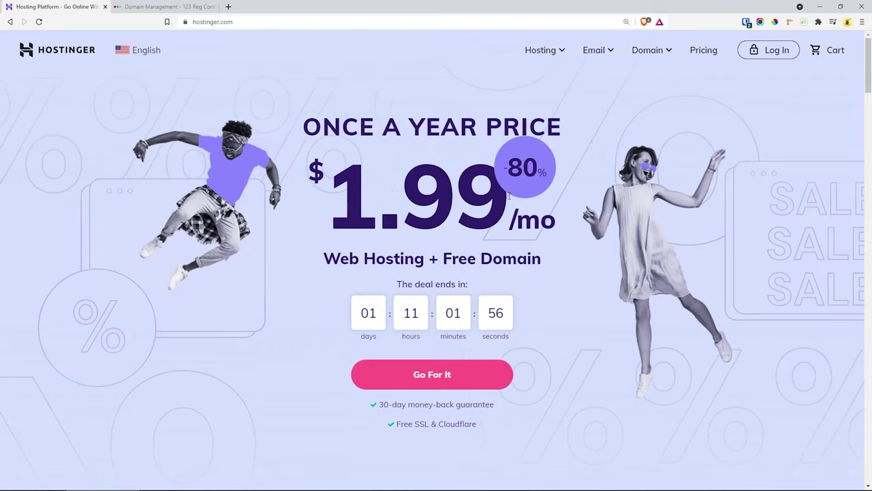
- Scroll through the Hostinger plan cards, noting the Single plan includes only one email account
scroll(713, 249, down, 7)
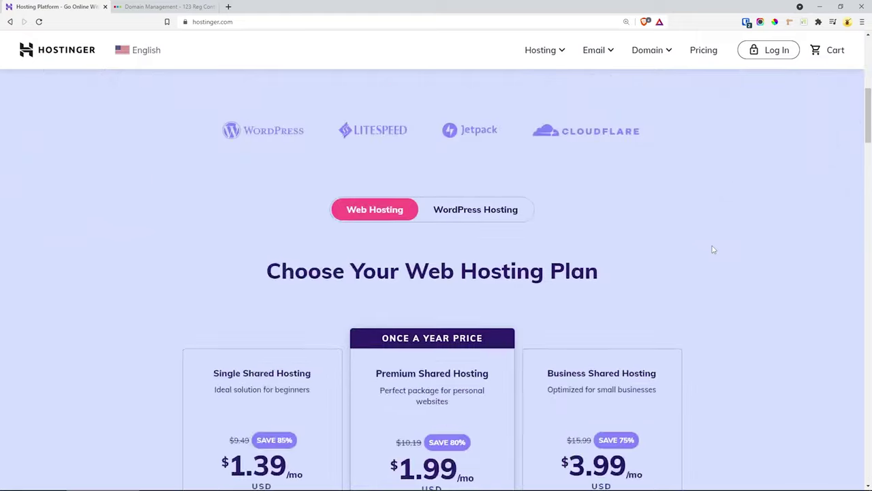
scroll(712, 250, down, 3)
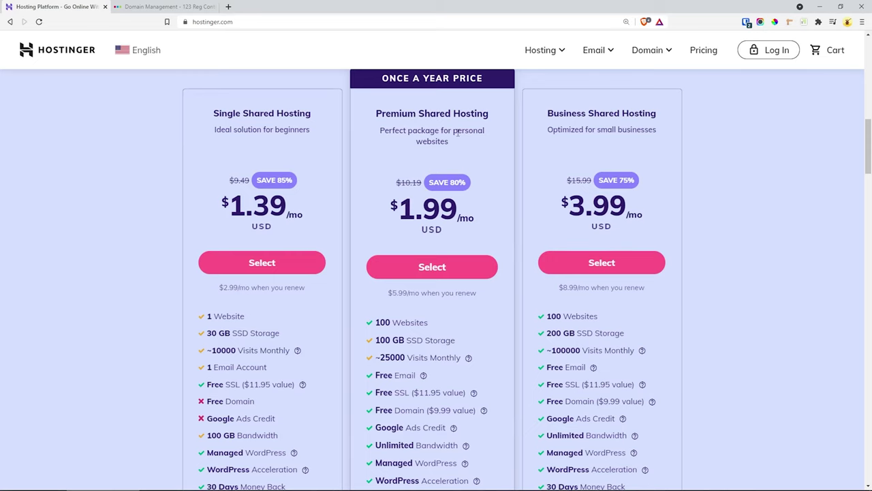
scroll(457, 133, down, 2)
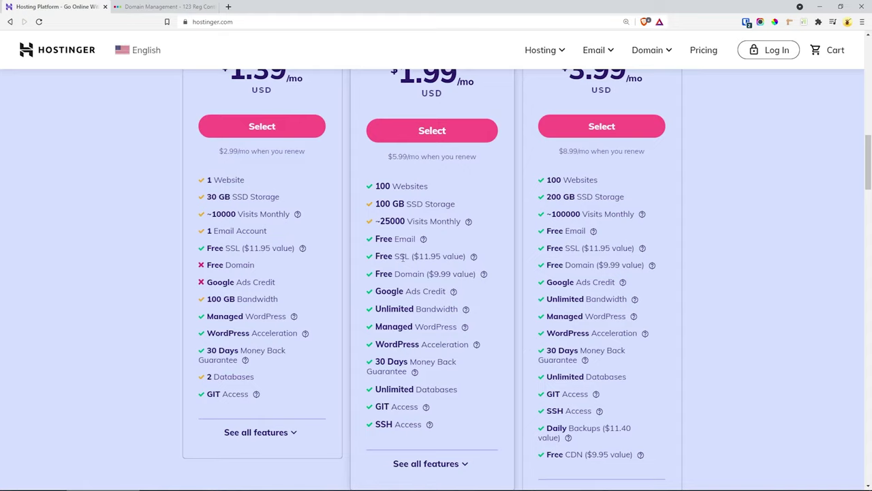
scroll(385, 262, down, 1)
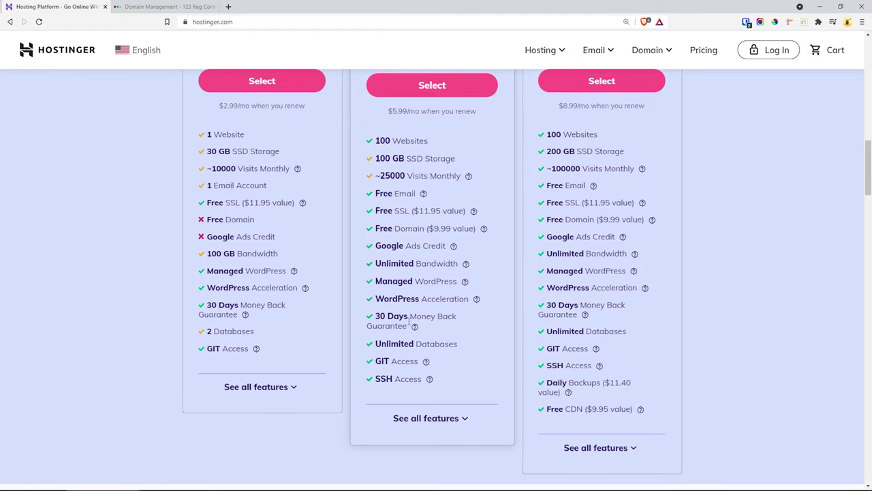
scroll(409, 322, up, 4)
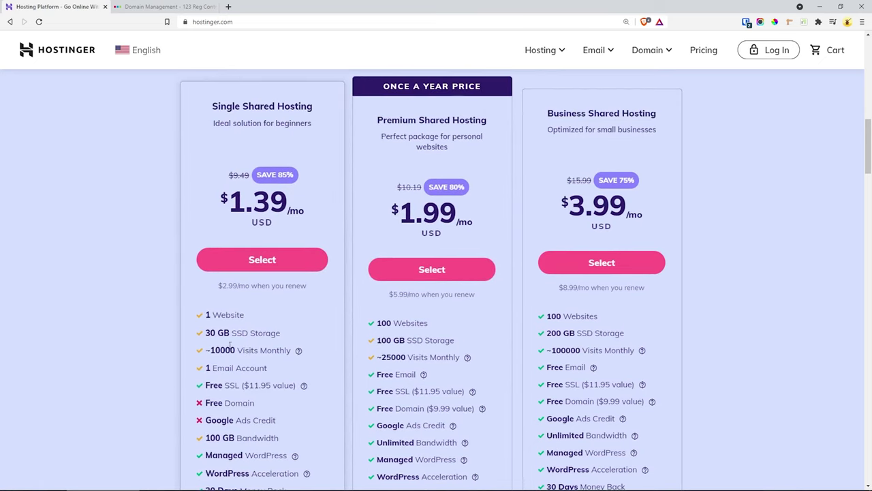
scroll(225, 332, down, 2)
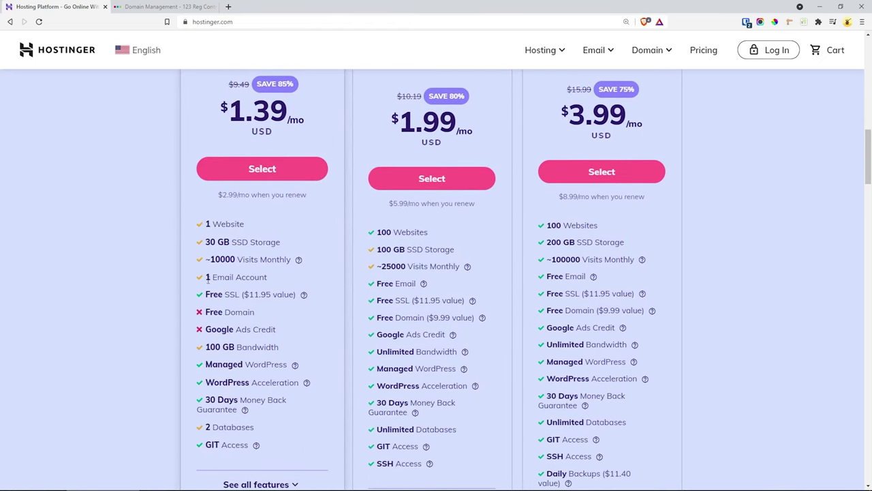
drag(207, 278, 257, 277)
click(242, 277)
- Note the Business plan's free CDN, then select Premium Shared Hosting at $1.99/month
scroll(409, 102, up, 3)
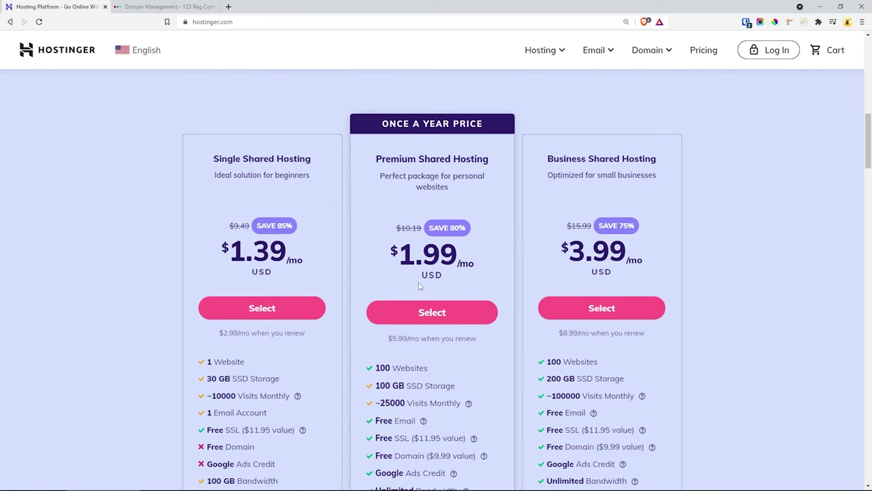
scroll(412, 276, down, 1)
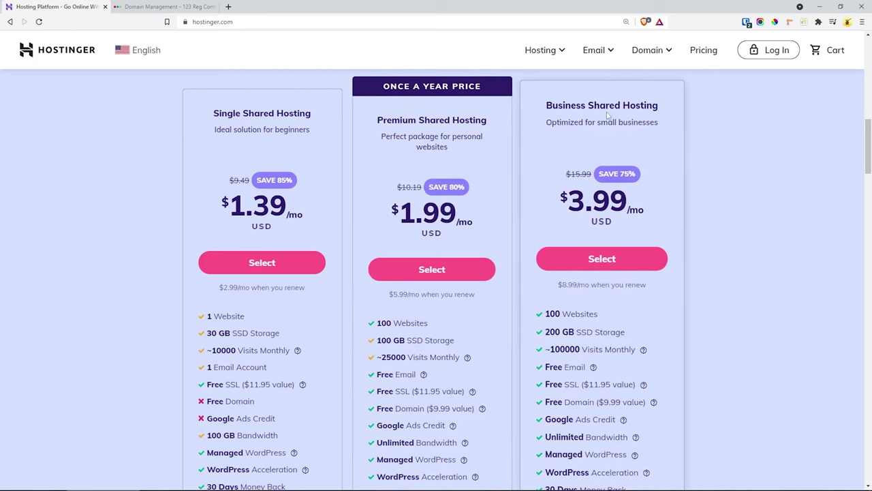
scroll(646, 107, down, 3)
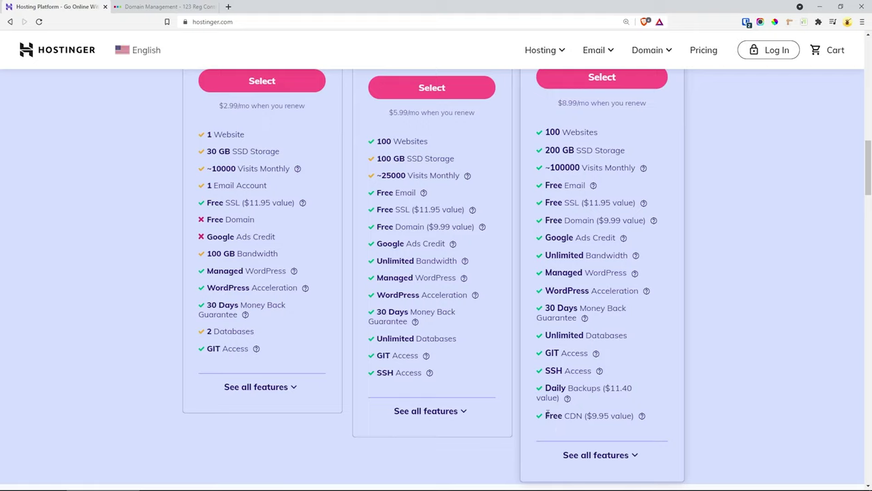
drag(546, 414, 592, 416)
click(533, 421)
scroll(611, 387, up, 3)
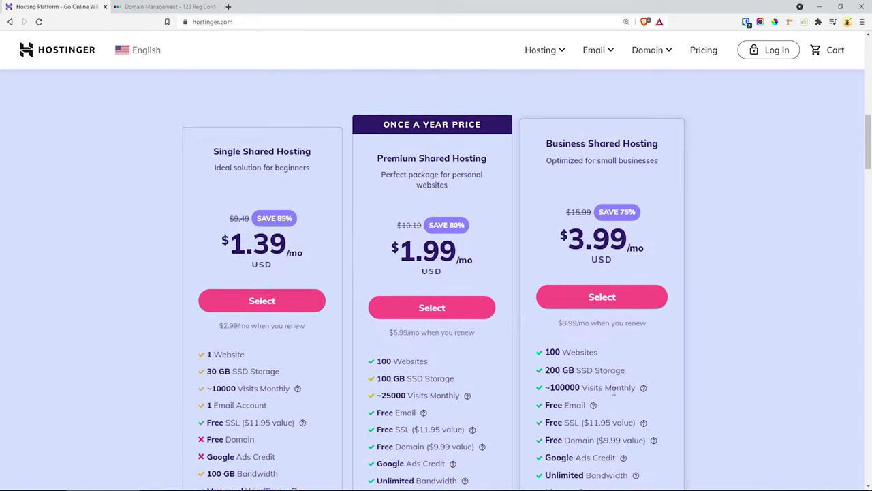
scroll(423, 184, up, 1)
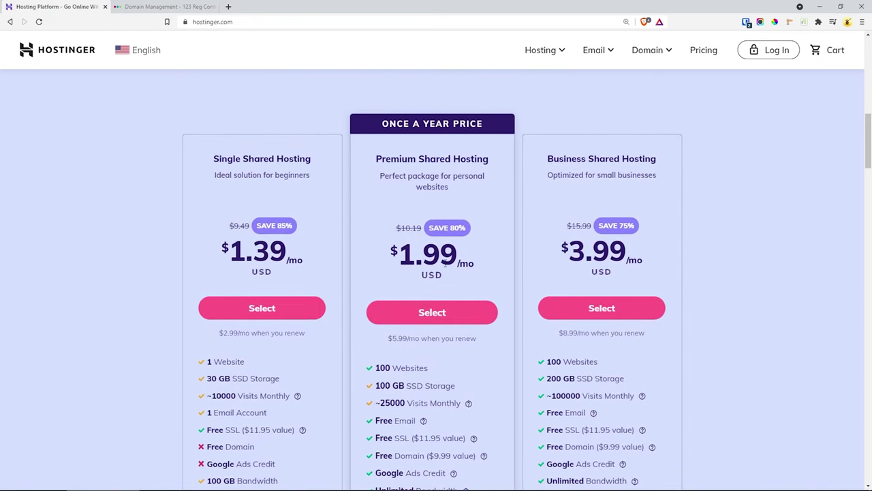
click(440, 311)
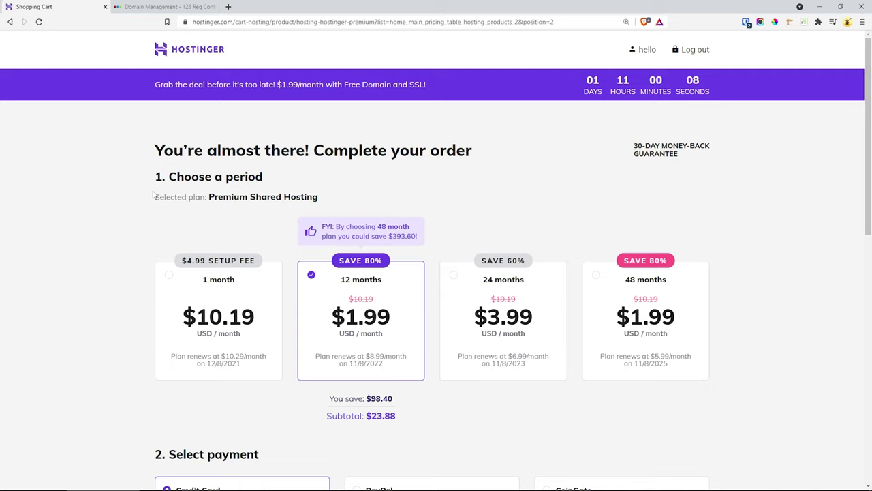
scroll(134, 171, down, 2)
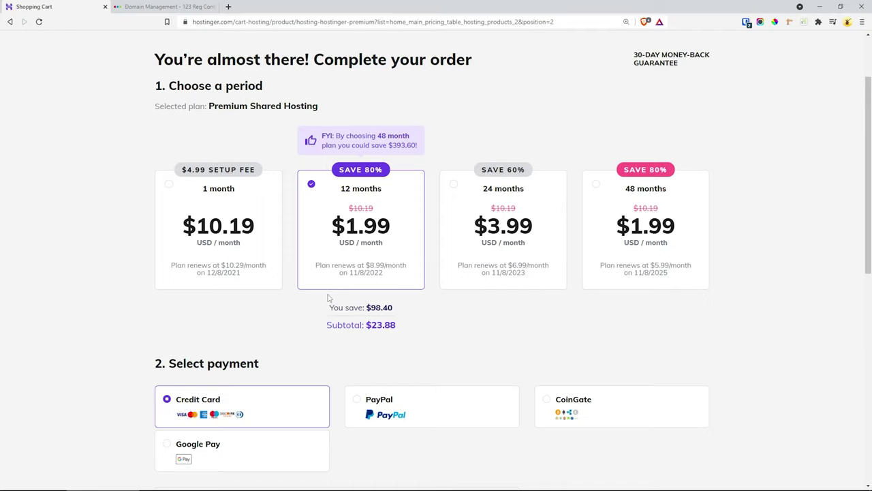
scroll(333, 310, up, 1)
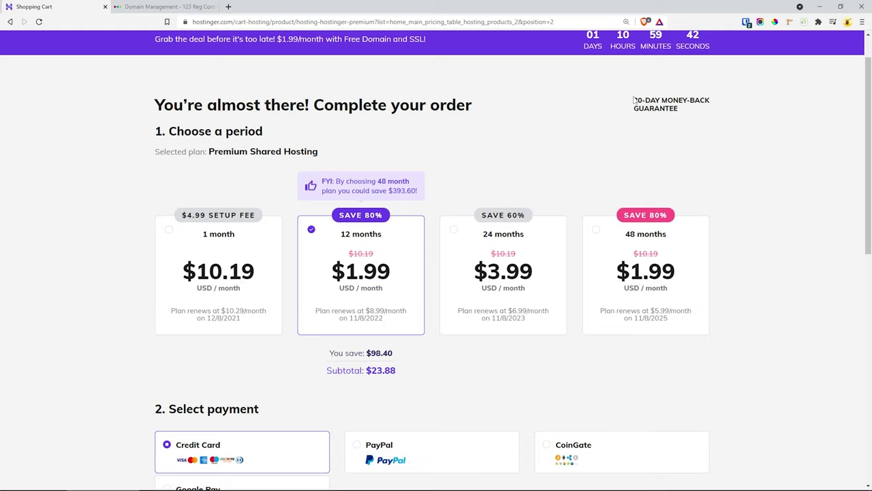
drag(634, 99, 689, 114)
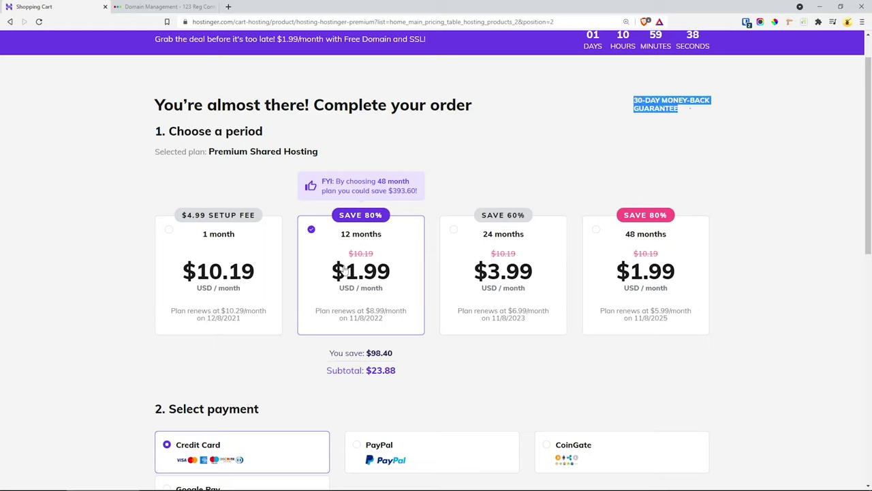
click(440, 174)
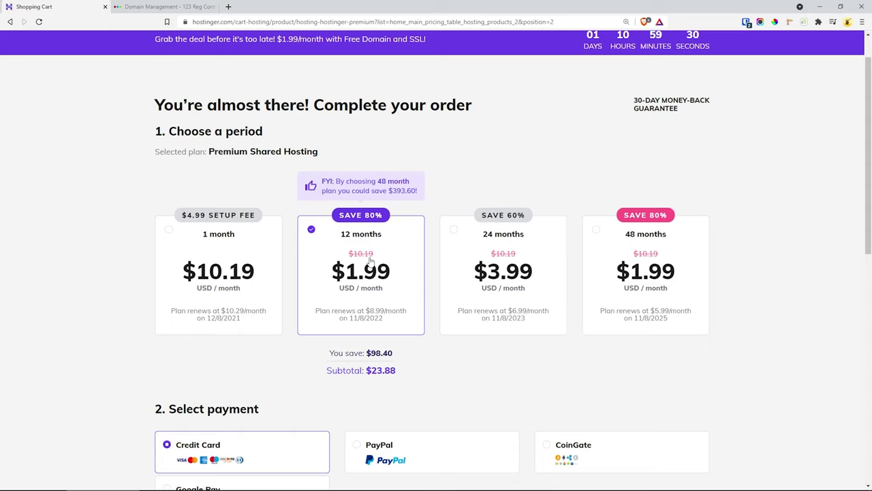
scroll(361, 224, down, 2)
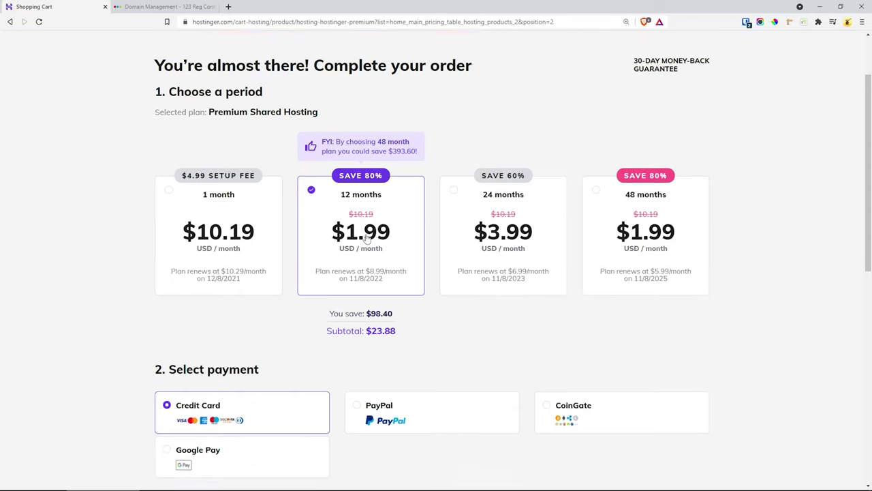
scroll(375, 141, down, 3)
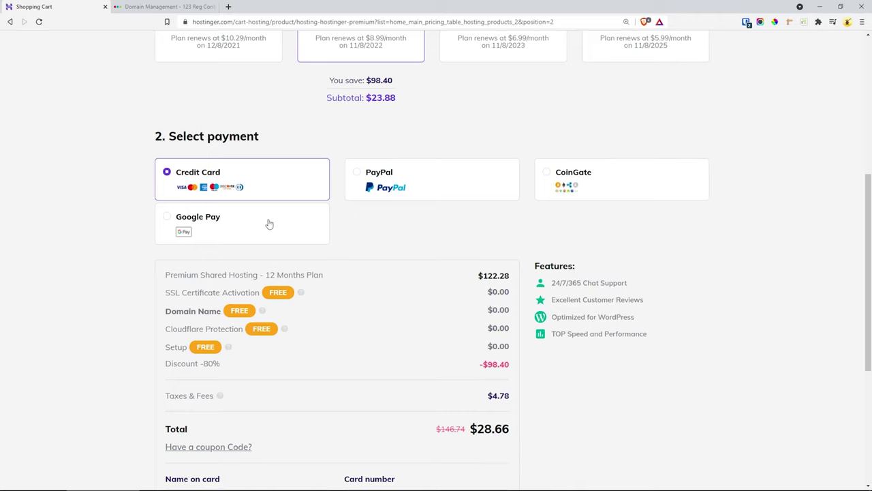
scroll(331, 209, down, 2)
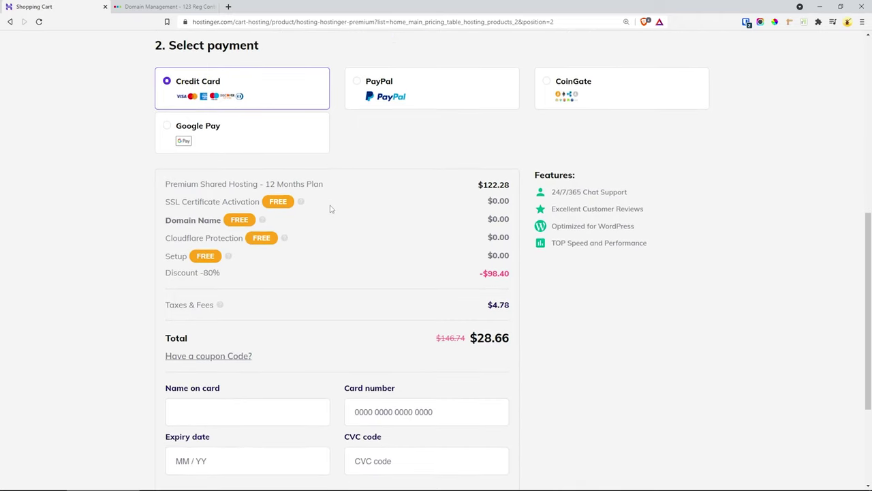
scroll(331, 209, down, 1)
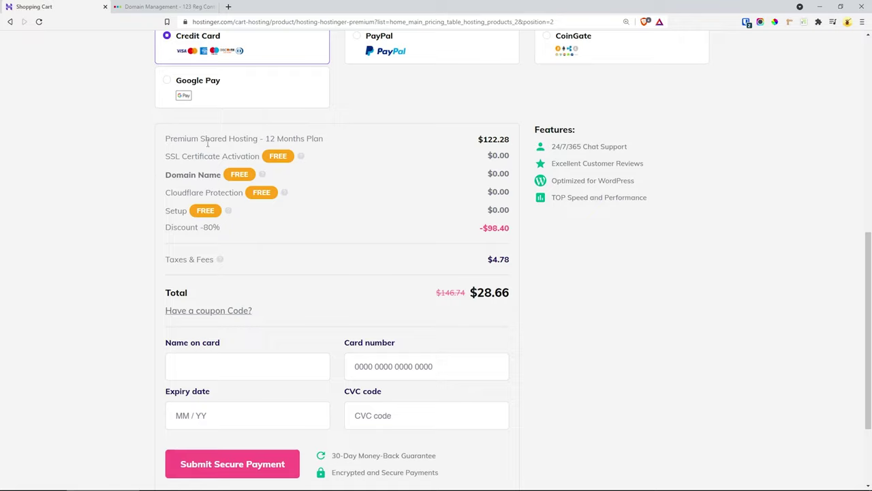
drag(270, 138, 359, 140)
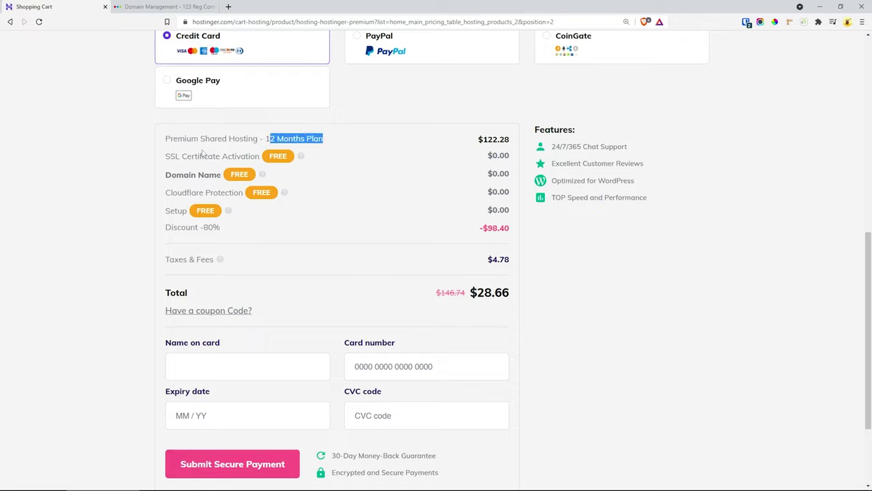
drag(167, 156, 242, 157)
drag(166, 175, 219, 175)
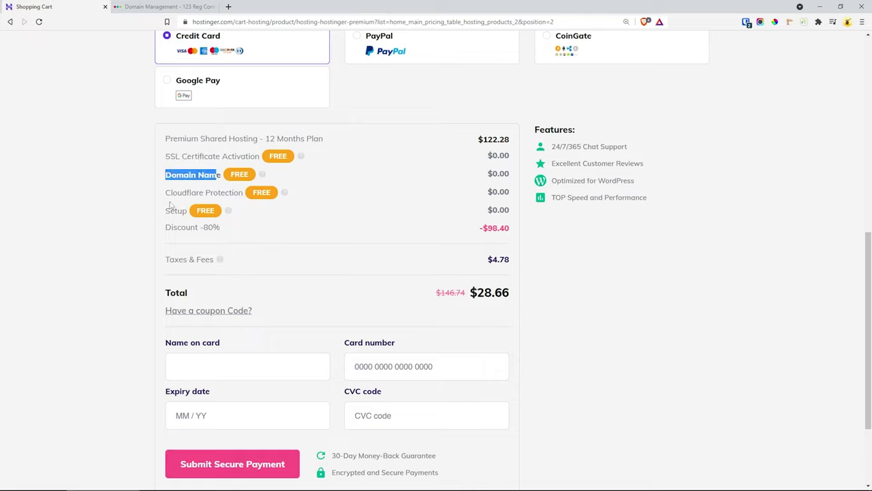
drag(166, 193, 245, 194)
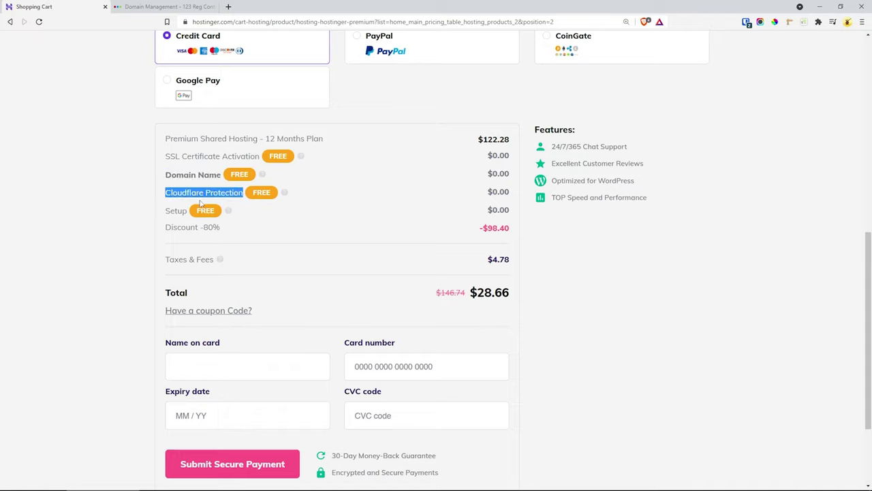
drag(165, 211, 187, 210)
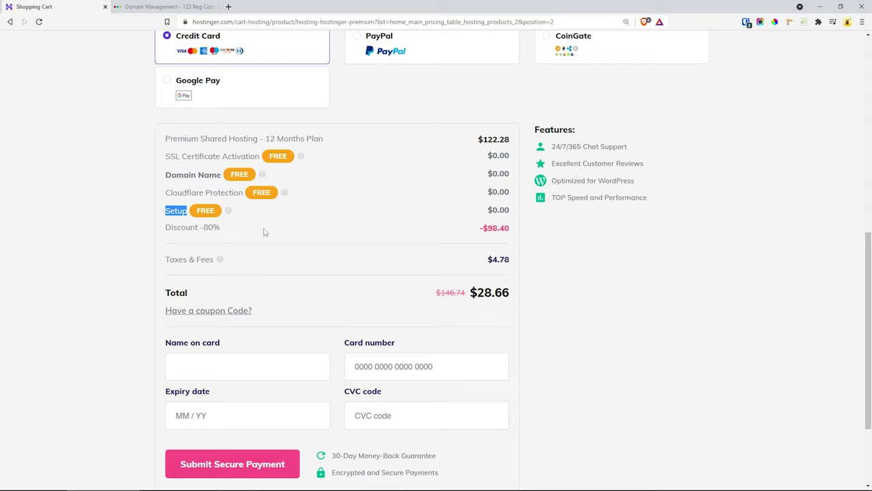
scroll(266, 231, down, 1)
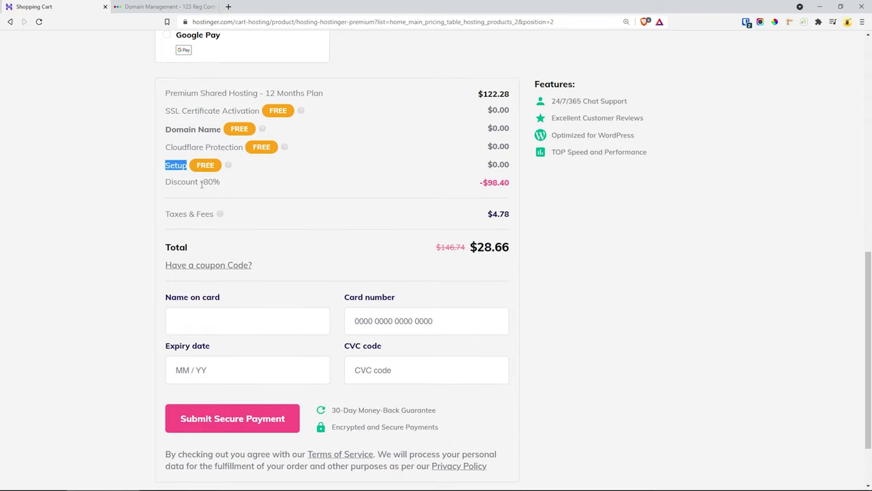
drag(201, 183, 217, 182)
click(217, 182)
scroll(241, 185, down, 1)
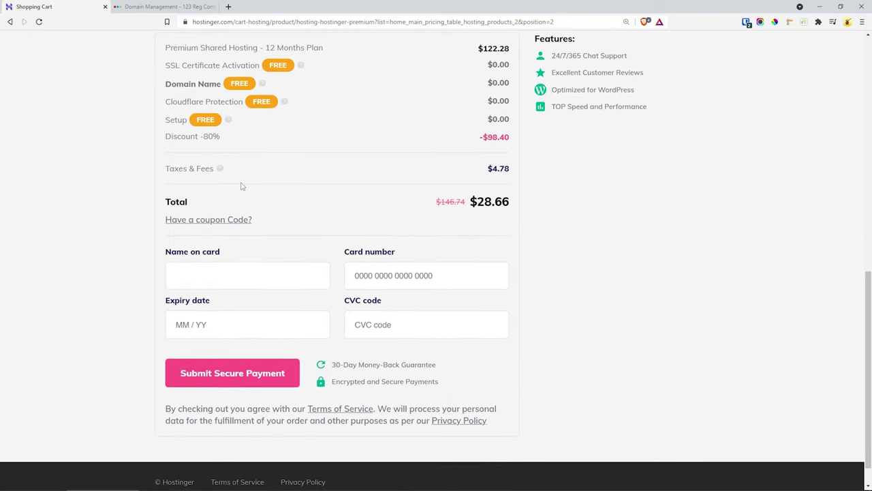
scroll(288, 215, up, 1)
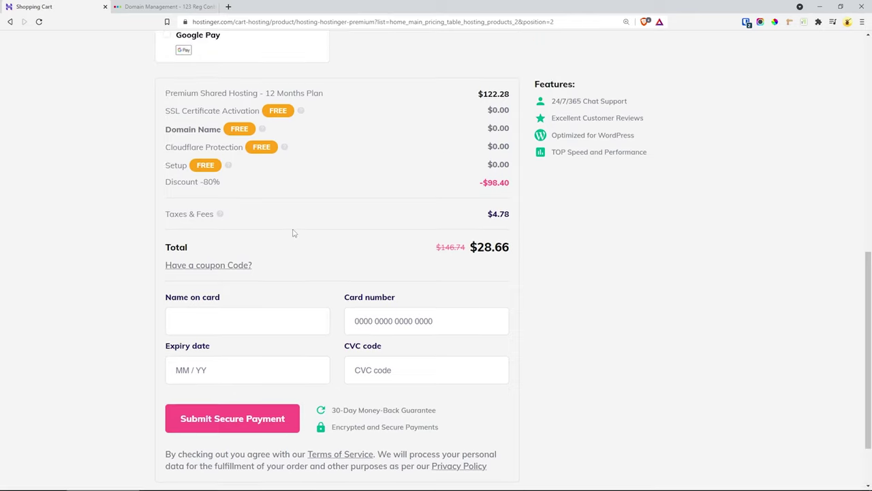
- Apply coupon code RADDYTHEBRAND to the order, bringing the total down to $26.64
click(238, 266)
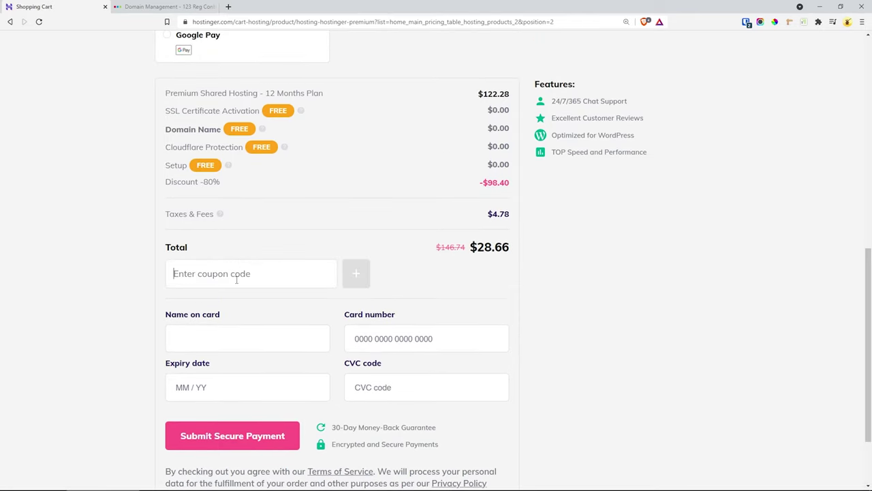
text(RA)
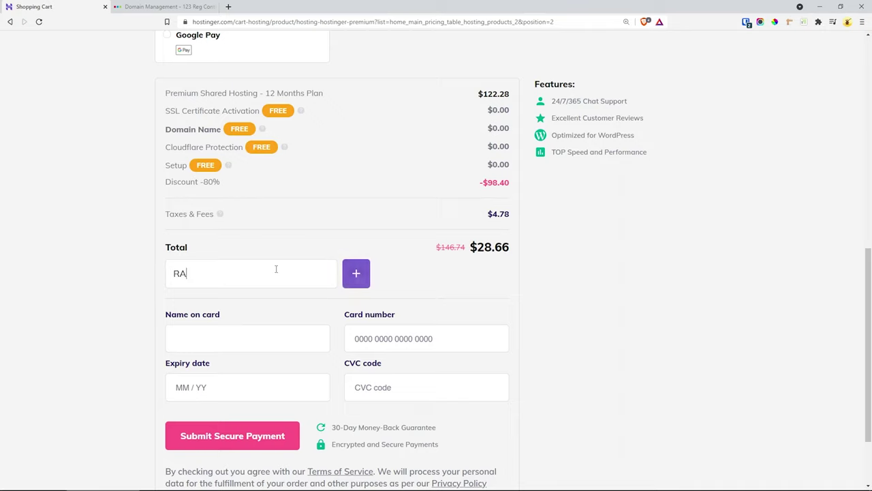
text(DDYTHEBRAND)
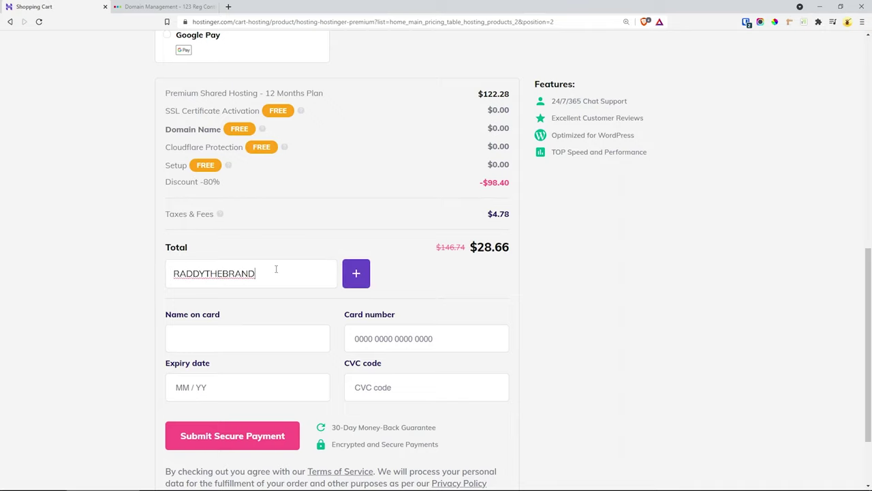
click(363, 276)
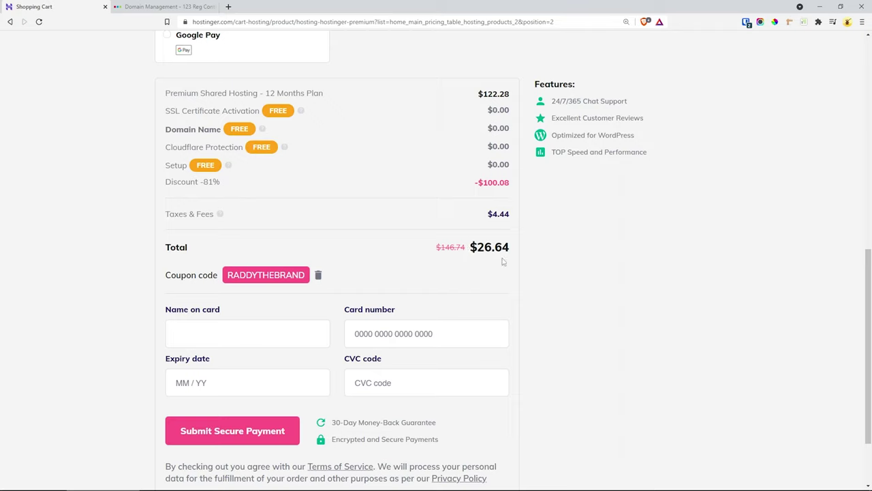
scroll(417, 284, down, 3)
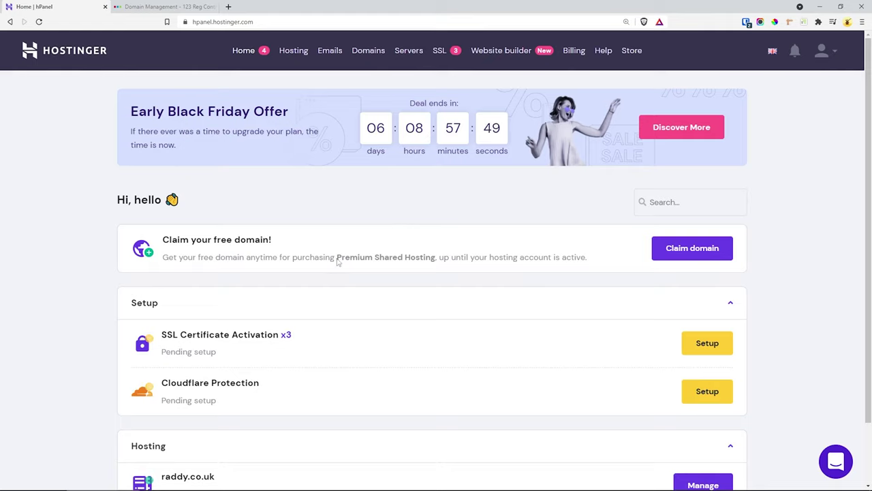
drag(338, 262, 444, 255)
click(456, 255)
click(706, 248)
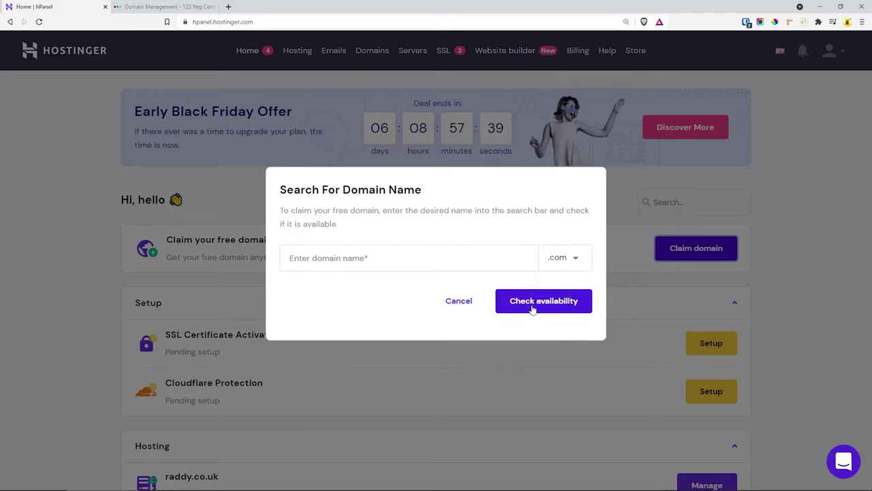
click(582, 260)
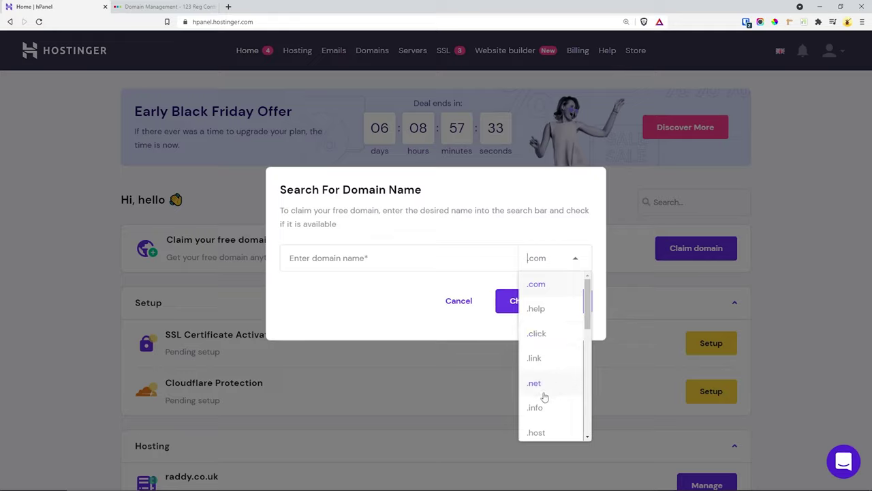
click(542, 257)
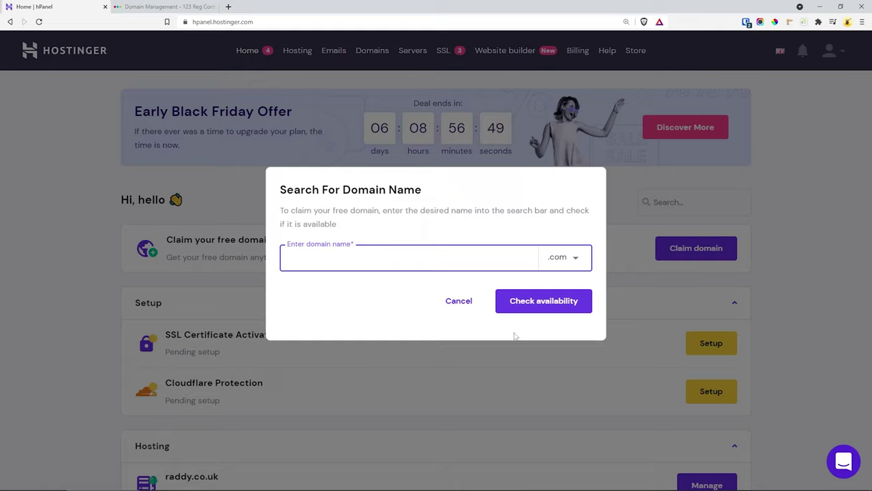
click(459, 300)
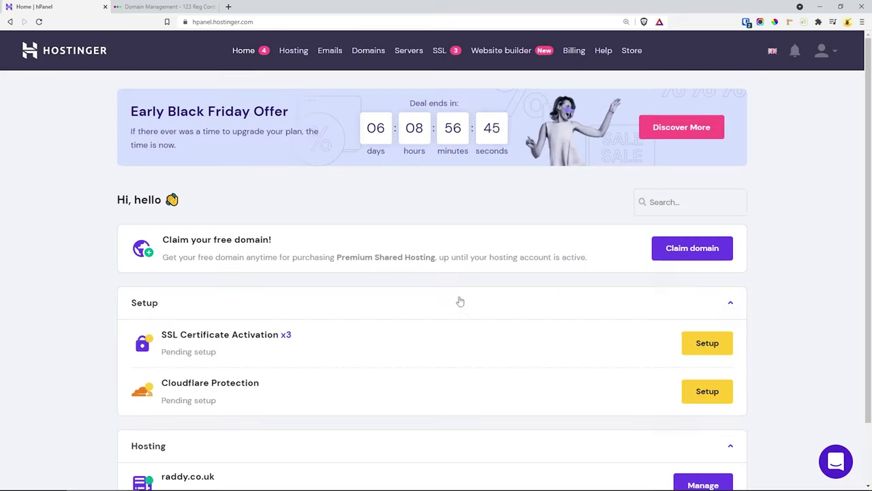
- Review the raddy.co.uk hosting entry, then go to the Hosting overview with the Premium plan
scroll(247, 49, down, 1)
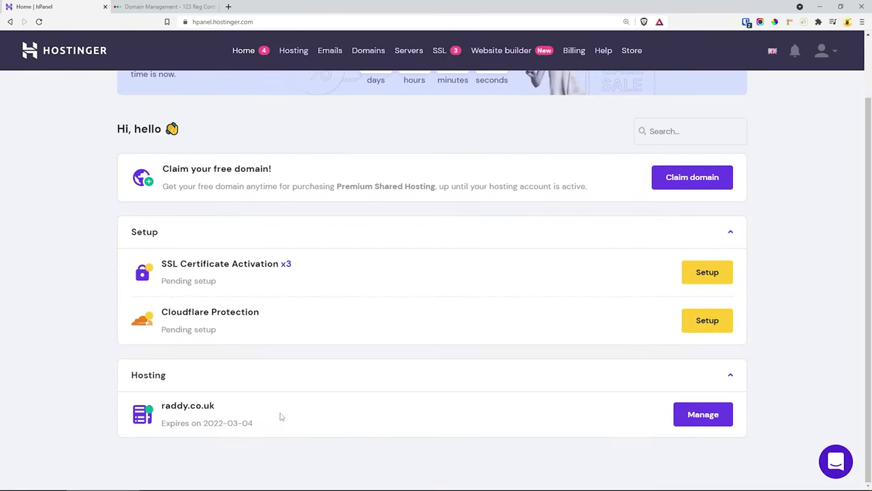
drag(254, 424, 136, 408)
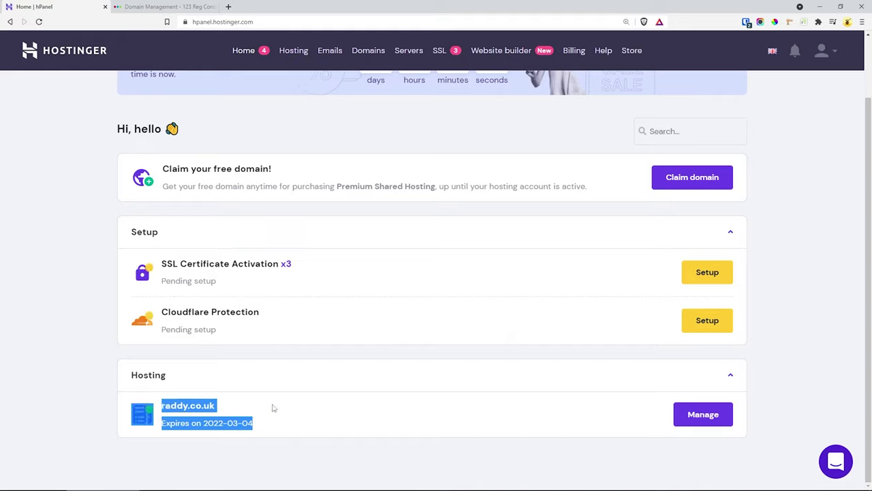
click(273, 408)
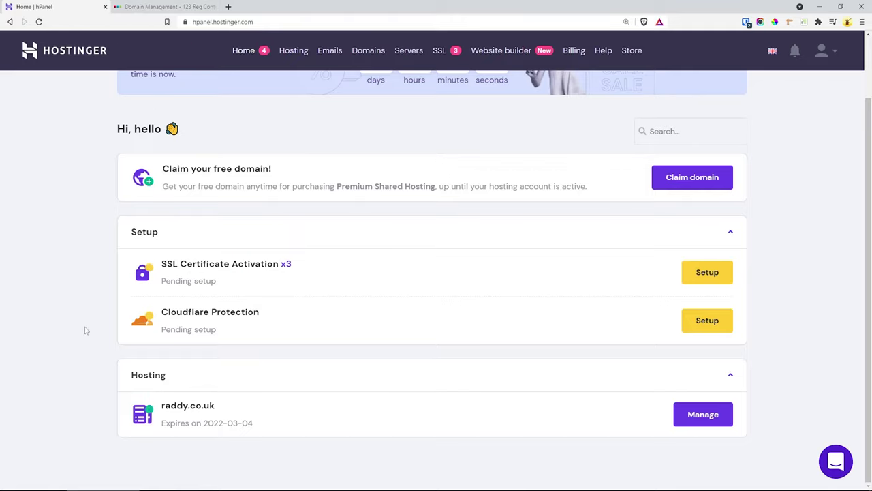
scroll(96, 369, up, 2)
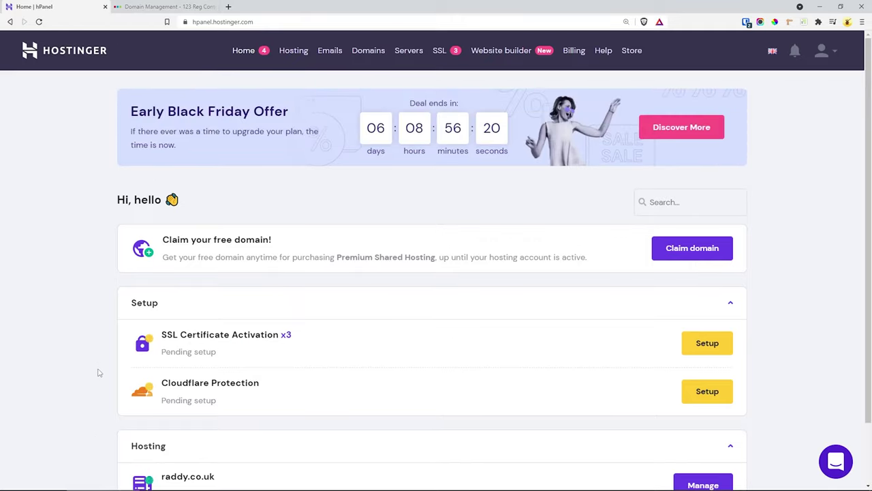
click(296, 54)
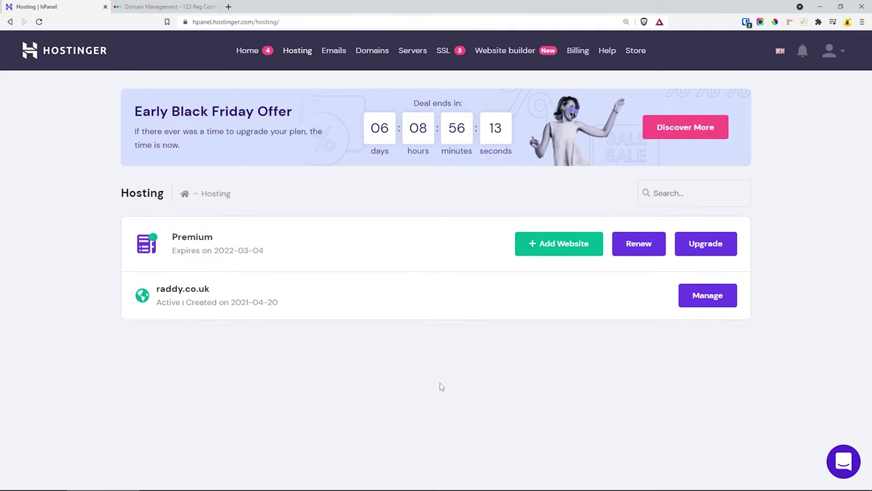
- Start a new website and enter raddythebrand.com as its domain name
click(551, 246)
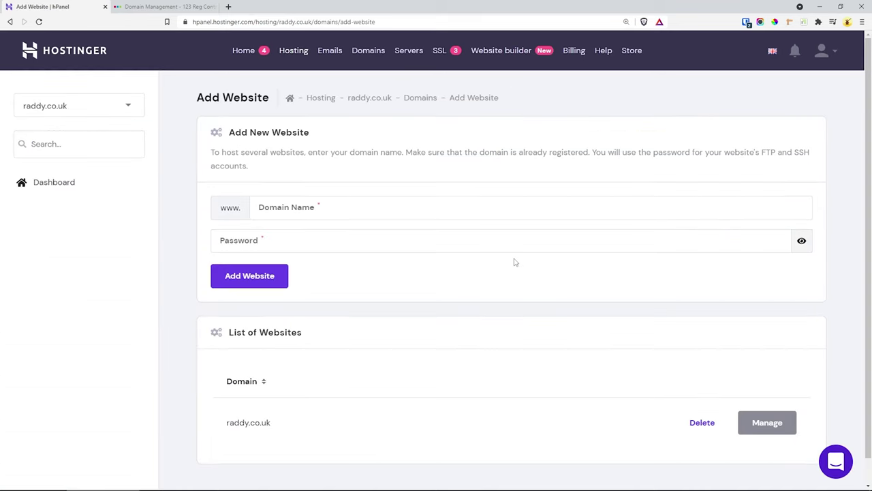
click(329, 215)
text(raddy)
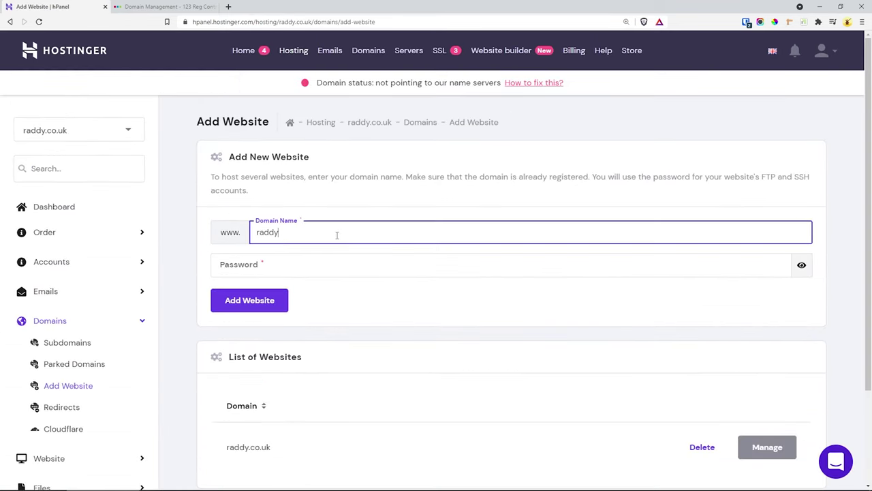
text(thebrand.com)
drag(341, 233, 243, 233)
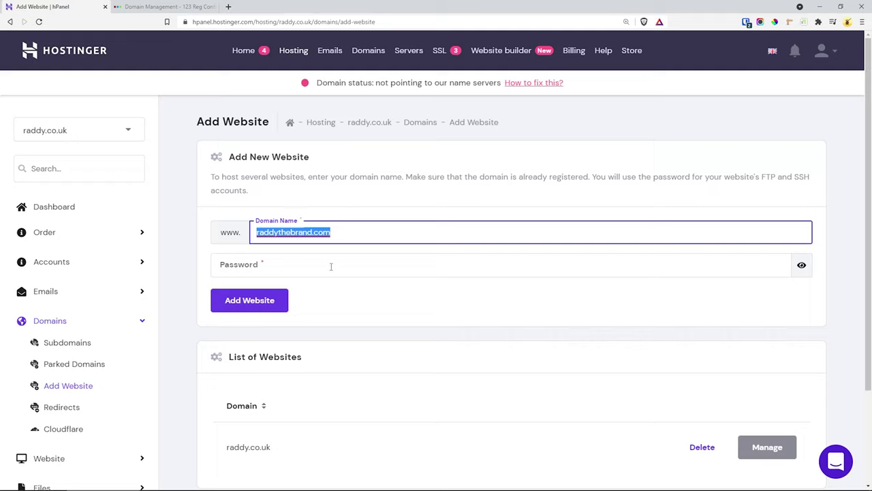
- Generate a random password and create the raddythebrand.com website
click(294, 265)
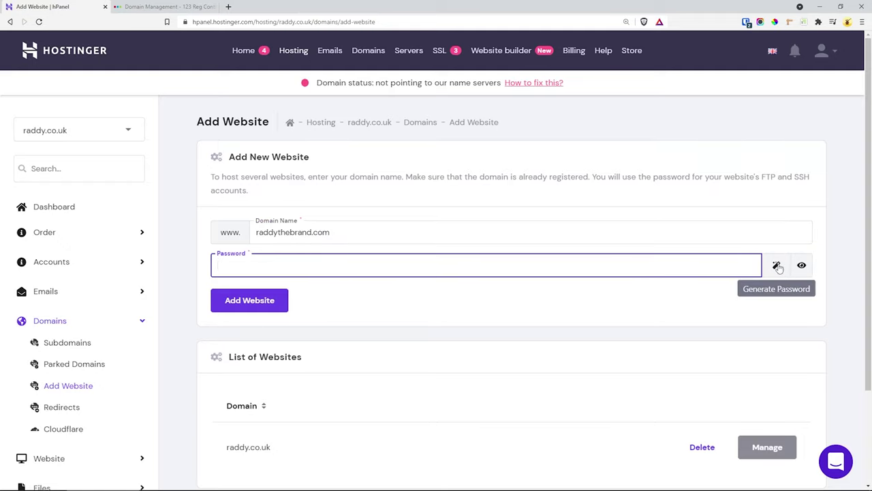
click(801, 266)
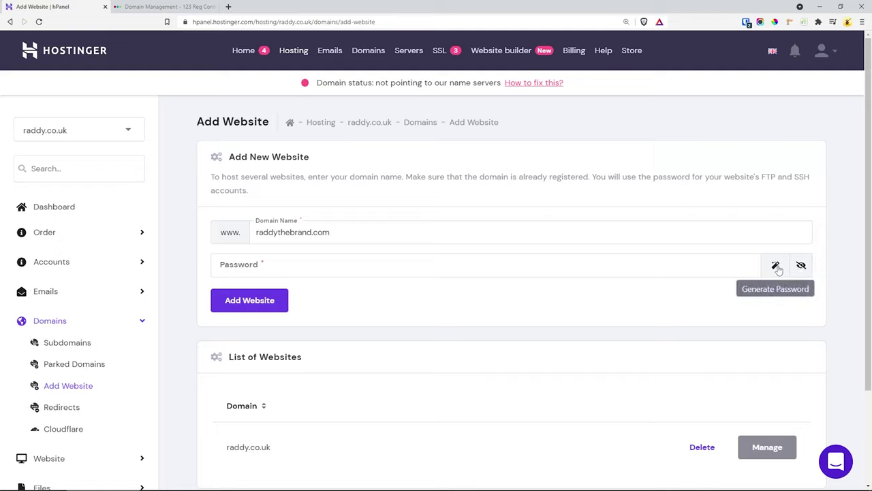
click(777, 266)
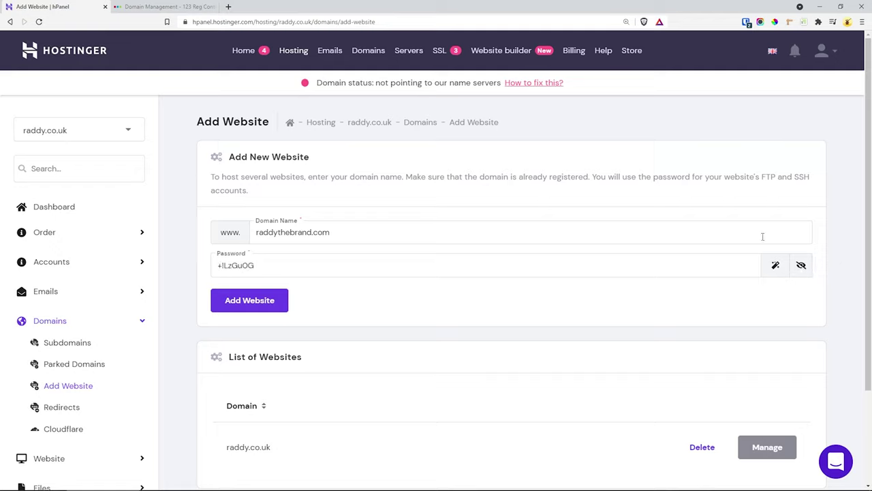
click(805, 269)
drag(760, 178, 810, 177)
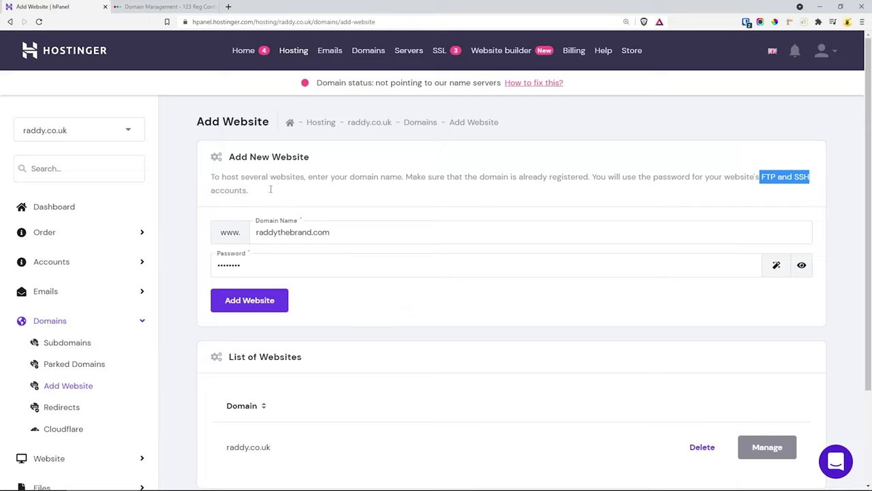
click(266, 301)
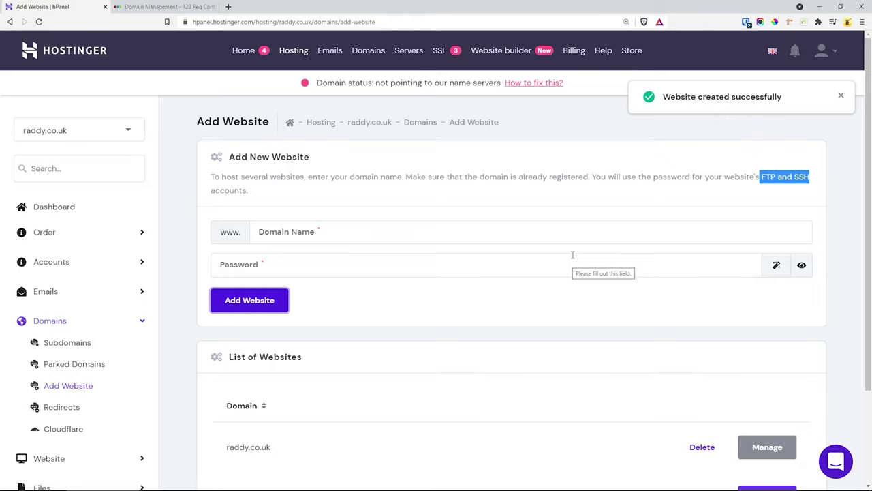
click(292, 53)
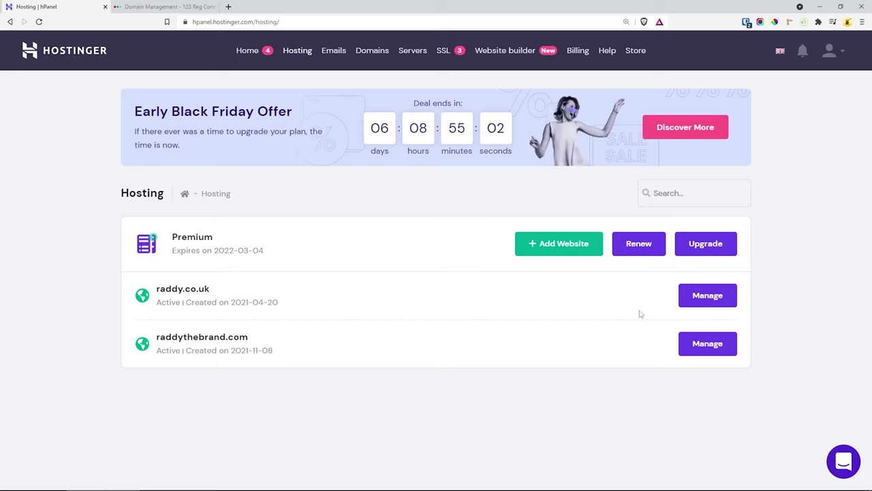
click(702, 344)
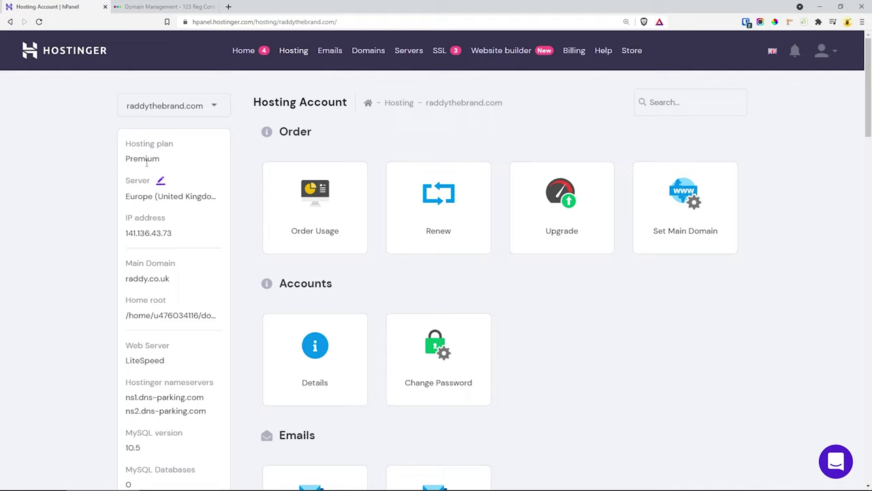
click(214, 108)
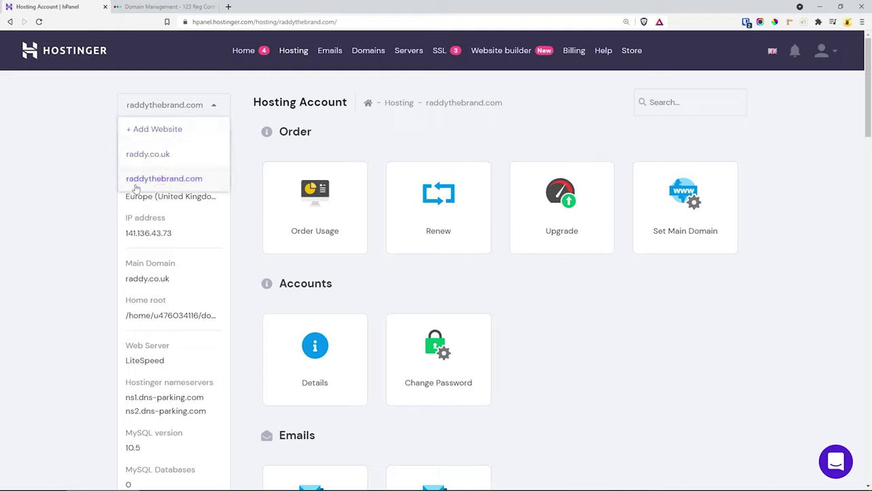
click(74, 163)
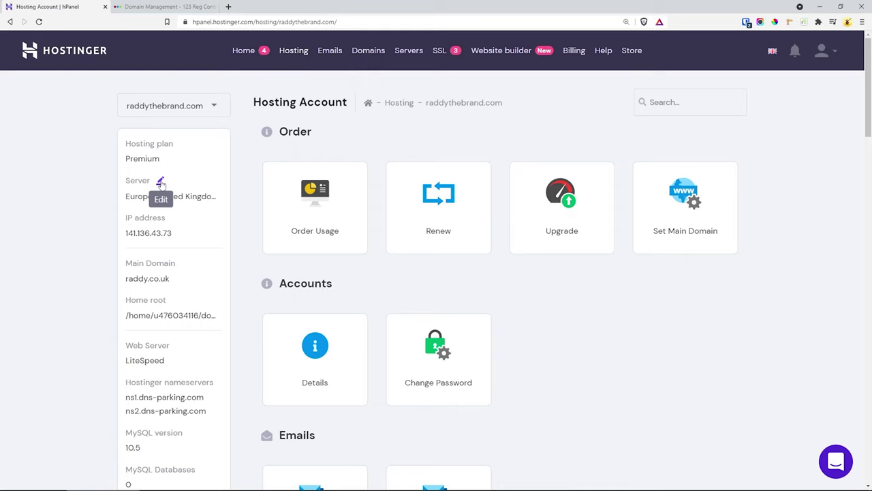
click(161, 182)
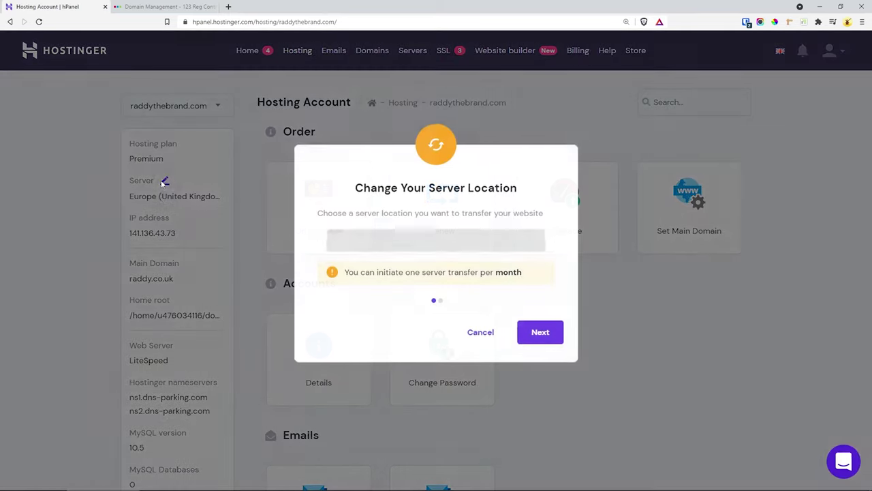
click(480, 238)
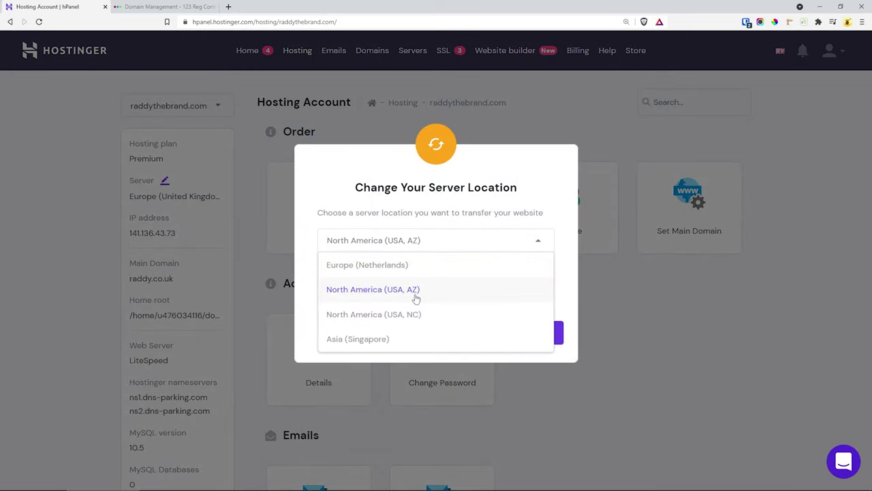
click(469, 178)
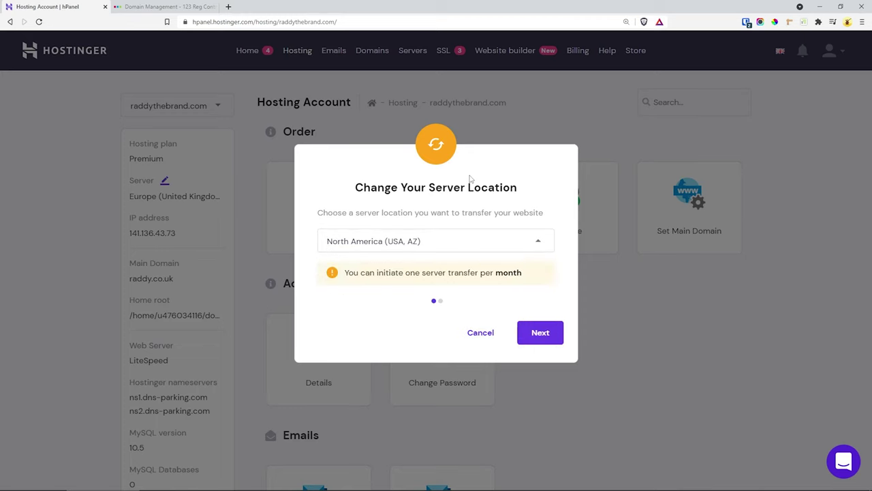
click(493, 335)
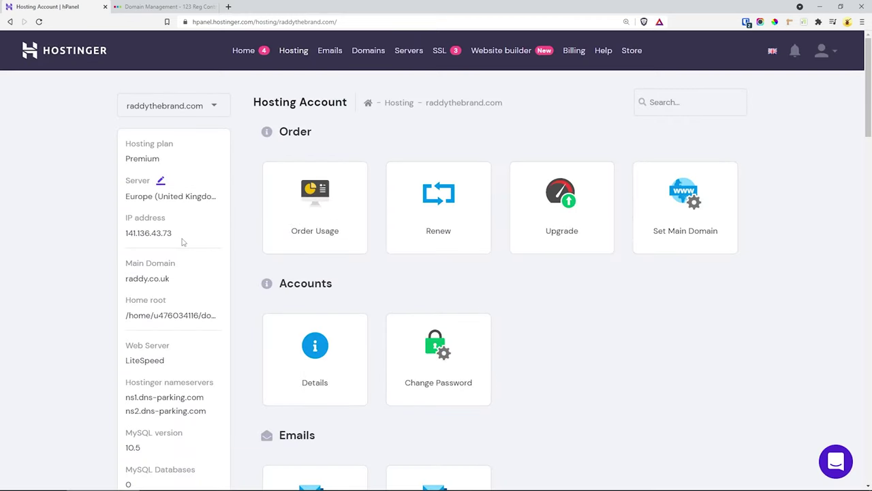
- Find the Hostinger nameservers section and select the first nameserver address
scroll(163, 229, down, 1)
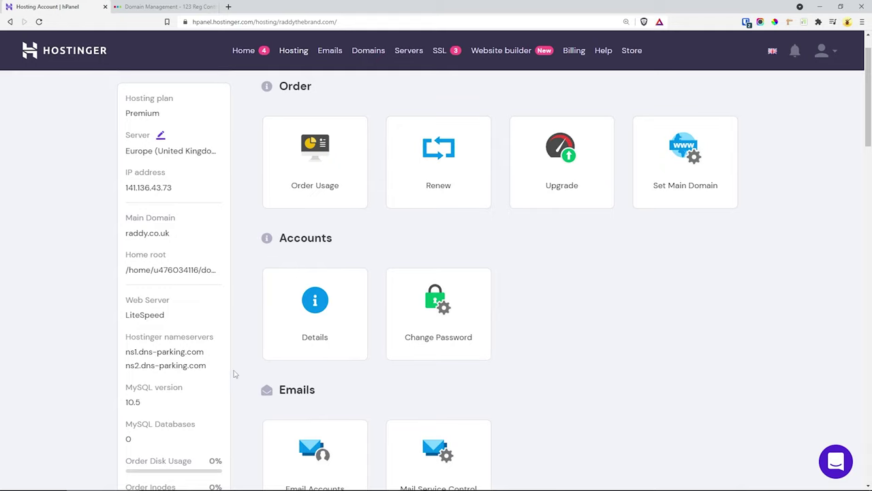
scroll(230, 229, down, 2)
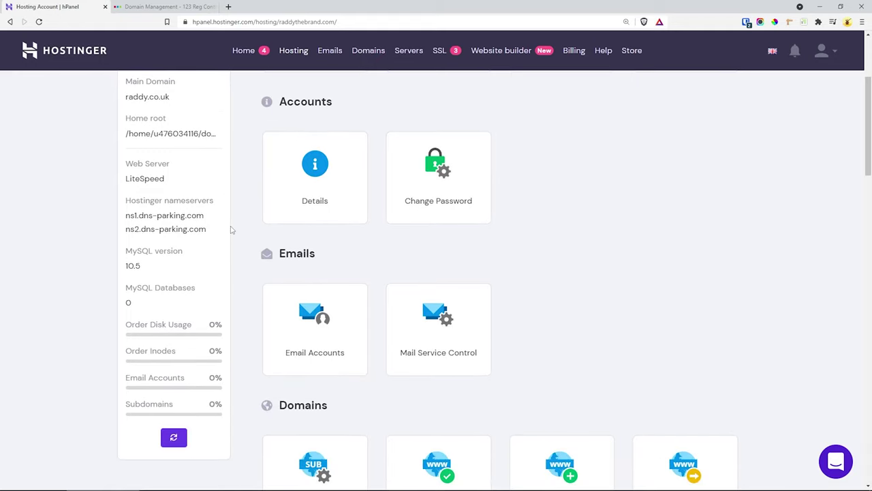
triple_click(216, 201)
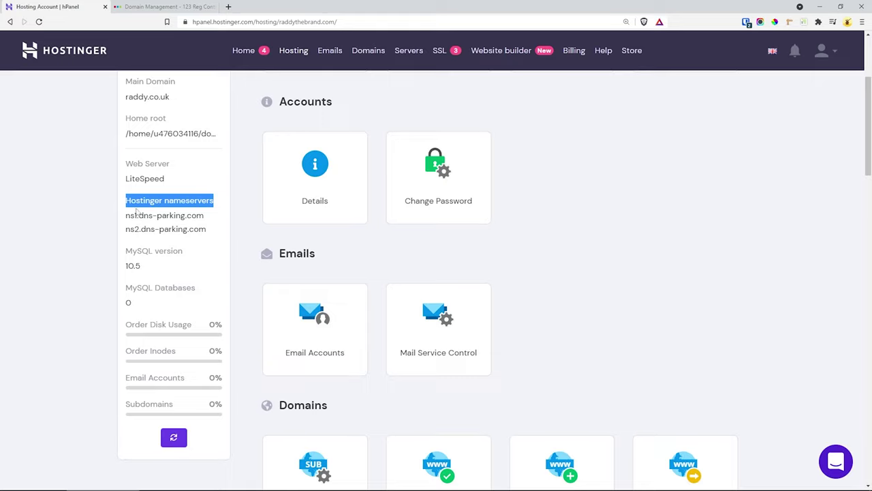
click(177, 199)
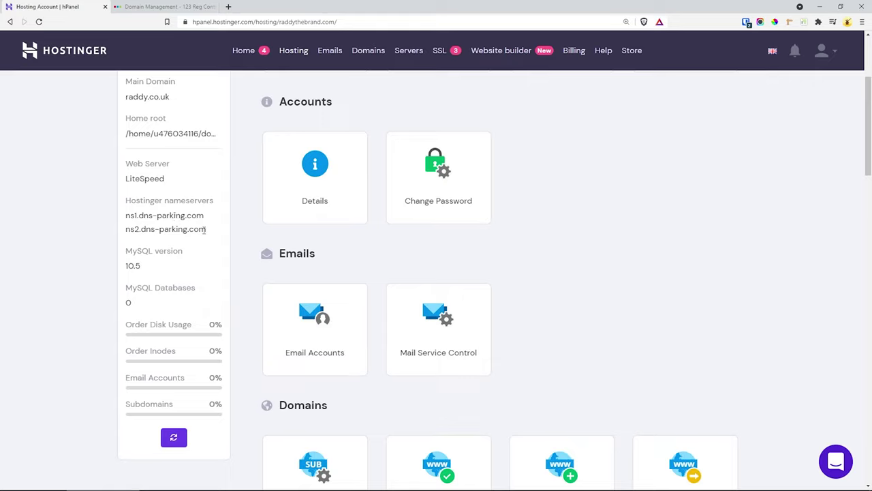
drag(205, 216, 126, 216)
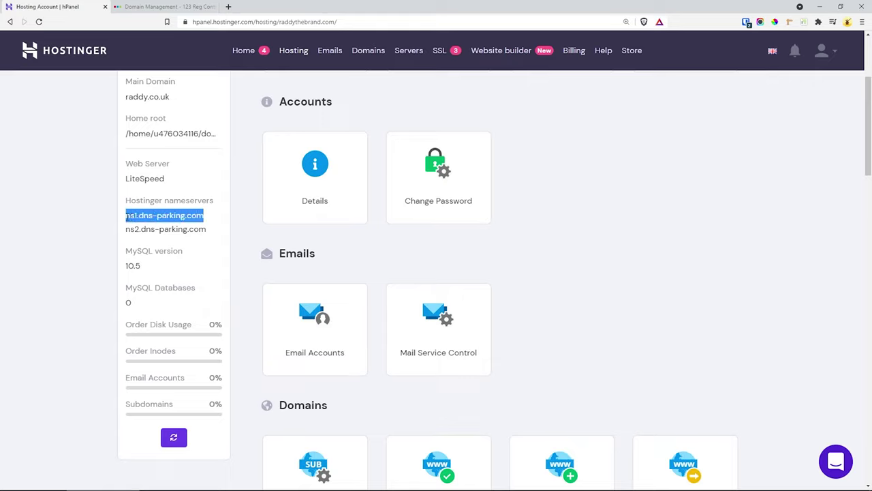
click(208, 218)
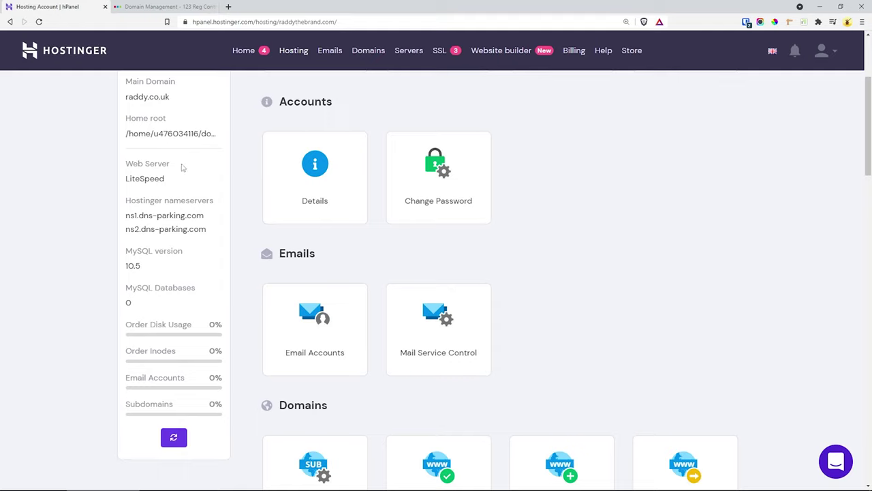
- Select both ns1 and ns2.dns-parking.com, then switch to 123 Reg's domain page
scroll(149, 293, down, 1)
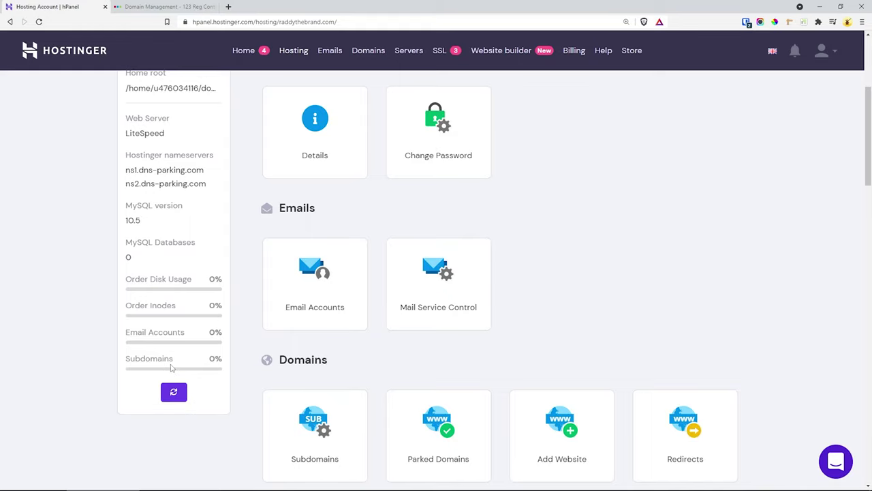
scroll(324, 275, up, 2)
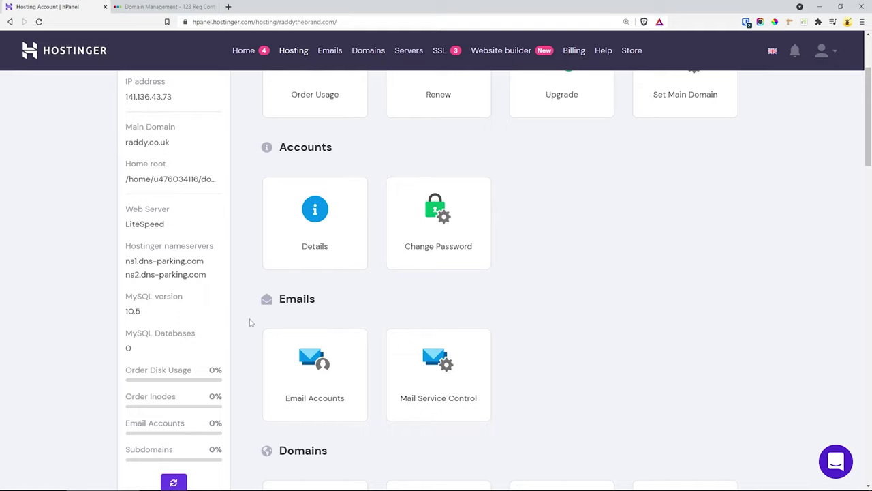
scroll(250, 322, up, 3)
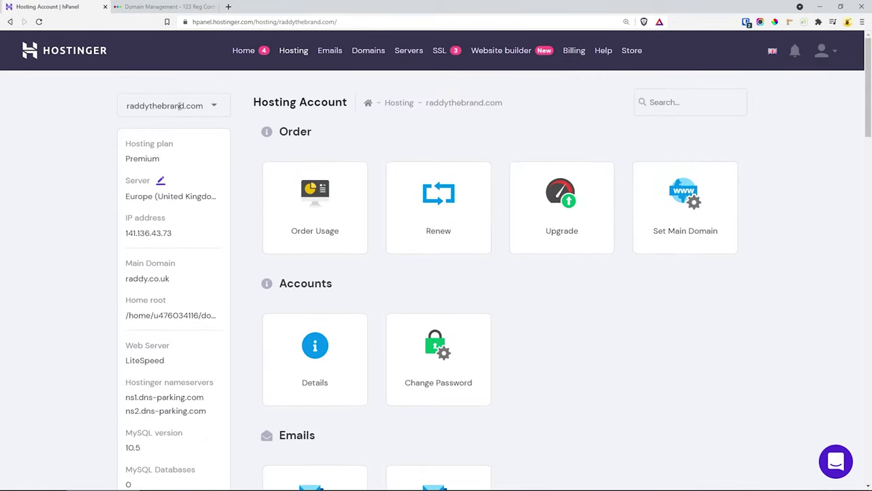
scroll(179, 105, down, 3)
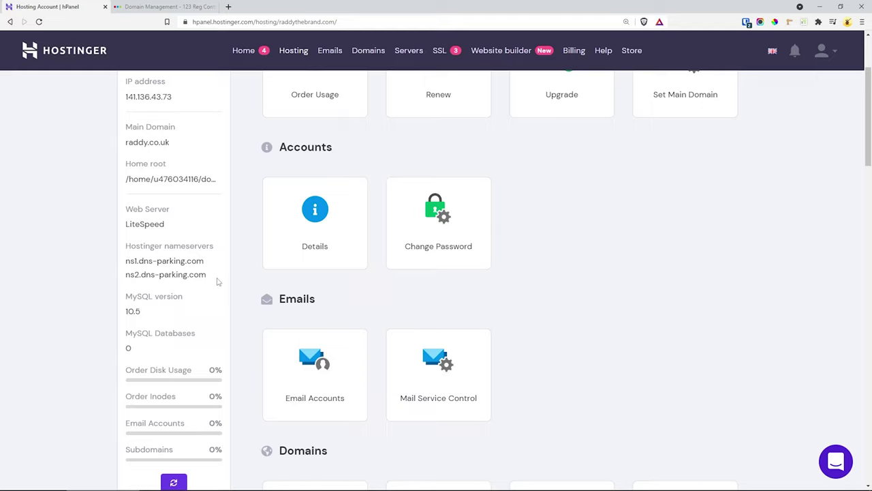
drag(219, 282, 133, 260)
click(119, 263)
drag(125, 261, 213, 277)
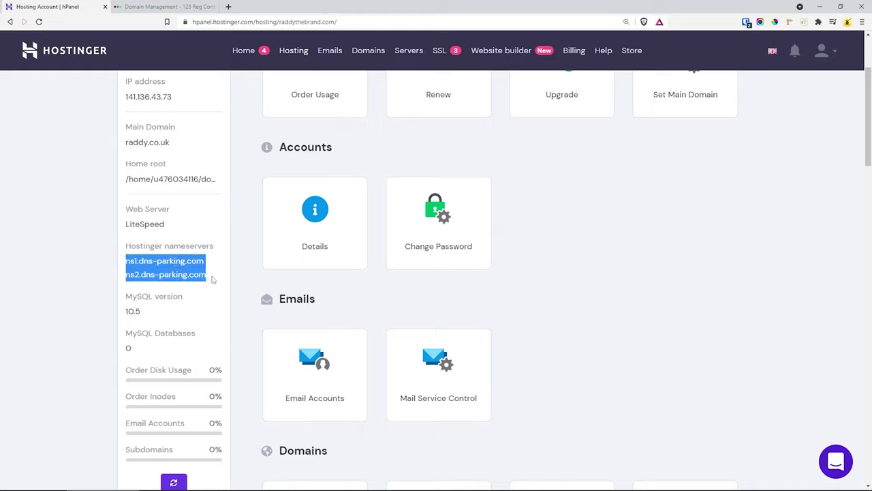
click(212, 278)
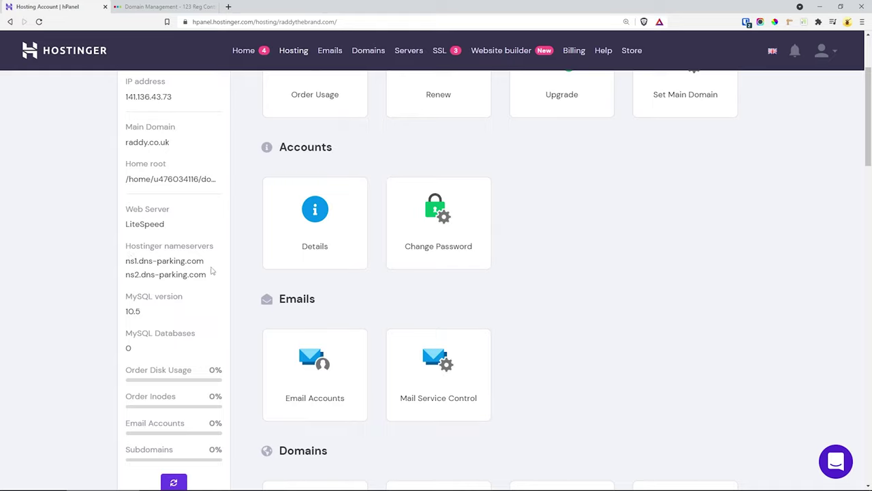
click(164, 6)
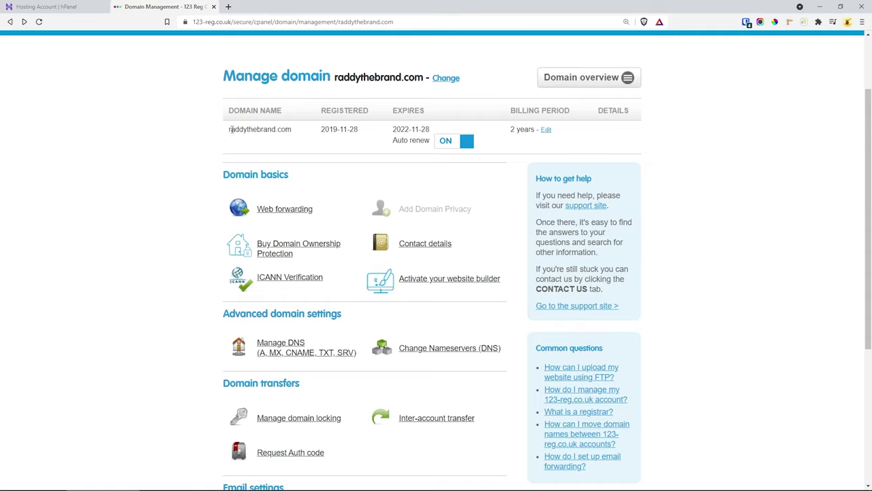
- Zoom in on 123 Reg and open Change Nameservers (DNS) for raddythebrand.com
scroll(200, 137, up, 2)
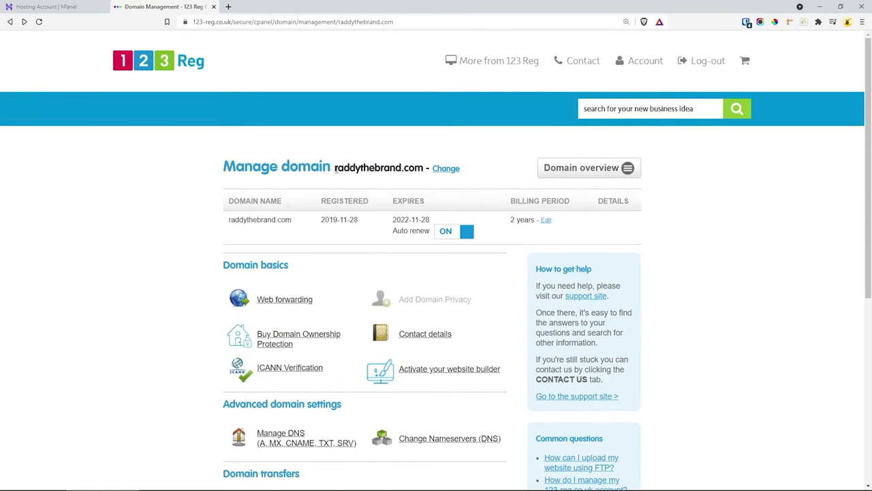
key(ctrl+plus)
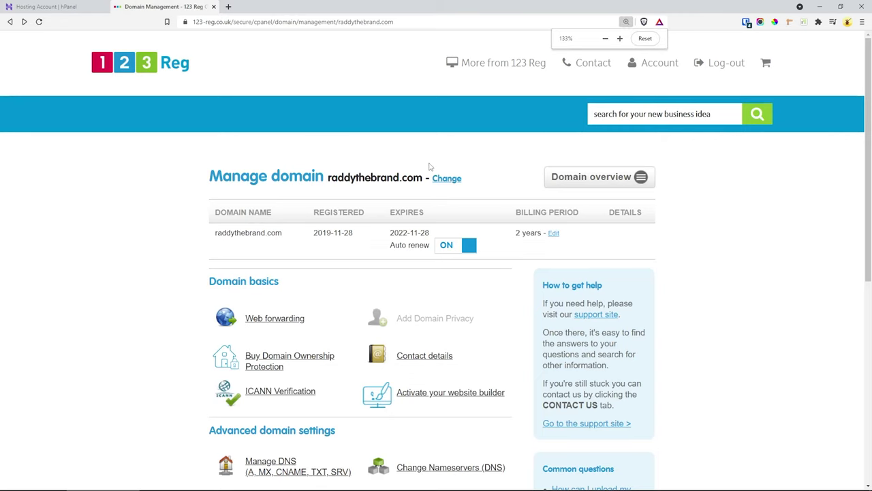
scroll(325, 111, down, 3)
scroll(326, 111, down, 1)
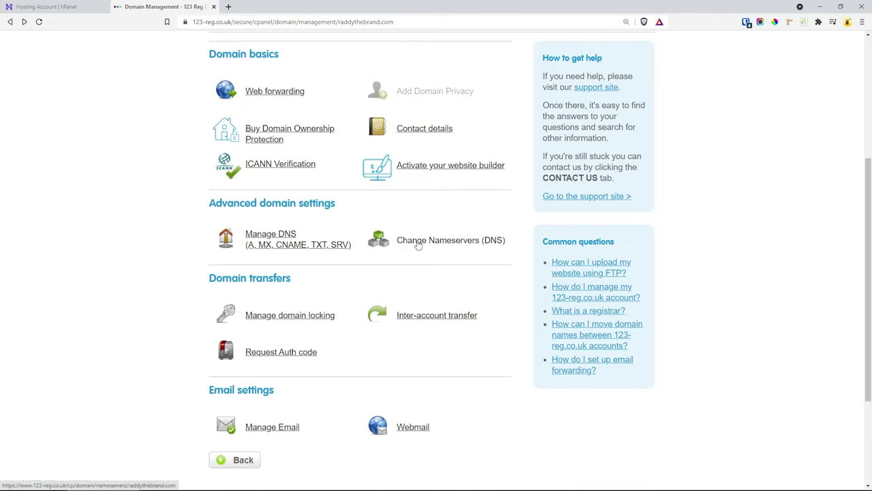
click(472, 245)
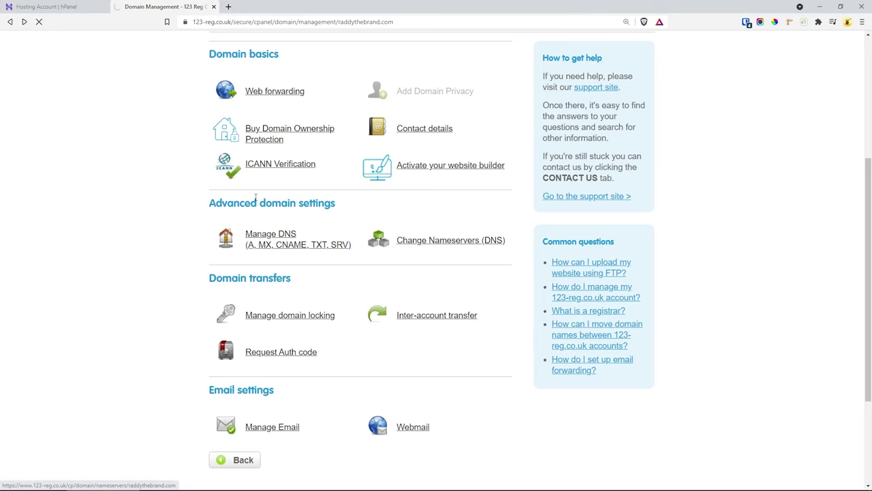
scroll(179, 202, down, 2)
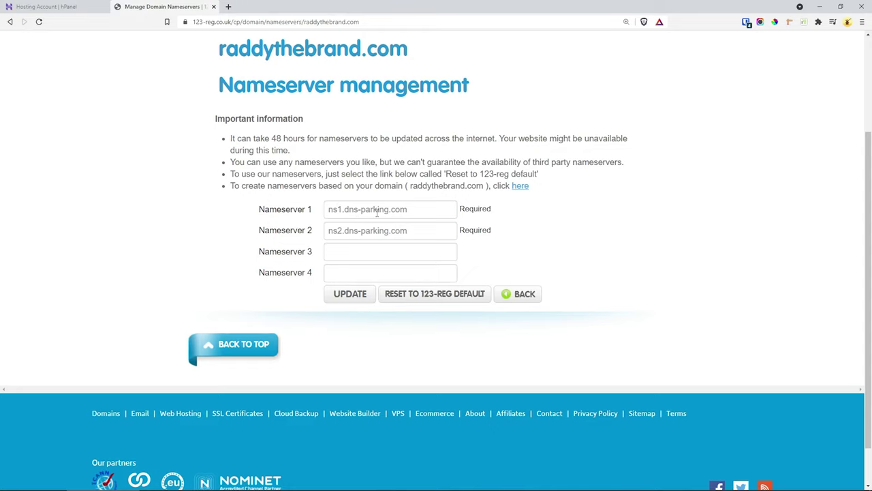
- Compare ns1/ns2.dns-parking.com in hPanel against 123 Reg, noting the 48-hour propagation notice
click(89, 8)
drag(203, 264, 122, 262)
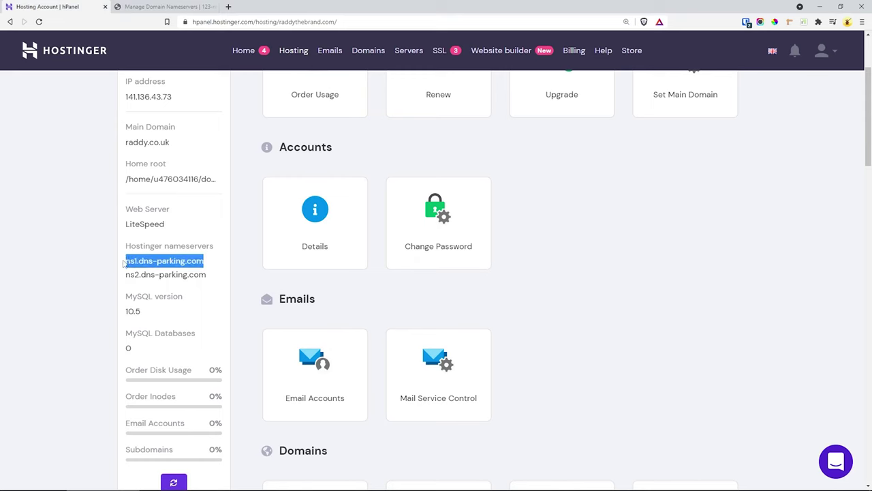
click(109, 250)
click(164, 7)
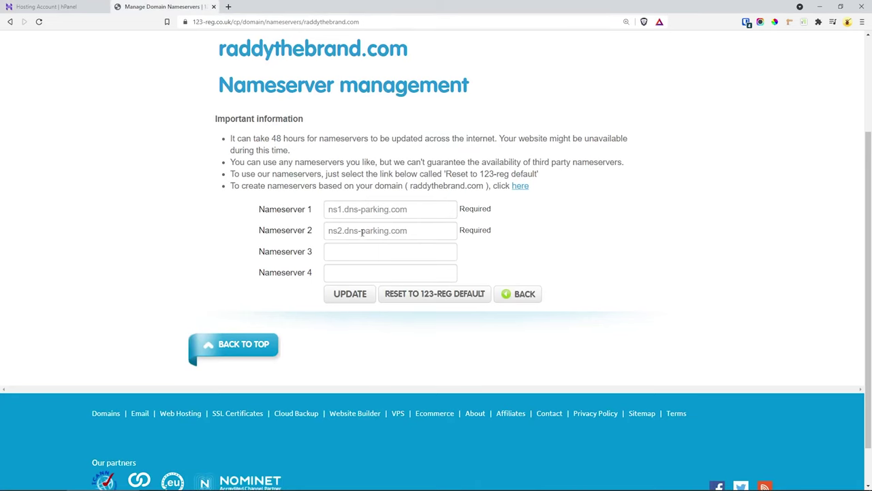
click(48, 7)
click(172, 6)
drag(230, 138, 493, 138)
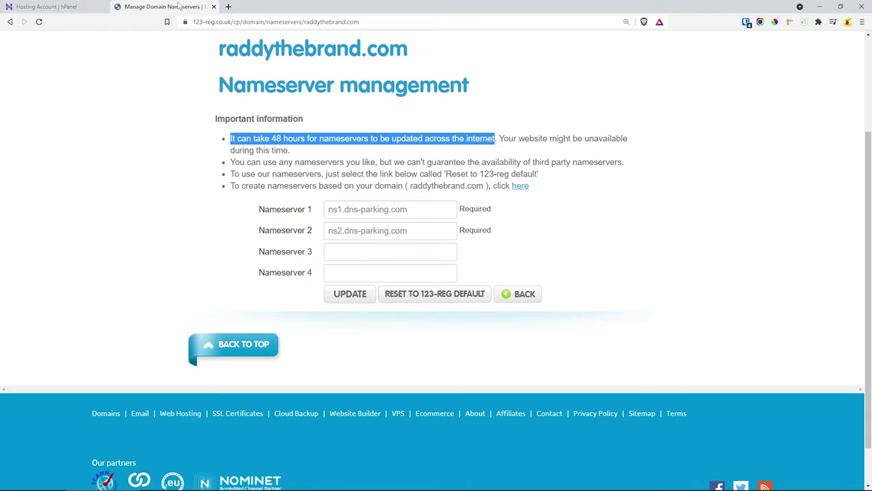
click(48, 6)
scroll(179, 111, up, 3)
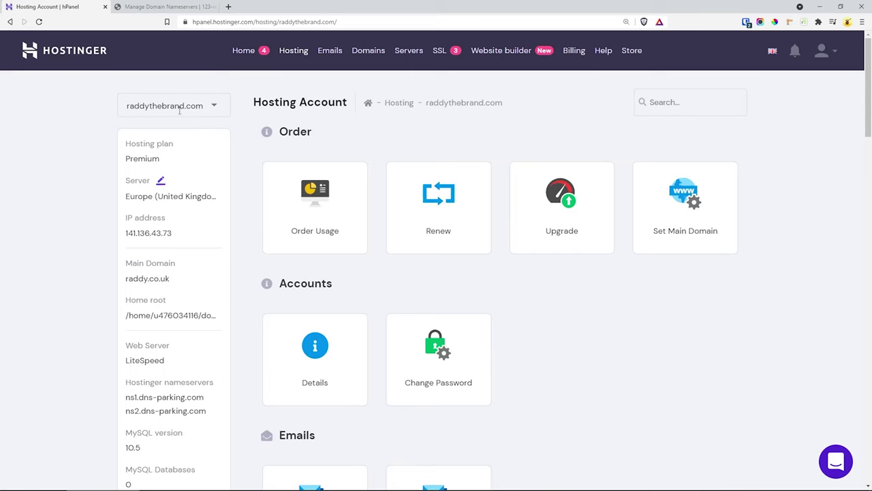
- Open raddythebrand.com in a new tab, showing Hostinger's 'Your account has been created!' page, and check its connection security
click(497, 103)
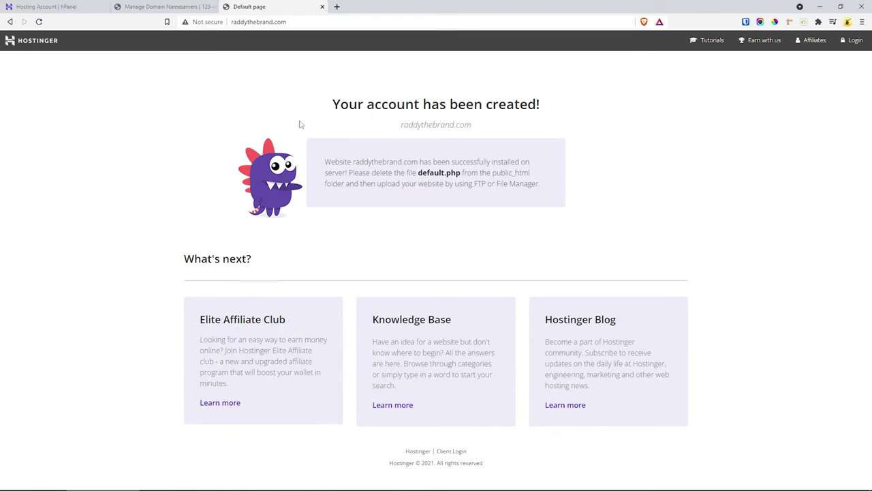
drag(328, 107, 565, 111)
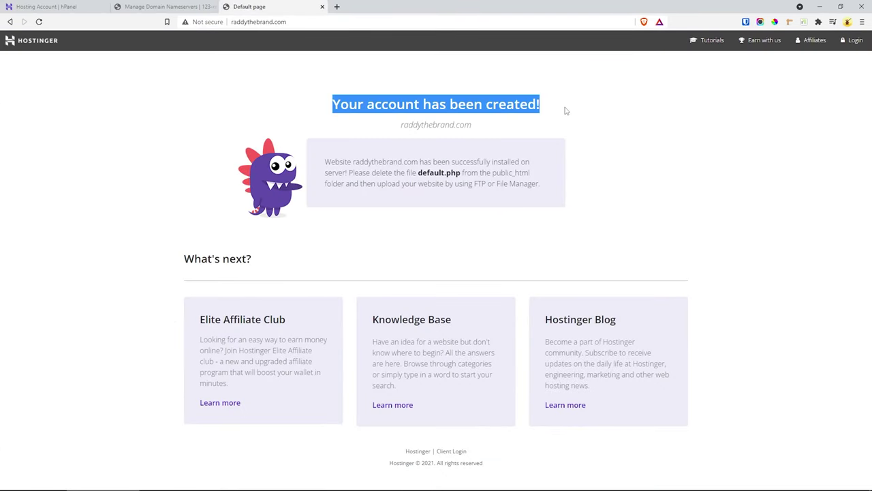
click(566, 110)
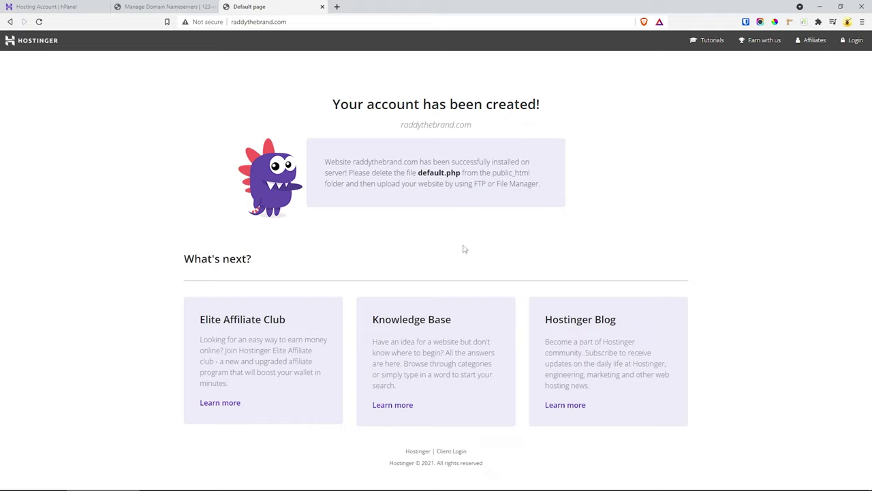
click(205, 23)
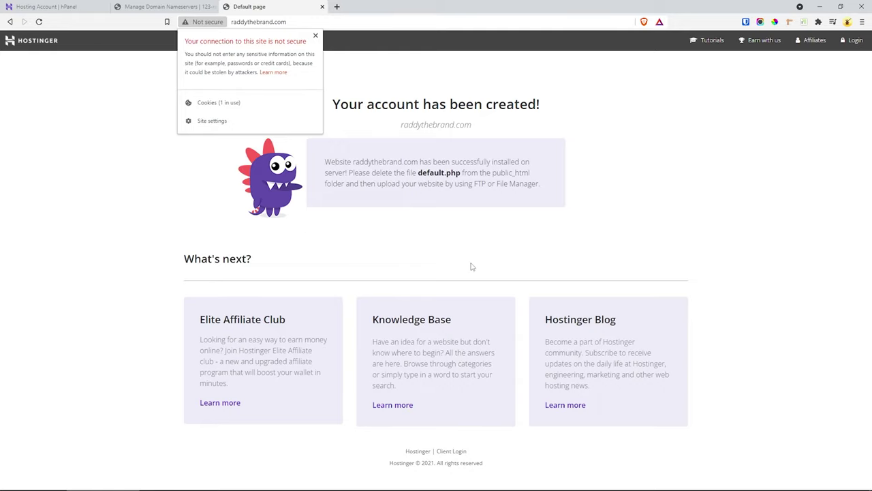
click(423, 222)
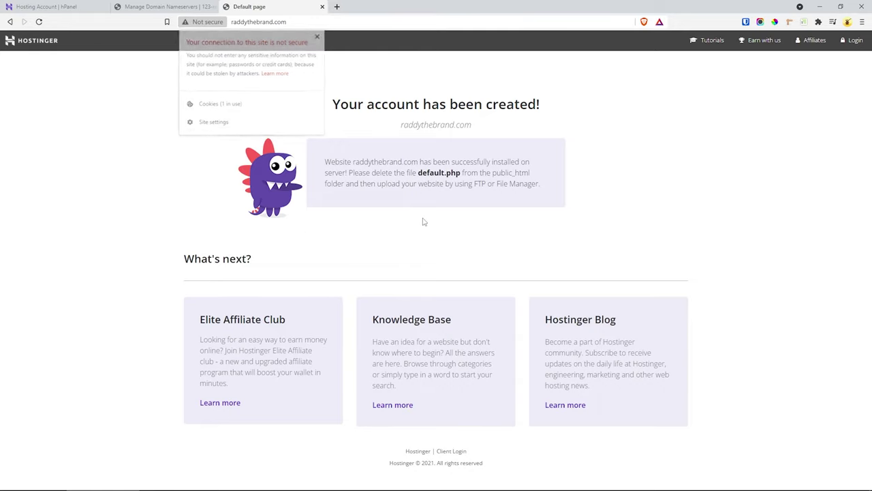
- Close the 123 Reg nameserver tab and return to the hPanel Hosting Account page
click(204, 6)
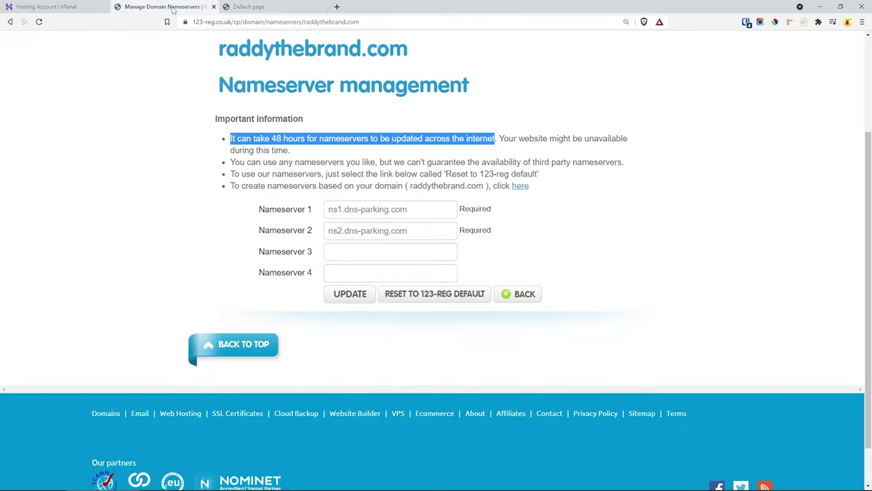
click(214, 7)
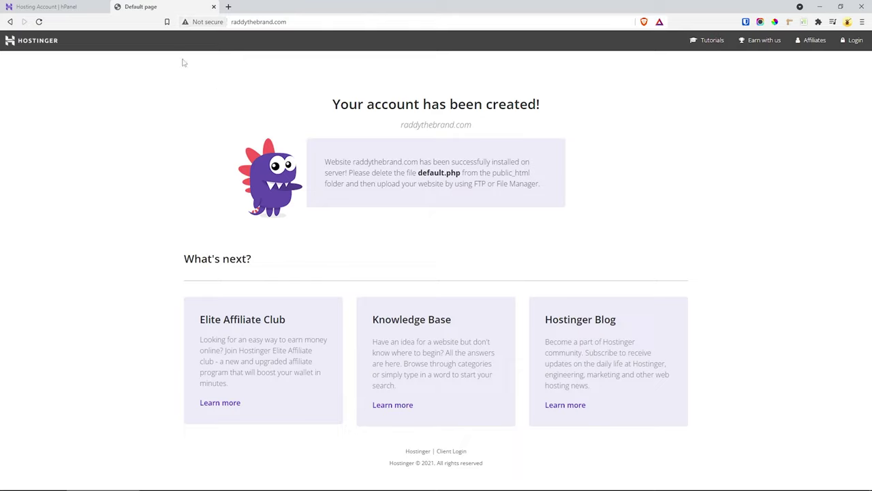
click(68, 8)
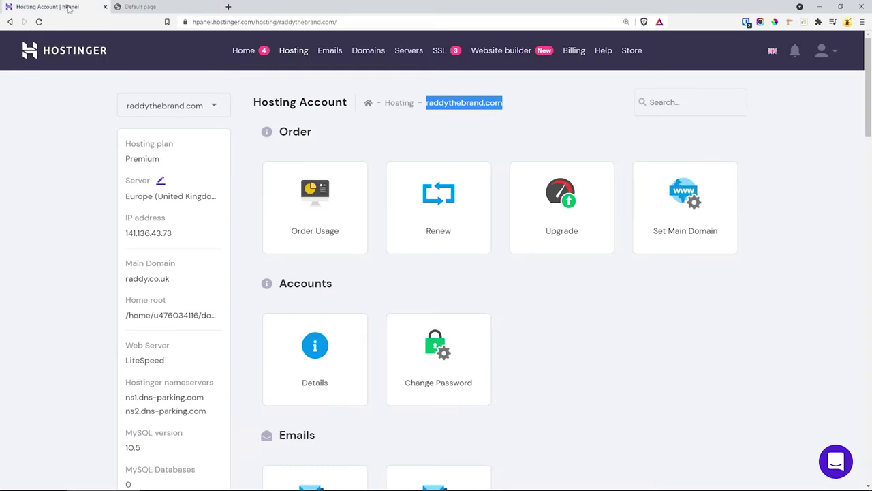
click(615, 281)
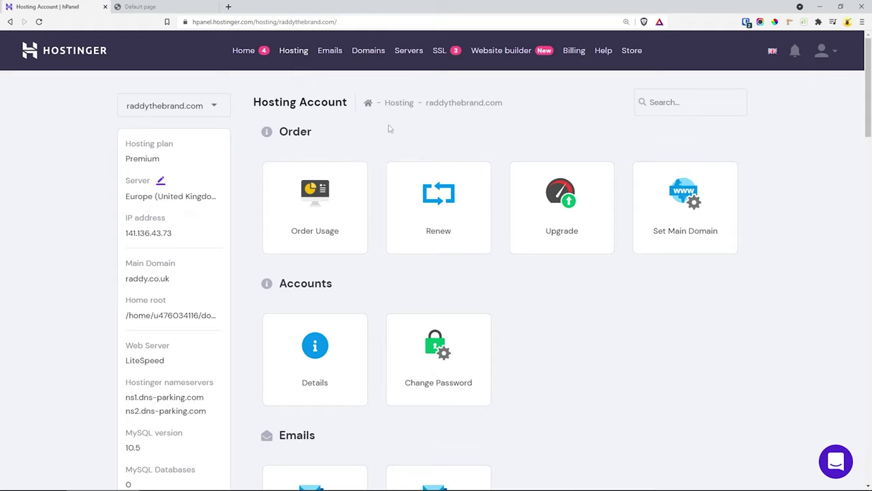
scroll(655, 279, down, 5)
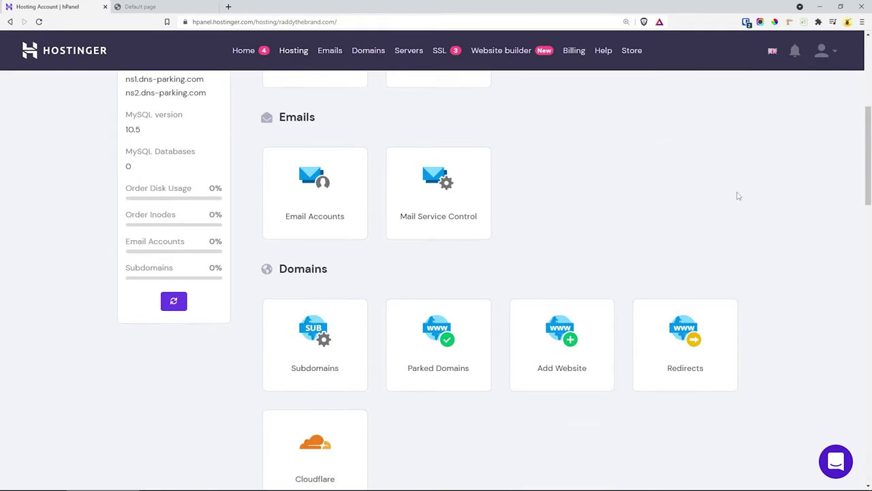
scroll(760, 246, down, 8)
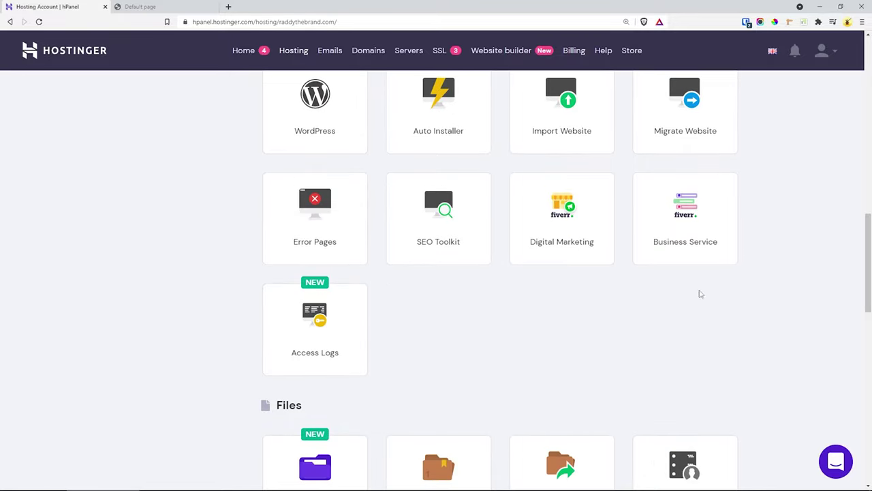
scroll(702, 287, down, 10)
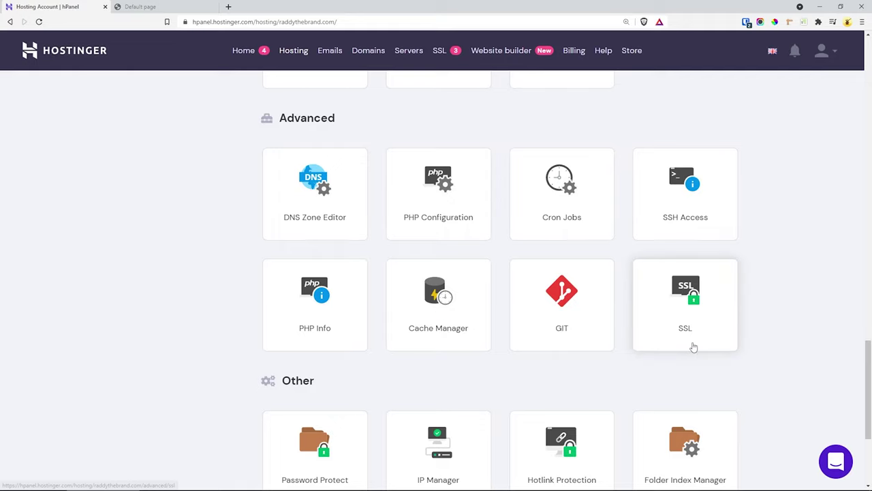
- Install an SSL certificate for raddythebrand.com from the SSL page
click(683, 286)
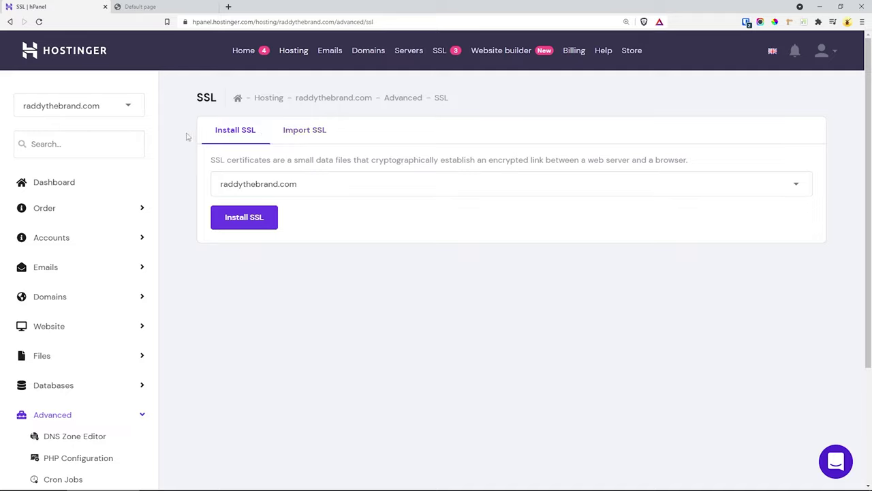
click(388, 188)
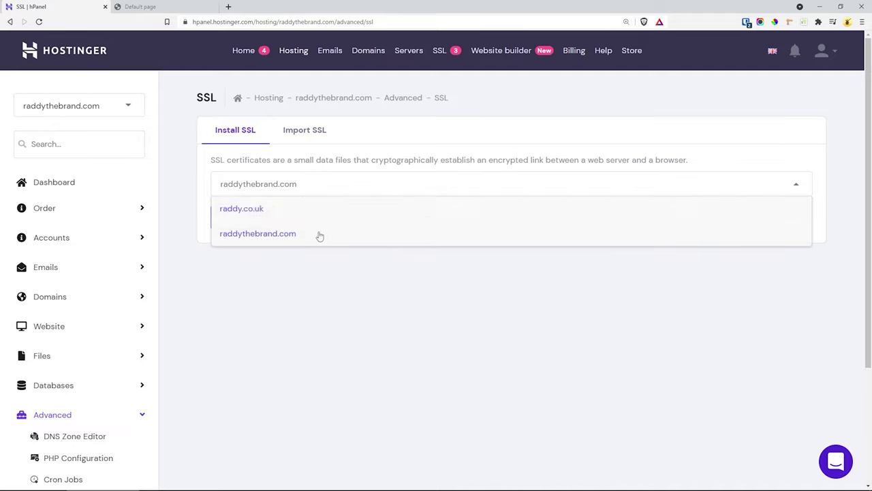
click(253, 235)
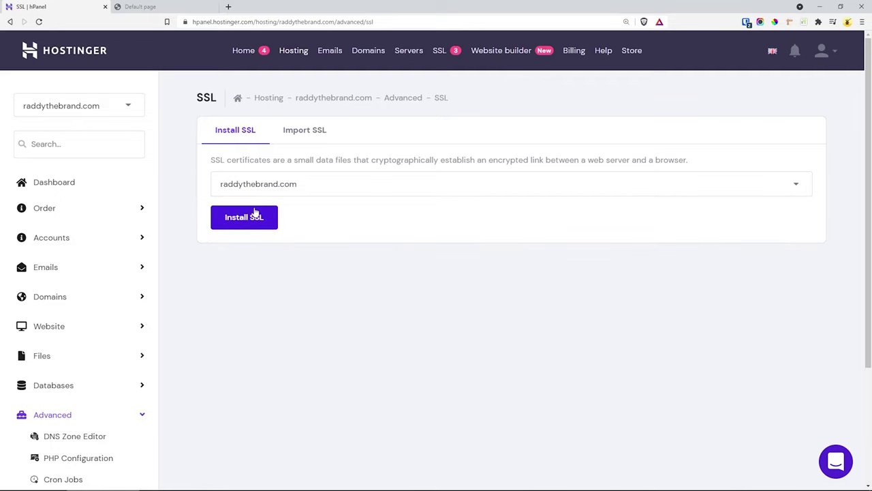
click(237, 218)
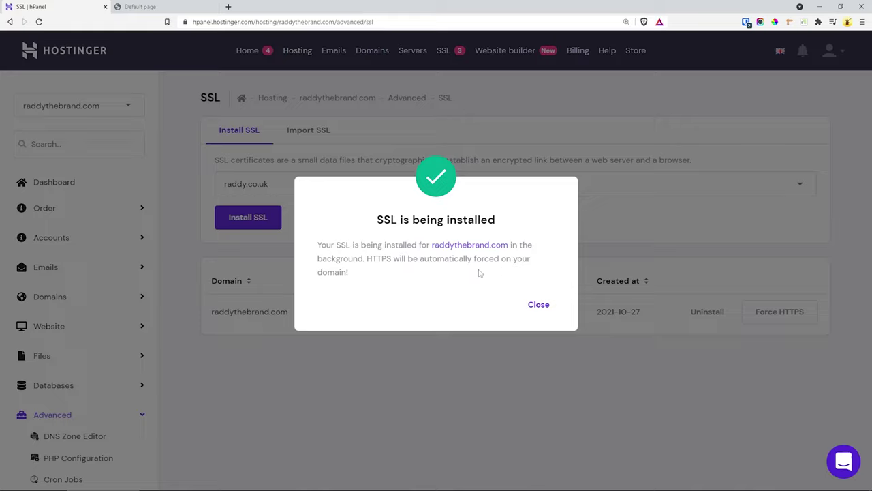
- Close the confirmation and review the active Lifetime SSL certificate from ZeroSSL
drag(358, 278, 306, 254)
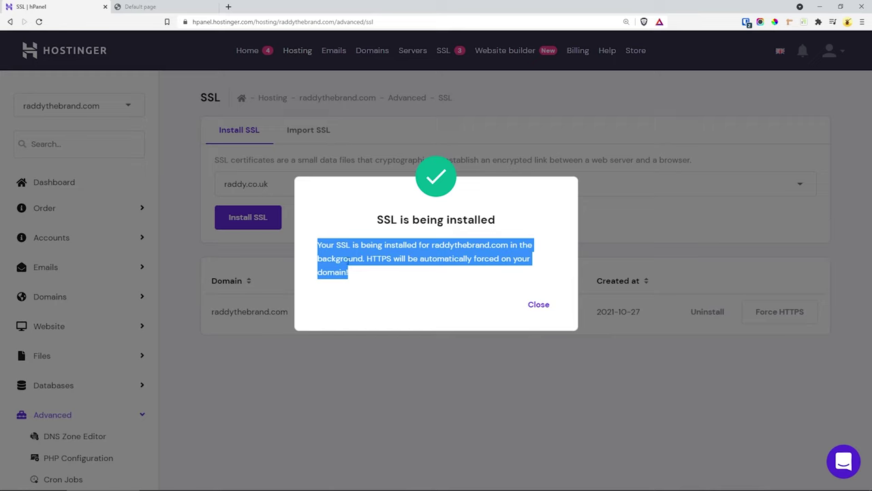
click(349, 261)
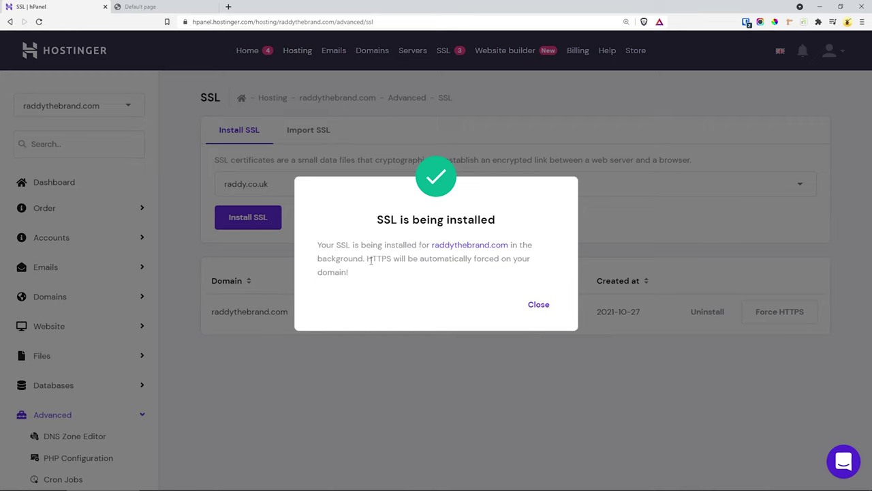
click(538, 306)
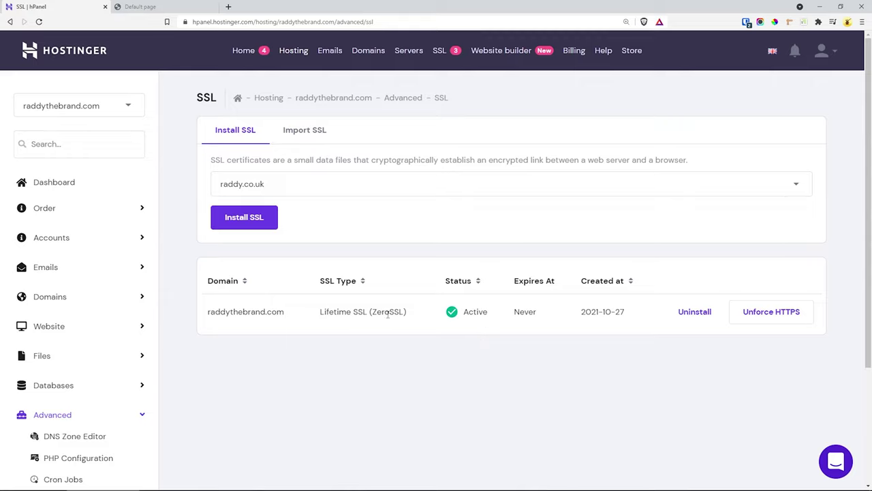
drag(373, 312, 411, 317)
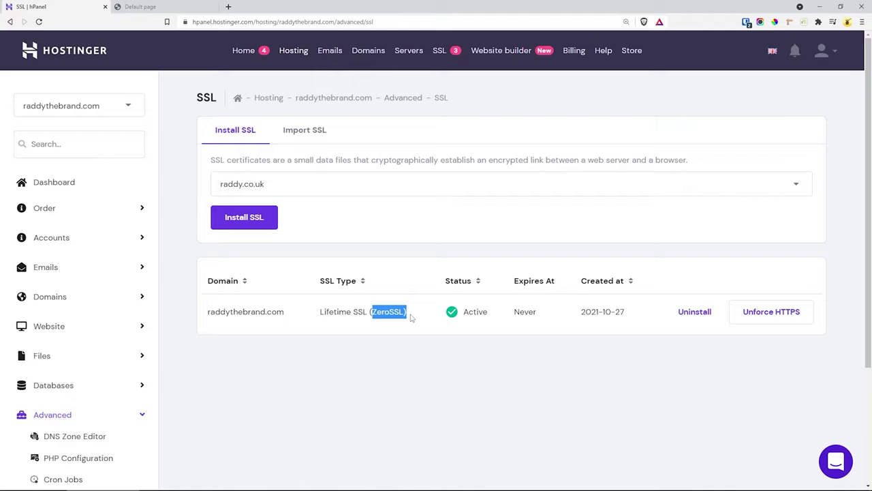
drag(319, 318, 388, 313)
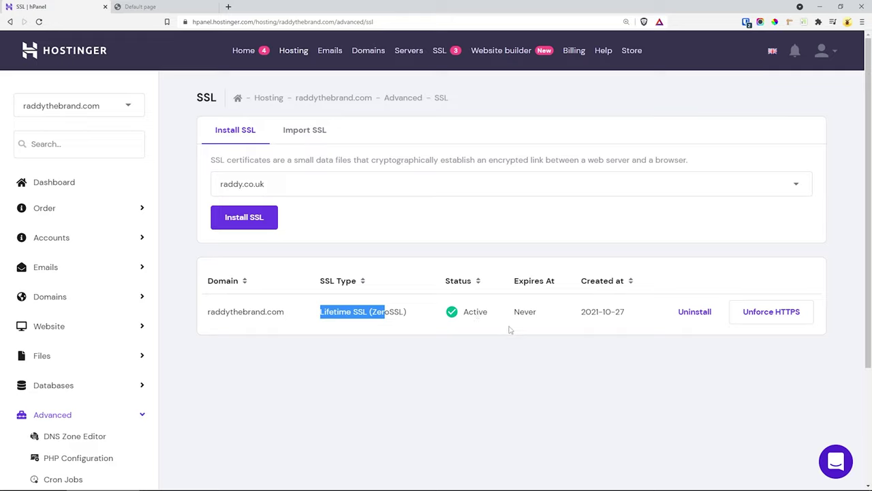
click(482, 370)
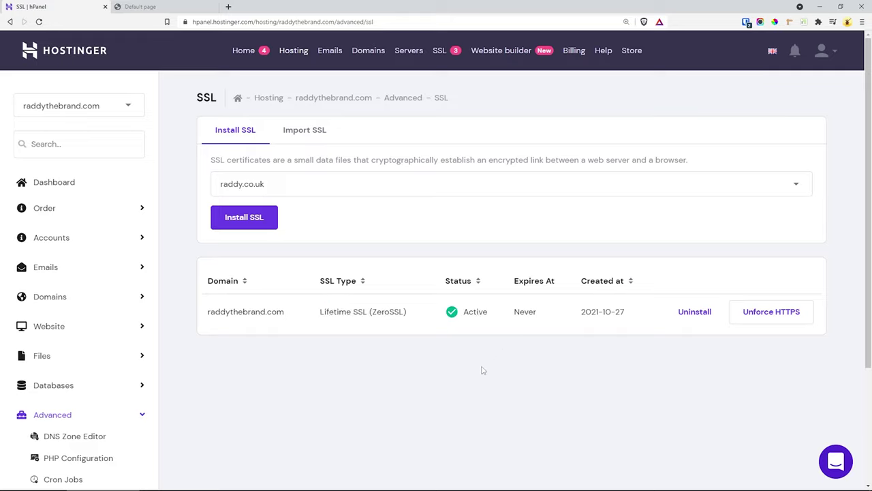
click(198, 7)
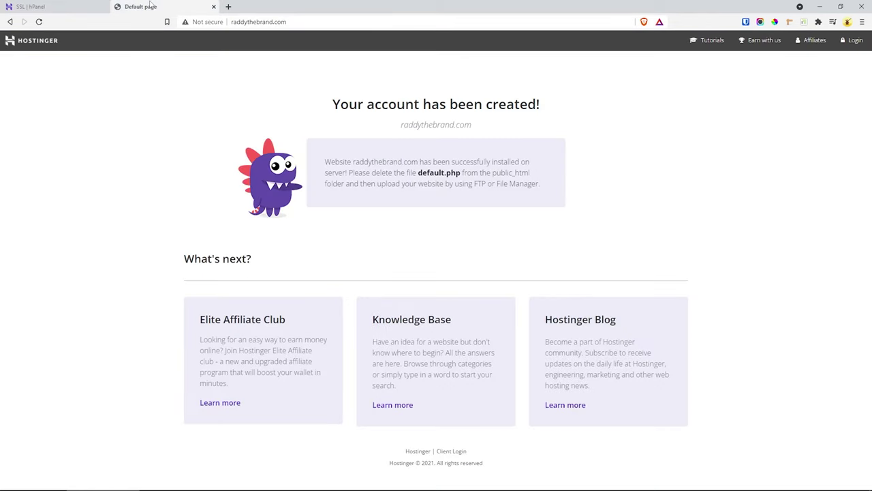
click(358, 21)
key(Return)
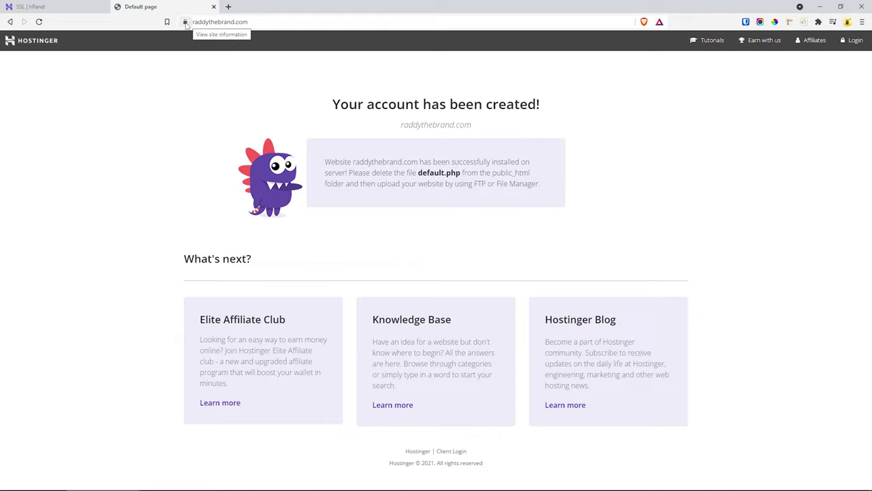
click(185, 22)
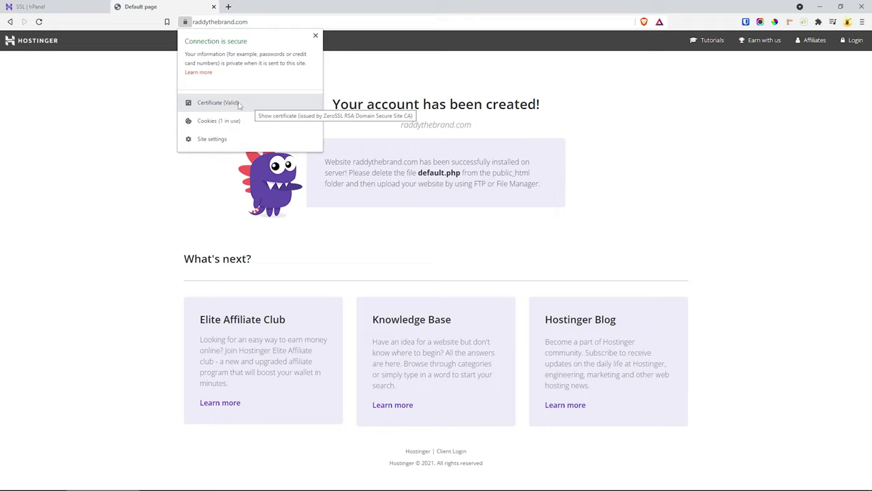
click(239, 105)
click(182, 10)
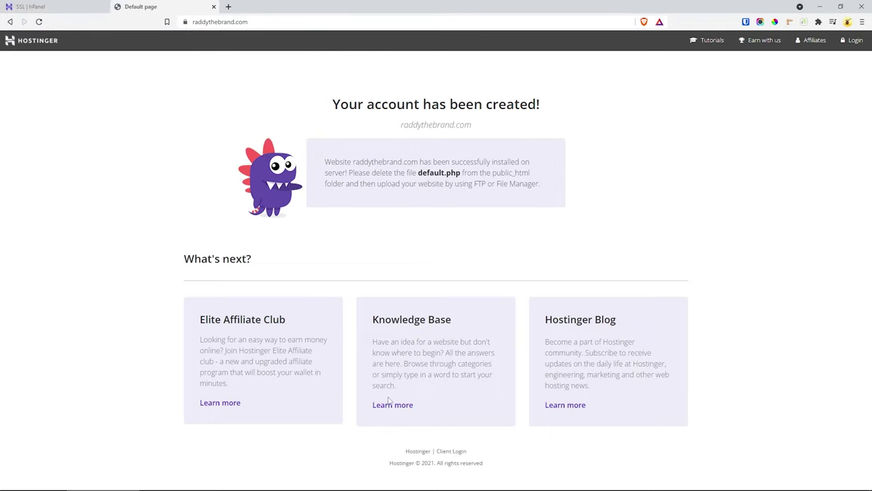
click(67, 10)
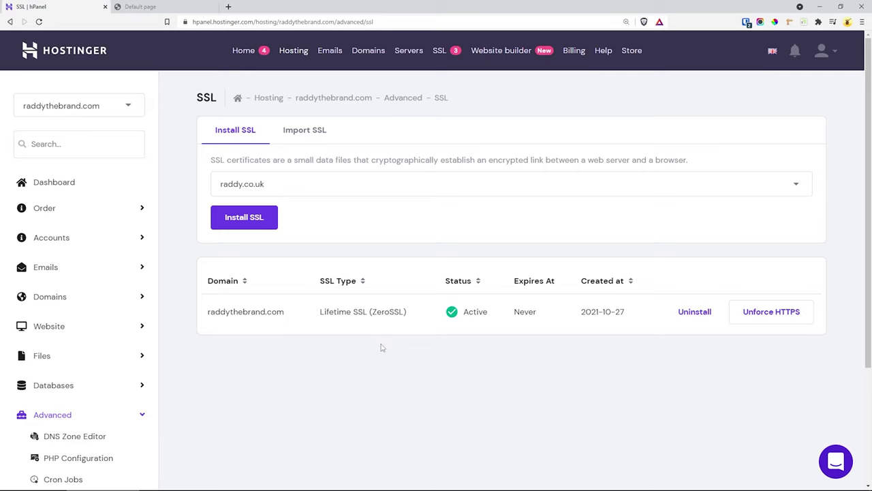
- Manage raddythebrand.com from Hosting and open the Auto Installer under Website
click(298, 53)
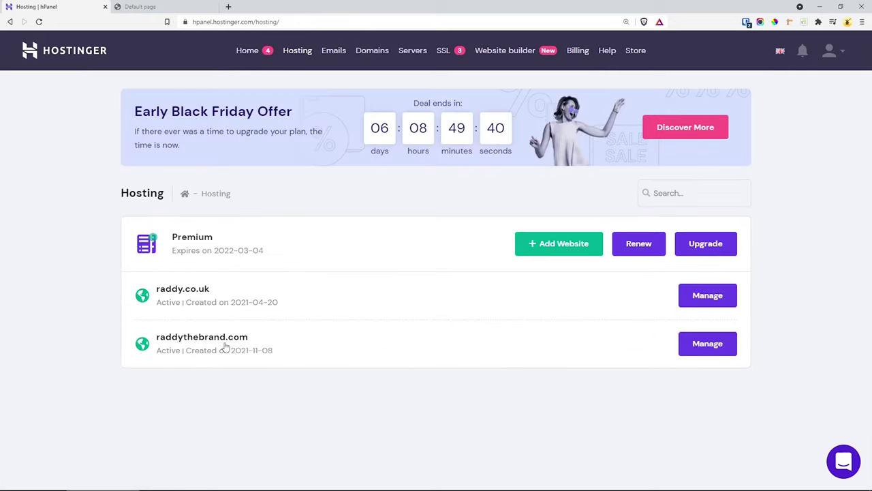
click(725, 347)
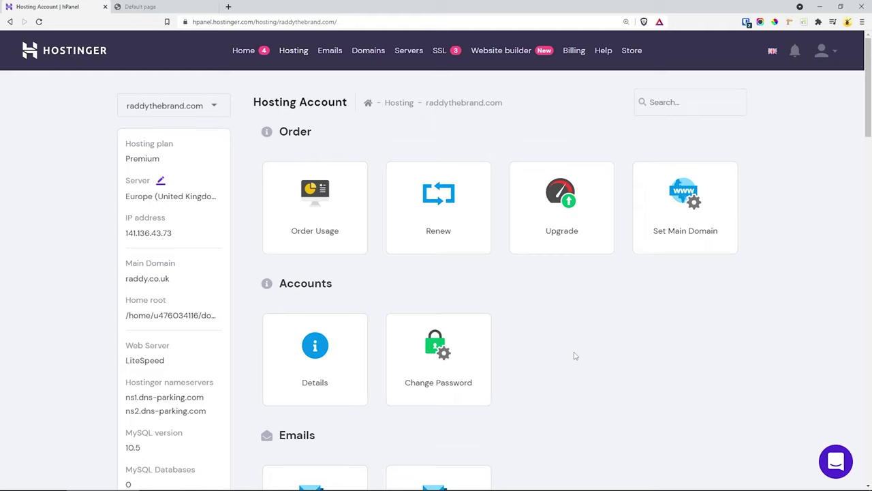
scroll(518, 280, down, 3)
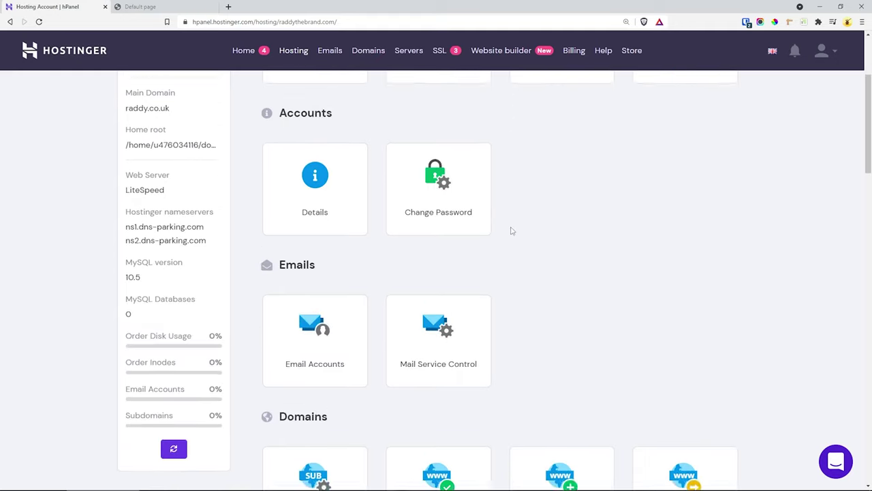
scroll(515, 204, down, 6)
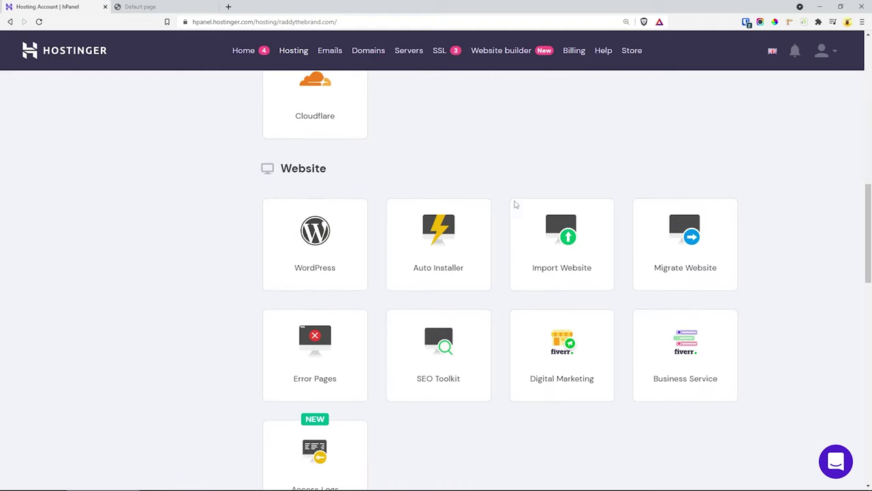
scroll(362, 164, down, 1)
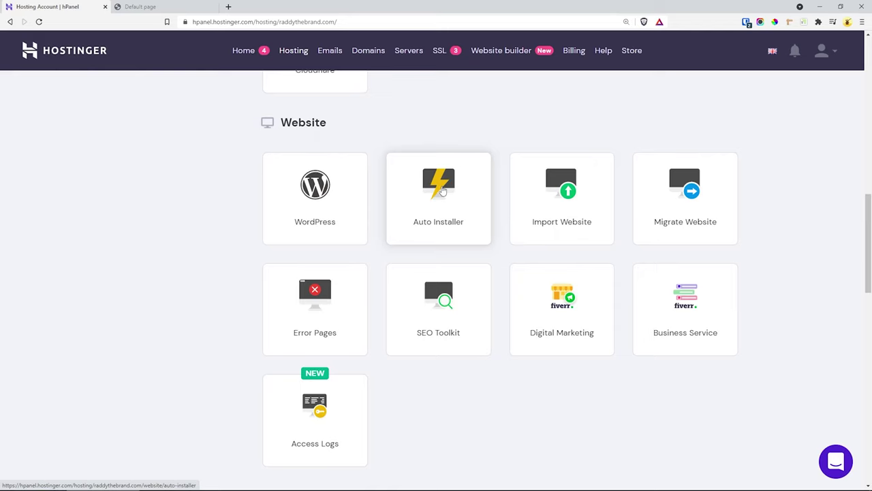
click(442, 191)
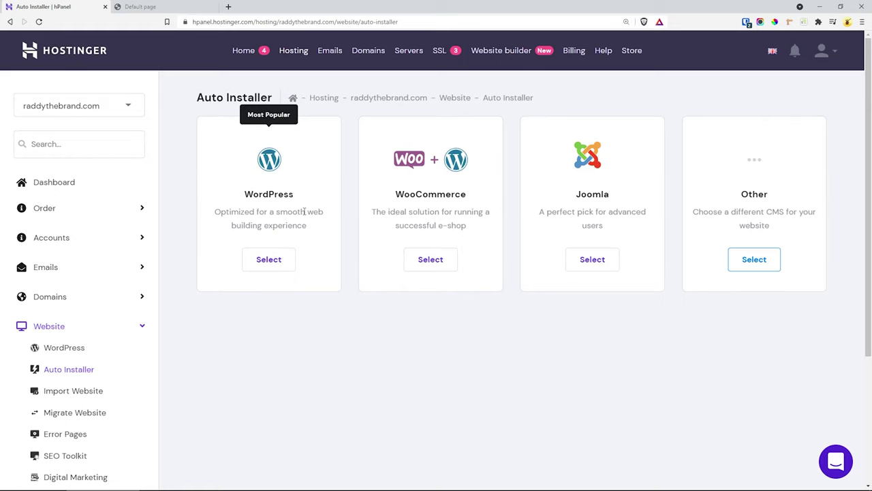
click(276, 263)
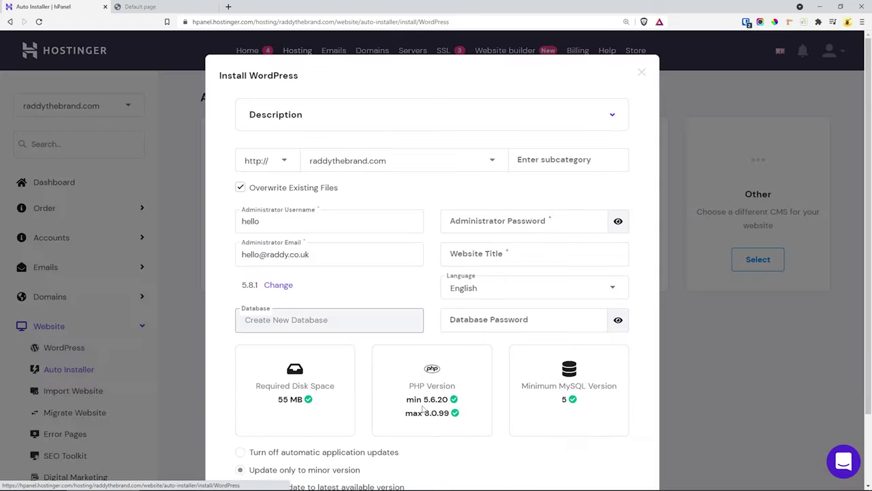
click(298, 113)
click(298, 114)
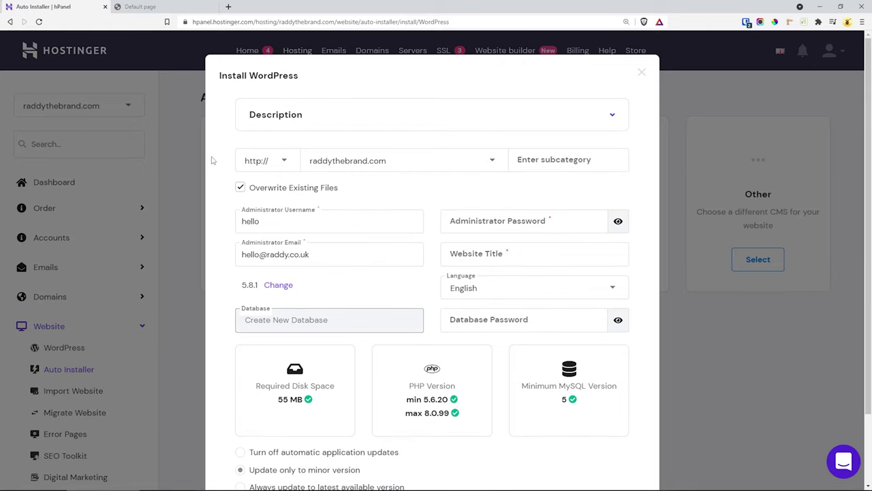
click(282, 163)
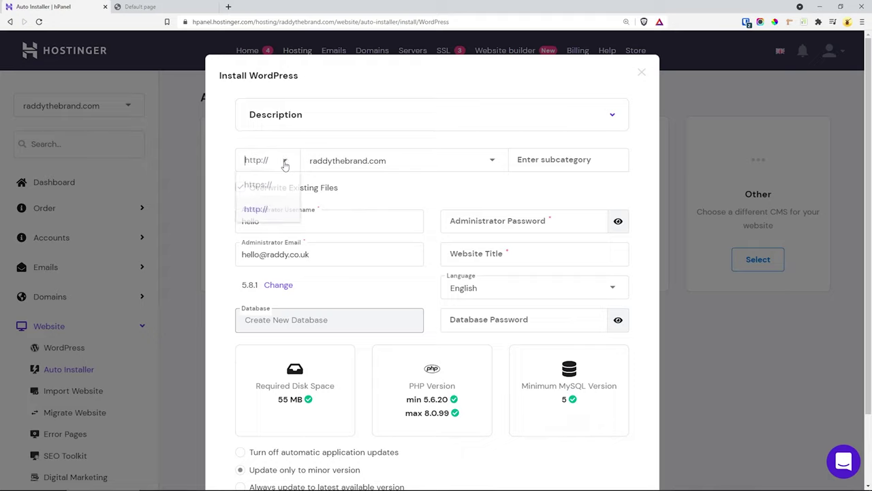
click(258, 187)
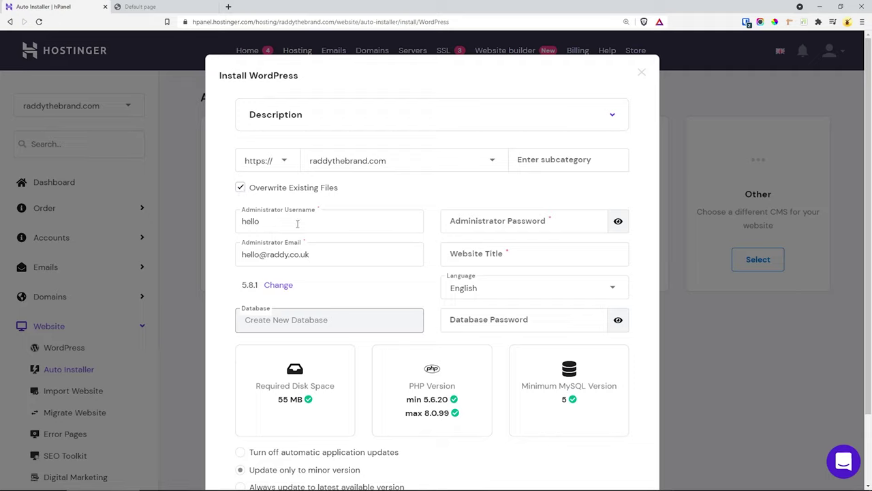
- Set the administrator username to 'admin' and generate a strong password
double_click(329, 224)
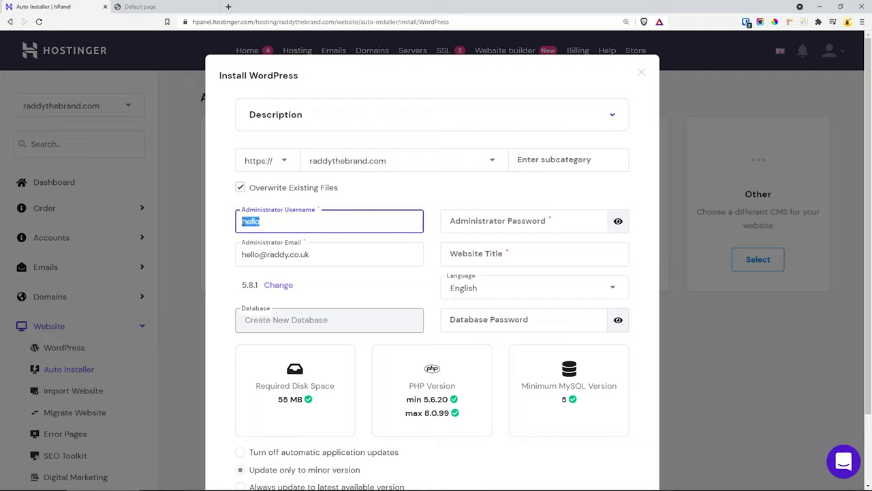
text(admin)
click(508, 220)
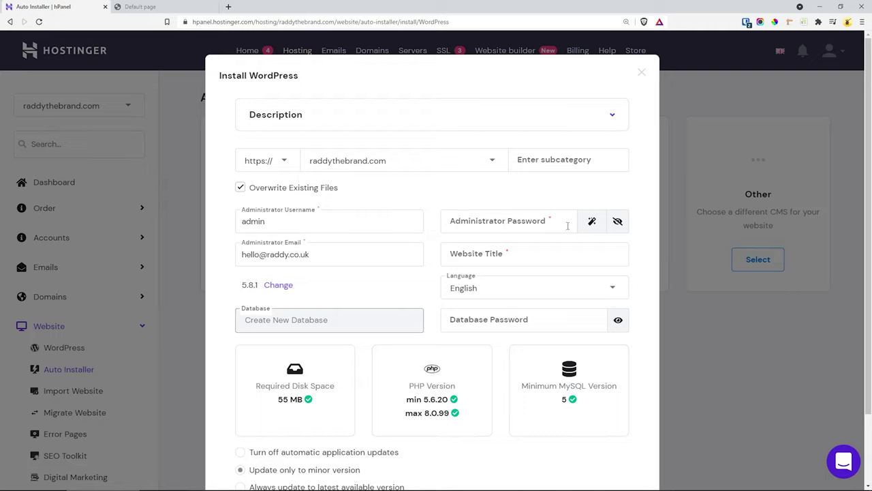
click(592, 221)
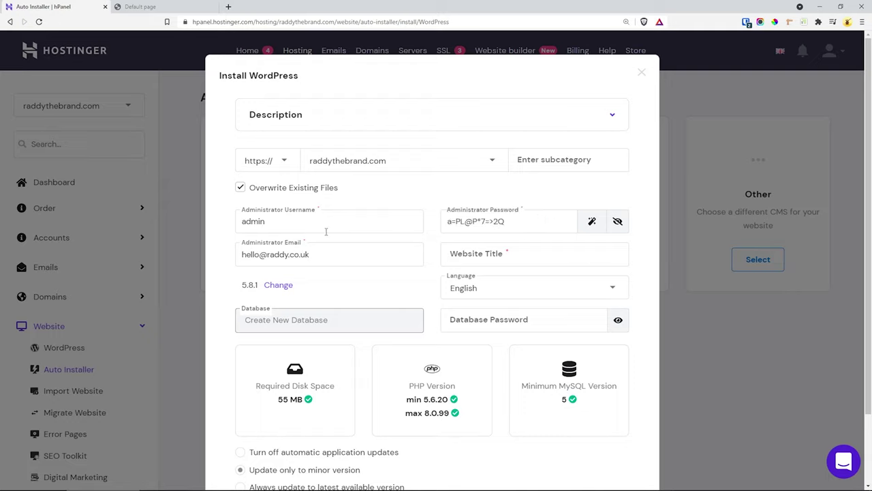
double_click(310, 225)
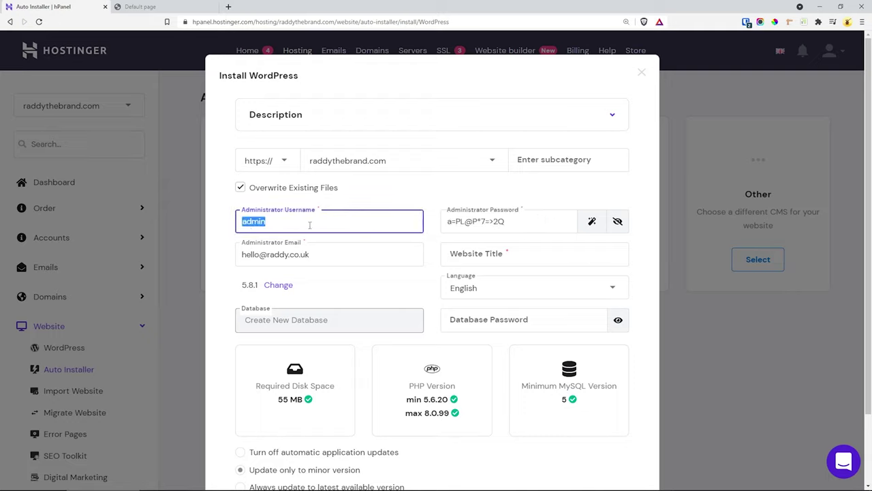
key(Tab)
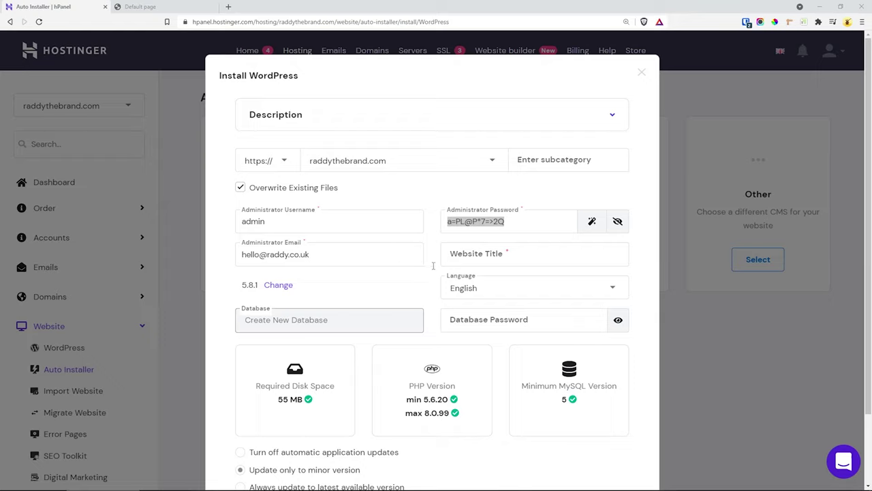
- Enter 'RaddyTheBrand' as the website title
click(501, 255)
text(Rad)
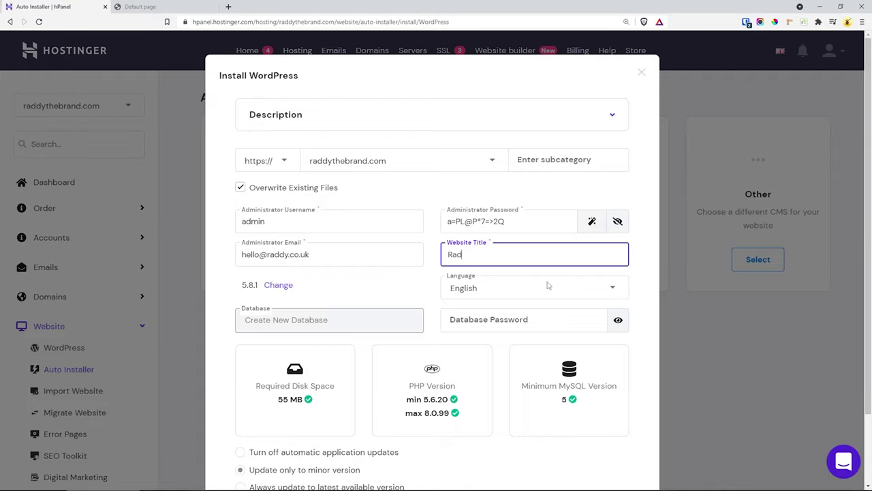
text(dyTheBrand)
scroll(491, 269, down, 1)
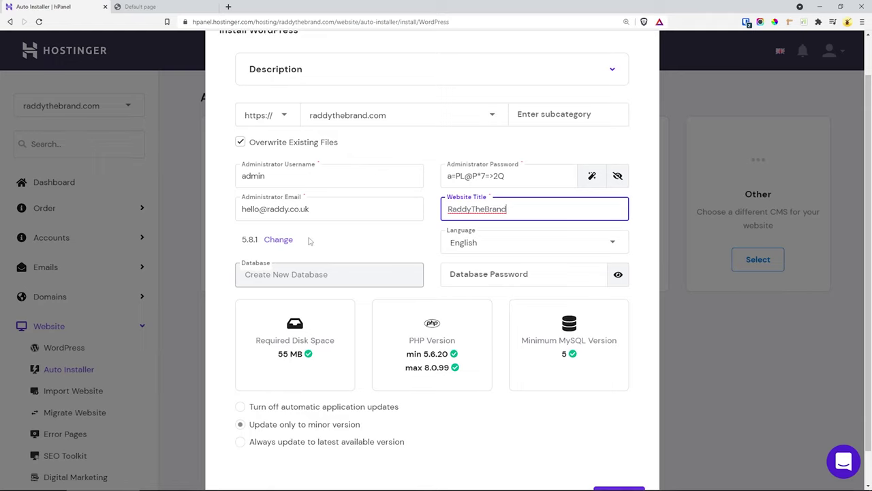
scroll(325, 240, down, 1)
- Paste the database password into its field
triple_click(276, 237)
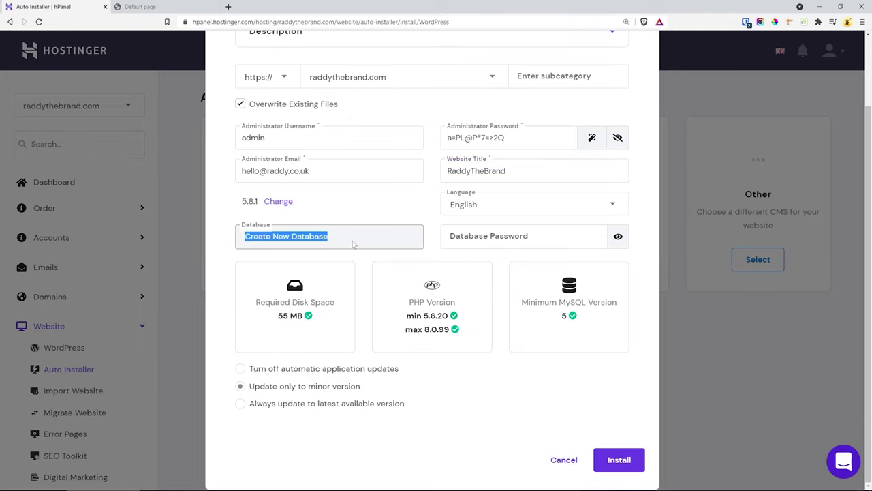
click(353, 244)
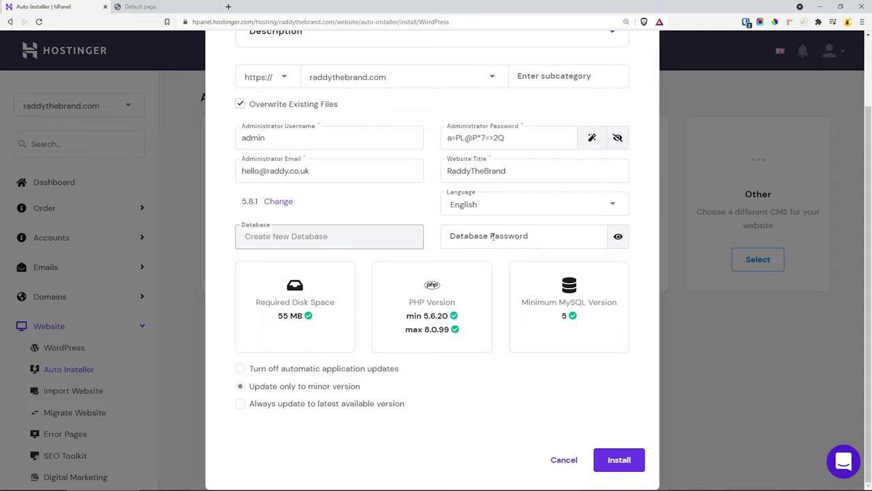
click(575, 237)
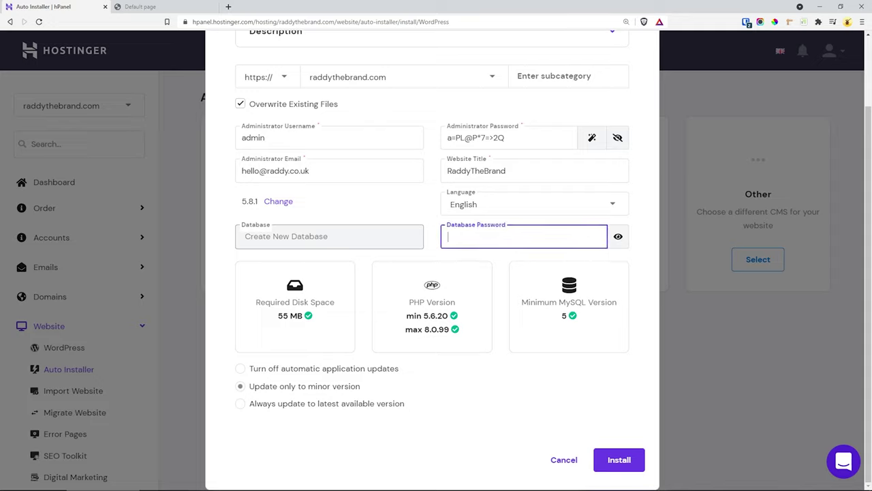
key(alt+Tab)
click(481, 236)
key(ctrl+v)
click(423, 233)
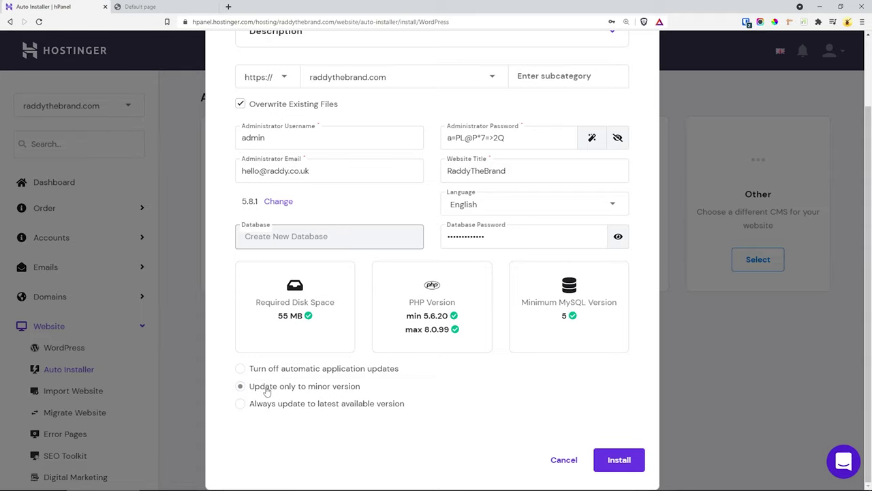
- Install WordPress and reload the default page tab to show the new site's Hello world! post
click(631, 460)
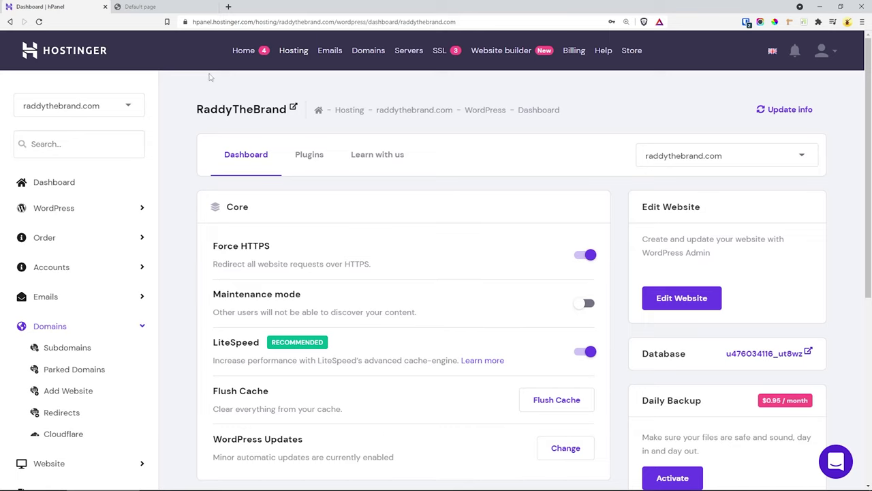
key(ctrl+Tab)
key(F5)
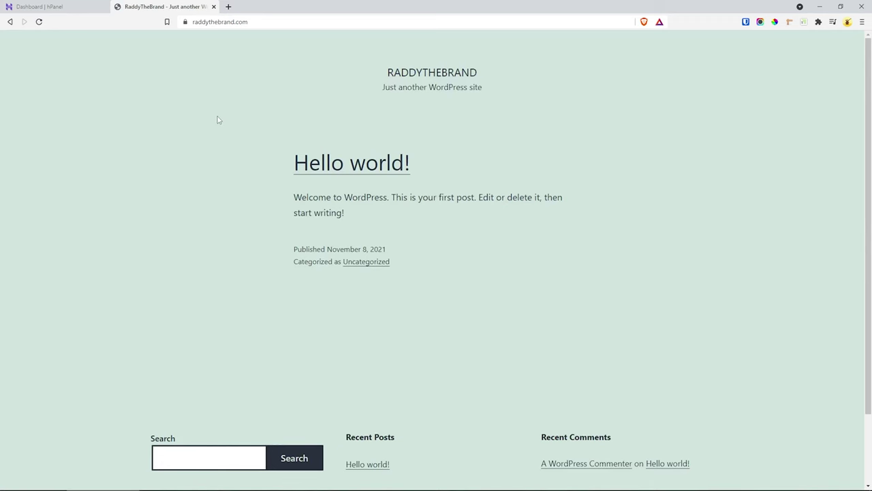
- Close the hPanel hosting account tab, leaving the RaddyTheBrand site open
scroll(456, 260, down, 3)
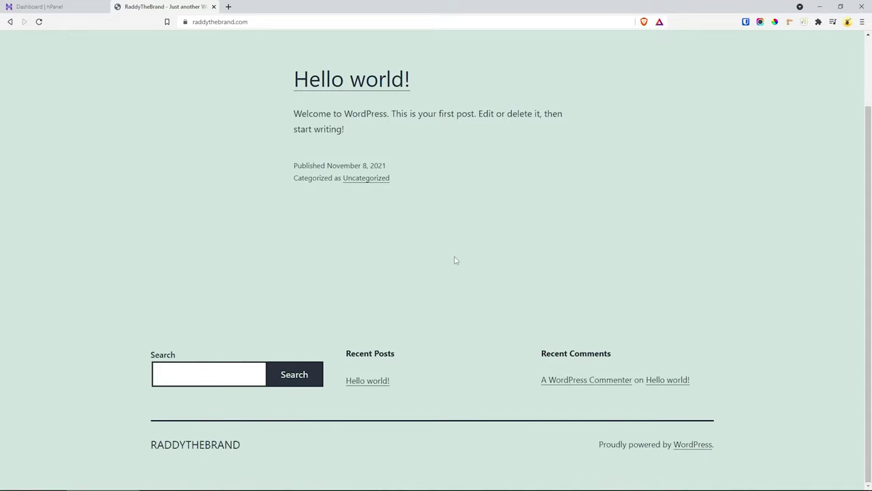
scroll(456, 261, up, 3)
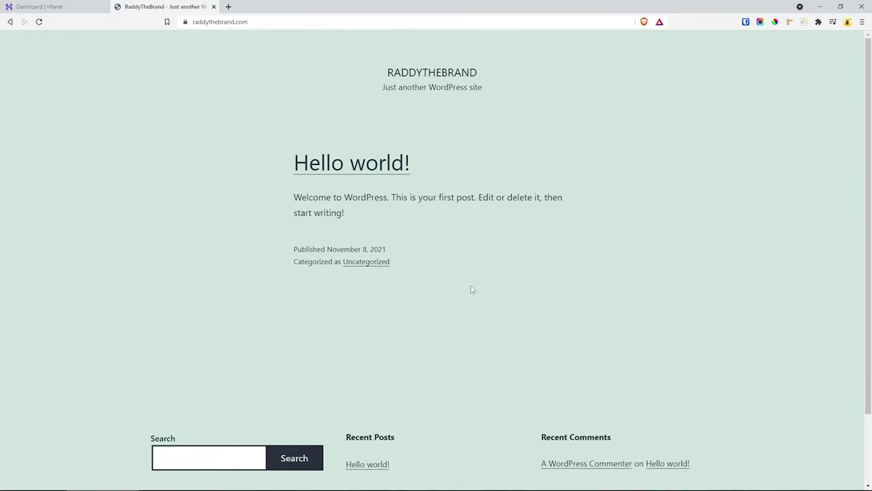
key(ctrl+shift+Tab)
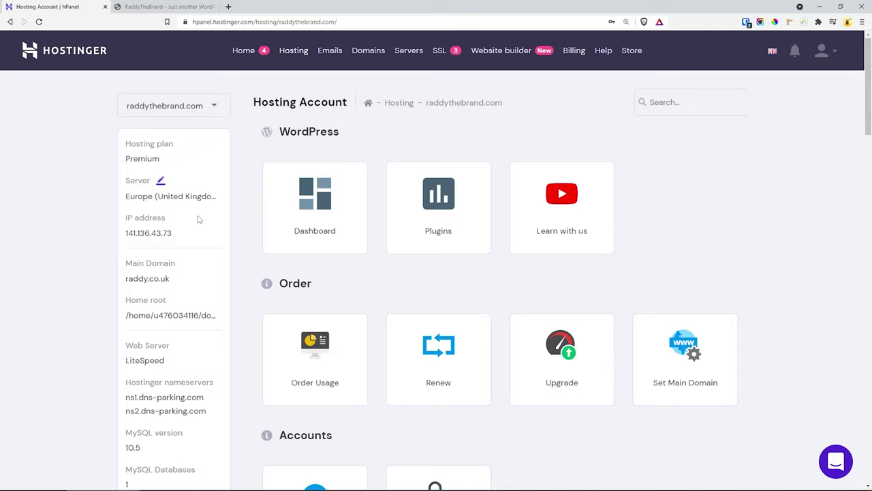
click(105, 6)
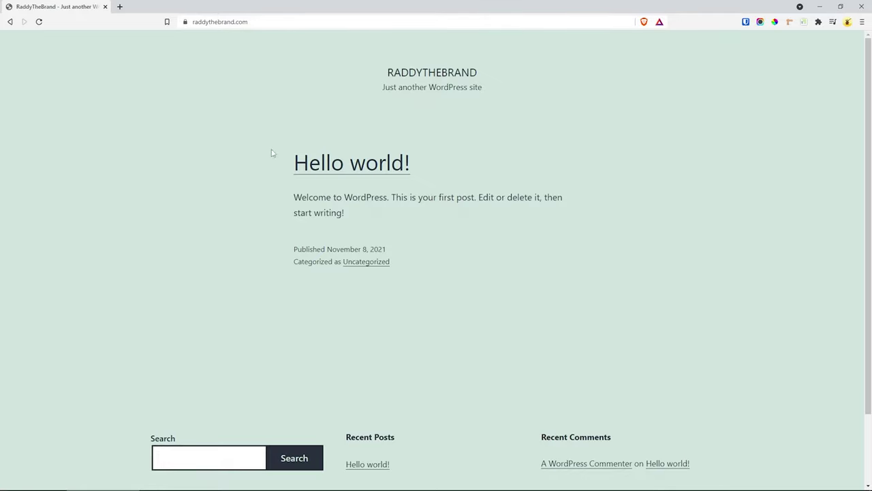
- Append /wp-admin to the site address
click(268, 22)
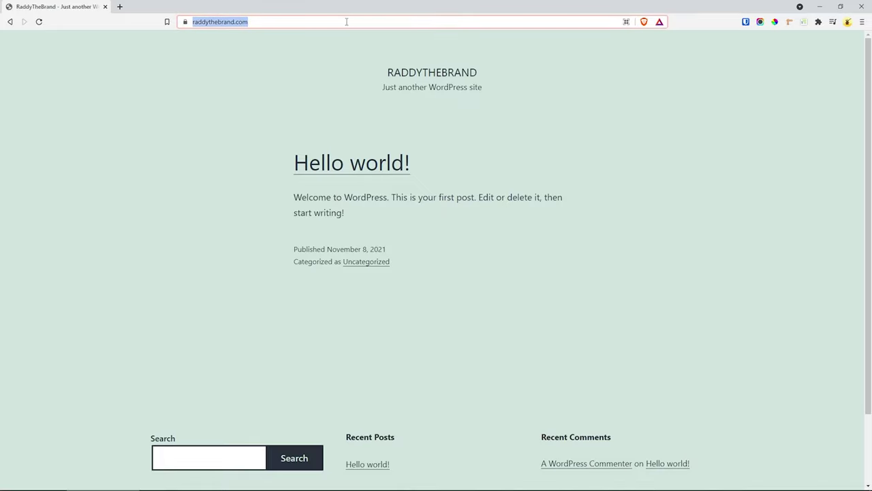
click(349, 21)
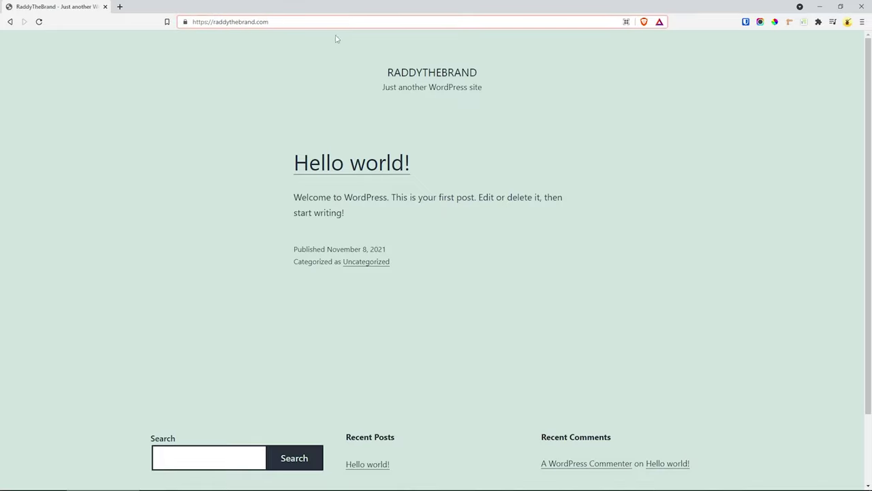
text(/)
text(wp-admin/)
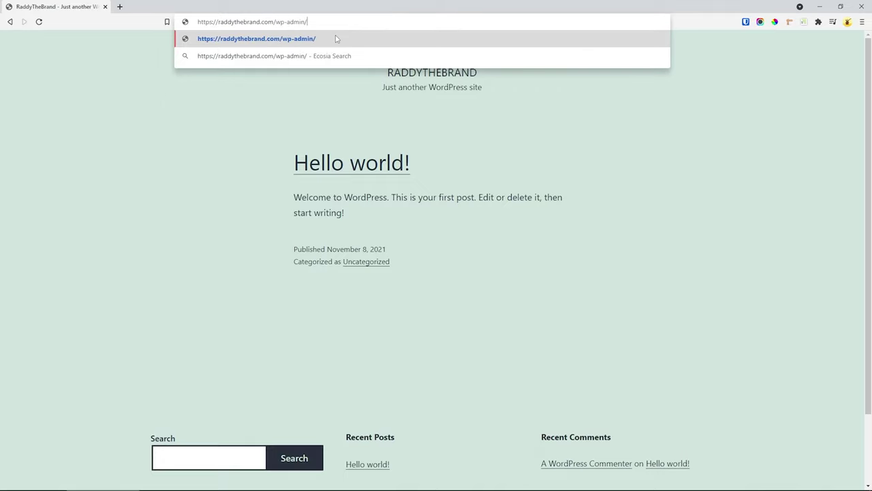
- Log in to wp-admin as 'admin' with the pasted password and Remember Me ticked
key(Return)
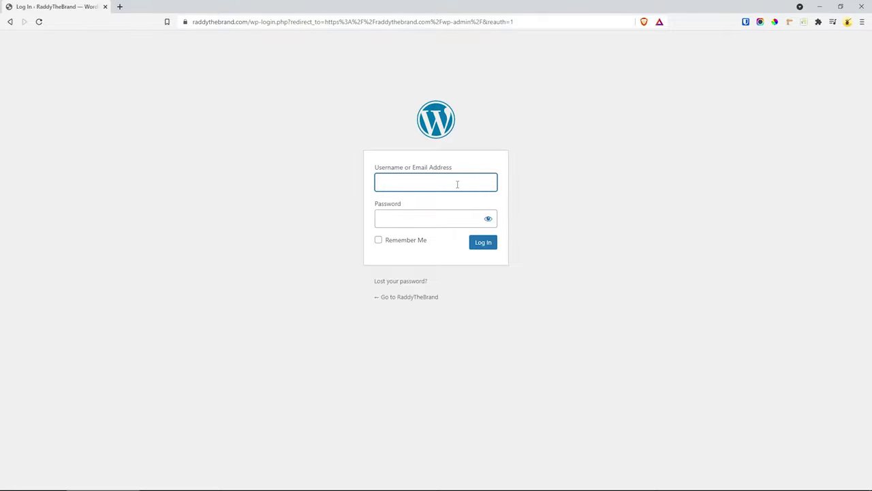
text(admin)
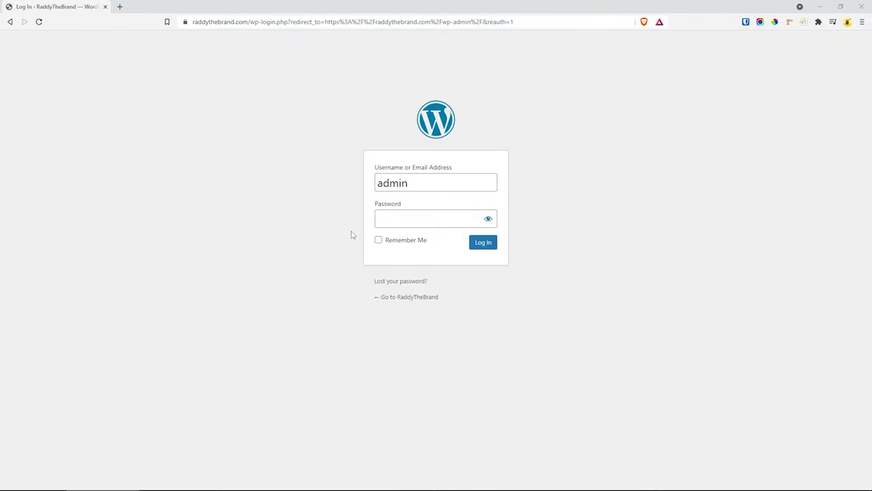
click(411, 217)
key(ctrl+v)
click(396, 242)
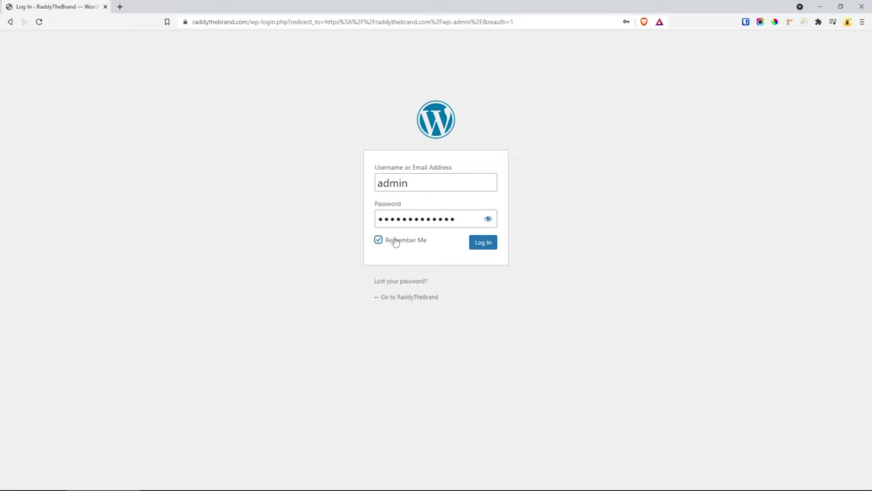
click(485, 247)
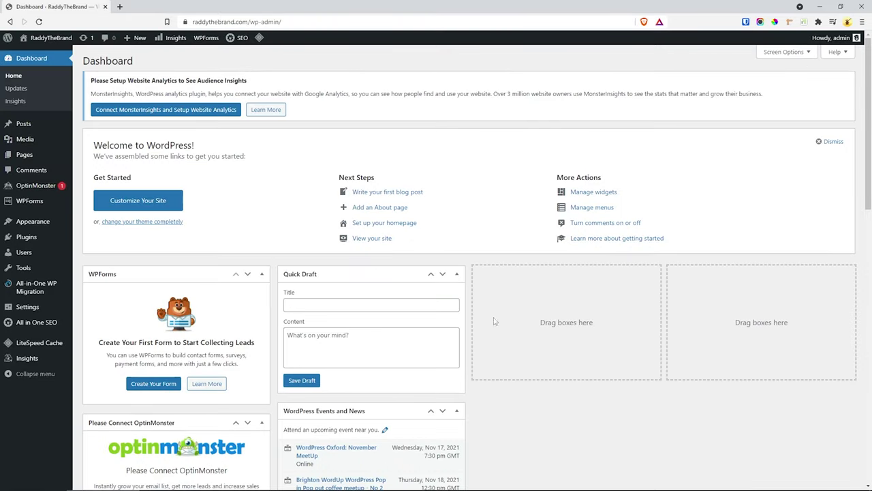
- Dismiss the Welcome panel and look over the OptinMonster, WPForms and Appearance menus
click(832, 142)
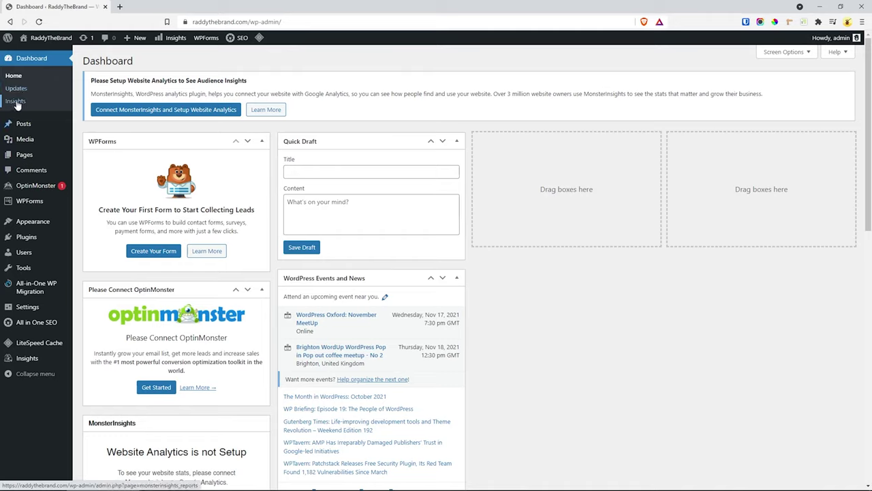
mouse_move(29, 127)
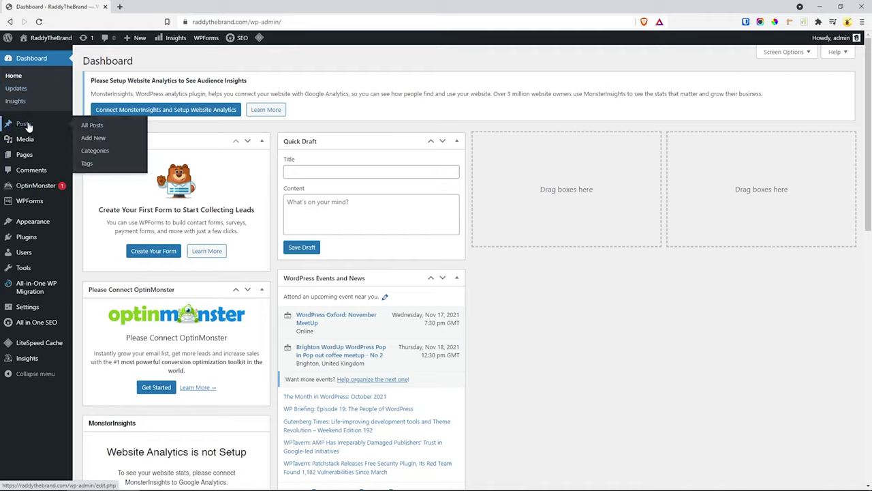
mouse_move(25, 144)
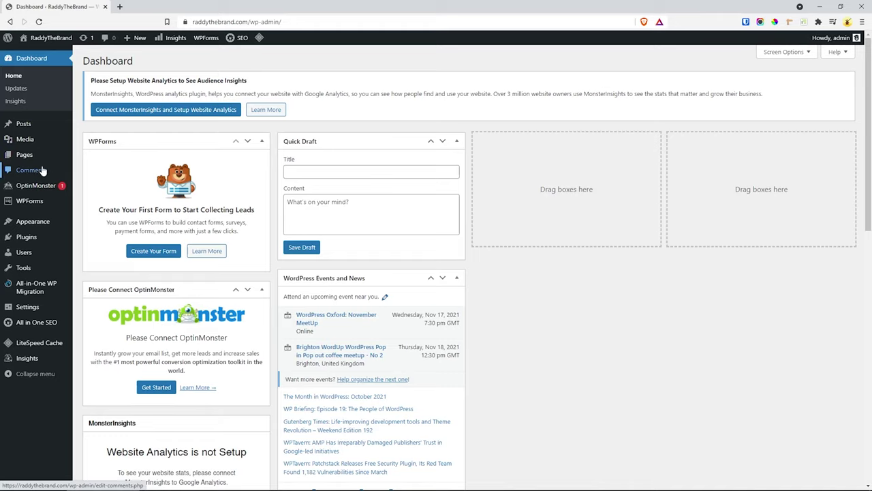
mouse_move(20, 191)
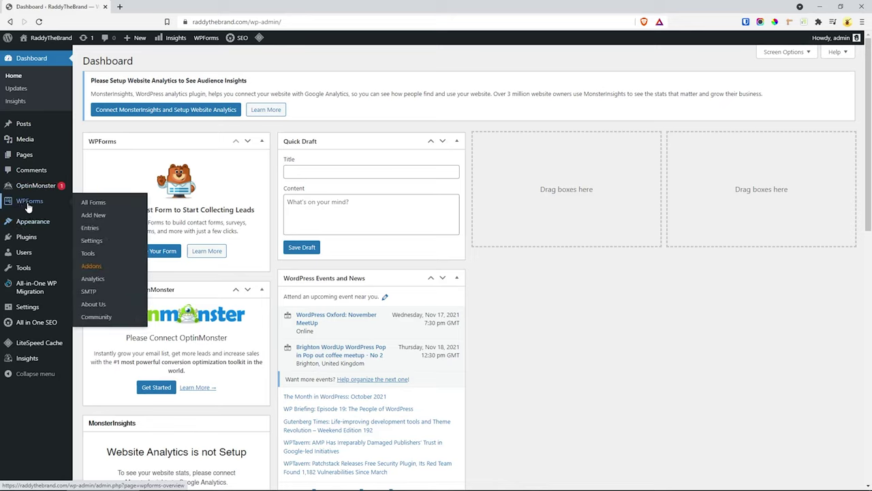
mouse_move(20, 225)
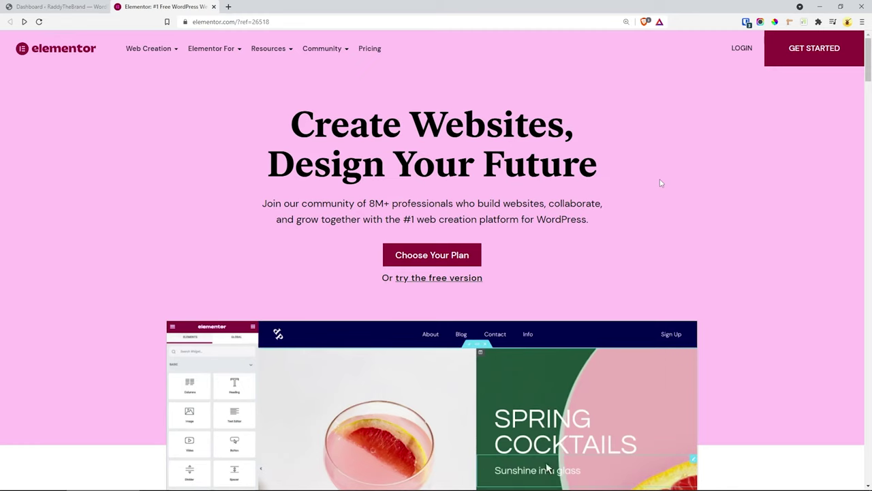
- Open Elementor pricing and highlight the Expert 25-website allowance and Essential plan features
click(440, 255)
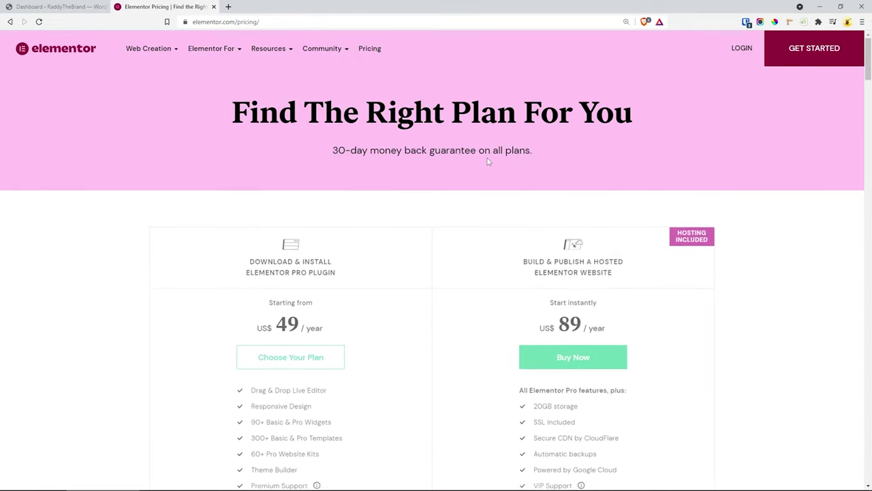
scroll(436, 150, down, 9)
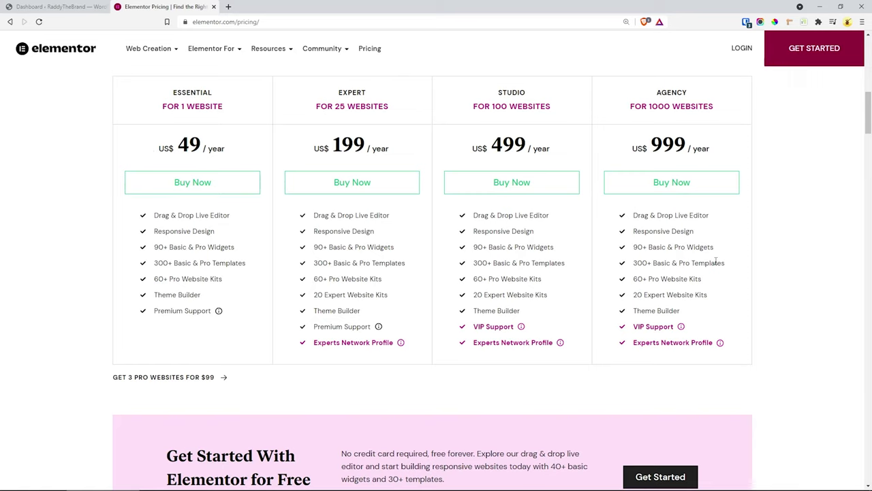
scroll(715, 261, up, 1)
scroll(682, 286, down, 1)
drag(317, 109, 377, 111)
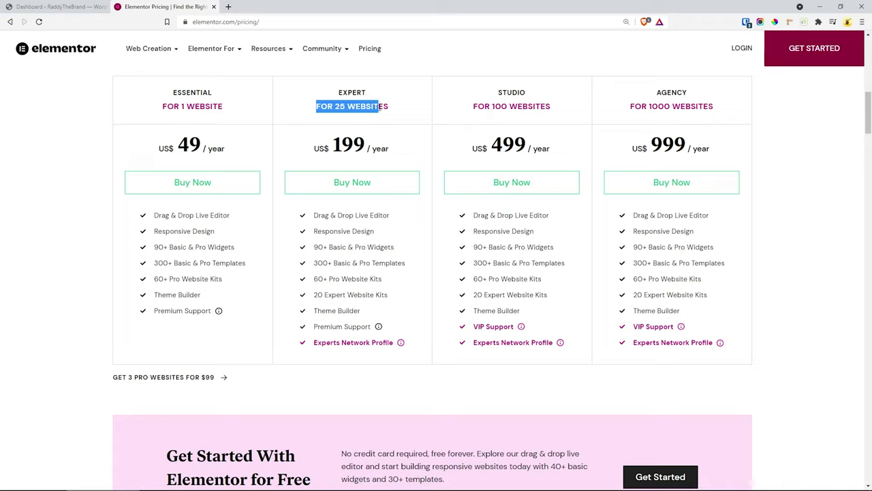
click(382, 111)
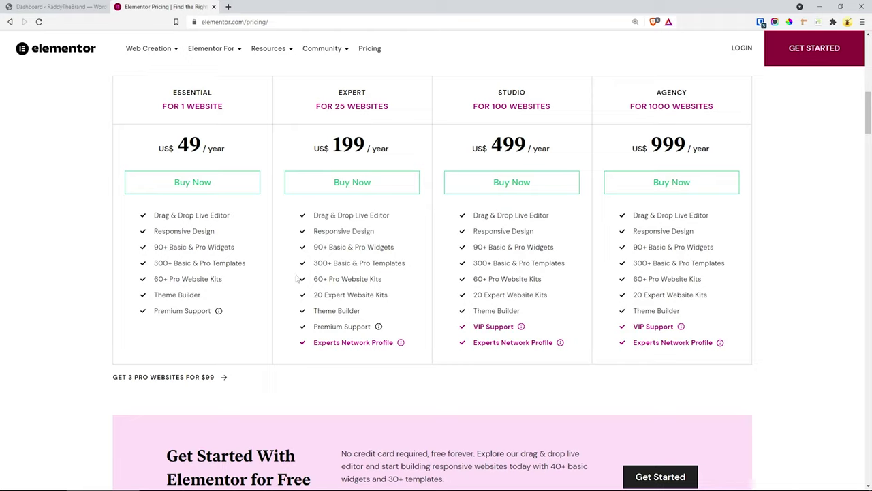
drag(230, 323, 163, 128)
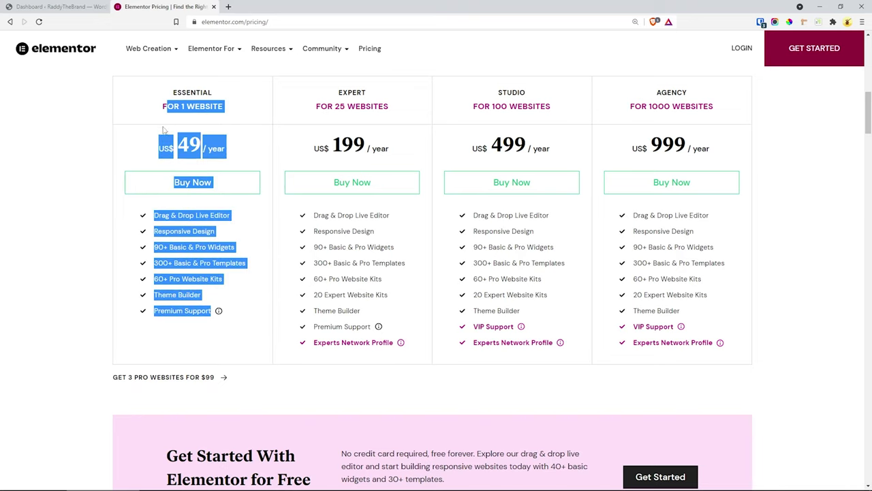
click(152, 139)
scroll(153, 140, down, 1)
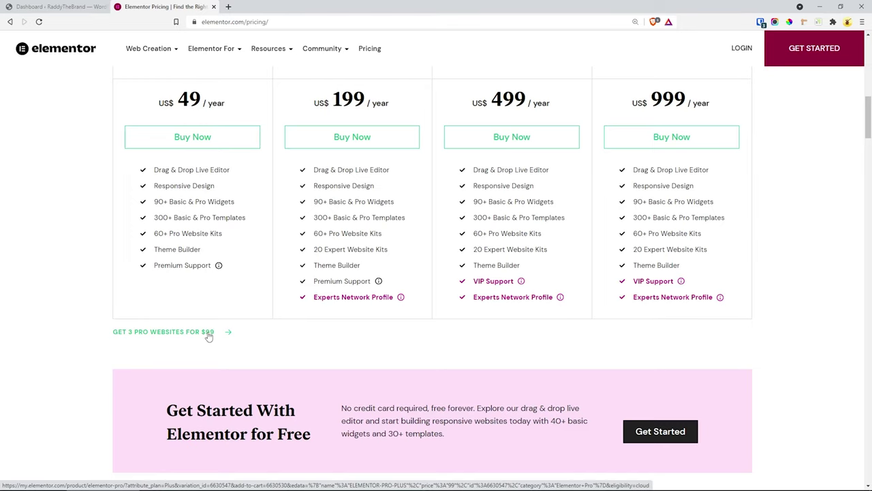
- Scroll through the Compare Elementor's Features free-versus-Pro table
scroll(414, 352, down, 4)
scroll(471, 311, down, 3)
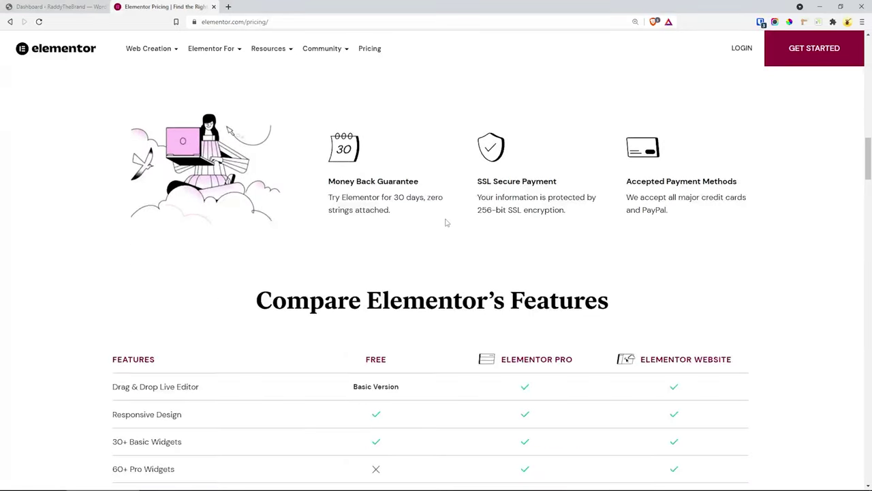
scroll(446, 221, up, 5)
scroll(462, 259, down, 1)
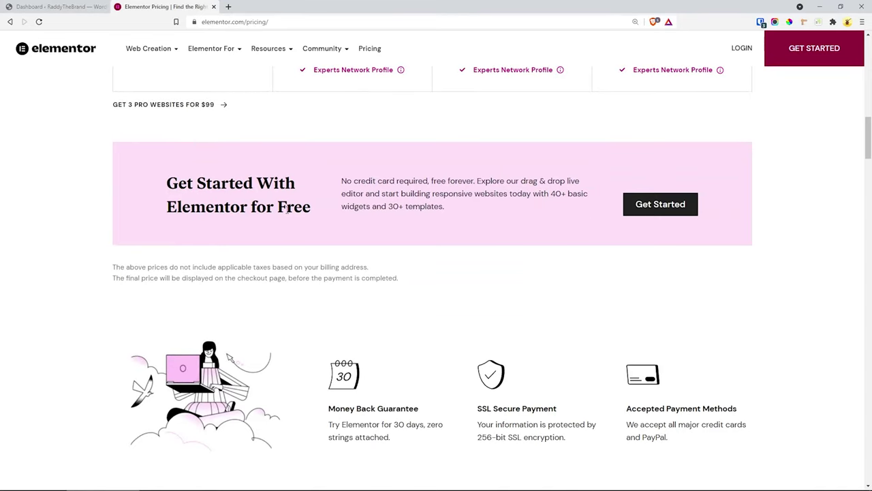
scroll(354, 195, down, 4)
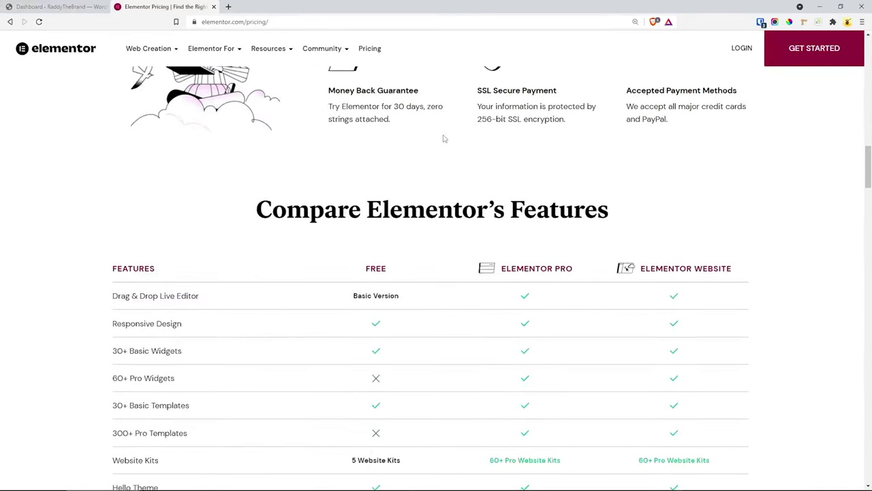
scroll(439, 126, down, 1)
scroll(440, 128, down, 1)
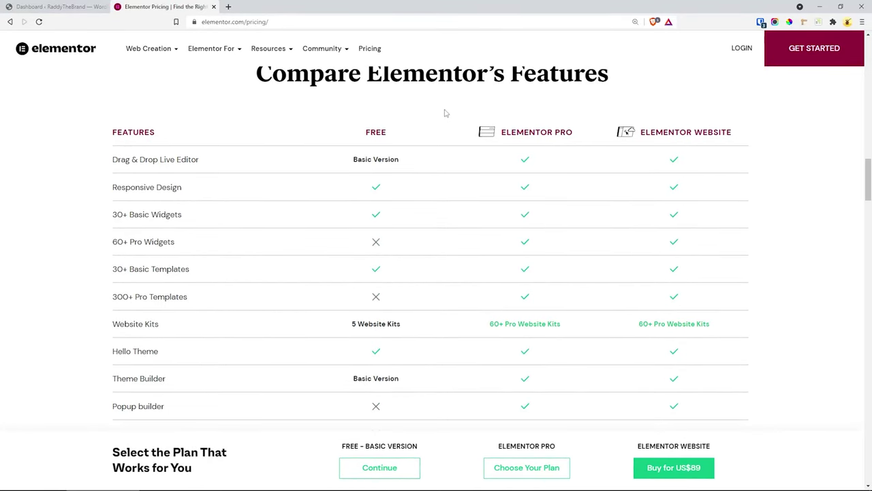
scroll(445, 198, down, 2)
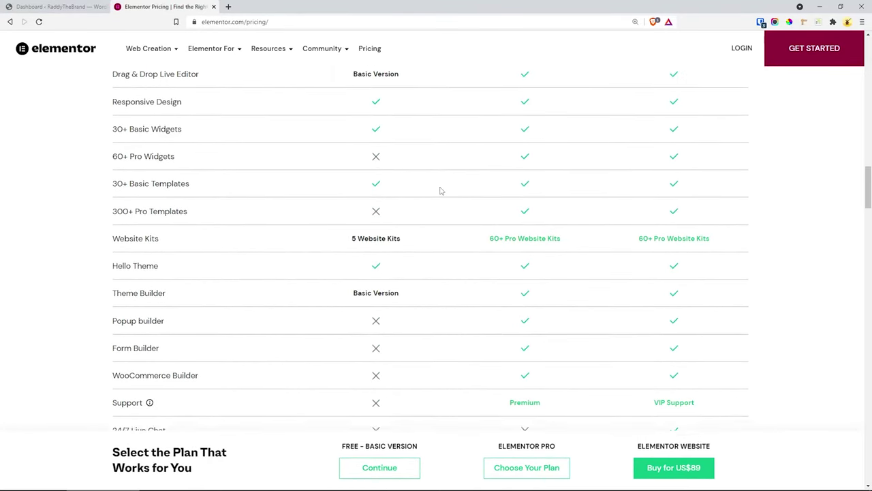
scroll(109, 200, up, 1)
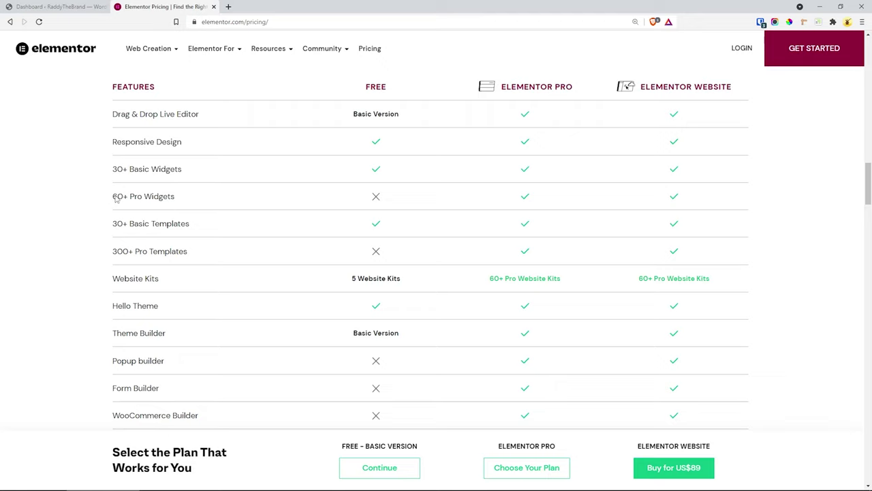
scroll(372, 202, down, 1)
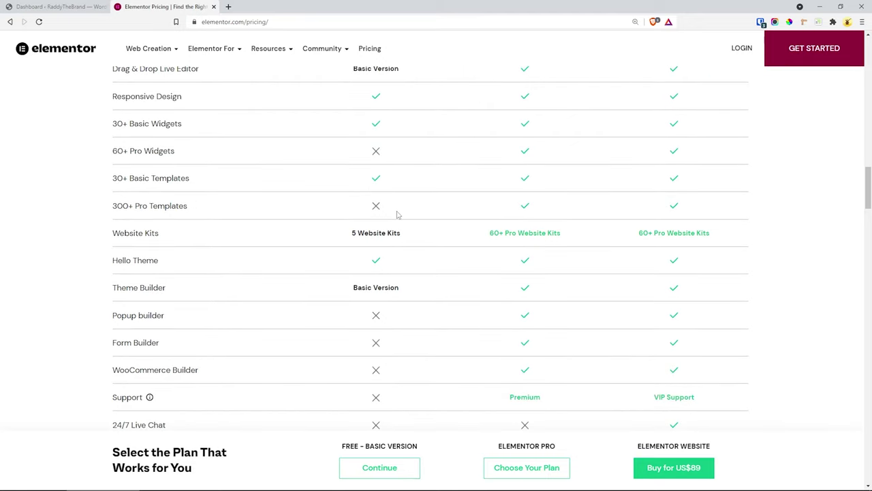
scroll(398, 215, down, 3)
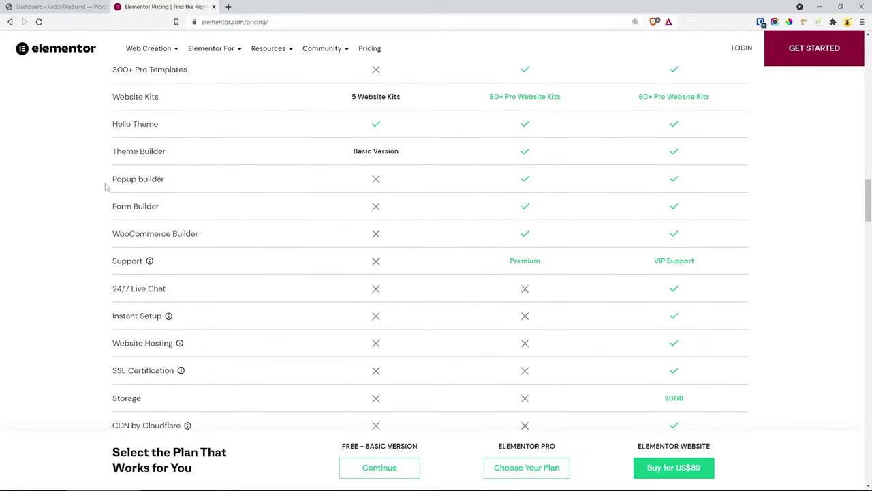
scroll(253, 189, down, 4)
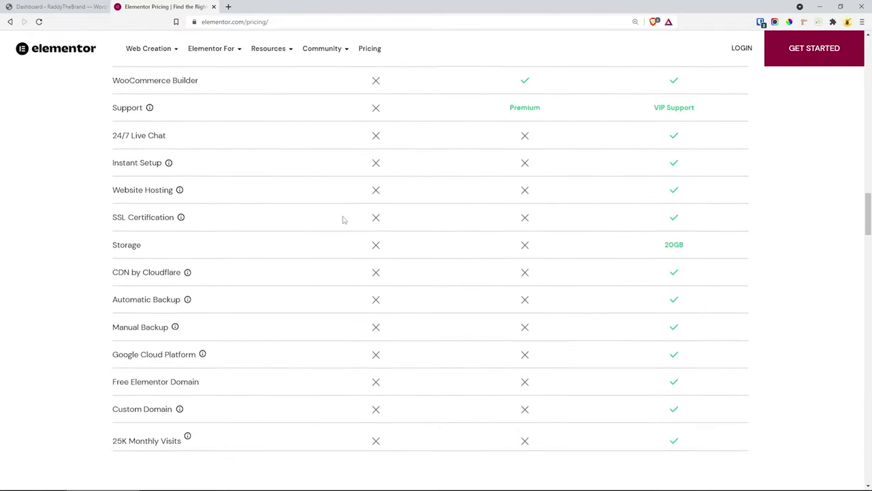
scroll(385, 171, up, 8)
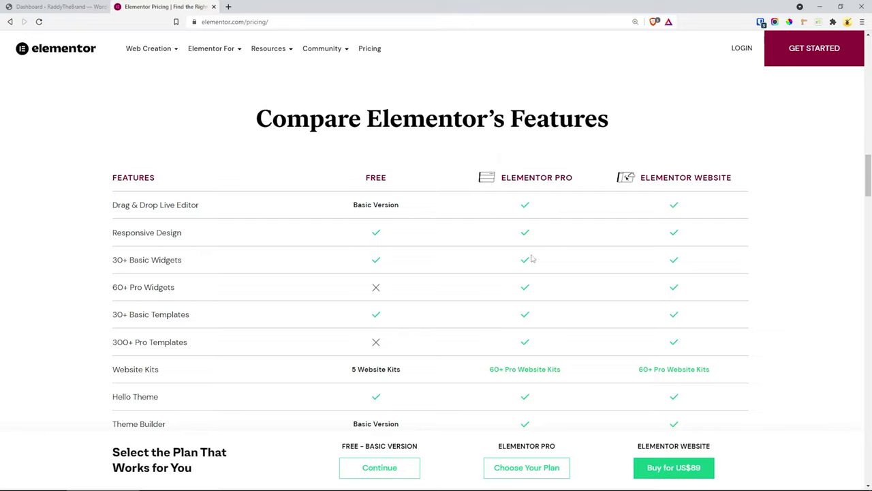
scroll(554, 355, down, 7)
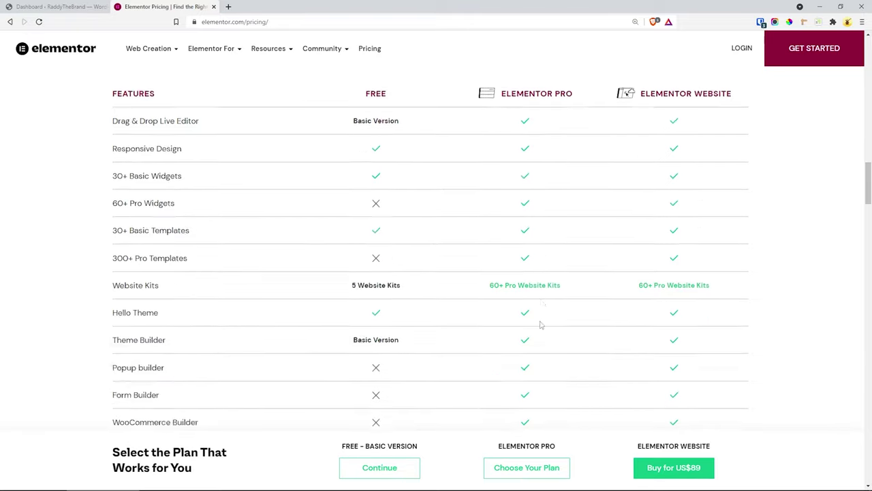
scroll(525, 310, down, 3)
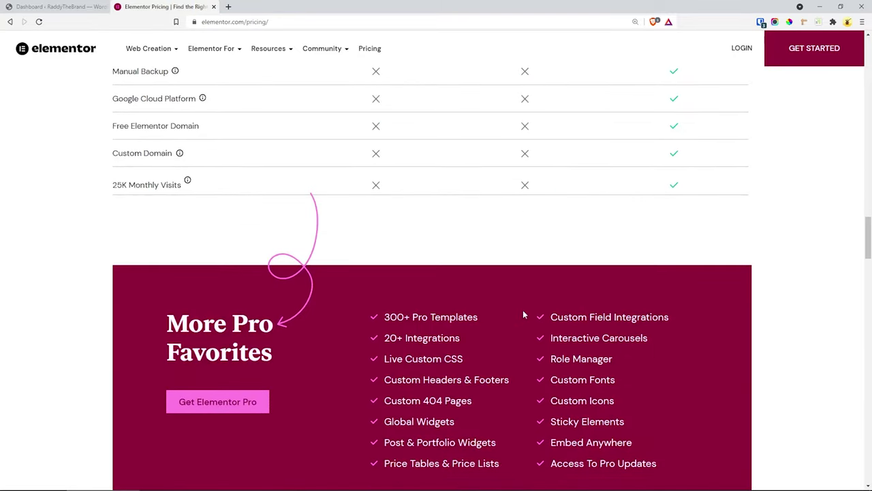
- Return to the plan cards and buy the US$49/year Essential plan for one website
scroll(477, 328, up, 10)
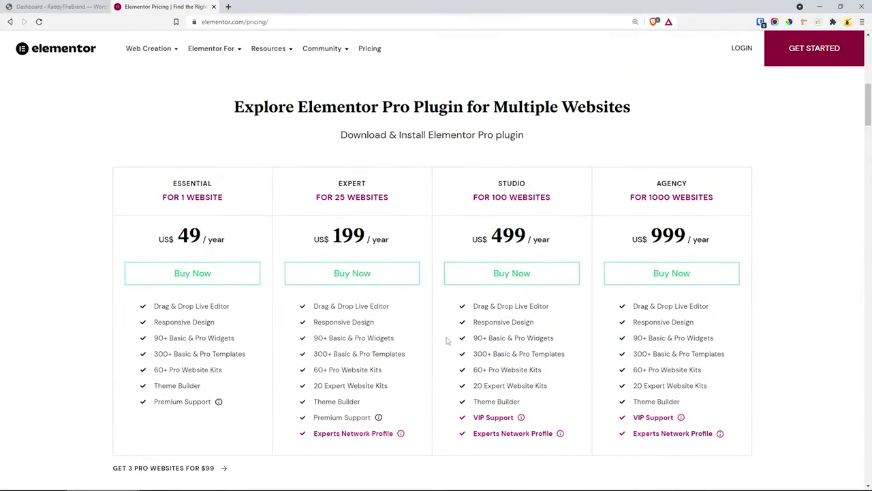
scroll(447, 339, down, 1)
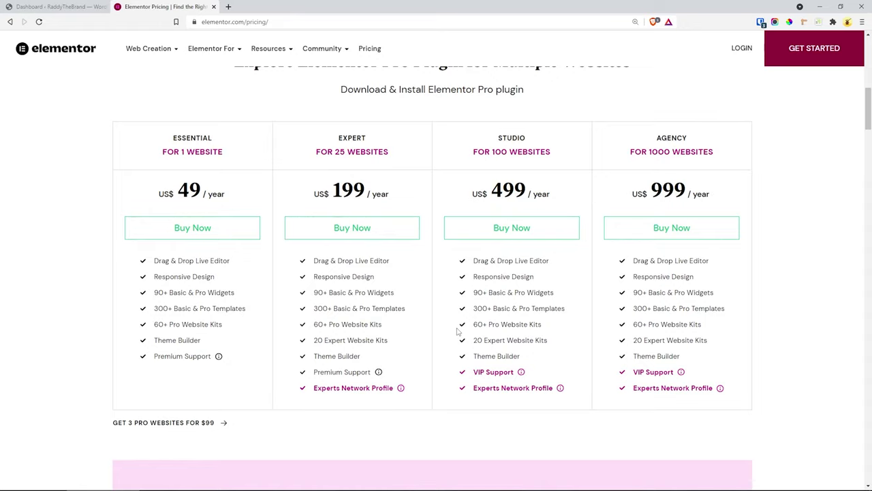
scroll(286, 215, up, 1)
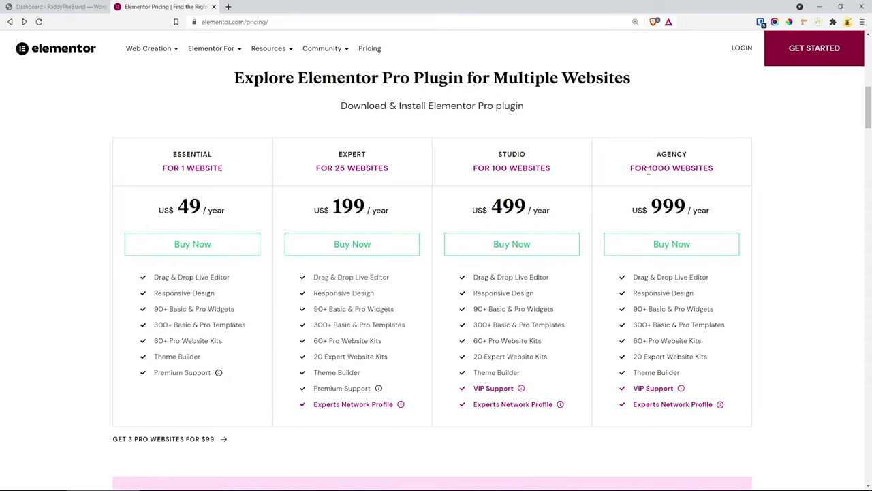
click(235, 254)
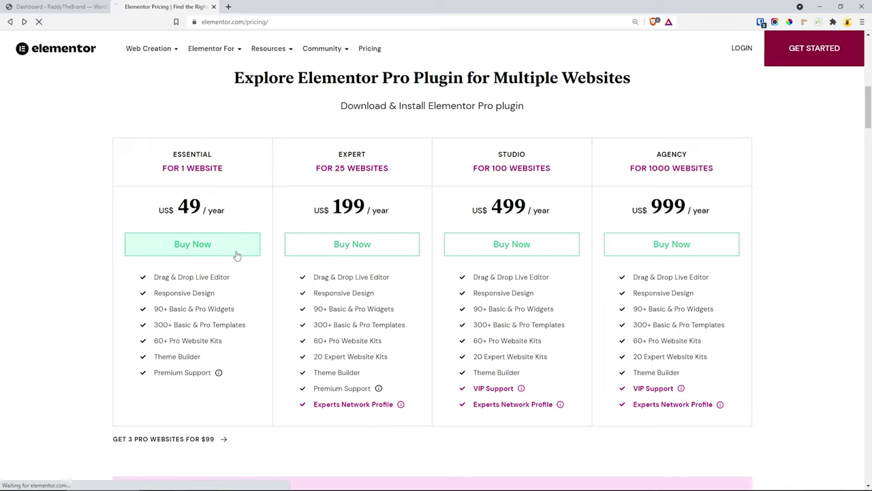
- Scroll through the $49 Essential plan checkout billing form
scroll(71, 217, up, 2)
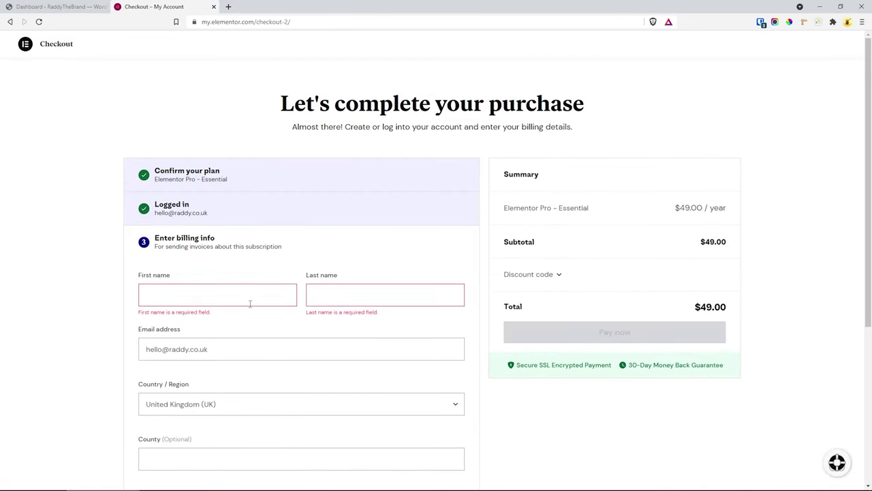
scroll(250, 302, down, 5)
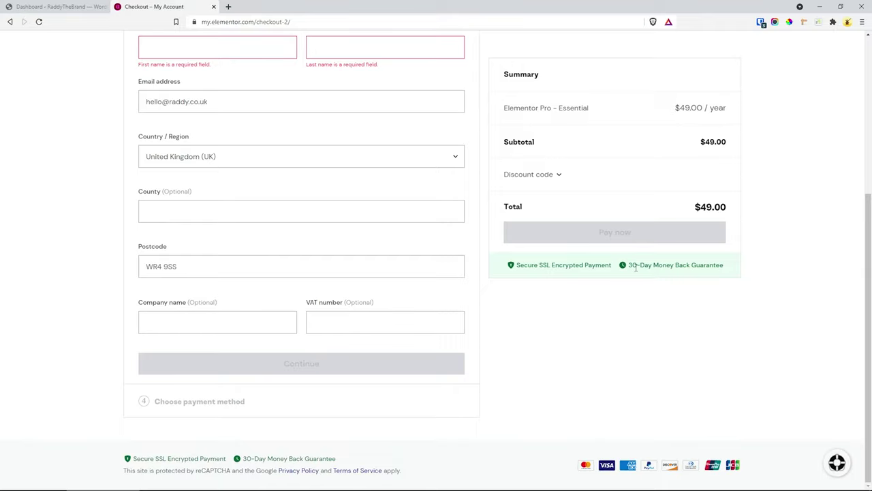
scroll(629, 376, up, 4)
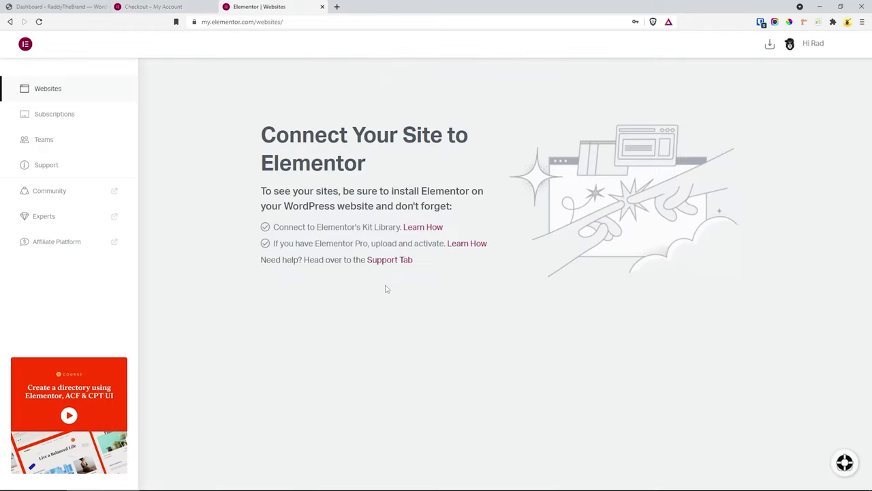
- Download elementor-pro-3.5.0.zip from Subscriptions, then close the subscriptions and checkout tabs
click(39, 114)
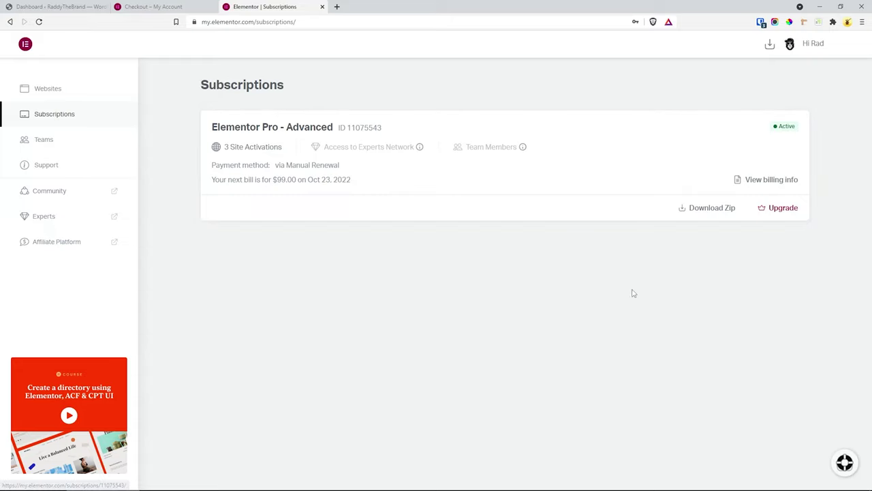
click(694, 210)
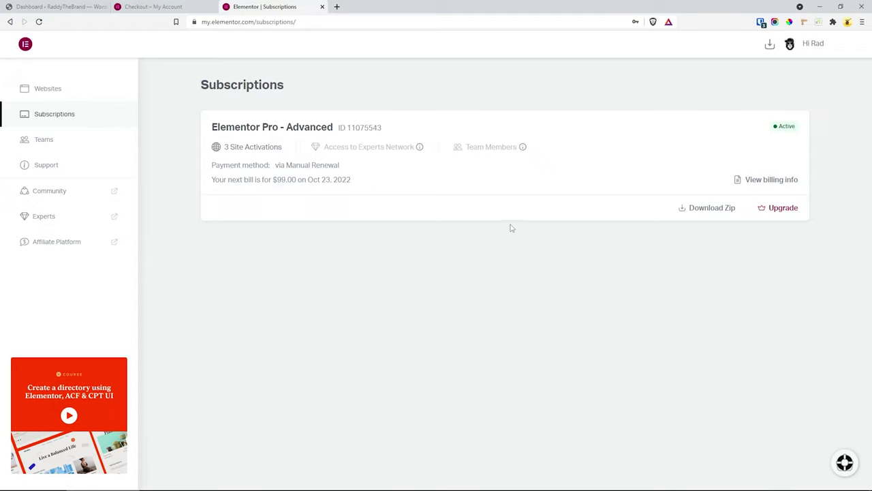
click(322, 7)
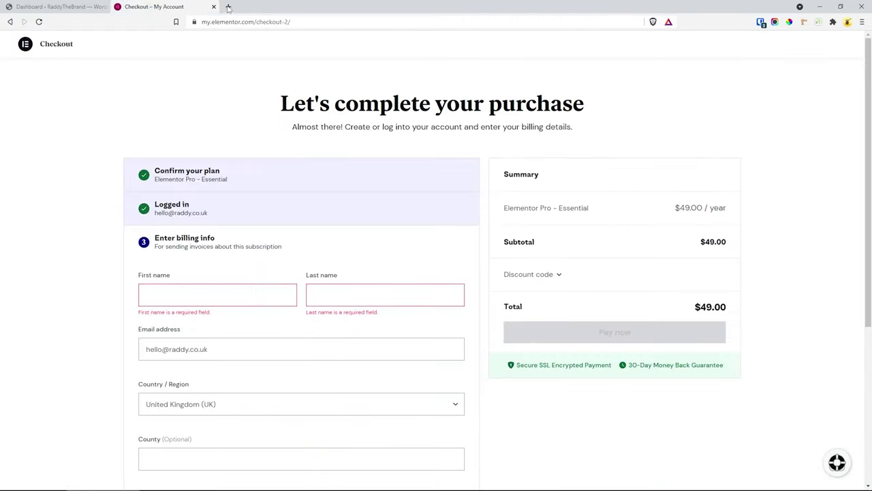
click(213, 6)
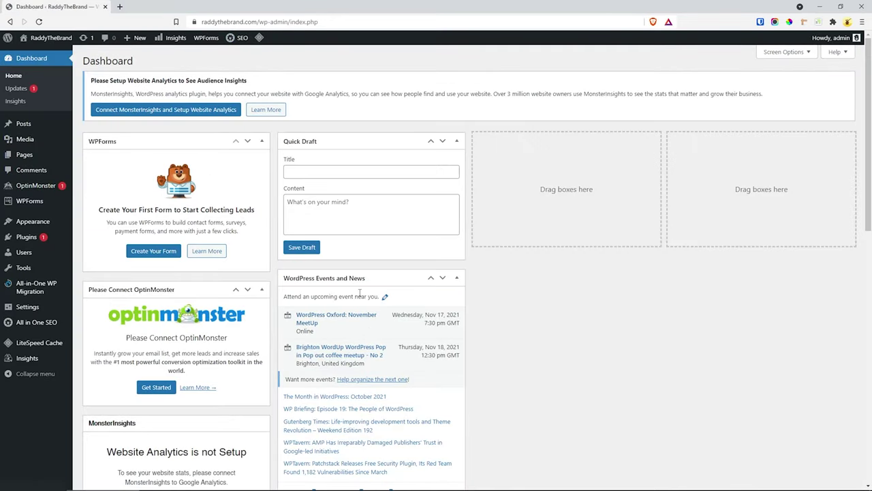
- Zoom the dashboard in and bring up the list of 8 installed plugins
key(ctrl+plus)
key(ctrl+plus)
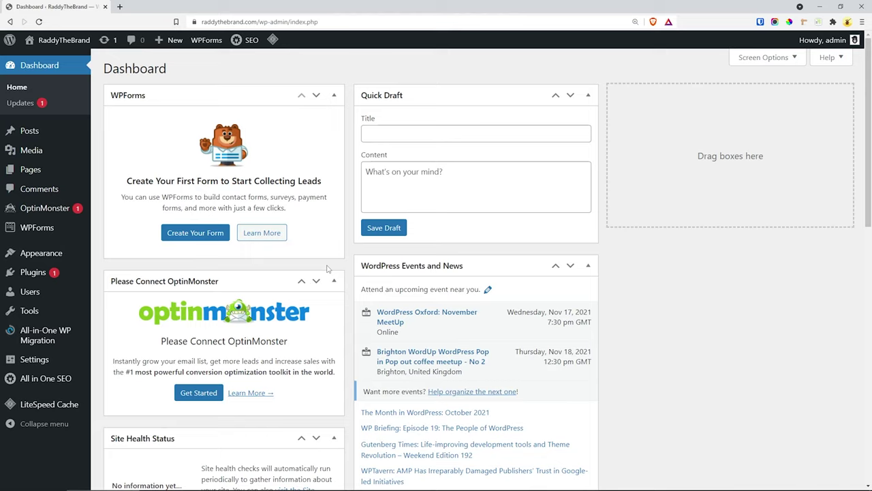
mouse_move(25, 272)
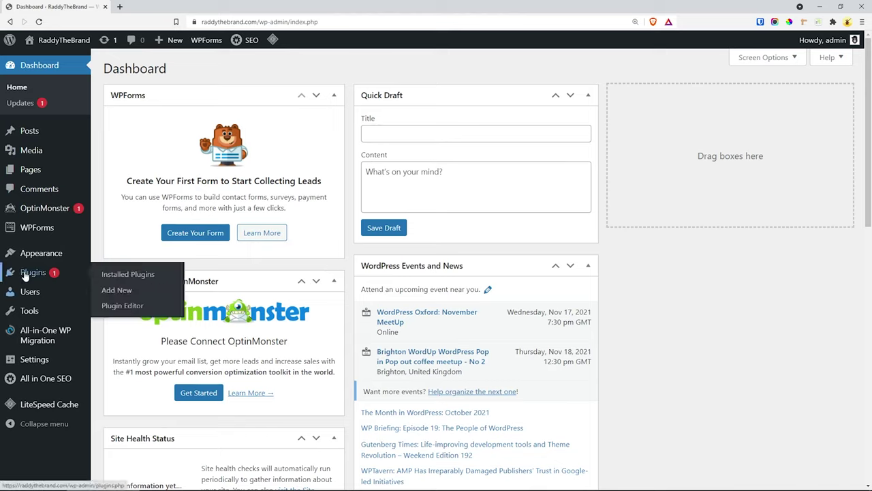
click(25, 272)
scroll(197, 251, down, 1)
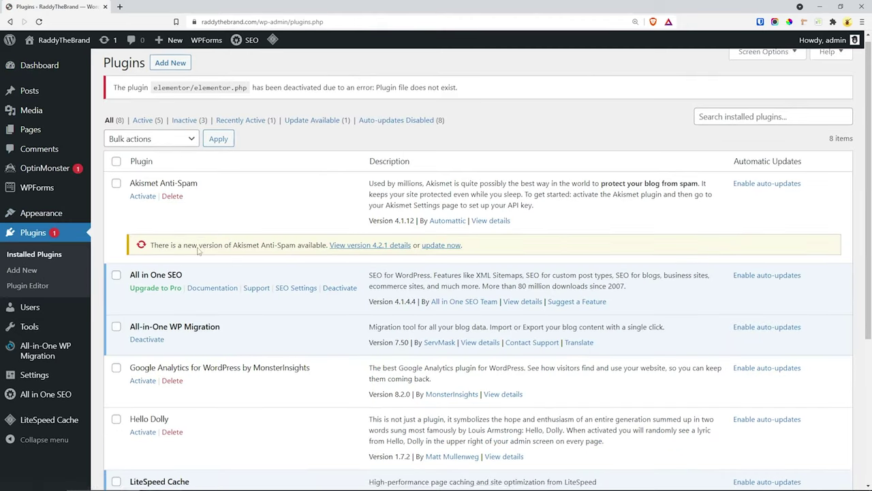
- Scroll down the Plugins list to OptinMonster and deactivate it
scroll(198, 251, down, 2)
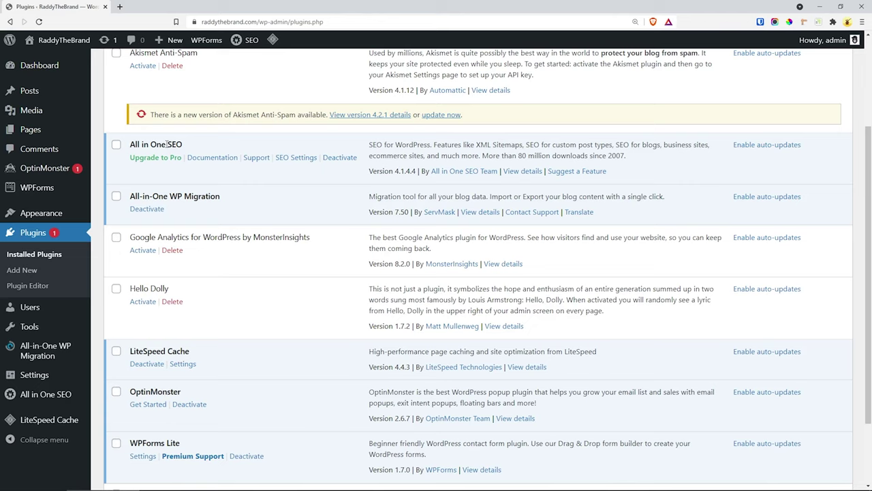
scroll(166, 144, down, 1)
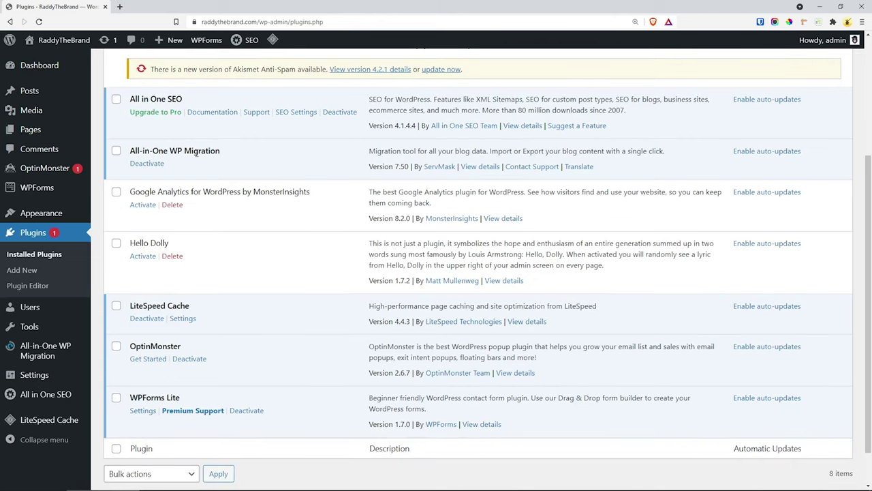
scroll(197, 154, down, 1)
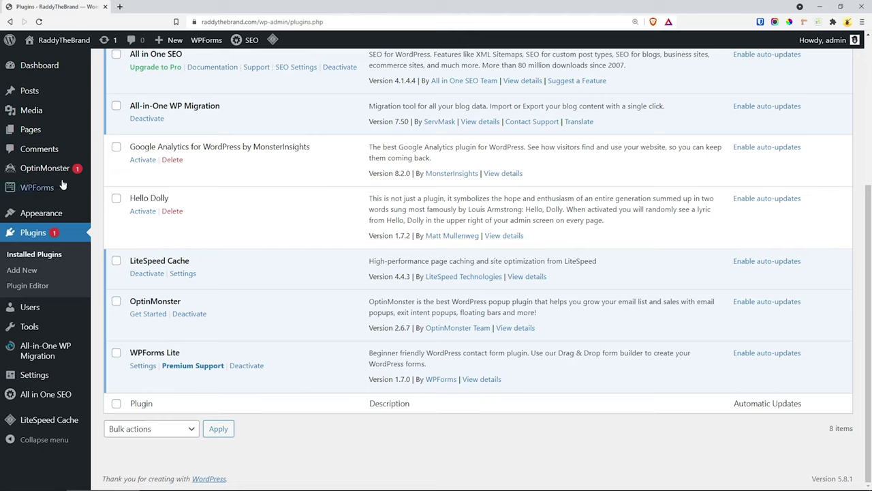
mouse_move(76, 174)
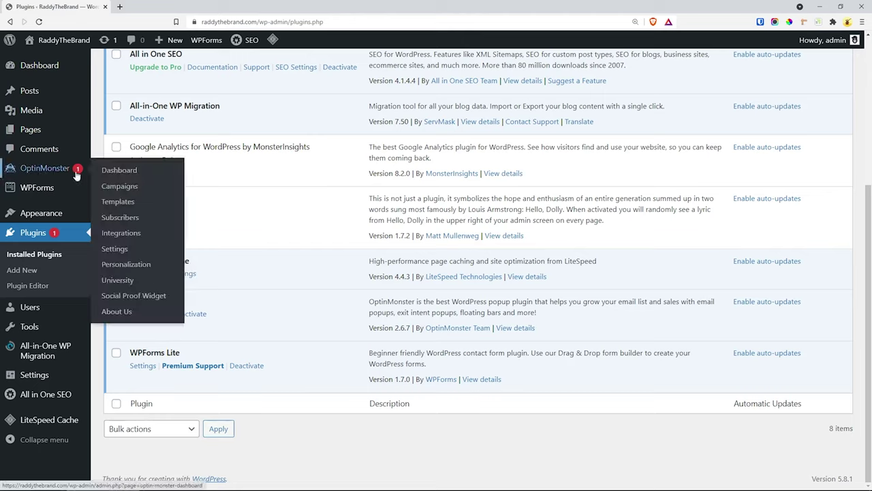
click(194, 315)
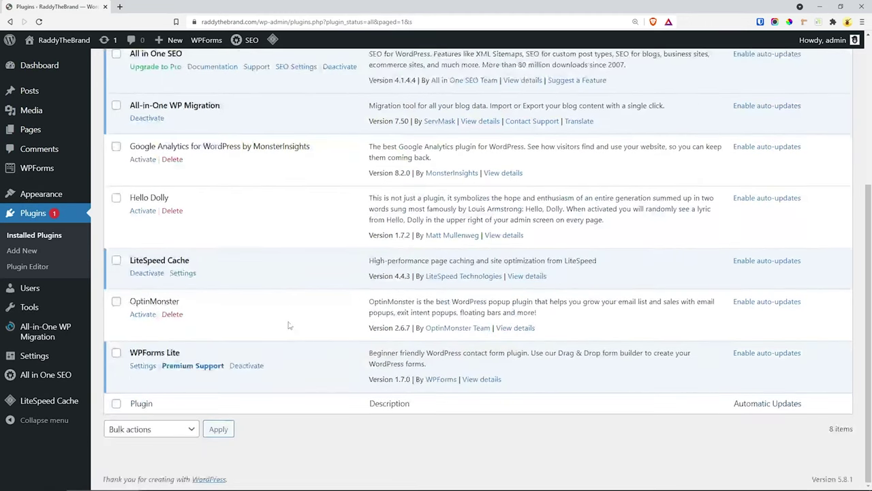
- Update Akismet Anti-Spam to 4.2.1 from its update notice at the top of Plugins
scroll(276, 367, up, 5)
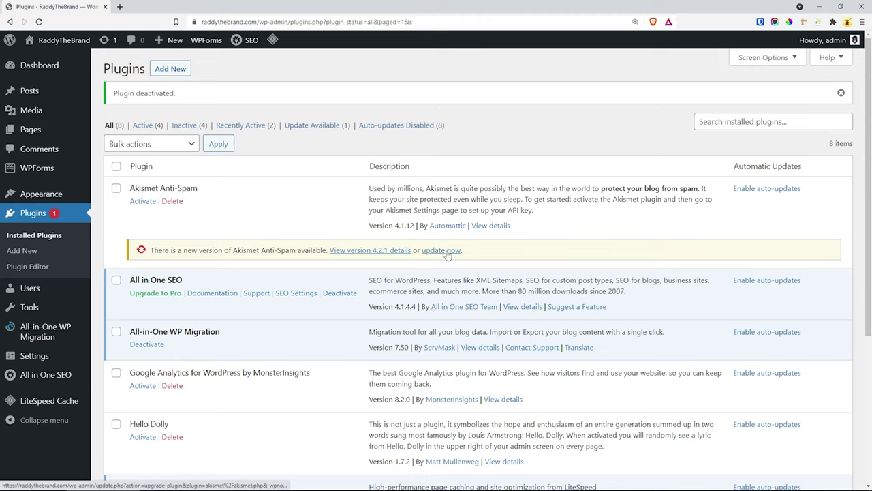
click(444, 250)
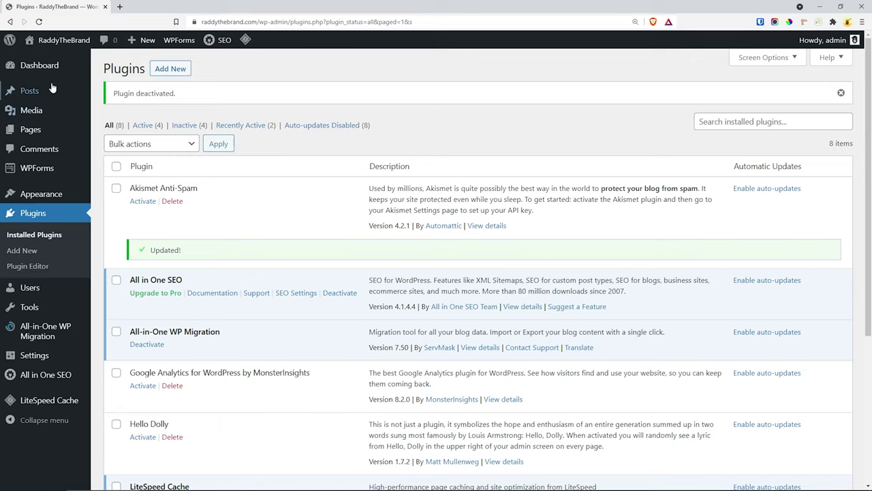
- Dismiss the 'Purged all caches' and 'Queue cleared' Dashboard notices, then go to Settings > General
click(19, 74)
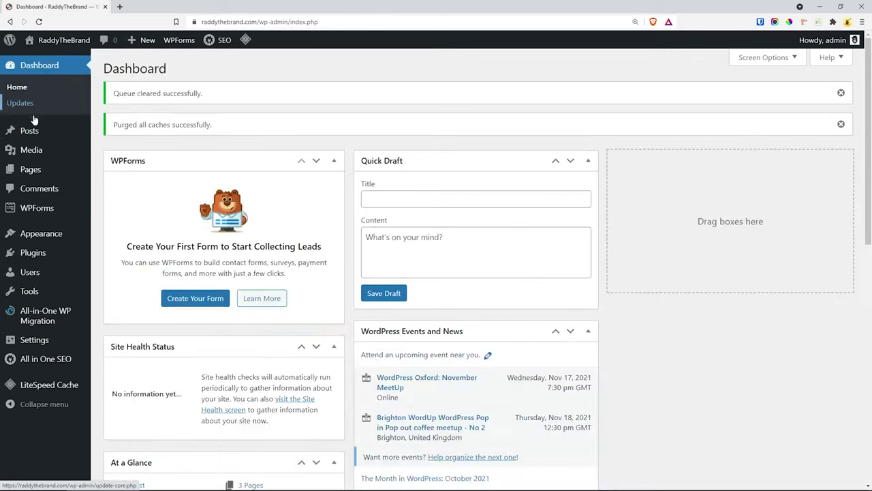
click(840, 123)
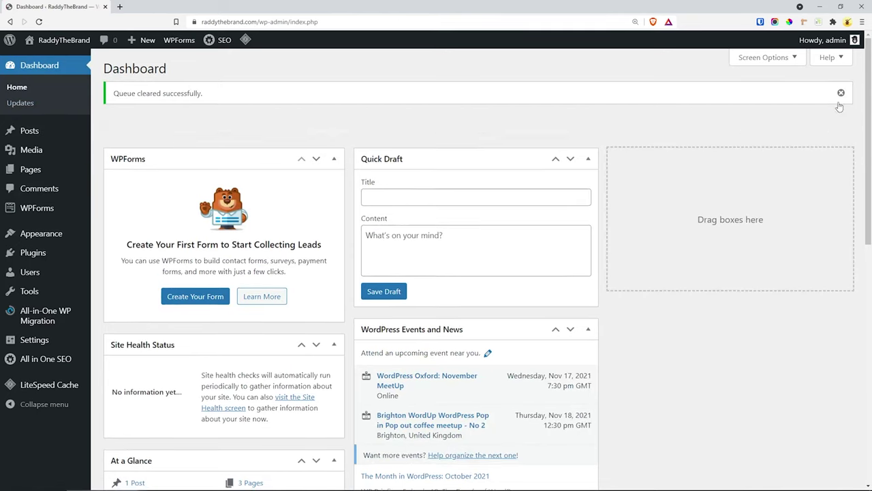
click(841, 93)
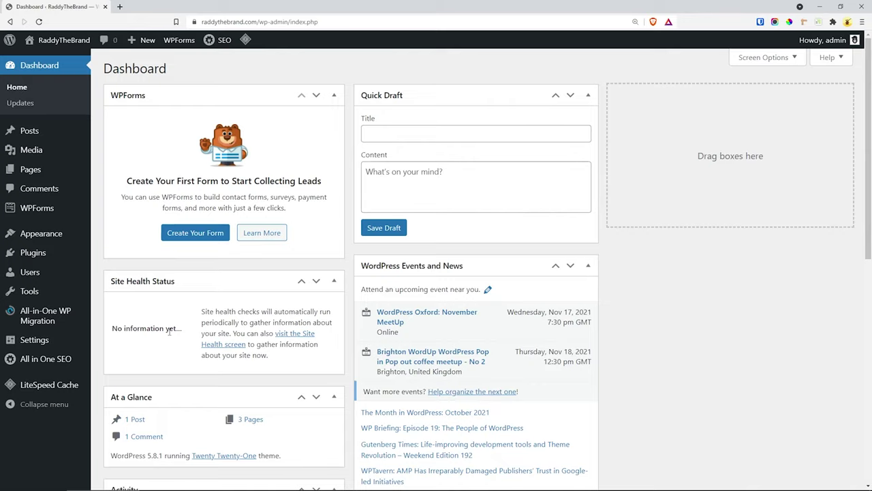
mouse_move(12, 345)
click(125, 349)
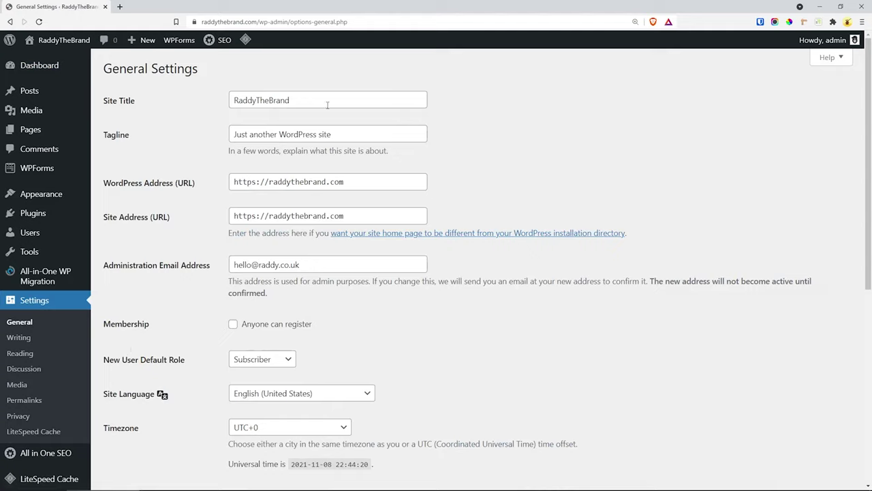
- Replace the tagline with 'Website Design & Development' using the autofill suggestion
drag(340, 103, 196, 106)
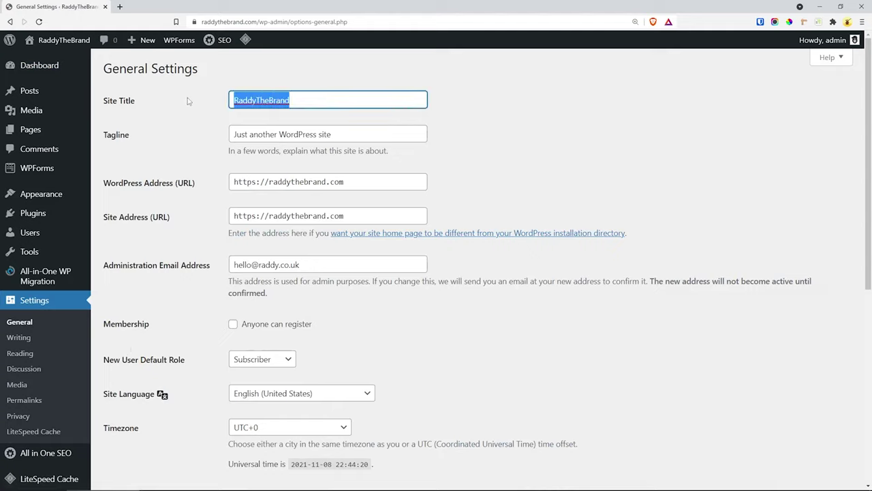
drag(415, 139, 204, 134)
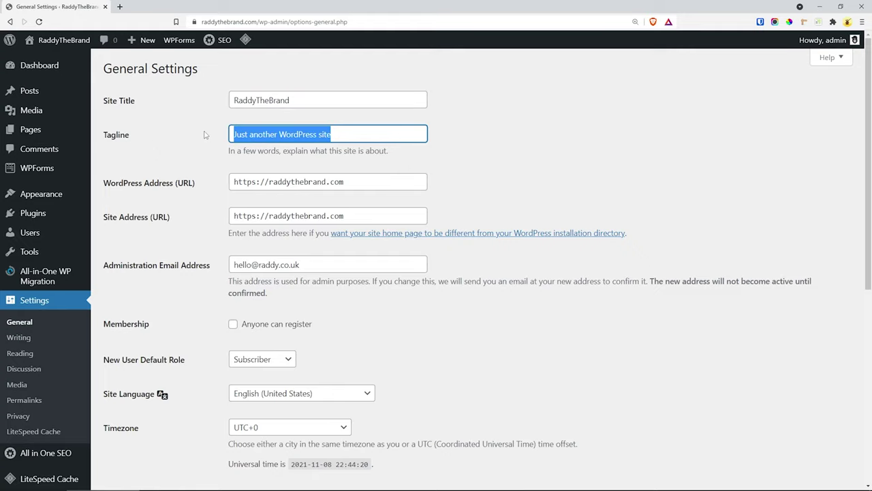
key(BackSpace)
click(262, 134)
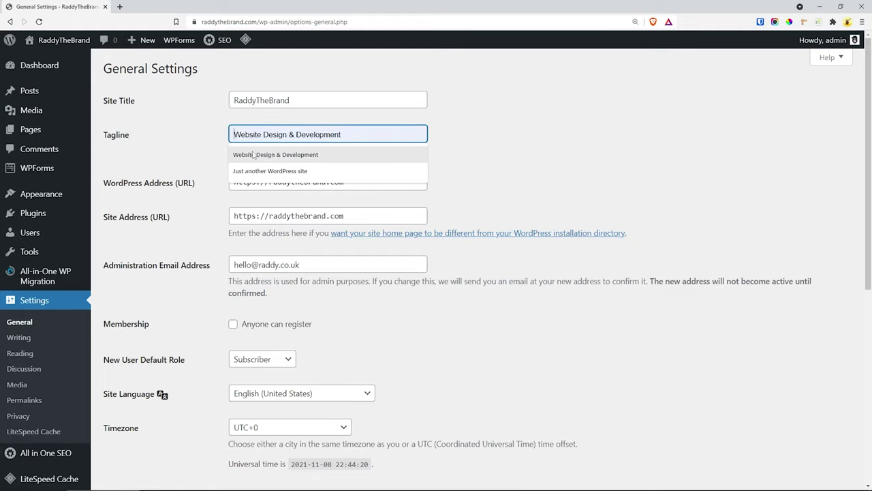
click(253, 155)
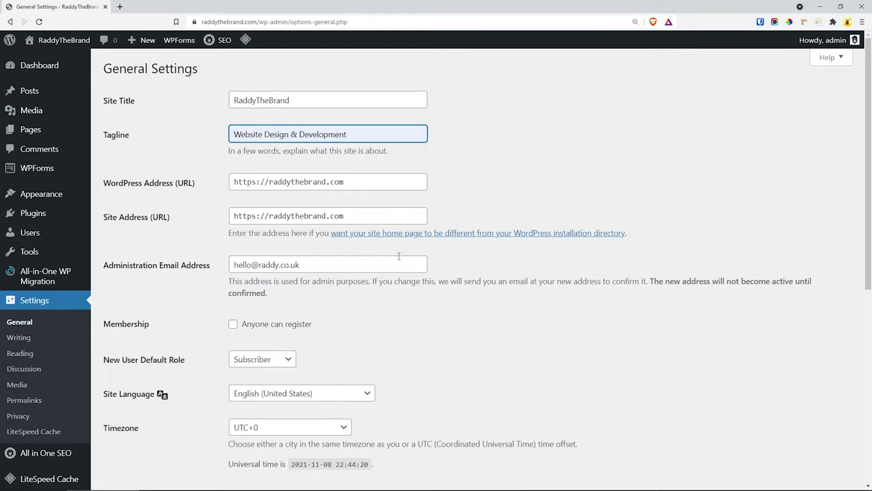
- Save the General Settings and go to Settings > Reading
scroll(398, 256, down, 2)
scroll(327, 182, down, 5)
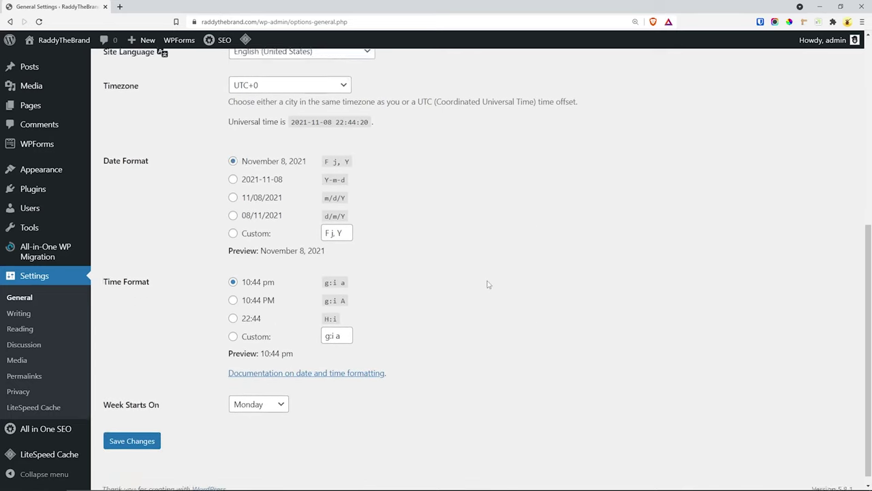
click(145, 431)
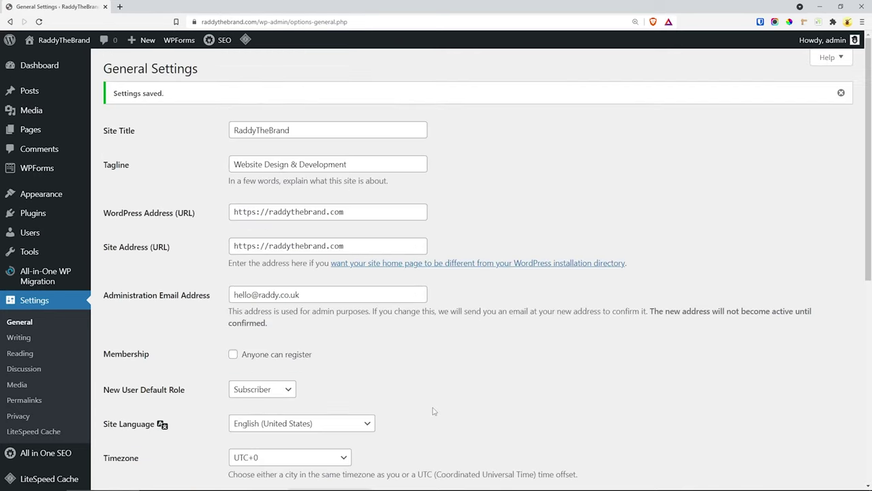
scroll(441, 353, down, 1)
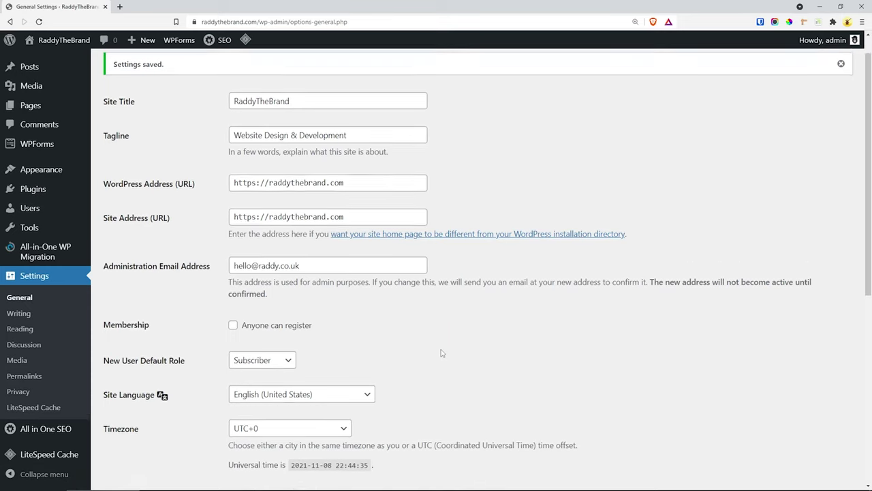
click(24, 331)
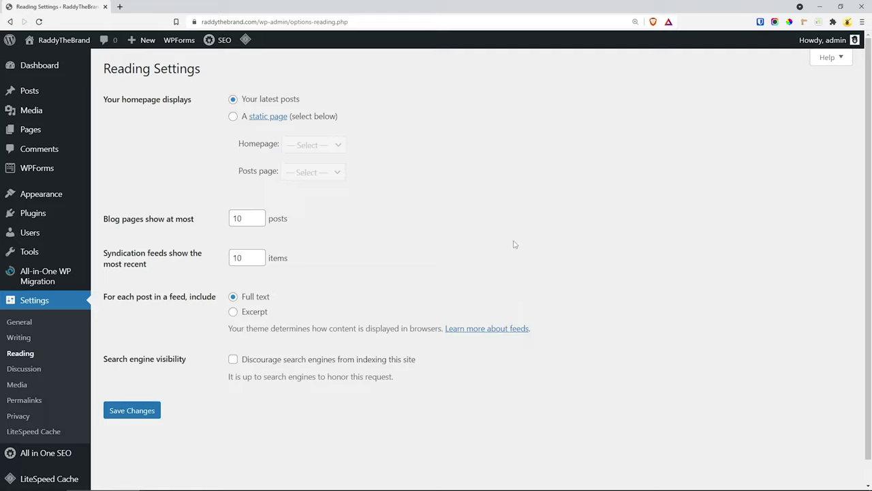
- Check the static-page homepage choices, then open Pages > All Pages in a new tab
click(233, 117)
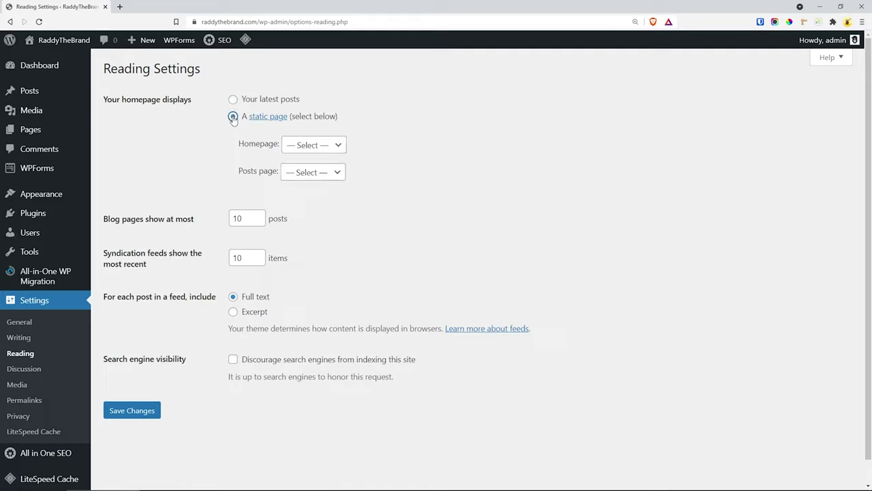
click(314, 146)
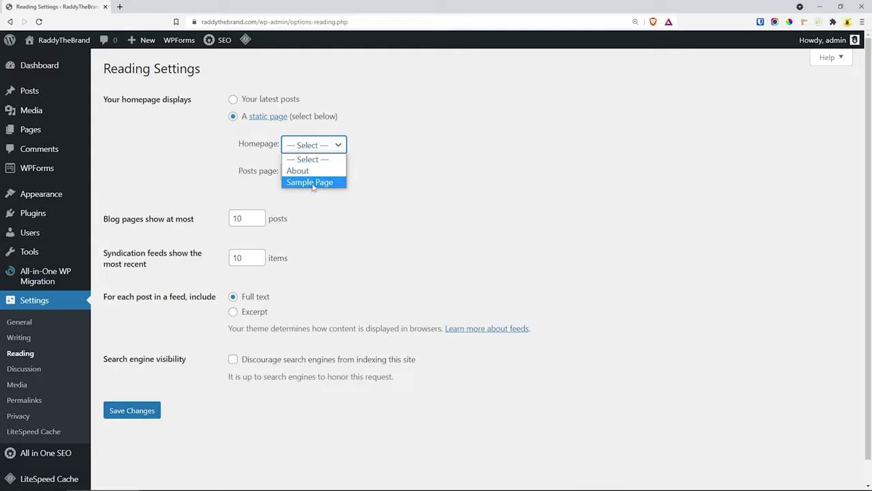
click(497, 146)
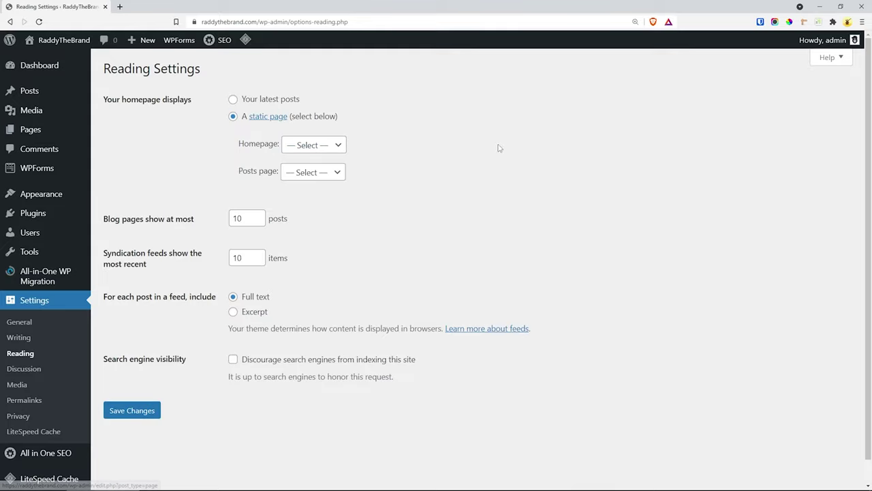
middle_click(43, 135)
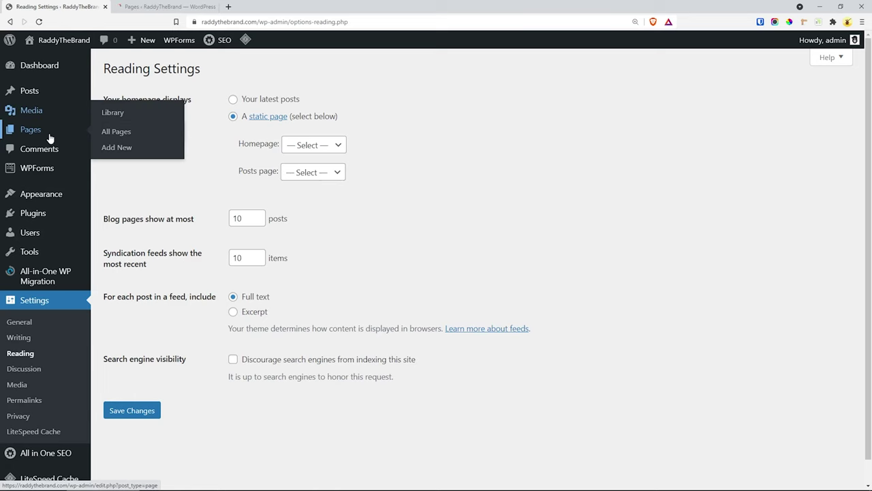
click(155, 8)
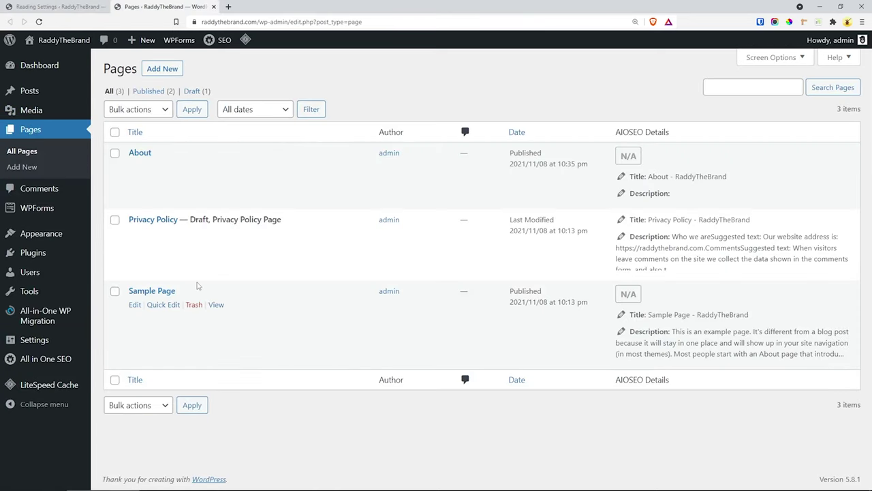
- Publish a new page titled 'Home' and return to the All Pages list
click(151, 73)
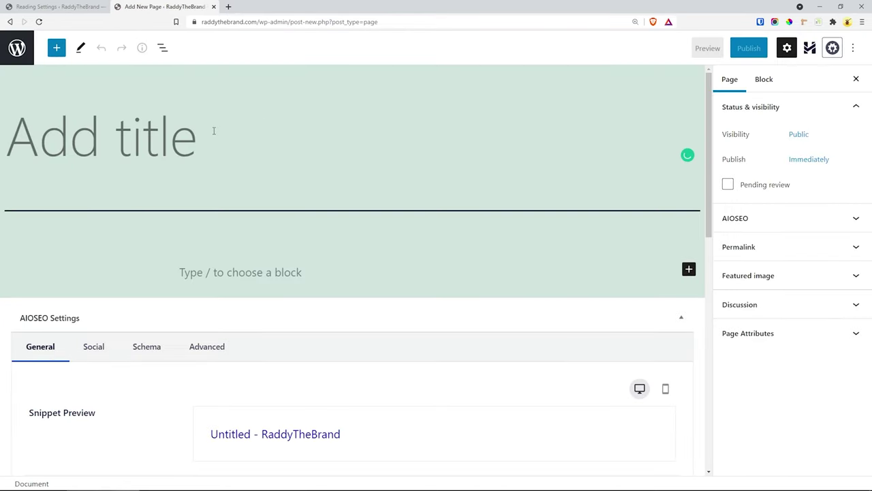
text(Home)
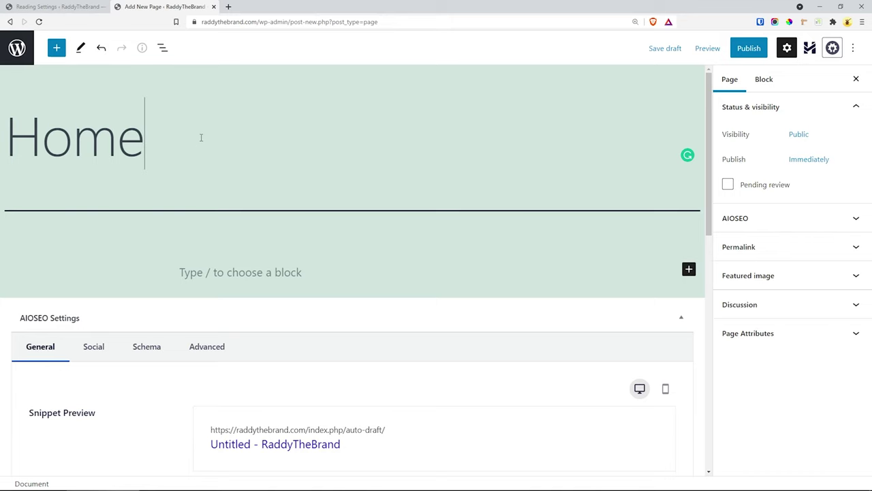
key(ctrl+minus)
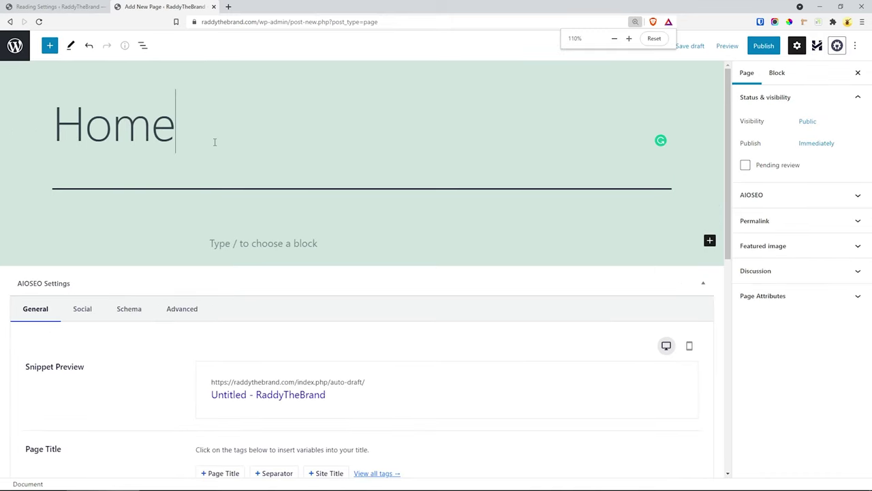
key(ctrl+minus)
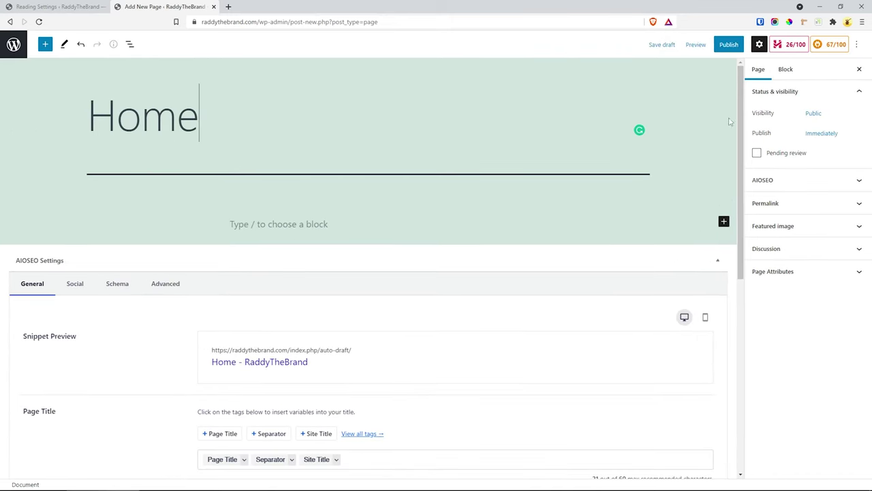
click(730, 44)
click(777, 44)
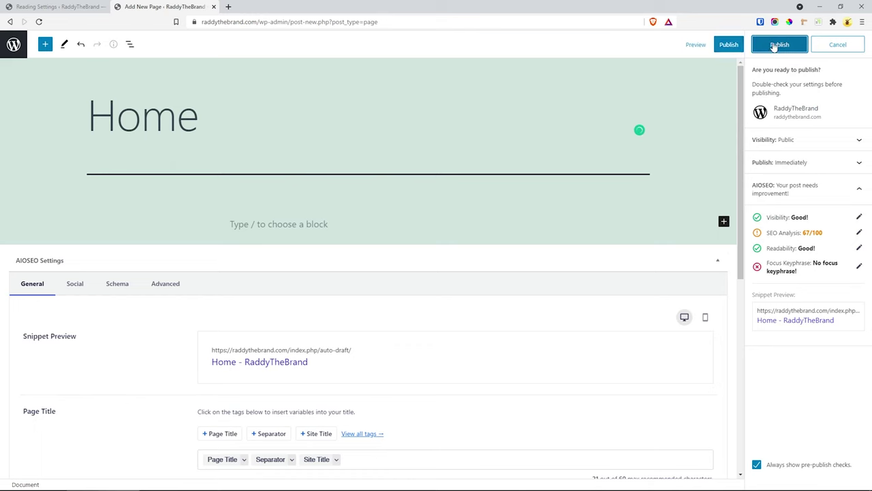
key(alt+Left)
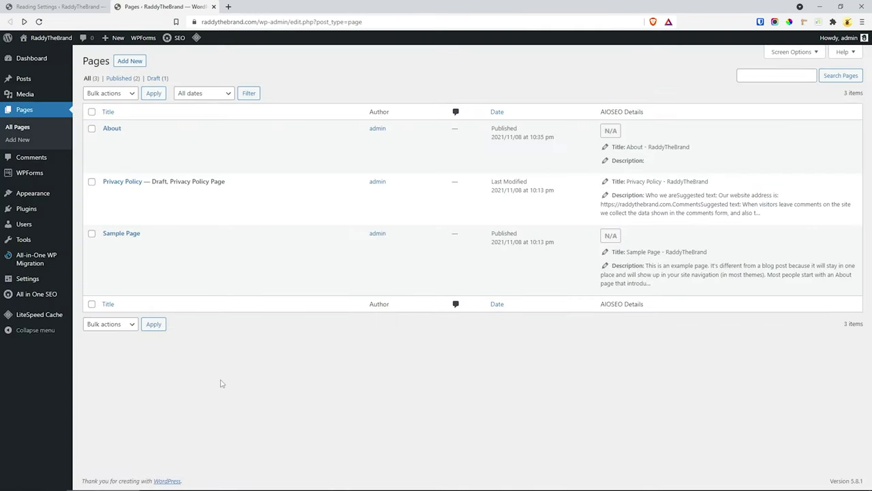
key(ctrl+plus)
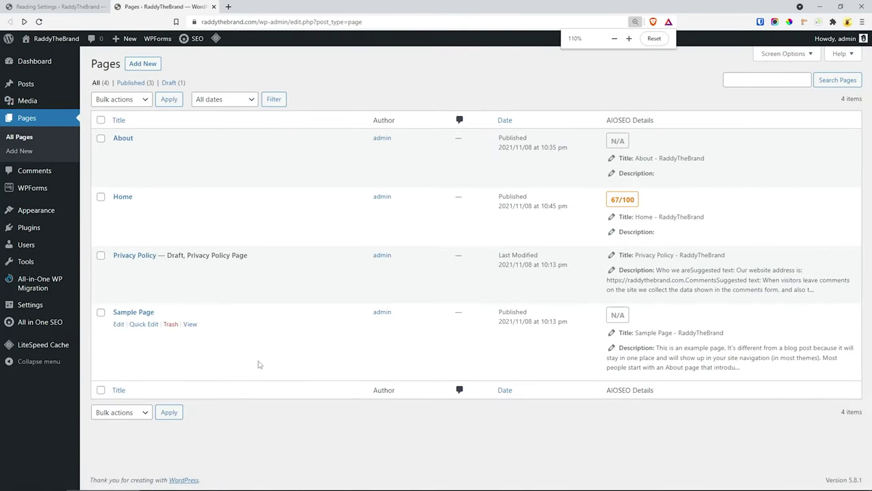
- In Reading Settings, choose 'A static page' with Home as the homepage and save
click(58, 7)
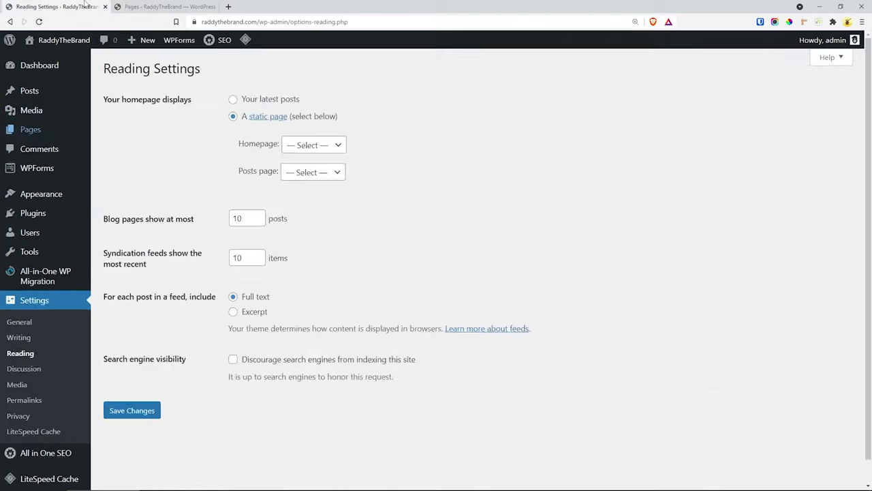
mouse_move(103, 121)
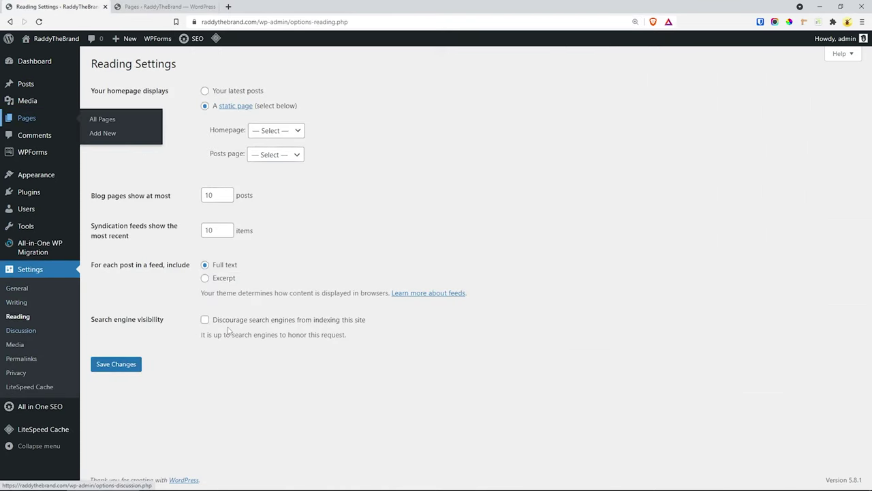
key(ctrl+plus)
click(233, 99)
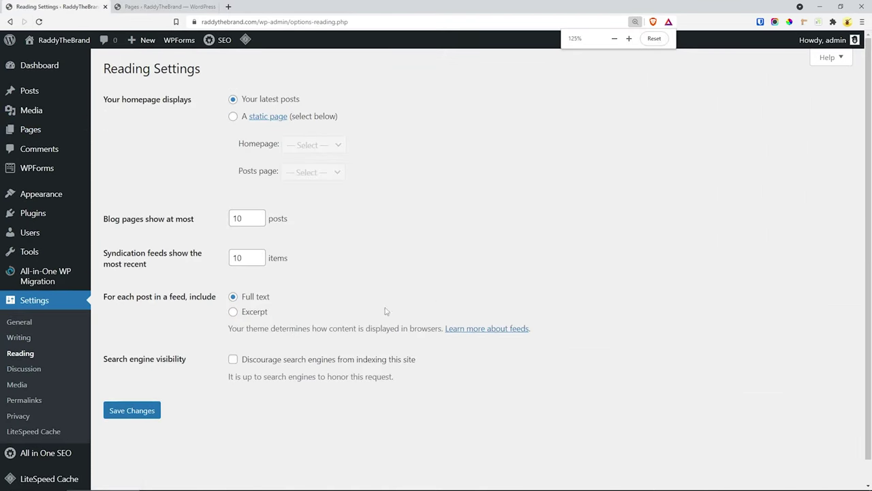
click(232, 116)
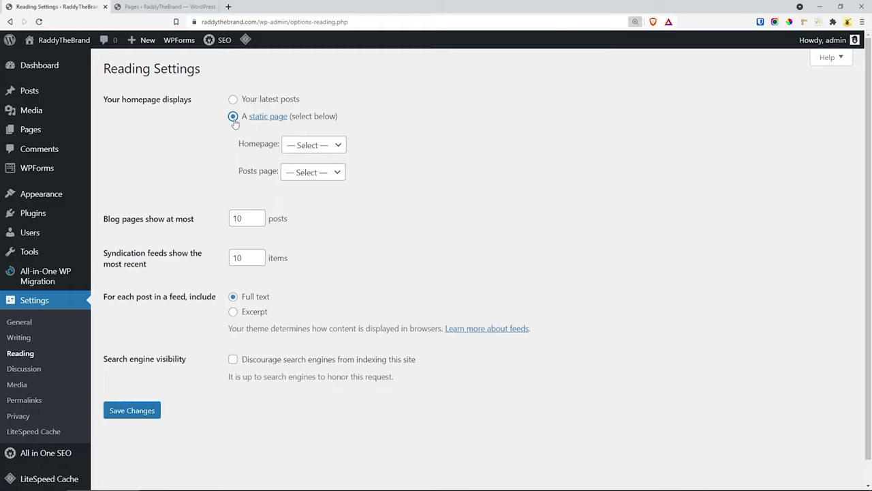
click(300, 147)
click(300, 181)
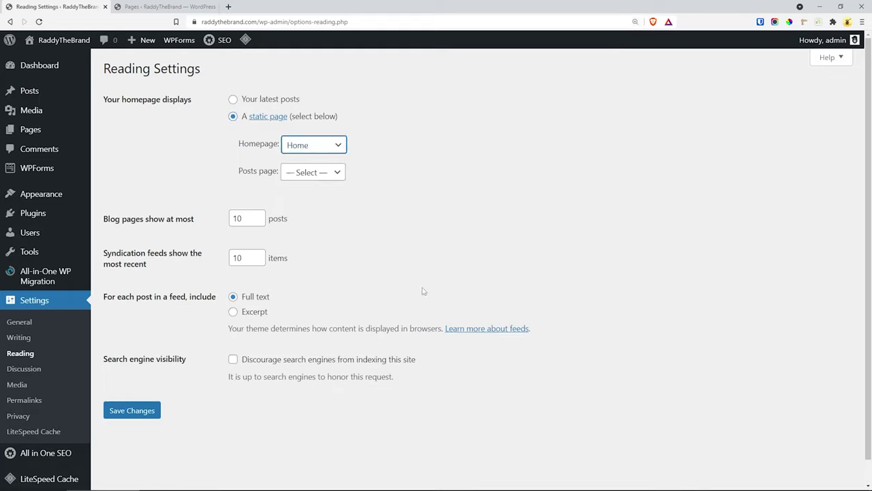
click(144, 412)
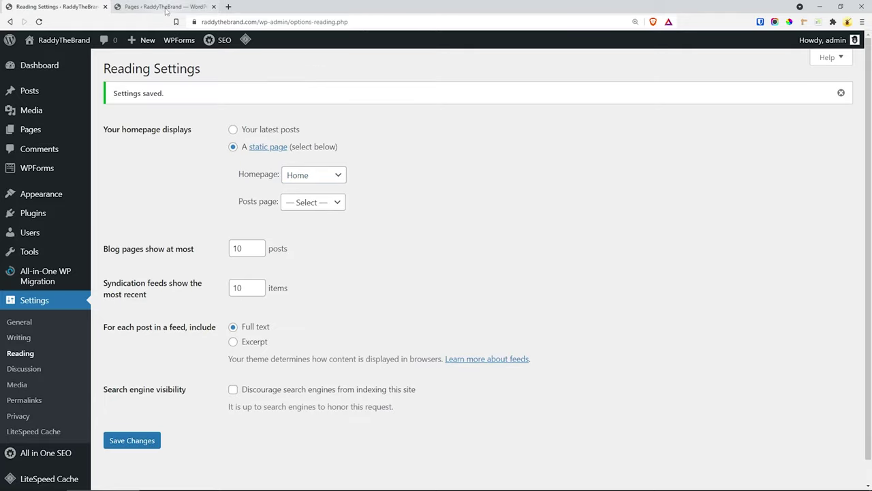
drag(276, 22, 201, 22)
key(ctrl+c)
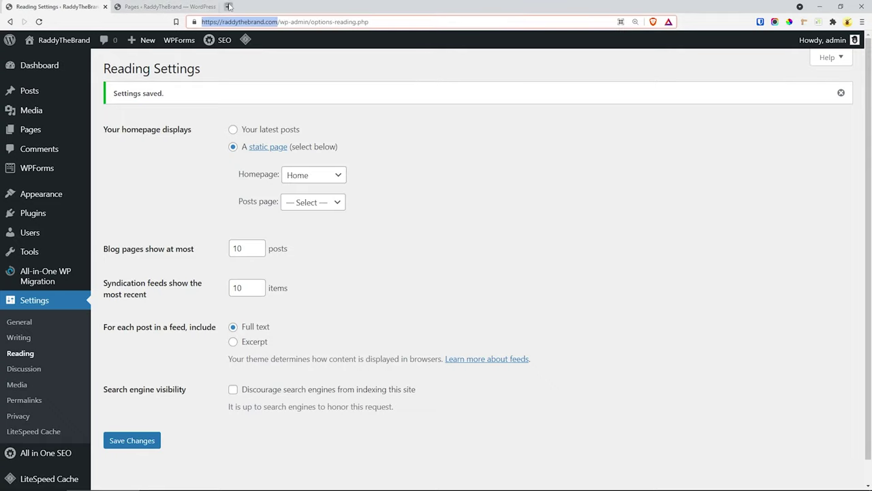
- Load the site's address in a new tab to view the front page, then return to Pages
click(229, 7)
key(ctrl+v)
key(Return)
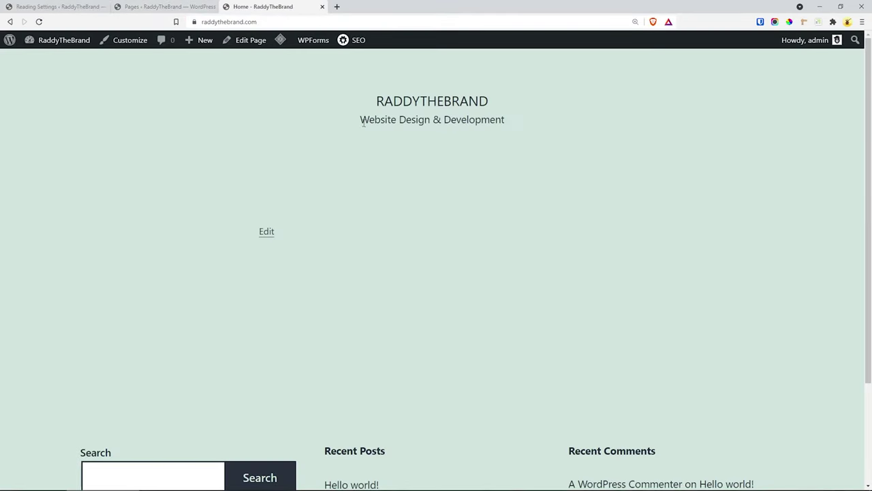
scroll(294, 422, down, 2)
scroll(253, 155, up, 2)
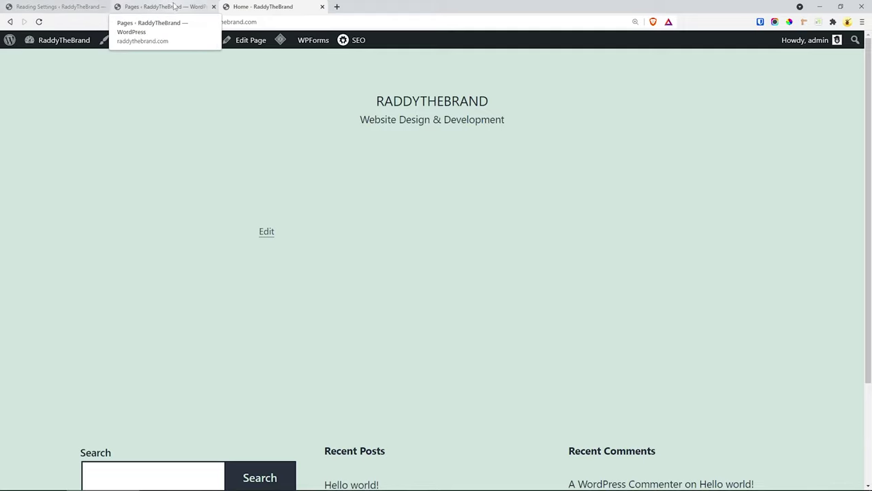
click(175, 6)
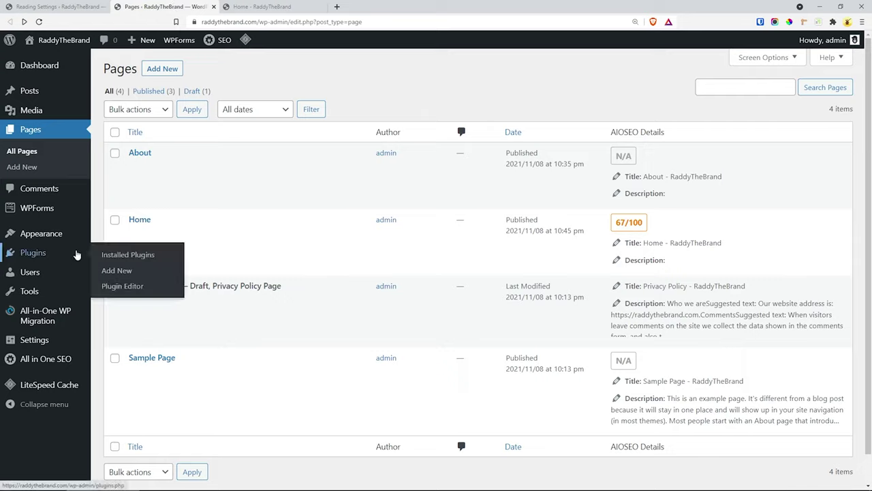
- Go to Appearance > Themes and start adding a new theme
mouse_move(56, 234)
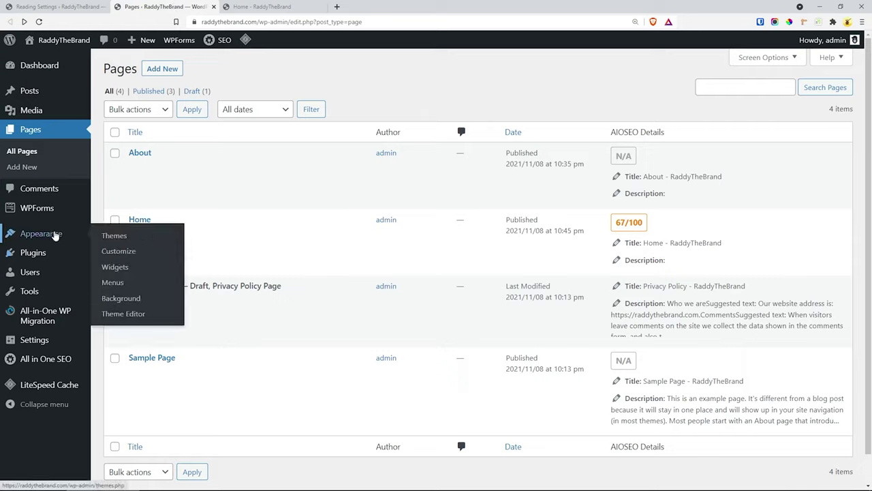
click(126, 240)
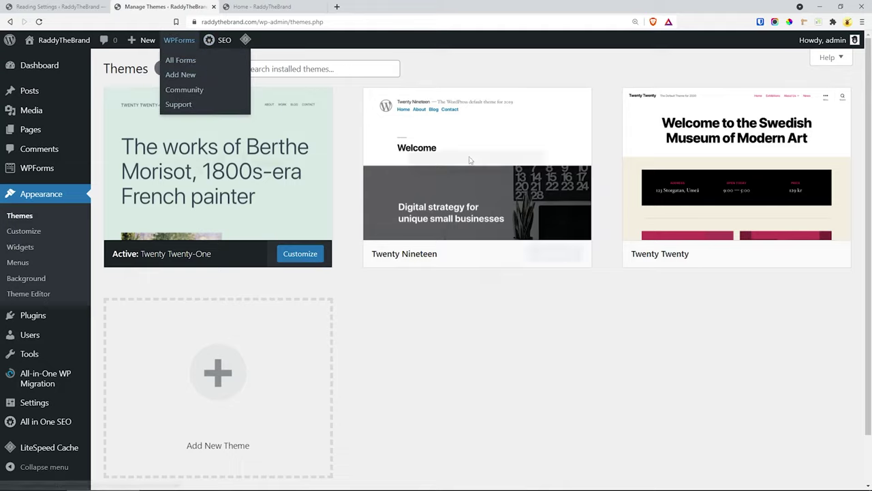
click(207, 70)
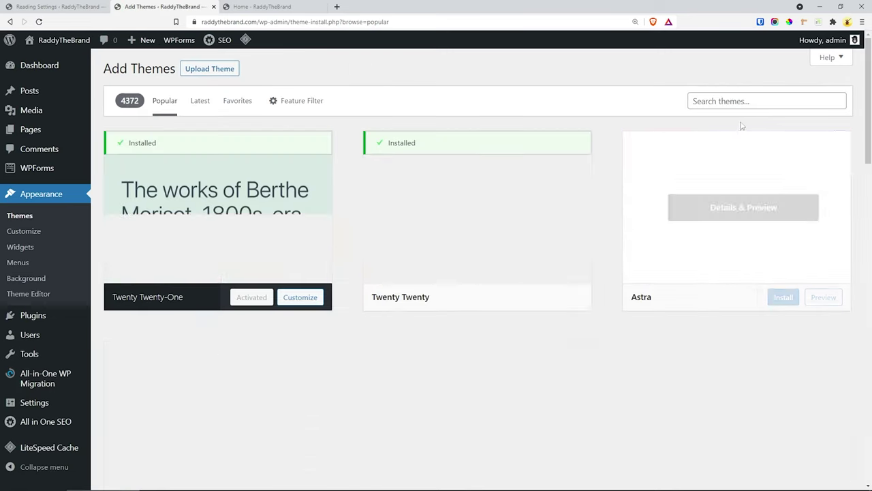
- Search for 'hello elementor', install the Hello Elementor theme and activate it
click(747, 100)
text(hello elemento)
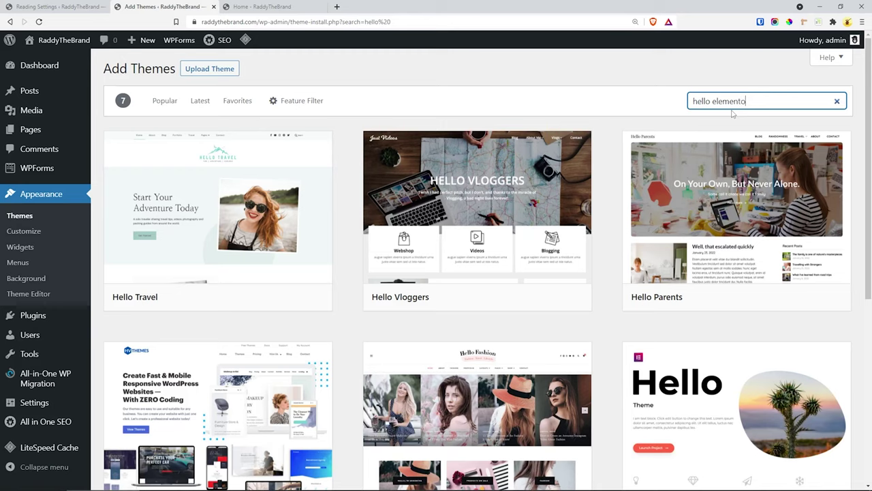
text(r)
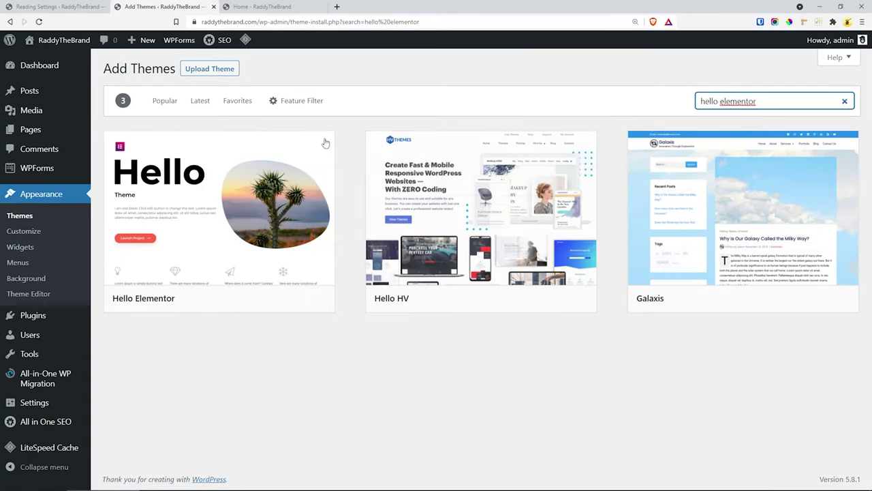
mouse_move(184, 220)
click(257, 299)
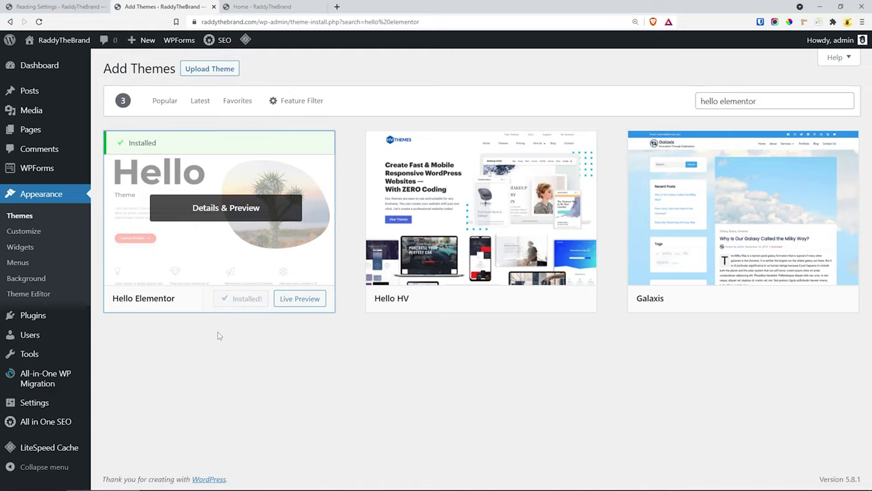
click(245, 300)
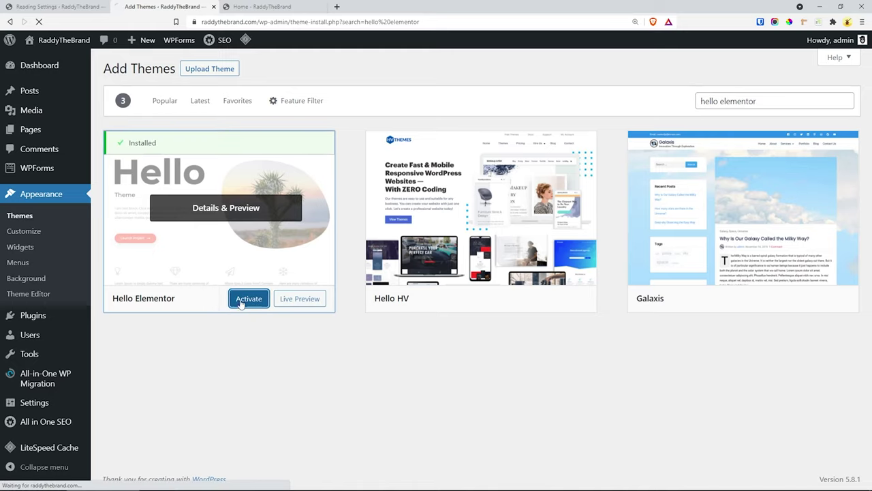
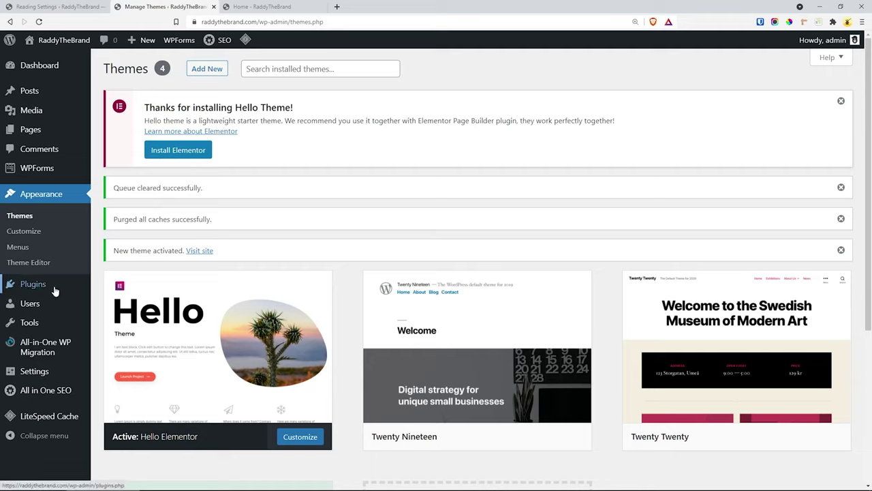
- Install Elementor Website Builder 3.4.7 from the Hello Theme notice and confirm it is active
mouse_move(55, 292)
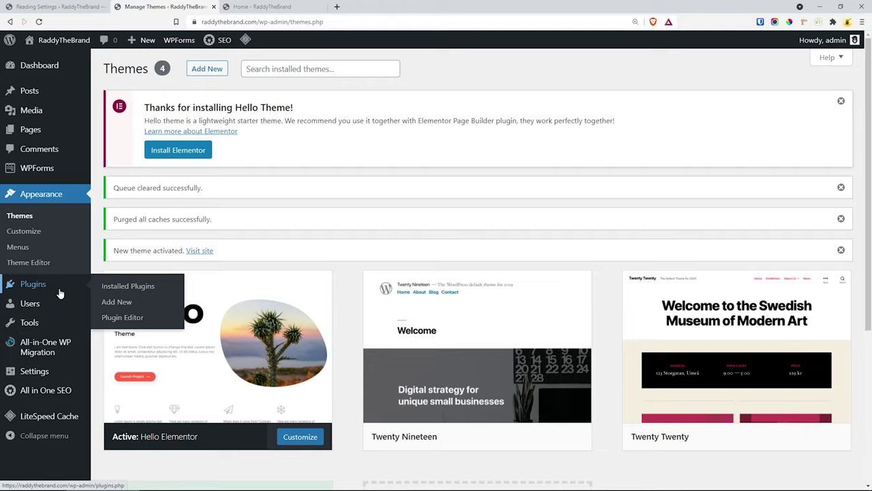
click(173, 158)
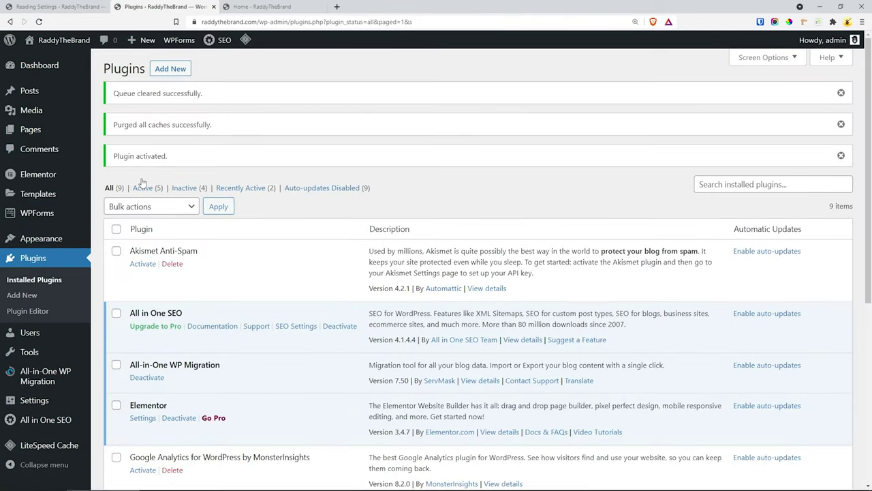
scroll(457, 186, down, 1)
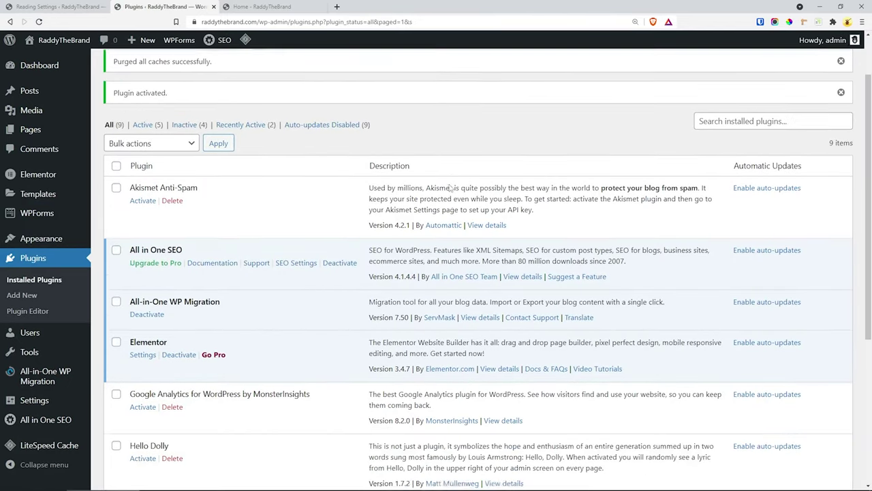
scroll(450, 185, up, 1)
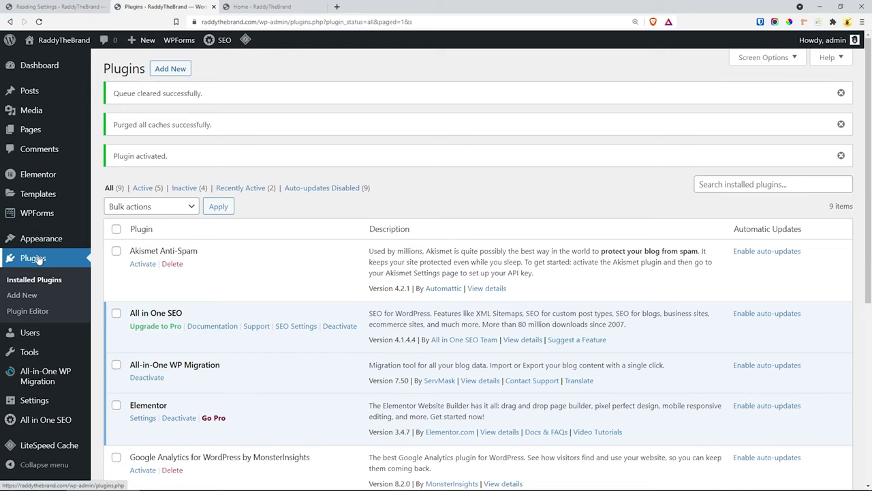
click(39, 258)
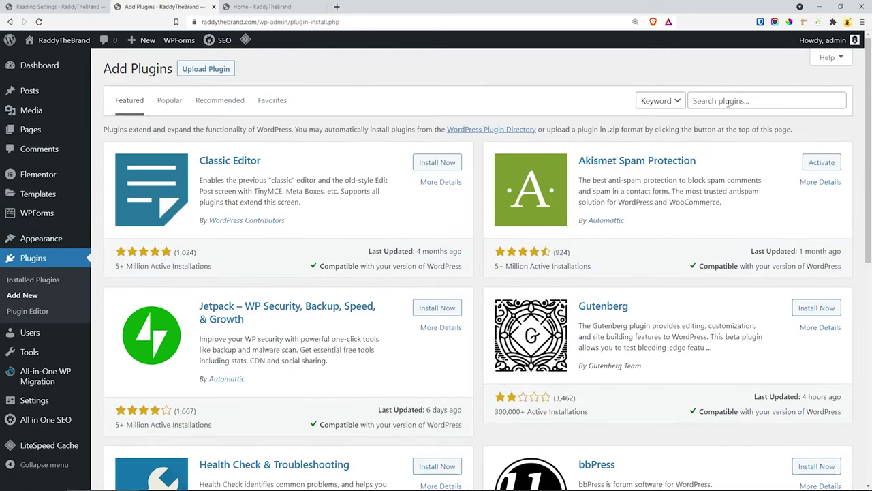
click(729, 102)
text(elementor)
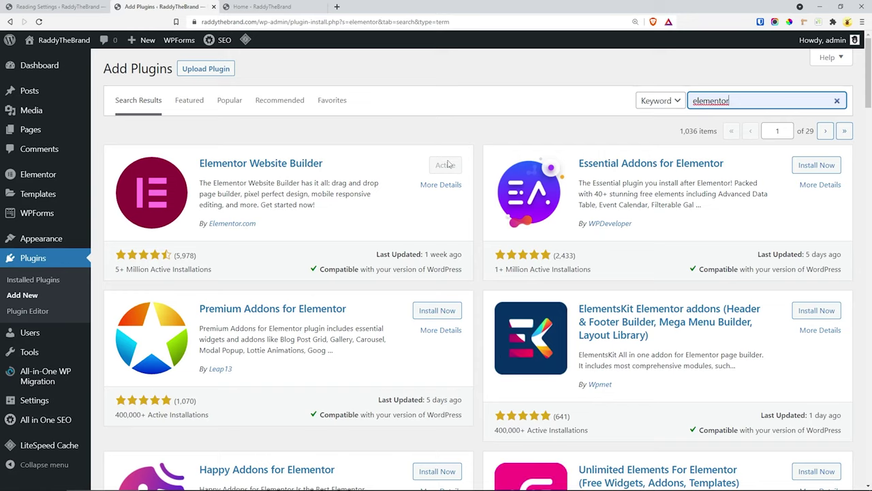
click(33, 258)
scroll(236, 236, down, 4)
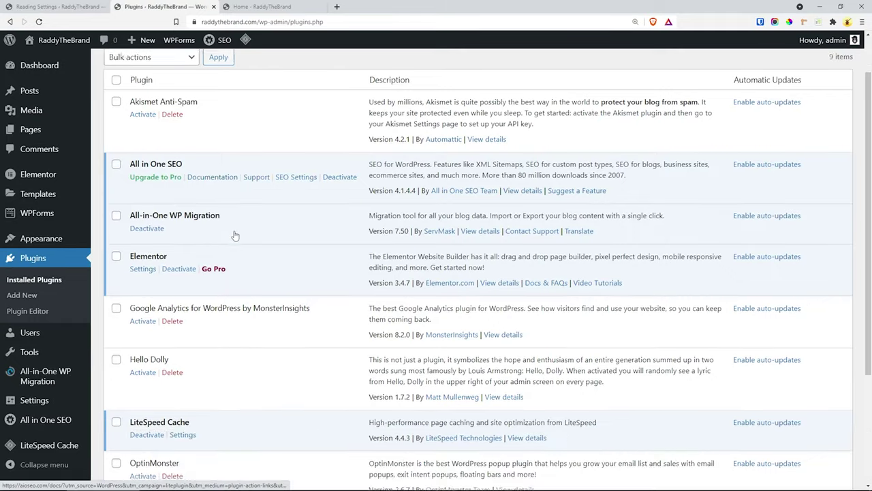
scroll(239, 242, up, 3)
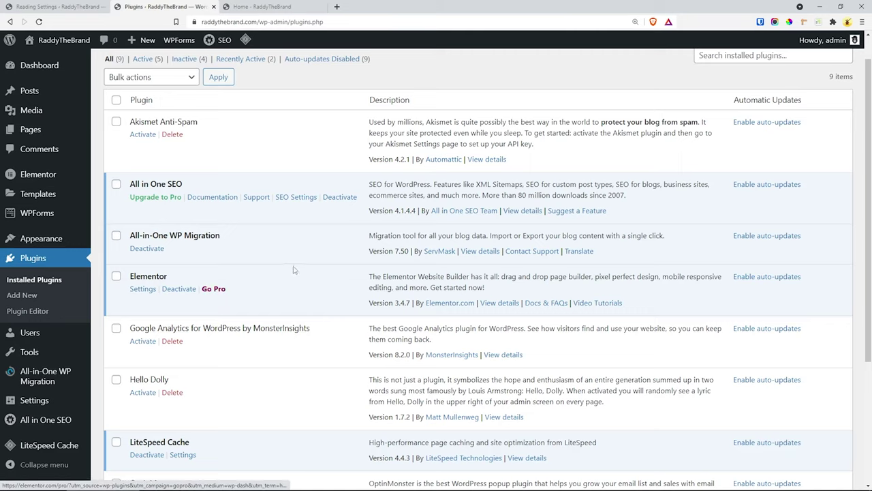
scroll(293, 286, up, 1)
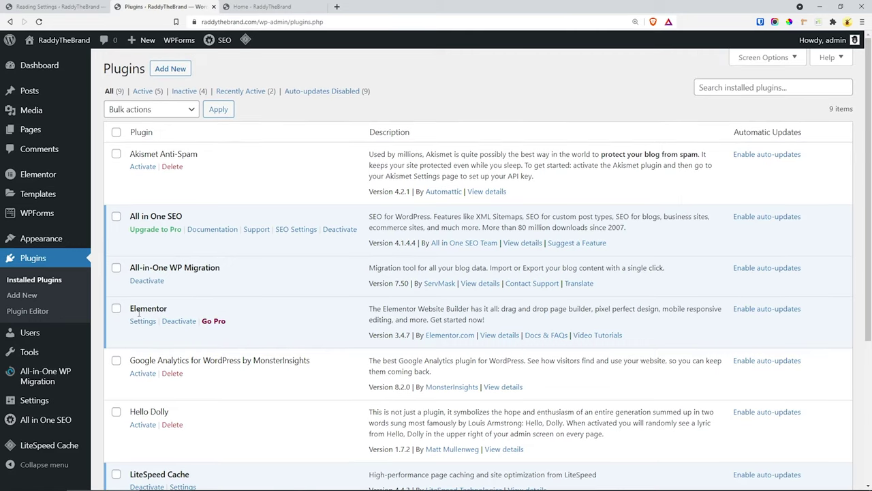
drag(134, 311, 176, 309)
click(271, 312)
mouse_move(37, 176)
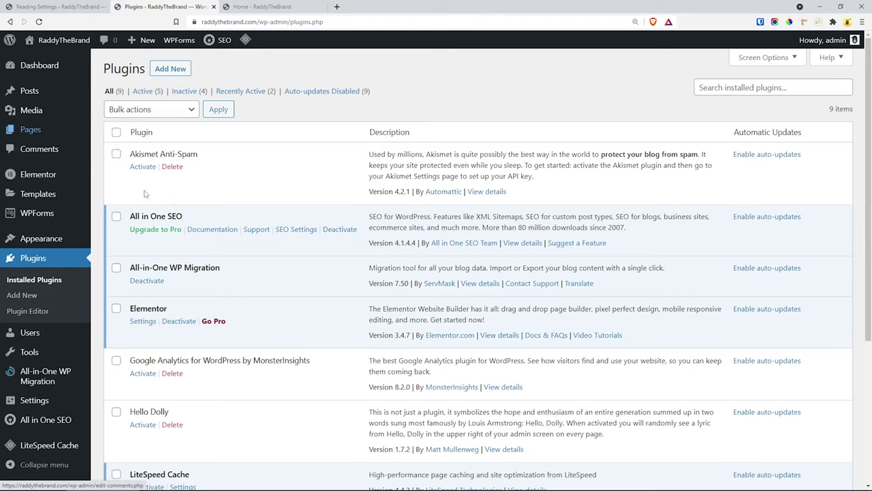
- Trash the Sample Page in the Pages list and open the Home page in the block editor
click(46, 132)
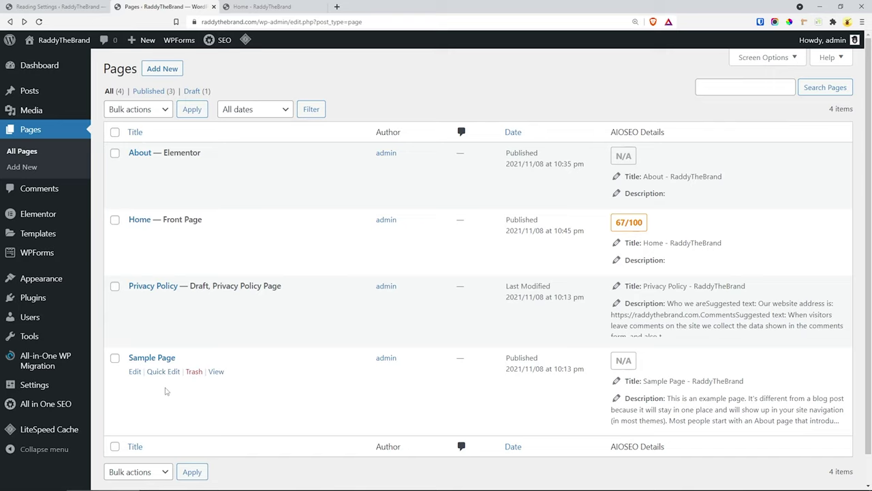
click(194, 372)
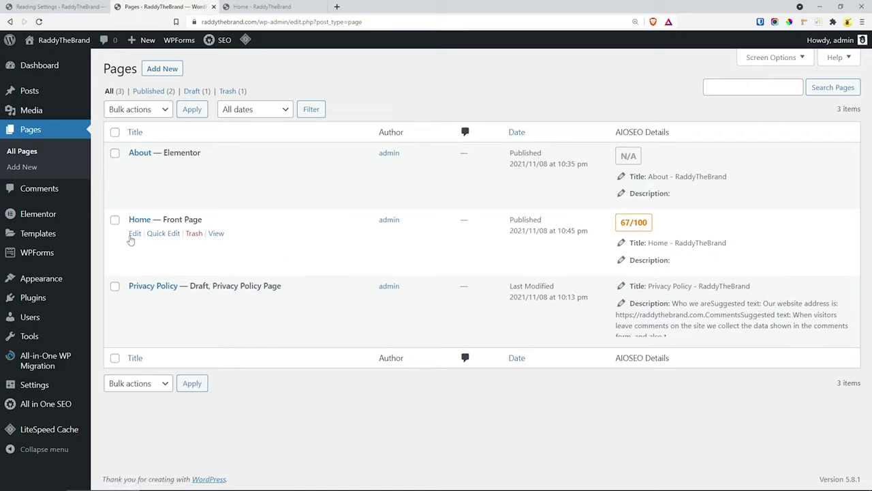
click(135, 234)
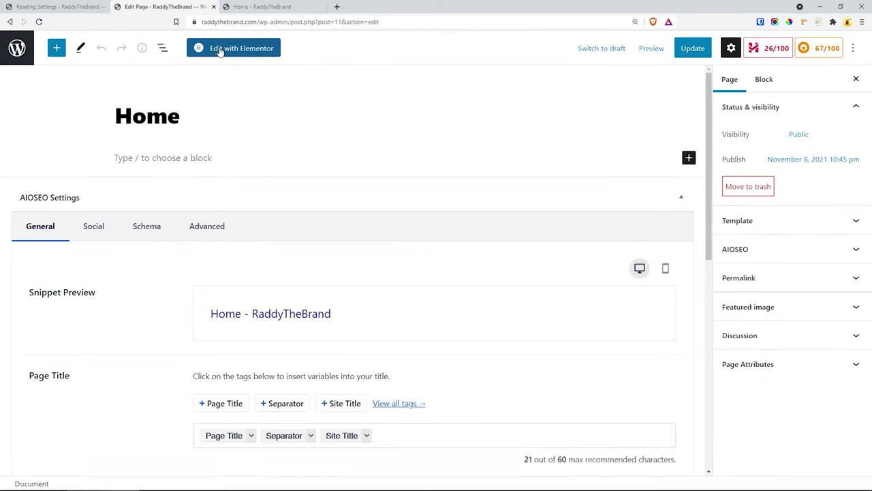
- Open Home in Elementor, browse the widget panel, then close the Elementor tab with Ctrl+W
click(218, 51)
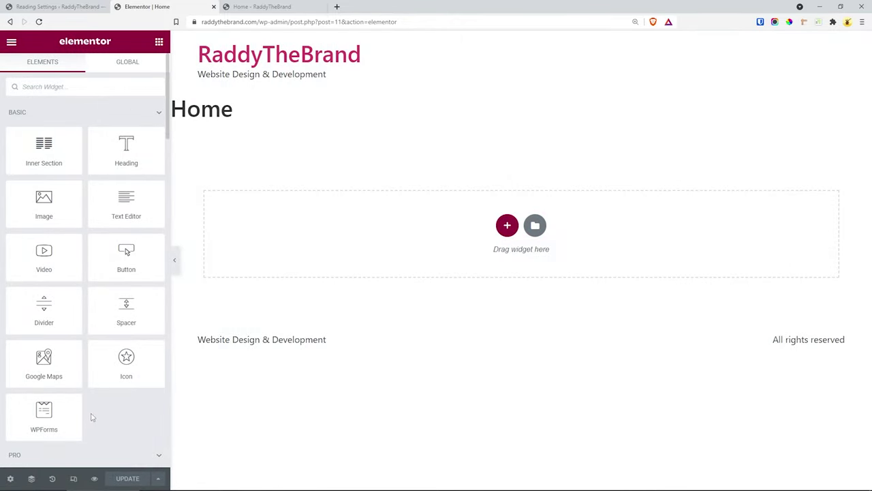
scroll(82, 239, down, 6)
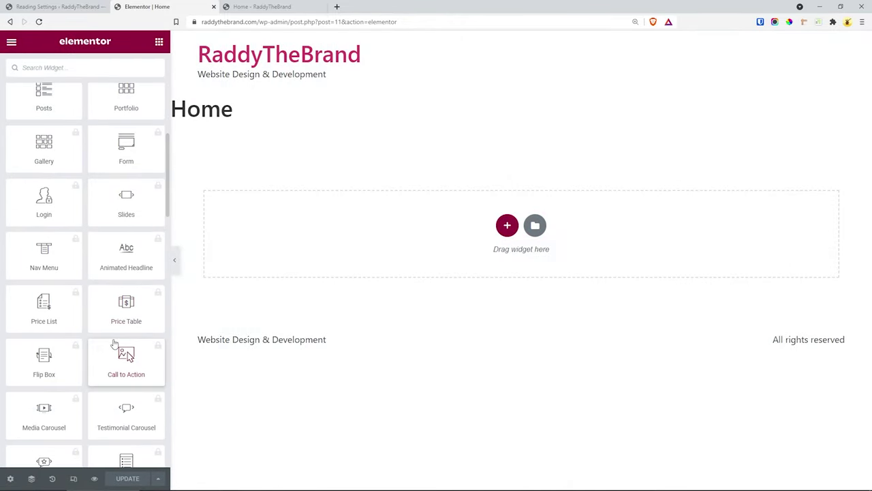
scroll(114, 336, up, 2)
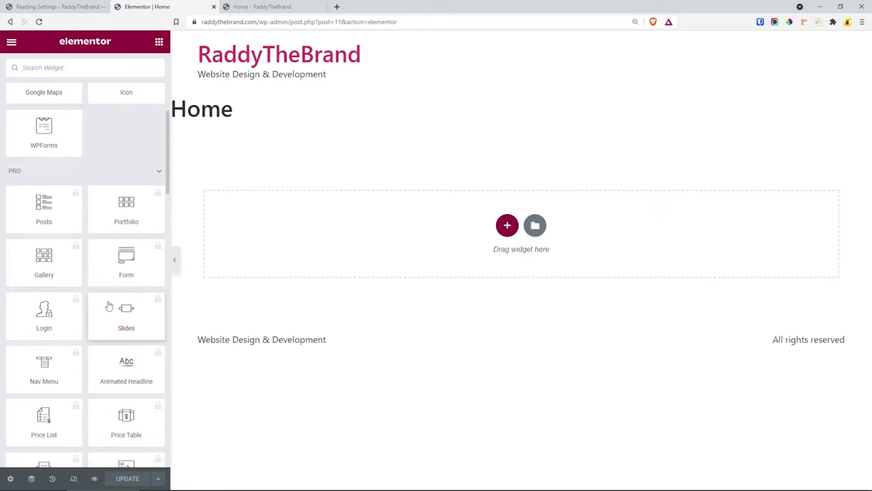
scroll(105, 265, up, 5)
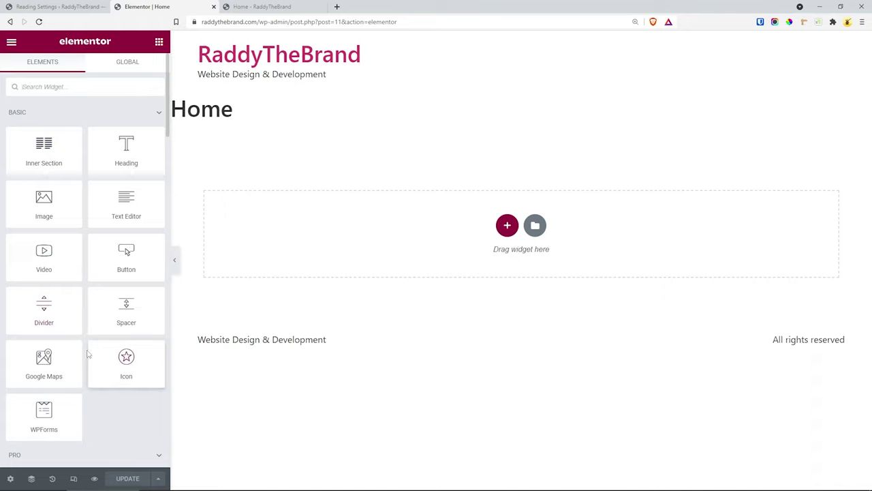
scroll(78, 232, down, 2)
scroll(78, 232, down, 2)
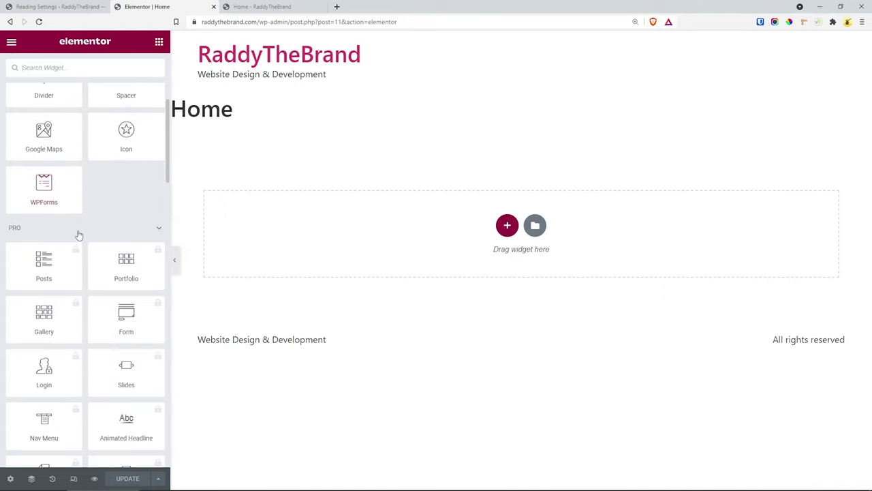
scroll(75, 339, down, 1)
scroll(89, 328, down, 8)
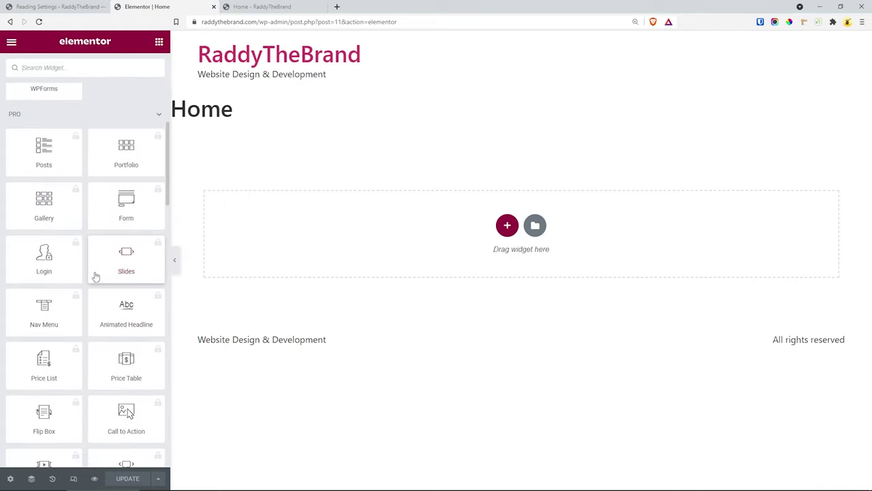
scroll(101, 321, up, 15)
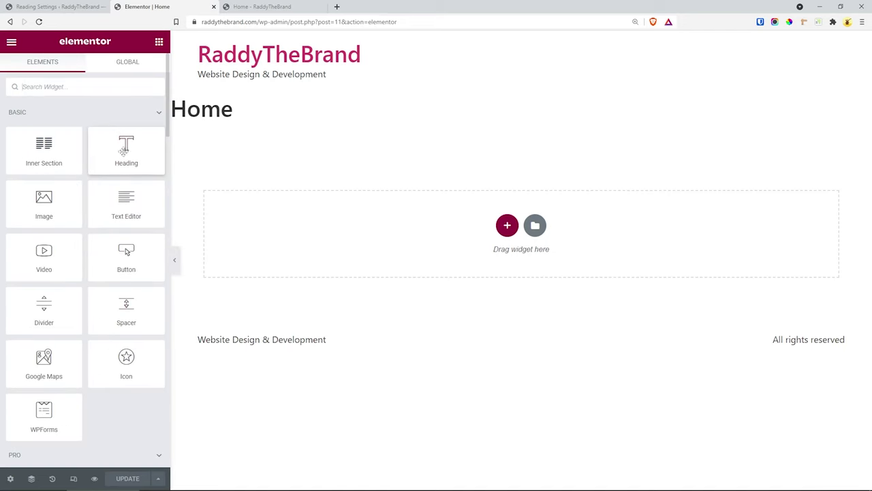
key(ctrl+w)
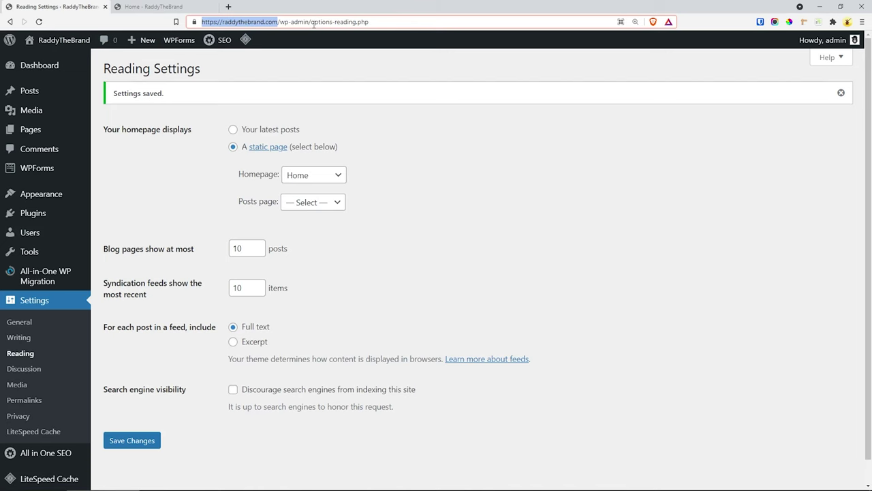
- Upload elementor-pro-3.5.0.zip through Plugins > Add New, install it and activate Elementor Pro
click(33, 219)
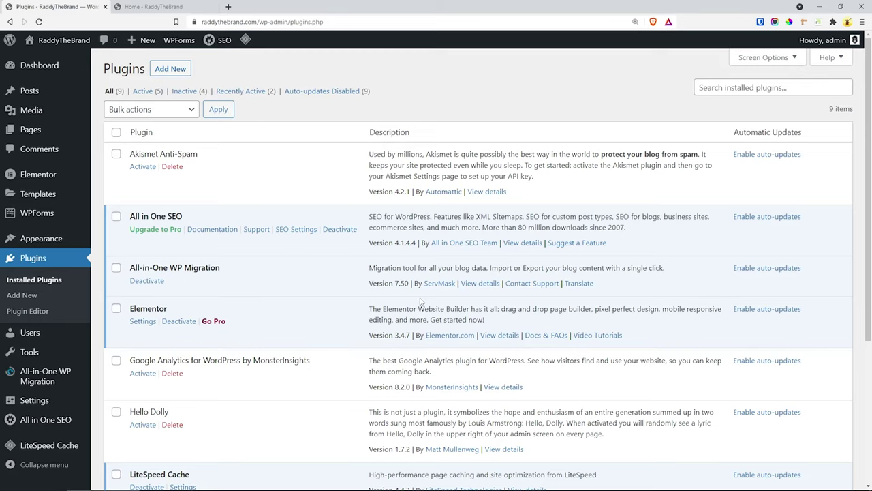
click(173, 72)
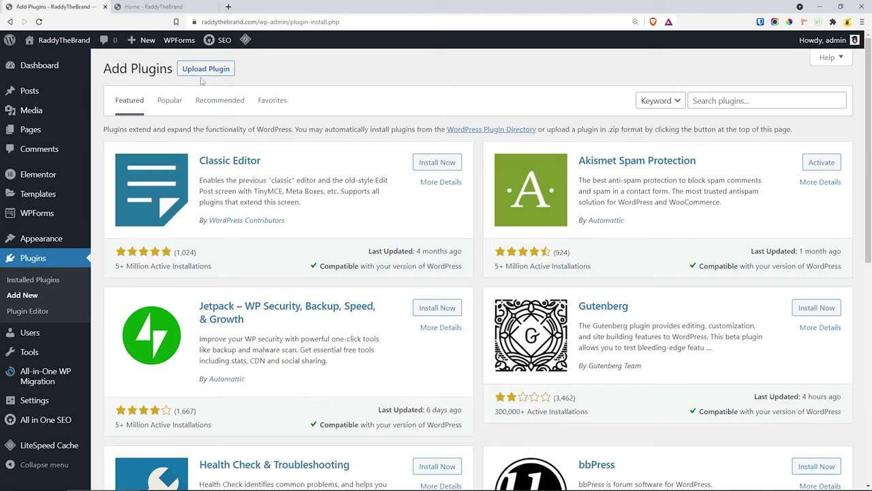
click(206, 71)
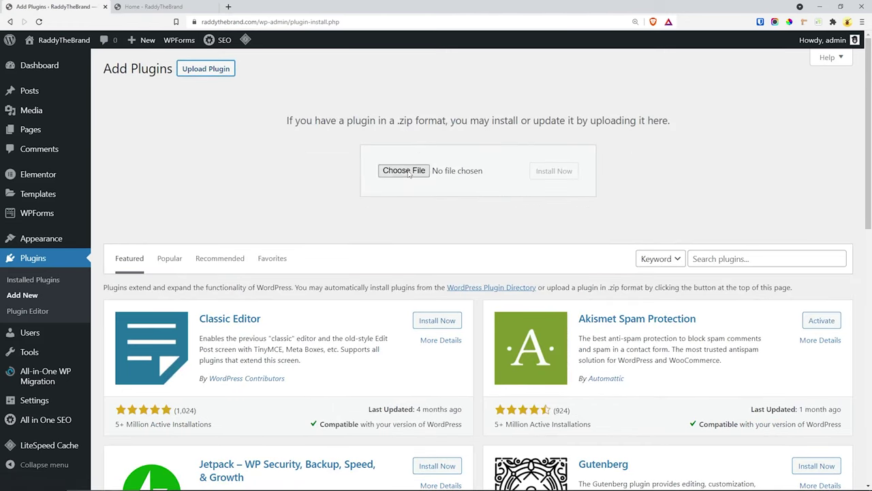
click(413, 161)
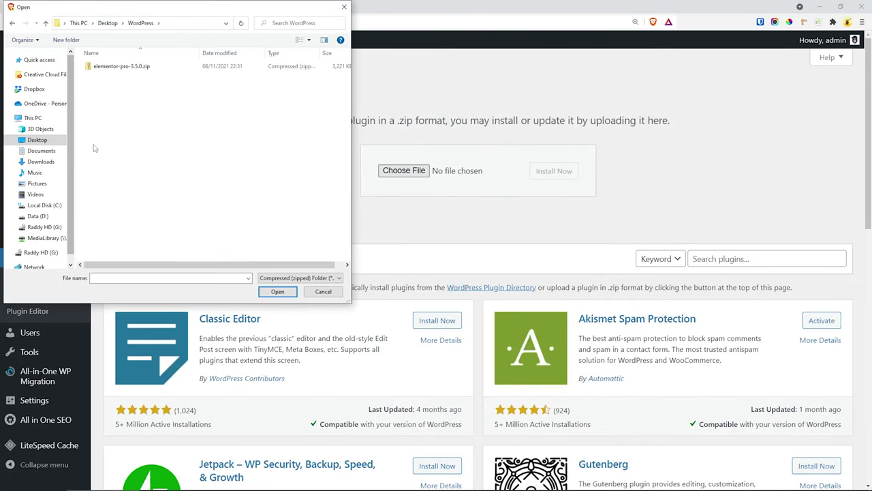
click(111, 71)
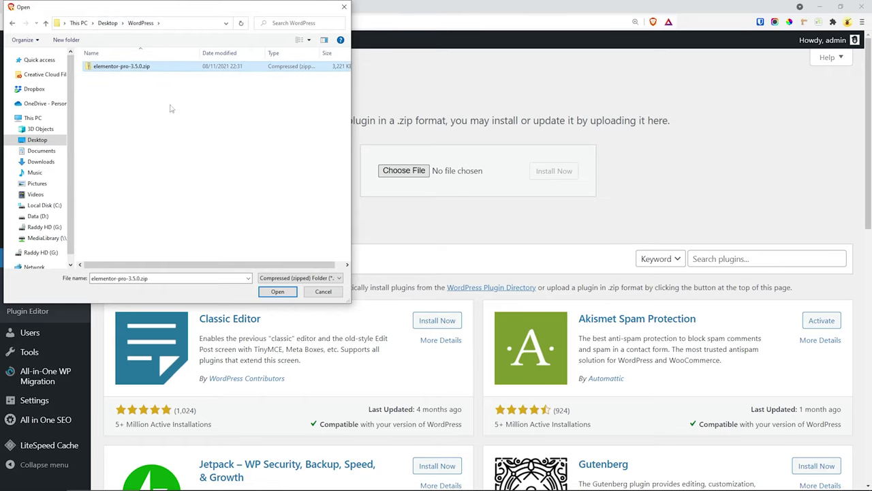
click(278, 291)
click(554, 171)
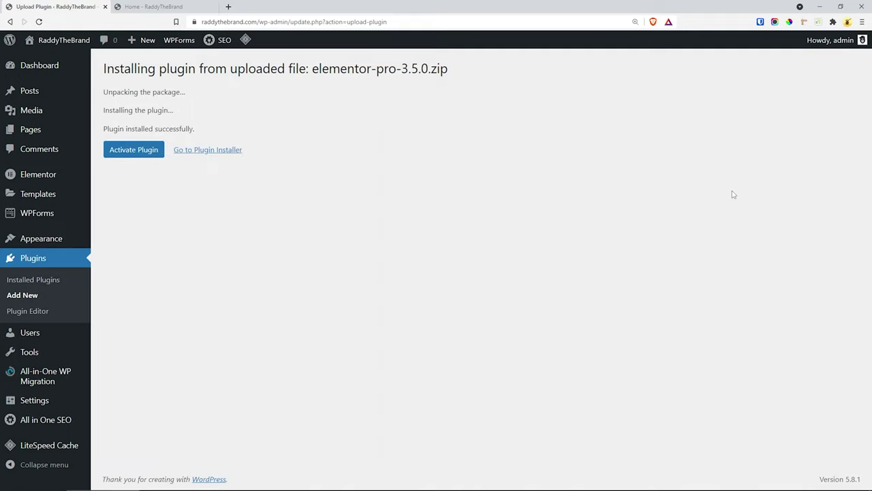
click(129, 149)
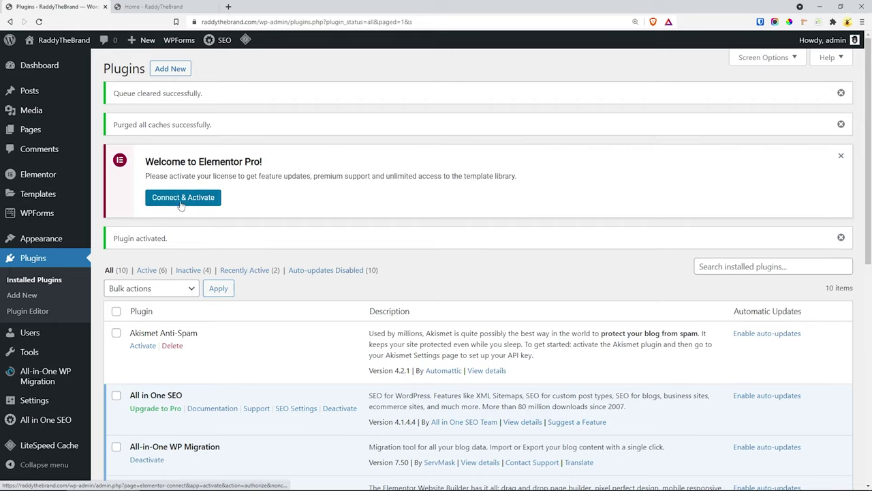
- Connect and activate the Elementor Pro licence, verify its status reads Active, then go to Pages
click(182, 199)
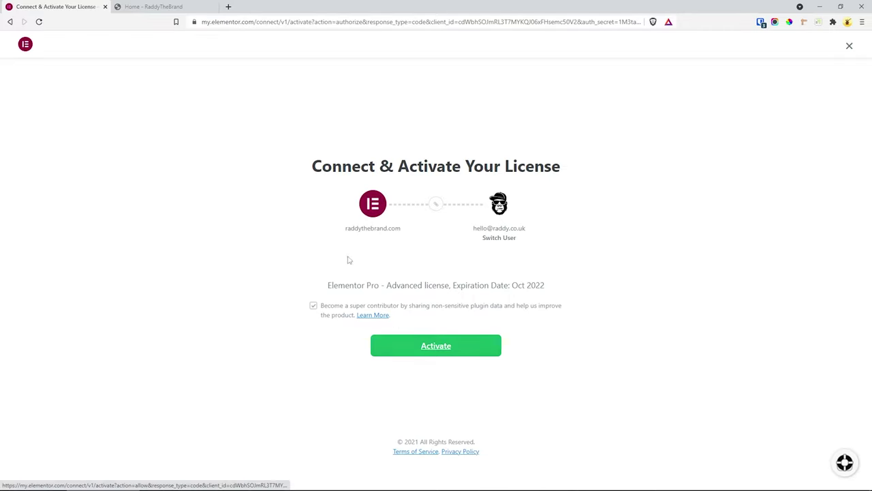
click(444, 352)
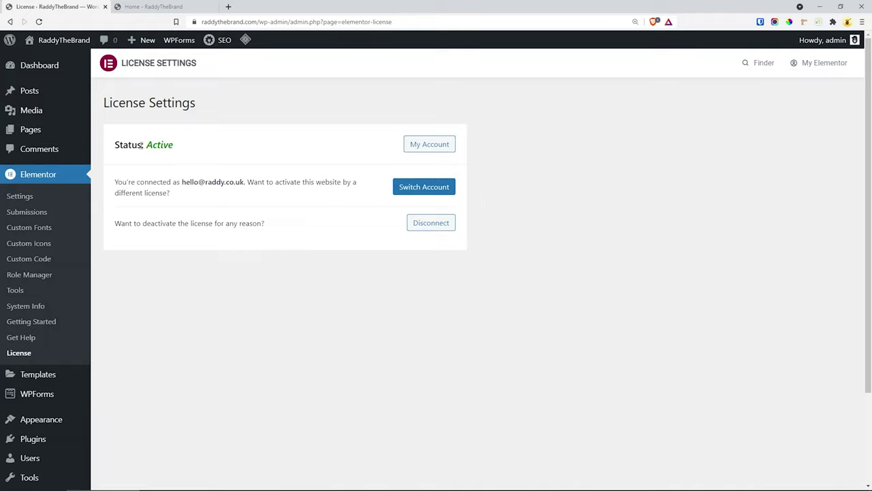
drag(142, 147, 238, 150)
click(238, 151)
click(59, 133)
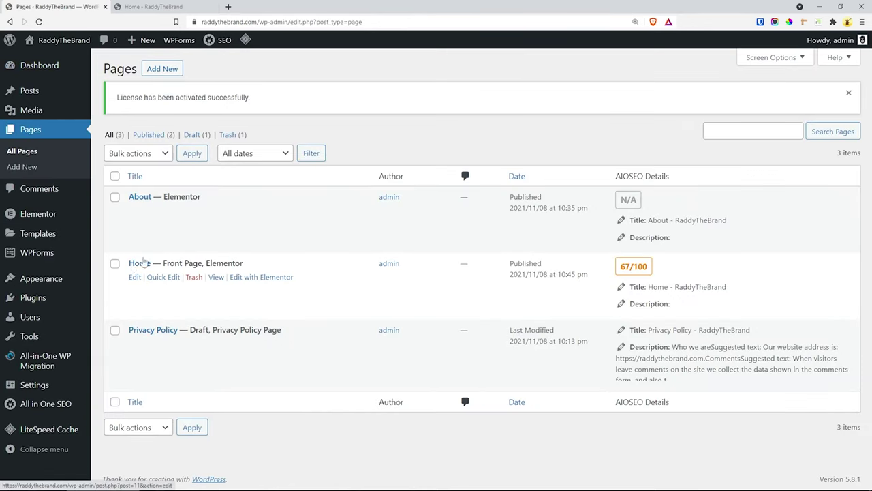
- Open the Home page in Elementor and scroll through the available widgets
click(255, 278)
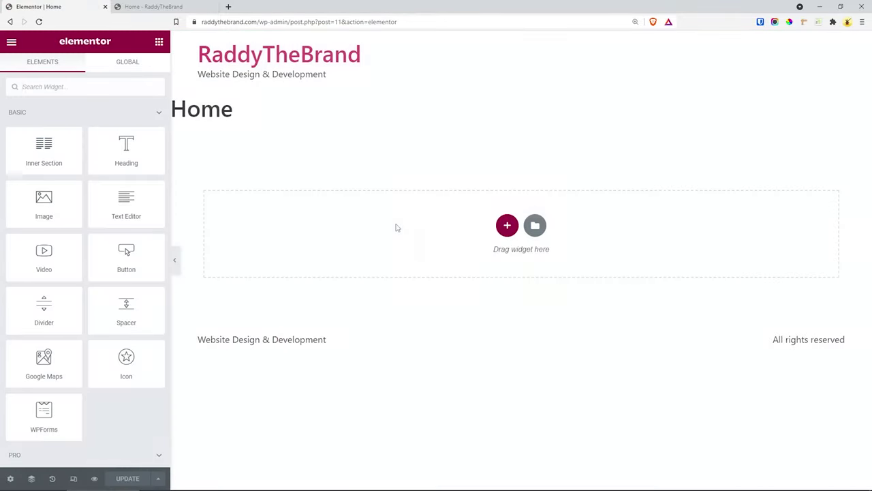
scroll(64, 227, down, 3)
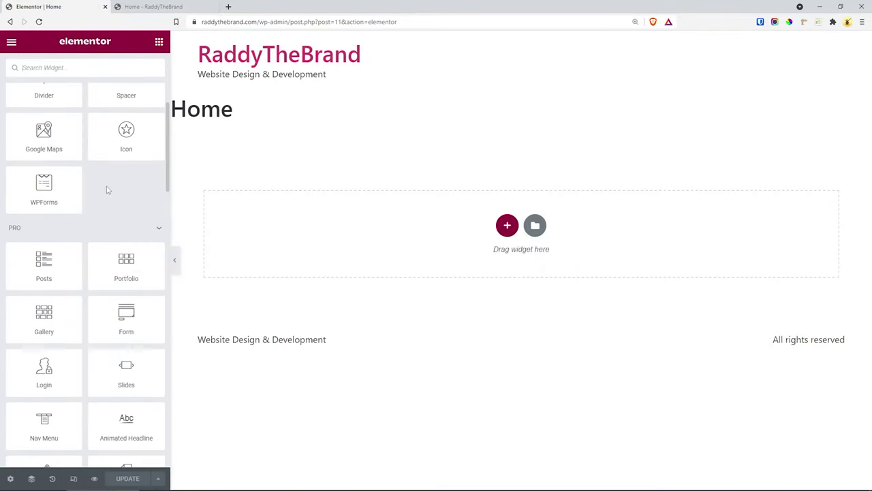
scroll(95, 174, down, 1)
scroll(126, 306, down, 2)
scroll(126, 307, down, 8)
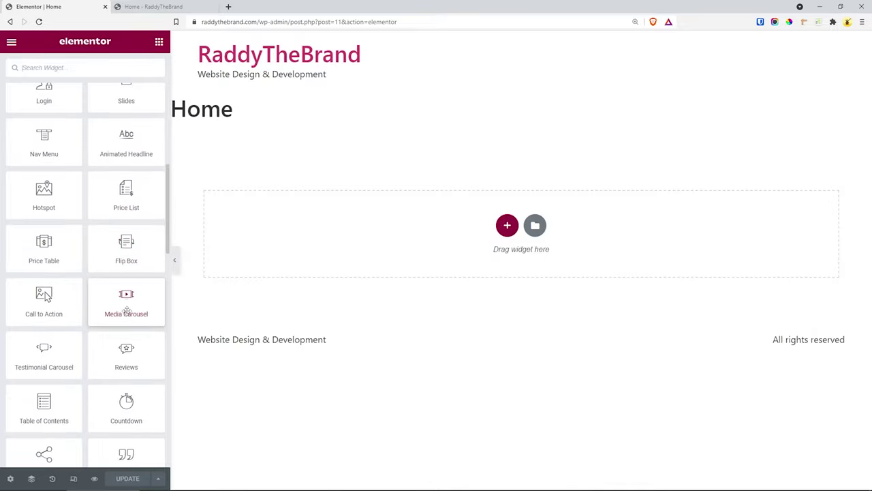
scroll(90, 262, down, 8)
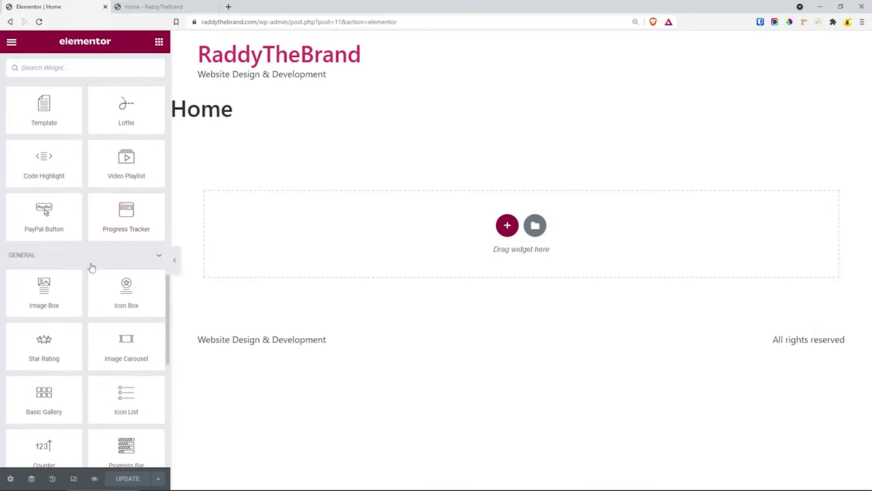
scroll(90, 262, up, 3)
scroll(90, 262, up, 15)
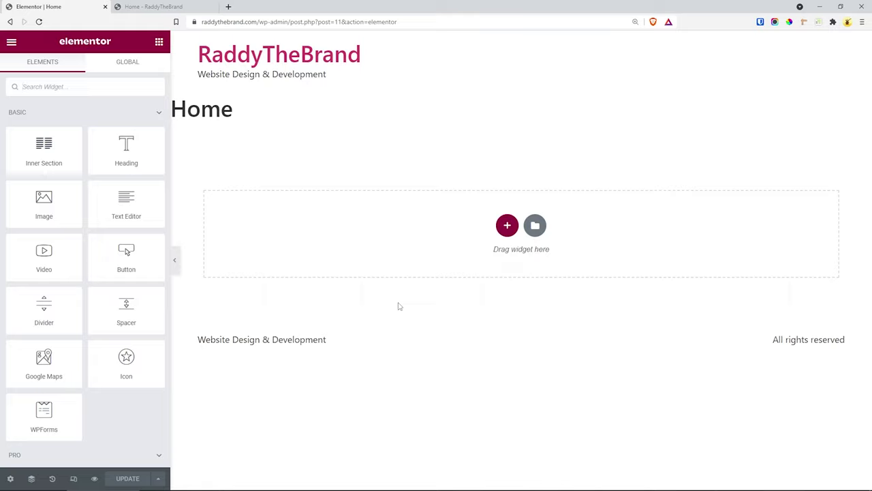
- Trim the address to raddythebrand.com and load the live home page
key(ctrl+l)
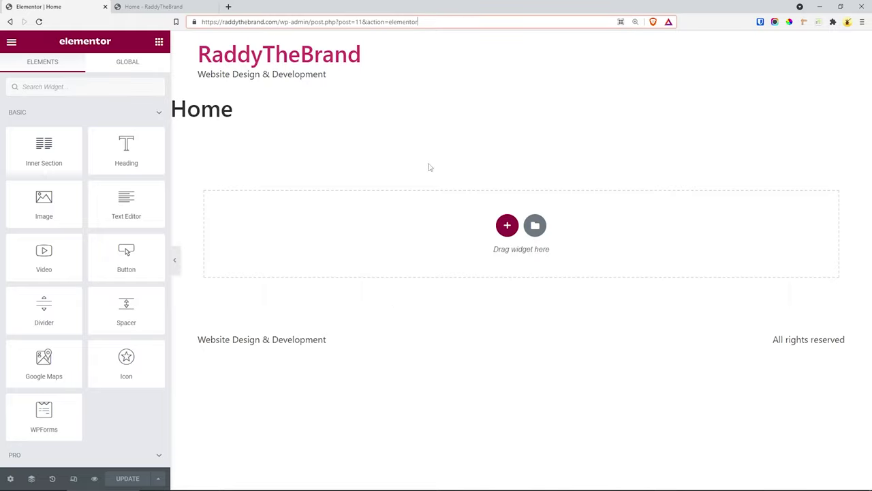
drag(427, 21, 283, 30)
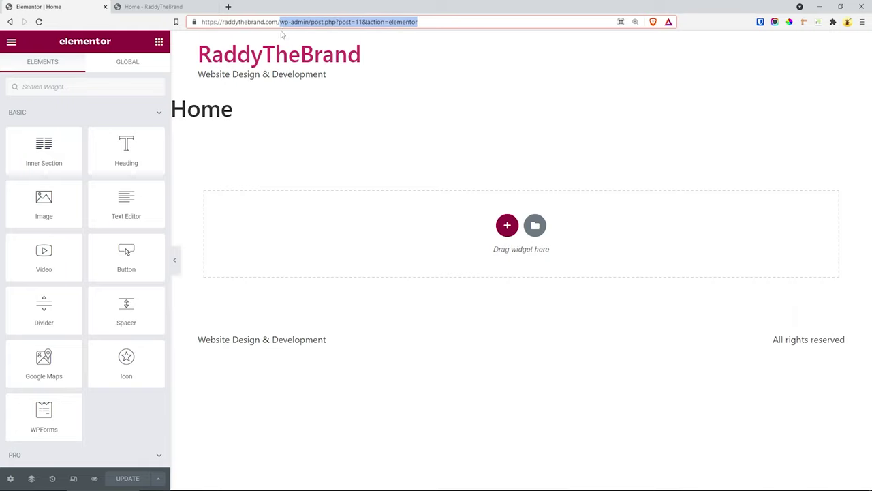
key(BackSpace)
key(Return)
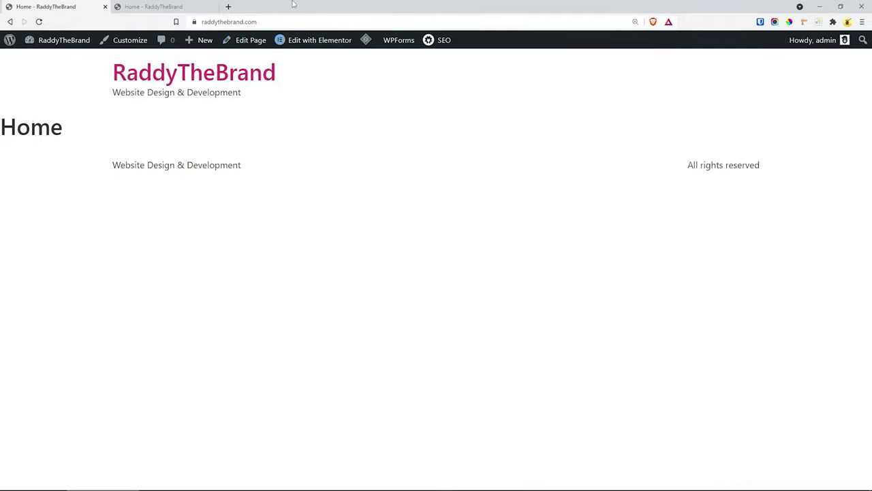
- Open Elementor Site Settings from the admin bar and go to Global Colors
mouse_move(320, 44)
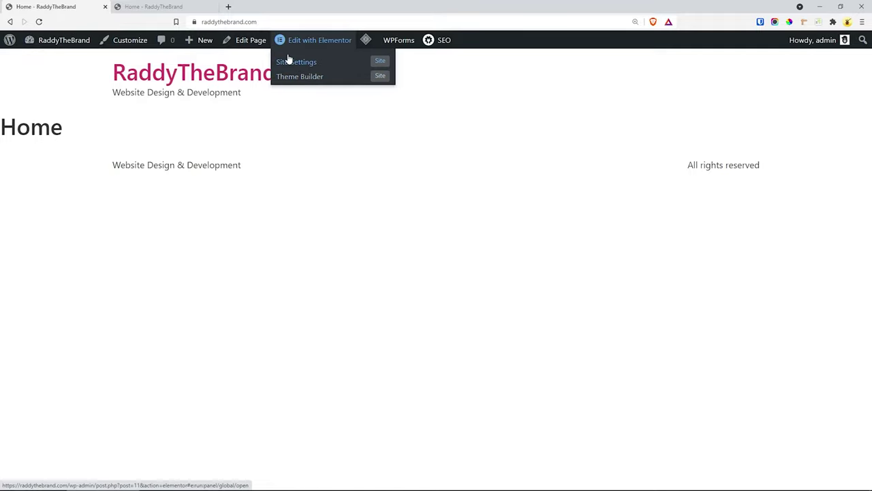
click(299, 65)
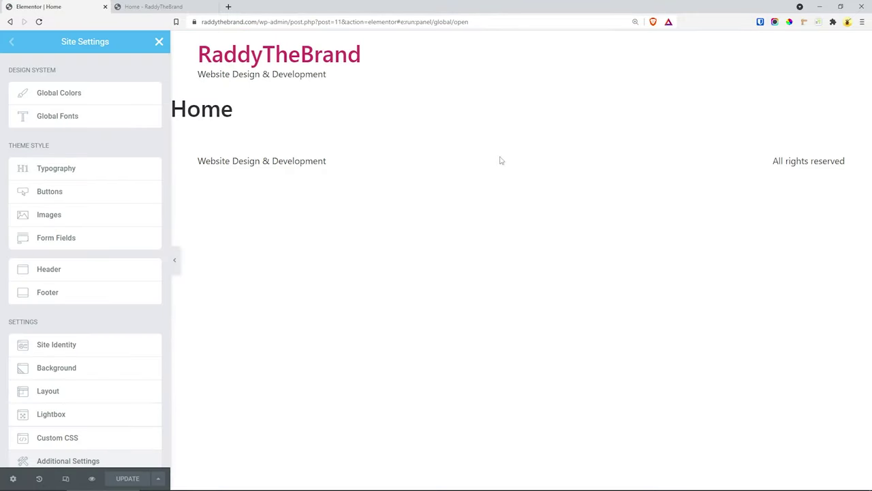
scroll(126, 357, down, 2)
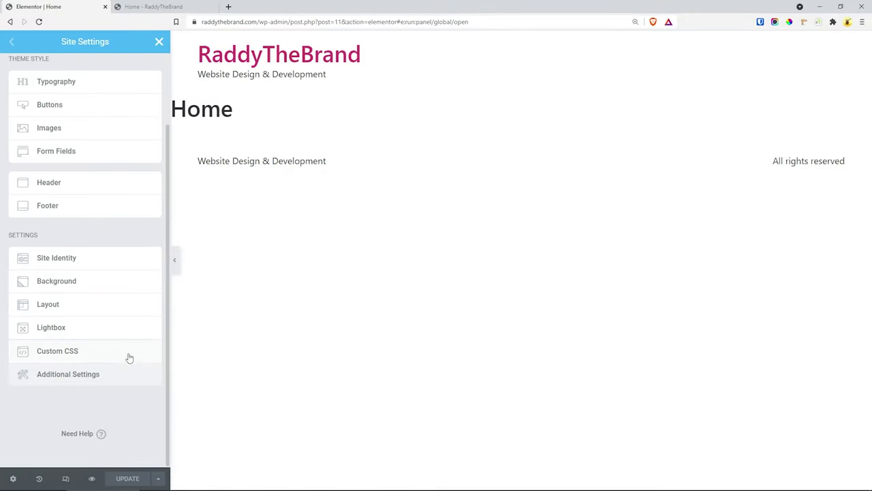
scroll(126, 341, up, 2)
click(86, 92)
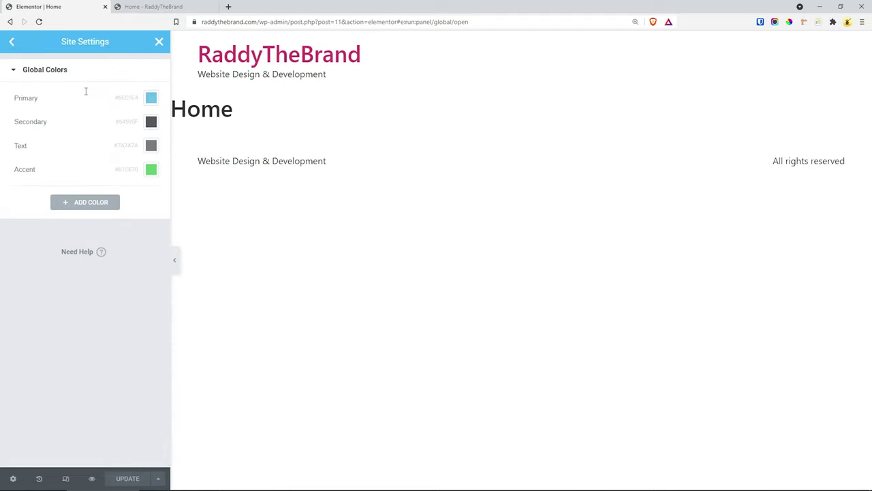
- Switch to the Branding Guidelines Updated PDF for colour and font reference
mouse_move(355, 490)
key(alt+Tab)
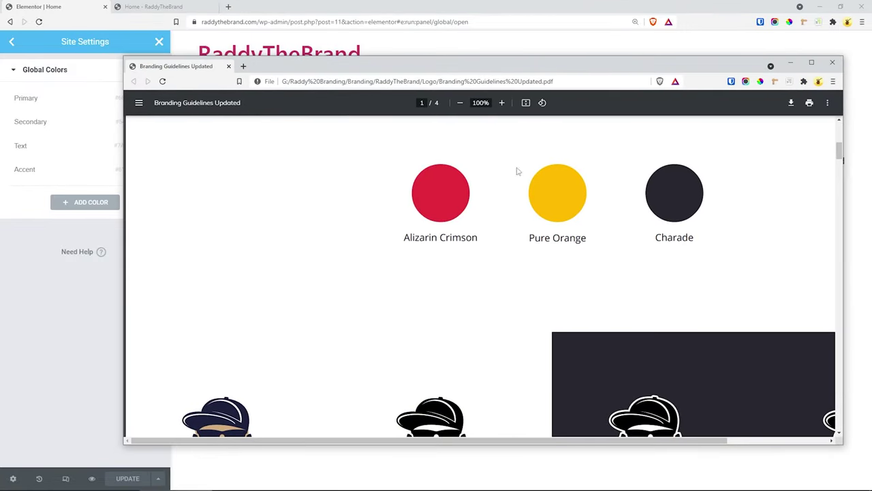
scroll(612, 216, down, 5)
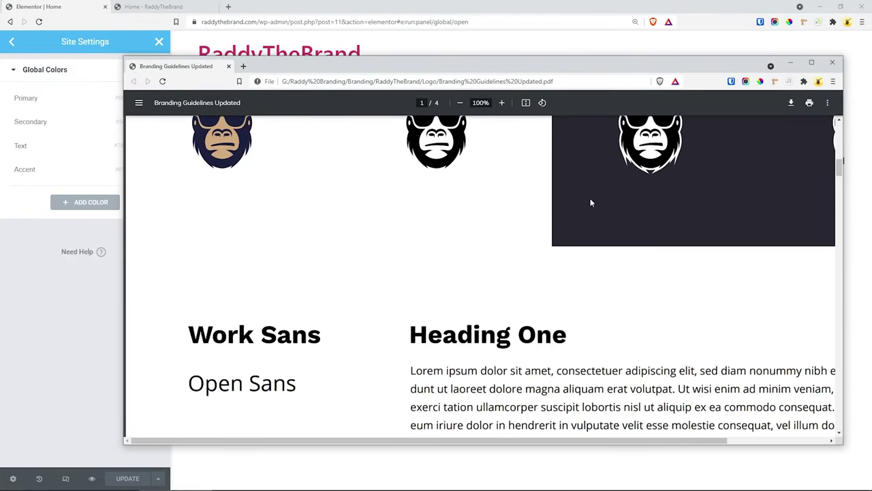
- Scroll through the PDF's Alizarin Crimson, Pure Orange and Charade colours, logos and fonts, then return to Elementor
scroll(590, 198, up, 2)
scroll(602, 264, down, 2)
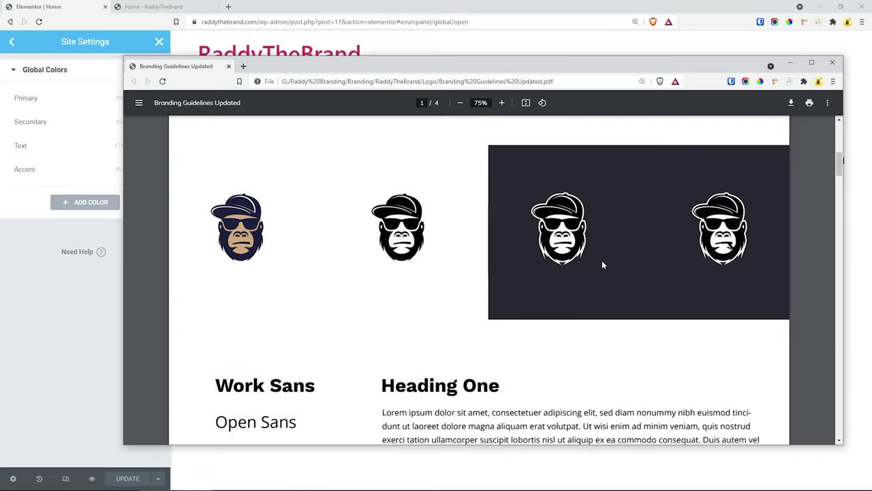
scroll(603, 265, up, 3)
scroll(601, 260, down, 1)
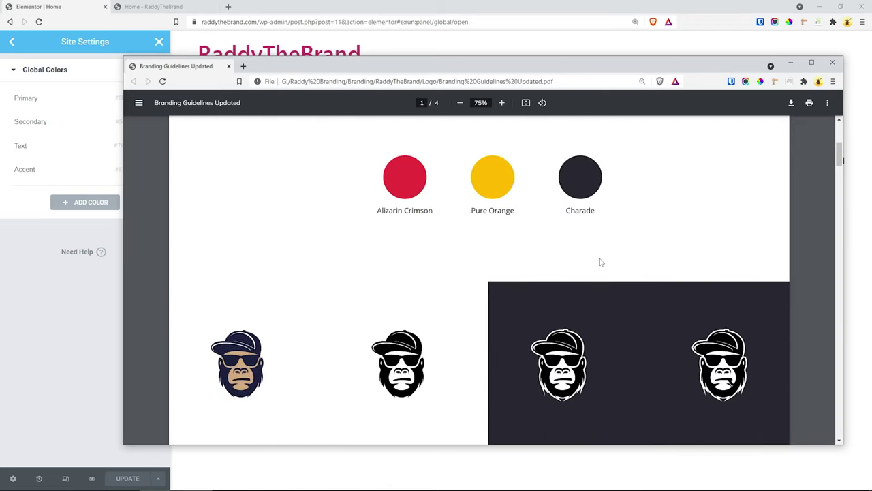
scroll(595, 198, down, 3)
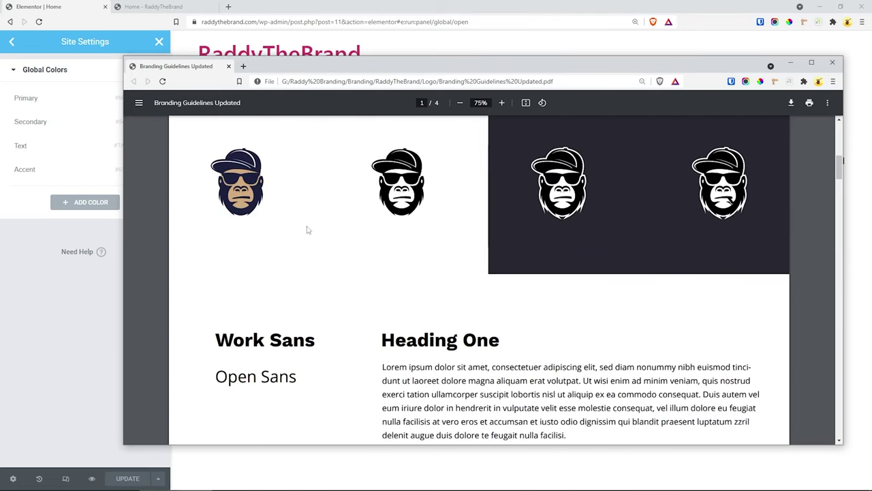
scroll(293, 255, down, 2)
scroll(292, 257, up, 1)
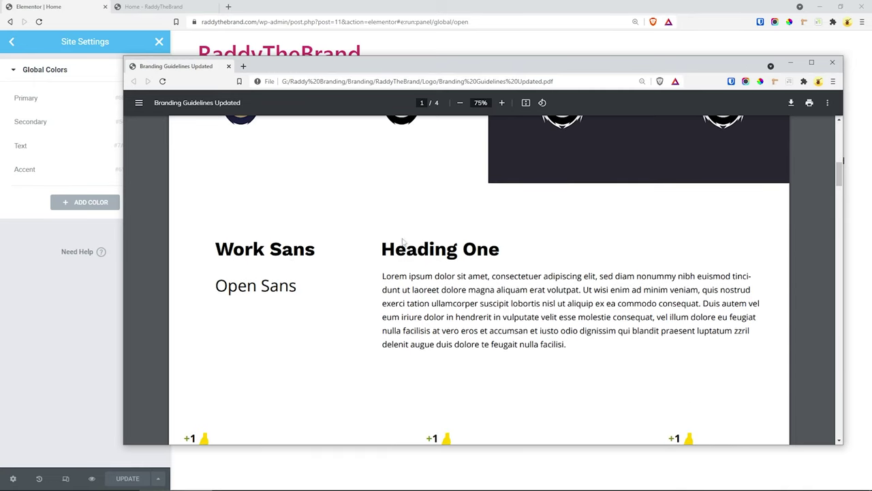
scroll(419, 321, up, 1)
scroll(420, 297, down, 2)
scroll(419, 296, down, 2)
scroll(411, 293, up, 4)
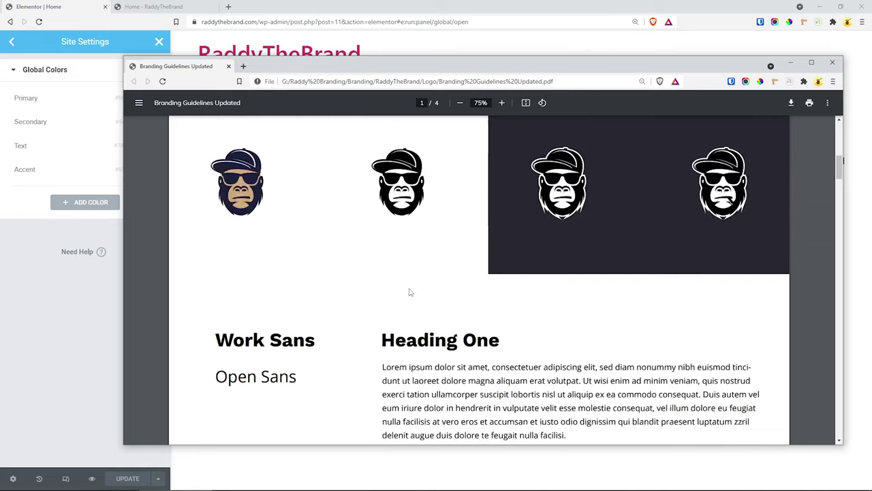
scroll(411, 293, up, 4)
key(alt+Tab)
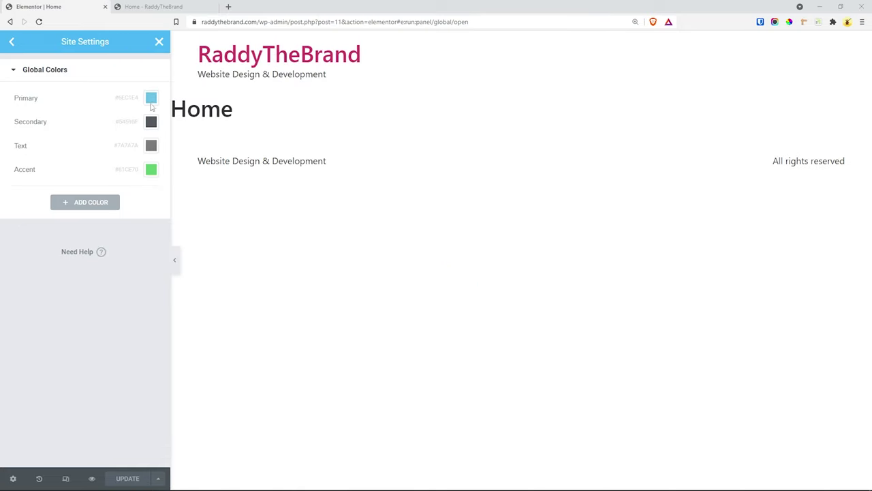
- Set the Primary global colour to #272730 and the Secondary colour to the brand red
click(150, 97)
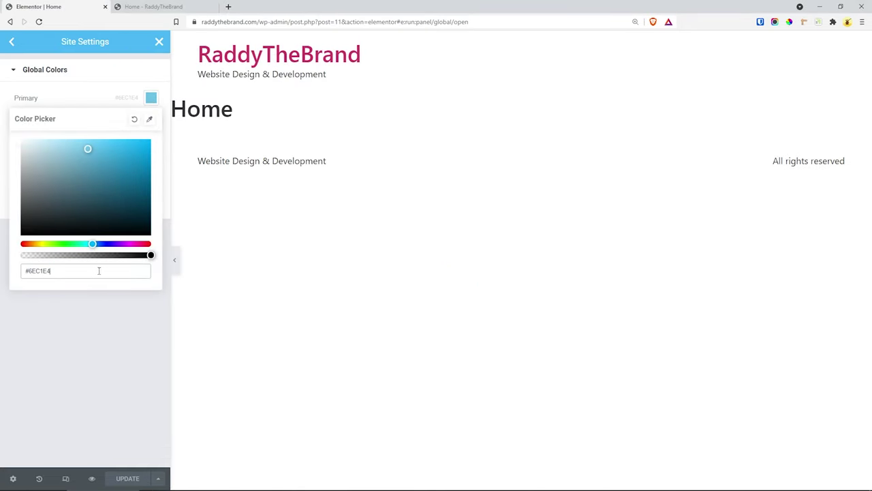
drag(99, 270, 3, 272)
text(272730)
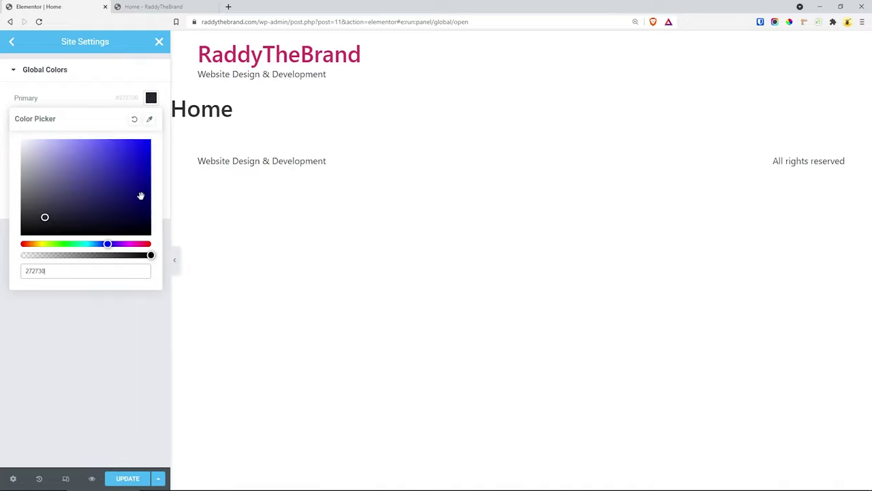
click(150, 97)
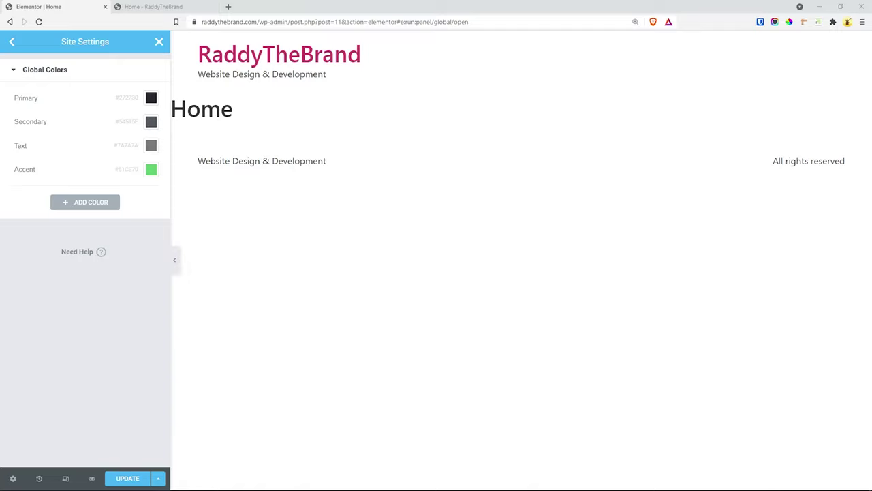
click(152, 122)
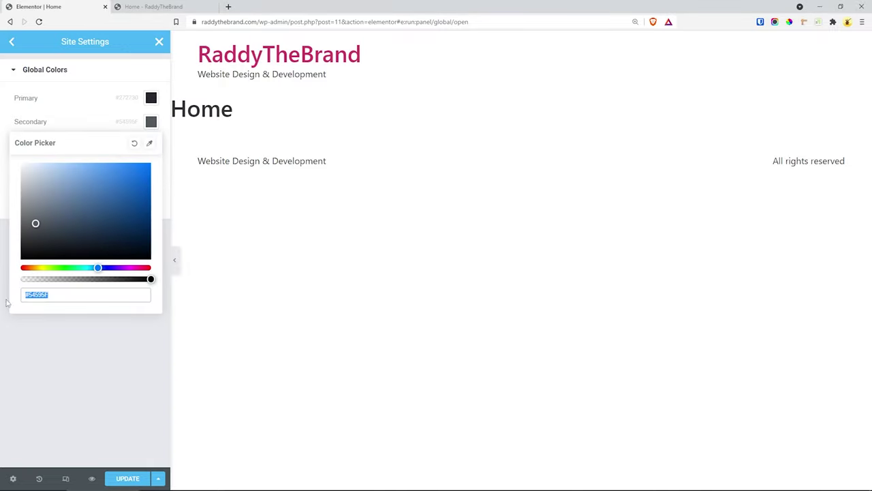
text(#E63C3C)
click(85, 339)
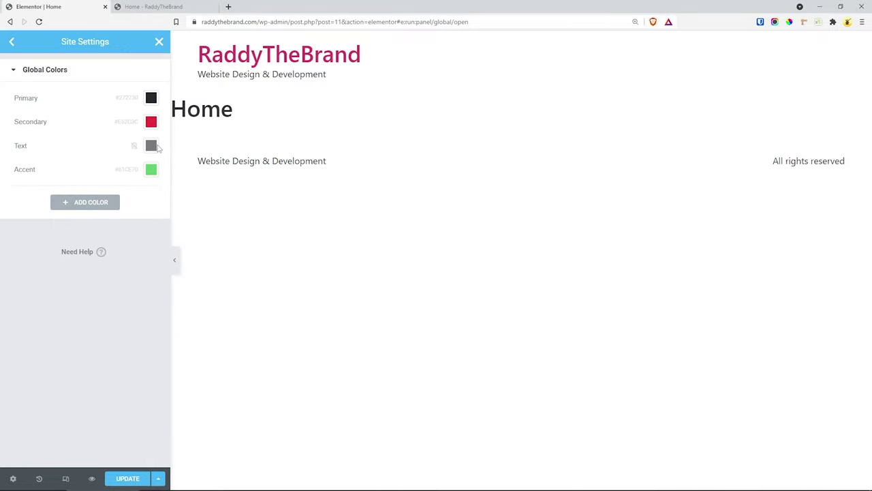
- Copy the Primary hex and apply #272730 to the Text global colour
click(150, 99)
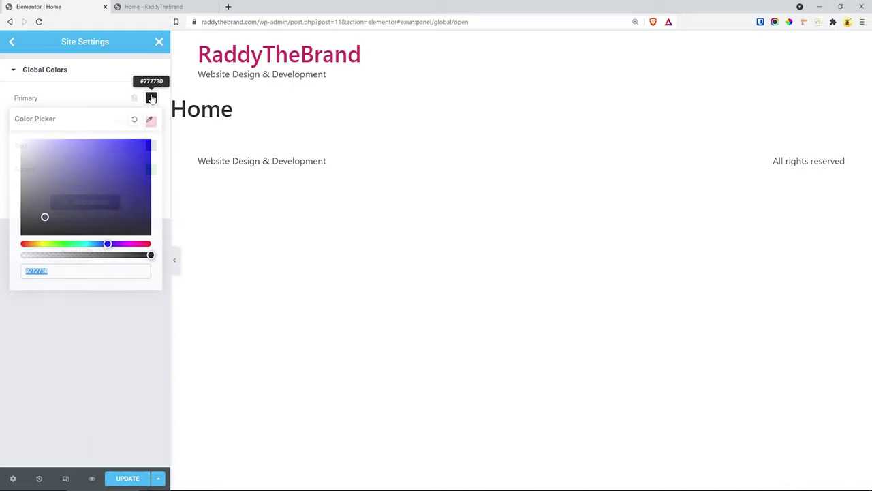
drag(87, 270, 1, 271)
key(ctrl+c)
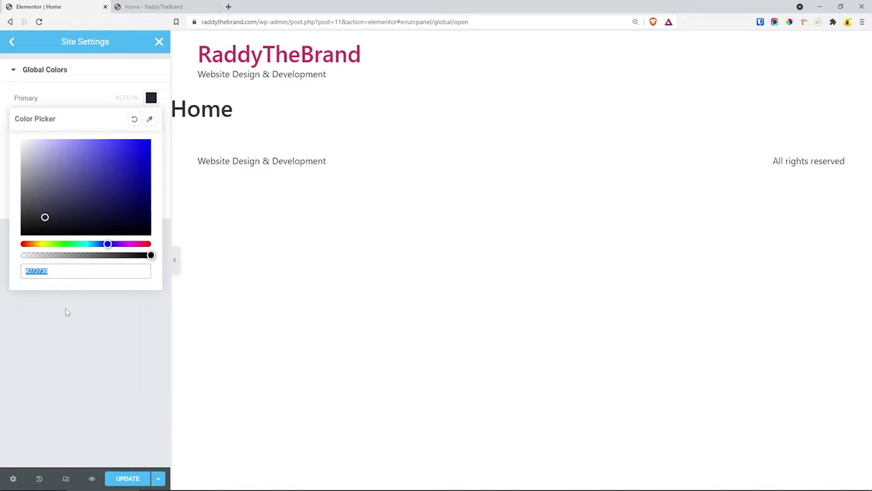
click(65, 312)
click(152, 146)
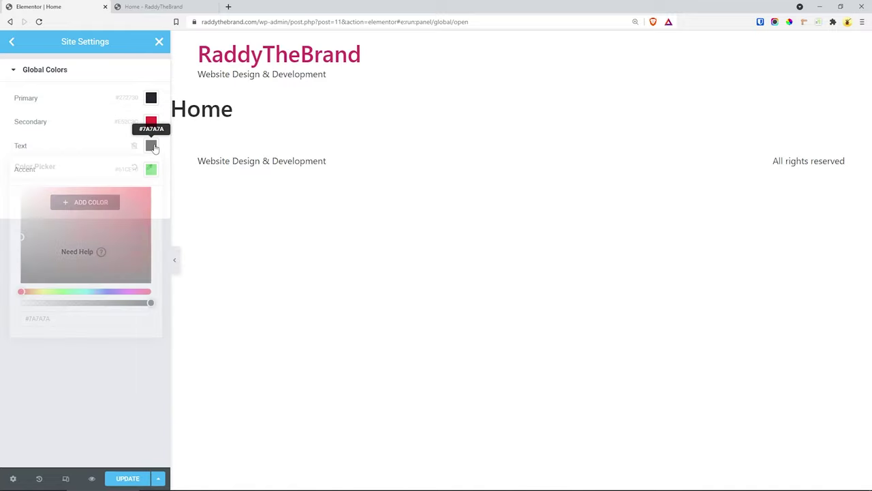
click(65, 321)
drag(70, 321, 3, 330)
key(ctrl+v)
click(95, 361)
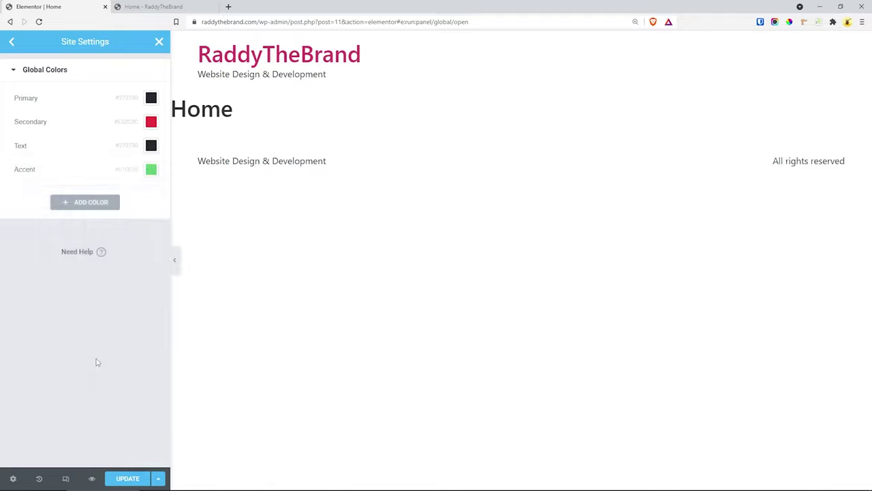
- Add a new global colour named Text Light set to white #FFFFFF
click(92, 204)
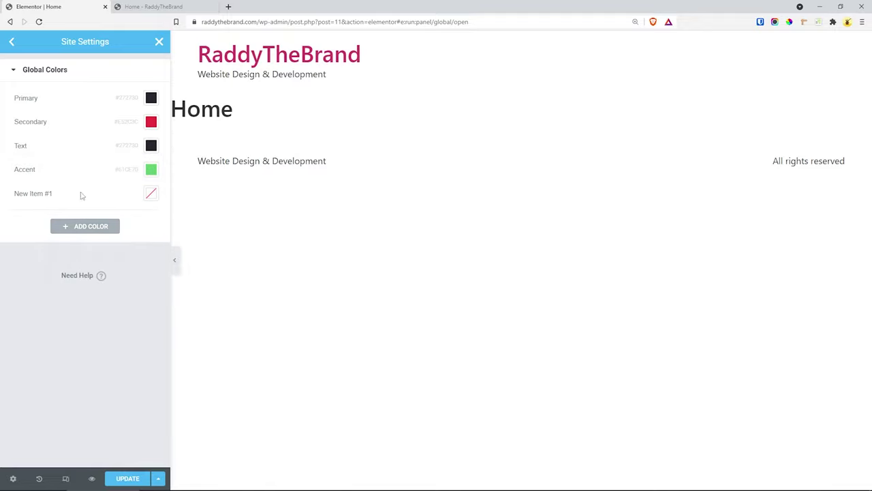
click(80, 194)
drag(63, 195, 12, 197)
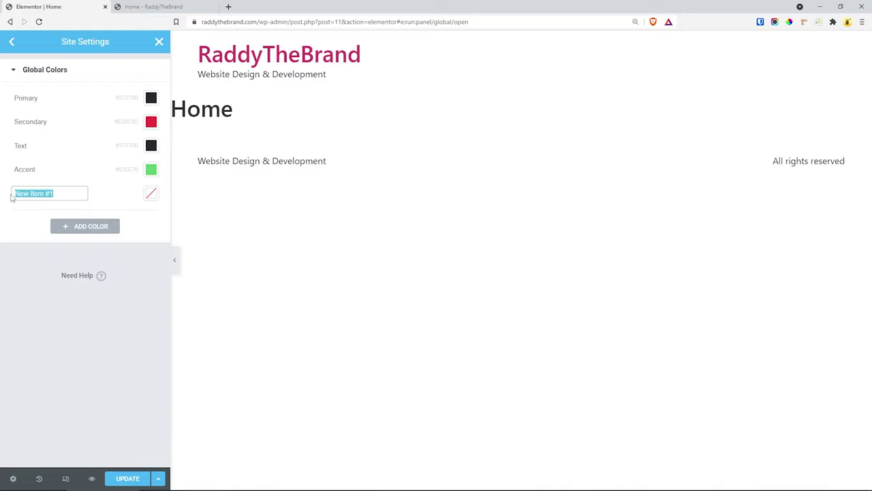
text(Light)
click(150, 193)
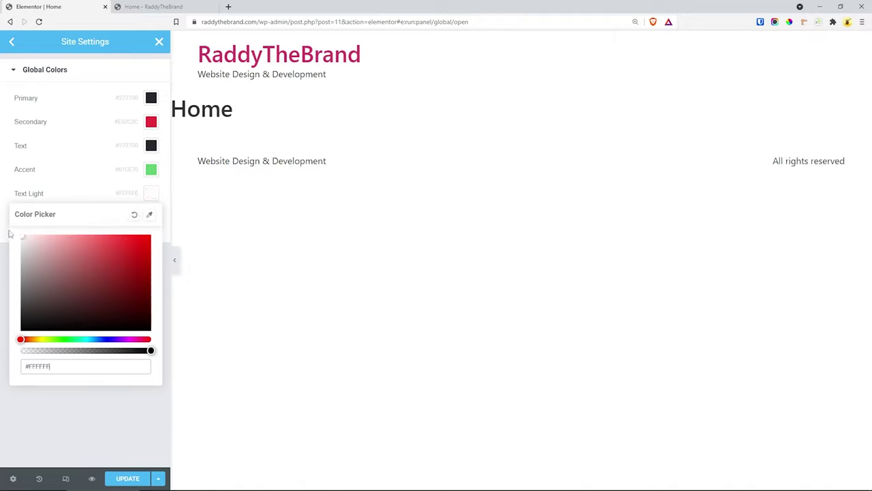
click(3, 266)
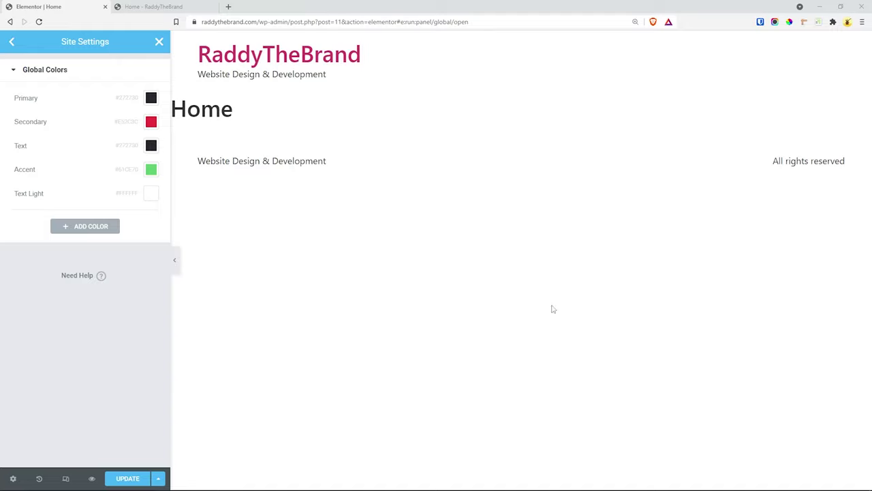
- Set the Accent global colour to yellow #FFBA00 and return to the Site Settings menu
click(151, 169)
click(86, 339)
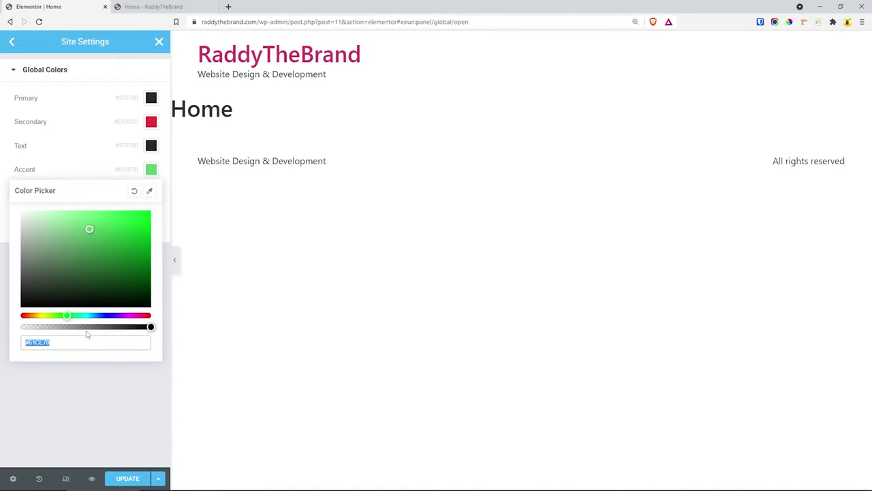
text(#FFBA00)
click(81, 376)
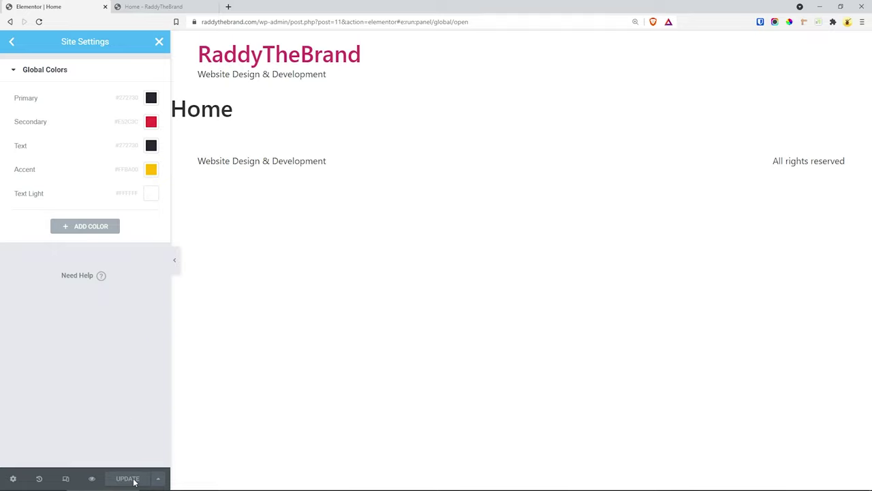
click(11, 41)
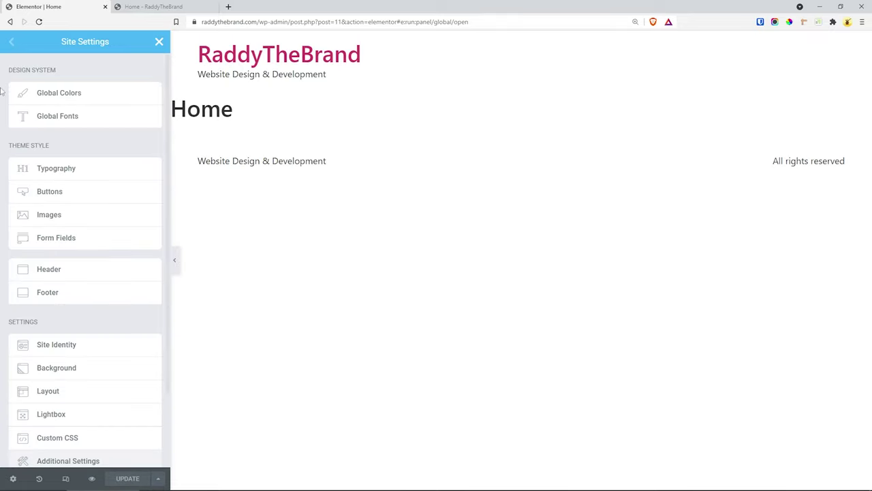
- In Global Fonts, set the Primary font family to Work Sans
click(73, 119)
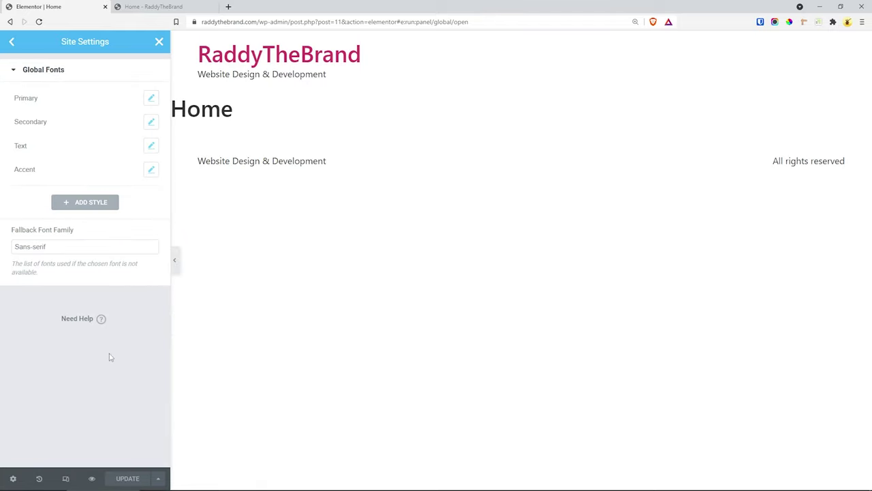
click(152, 99)
click(151, 99)
click(151, 98)
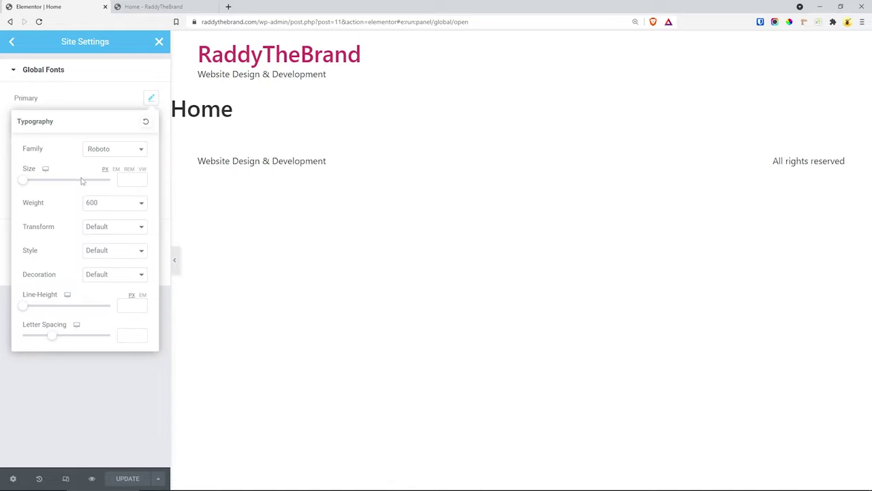
click(107, 153)
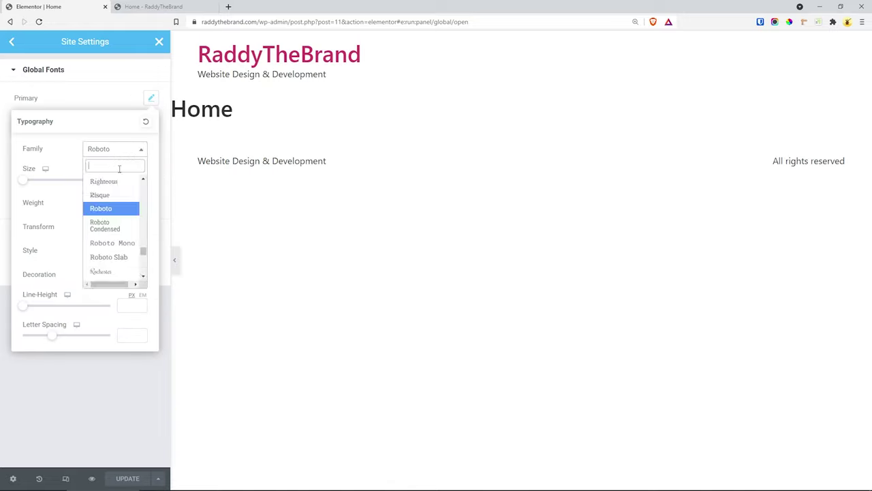
text(work)
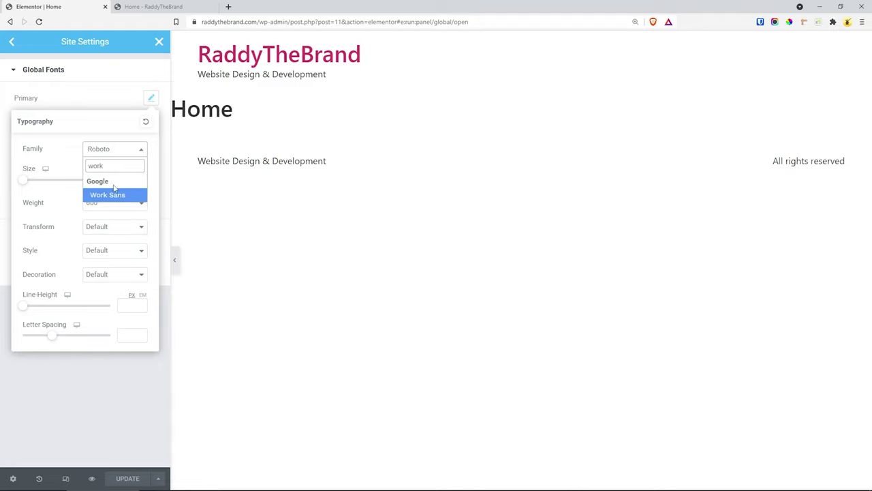
click(109, 195)
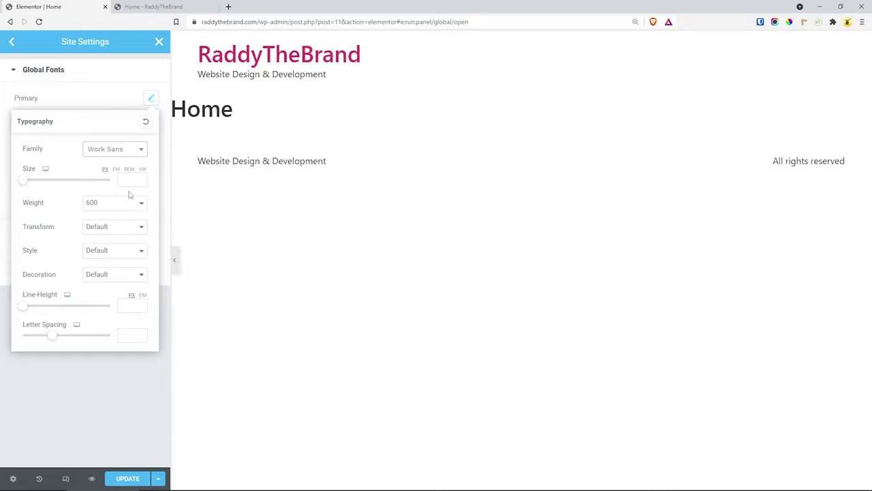
click(85, 79)
- Set the Secondary global font family to Open Sans
click(23, 76)
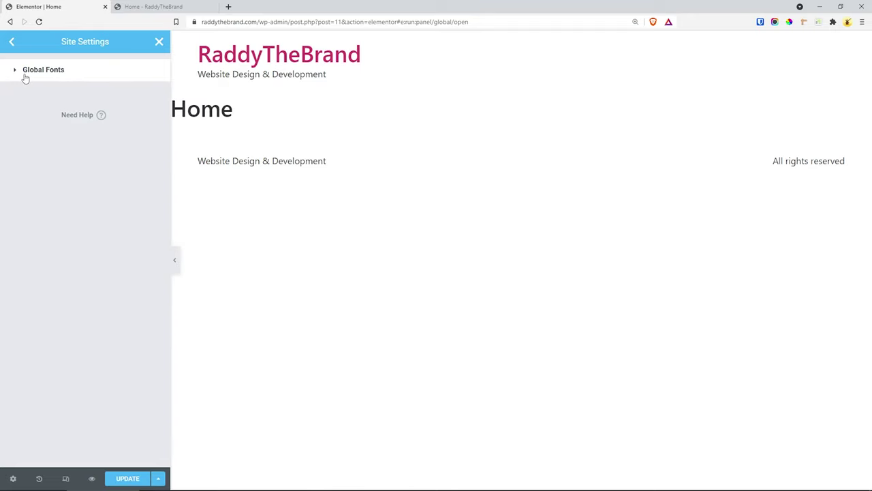
click(21, 78)
click(149, 122)
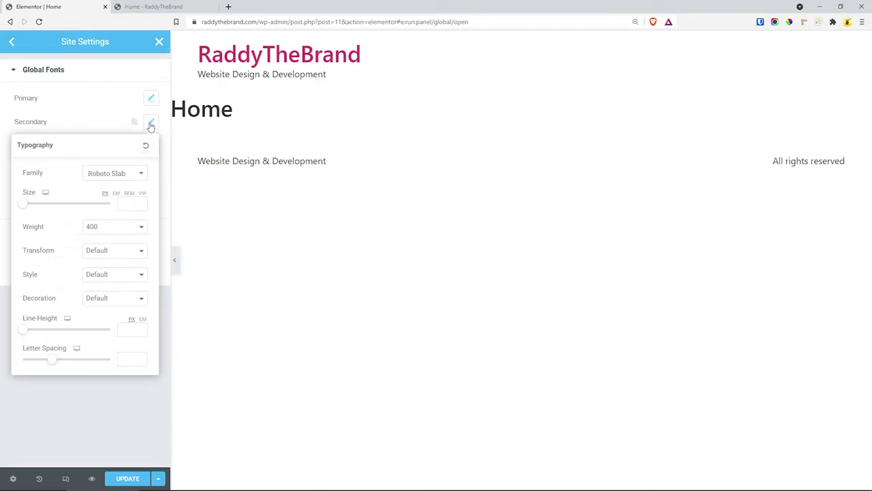
click(112, 174)
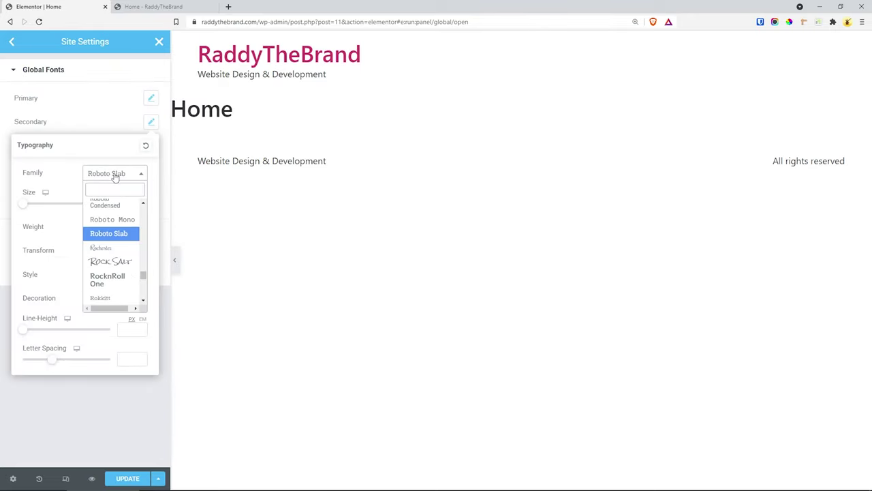
text(open)
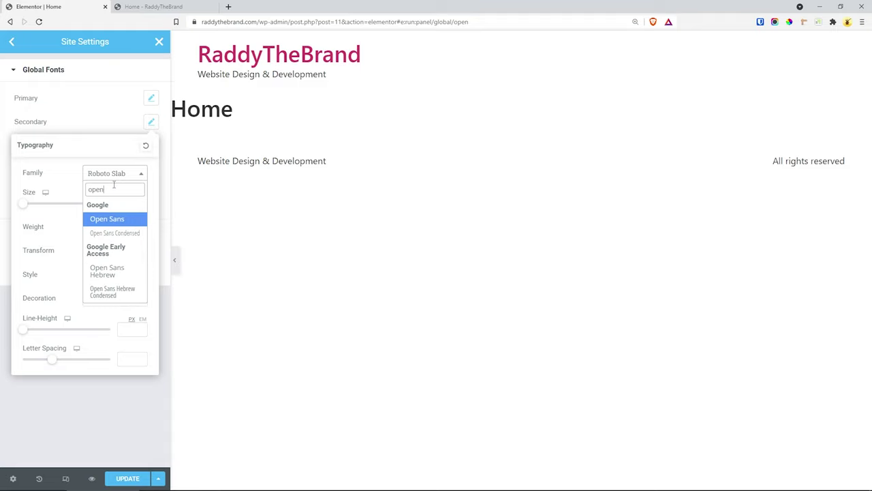
click(124, 221)
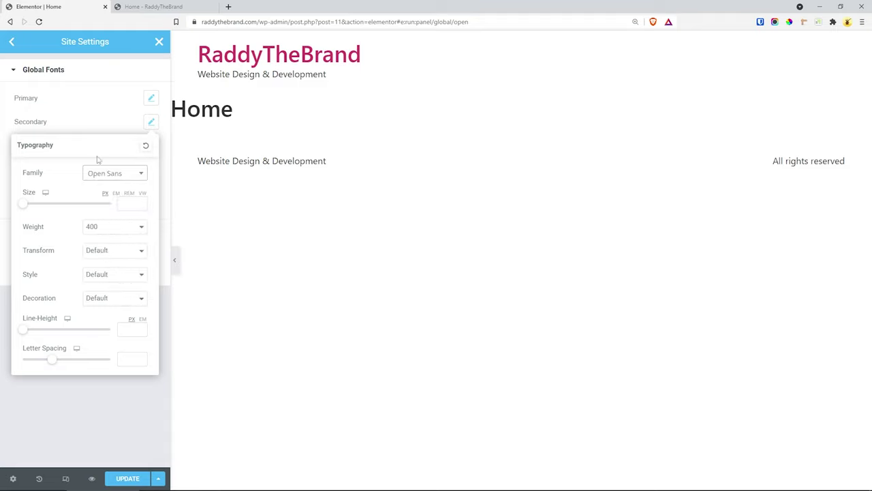
click(36, 127)
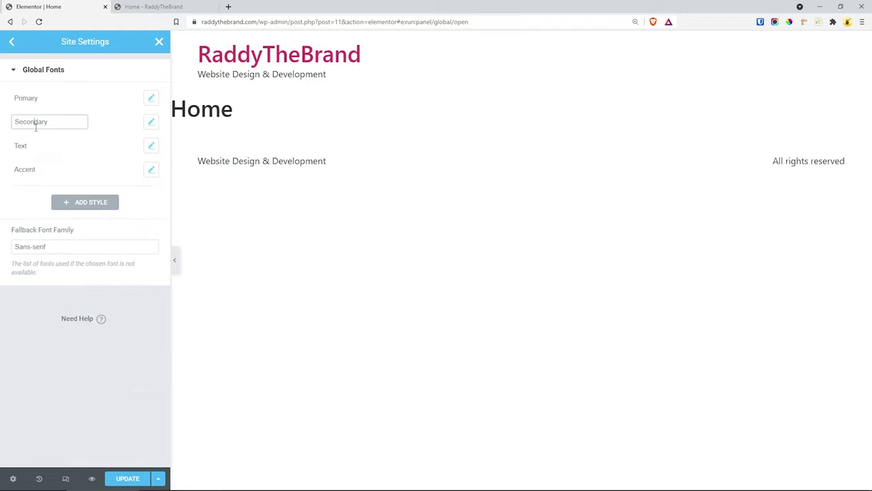
- Review the Text and Accent font options, save the global fonts and return to Site Settings
click(151, 146)
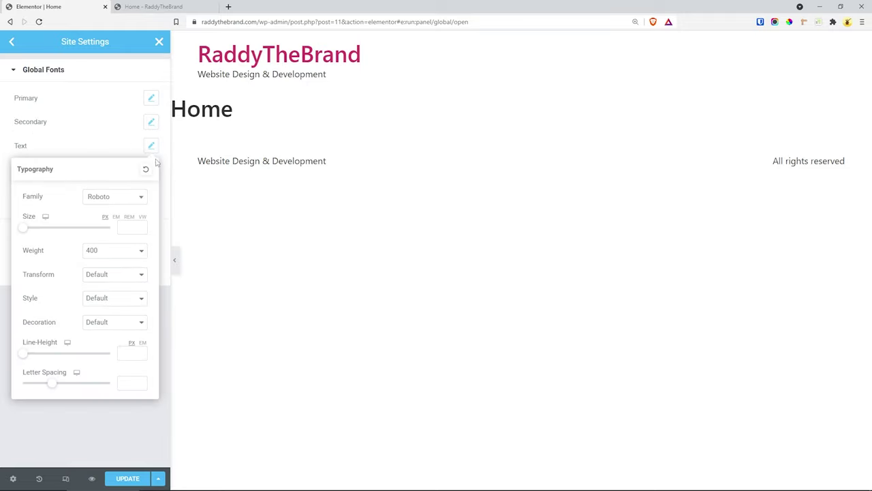
click(104, 199)
click(155, 174)
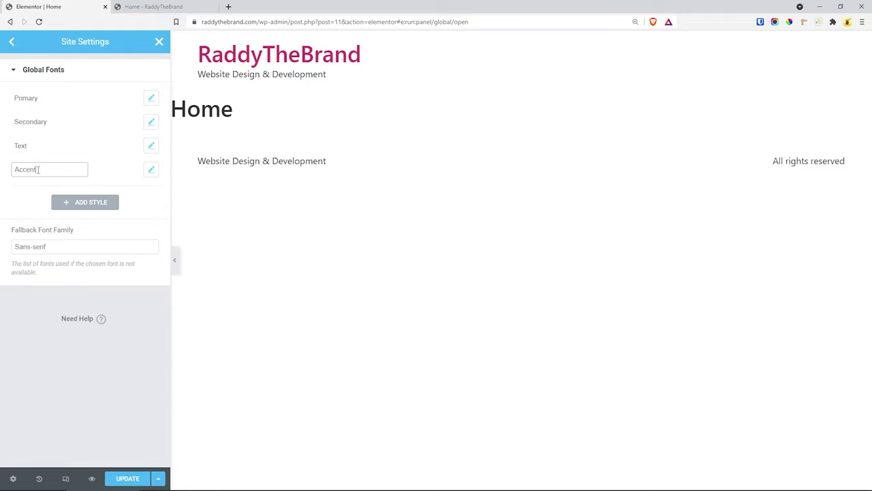
click(154, 174)
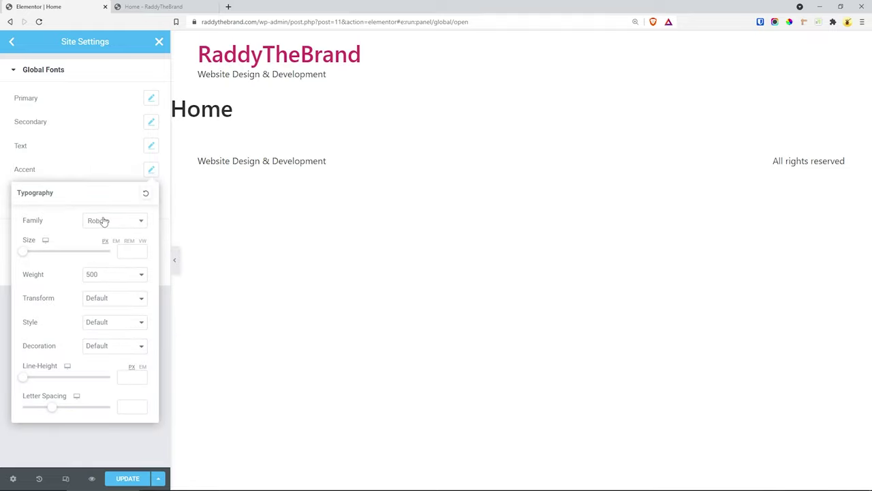
click(102, 222)
click(77, 405)
click(88, 443)
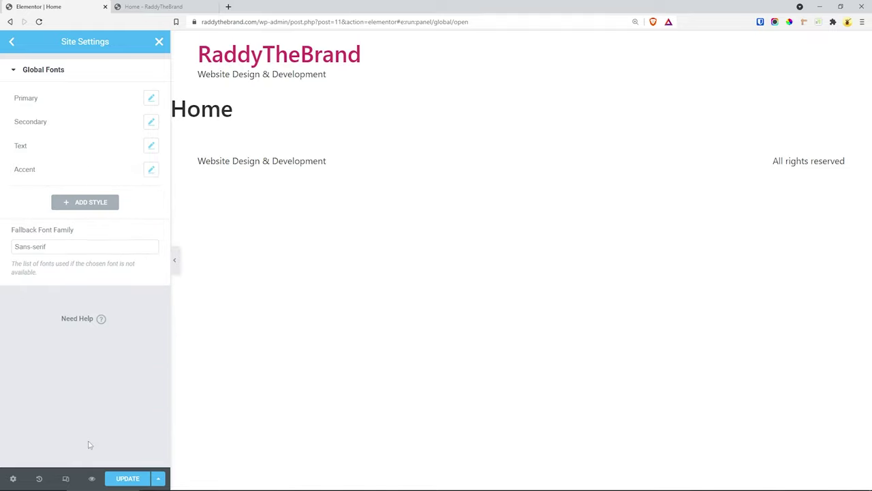
click(127, 478)
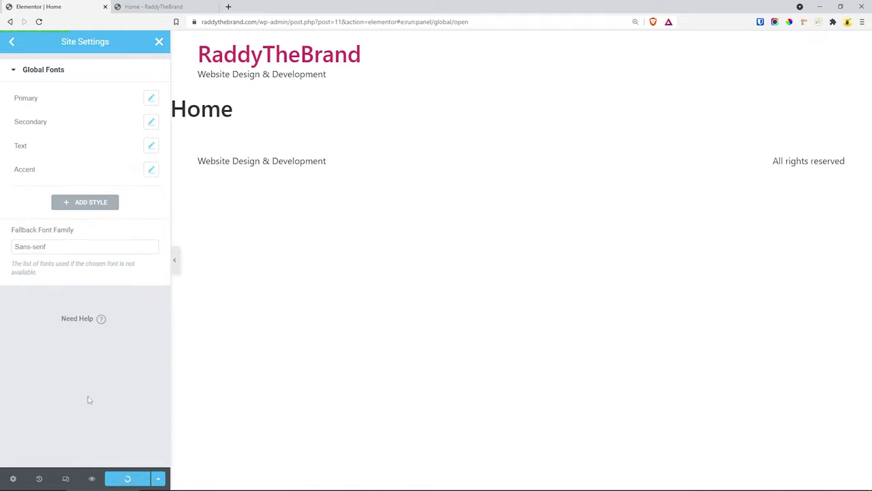
click(11, 43)
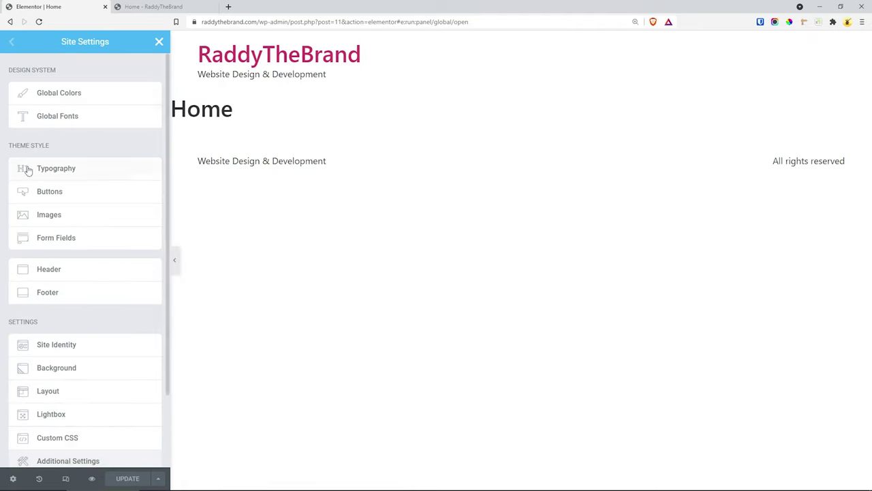
- Disable Elementor's default colours and default fonts in its settings page and save
click(57, 172)
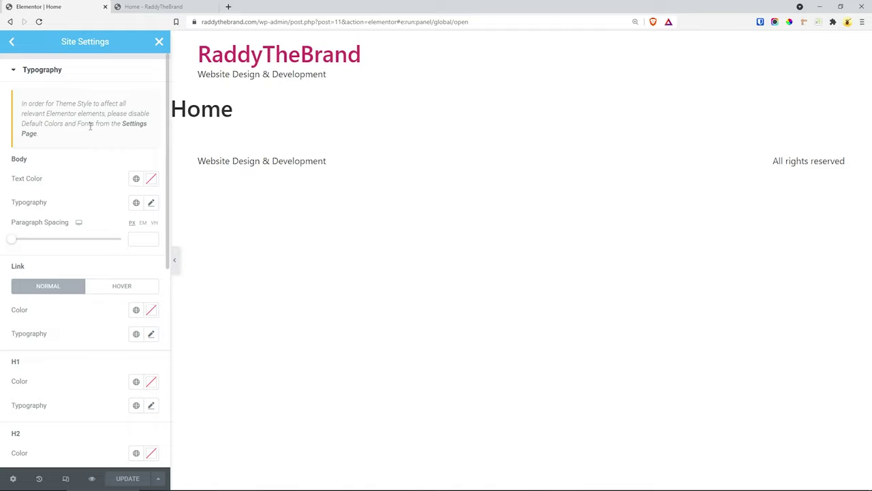
ctrl+click(133, 129)
click(146, 6)
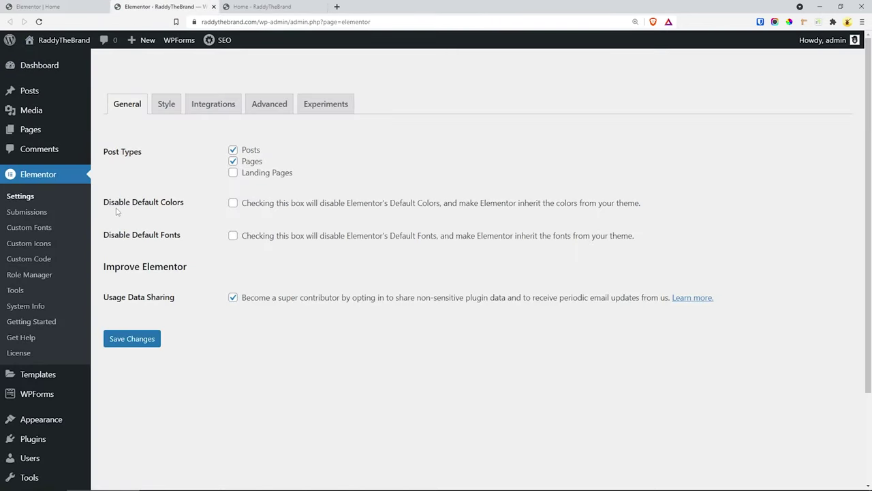
click(233, 203)
click(233, 236)
click(133, 339)
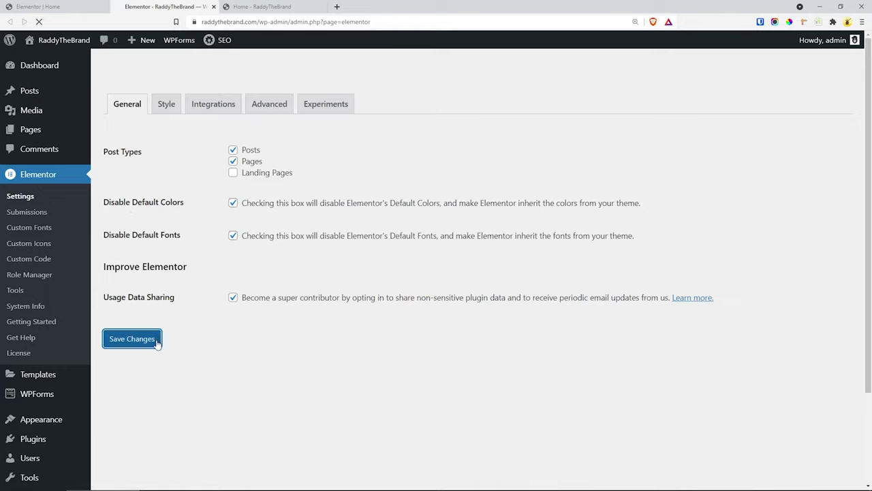
- Close the settings tab and reload the Home editor back to the Site Settings menu
click(214, 7)
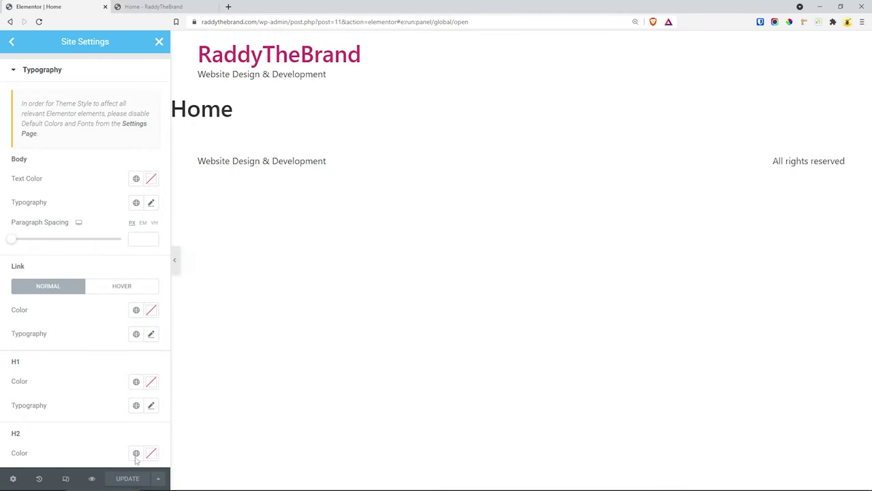
click(40, 22)
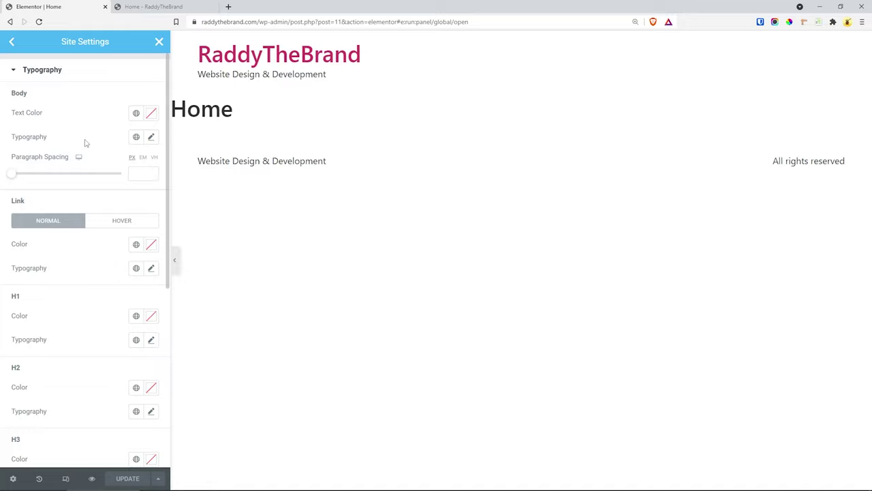
click(12, 42)
click(39, 21)
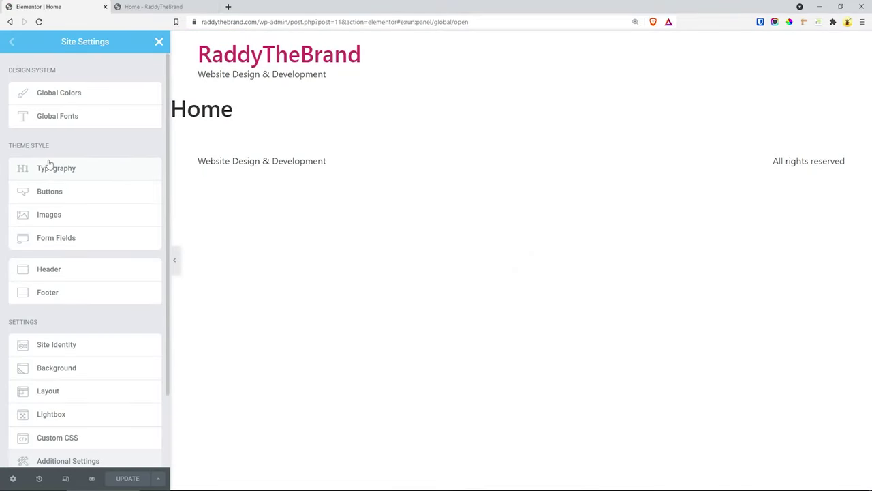
- Set body text colour and typography to the global Text style
click(54, 171)
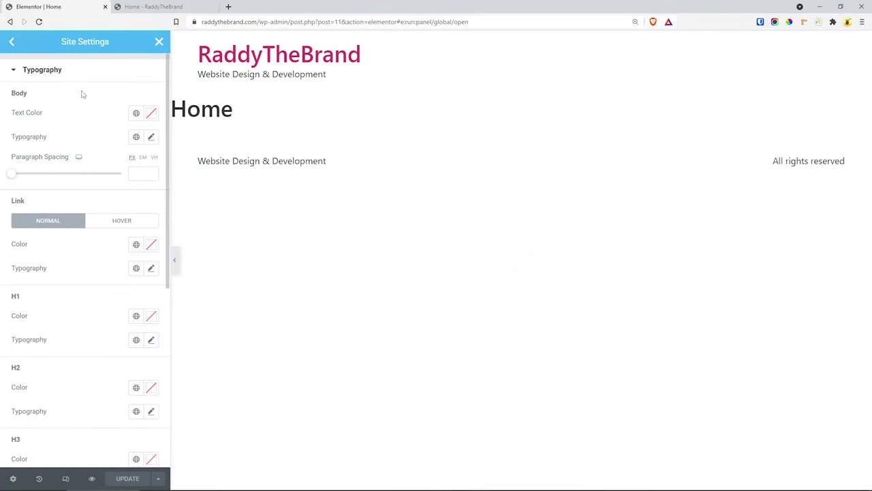
scroll(64, 347, down, 5)
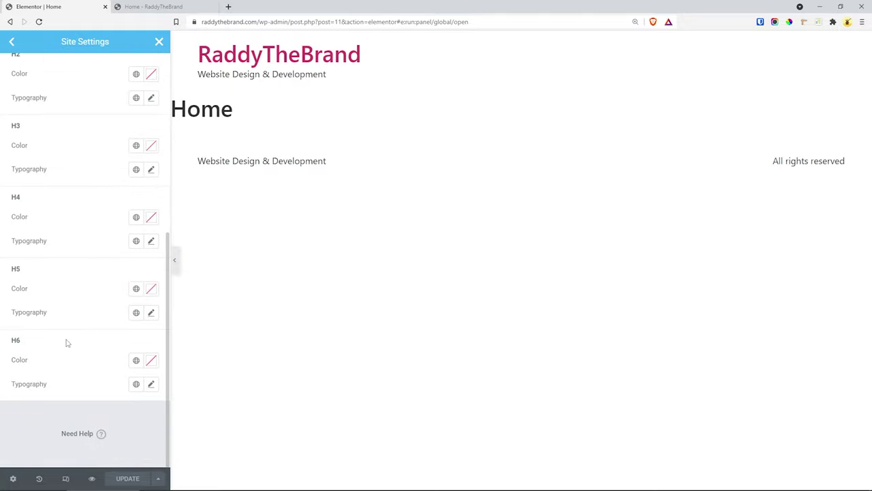
scroll(65, 344, up, 5)
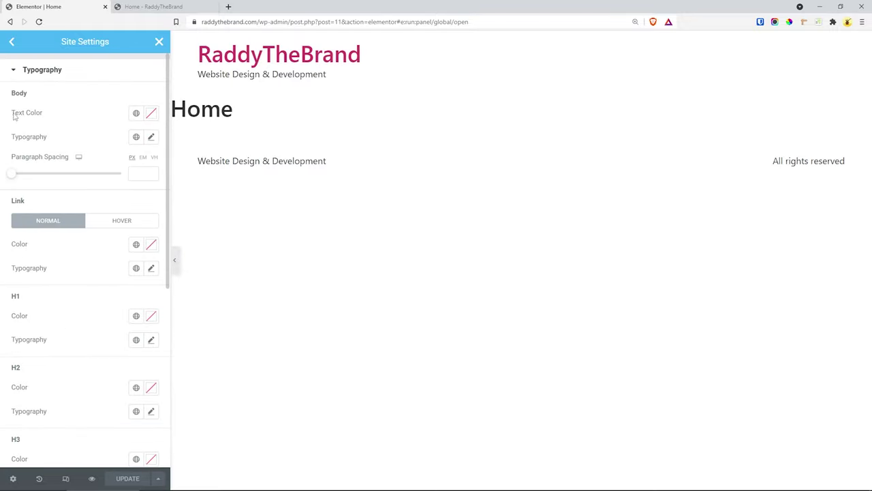
click(136, 115)
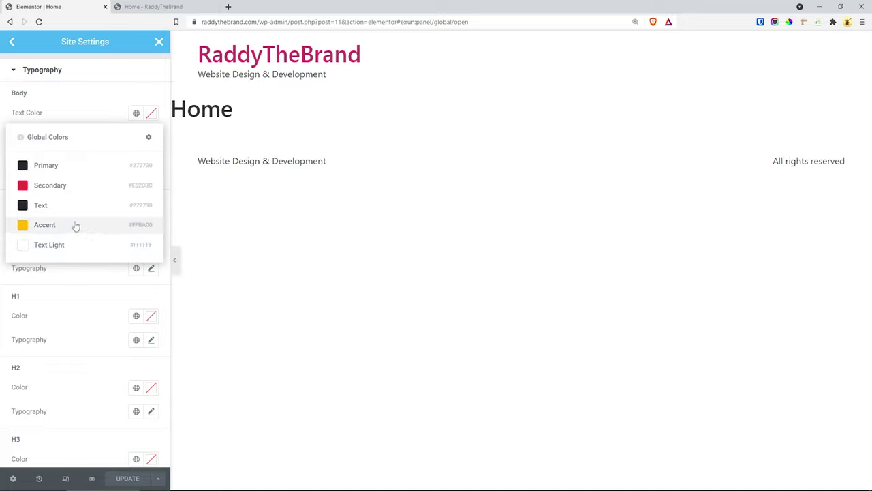
click(42, 205)
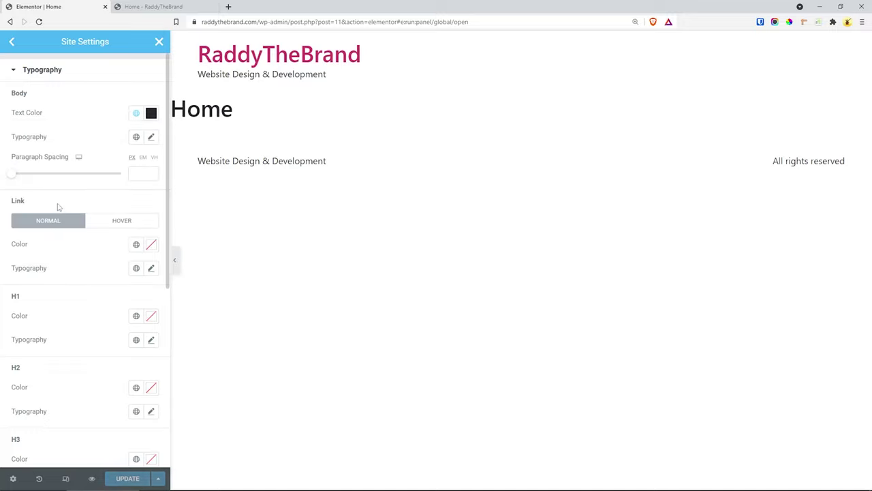
click(136, 137)
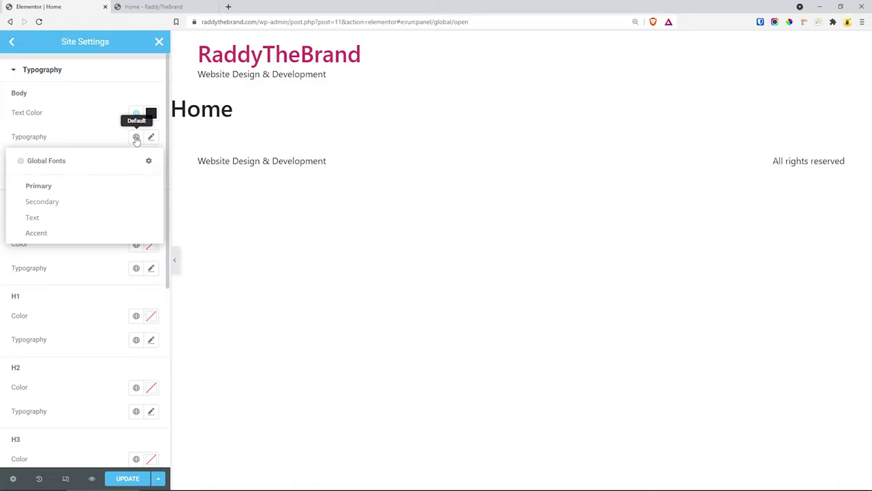
click(70, 220)
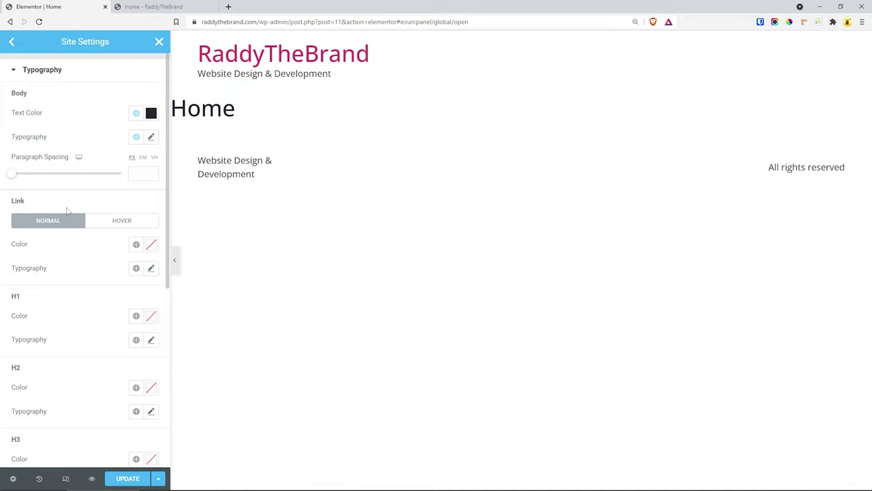
- Give links the global Text colour and font, with Underline decoration
scroll(106, 182, down, 1)
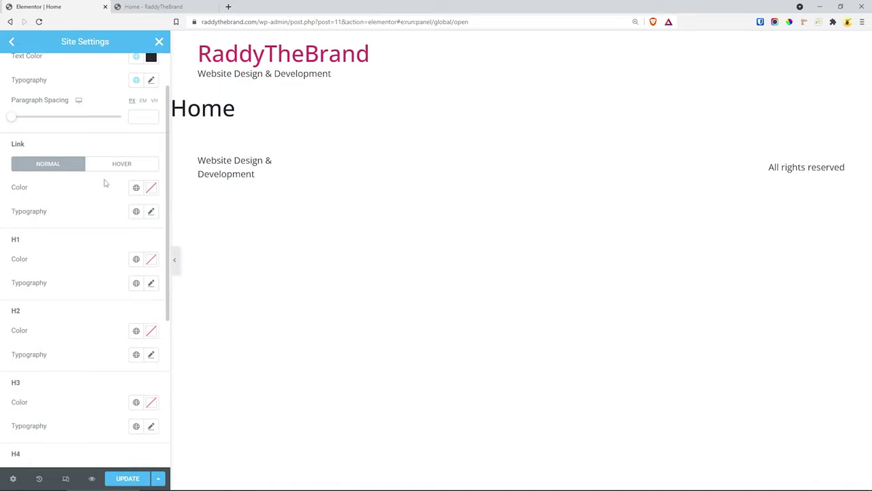
scroll(97, 176, down, 1)
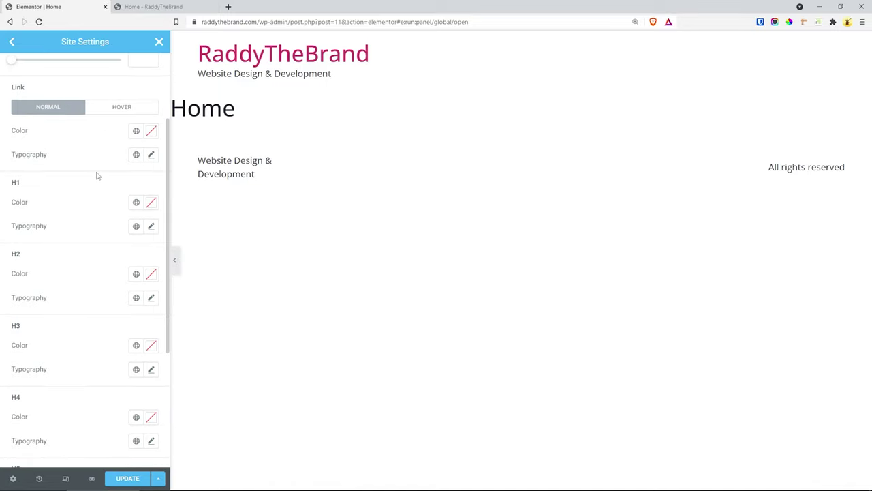
click(136, 130)
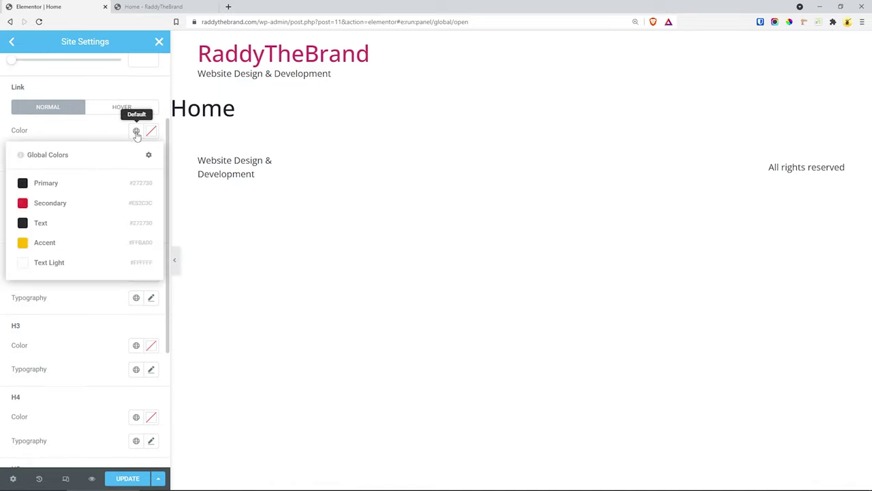
click(42, 223)
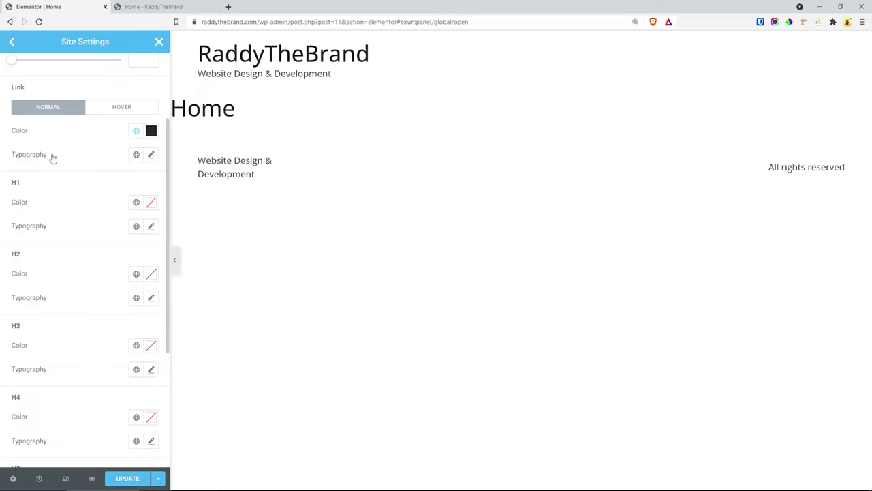
click(136, 155)
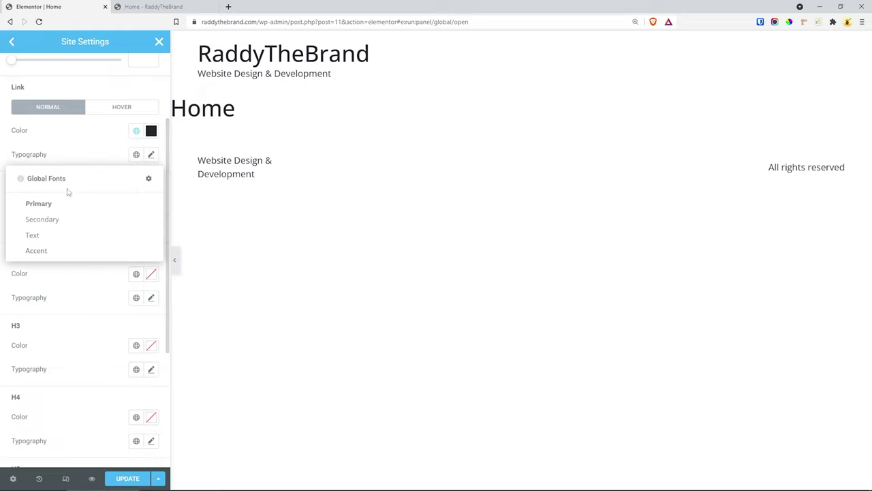
click(66, 235)
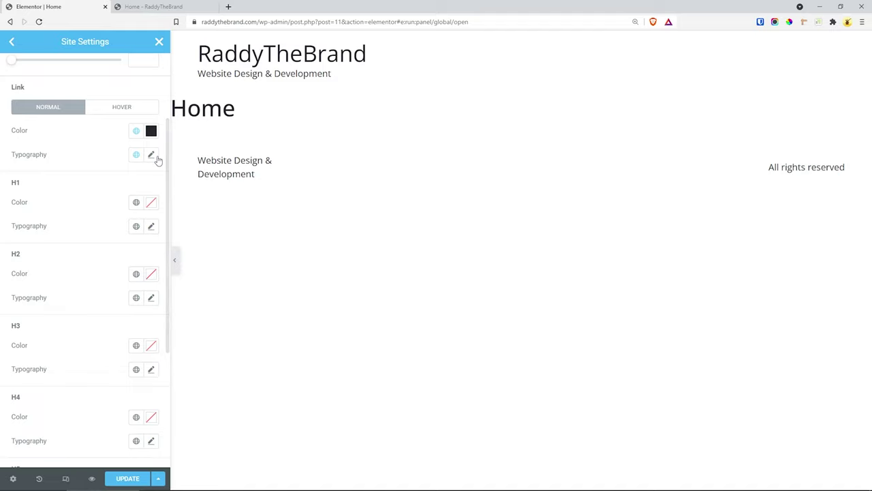
click(151, 154)
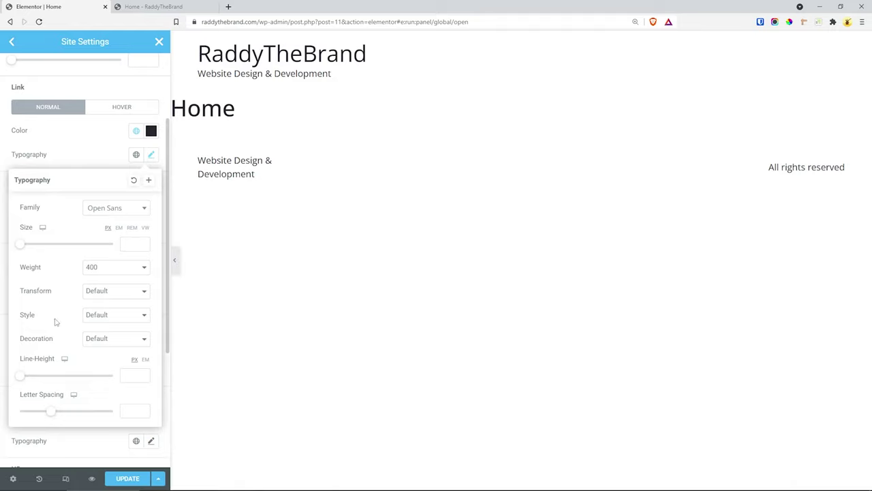
click(121, 340)
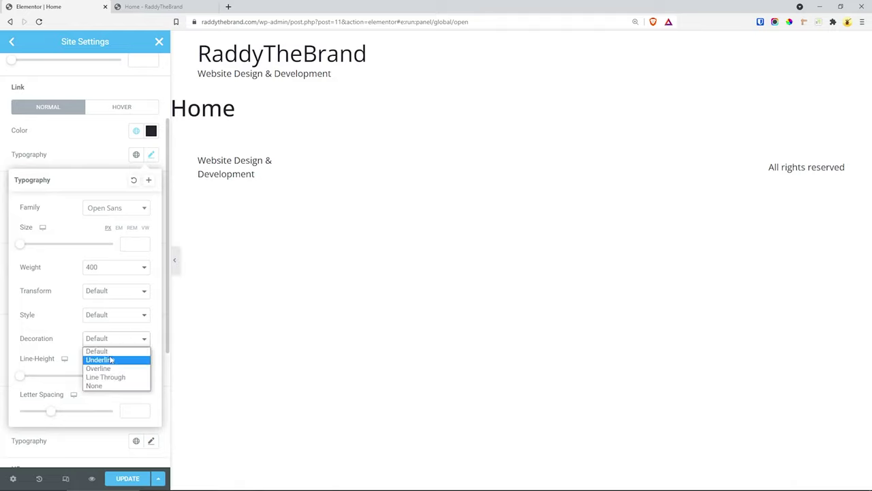
click(111, 359)
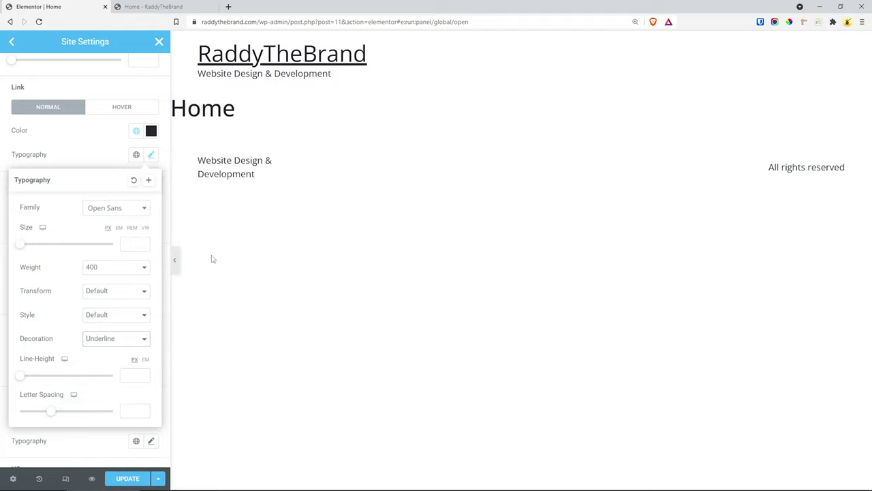
click(93, 159)
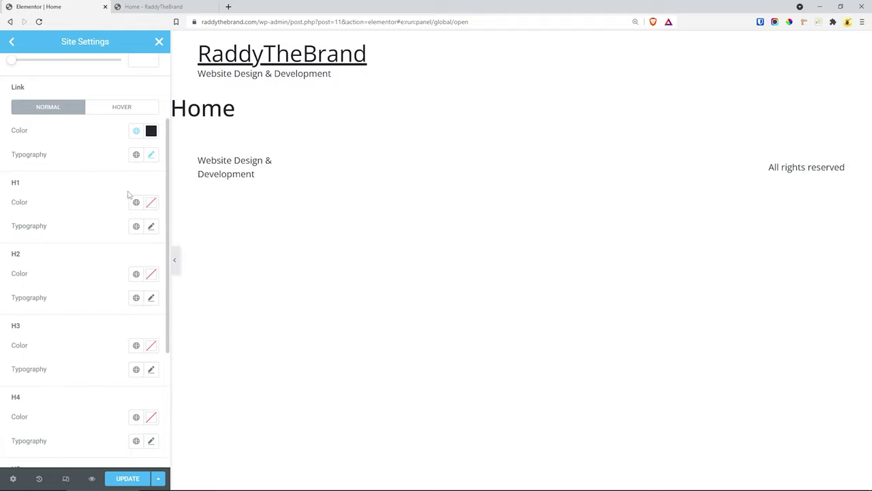
- Set H1 through H6 heading colours to the global Primary colour and save
scroll(127, 195, down, 1)
click(136, 146)
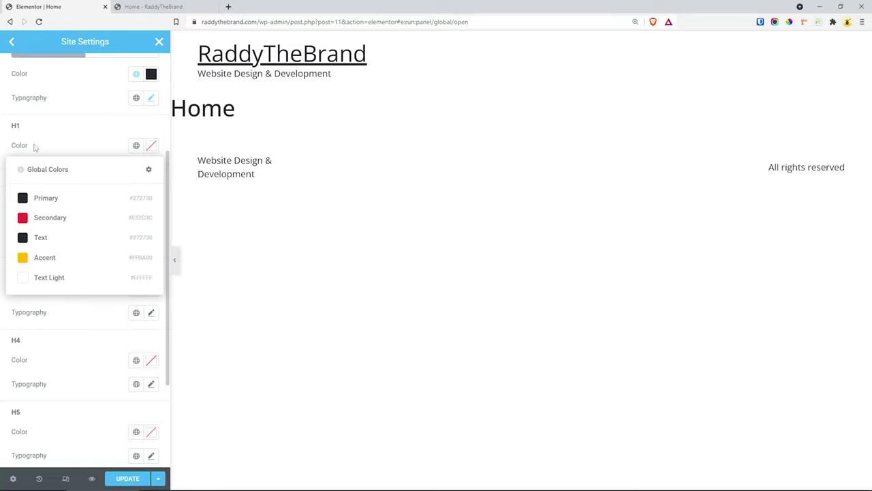
click(60, 201)
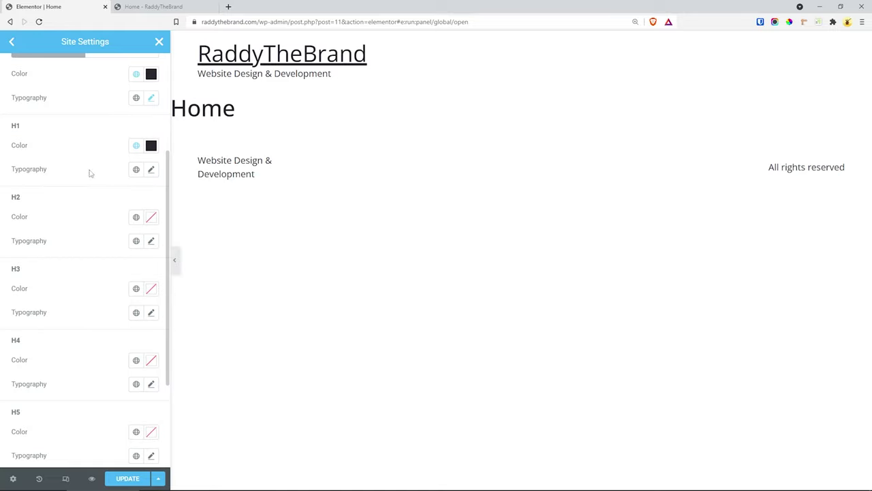
click(136, 169)
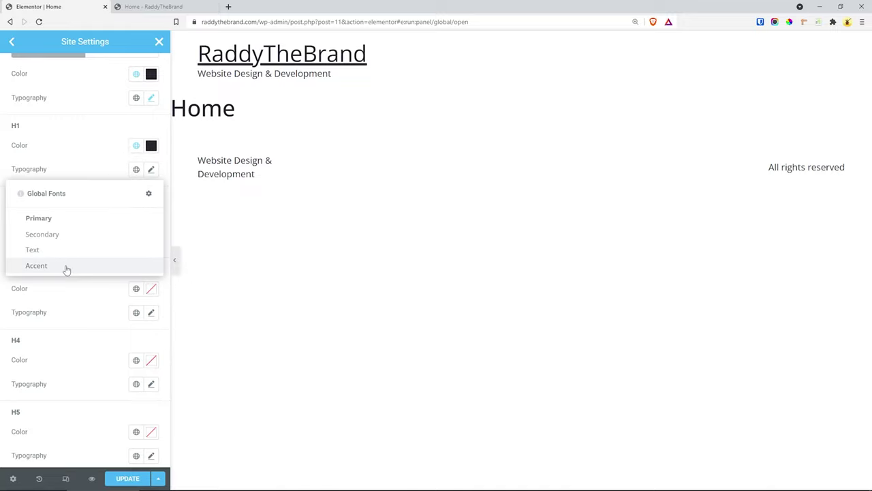
click(109, 167)
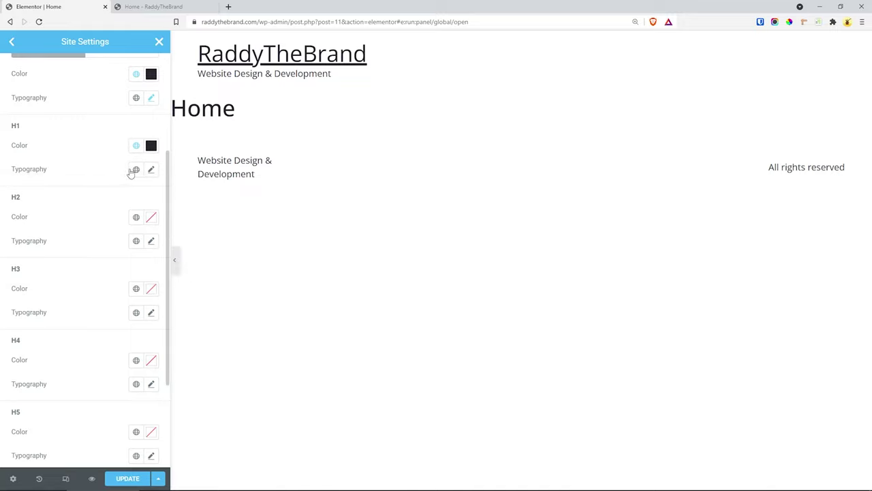
scroll(72, 171, down, 1)
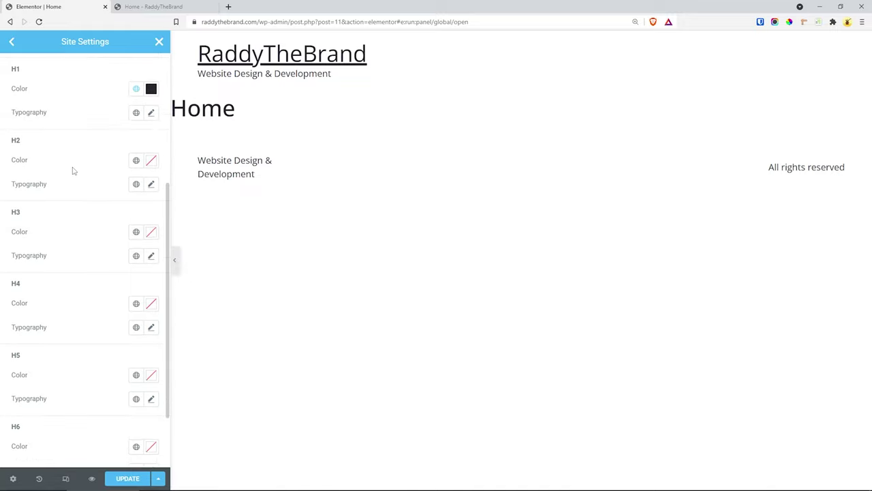
click(137, 160)
click(56, 210)
scroll(75, 182, down, 1)
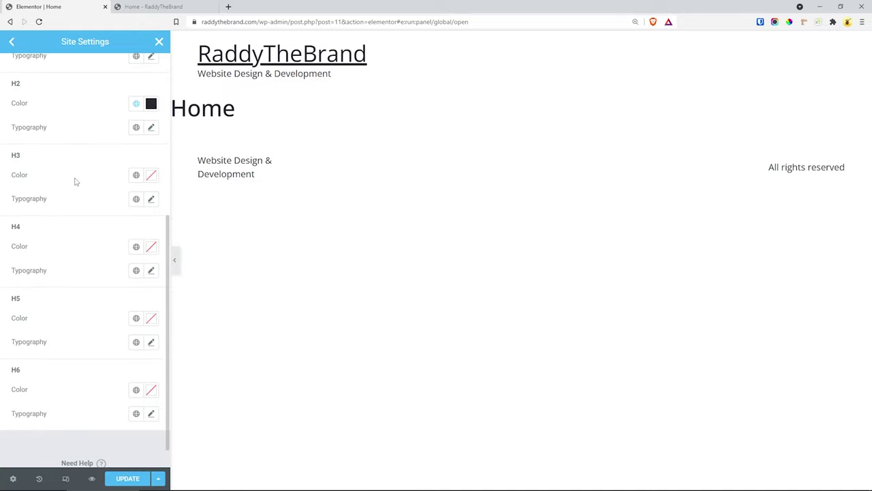
click(136, 175)
click(74, 226)
scroll(77, 213, down, 1)
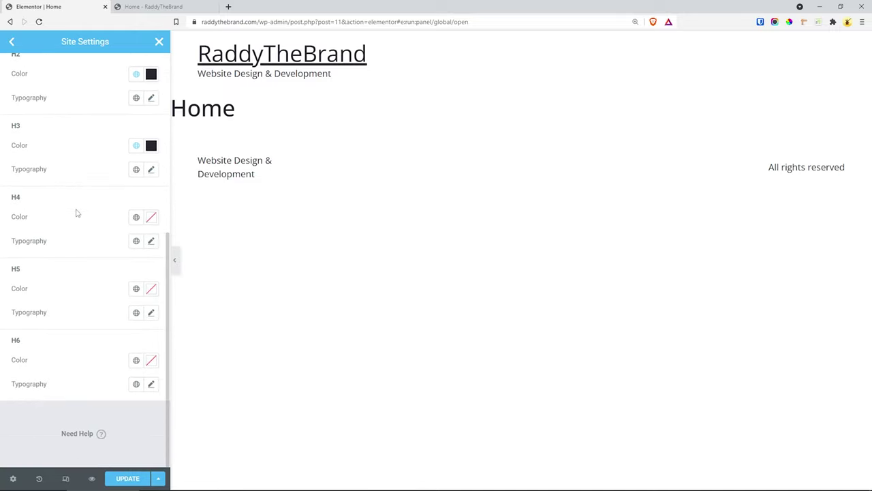
click(136, 216)
click(89, 268)
click(135, 289)
click(87, 341)
click(134, 360)
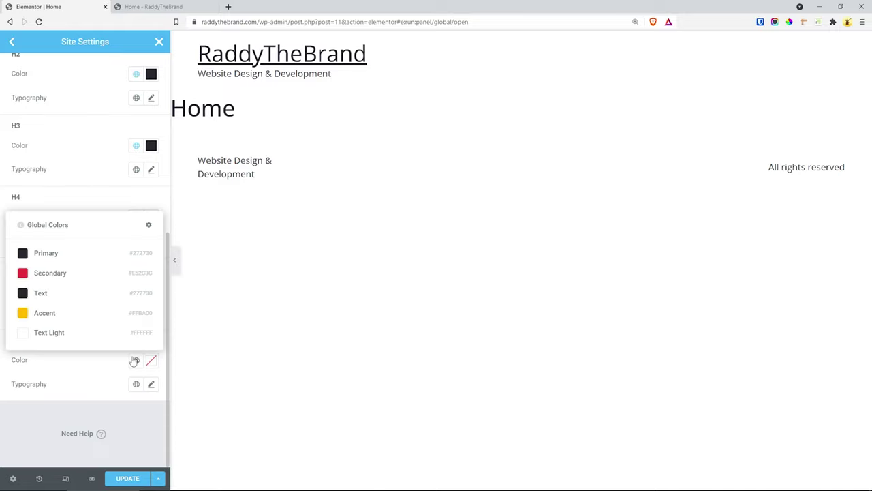
click(55, 255)
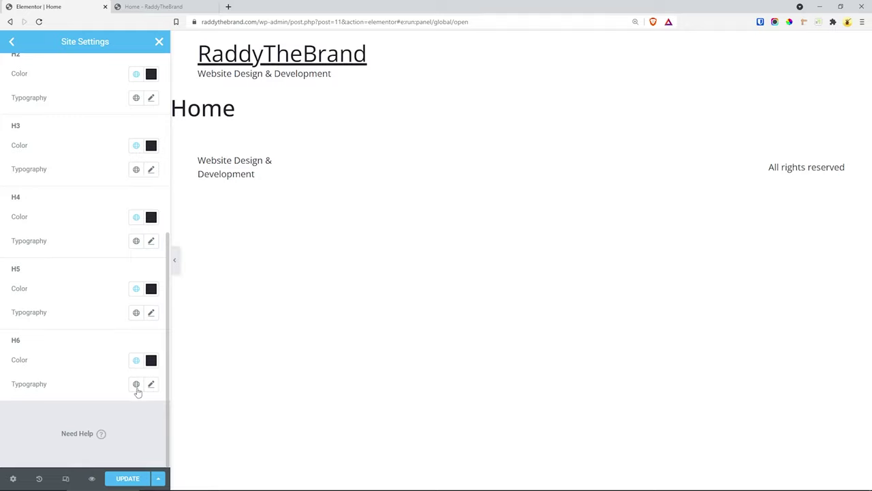
click(127, 479)
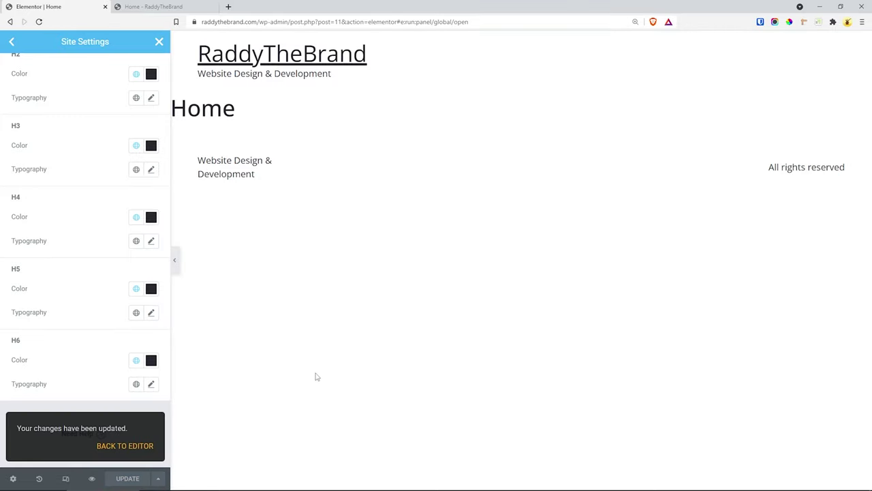
- Apply the Primary global font to H1, H3, H5 and H6 typography and save
scroll(107, 333, up, 4)
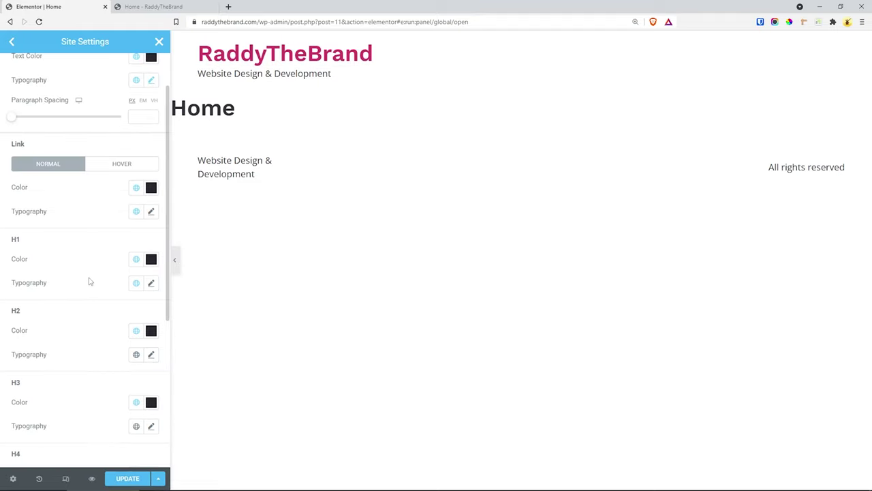
click(137, 211)
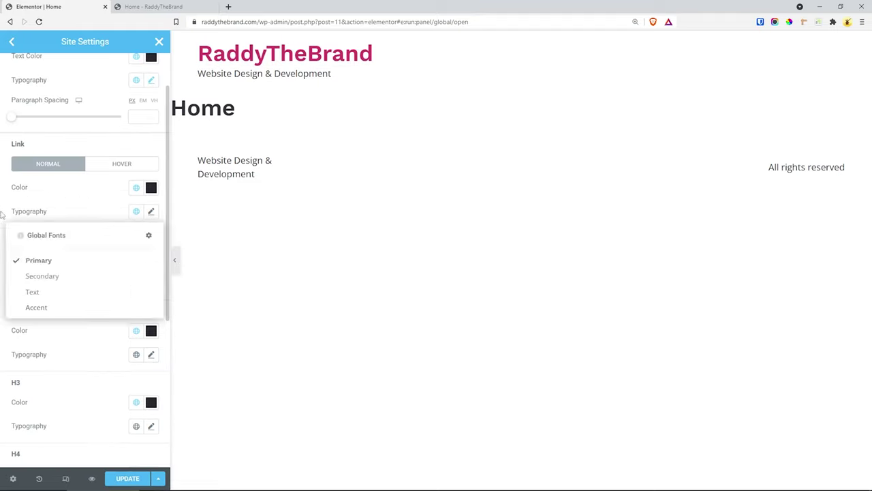
click(41, 263)
scroll(83, 238, down, 1)
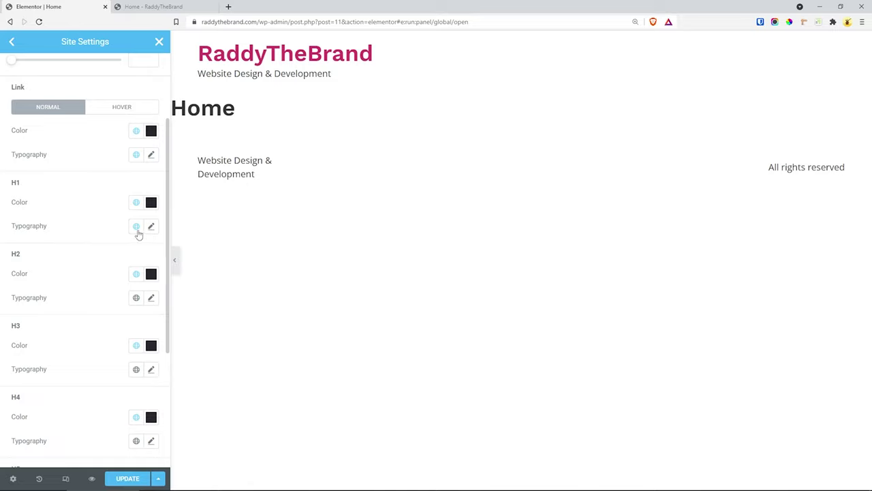
click(137, 232)
click(66, 278)
scroll(102, 265, down, 2)
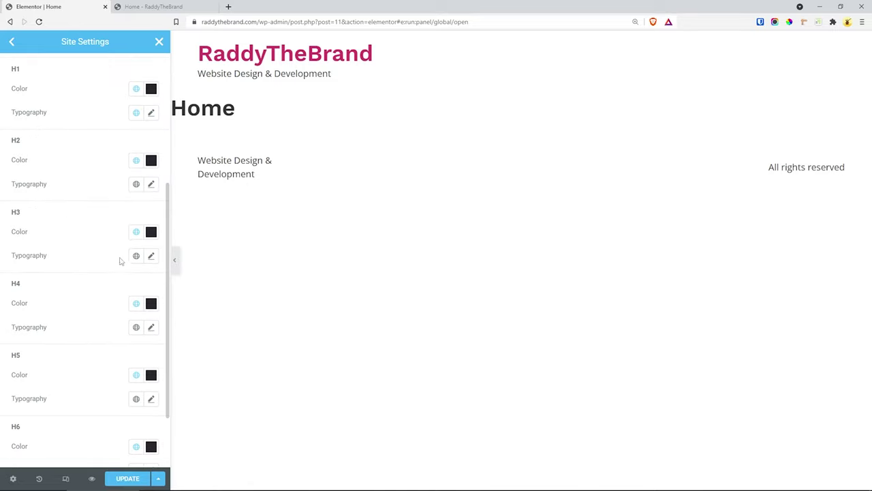
click(136, 256)
click(73, 306)
scroll(134, 270, down, 2)
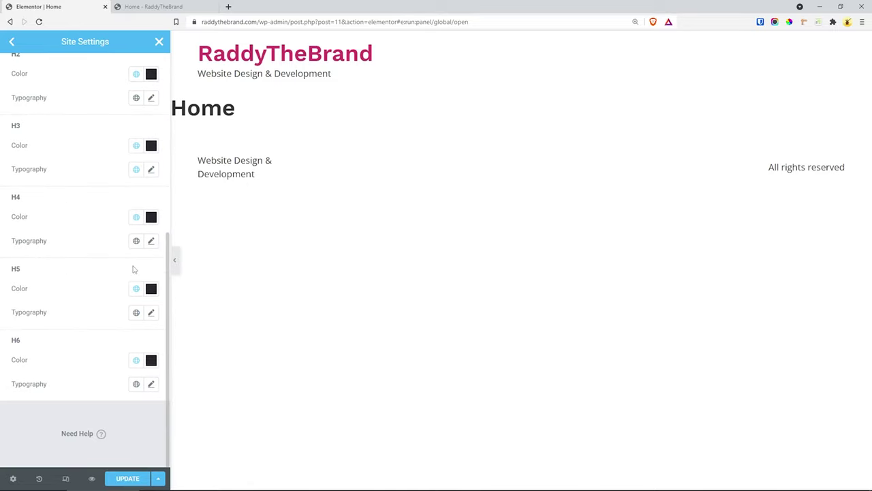
click(136, 313)
click(71, 361)
click(136, 384)
click(63, 317)
click(127, 479)
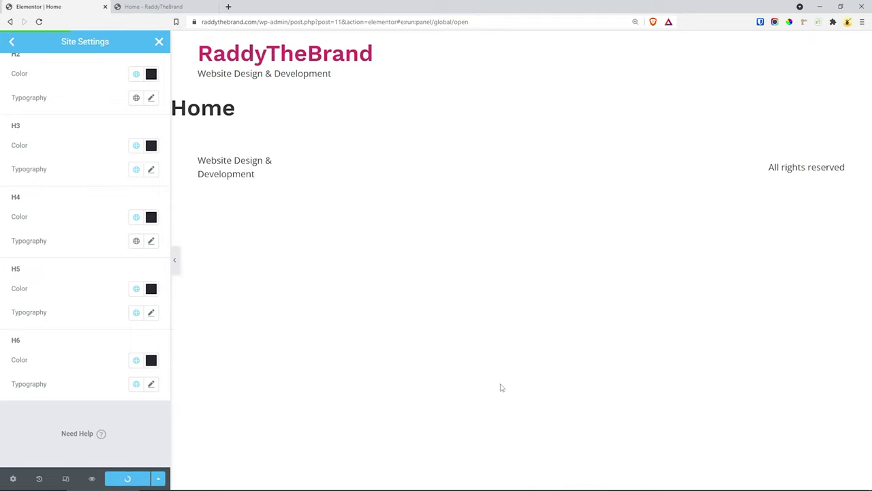
click(12, 42)
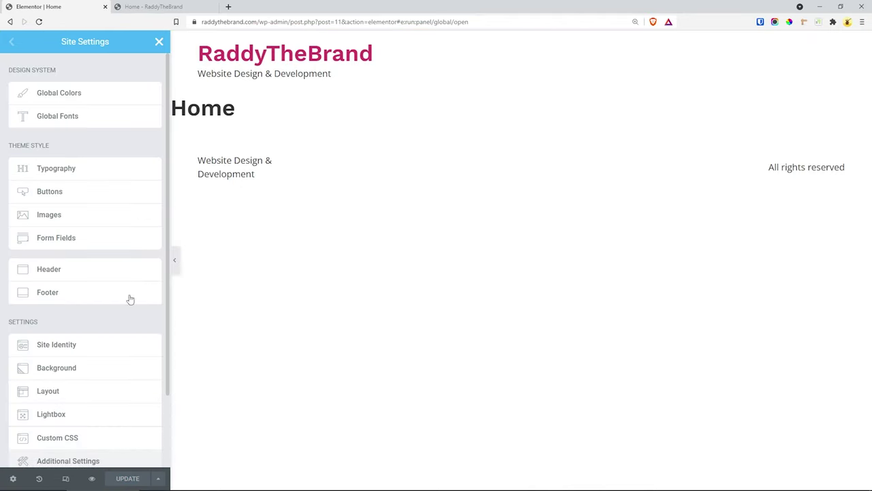
- Reload the live Home page to check the new styling, then open it in Elementor
click(58, 193)
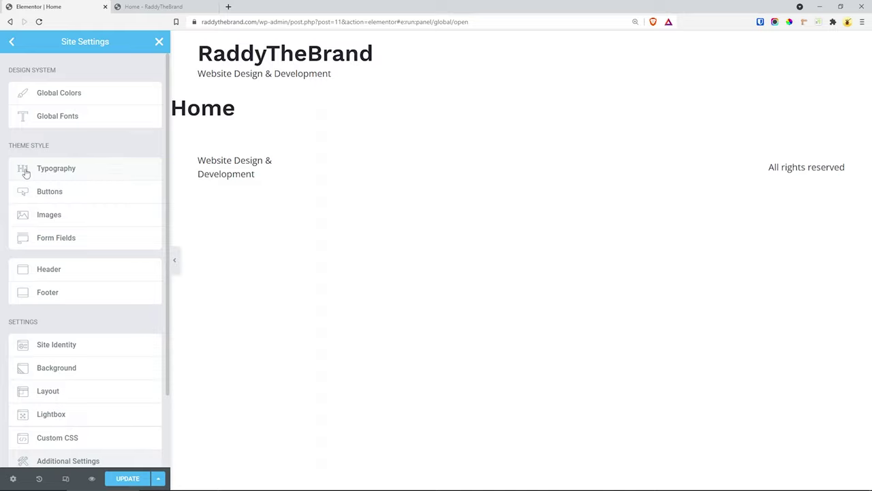
click(153, 7)
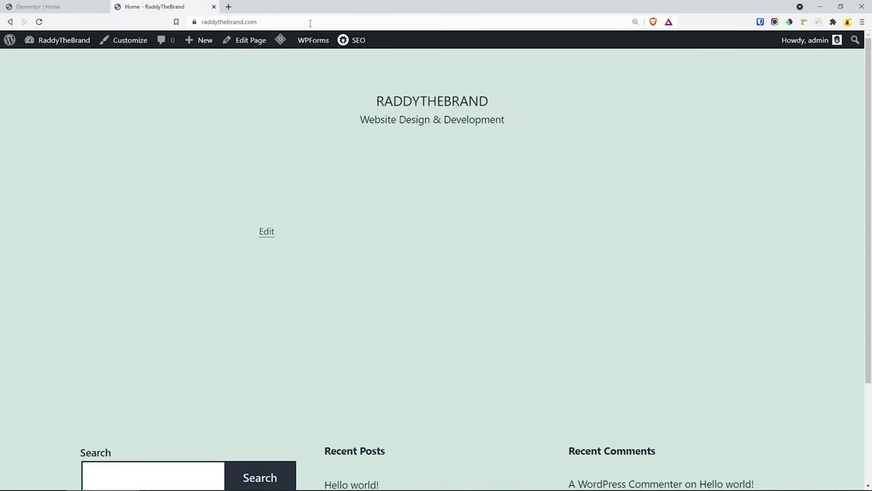
key(F5)
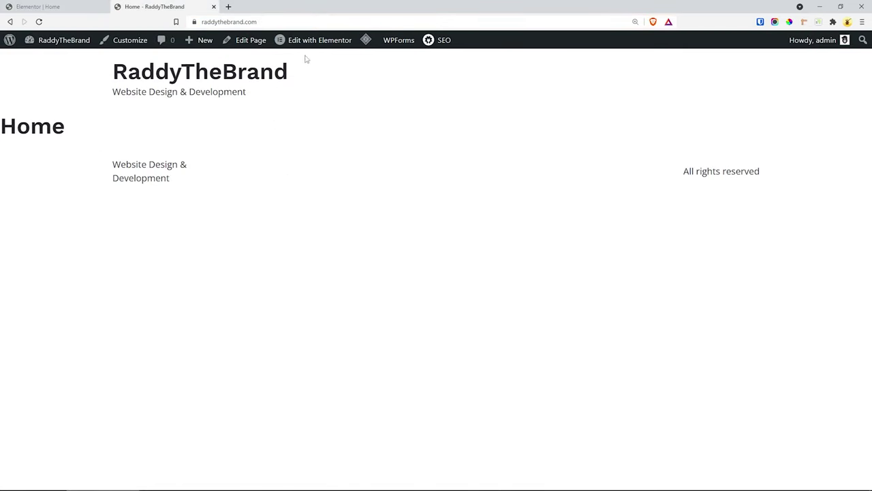
click(316, 41)
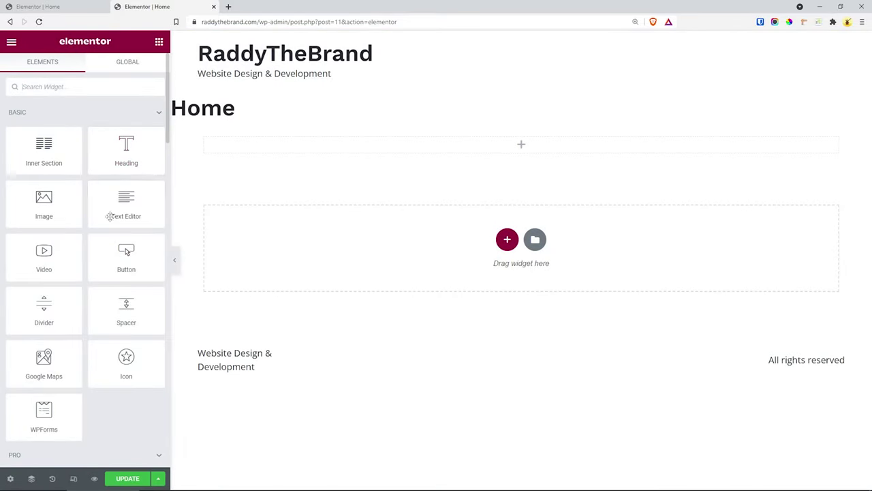
- Add a Heading widget titled '#1 Heading' with the H1 tag
drag(111, 146, 351, 150)
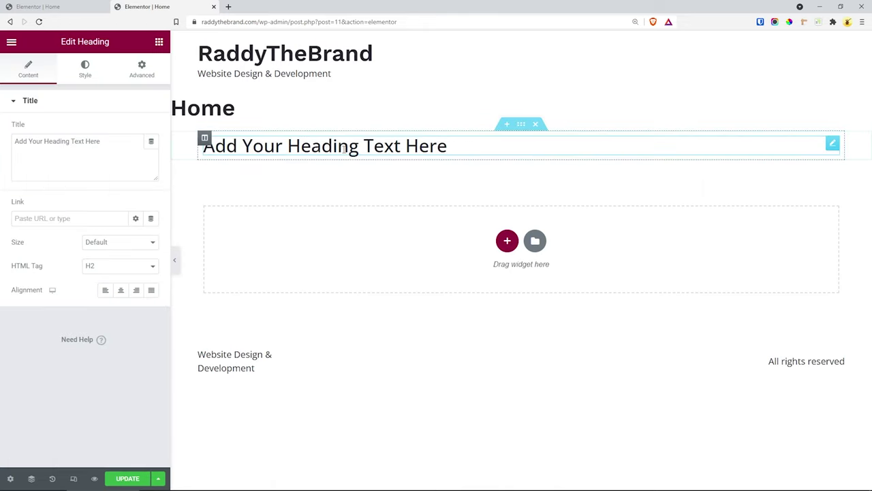
click(88, 267)
click(96, 279)
drag(120, 141, 4, 160)
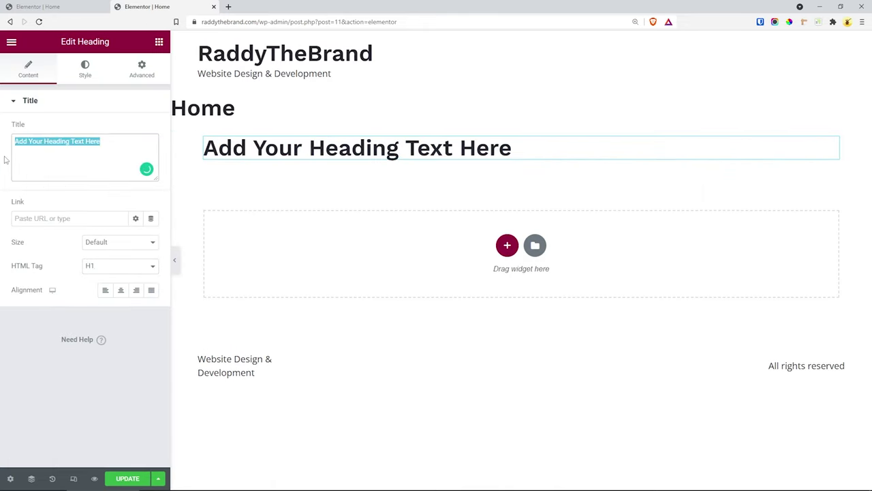
text(#h1)
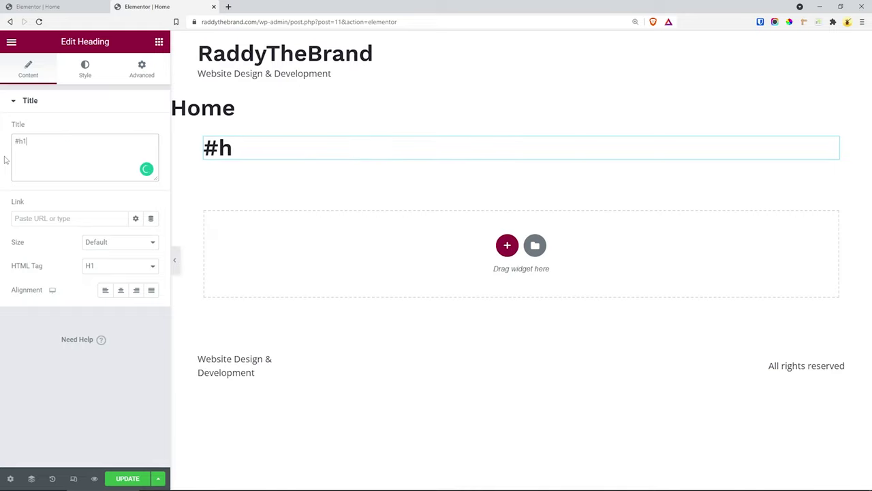
key(BackSpace)
key(BackSpace)
text(1 Heading)
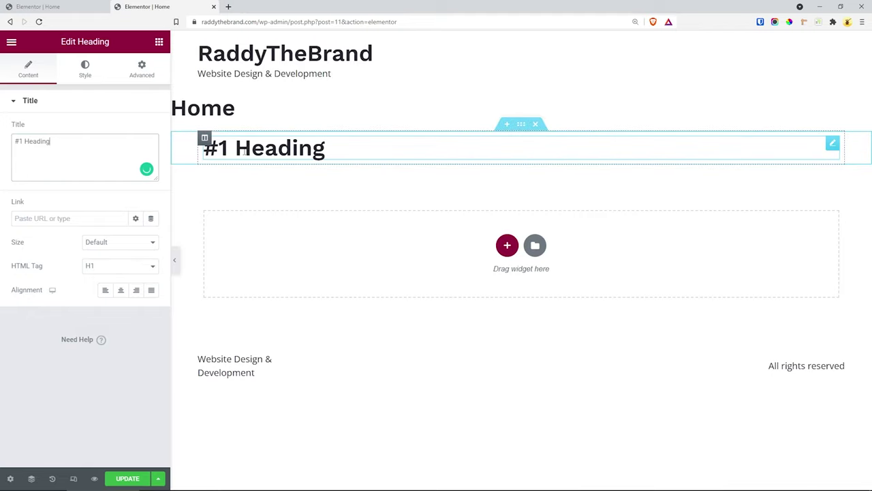
- Duplicate it into '#2 Heading' with the H2 tag
right_click(244, 155)
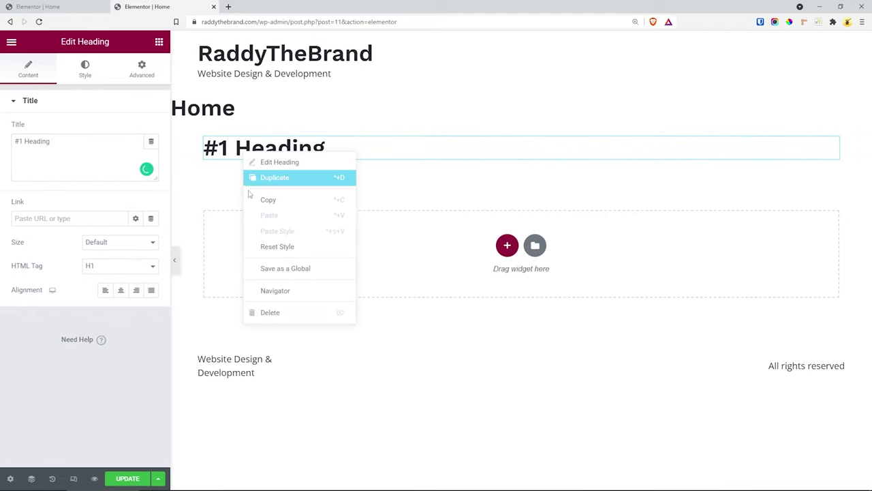
click(283, 180)
click(24, 144)
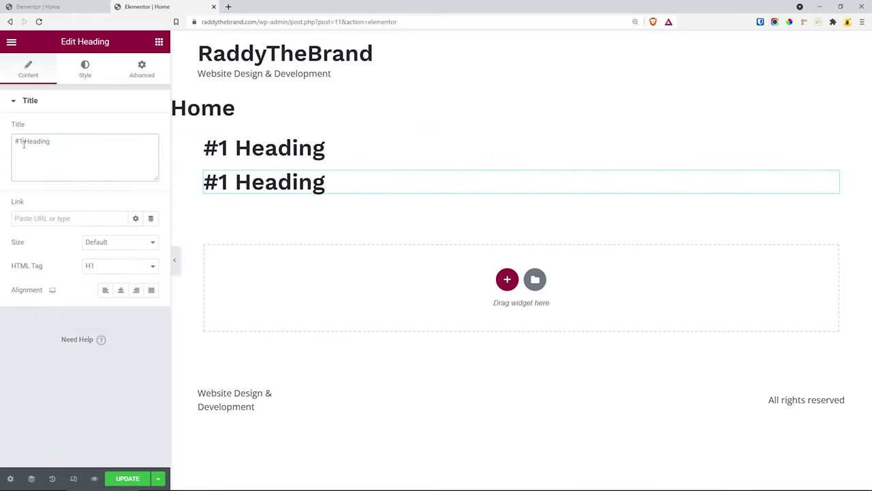
key(BackSpace)
text(2)
click(92, 267)
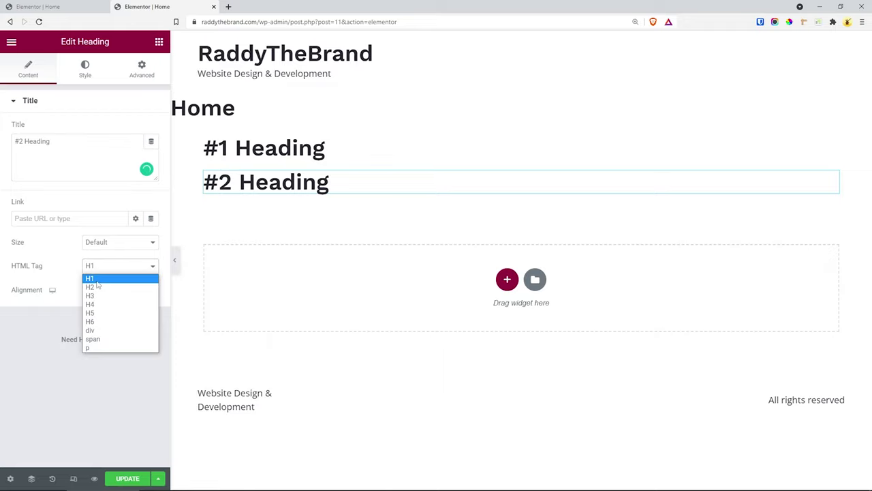
click(93, 287)
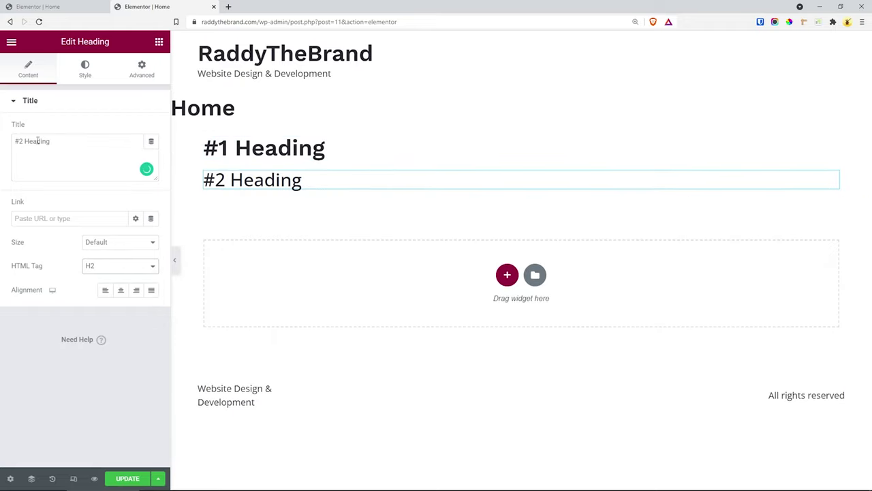
- Duplicate it into '#3 Heading' with the H3 tag
right_click(274, 182)
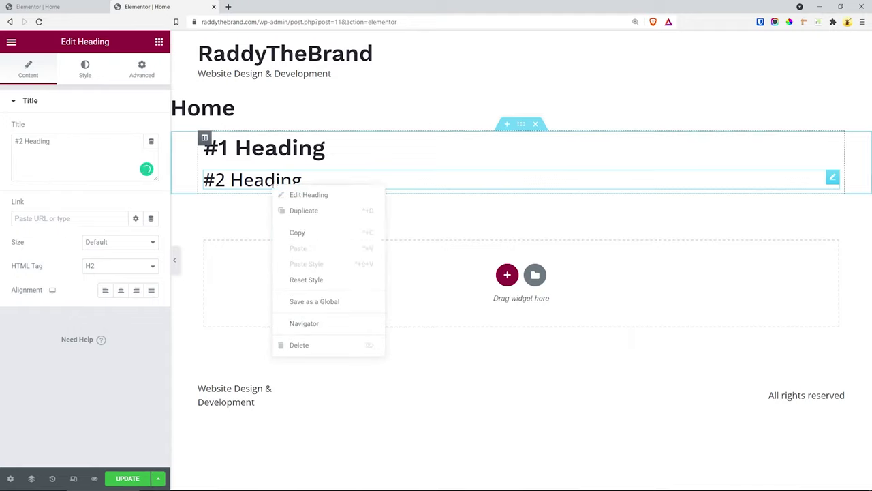
click(308, 213)
click(25, 141)
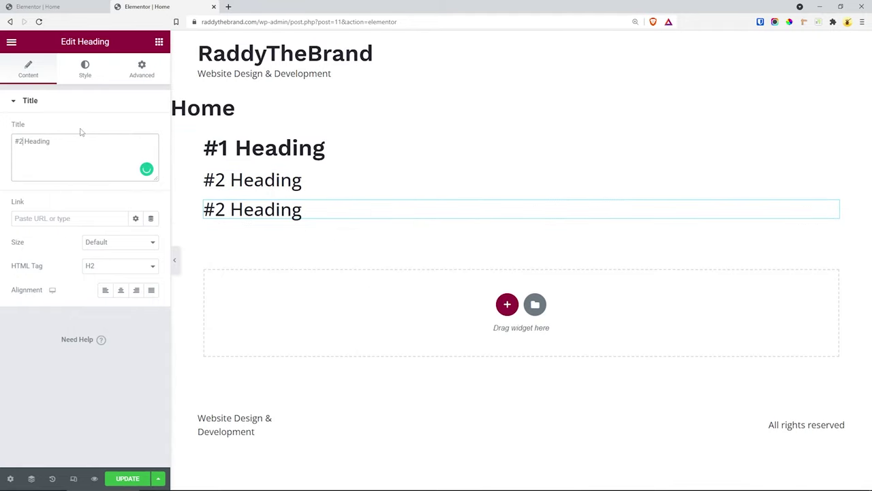
key(BackSpace)
text(3)
click(98, 271)
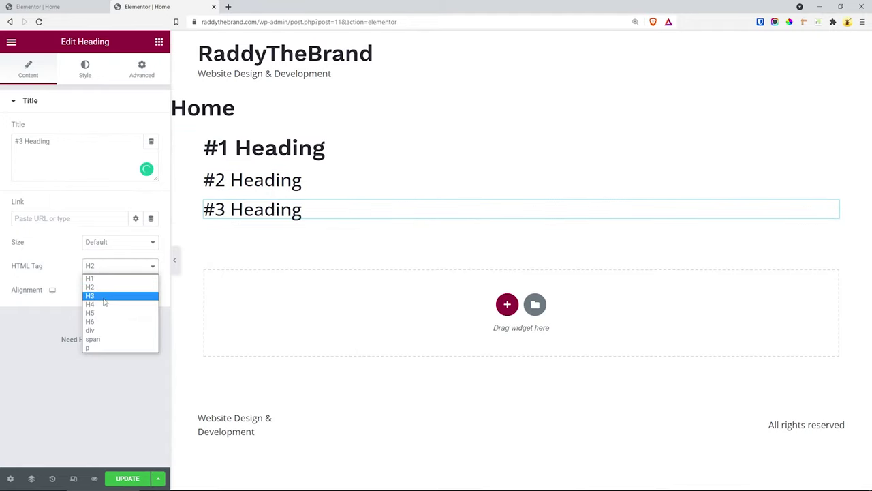
click(105, 296)
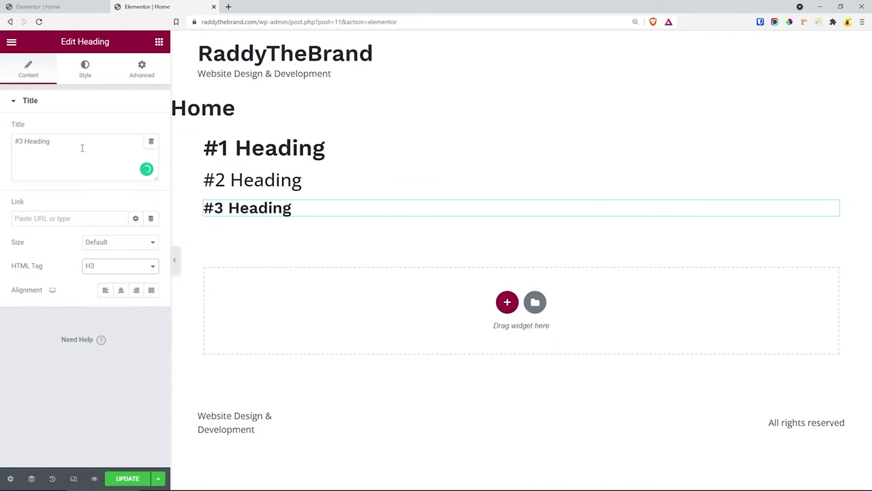
- Duplicate it into '#4 Heading' with the H4 tag
right_click(298, 210)
click(329, 232)
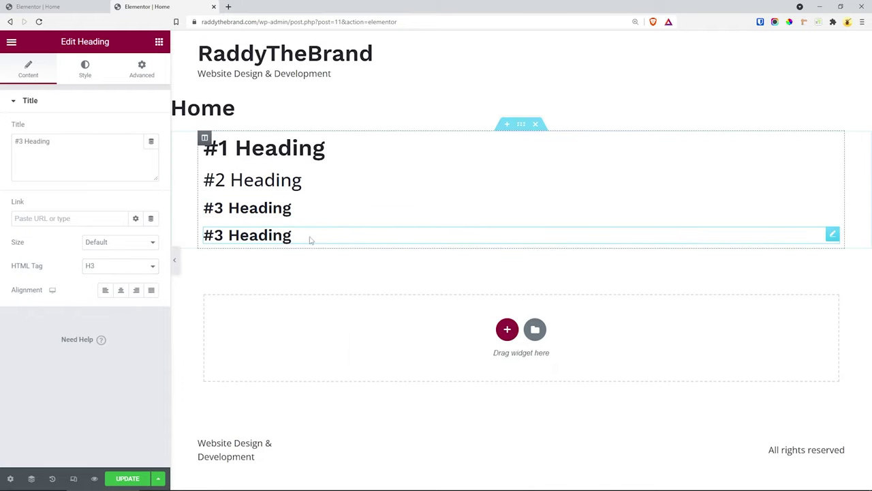
click(24, 141)
key(BackSpace)
text(4)
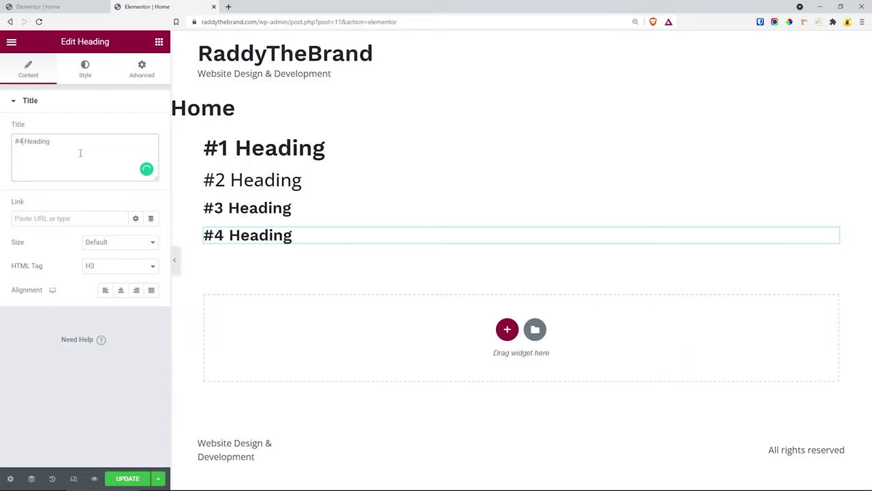
right_click(235, 234)
key(Escape)
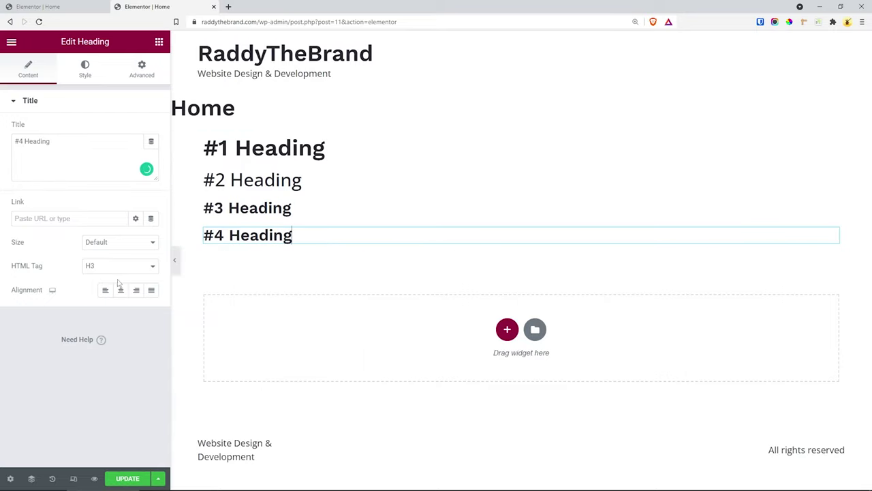
click(117, 268)
click(117, 304)
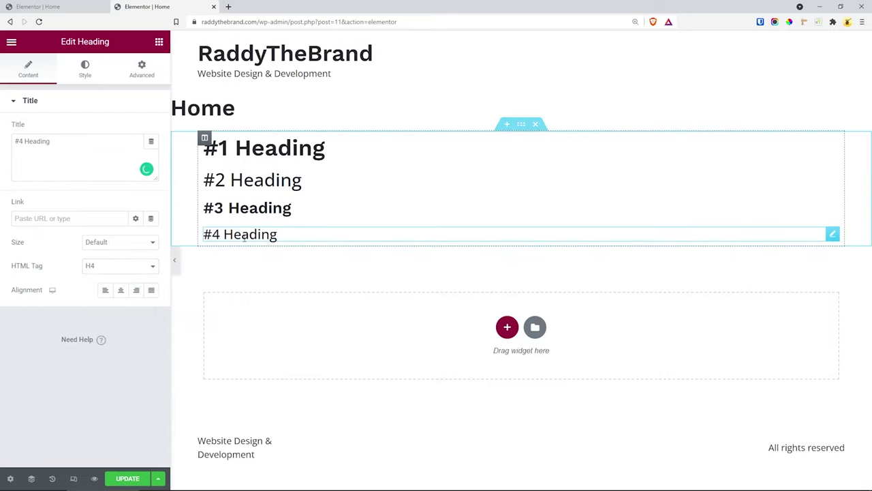
- Duplicate it into '#5 Heading' with the H5 tag
right_click(244, 240)
click(276, 264)
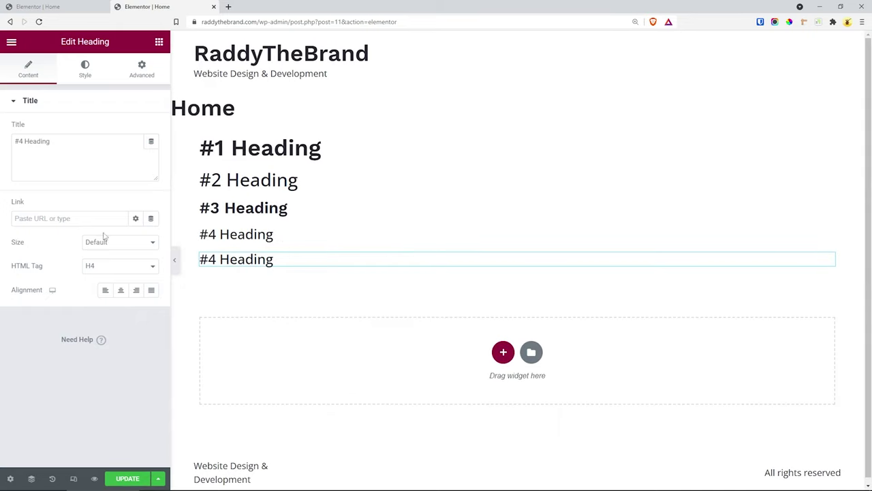
click(33, 149)
key(BackSpace)
text(5)
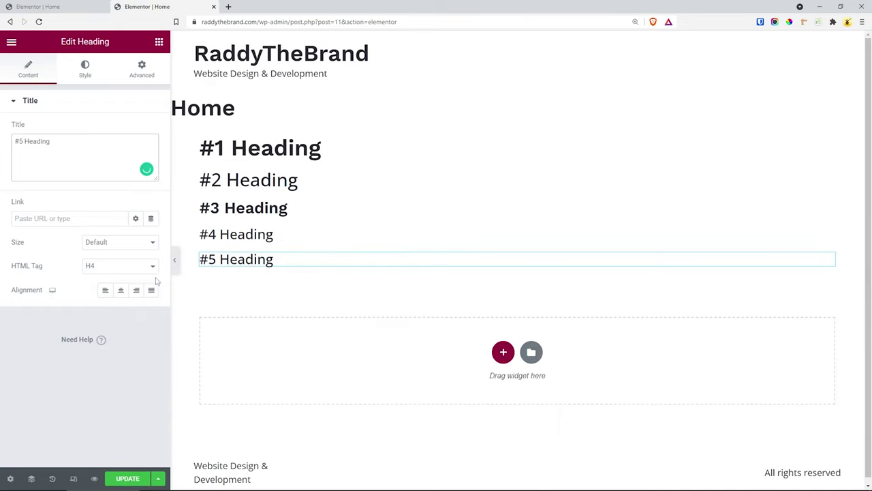
click(129, 267)
click(111, 311)
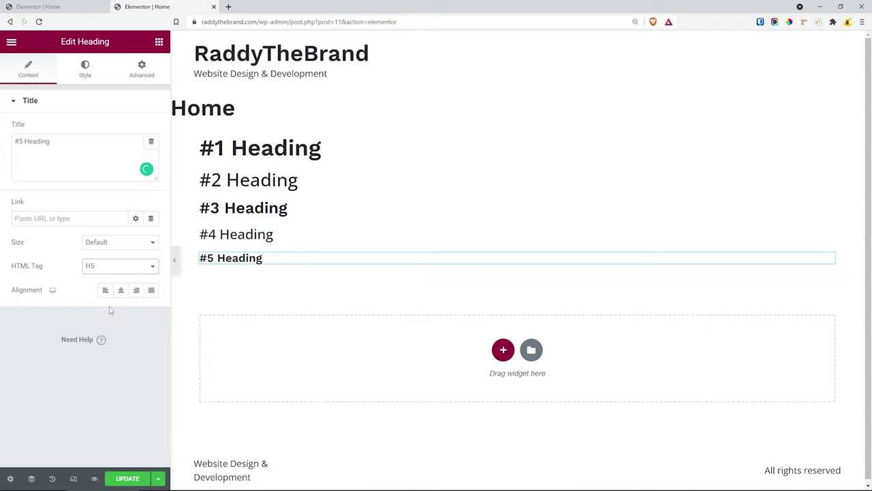
- Duplicate it into '#6 Heading' with the H6 tag and update the page
right_click(230, 259)
click(253, 282)
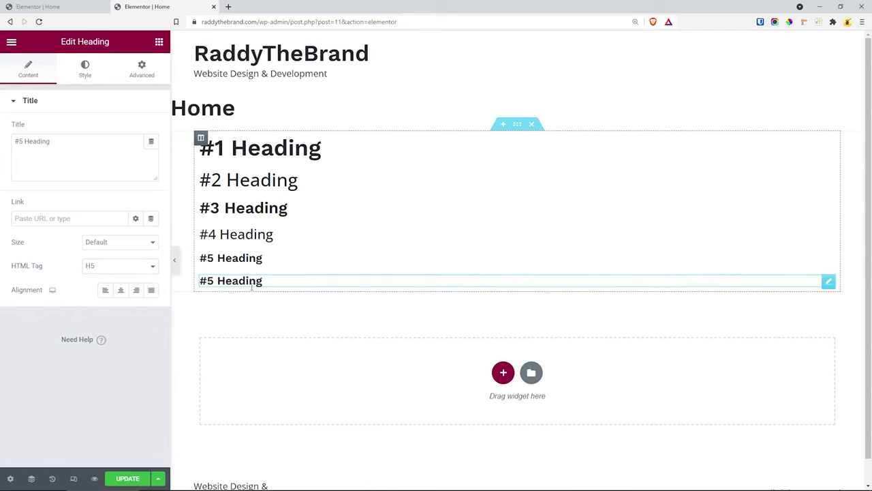
click(23, 143)
key(BackSpace)
text(6)
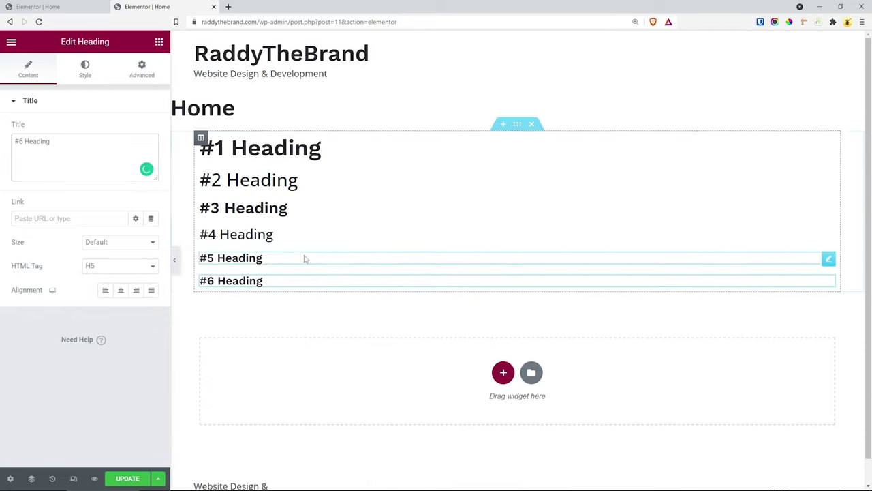
right_click(272, 286)
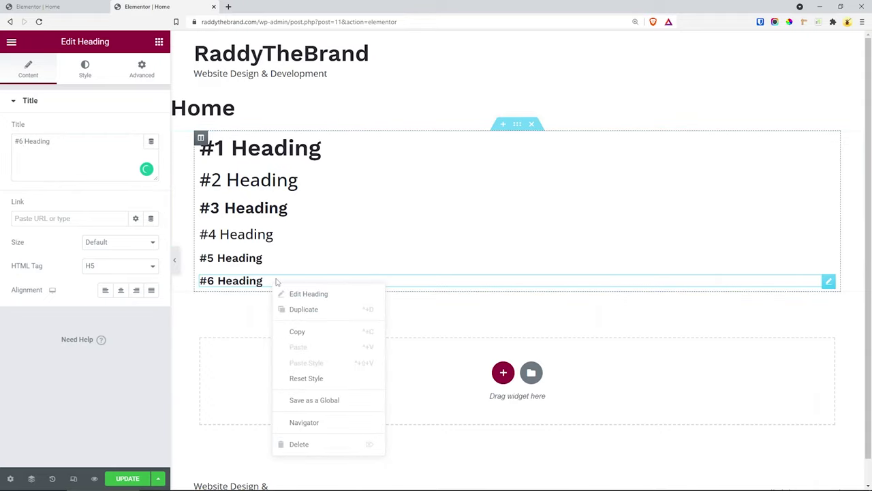
click(125, 270)
click(121, 321)
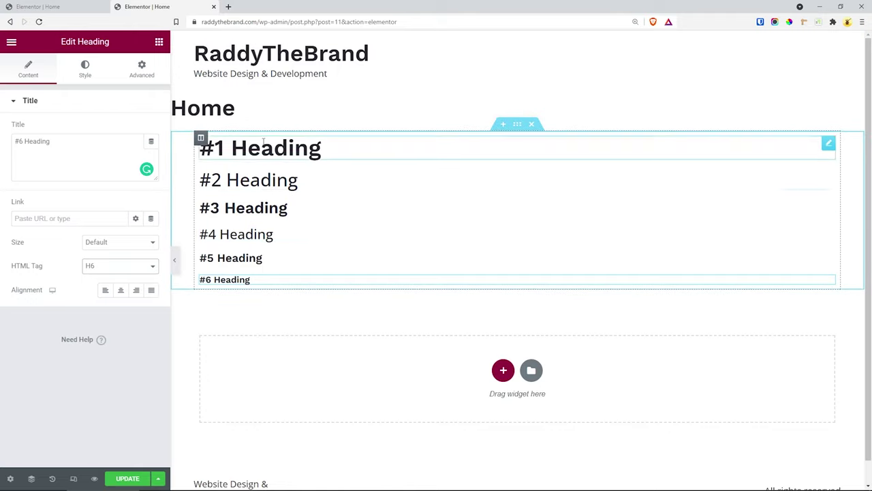
click(127, 479)
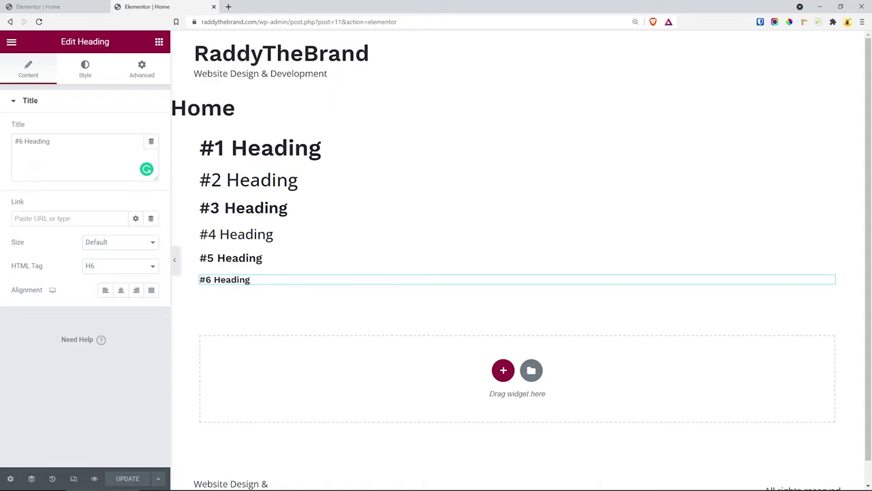
- Place a 'Click here' Button widget under #6 Heading, save, and close the other tab
click(159, 43)
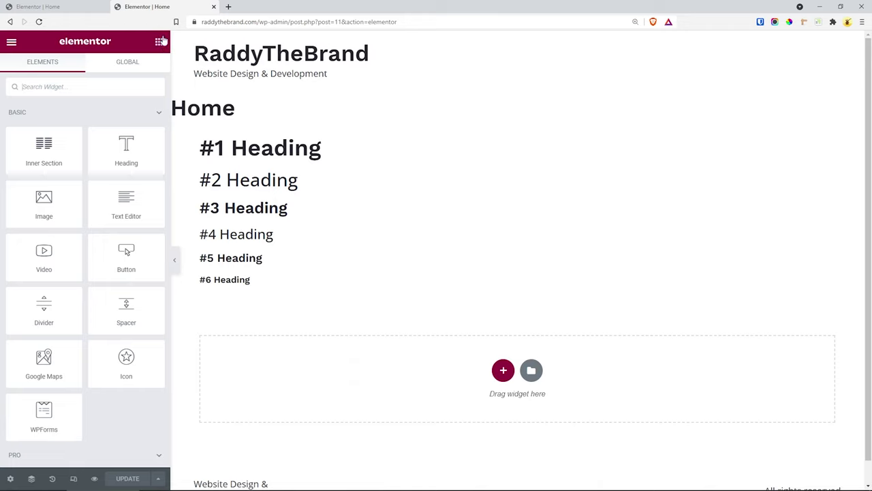
drag(117, 258, 286, 289)
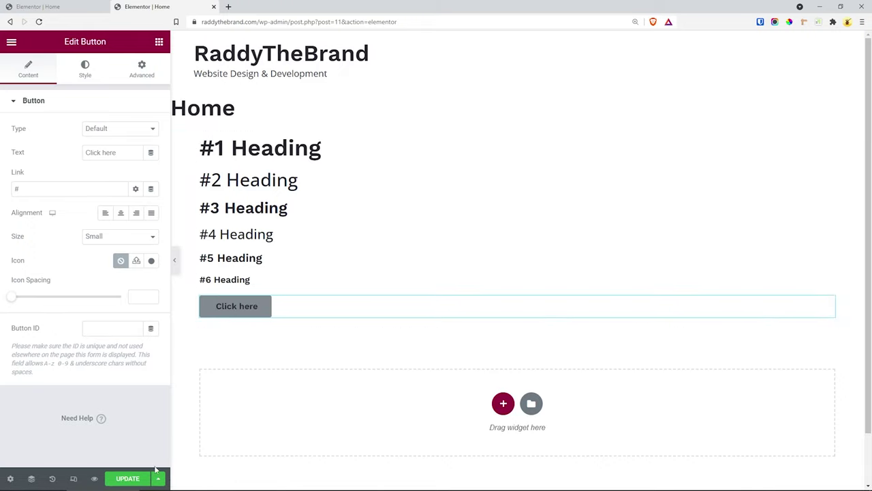
click(127, 478)
middle_click(74, 5)
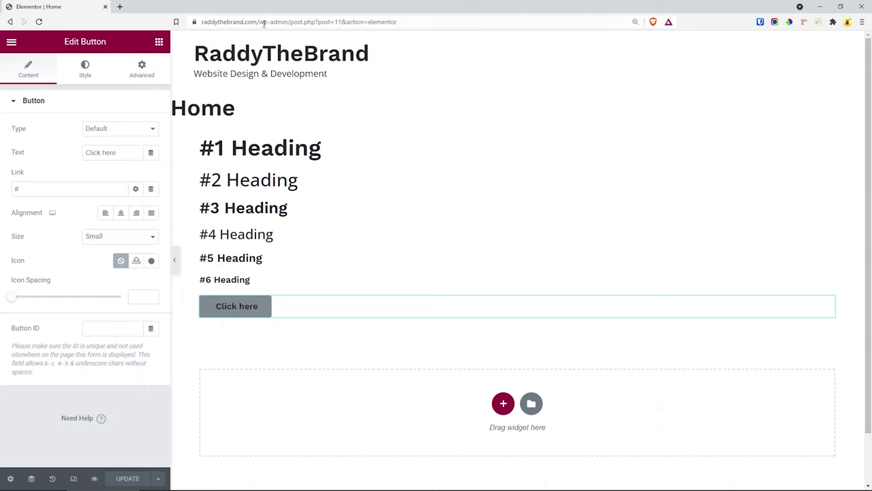
- Load the live homepage and open Elementor's Site Settings from the admin bar
drag(262, 22, 681, 27)
key(BackSpace)
key(Return)
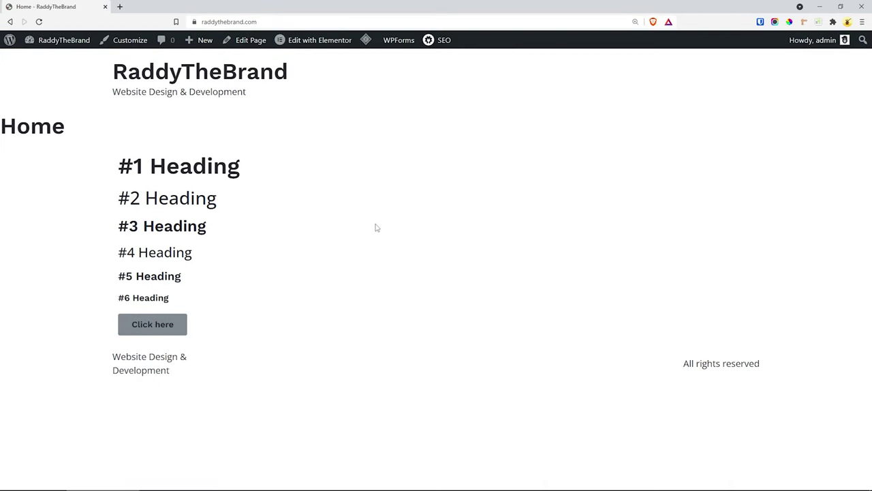
mouse_move(323, 43)
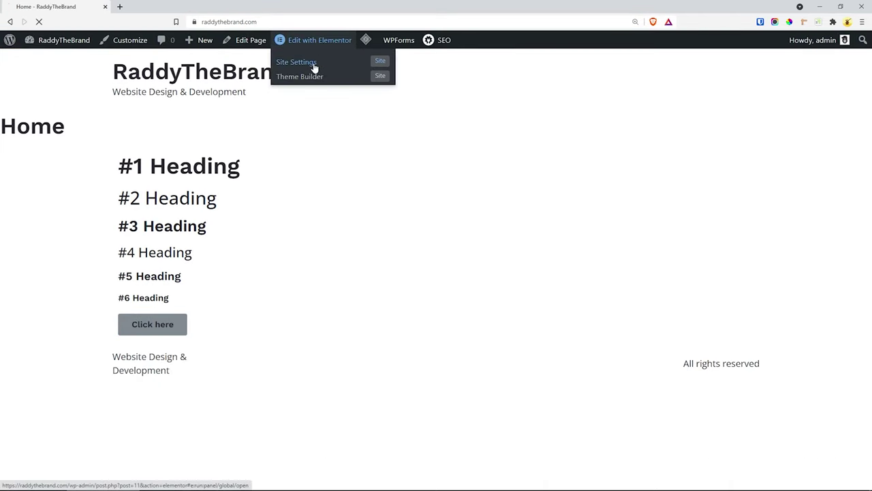
click(312, 63)
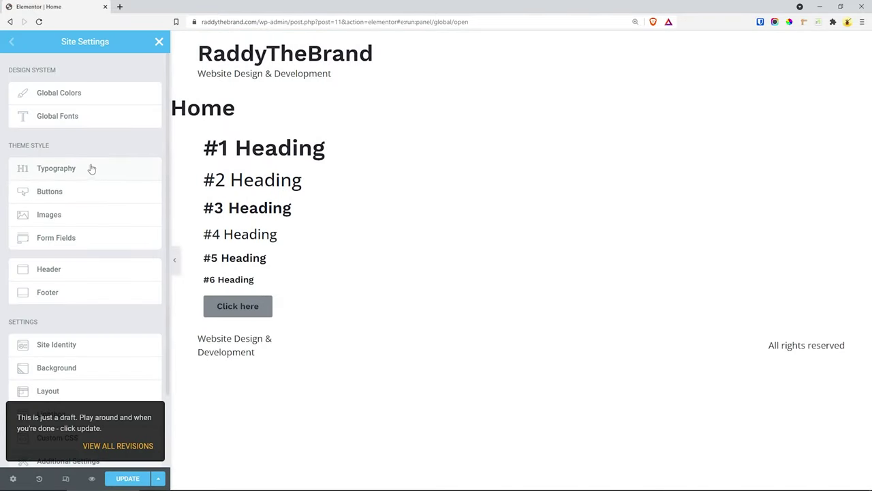
- Set H2 and H4 typography to the Primary global font
click(58, 171)
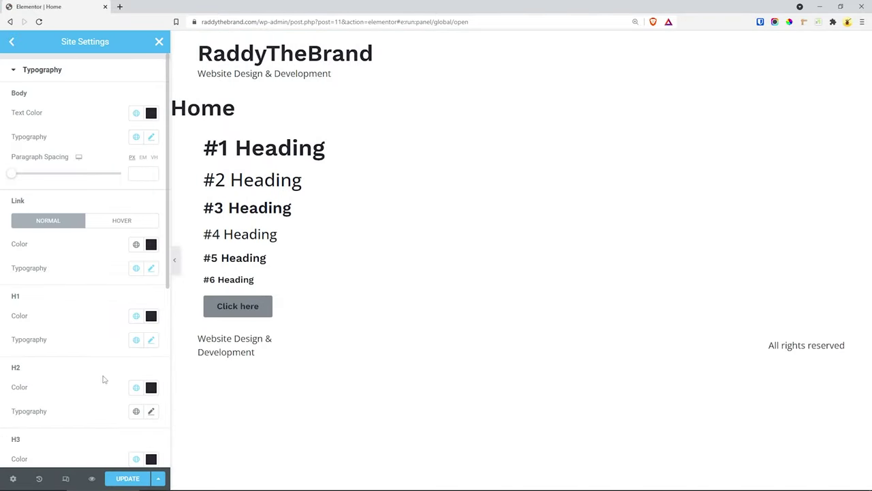
scroll(121, 315, down, 1)
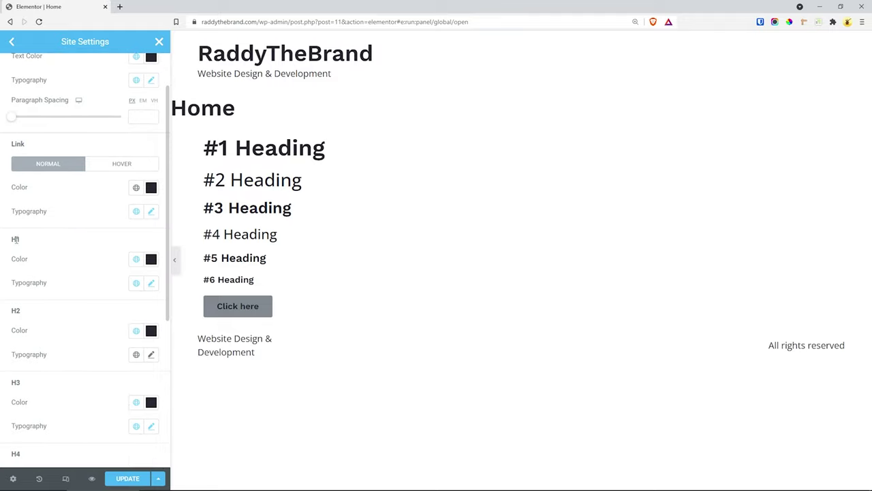
scroll(58, 259, down, 1)
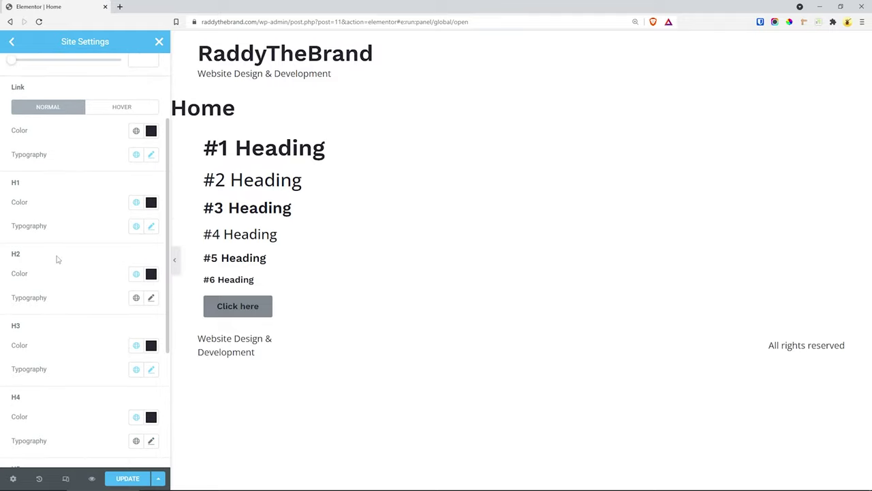
click(136, 299)
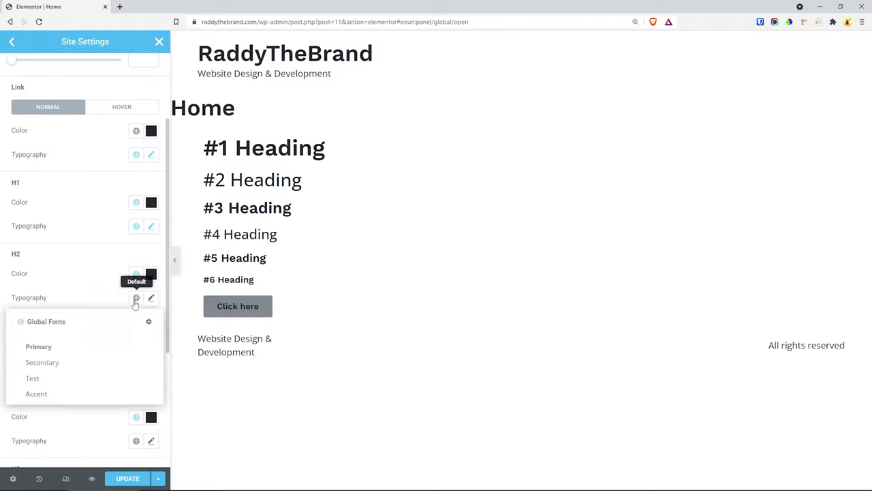
click(39, 347)
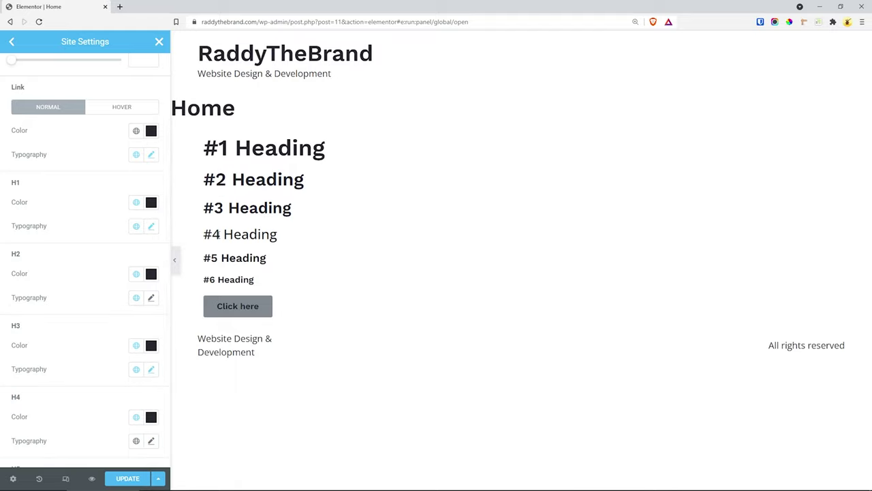
scroll(32, 282, down, 3)
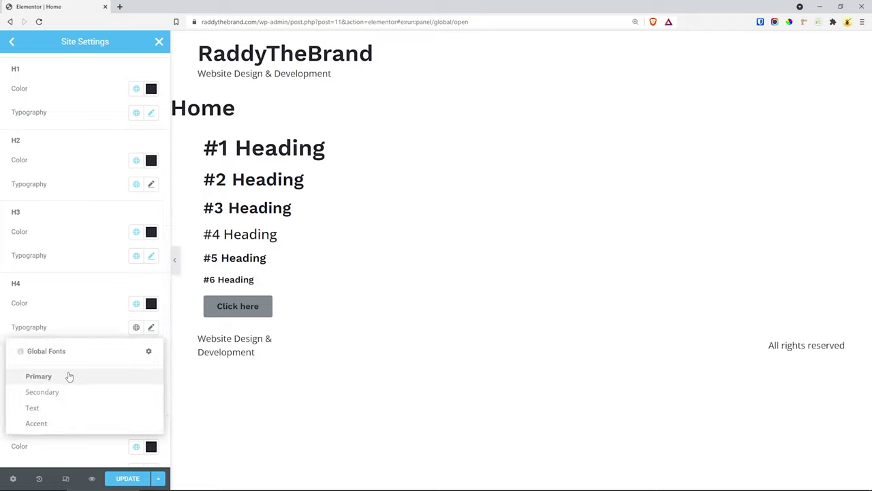
click(68, 375)
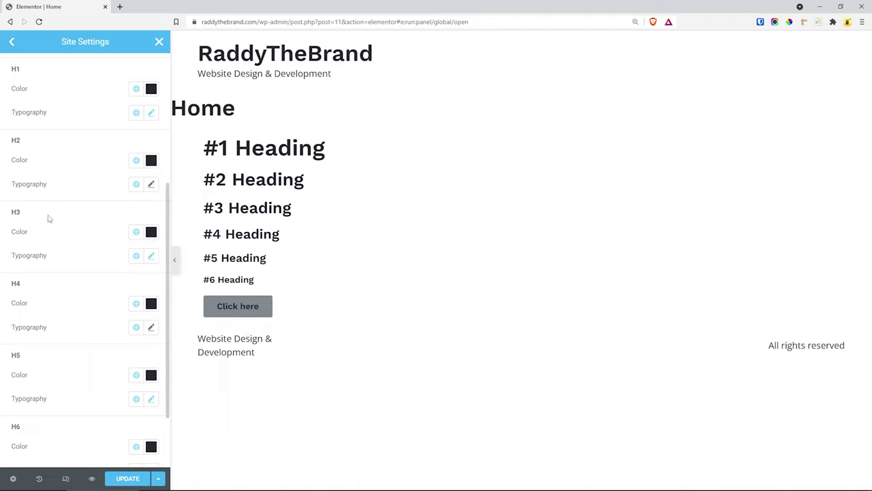
click(11, 42)
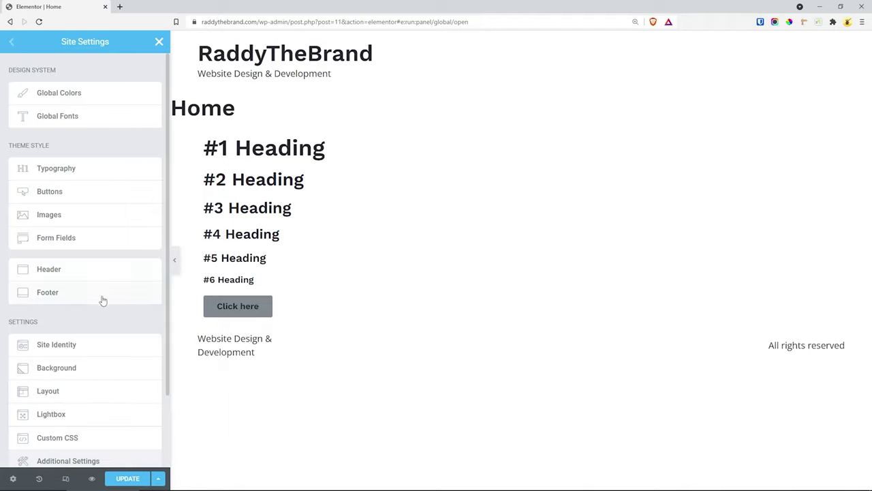
- Give buttons the global Text Light text colour and the red Secondary background
click(79, 198)
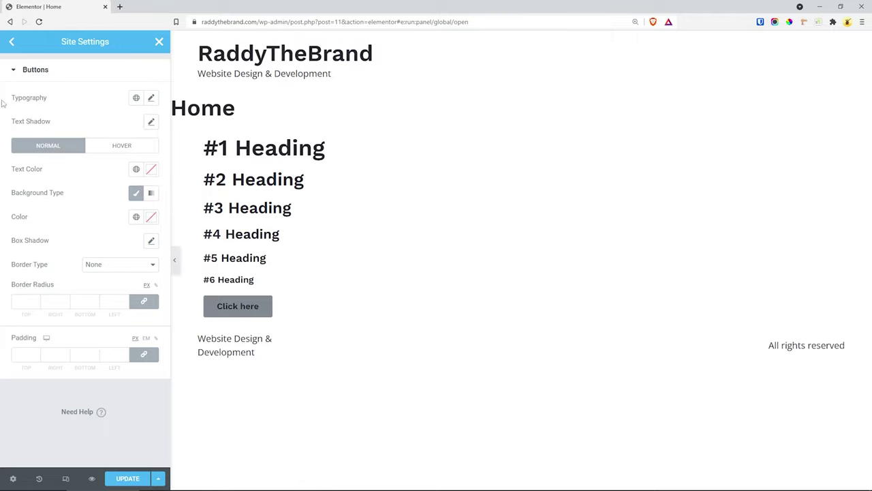
click(136, 169)
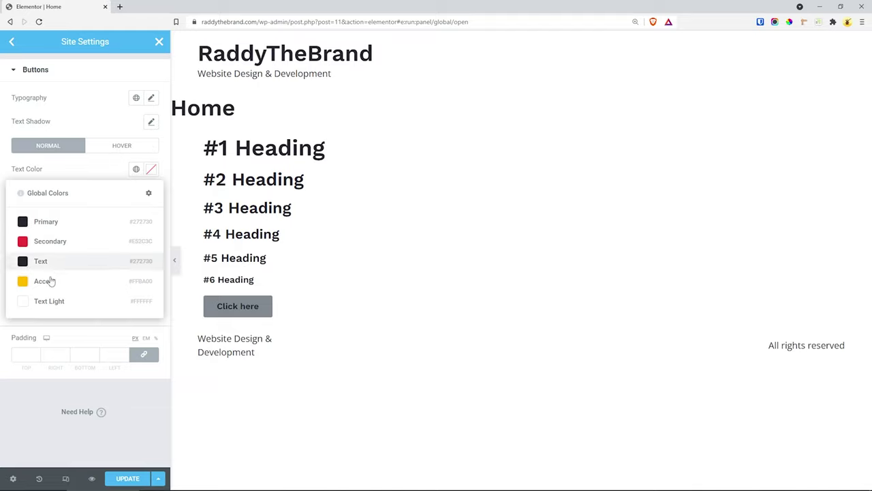
click(63, 304)
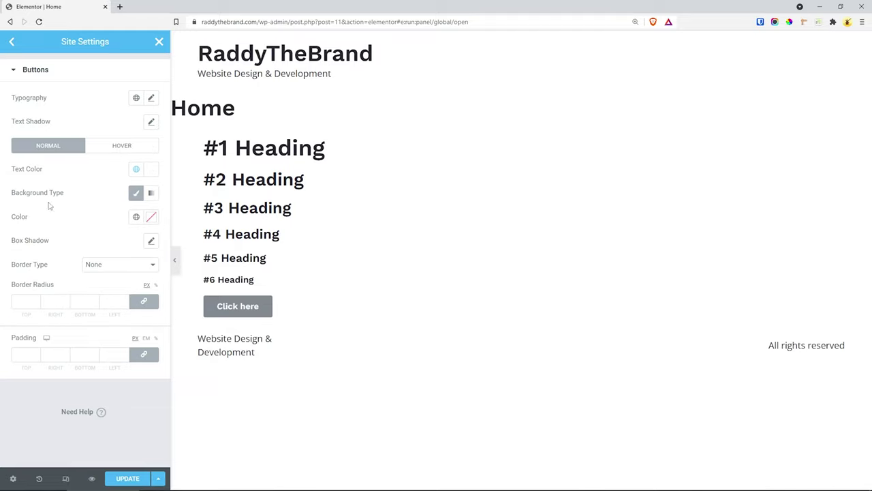
click(136, 217)
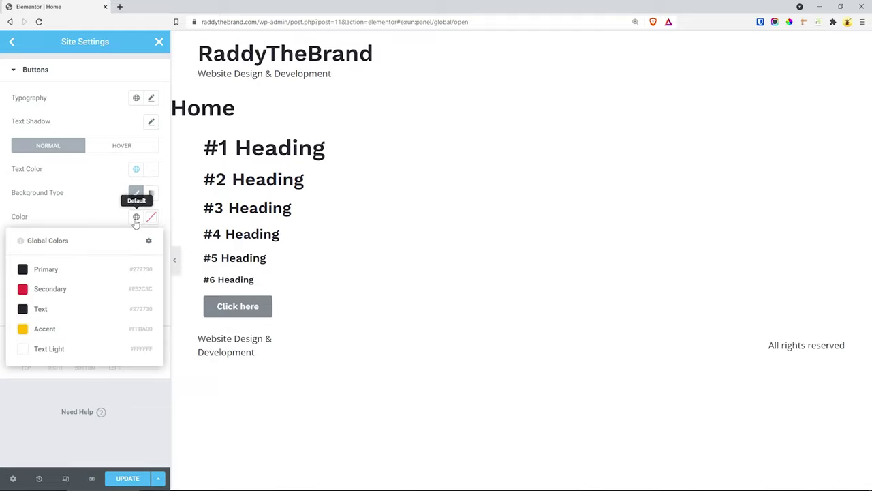
click(59, 289)
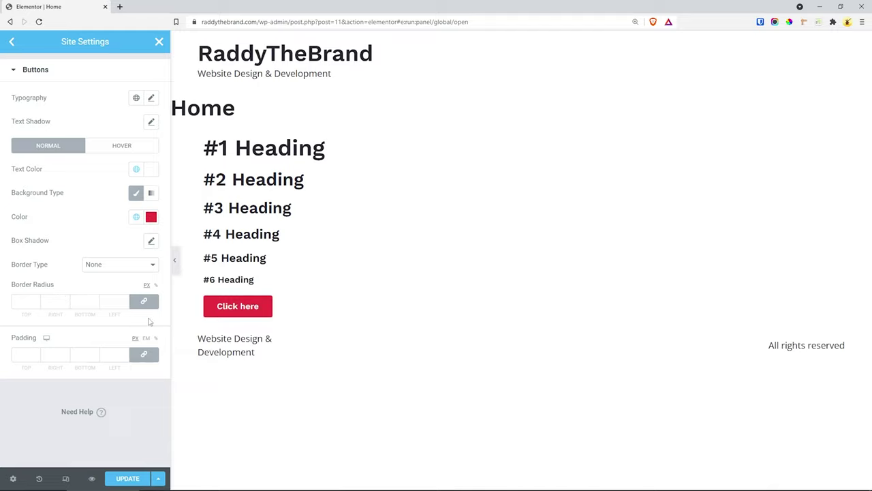
- Return to the Site Settings list and save the site settings with UPDATE
click(12, 42)
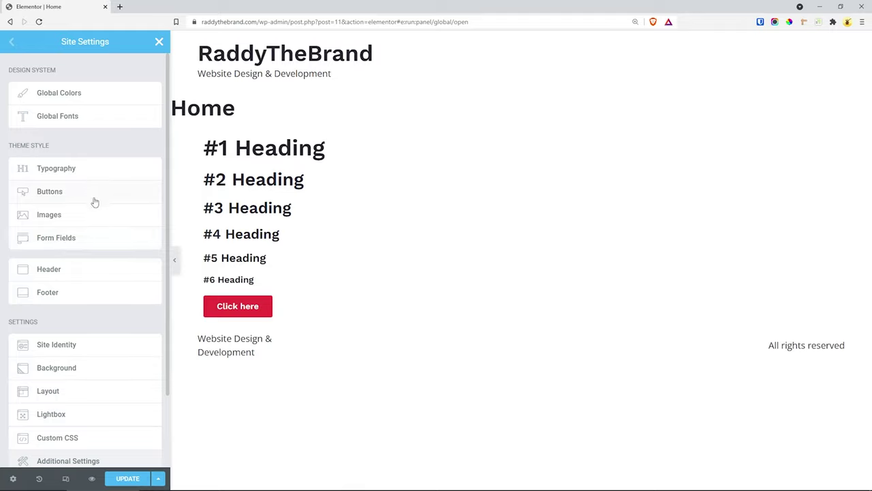
scroll(81, 225, down, 2)
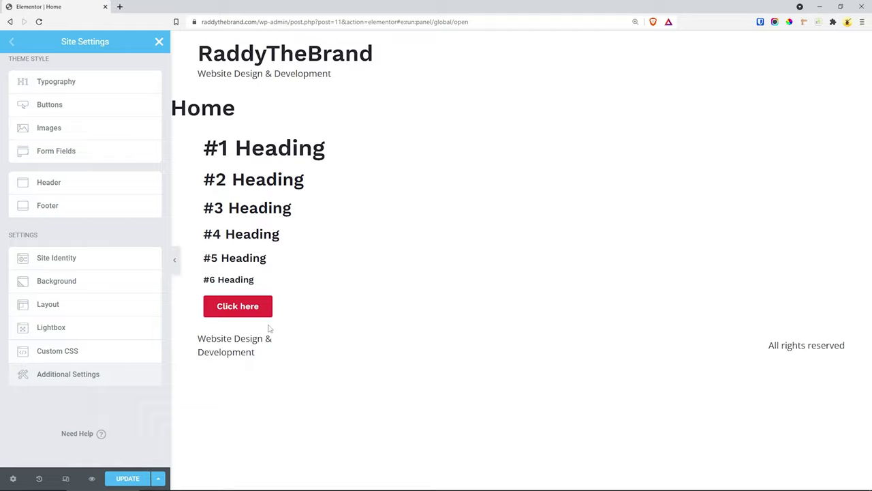
click(134, 477)
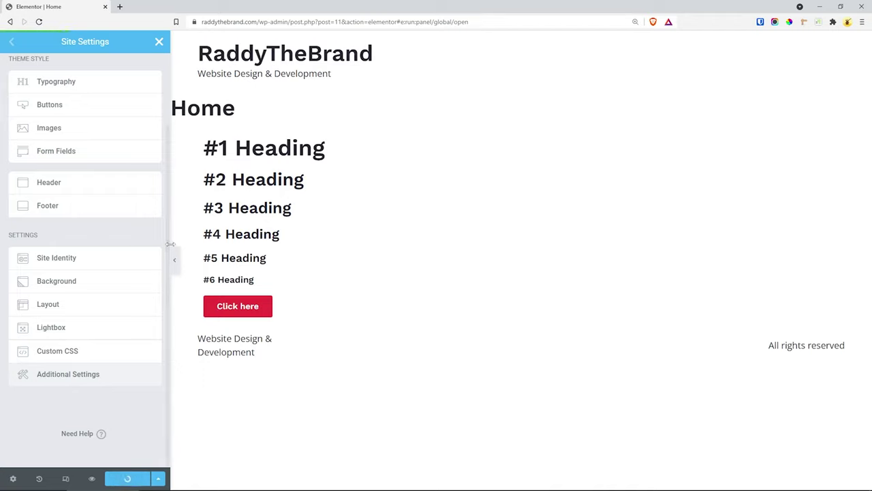
scroll(120, 285, up, 1)
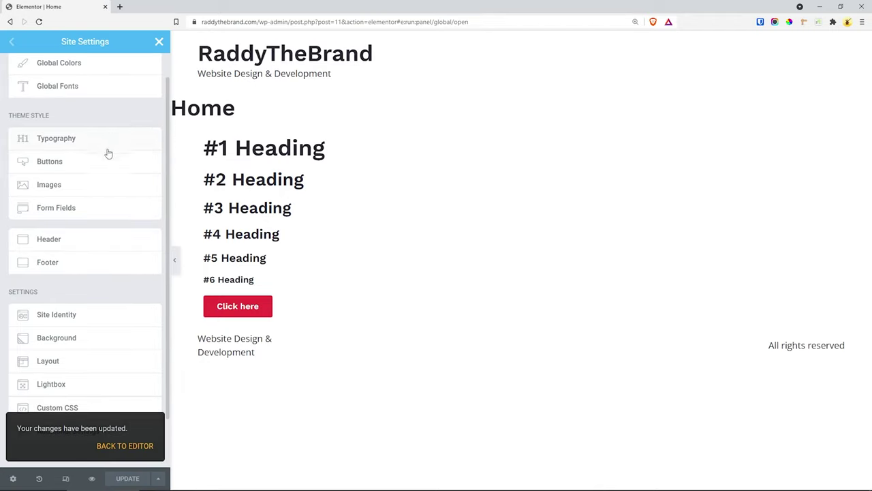
scroll(143, 321, down, 1)
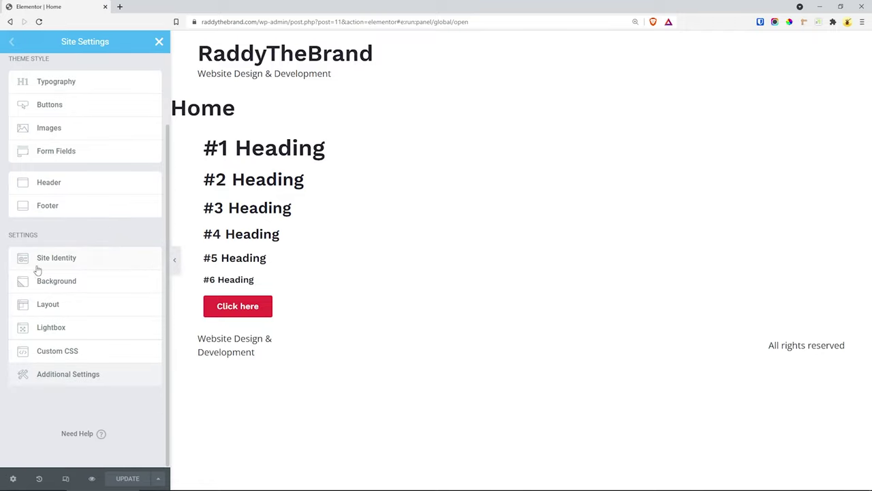
- In Site Identity, start choosing logo.png from the Media Library as the Site Logo
click(75, 264)
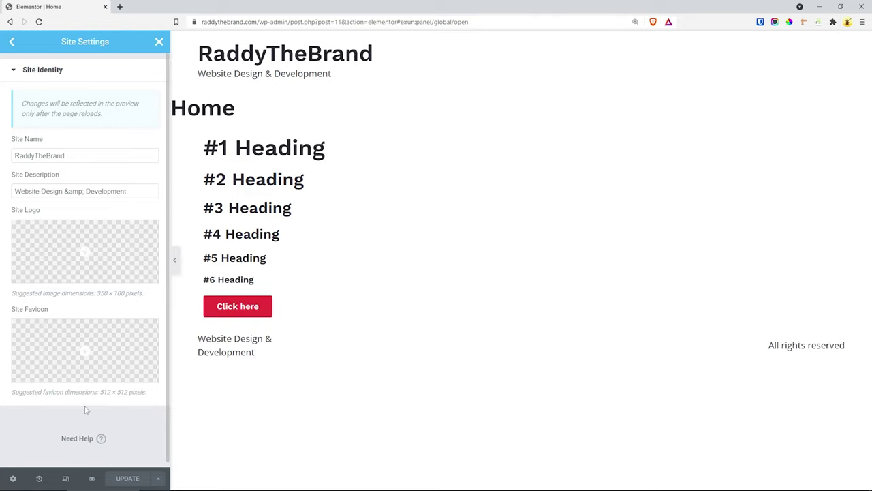
mouse_move(87, 246)
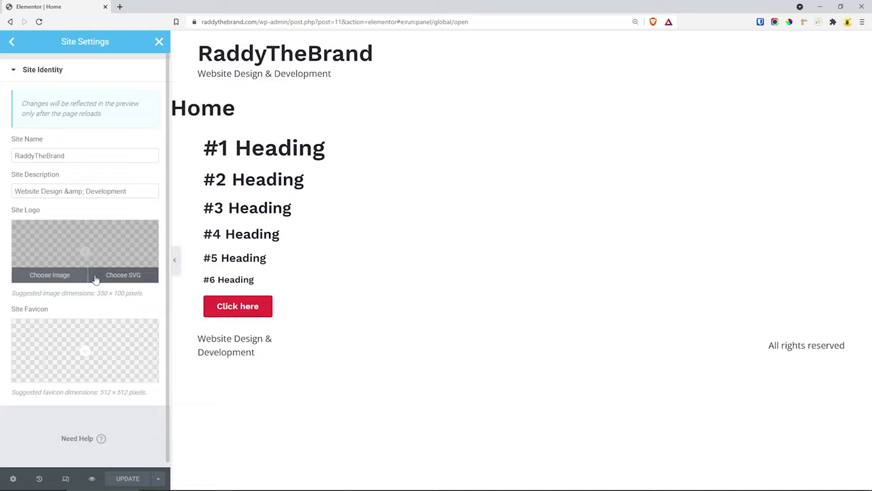
click(47, 275)
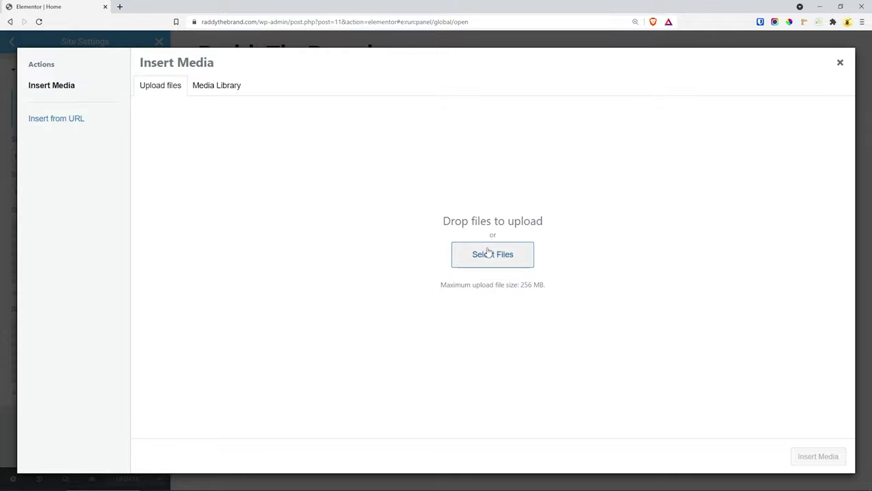
click(170, 482)
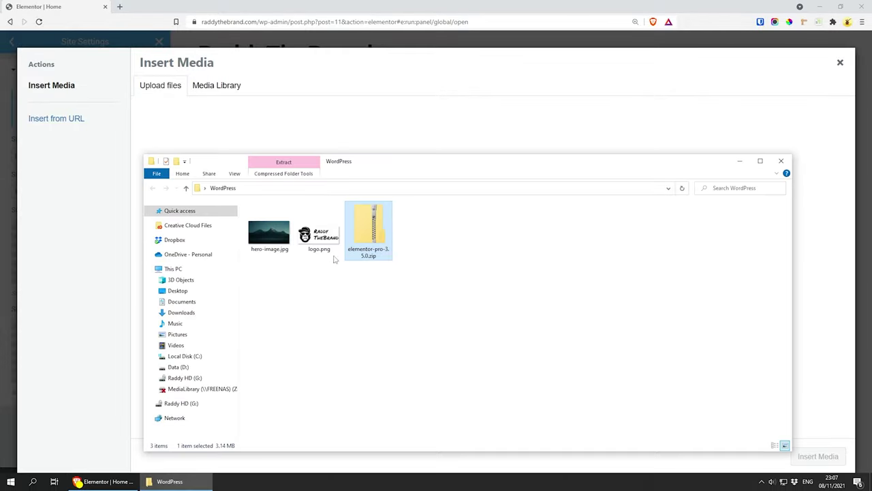
drag(368, 169, 297, 304)
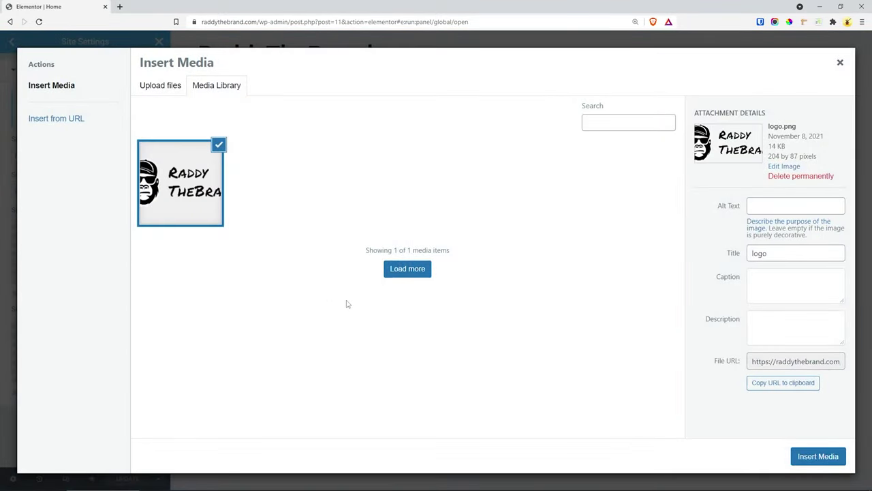
- Give logo.png the alt text and title 'Raddy The Brand Logo' and insert it as the logo
click(790, 208)
text(RaddyT)
key(BackSpace)
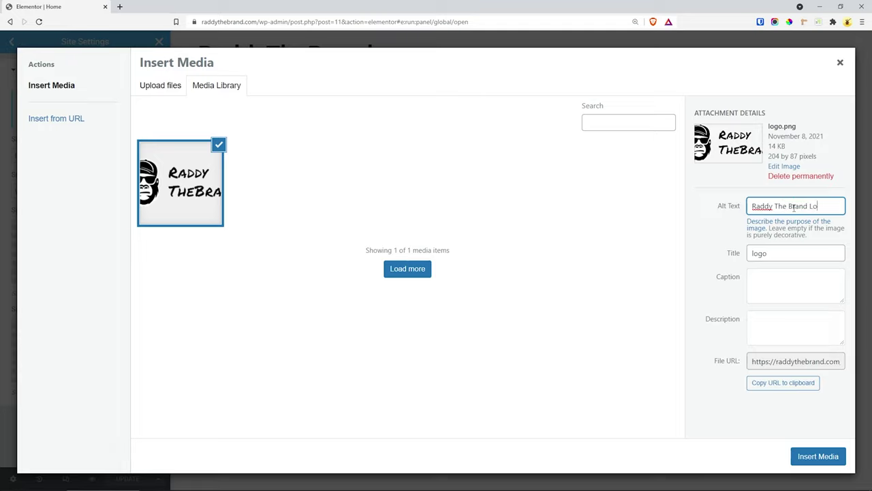
key(ctrl+a)
key(ctrl+c)
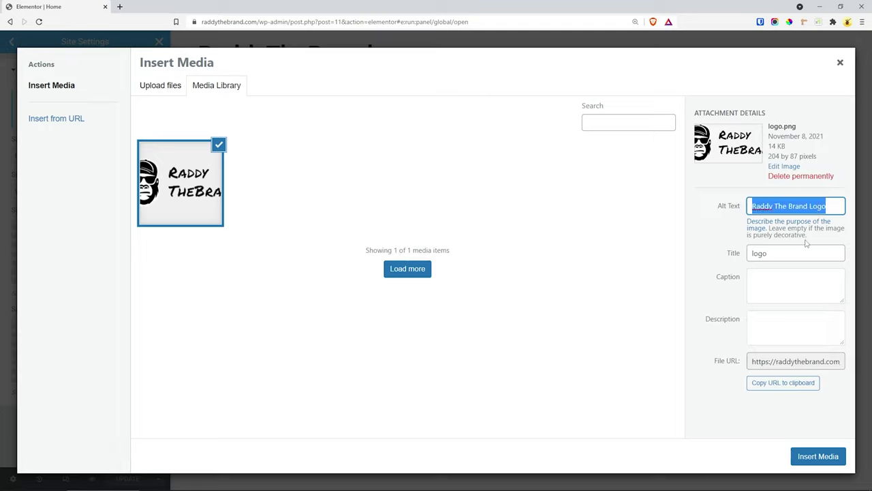
click(792, 256)
key(ctrl+a)
key(ctrl+v)
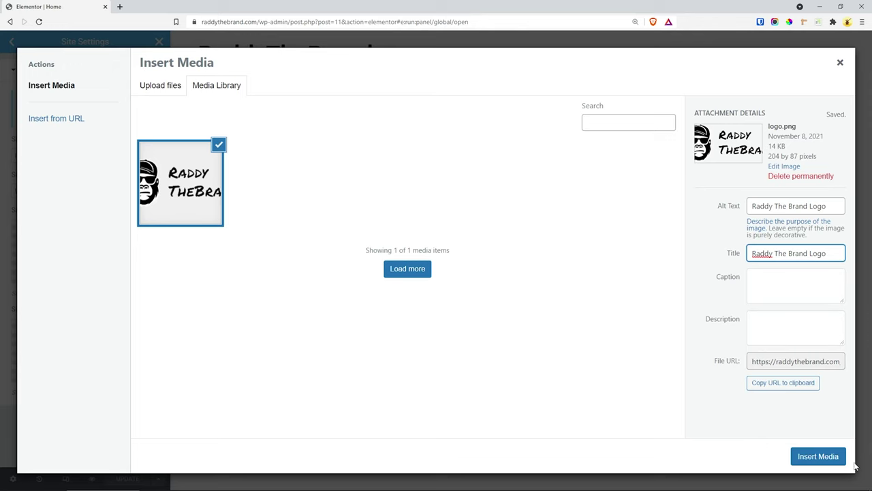
click(818, 456)
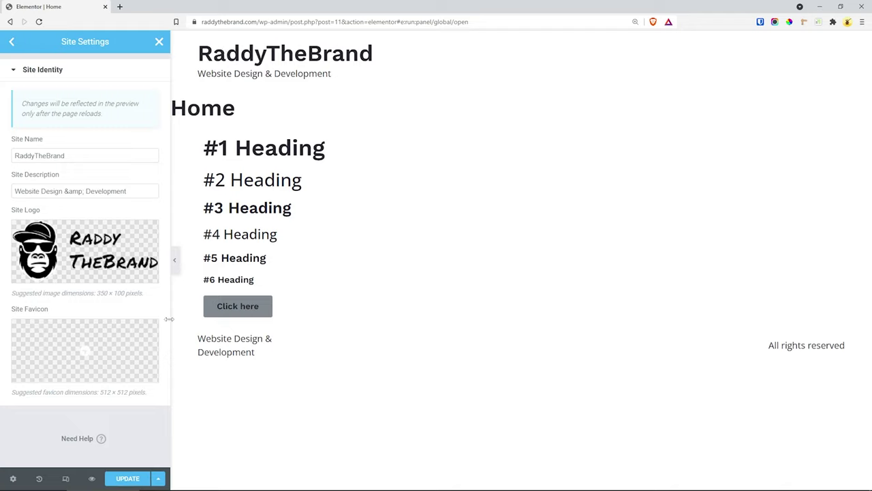
- Save the Site Identity settings so logo.png replaces the site name in the header and footer
mouse_move(55, 361)
mouse_move(88, 279)
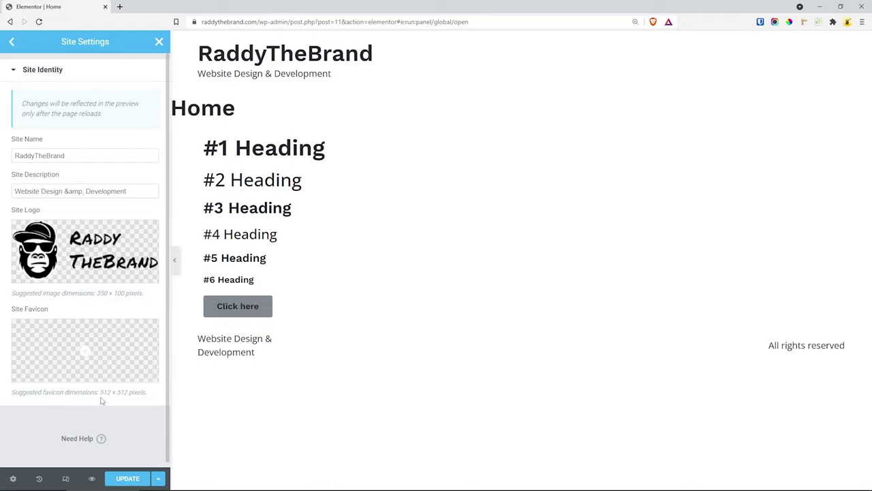
drag(100, 394, 135, 394)
click(136, 393)
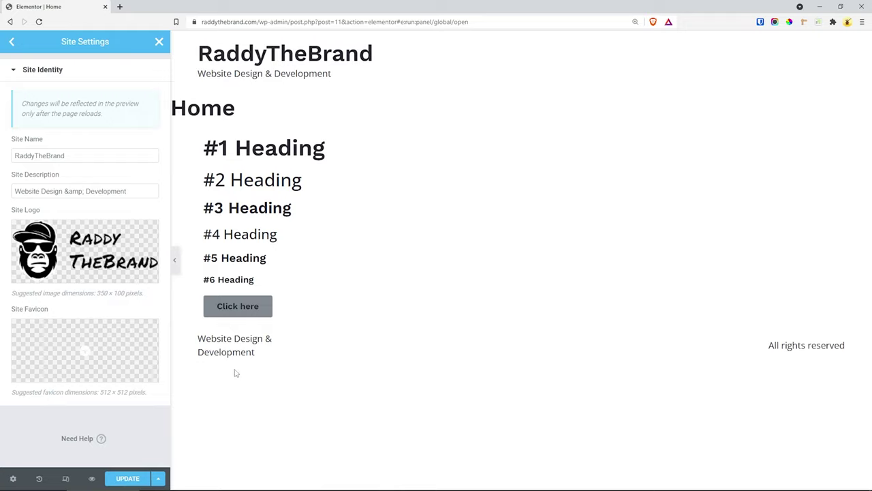
click(127, 478)
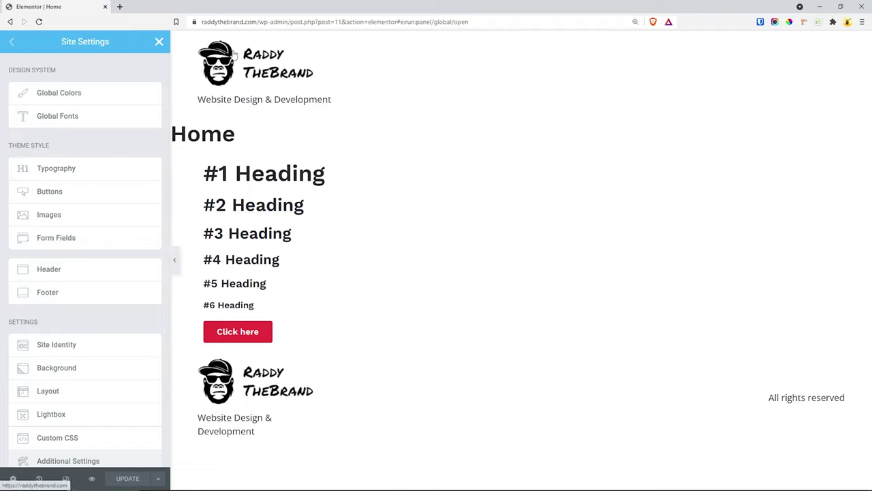
scroll(95, 349, down, 2)
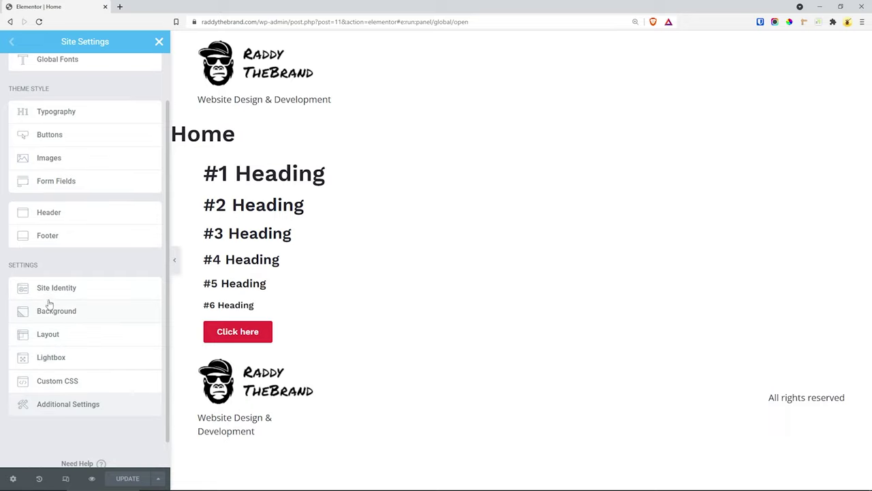
- Set the Layout Content Width to 1310 px instead of 1140 px
click(69, 334)
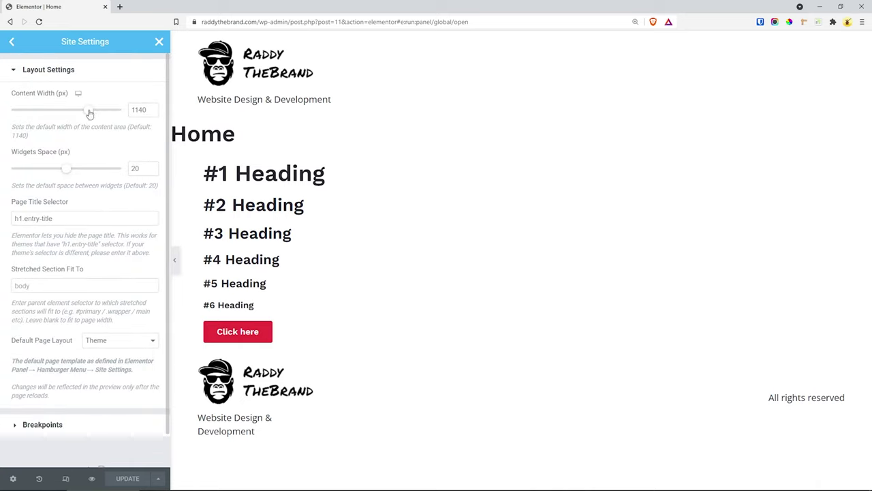
mouse_move(89, 114)
mouse_down()
mouse_move(52, 115)
mouse_move(103, 115)
mouse_up()
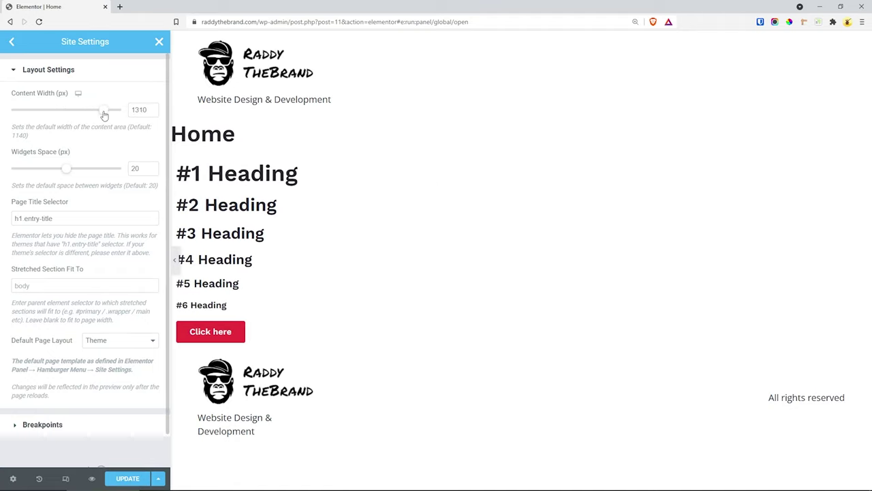
mouse_move(131, 466)
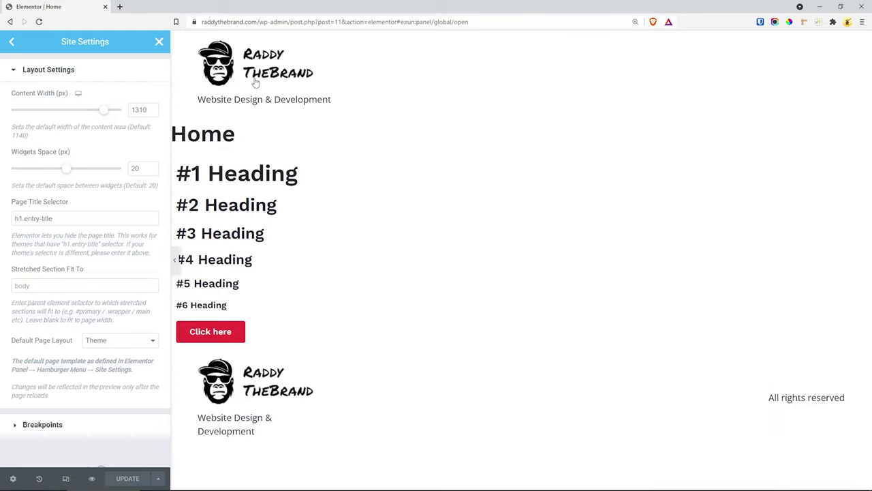
click(12, 42)
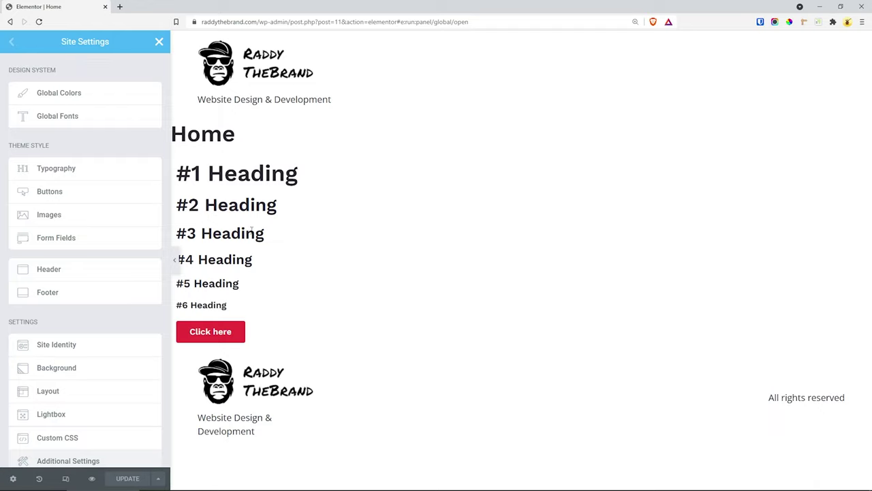
- Set the header Tagline to Hide, save with UPDATE, and close Site Settings
click(59, 273)
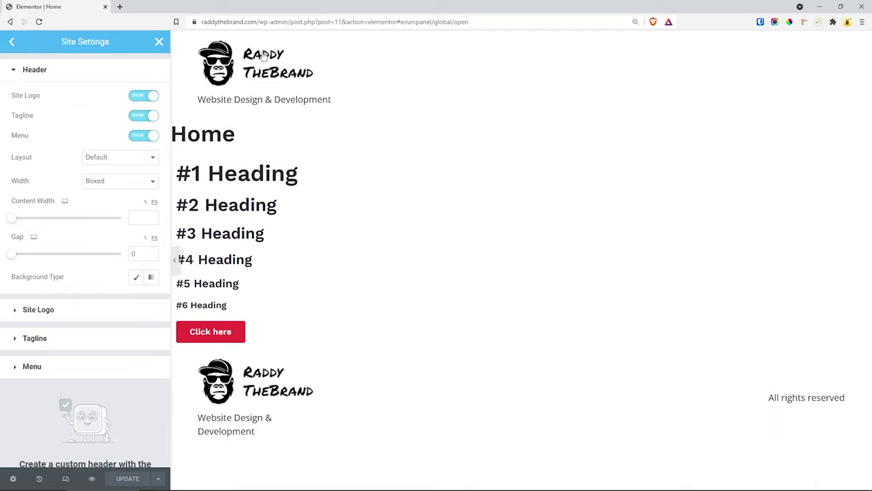
click(144, 116)
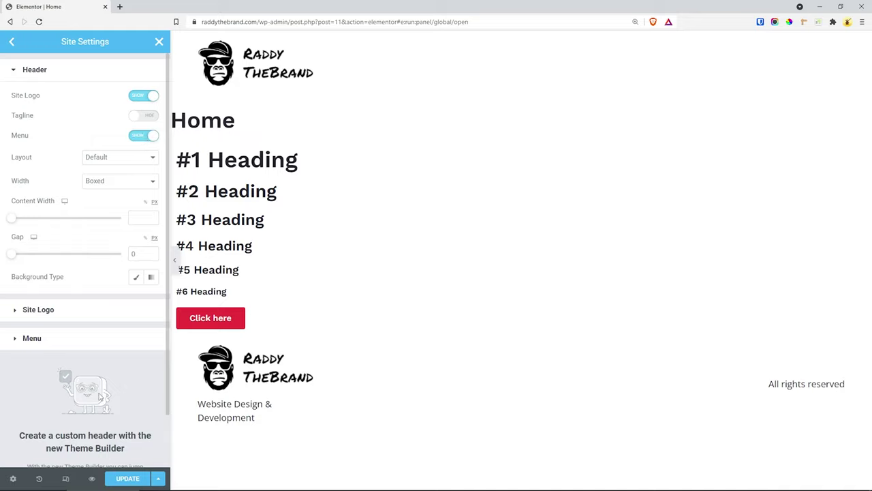
scroll(119, 418, down, 2)
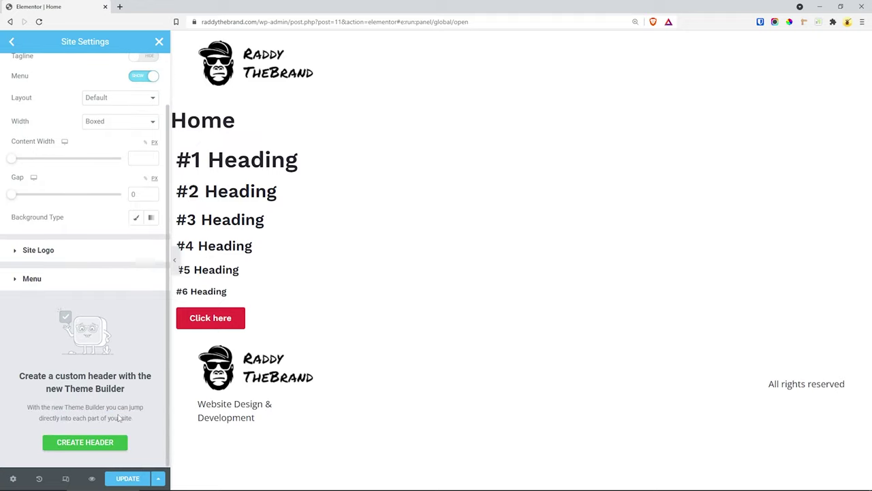
scroll(120, 408, up, 2)
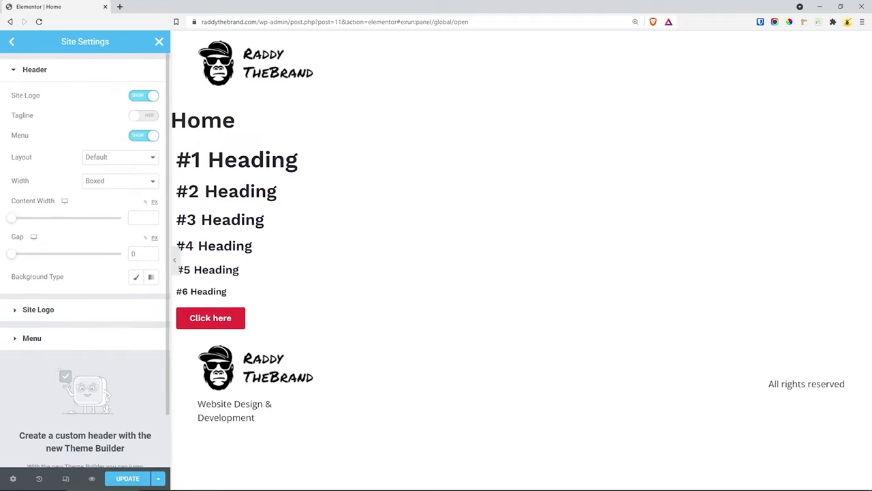
click(136, 475)
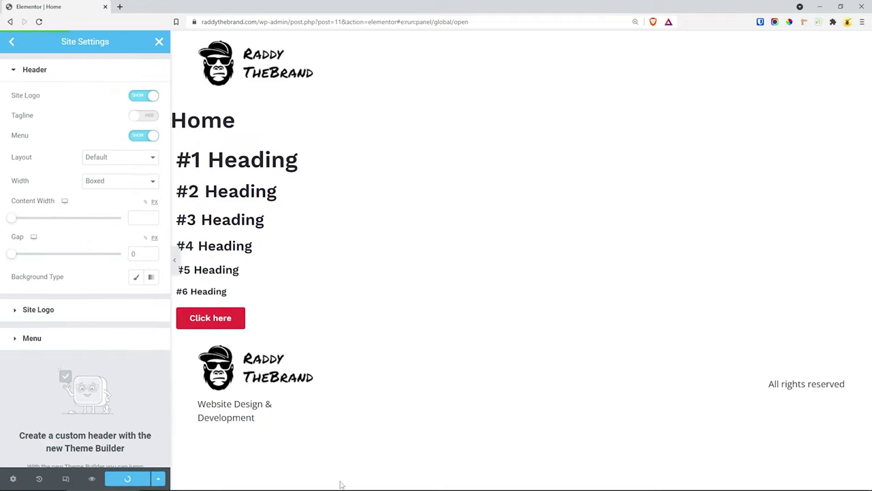
click(158, 41)
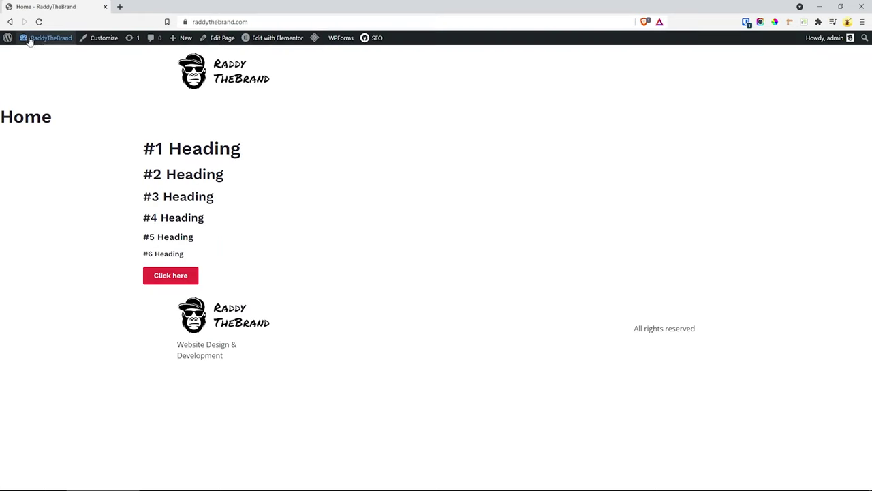
- On the Menus admin page, create the menu 'Main' with the Header display location ticked
mouse_move(35, 41)
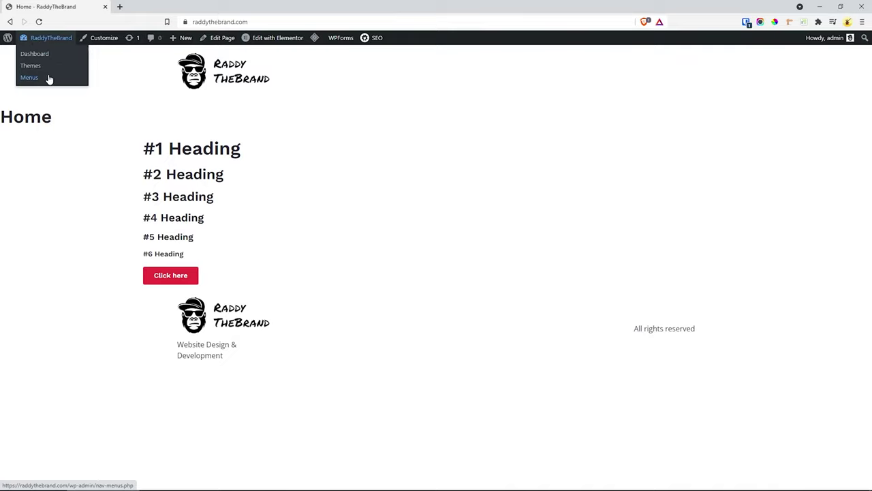
click(48, 79)
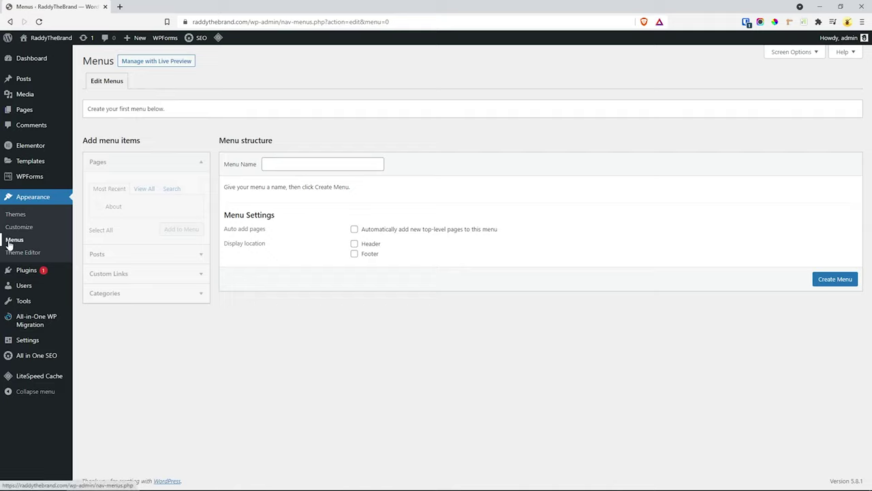
click(281, 166)
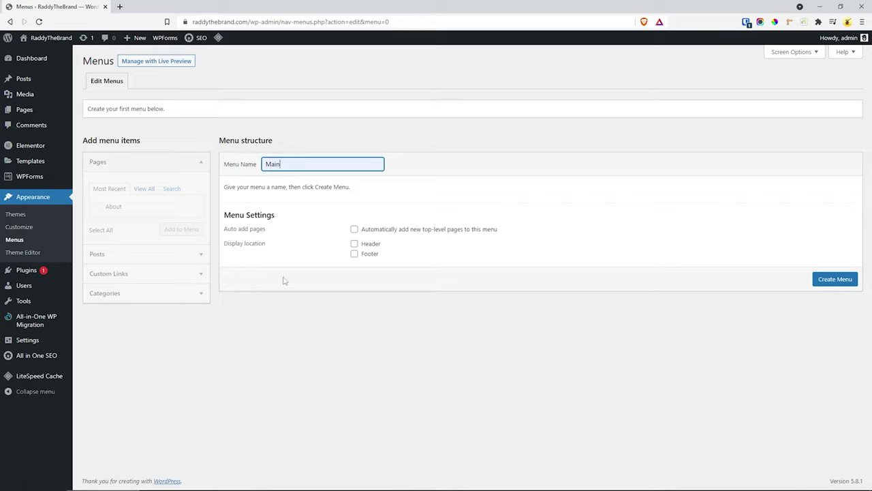
click(355, 243)
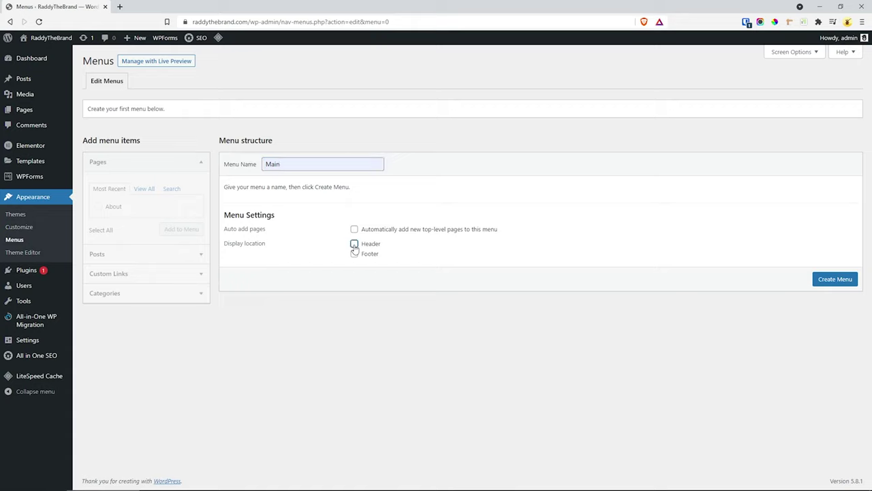
click(837, 284)
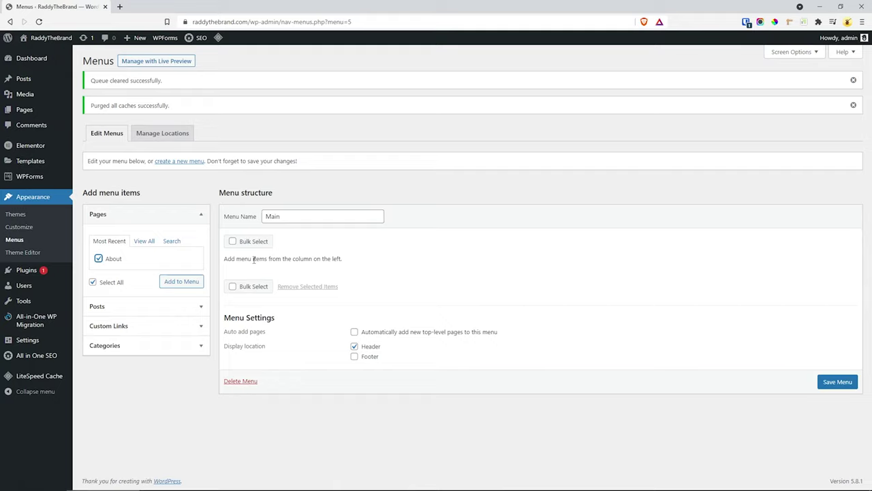
mouse_move(39, 111)
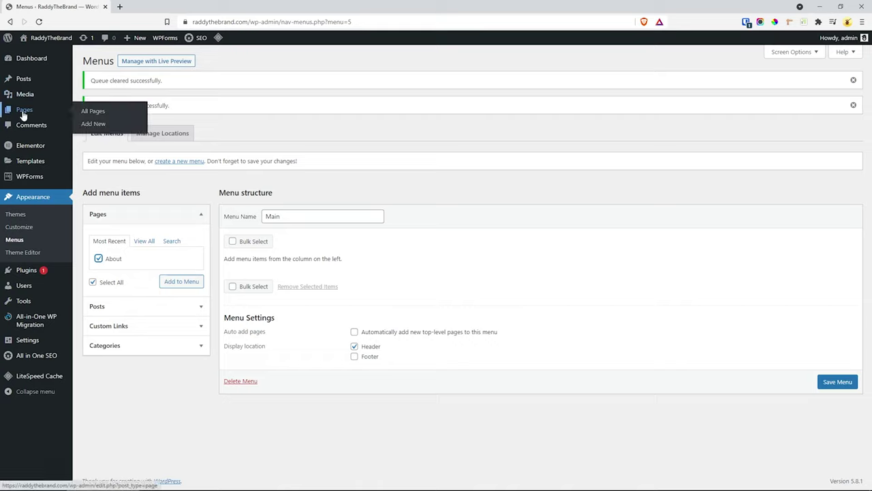
- Add and publish a new page titled 'Contact'
middle_click(25, 111)
click(143, 8)
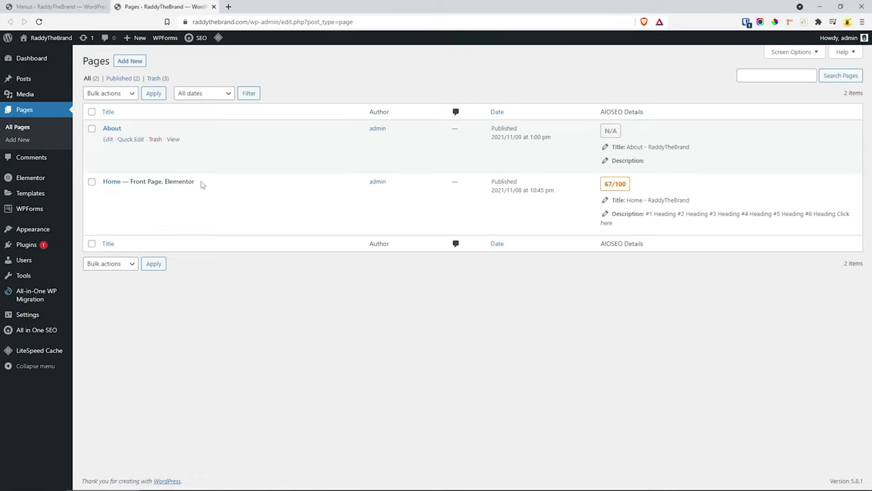
click(131, 61)
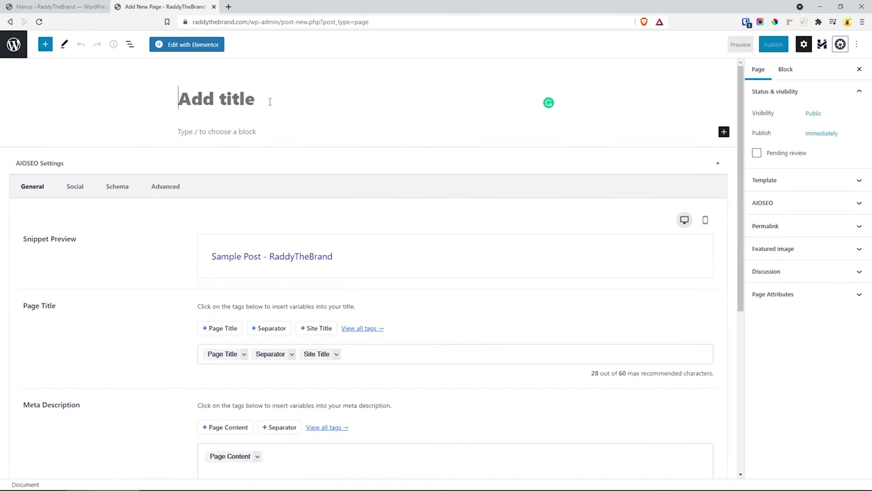
text(Contact)
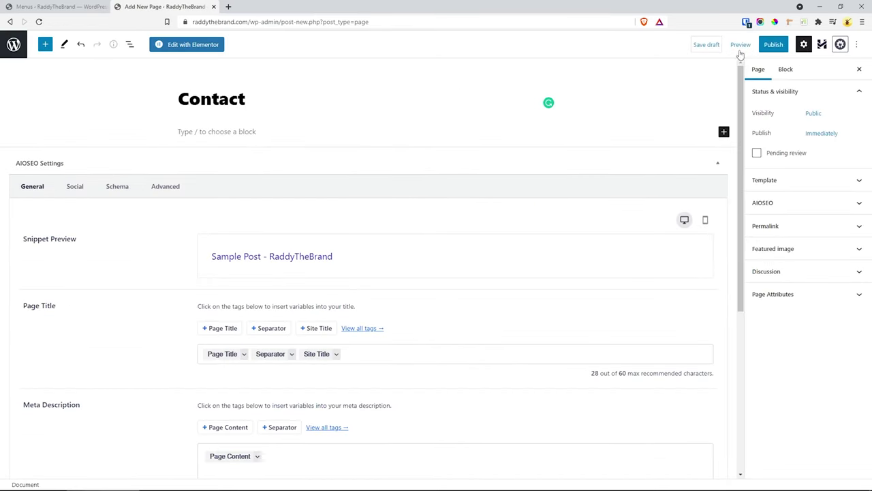
click(774, 44)
click(779, 43)
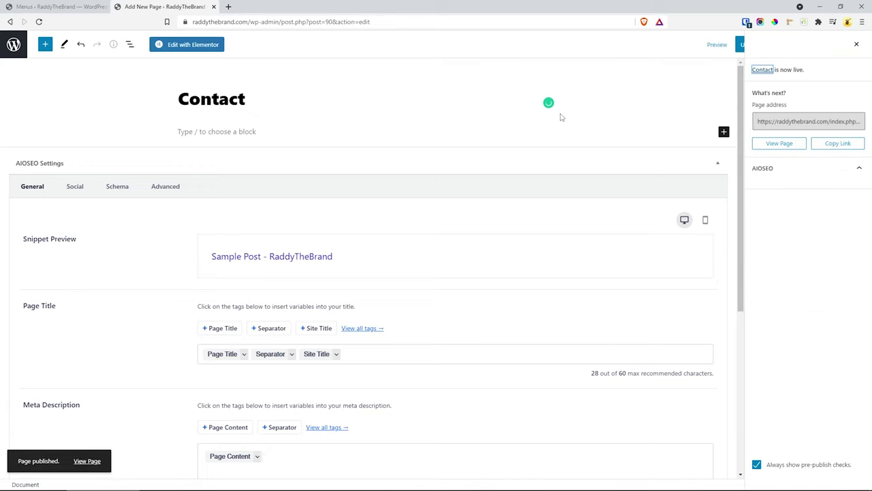
click(14, 45)
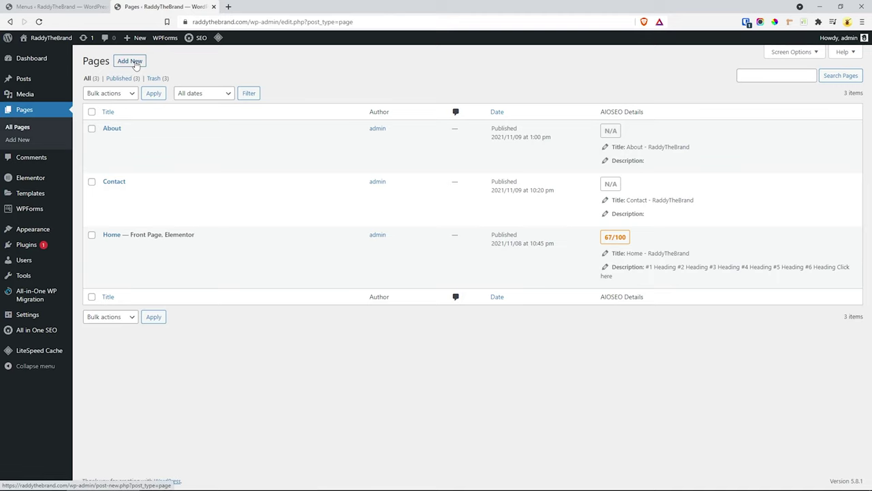
- Add and publish a new page titled 'Articles', then return to the Pages list
click(129, 61)
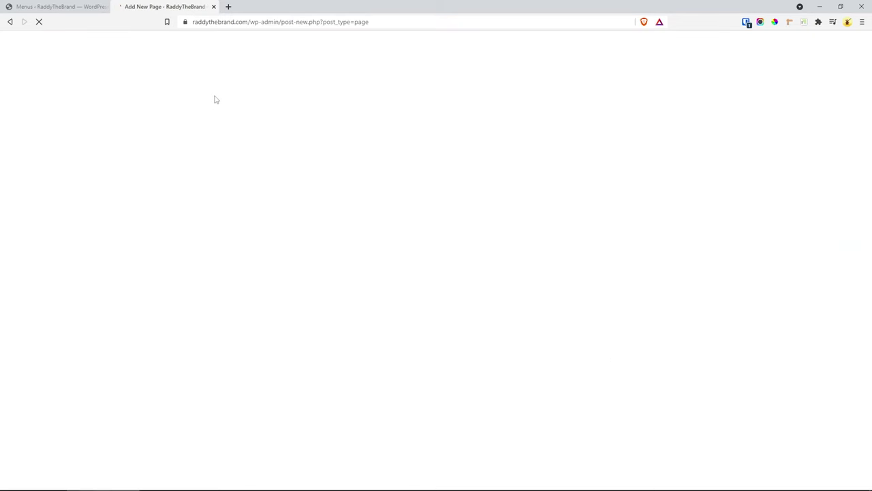
text(Arti)
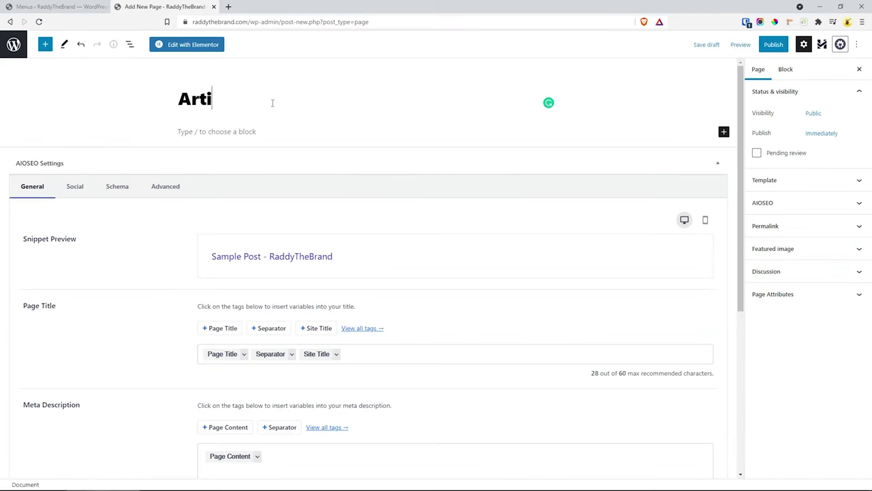
text(cles)
click(774, 45)
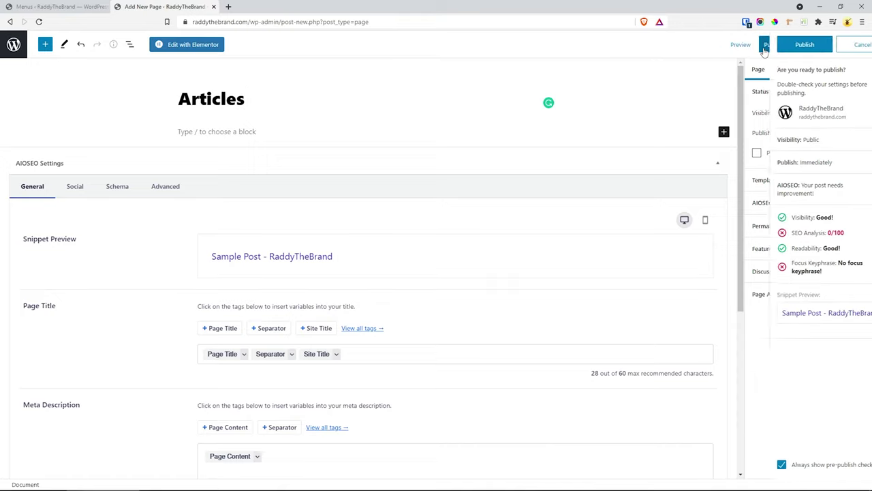
click(779, 44)
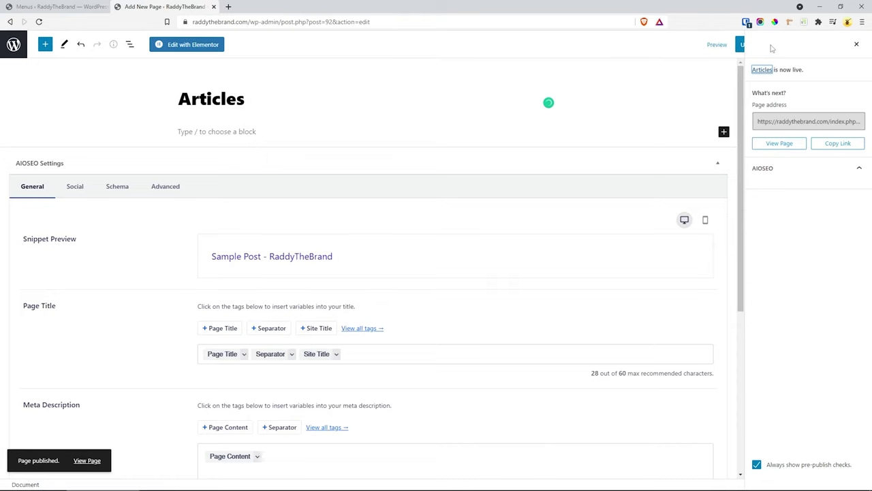
click(857, 44)
click(8, 47)
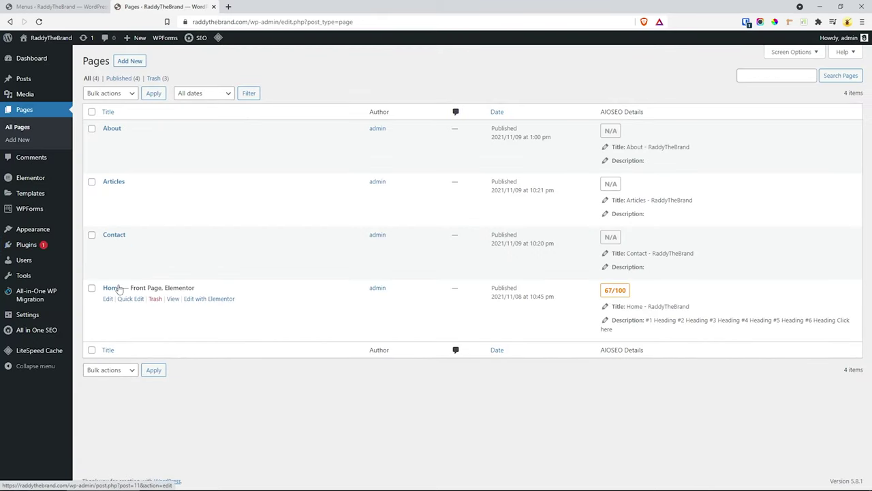
- Add the Articles and Contact pages to the Main menu, placing Contact below About
click(59, 4)
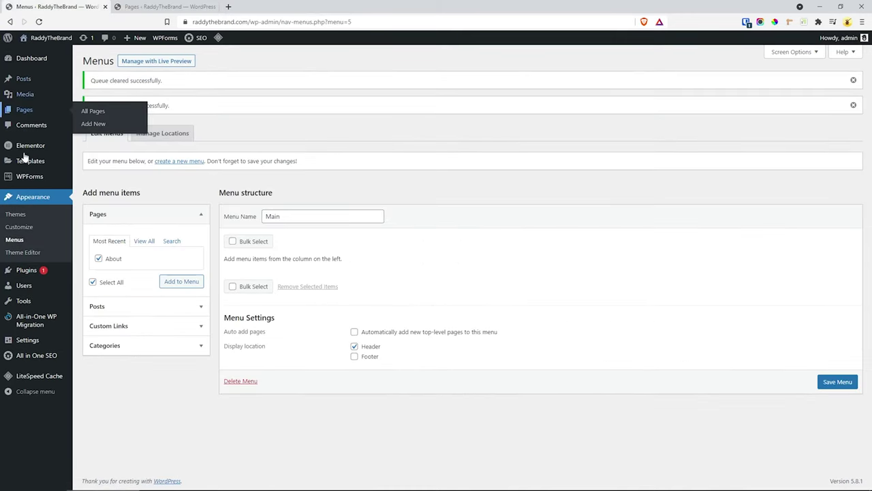
click(21, 243)
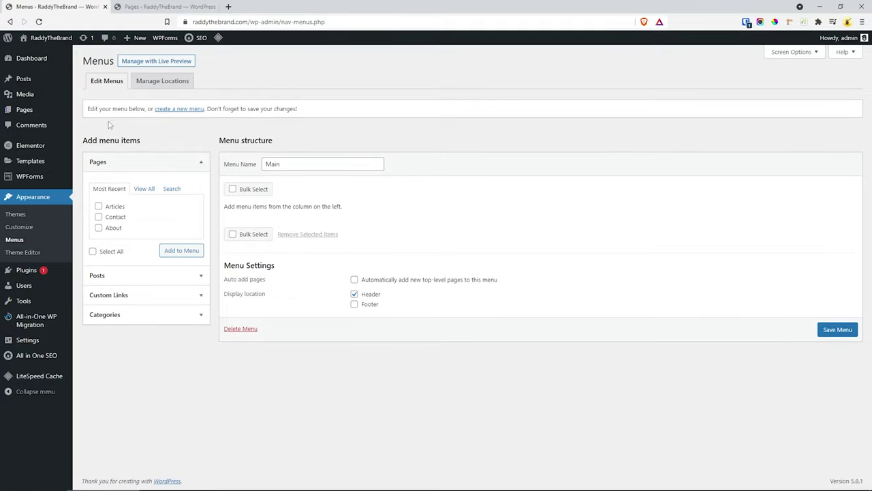
click(98, 206)
click(98, 217)
key(ctrl+plus)
key(ctrl+plus)
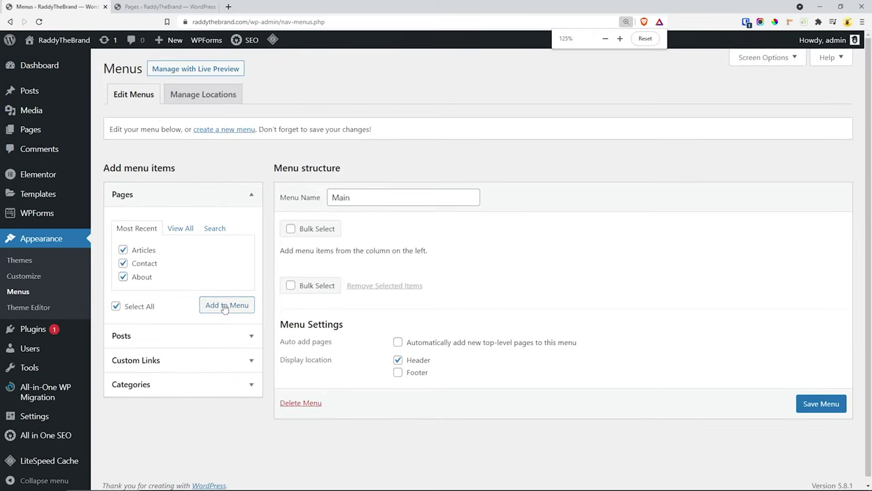
click(226, 306)
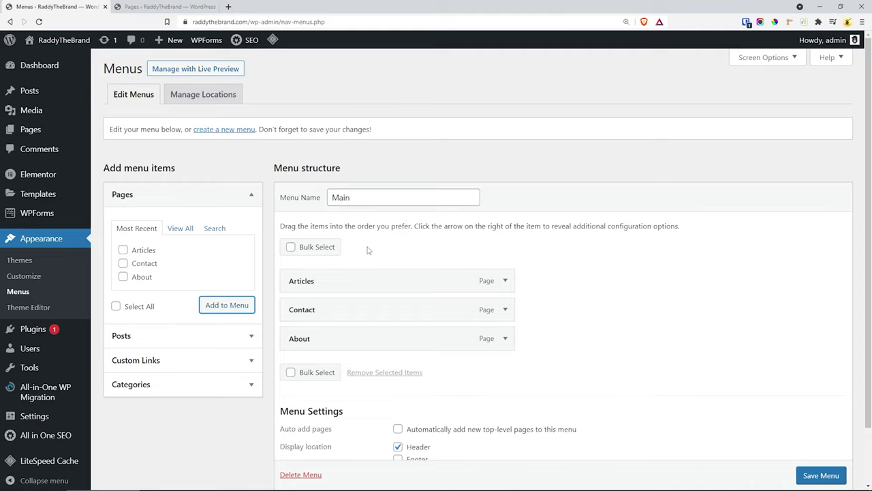
scroll(362, 245, down, 2)
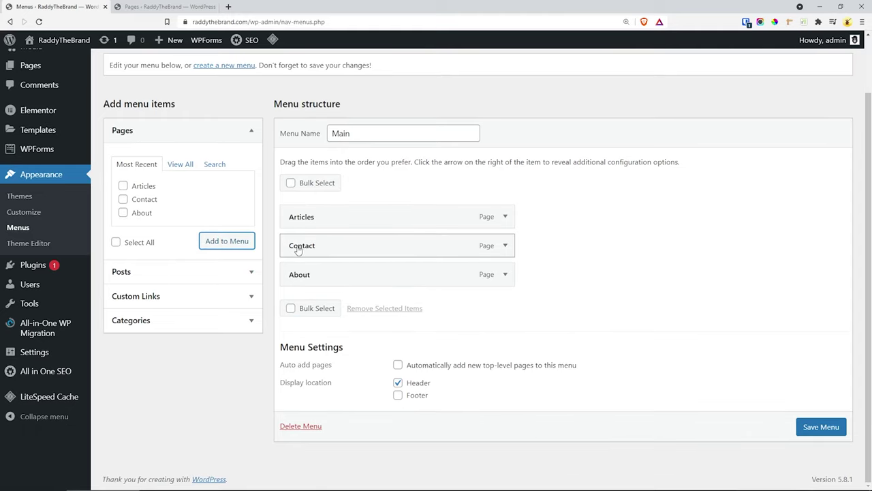
drag(297, 250, 297, 304)
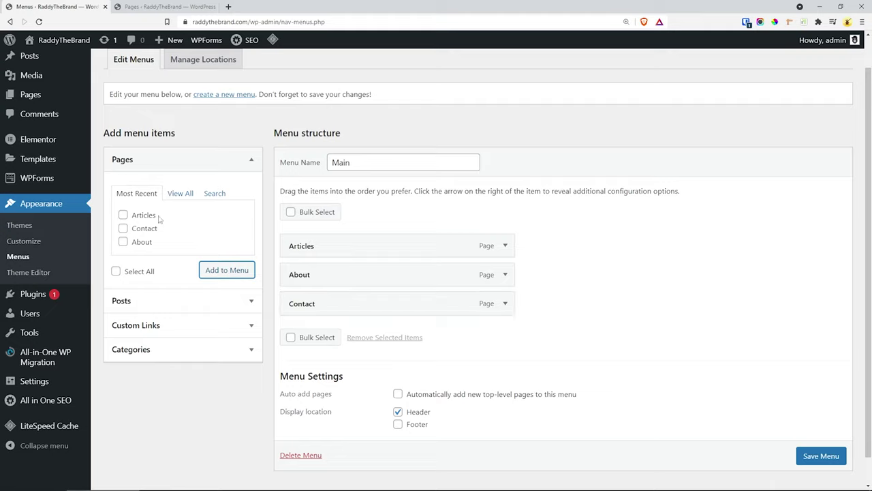
- Add the Home page to the top of the Main menu and save the menu
click(179, 195)
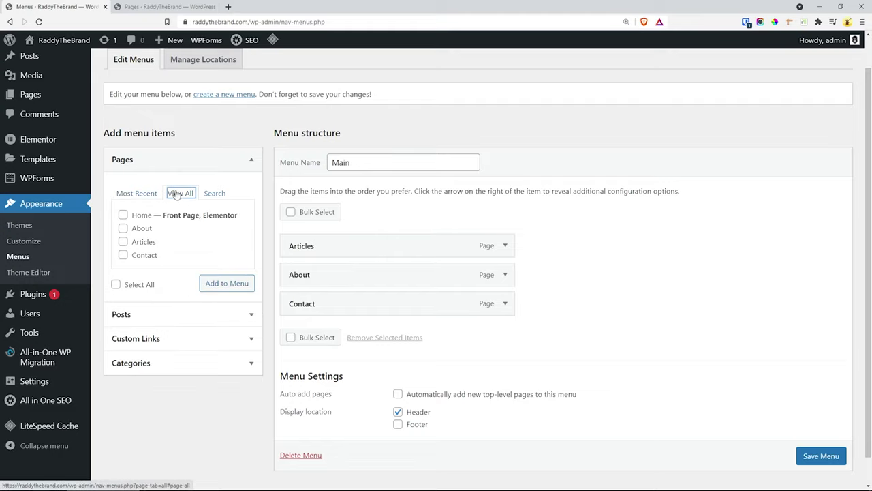
click(123, 215)
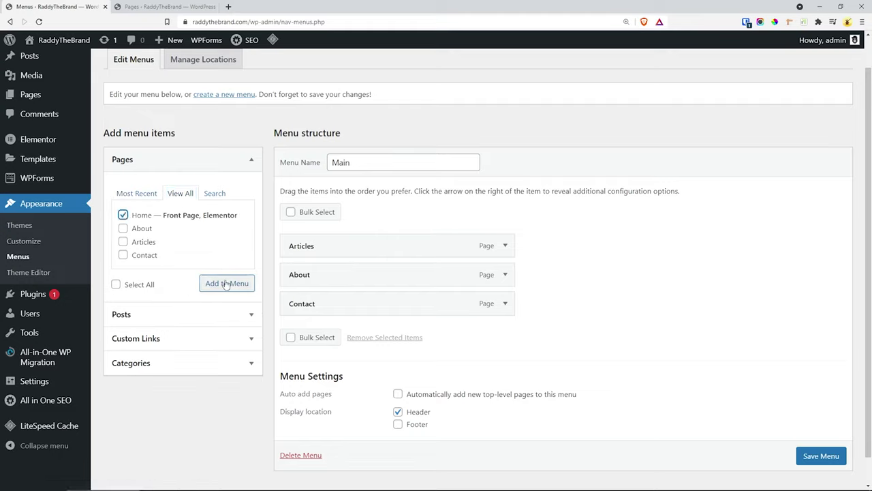
click(227, 283)
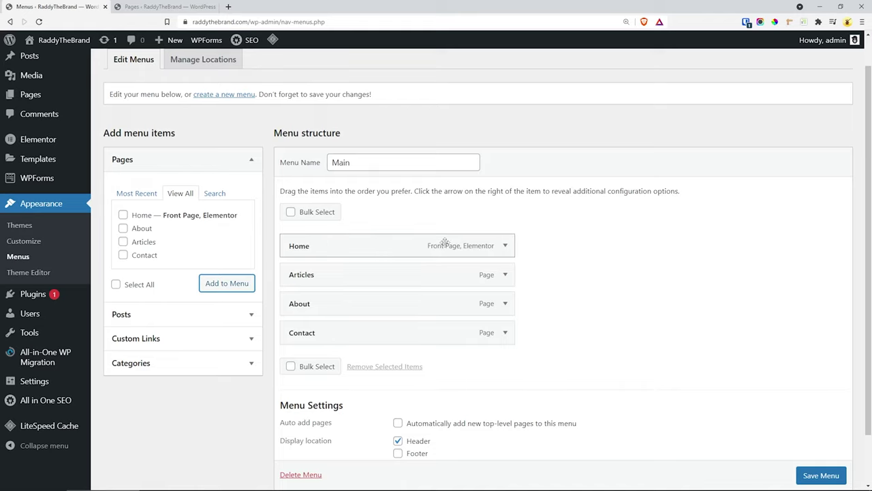
scroll(354, 259, down, 1)
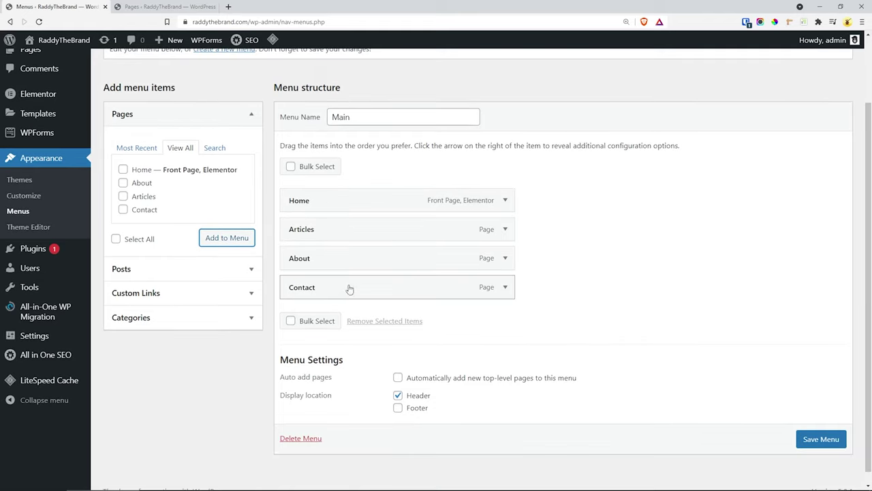
click(821, 439)
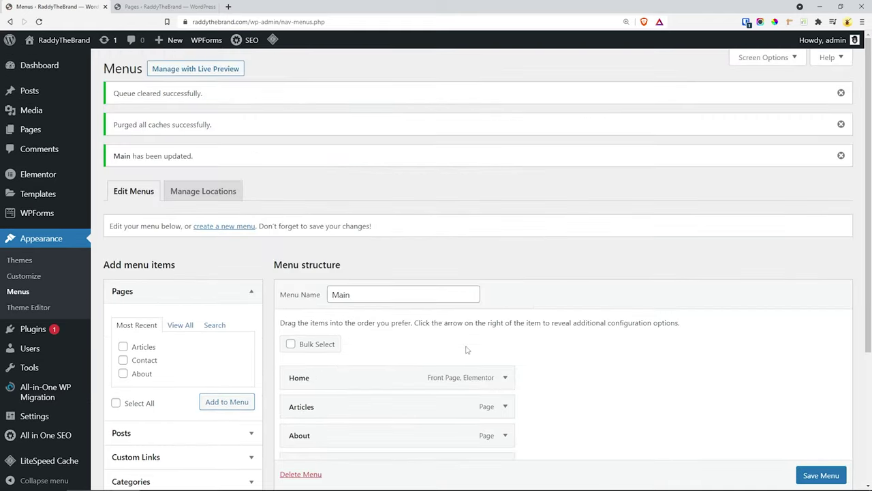
- Dismiss the three admin notices and load the site's home page from the address bar
click(842, 155)
click(841, 124)
click(842, 93)
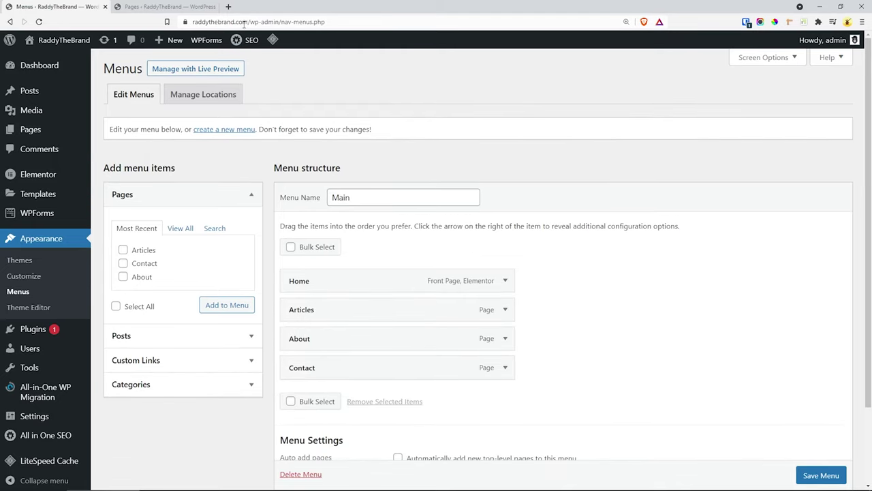
drag(249, 21, 565, 32)
key(BackSpace)
key(Return)
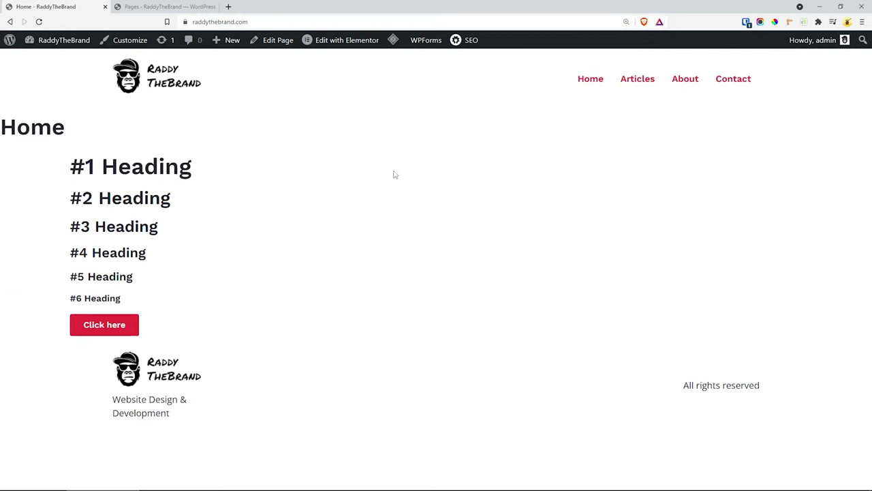
- From Edit with Elementor, go to the Theme Builder's Header part and start a new header template
mouse_move(334, 39)
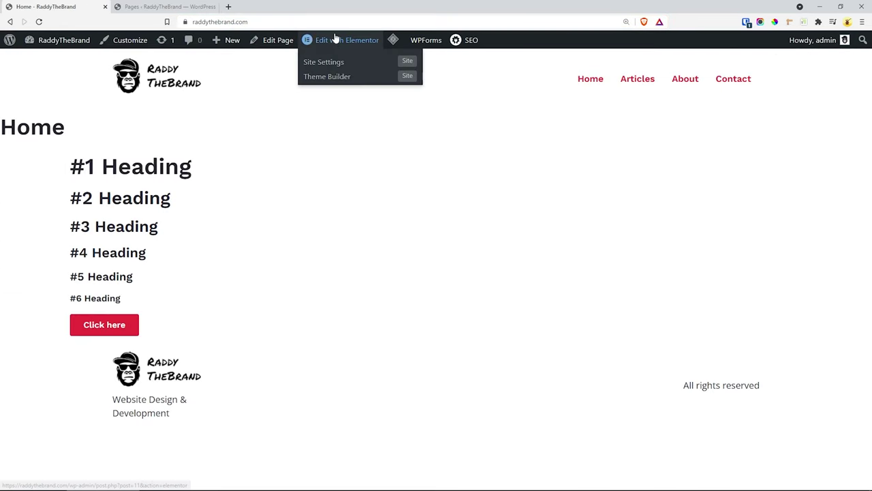
click(330, 78)
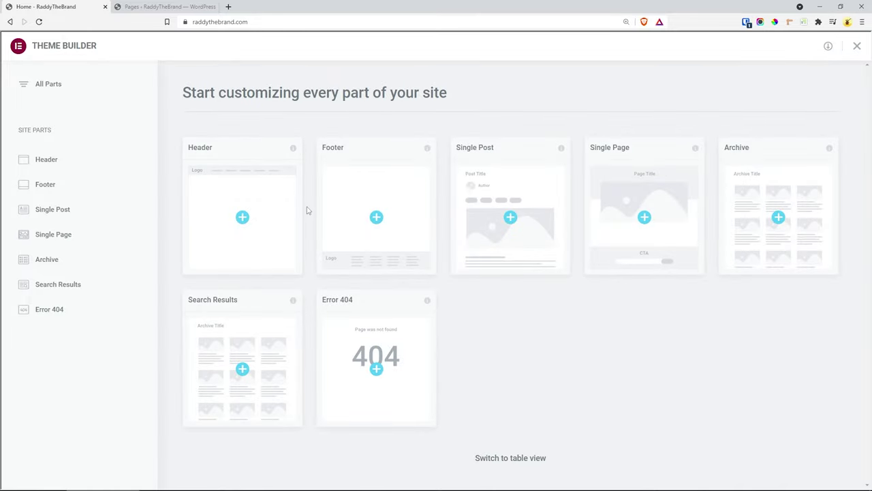
key(ctrl+minus)
key(ctrl+plus)
click(58, 160)
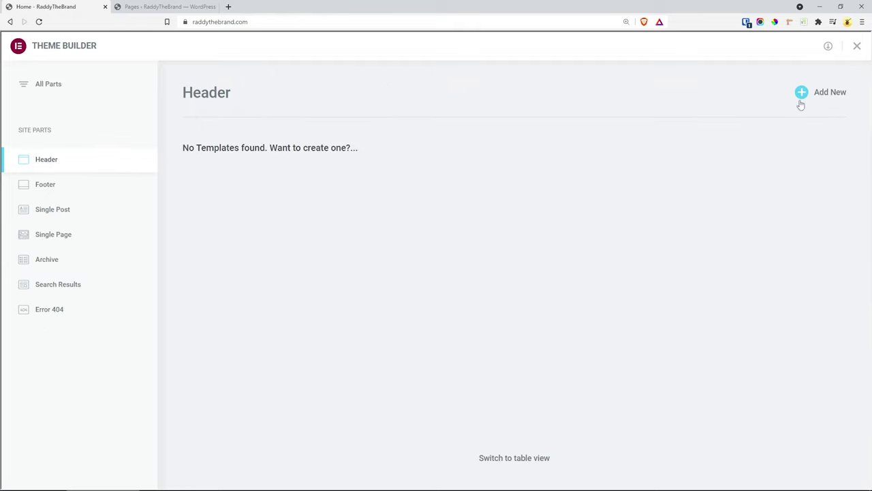
click(819, 93)
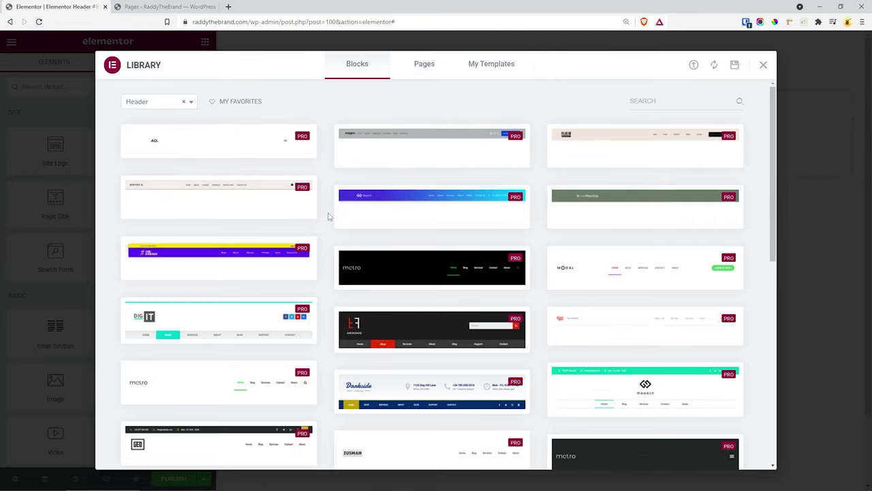
- Find the Animag header block in the Library Blocks grid, preview it, and insert it into Header #100
scroll(328, 217, down, 5)
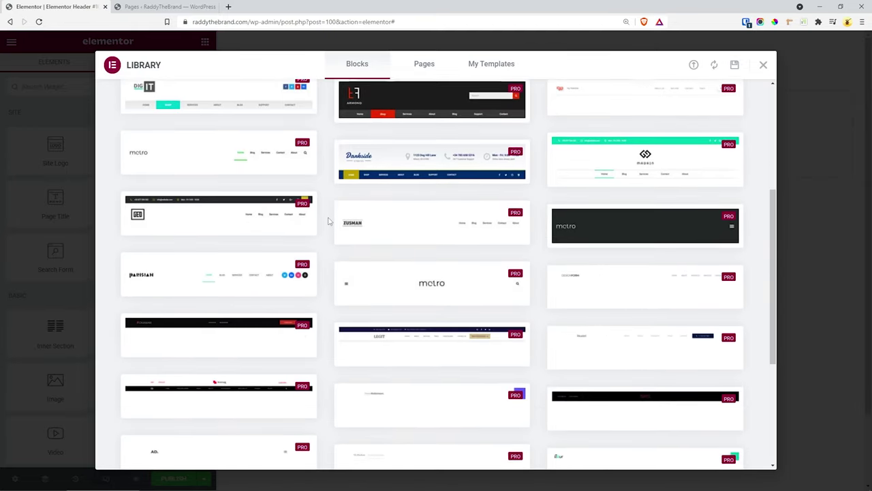
scroll(327, 220, down, 2)
scroll(328, 221, up, 8)
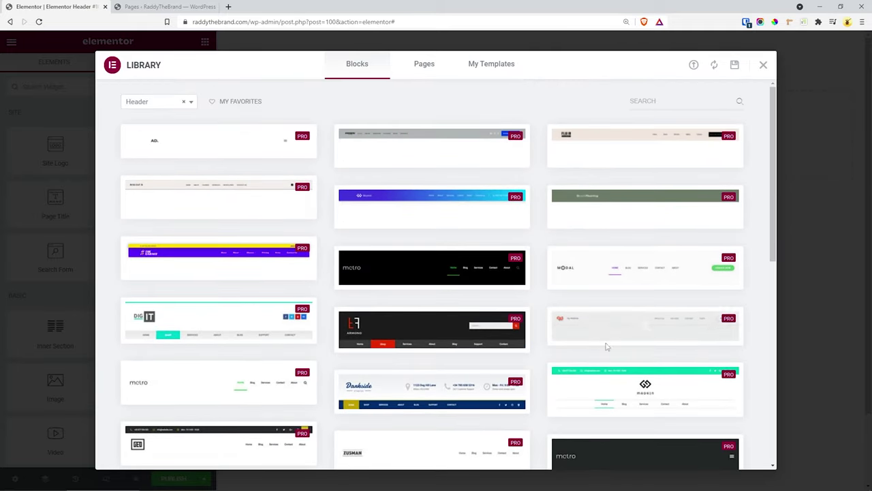
scroll(444, 365, down, 2)
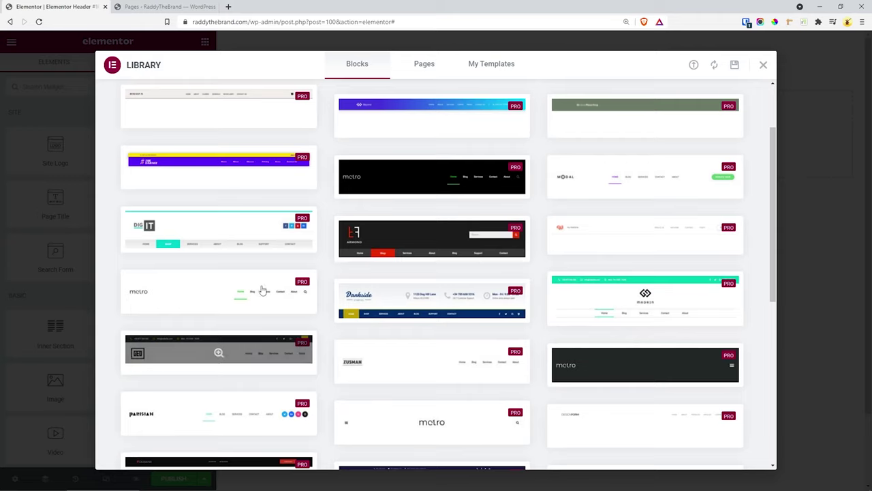
scroll(338, 220, down, 1)
scroll(339, 220, down, 2)
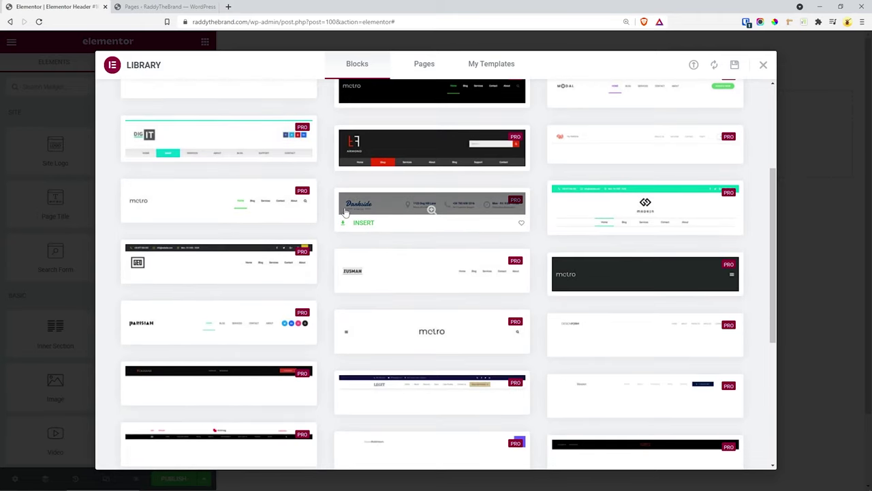
scroll(345, 213, down, 2)
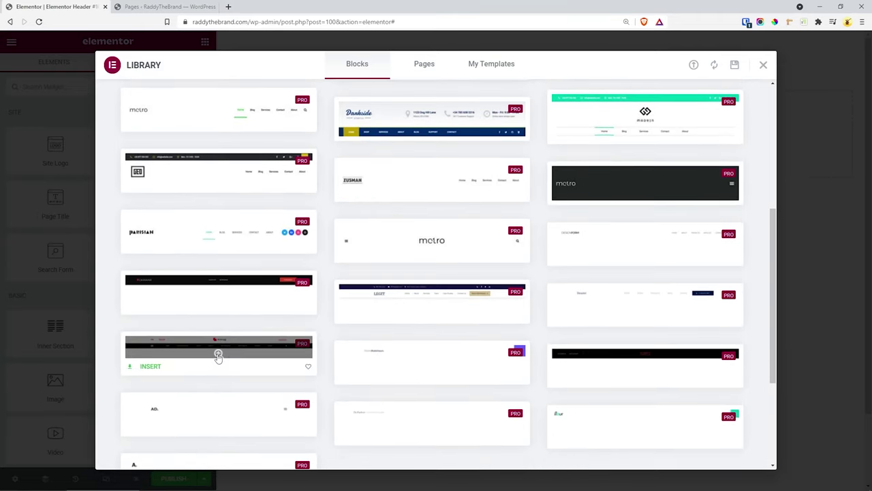
click(218, 354)
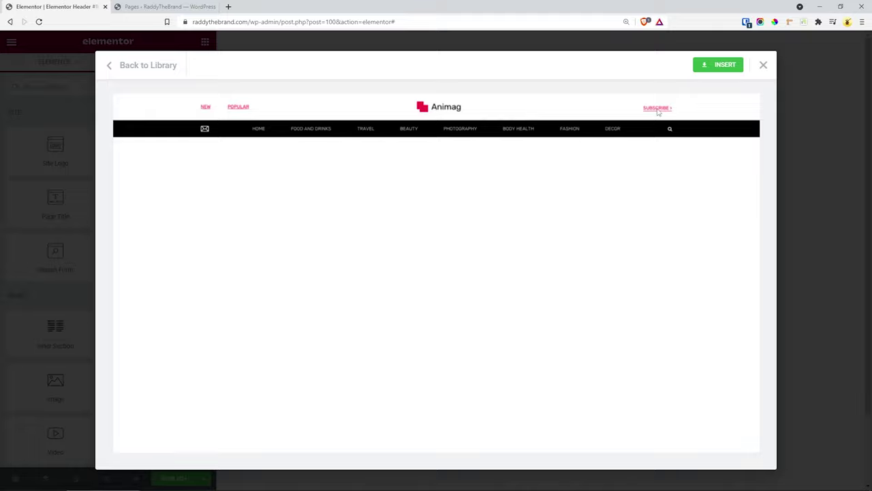
click(722, 66)
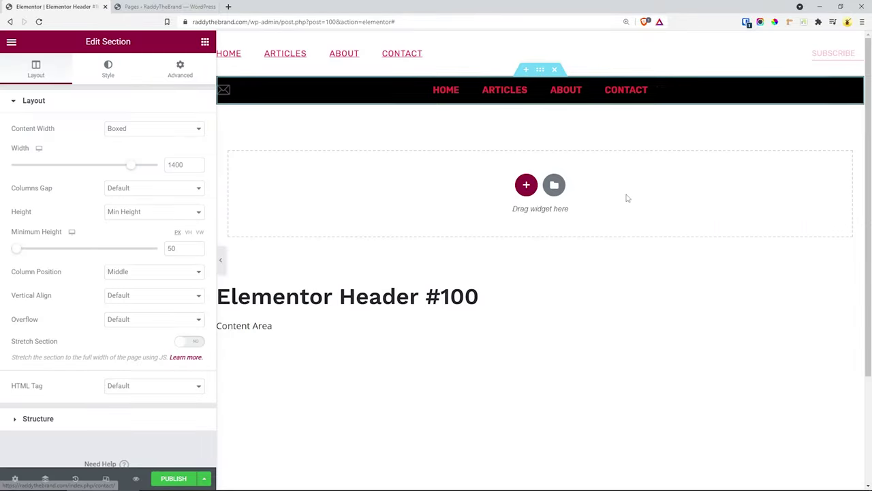
- Reset zoom to 100% and leave the Header #100 editor without saving changes
key(ctrl+minus)
key(ctrl+minus)
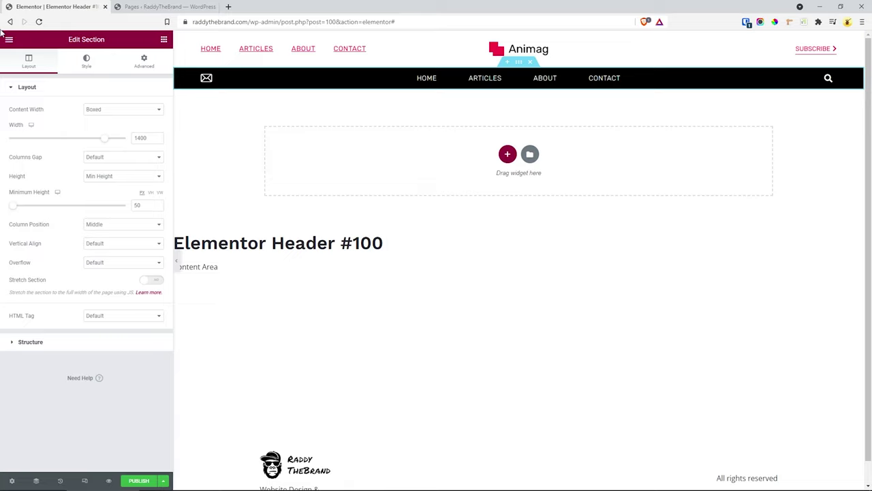
key(alt+Left)
click(10, 21)
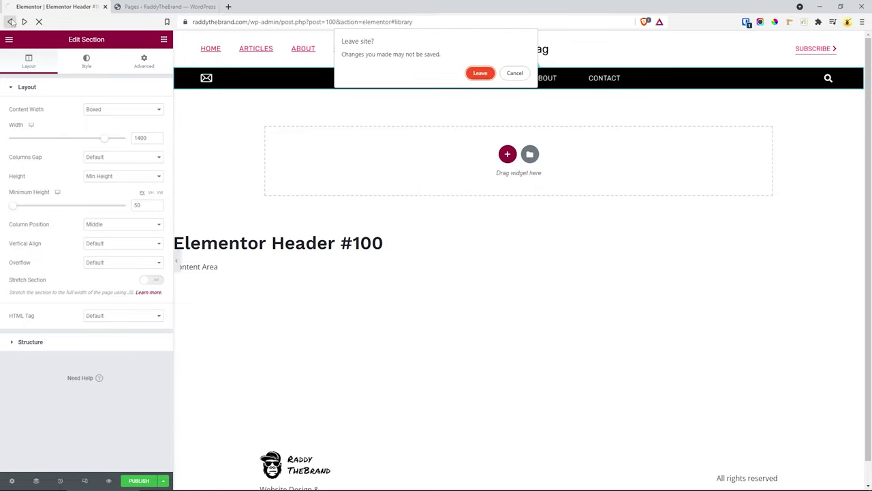
click(480, 73)
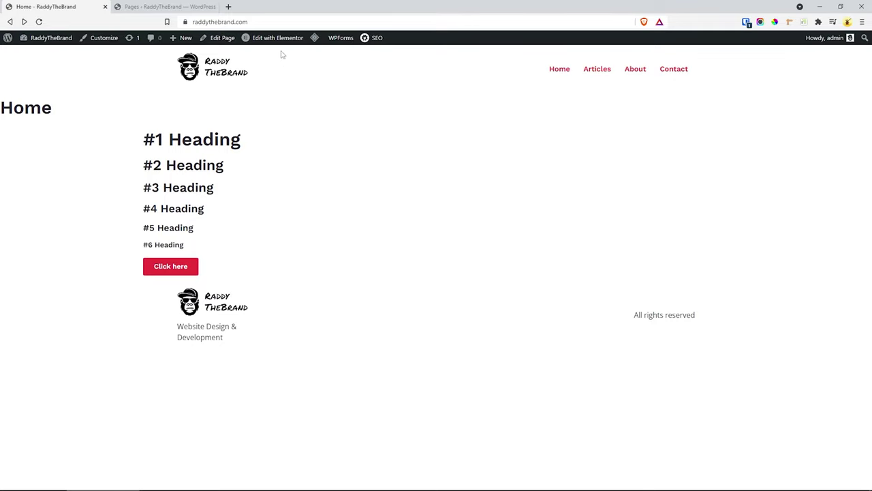
- Go to the Elementor Theme Builder's Header templates and add a new Header template
mouse_move(292, 39)
click(270, 71)
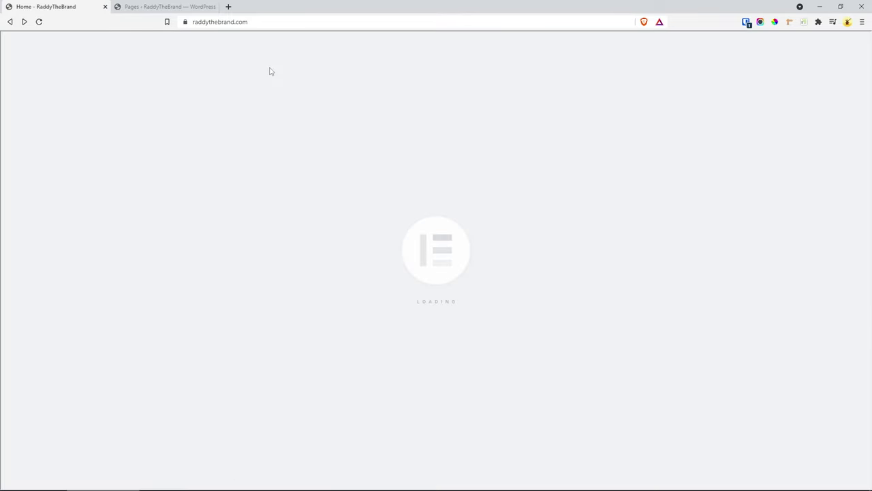
click(45, 142)
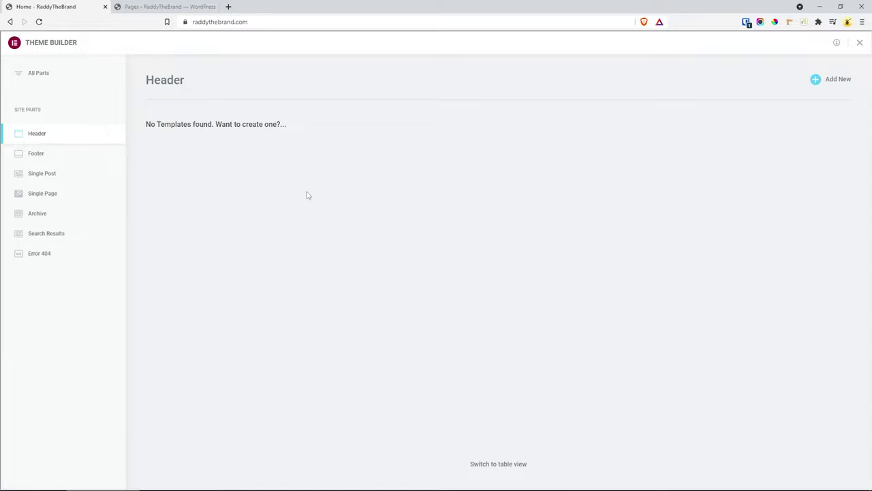
key(ctrl+plus)
key(ctrl+plus)
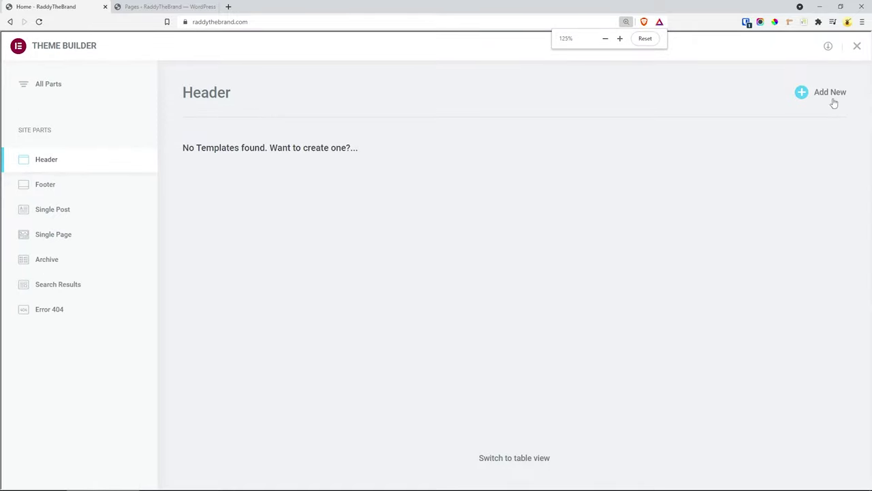
click(817, 95)
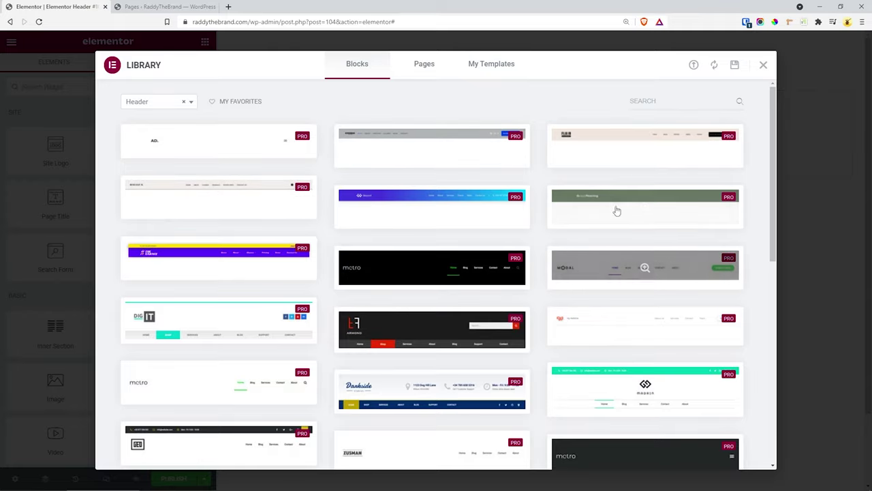
- Close the template library to start Elementor Header #104 from a blank canvas
click(764, 66)
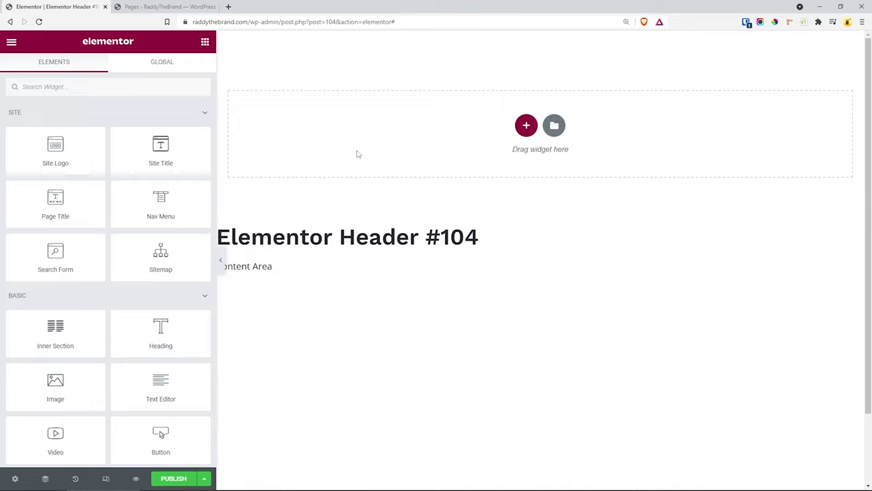
key(ctrl+minus)
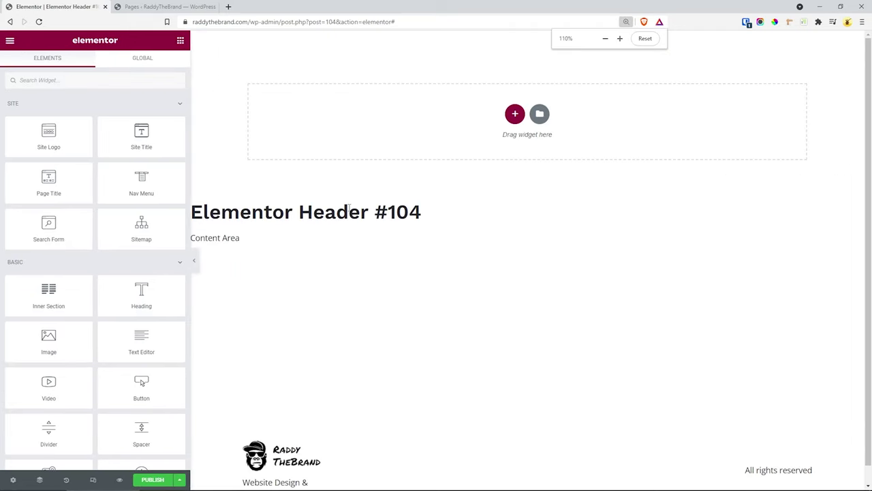
key(ctrl+minus)
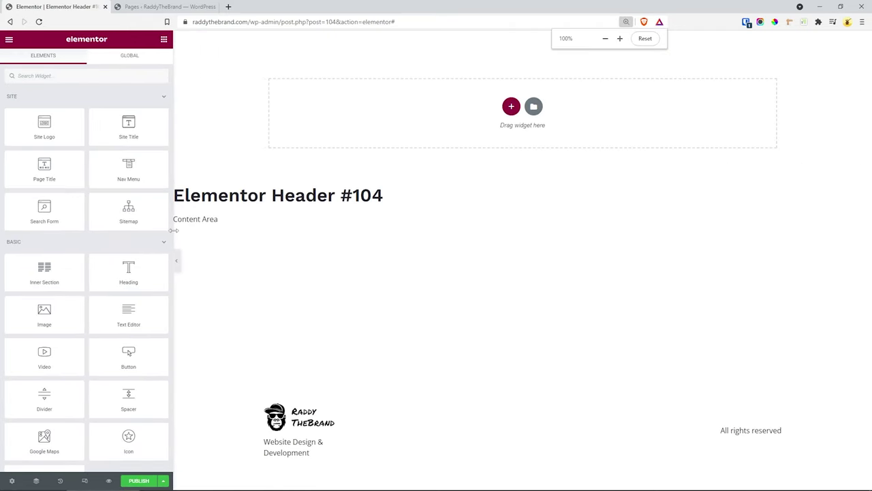
drag(174, 232, 167, 231)
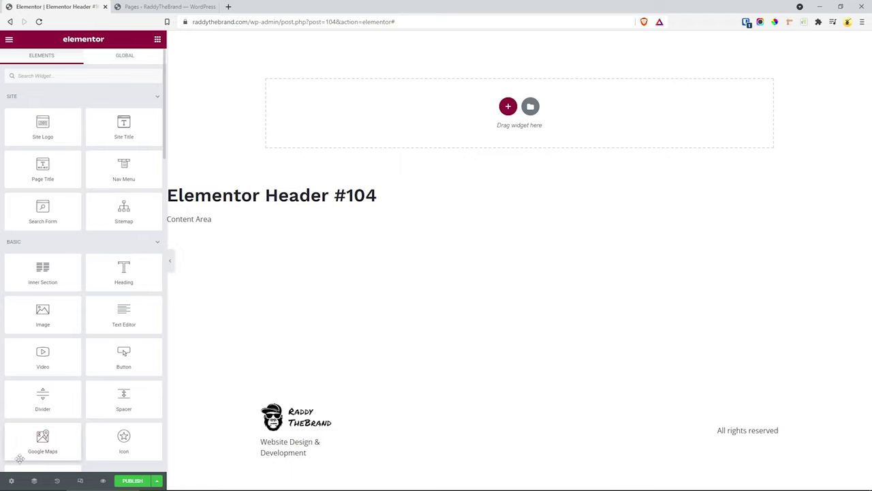
key(ctrl+plus)
key(ctrl+plus)
key(ctrl+plus)
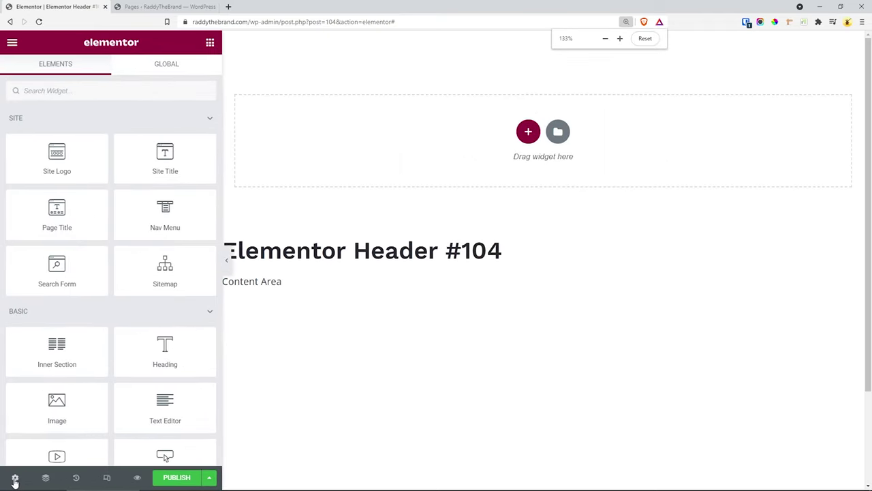
- Retitle the template 'Custom Header' and set its HTML tag to header
click(14, 479)
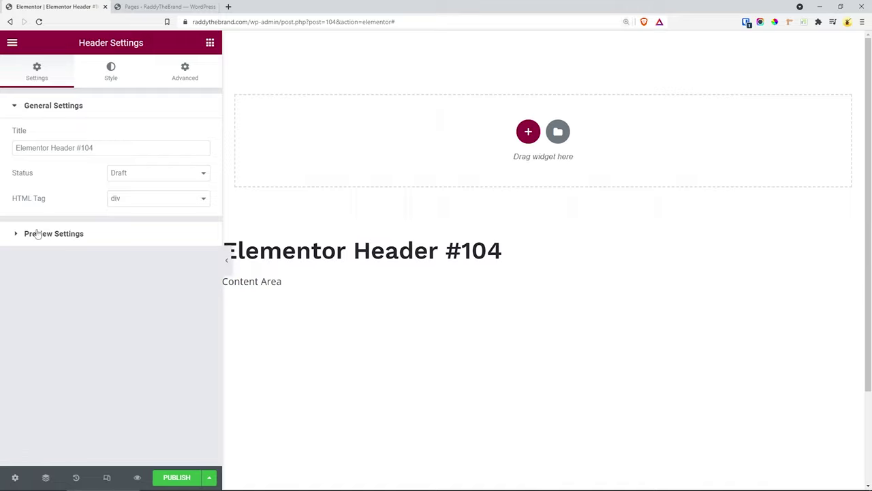
drag(121, 147, 2, 152)
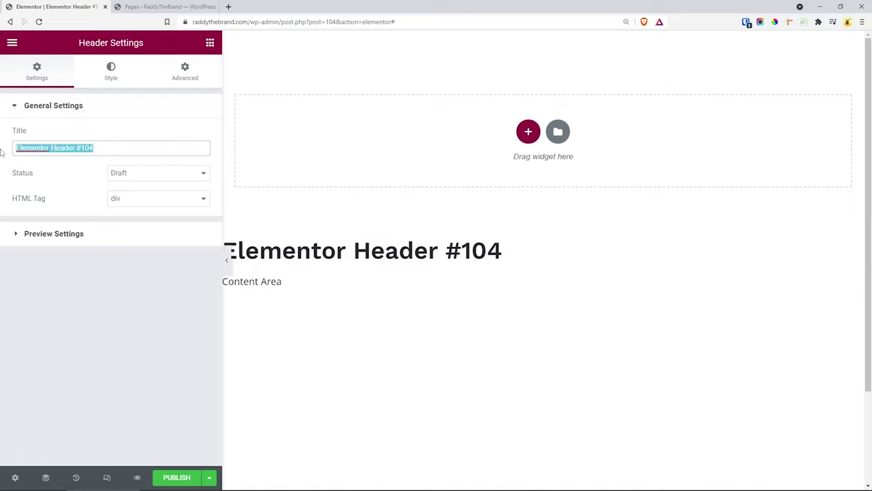
text(Custom Header)
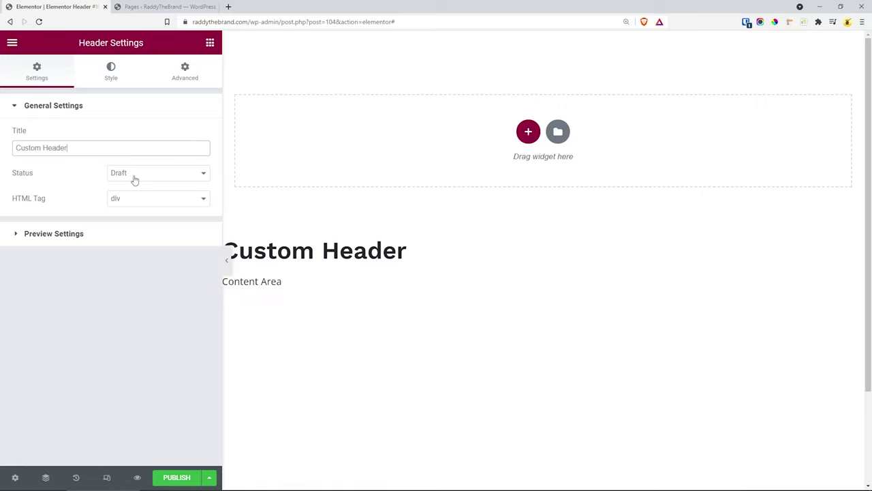
click(140, 205)
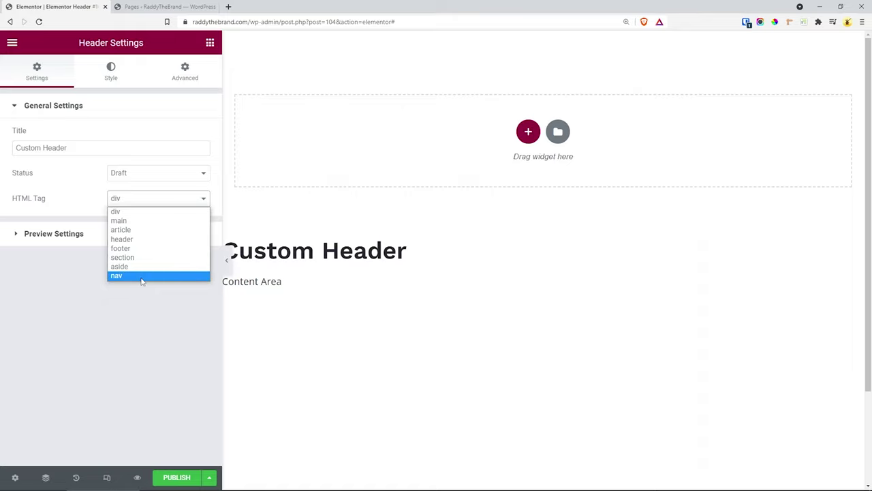
click(136, 240)
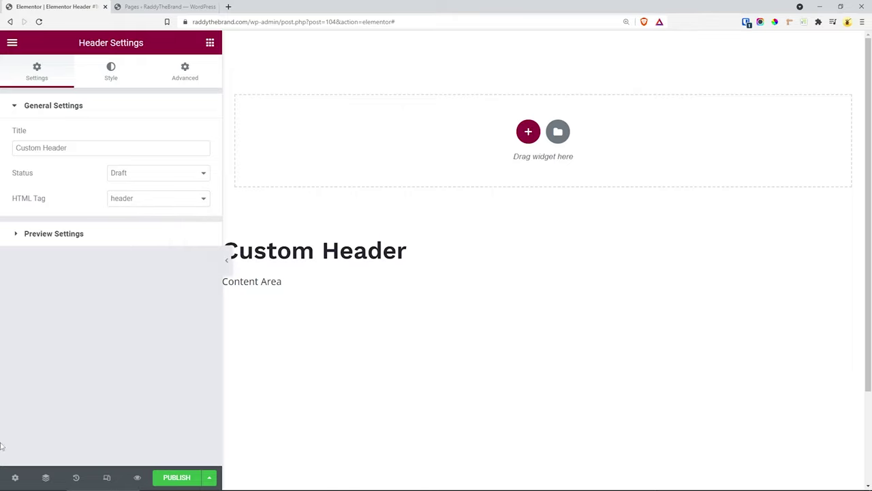
key(ctrl+minus)
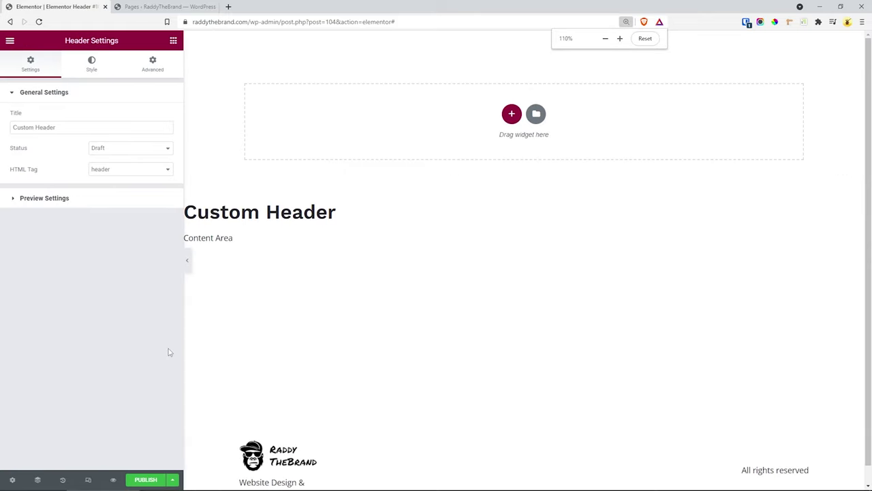
key(ctrl+minus)
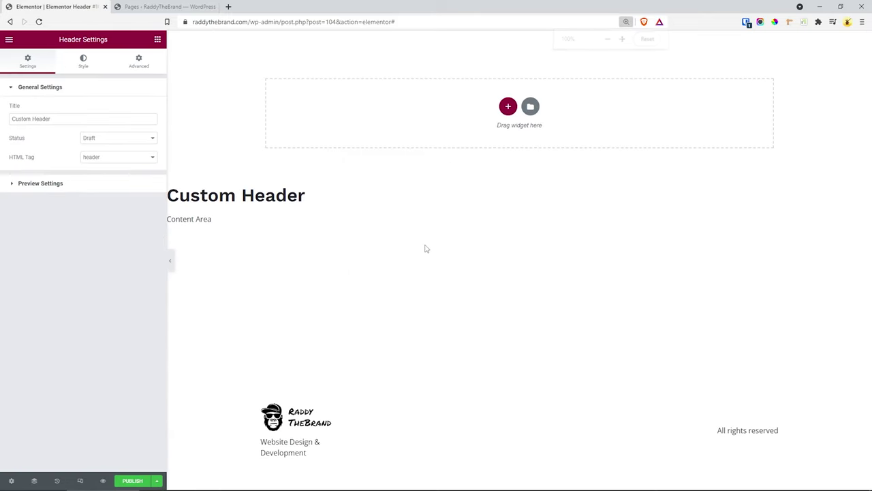
- Add a 33/66 two-column section to the header
click(508, 107)
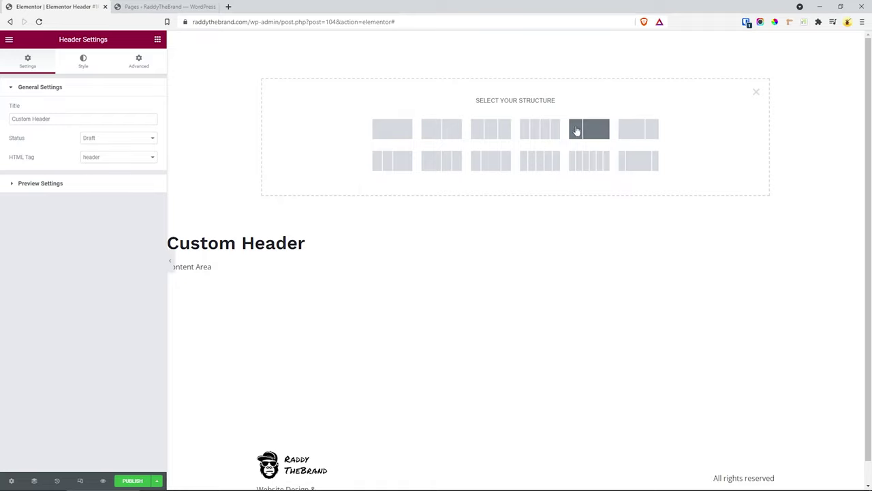
key(ctrl+plus)
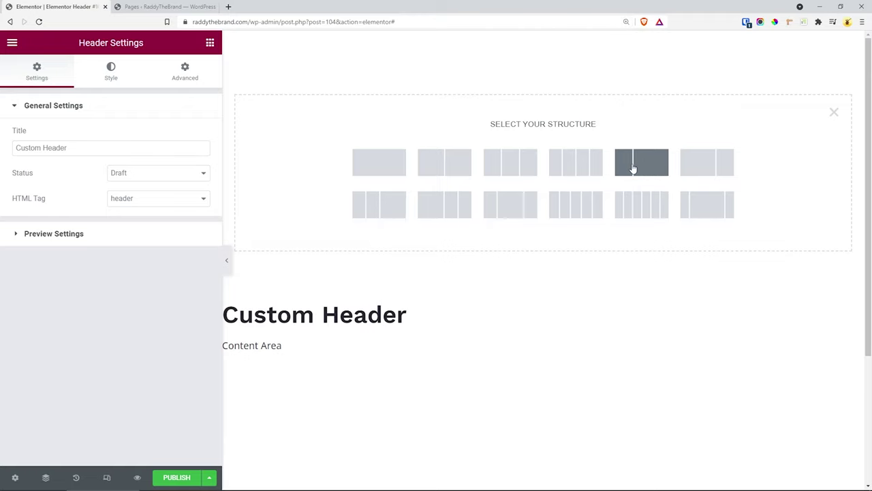
click(638, 170)
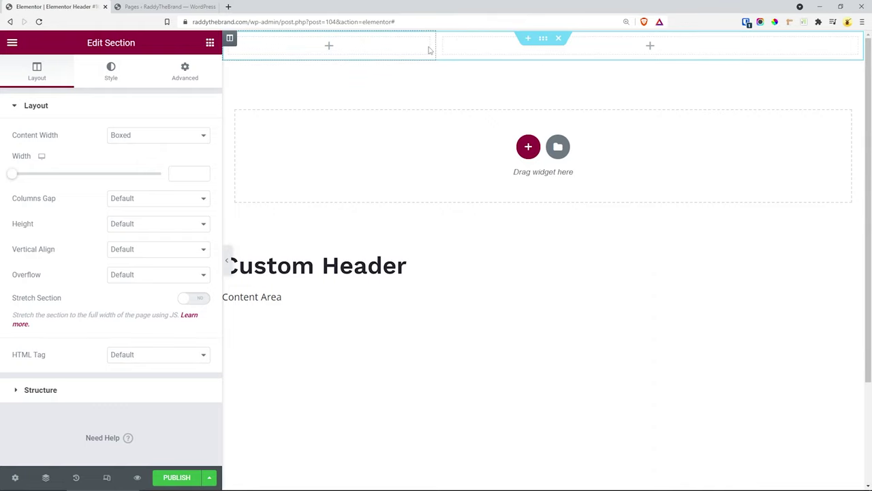
- Place a Site Logo widget in the section's left column
key(ctrl+minus)
key(ctrl+minus)
key(ctrl+minus)
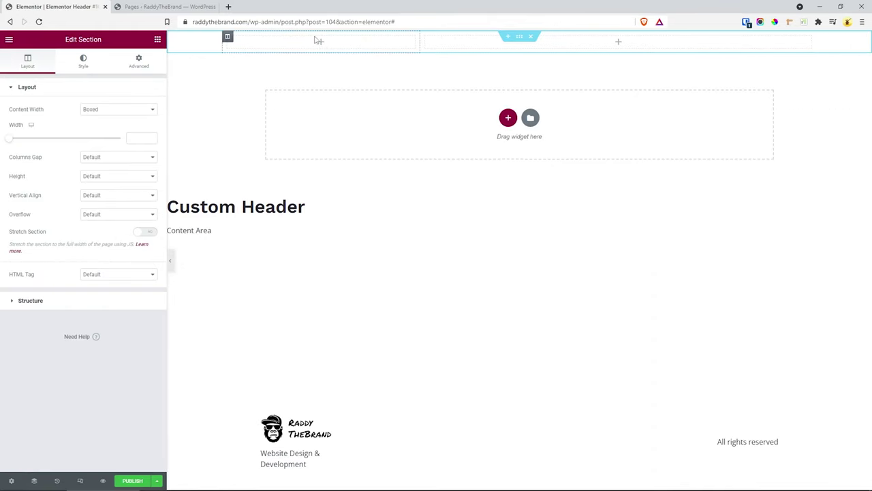
click(322, 43)
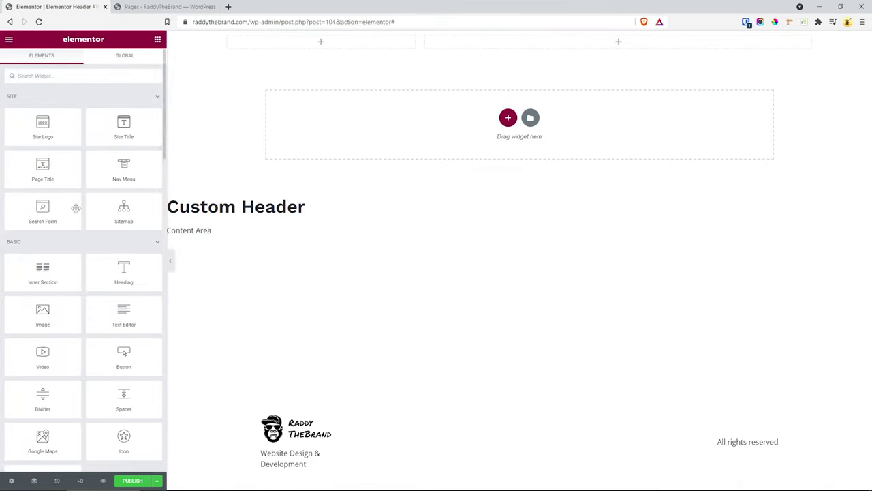
drag(35, 129, 321, 40)
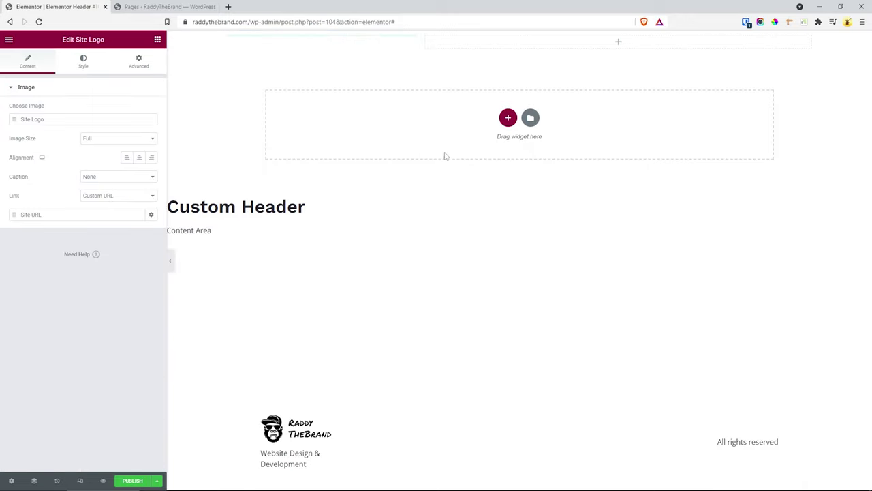
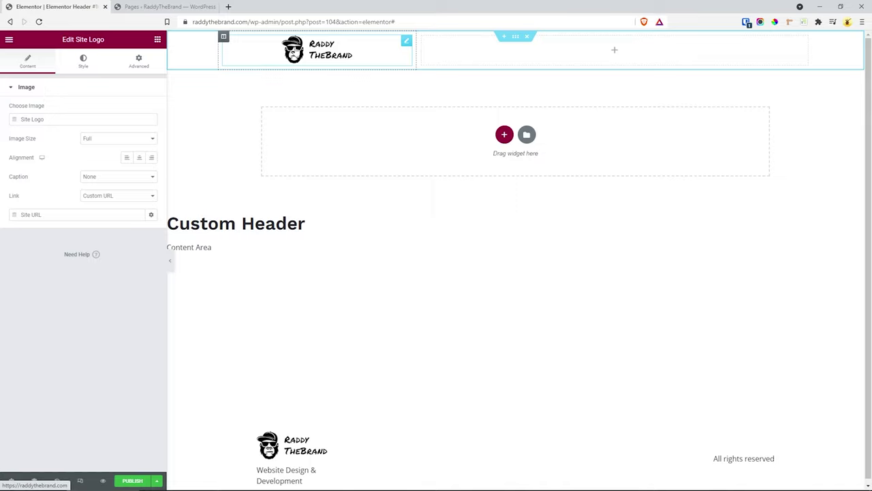
- Left-align the site logo and add a right-aligned Nav Menu showing the Main menu in the right column
click(128, 159)
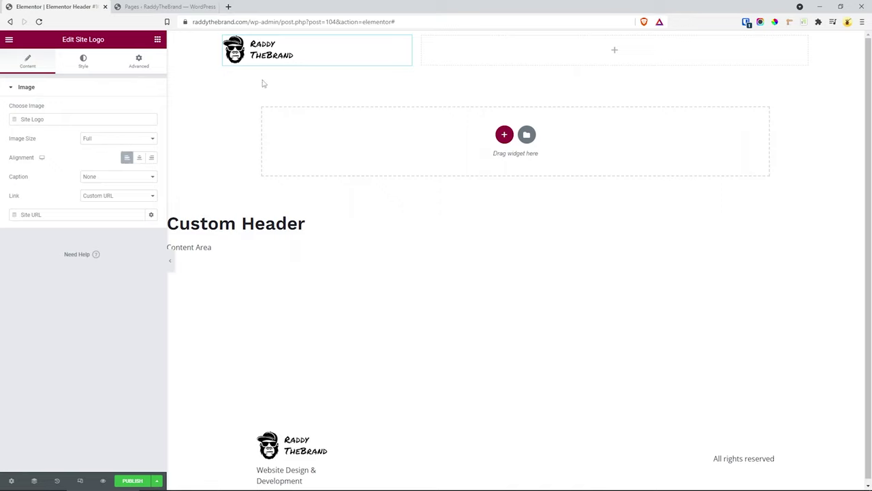
click(616, 53)
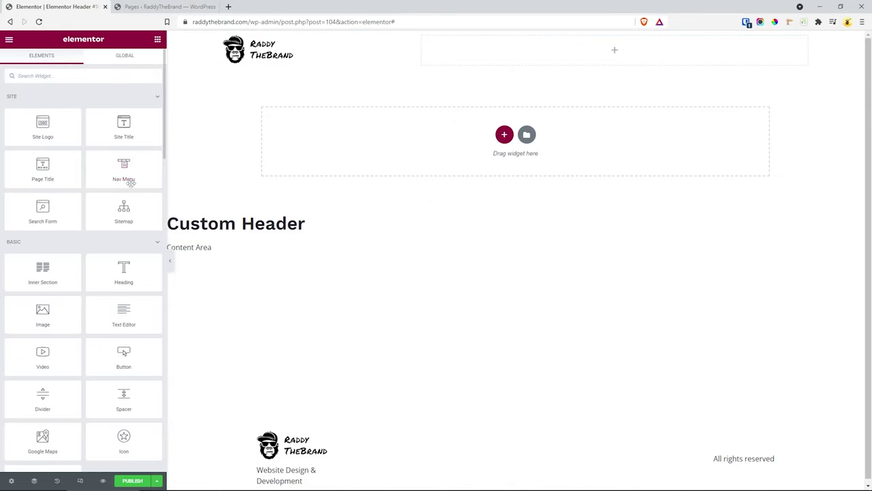
drag(131, 183, 625, 53)
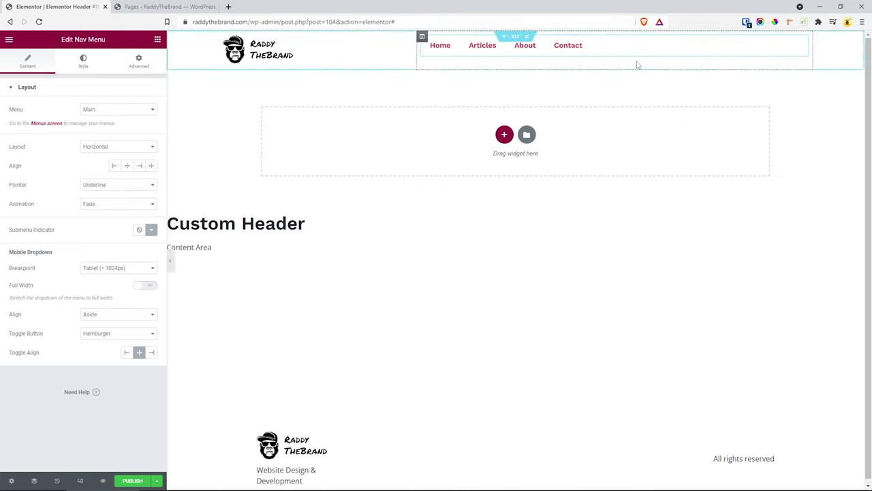
click(118, 110)
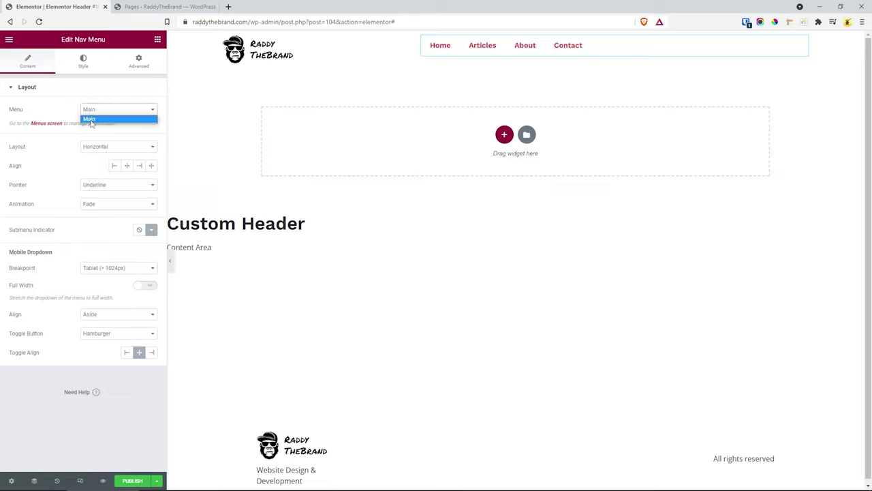
click(99, 120)
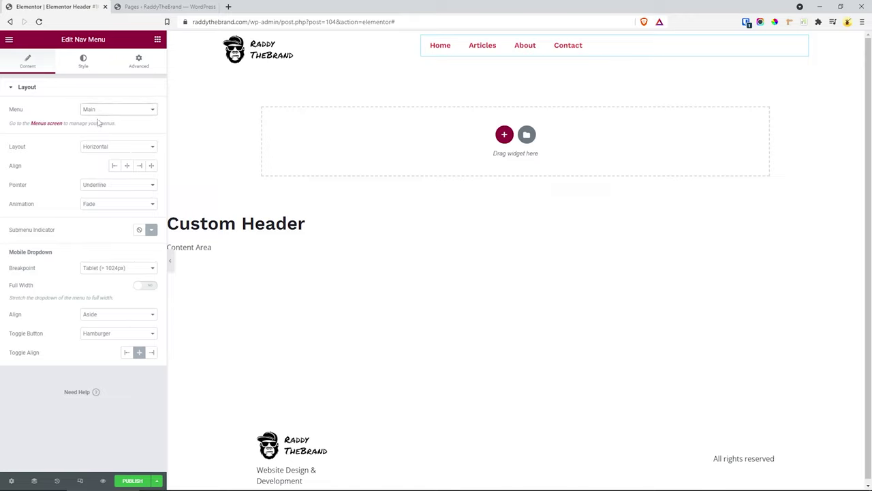
click(139, 165)
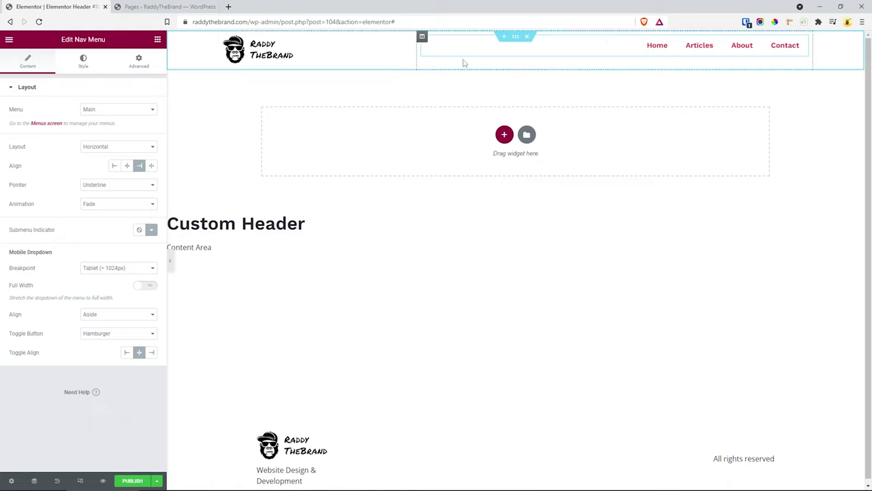
- Set the right header column's Vertical Align to Middle, after trying Top and Bottom
click(422, 37)
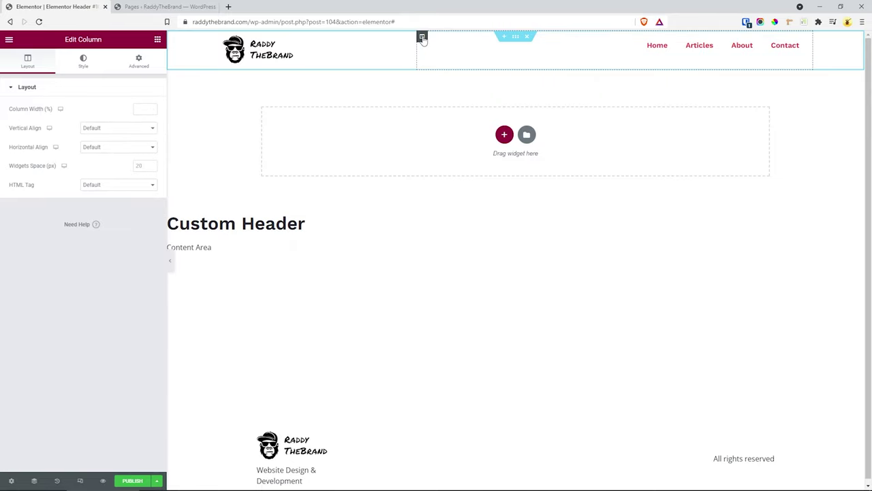
click(111, 130)
click(112, 150)
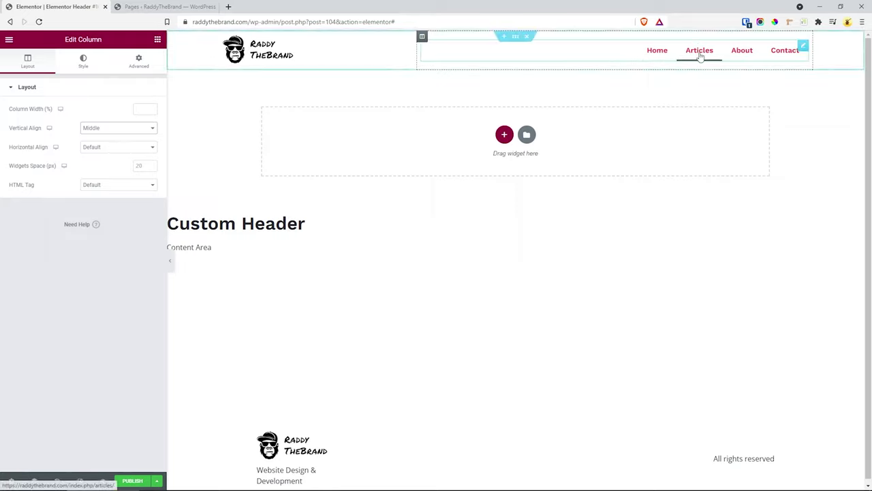
click(109, 129)
click(107, 144)
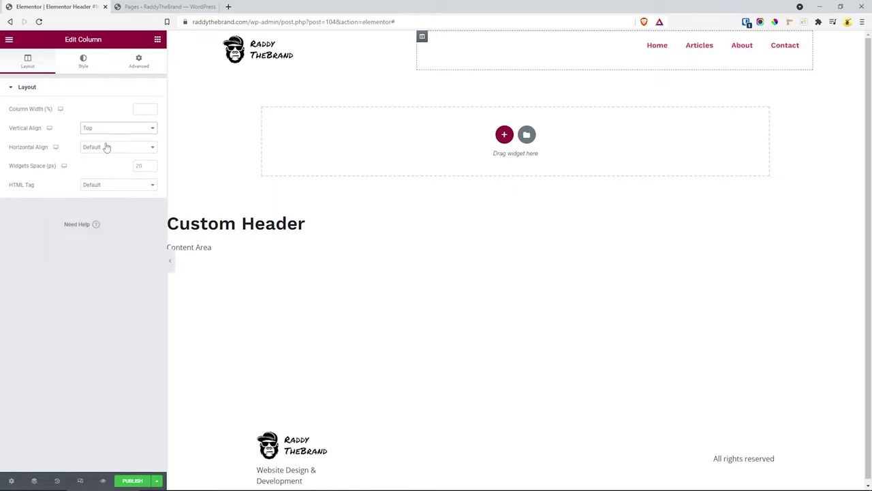
click(115, 130)
click(113, 160)
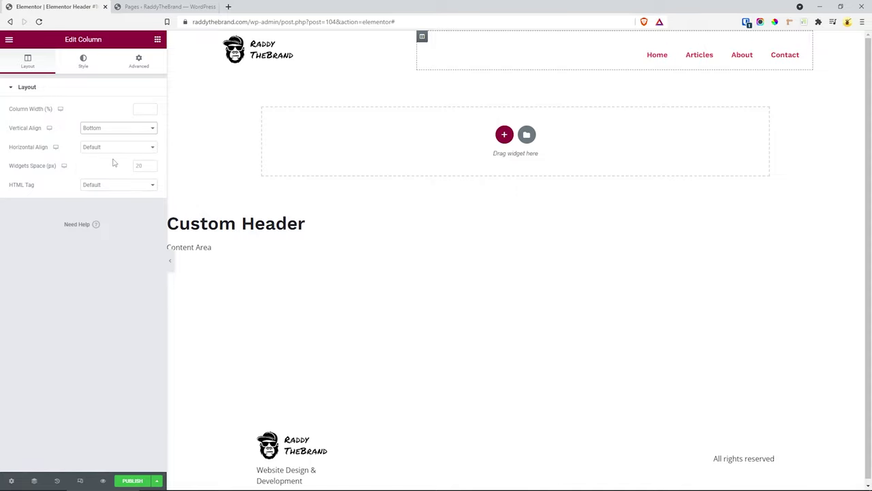
click(119, 130)
click(116, 154)
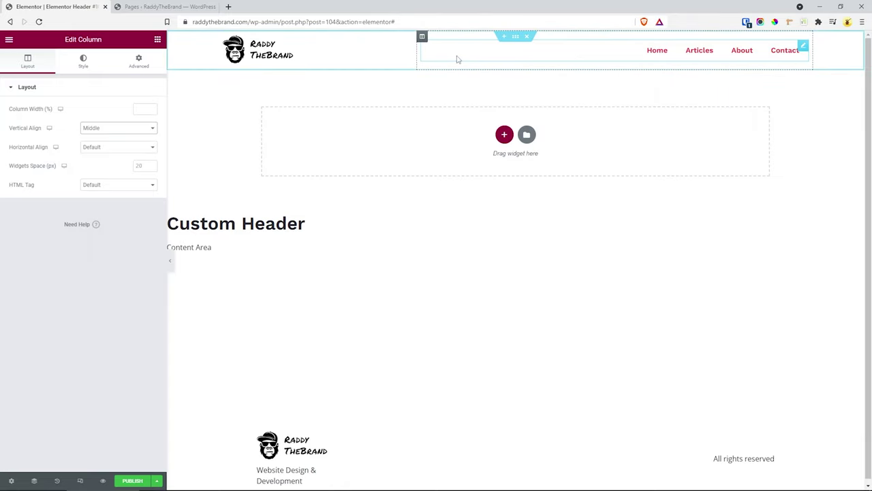
key(ctrl+plus)
- Give the header section a Classic background using the Primary global colour
click(524, 38)
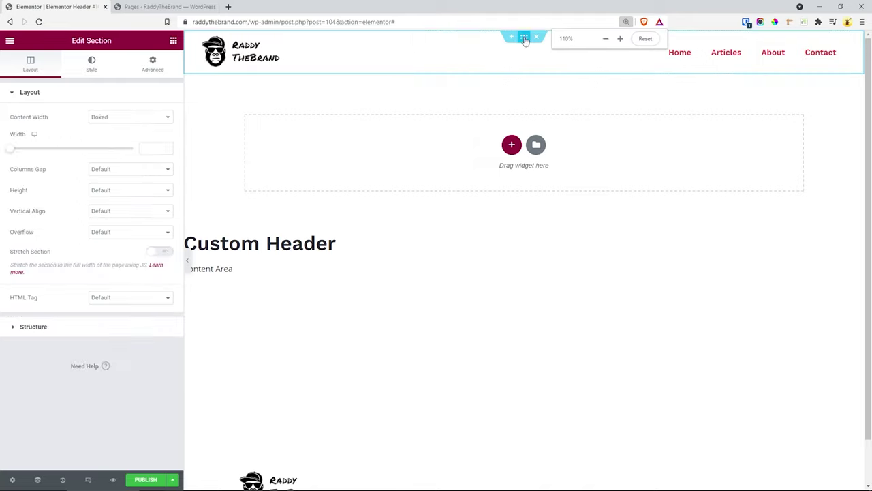
click(91, 62)
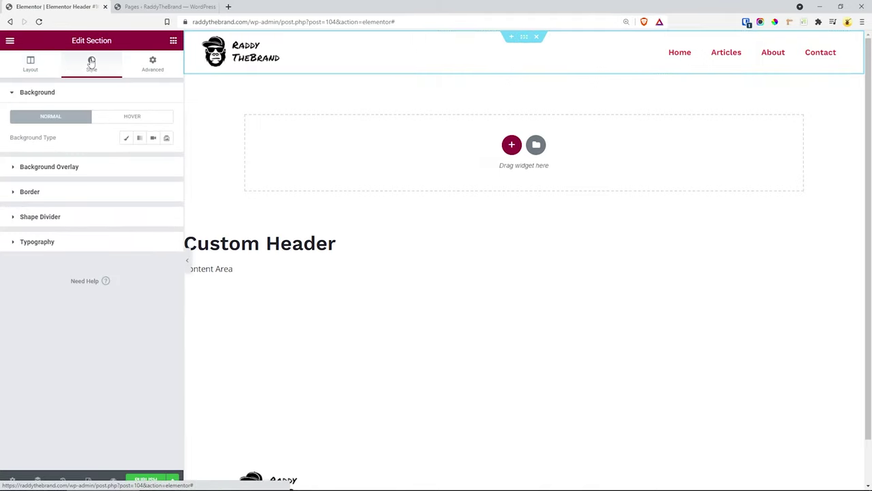
click(126, 139)
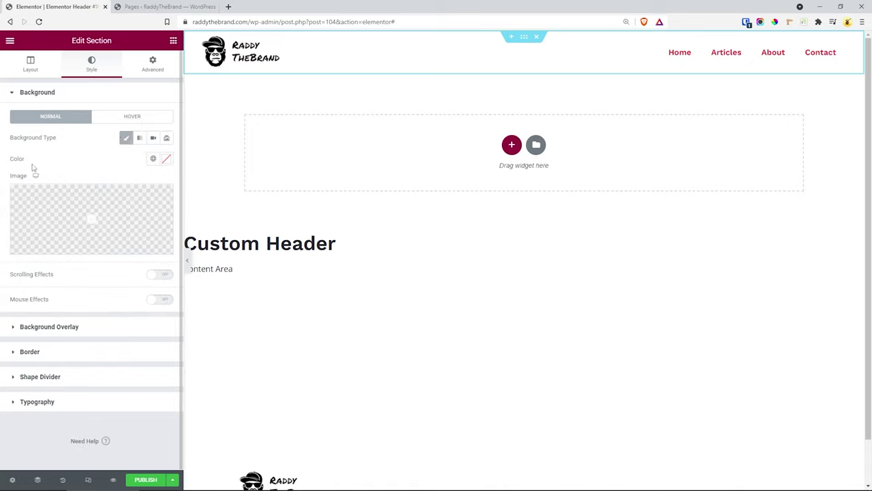
click(153, 159)
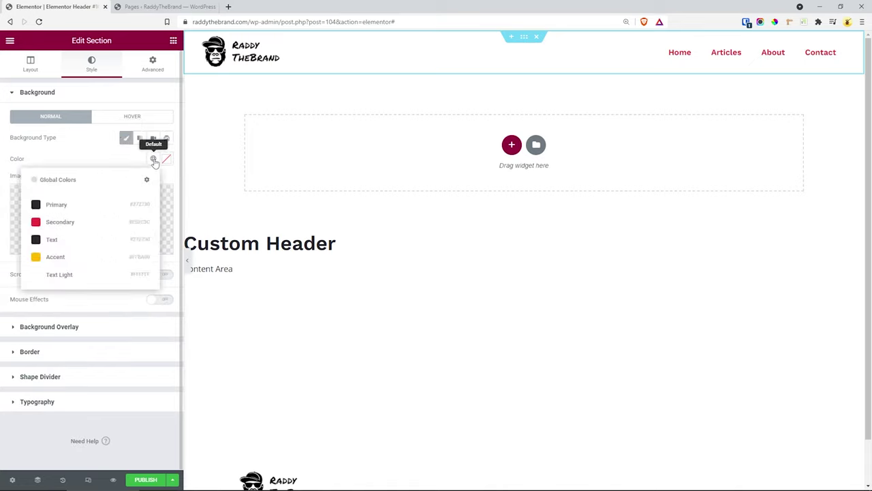
click(63, 203)
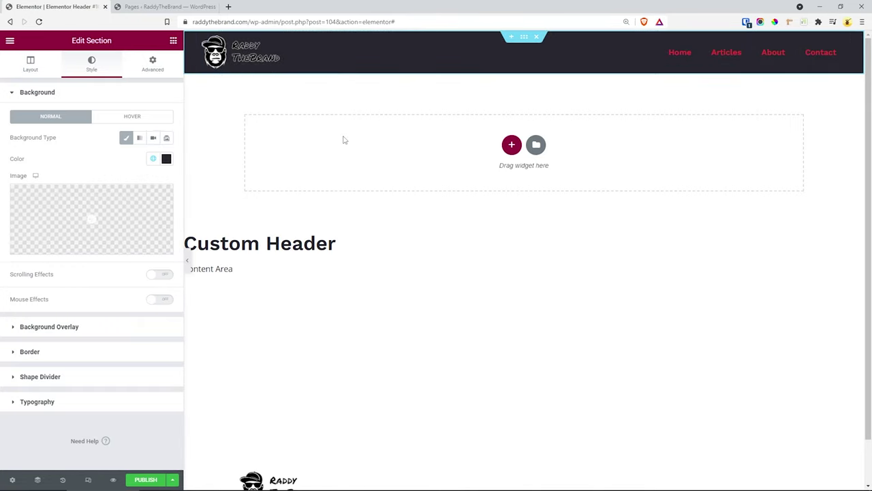
key(ctrl+minus)
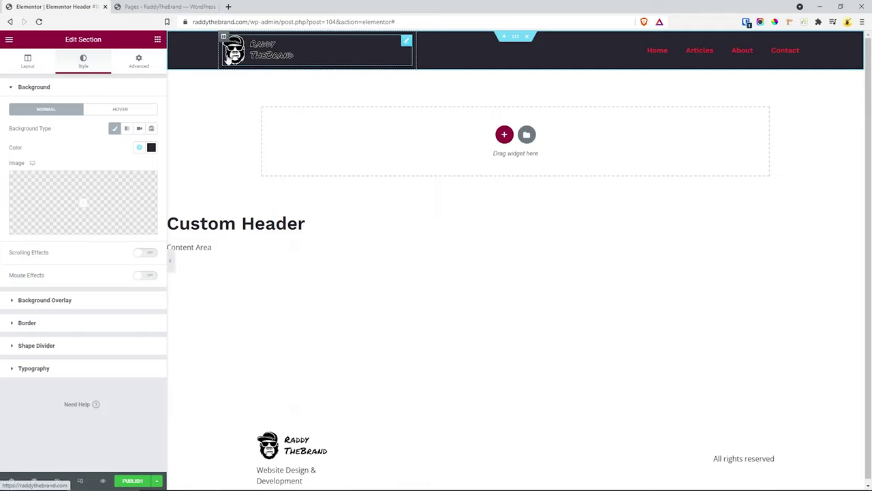
- Unlink the Site Logo's margin and set its left margin to -6 px
click(258, 52)
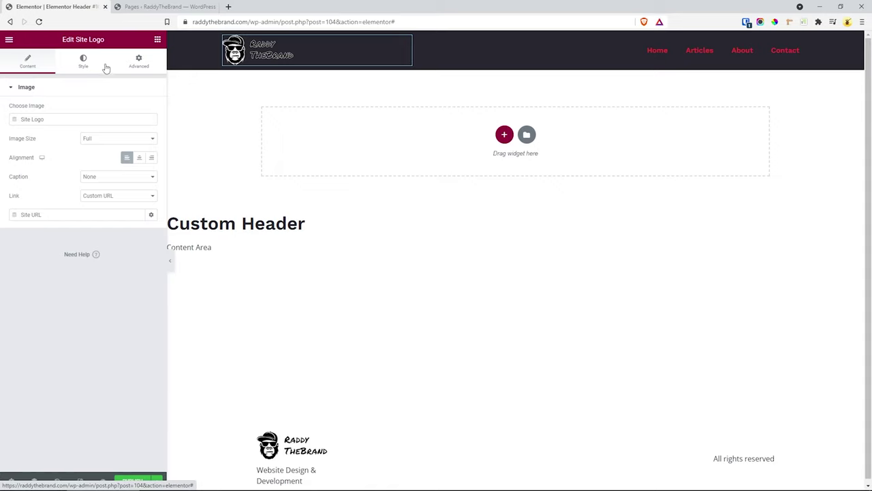
click(140, 63)
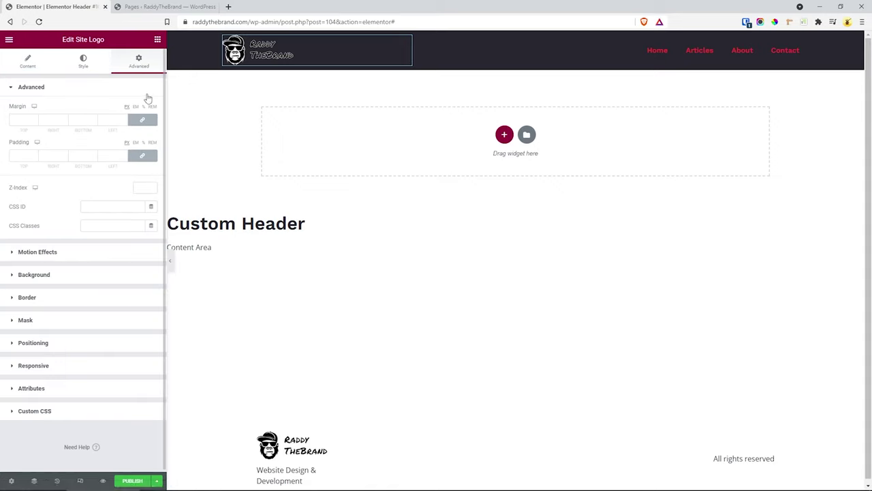
key(ctrl+plus)
key(ctrl+plus)
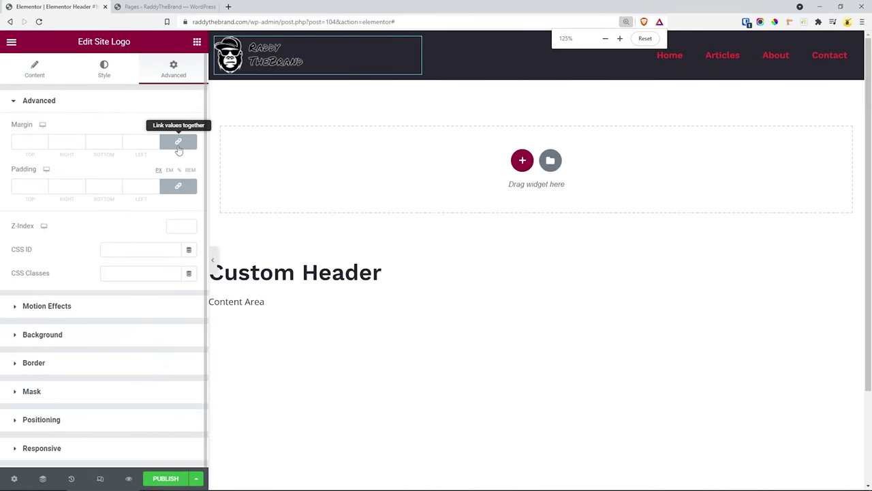
click(178, 141)
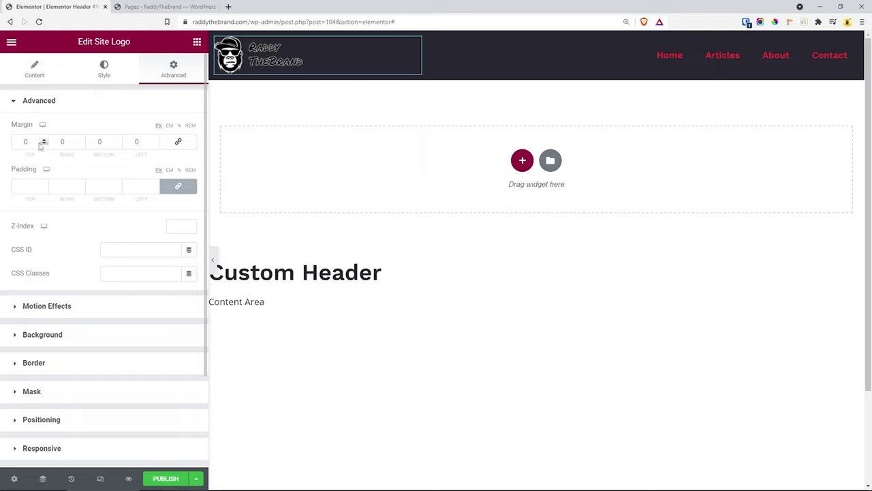
click(135, 141)
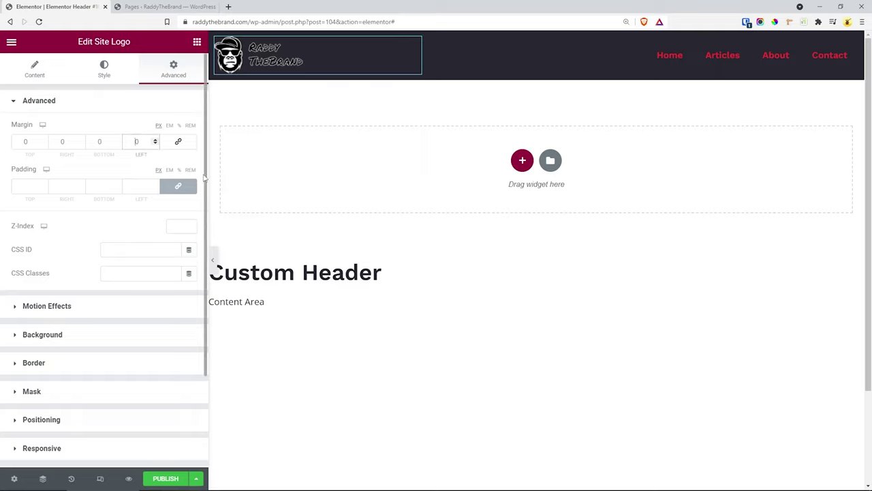
text(-1)
key(BackSpace)
text(5)
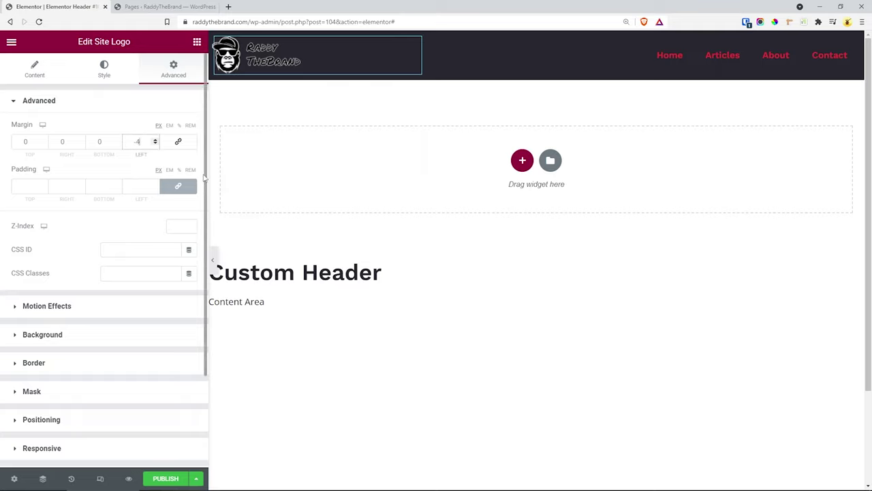
key(BackSpace)
text(6)
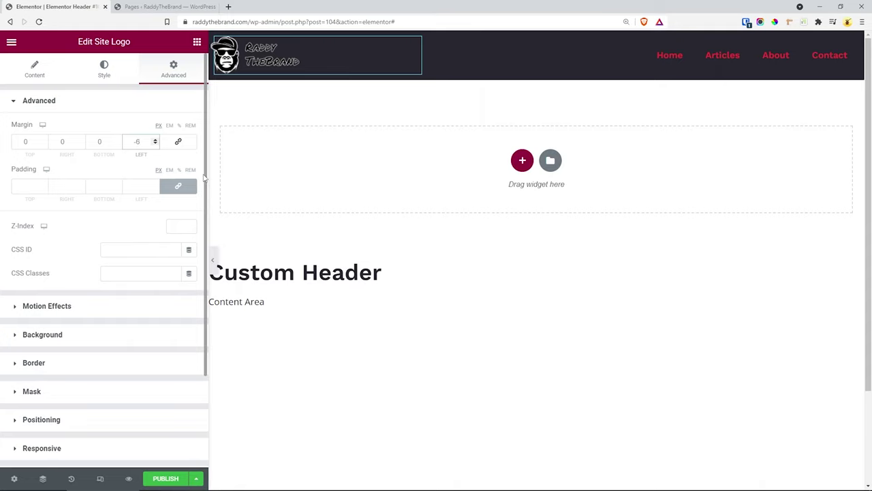
key(ctrl+plus)
key(ctrl+minus)
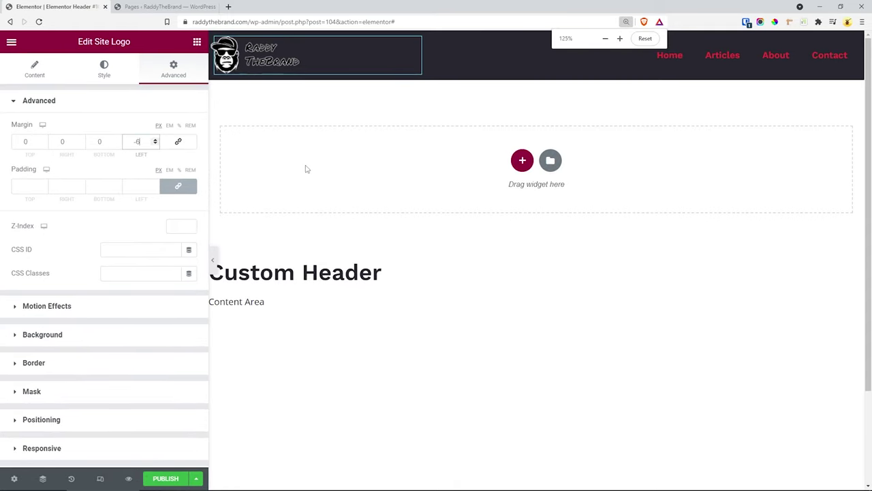
key(ctrl+minus)
key(ctrl+minus)
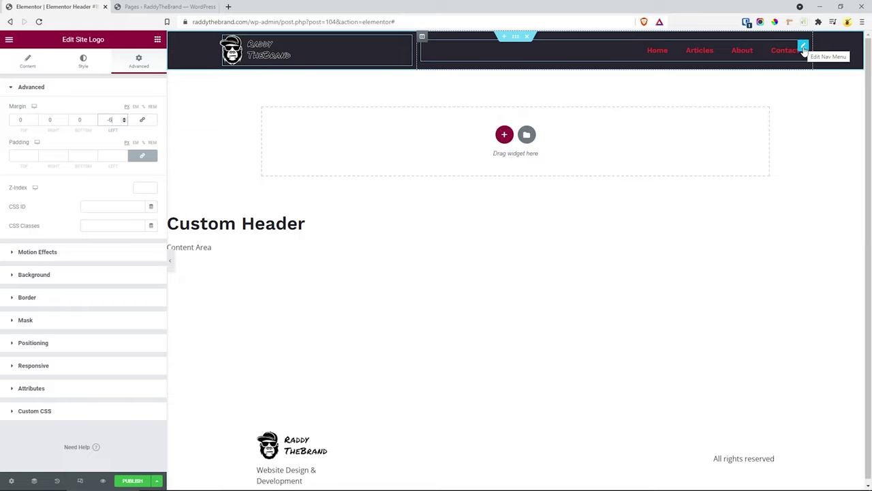
- Switch the nav menu typography to the global Text style (Open Sans, weight 400)
click(804, 47)
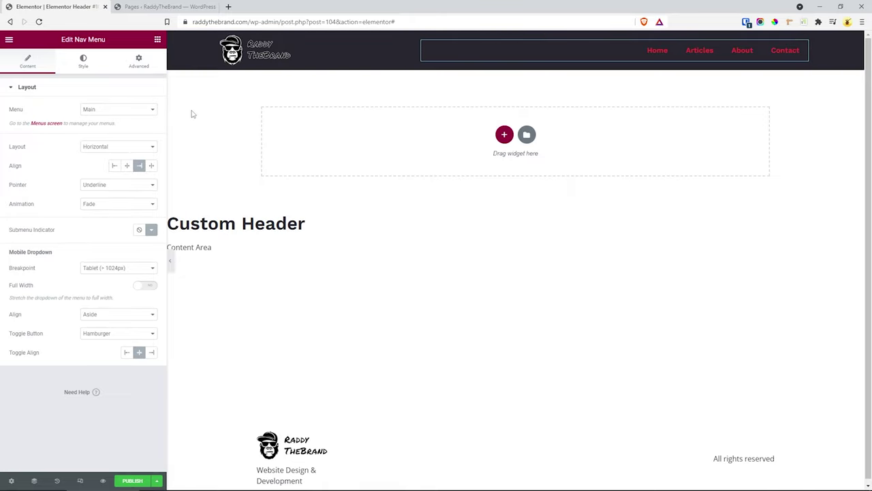
click(80, 64)
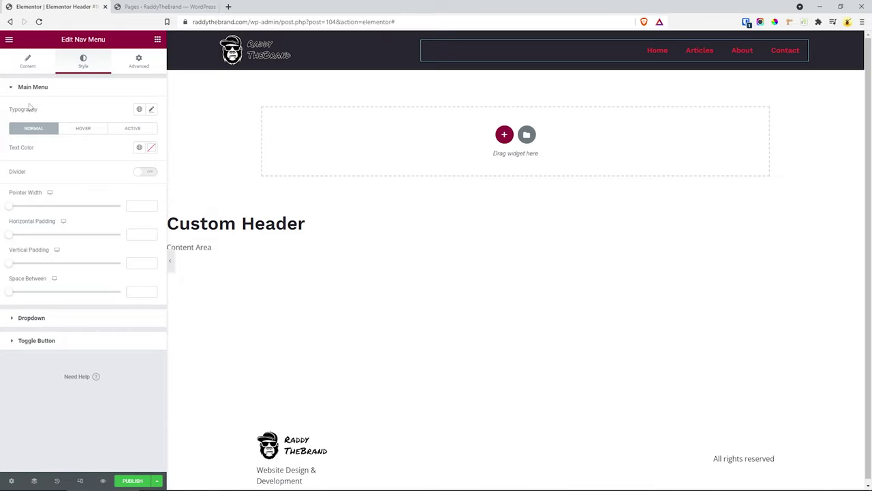
click(139, 110)
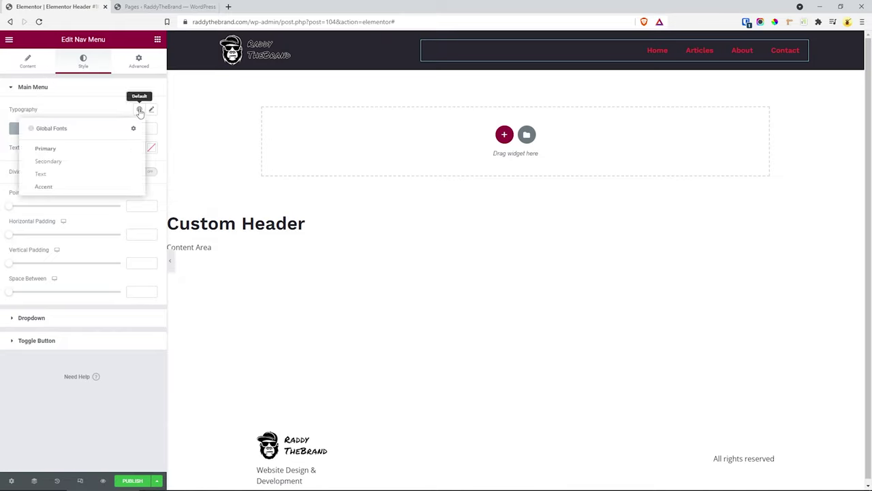
click(42, 149)
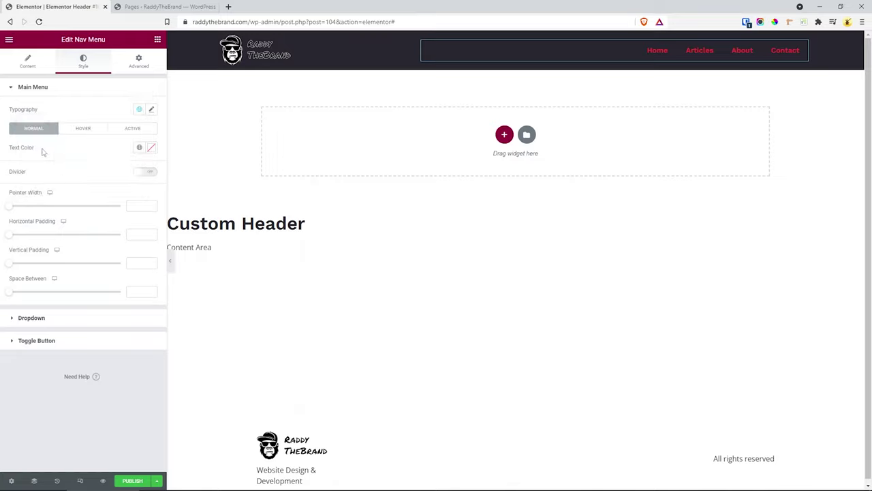
click(139, 109)
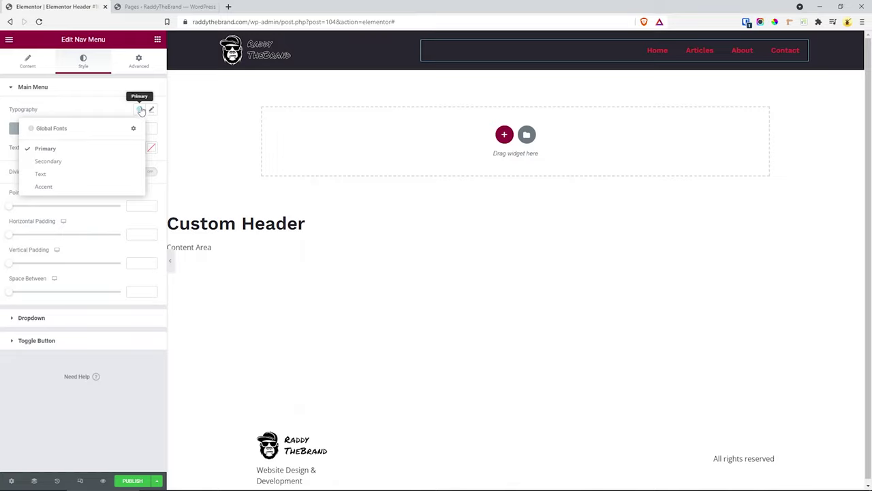
click(64, 177)
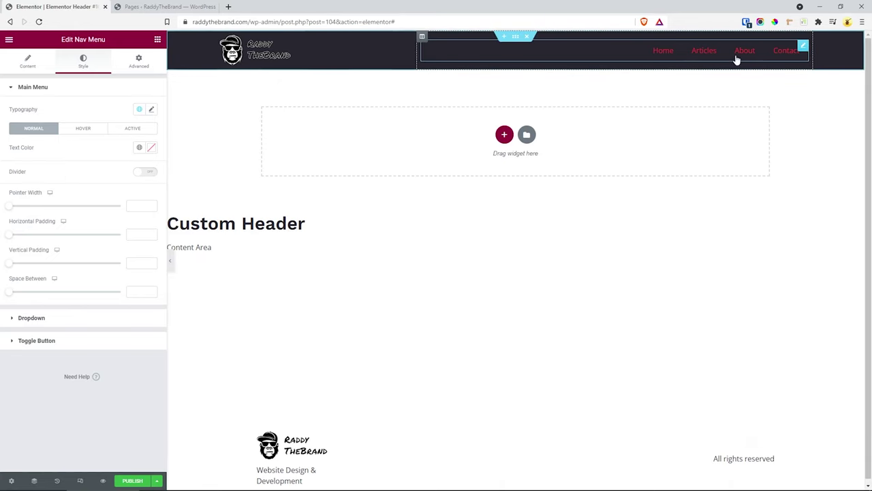
key(ctrl+plus)
key(ctrl+plus)
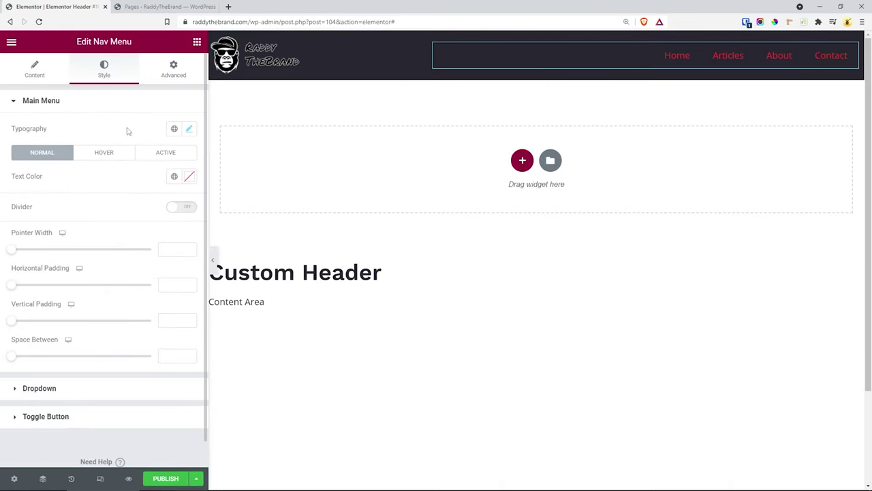
click(189, 129)
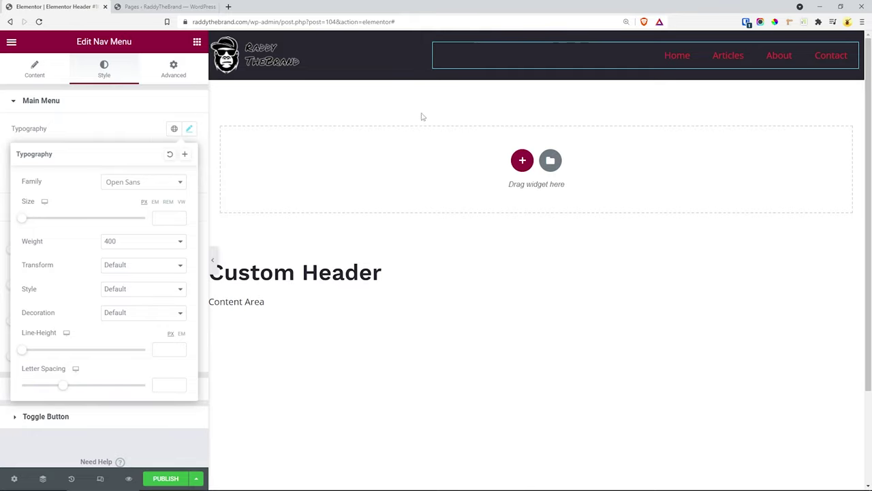
- Set the nav menu text colour to the Text Light global colour (#FFFFFF)
click(136, 117)
click(36, 102)
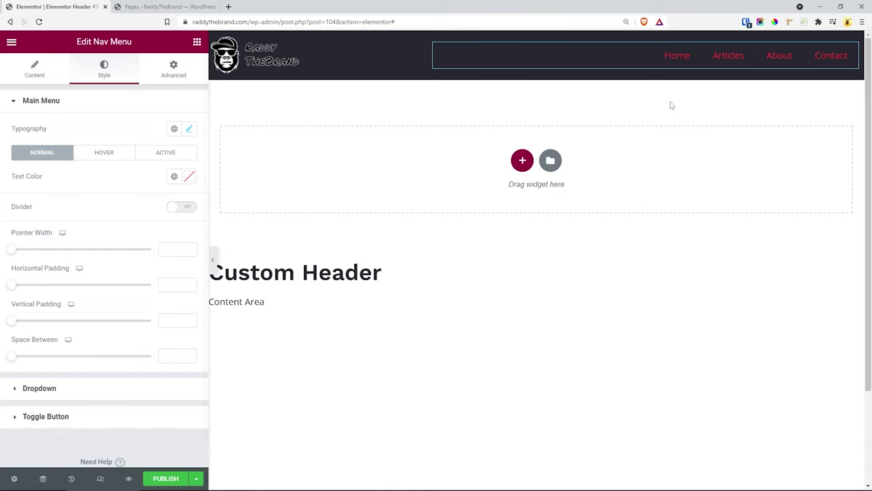
click(174, 176)
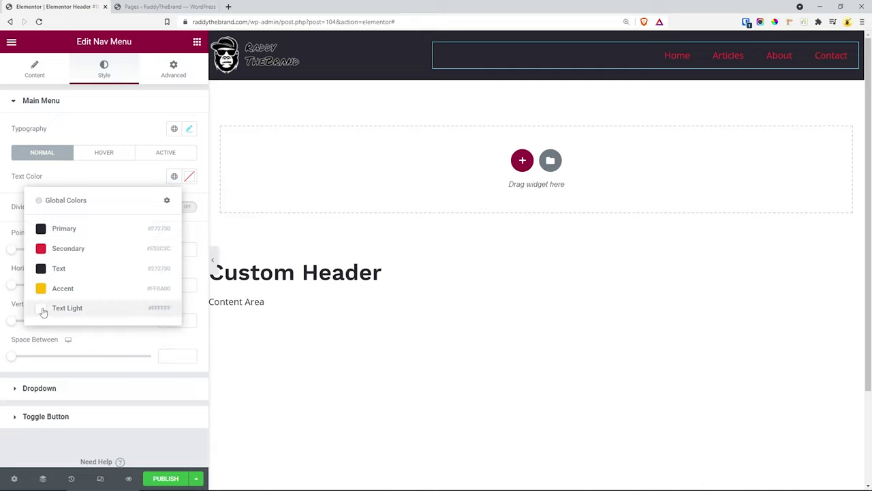
click(43, 311)
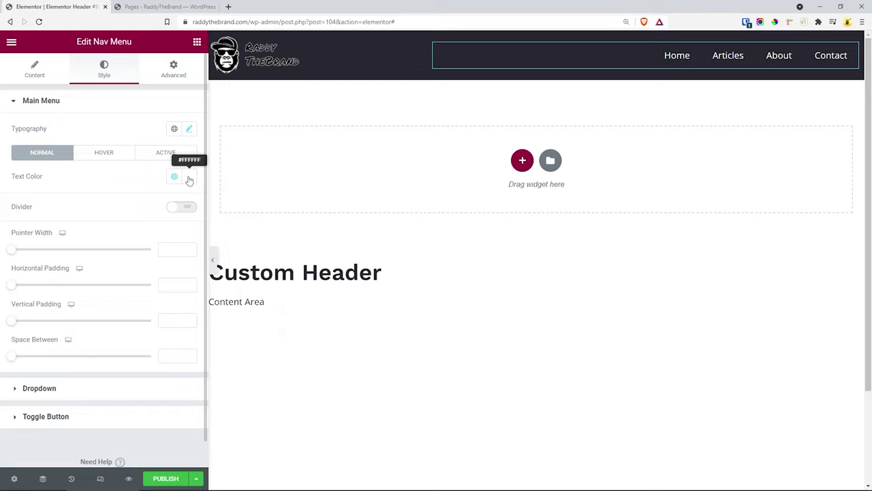
click(188, 178)
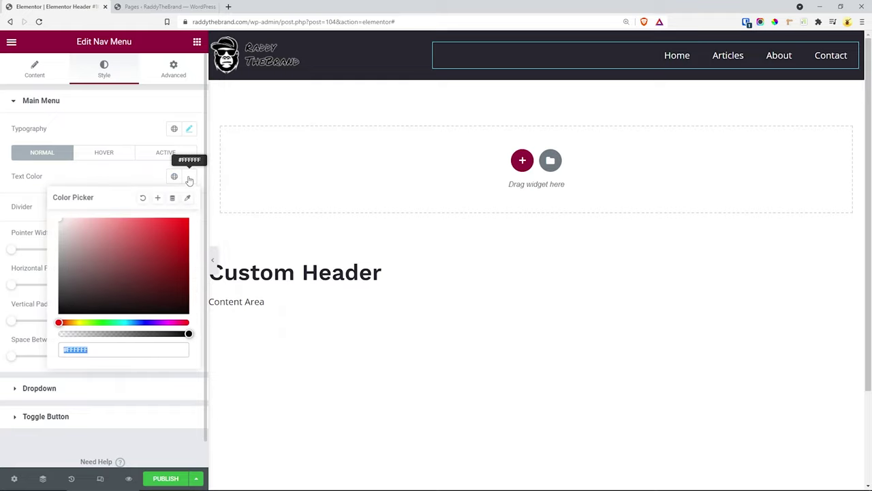
click(131, 176)
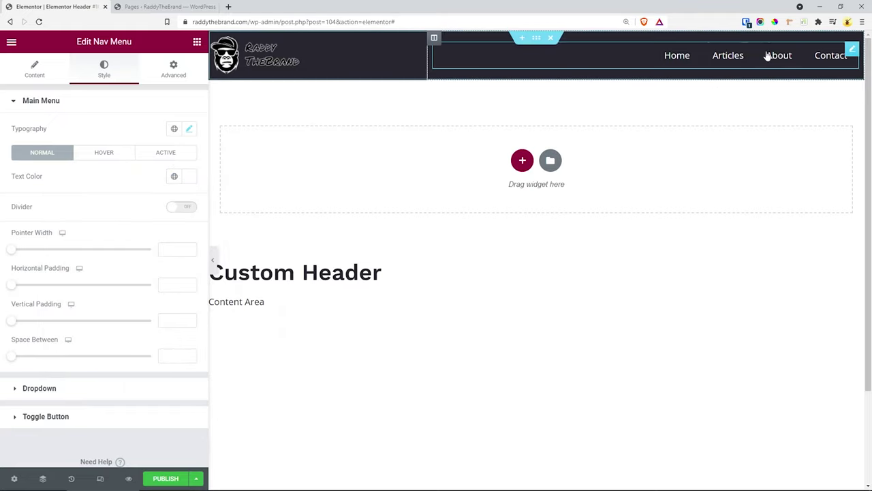
key(ctrl+minus)
key(ctrl+minus)
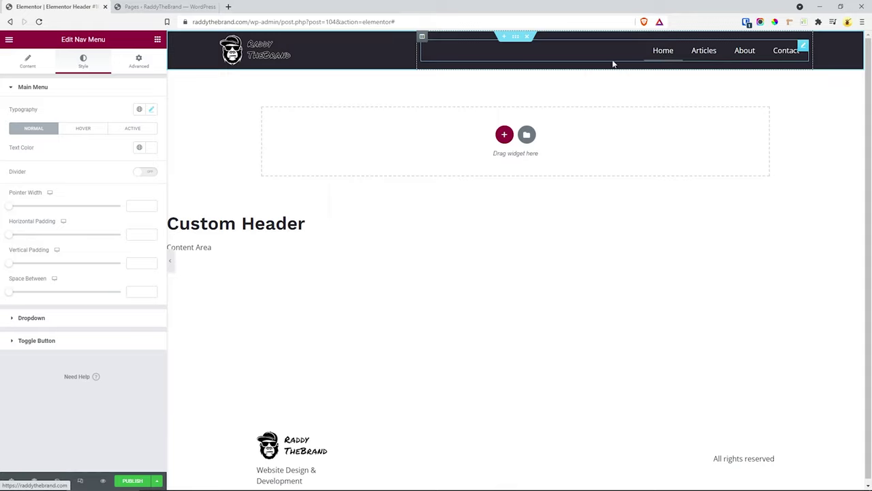
- Switch the nav menu's Main Menu styling to the Hover state
click(84, 129)
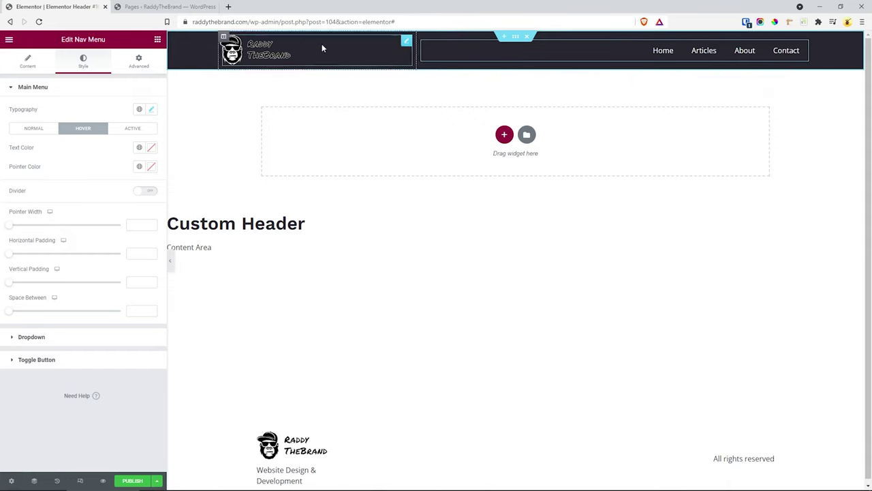
- Unlink the header section padding and set top and bottom to 6 px, sides 0
click(516, 36)
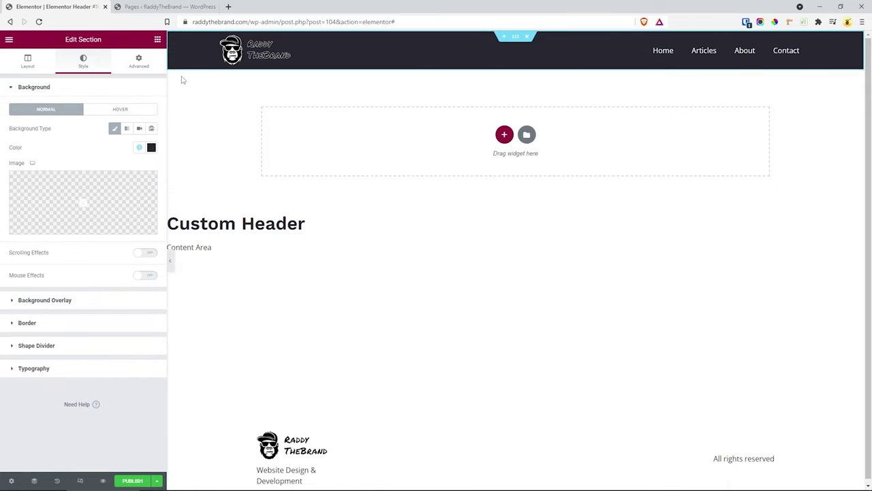
click(136, 62)
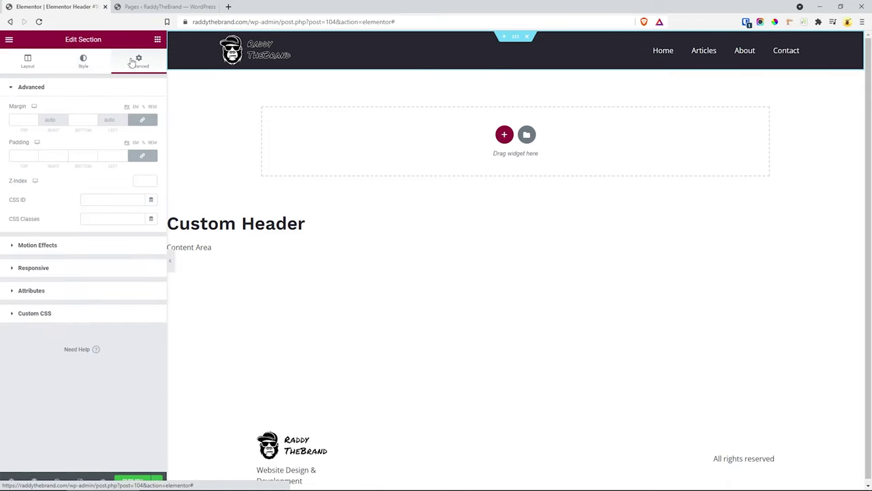
click(139, 156)
click(22, 156)
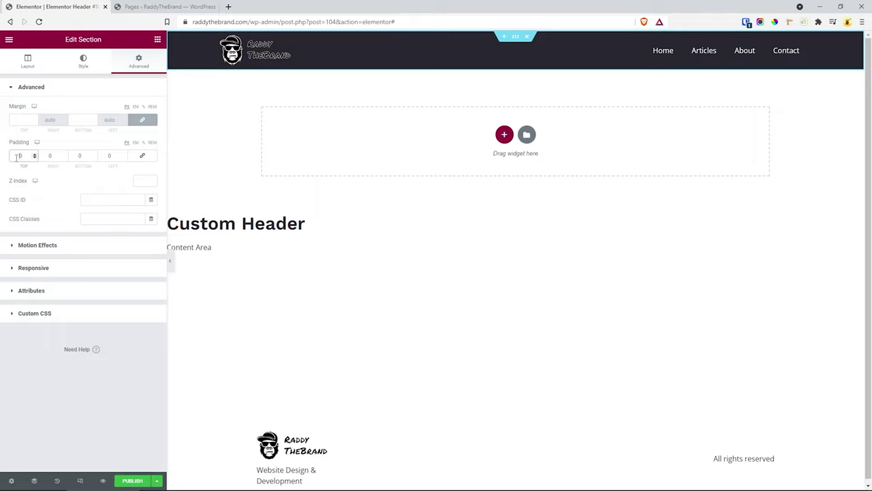
text(10)
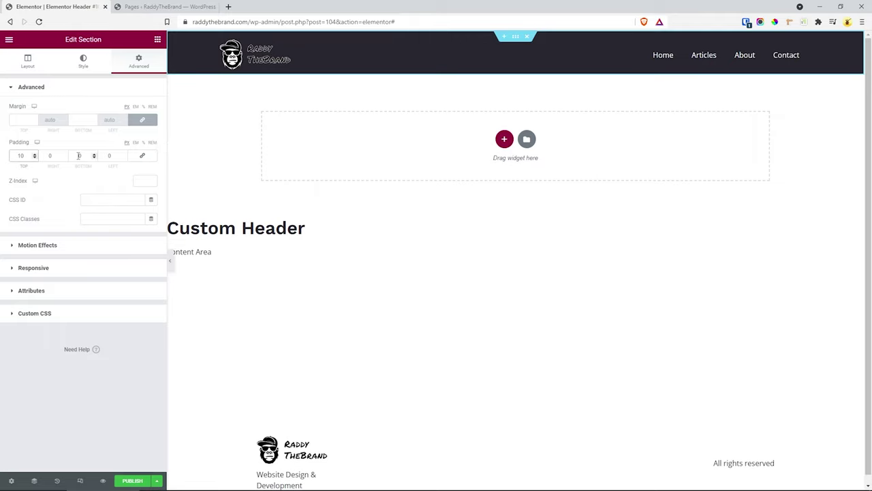
click(85, 156)
text(10)
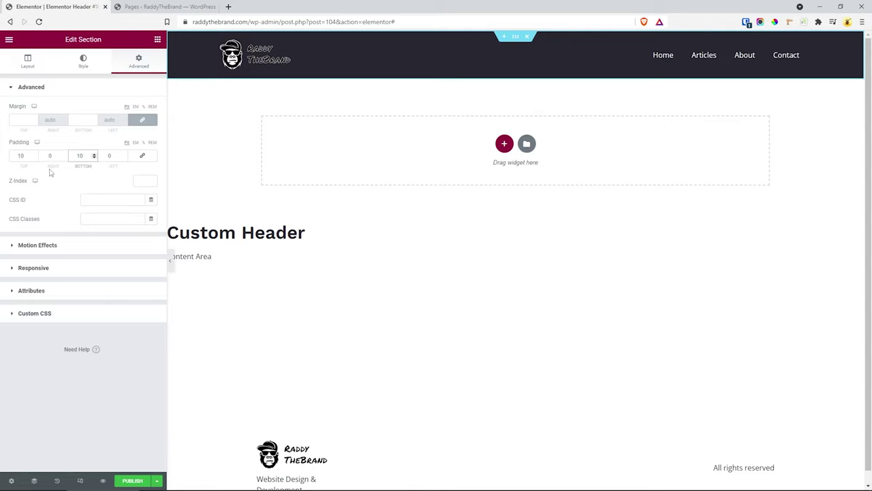
double_click(23, 156)
text(6)
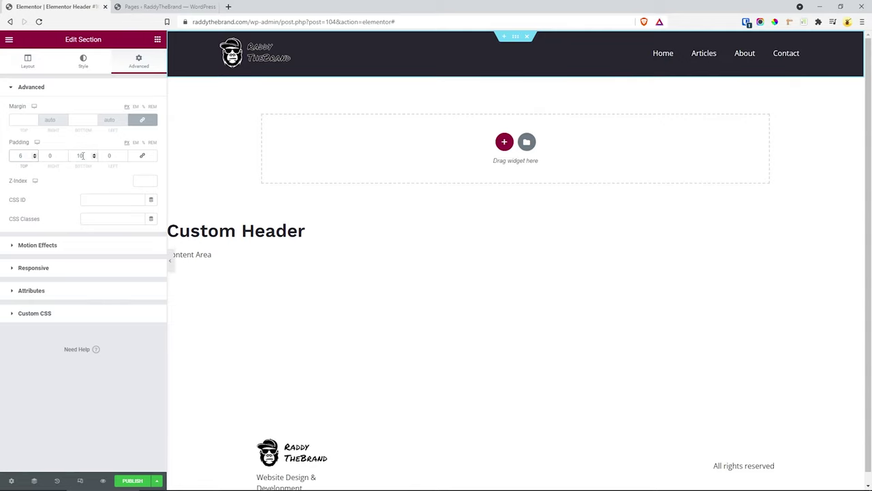
double_click(81, 156)
text(6)
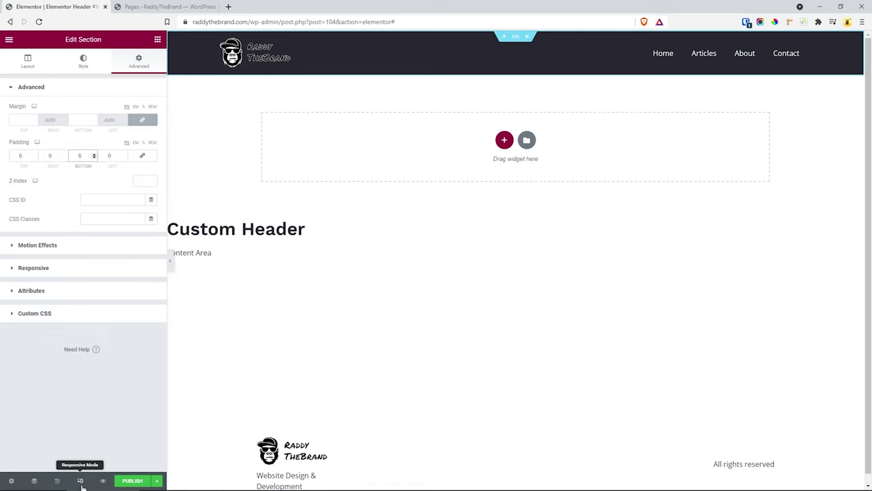
key(ctrl+plus)
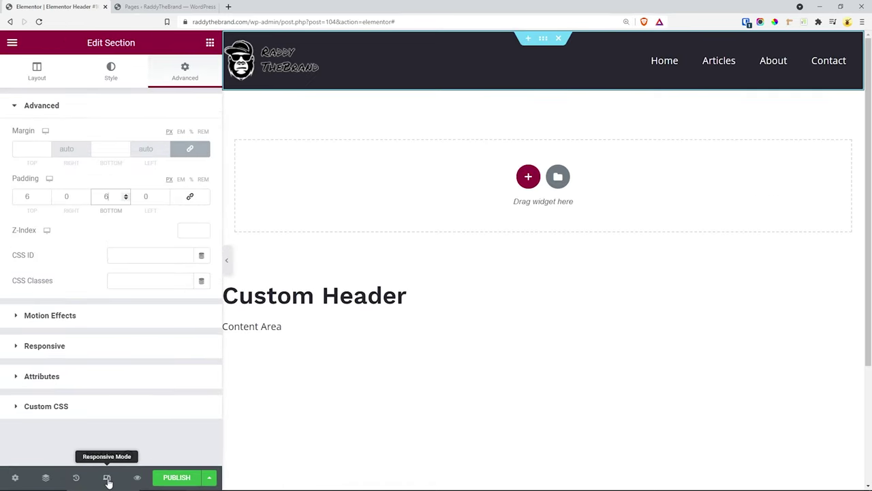
- Turn on Responsive Mode and preview the page at Tablet width
click(107, 479)
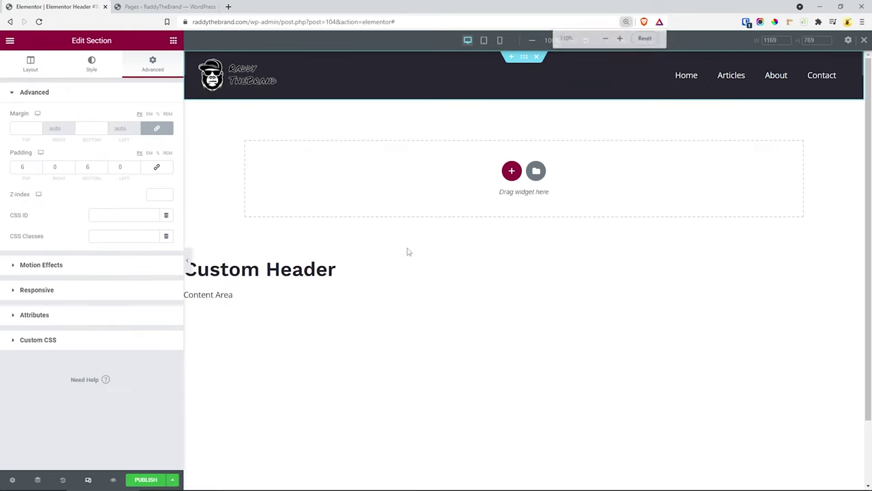
key(ctrl+minus)
key(ctrl+minus)
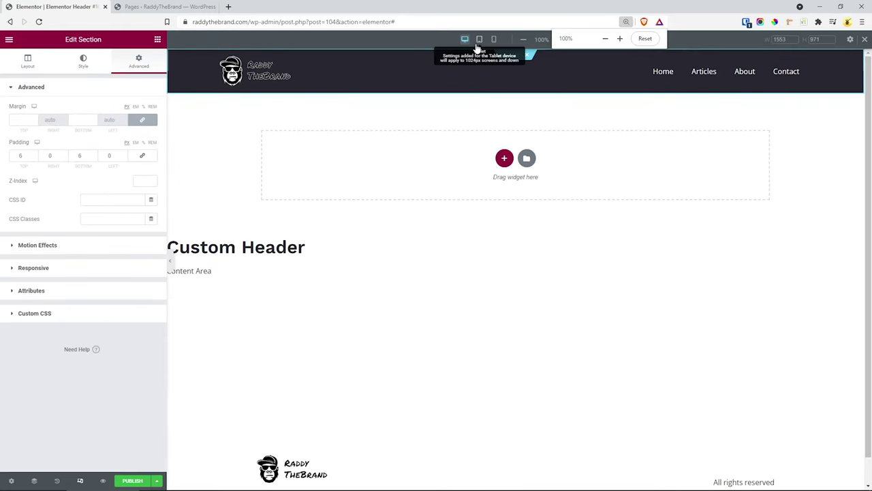
click(479, 40)
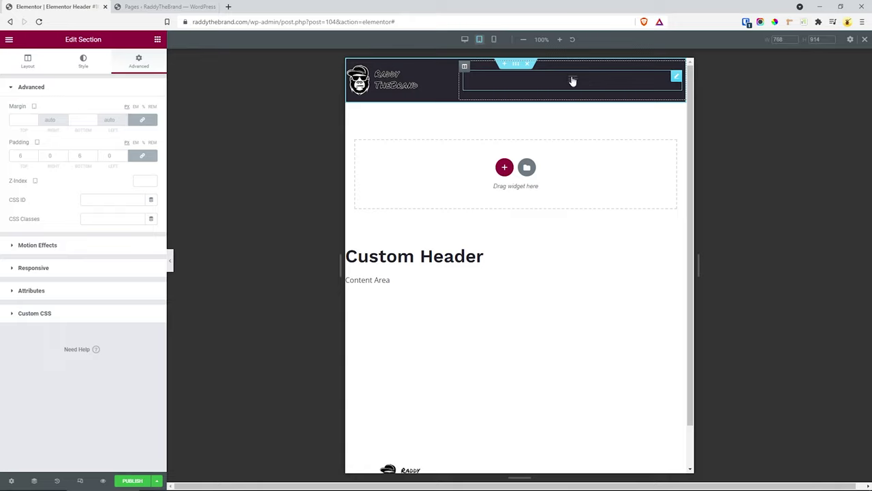
- Set the nav menu's Toggle Align to Right in its layout settings
click(676, 79)
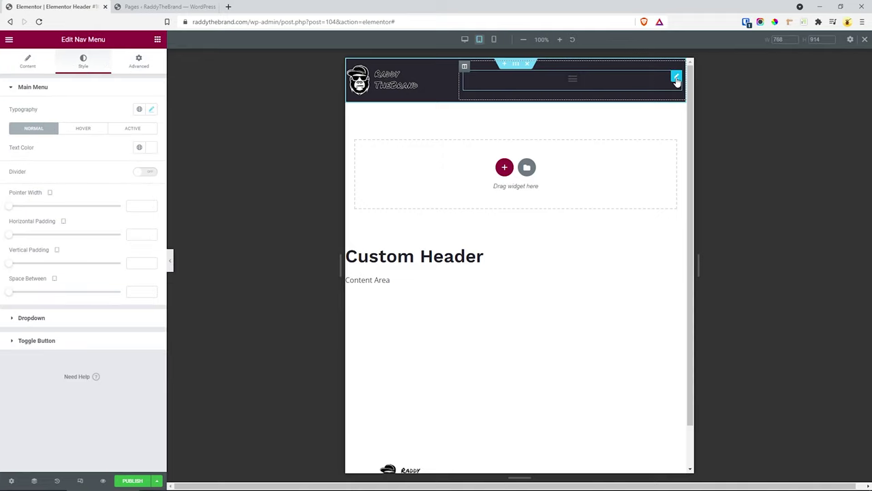
click(30, 61)
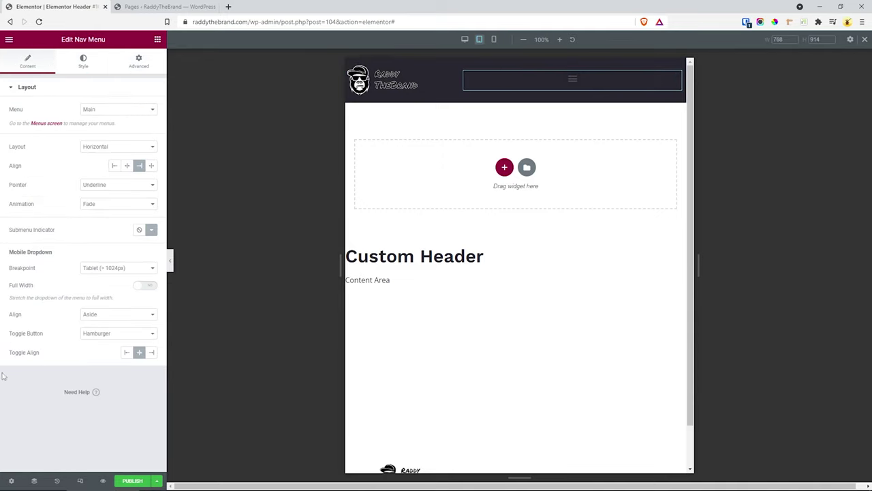
click(151, 352)
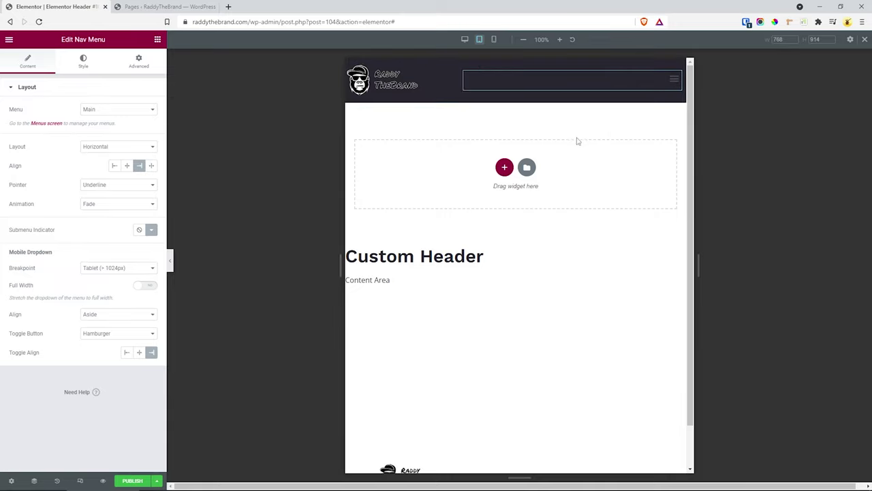
- Color the hamburger toggle Text Light at default size, then preview at Mobile width
click(82, 61)
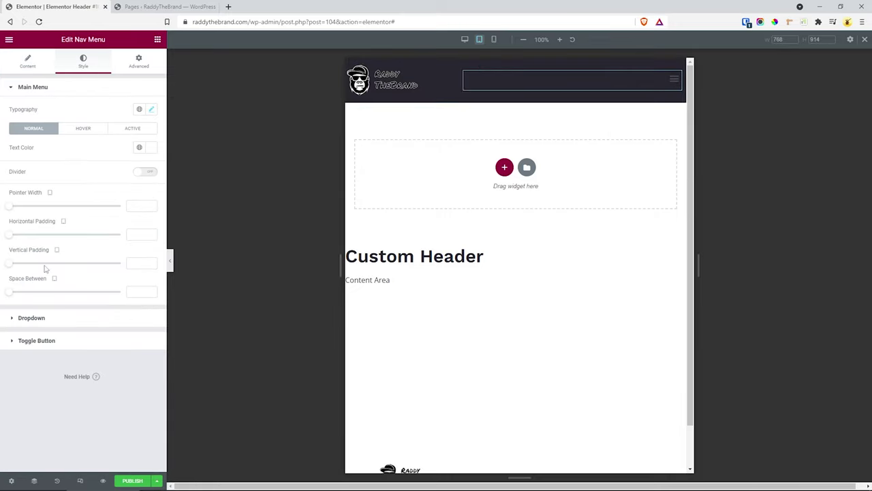
click(14, 342)
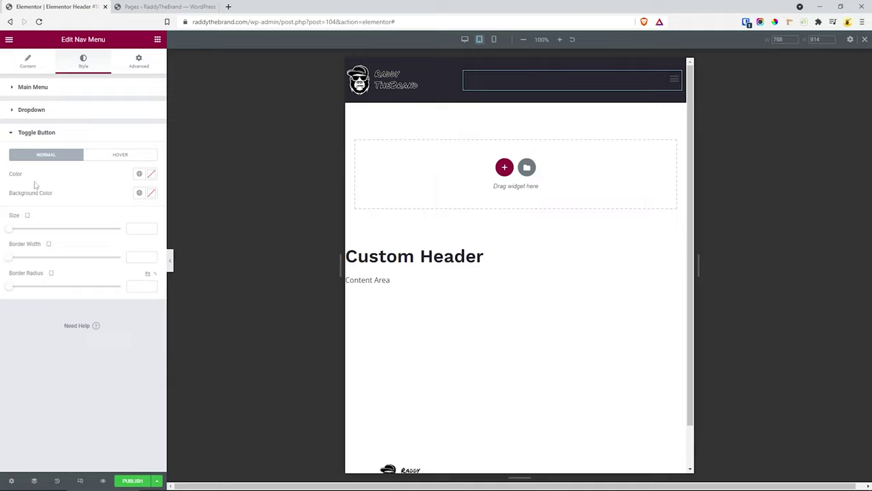
click(139, 173)
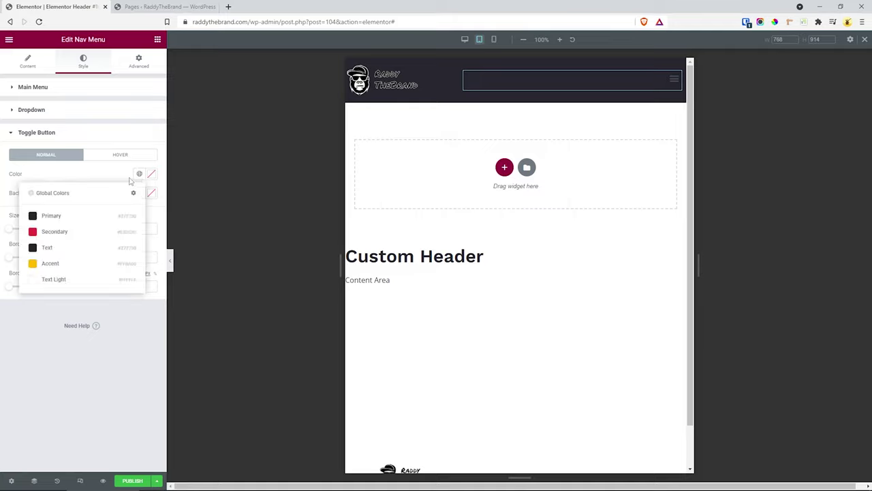
click(55, 279)
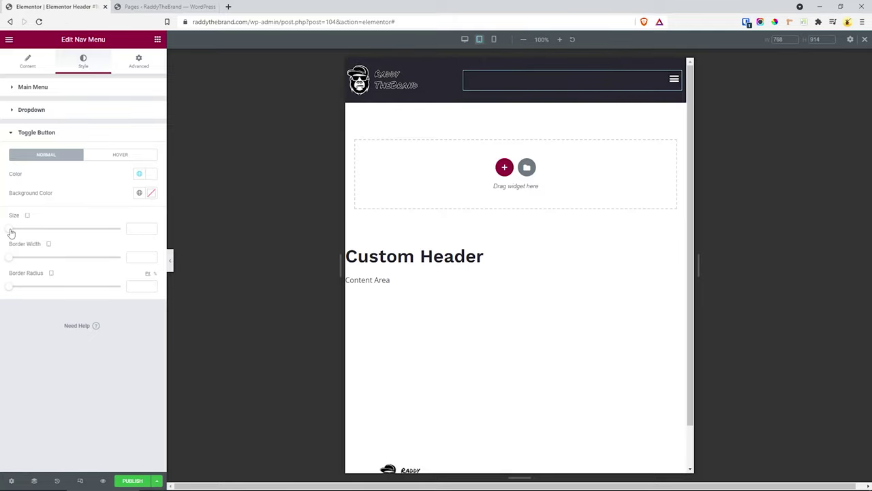
drag(11, 233, 29, 231)
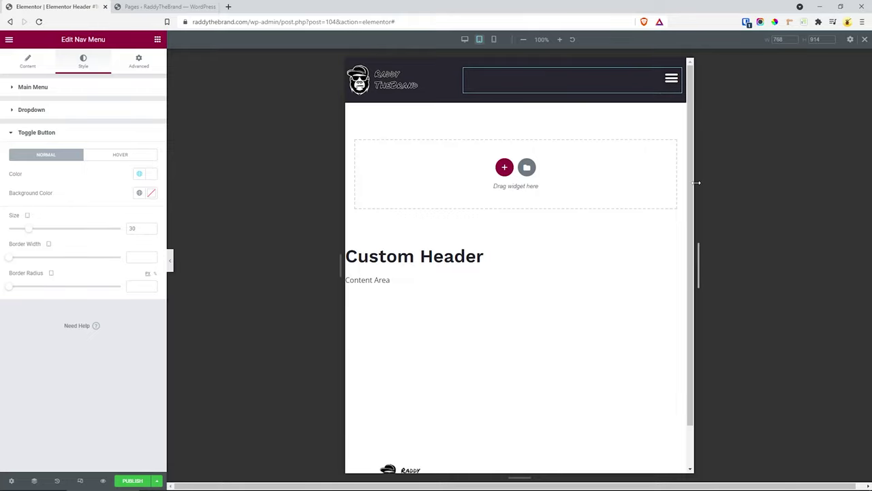
double_click(131, 229)
key(BackSpace)
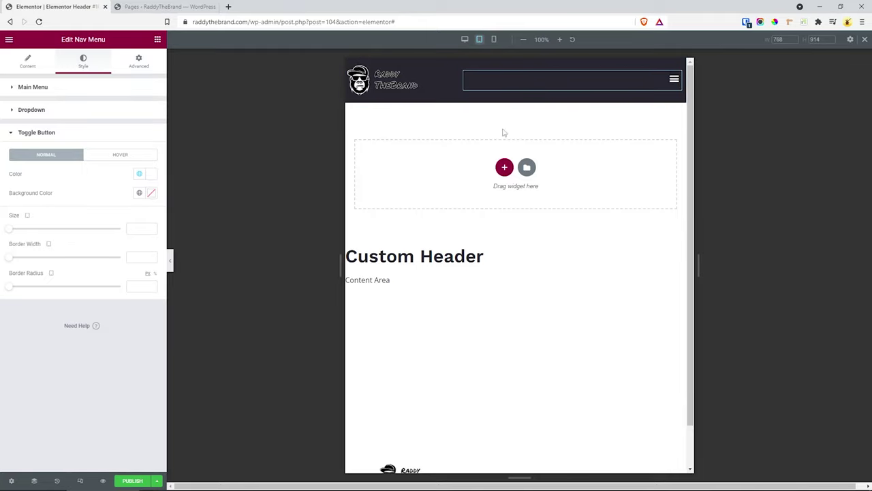
click(494, 40)
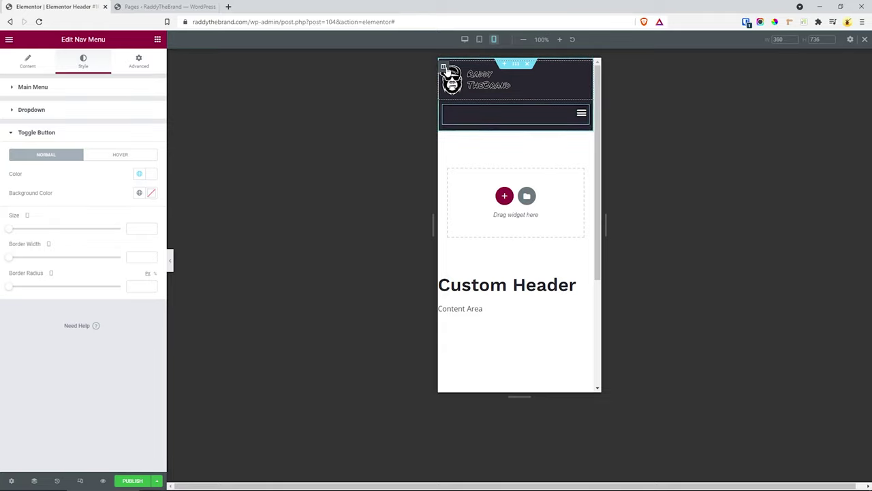
- Set the logo and menu columns to 50% width each in mobile view
click(587, 81)
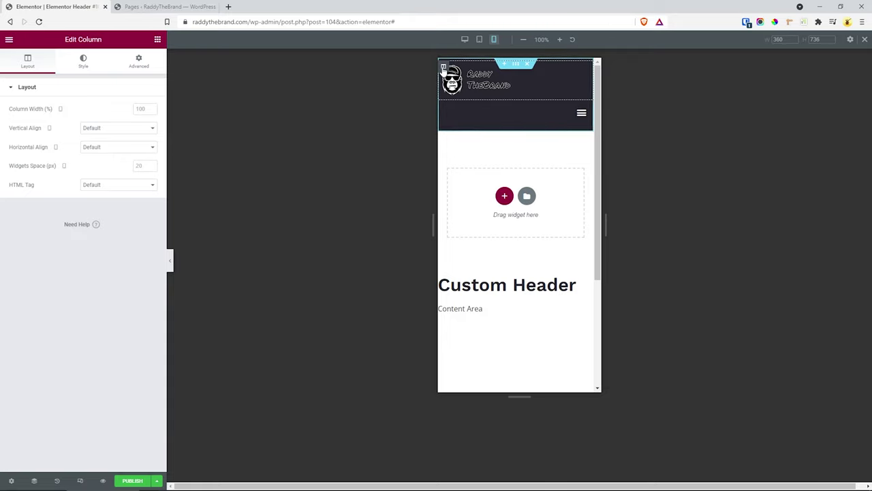
click(148, 109)
text(50)
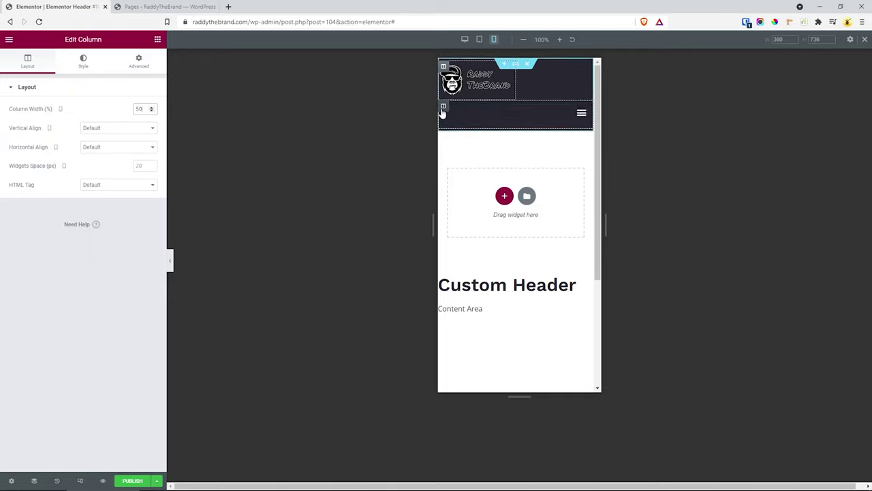
click(443, 107)
double_click(145, 110)
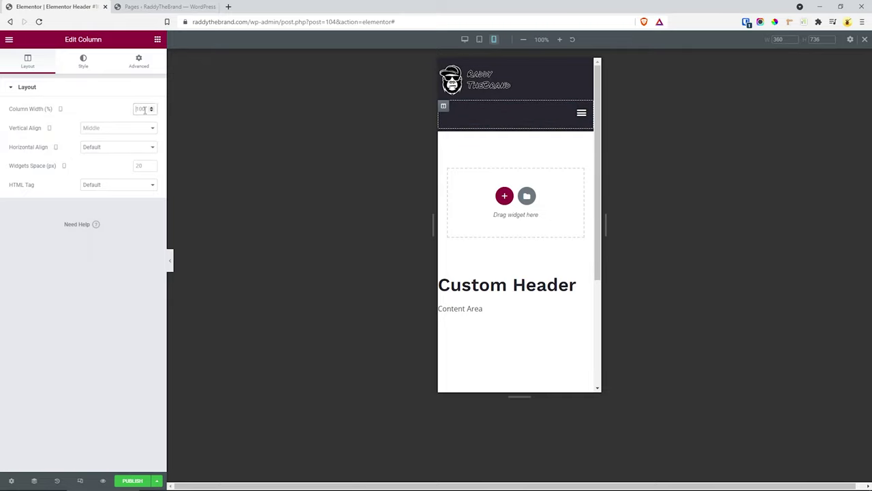
text(50)
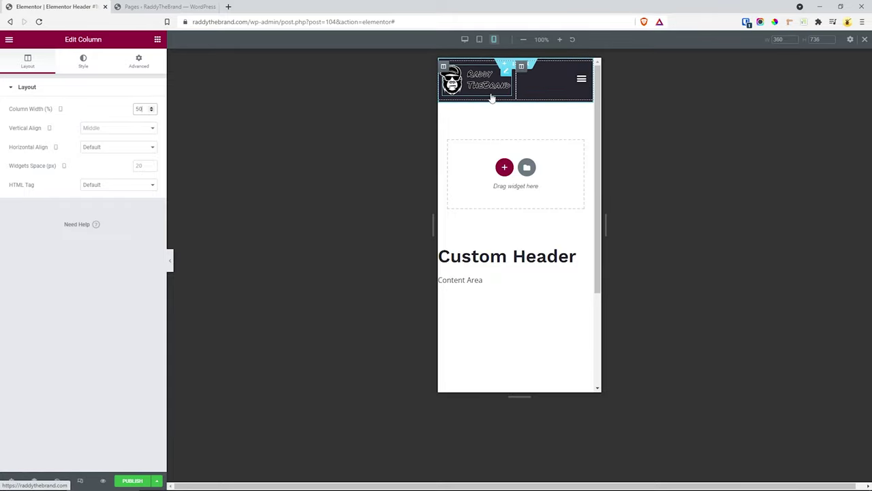
- Set both header columns to 50% width in tablet view too
click(479, 40)
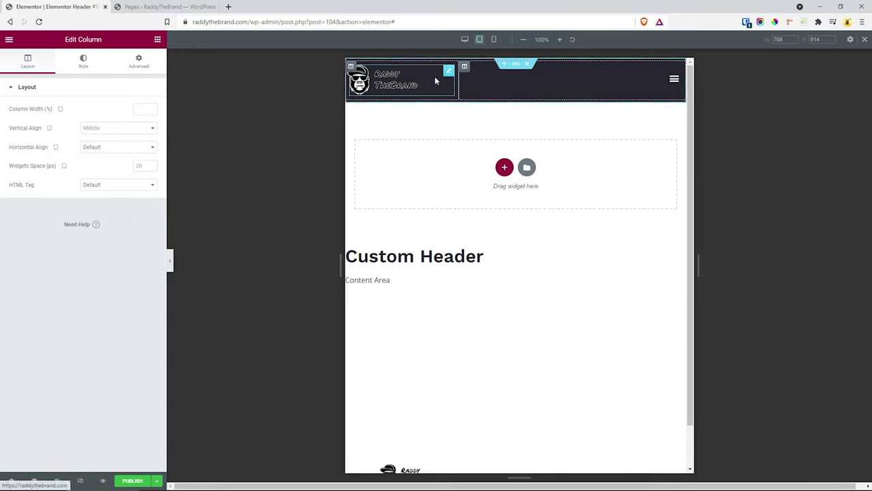
click(152, 111)
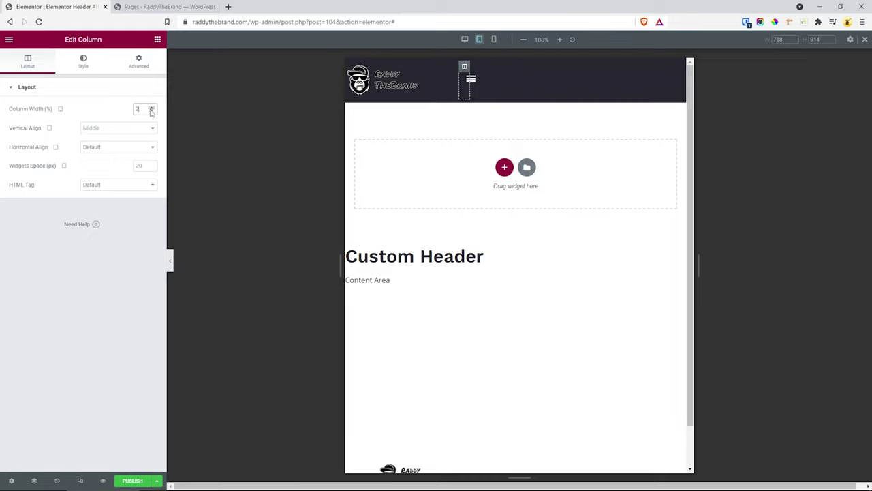
text(50)
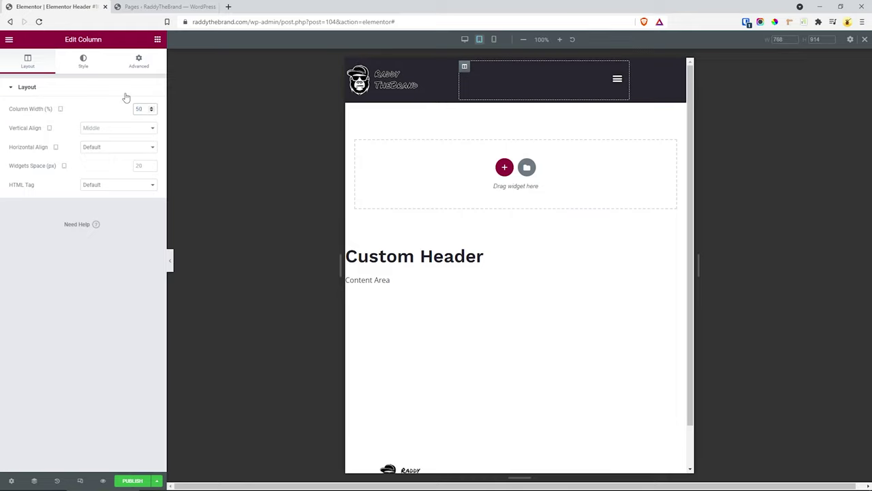
click(347, 71)
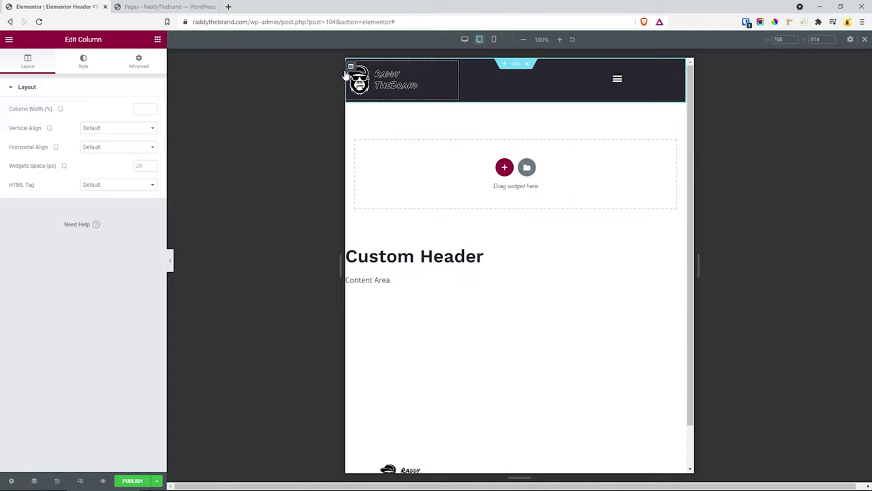
click(142, 108)
text(50)
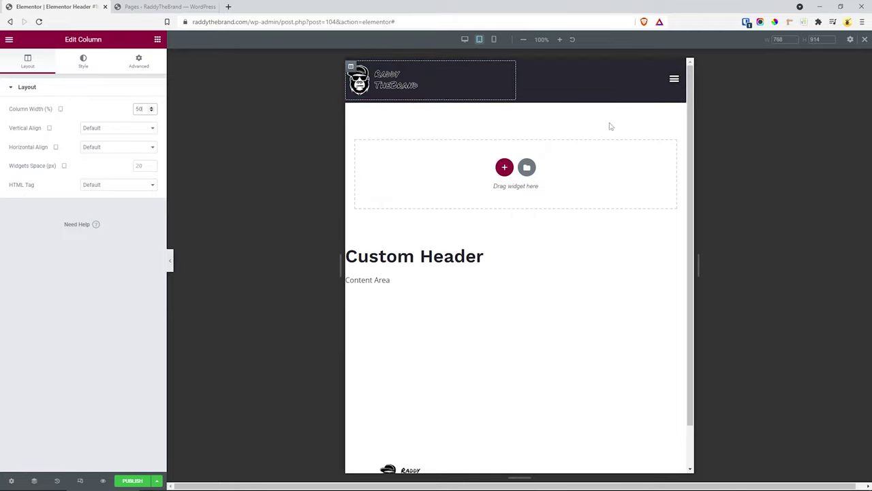
click(672, 83)
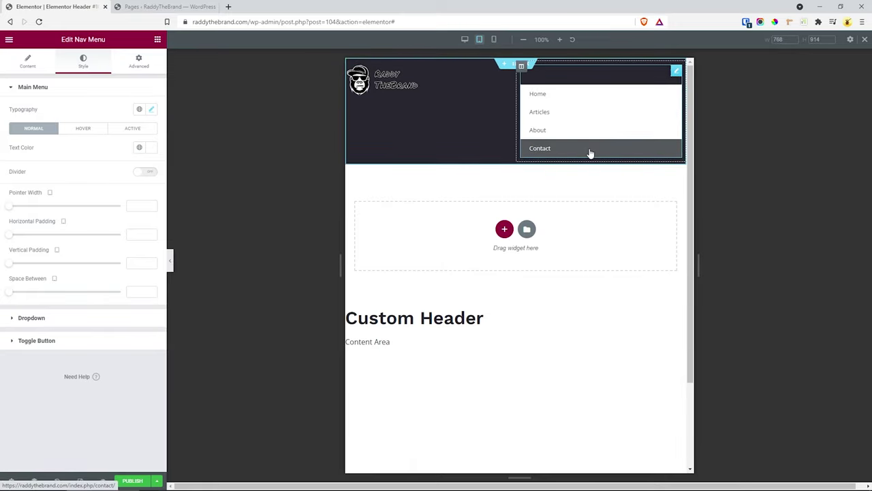
- Turn on Full Width for the nav menu's mobile dropdown and set Align to Center
click(677, 72)
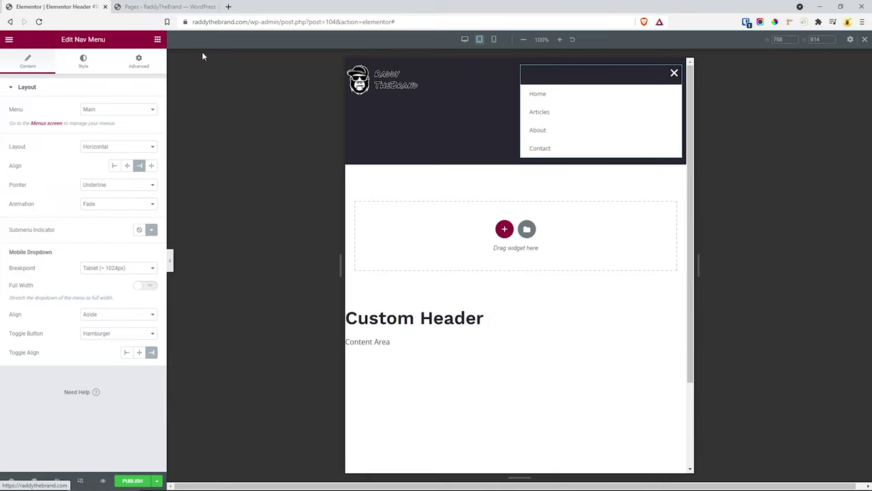
click(146, 286)
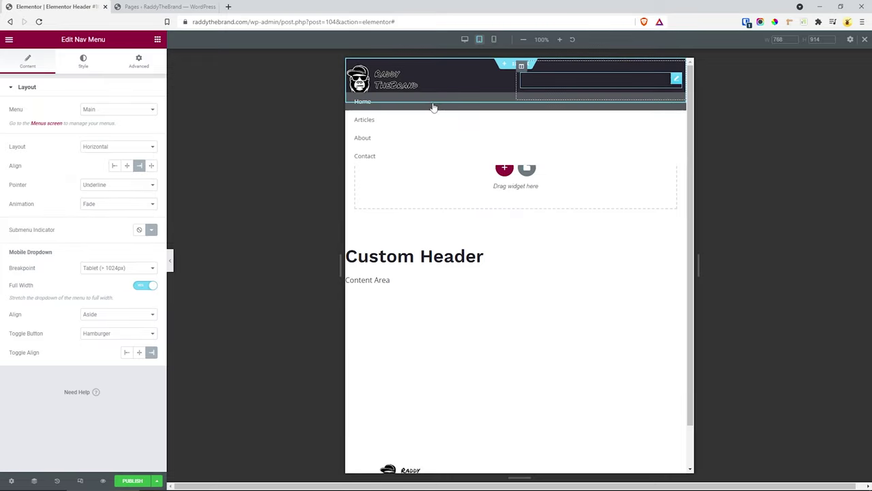
click(97, 319)
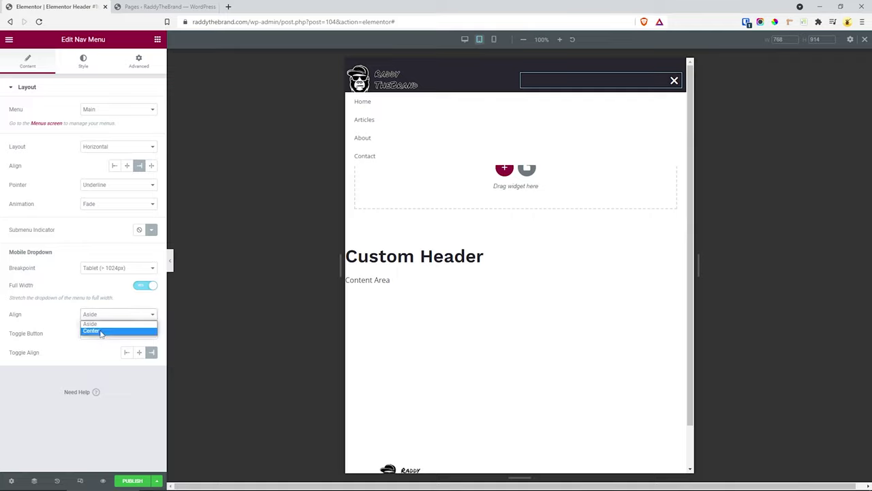
click(100, 332)
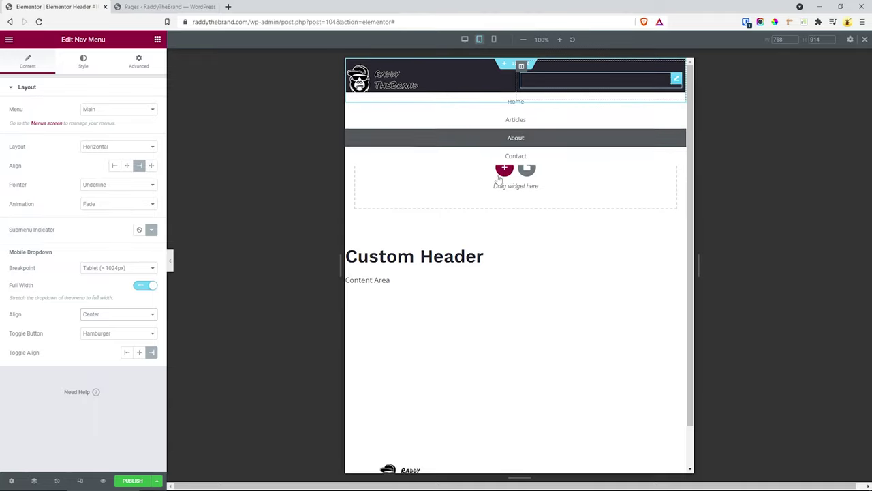
click(114, 317)
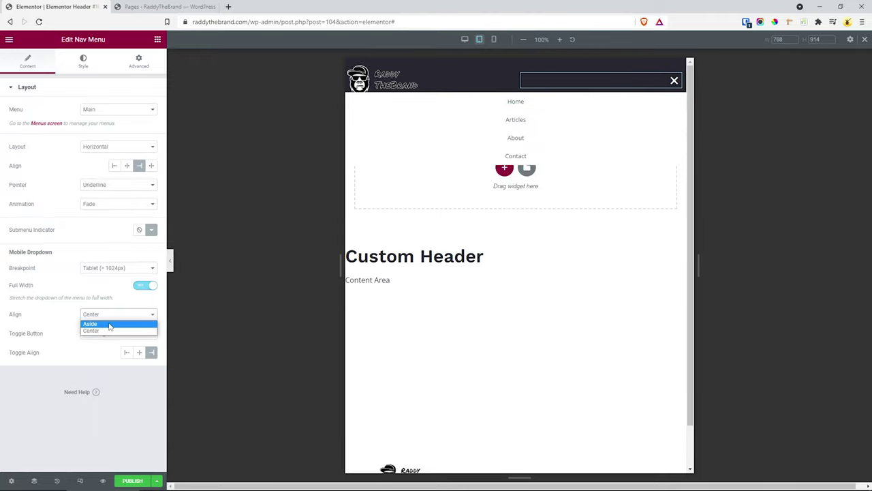
click(106, 331)
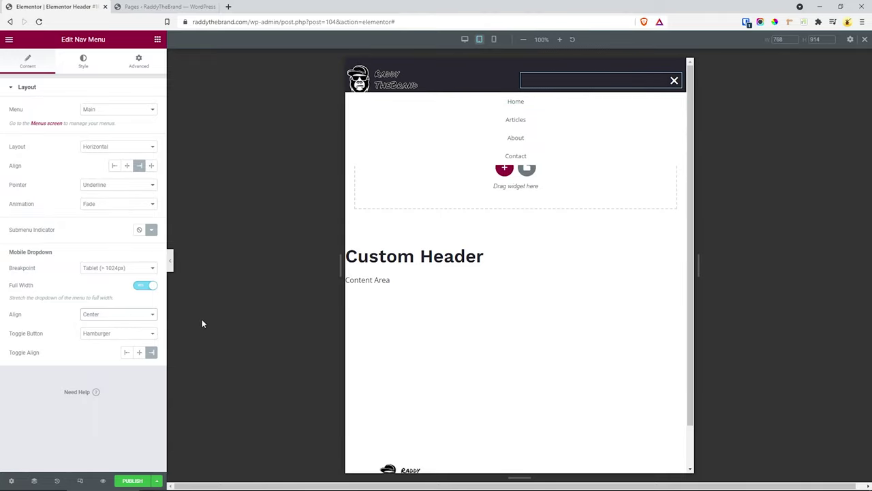
click(83, 62)
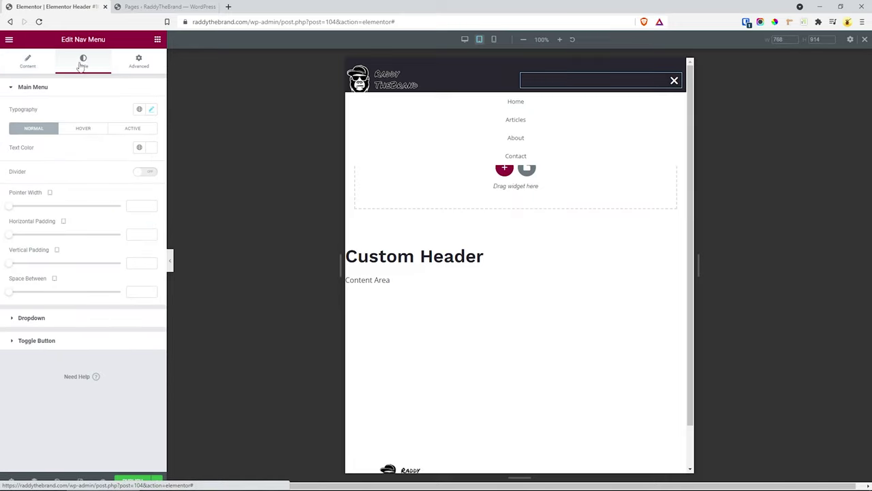
- Increase the dropdown's distance below the header
click(13, 320)
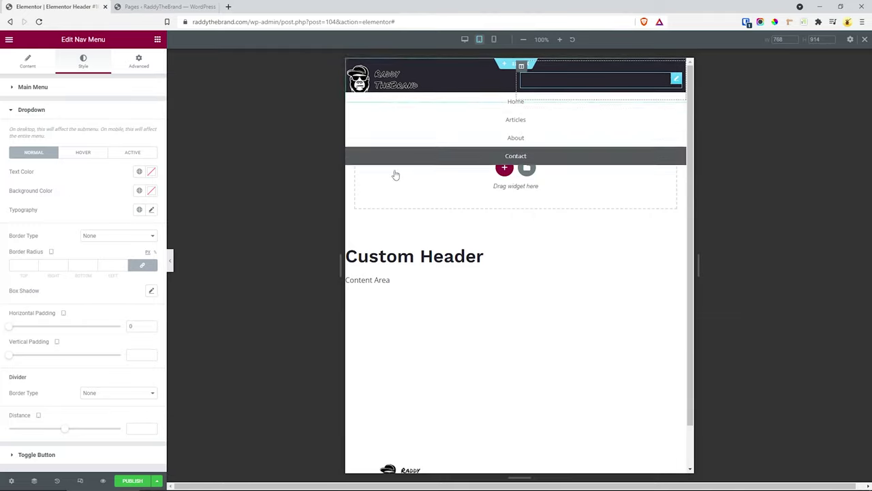
scroll(80, 385, down, 1)
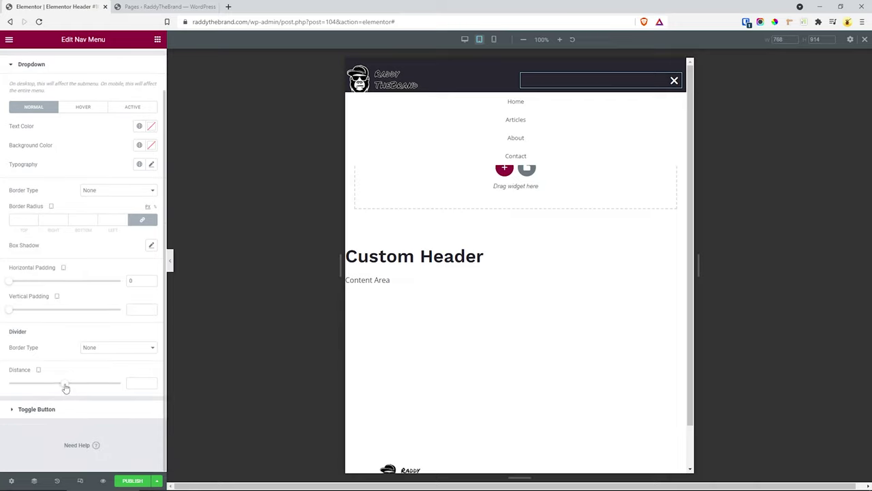
mouse_move(65, 388)
mouse_down()
mouse_move(91, 392)
mouse_move(83, 390)
mouse_up()
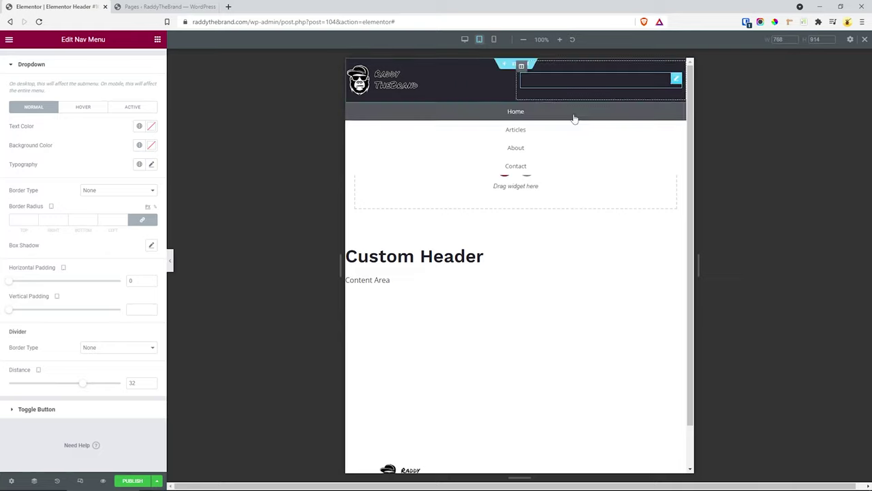
scroll(101, 333, up, 1)
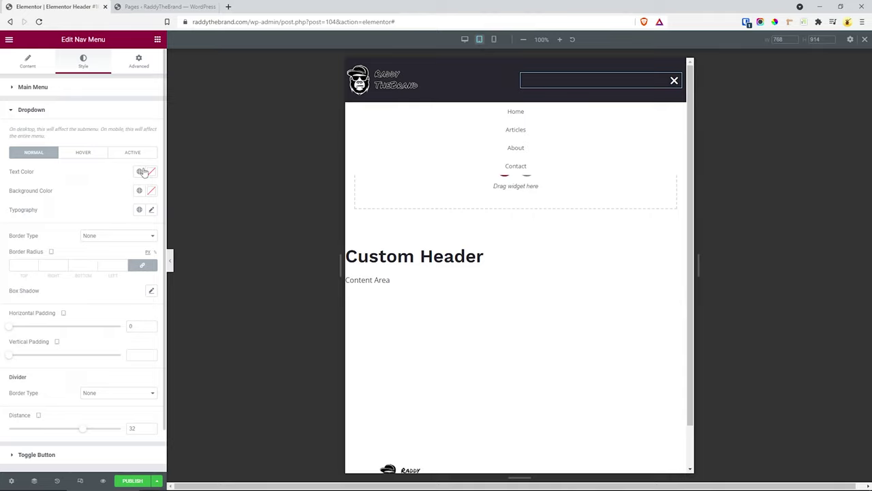
- Set dropdown item text size to 18 and vertical padding to 17
click(151, 210)
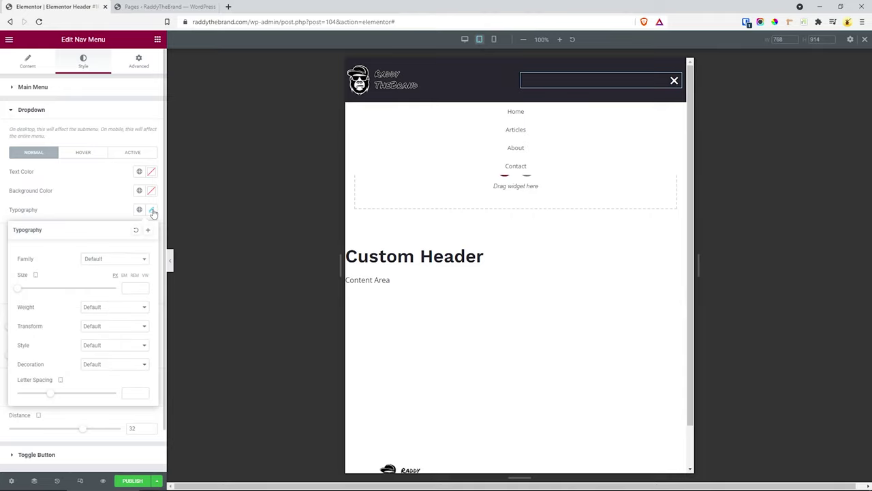
click(19, 289)
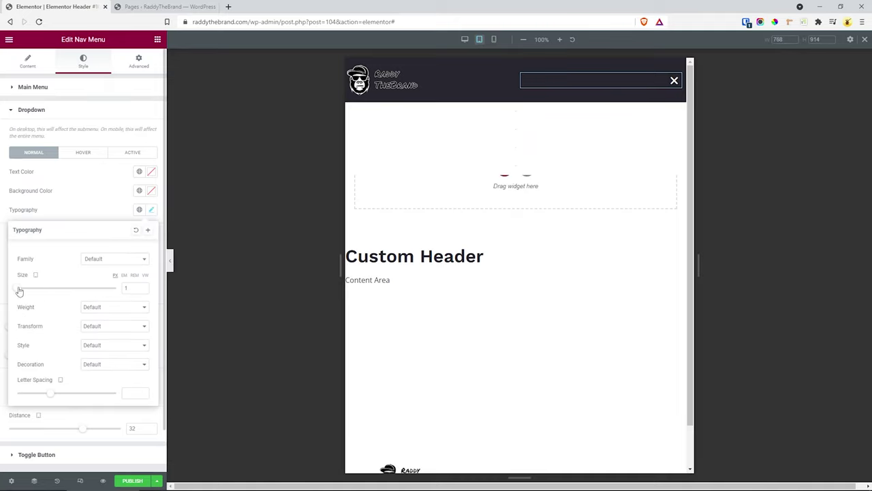
drag(19, 290, 27, 289)
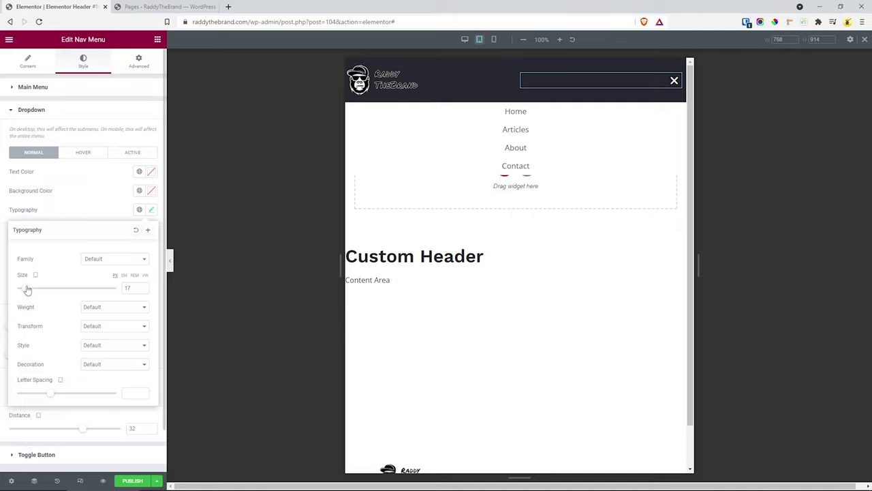
drag(27, 290, 27, 291)
click(38, 202)
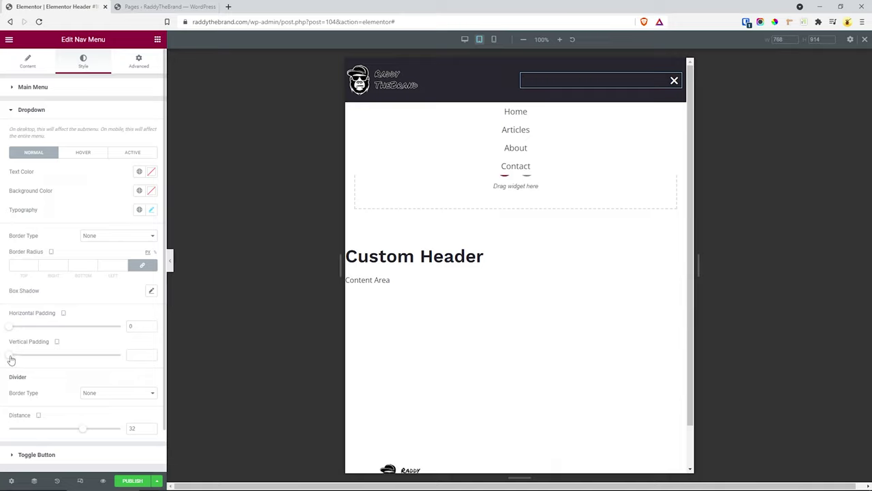
drag(10, 359, 51, 358)
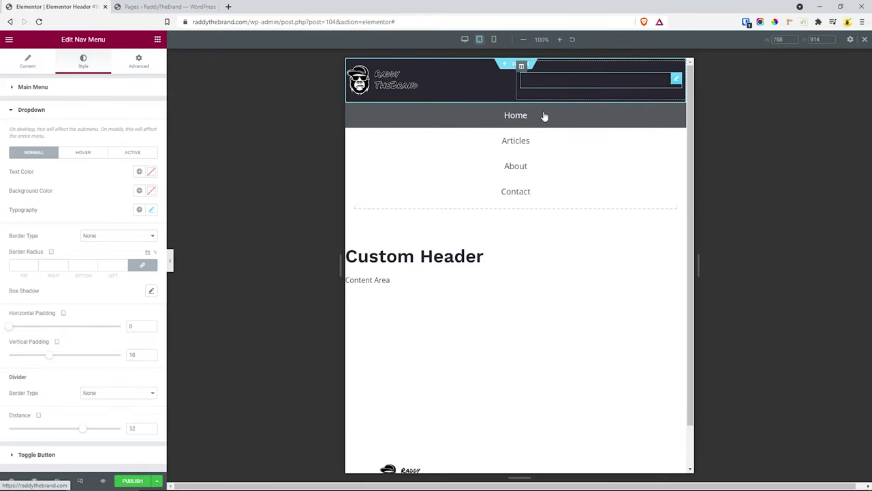
- Give hovered dropdown items a #E9E9E9 background and Primary global text colour
click(82, 152)
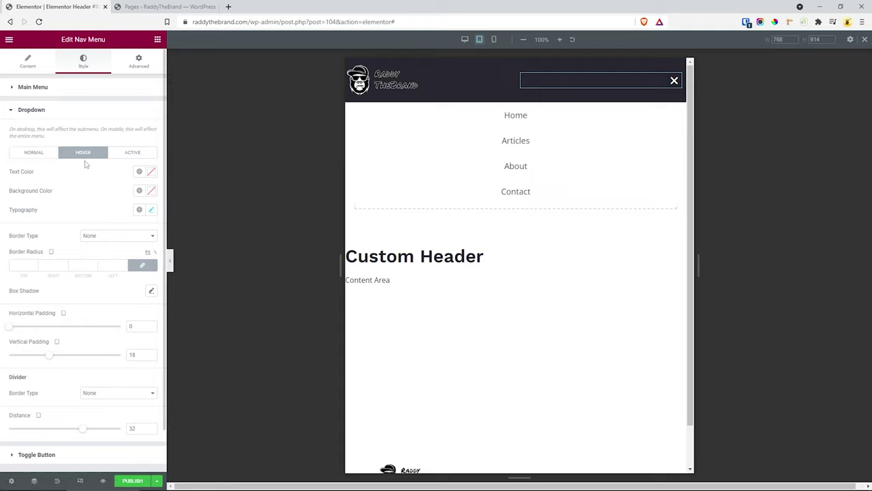
click(139, 190)
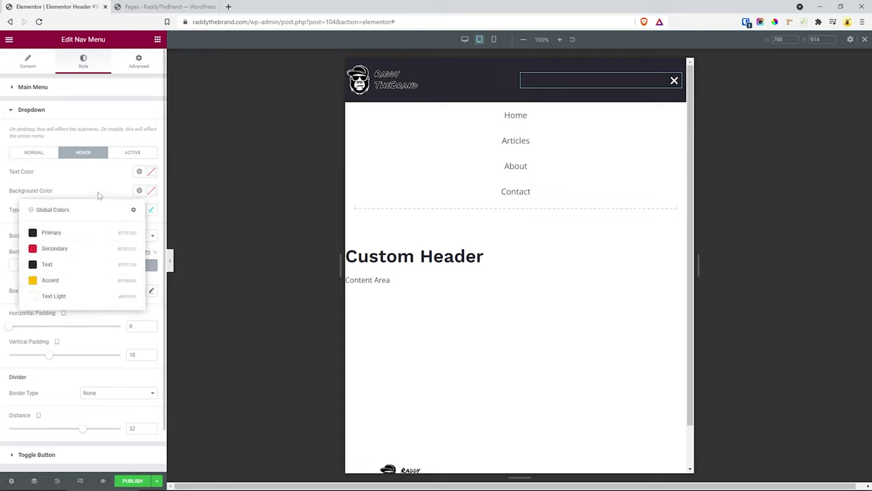
click(100, 196)
click(152, 193)
click(47, 233)
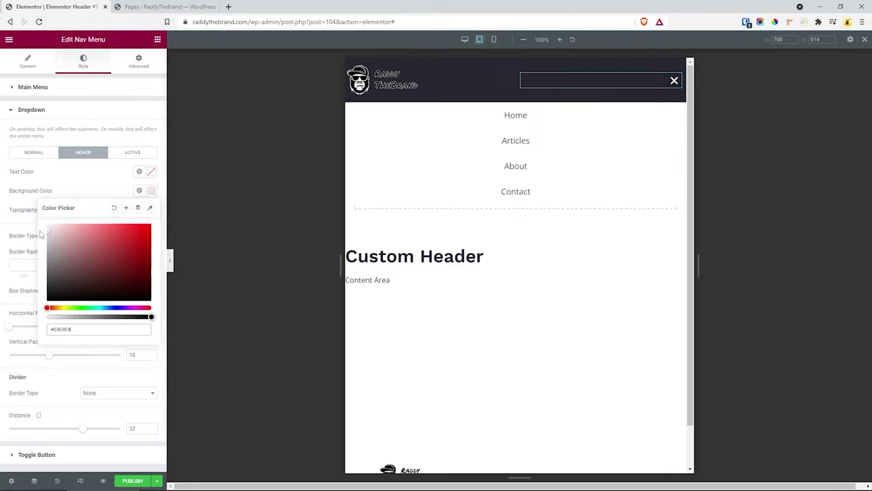
click(40, 232)
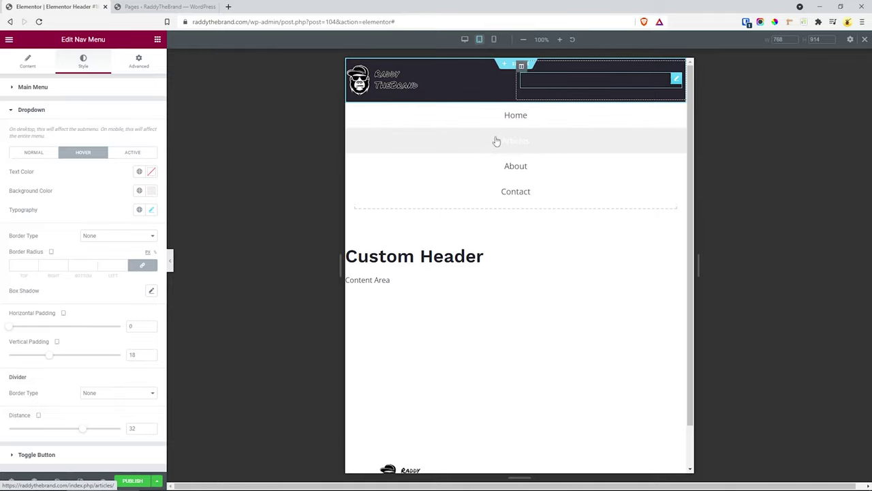
click(139, 173)
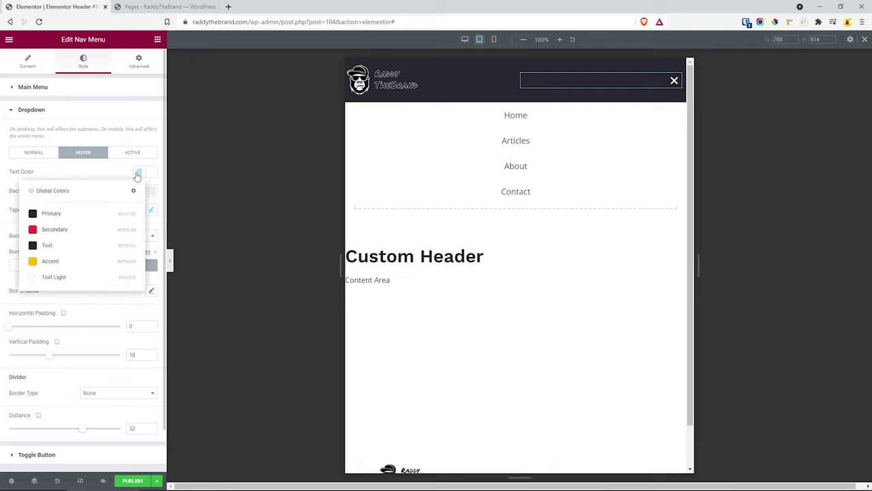
click(68, 213)
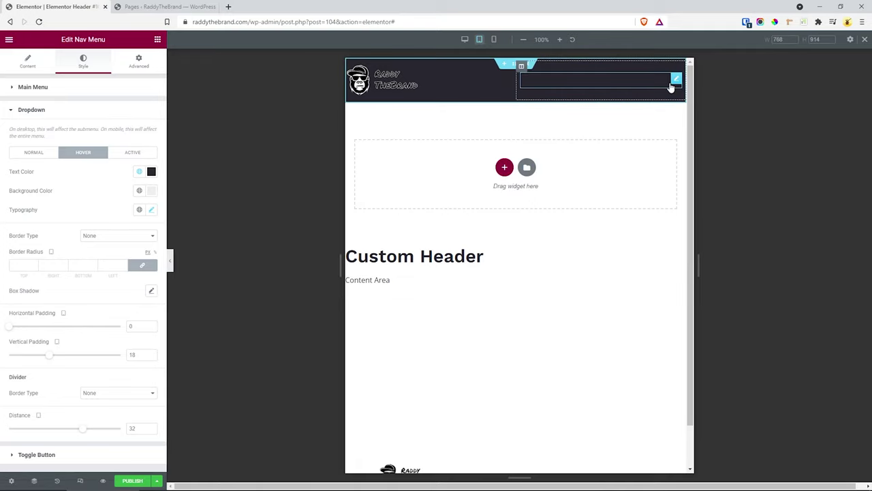
click(671, 87)
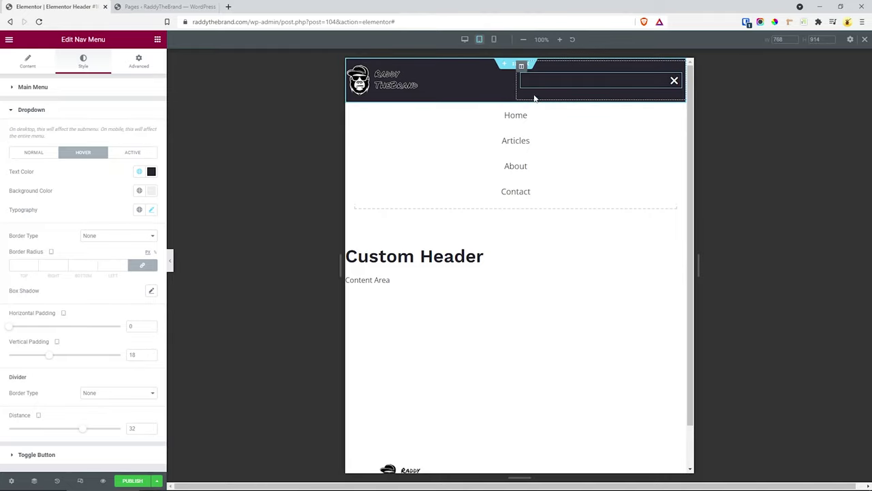
click(516, 67)
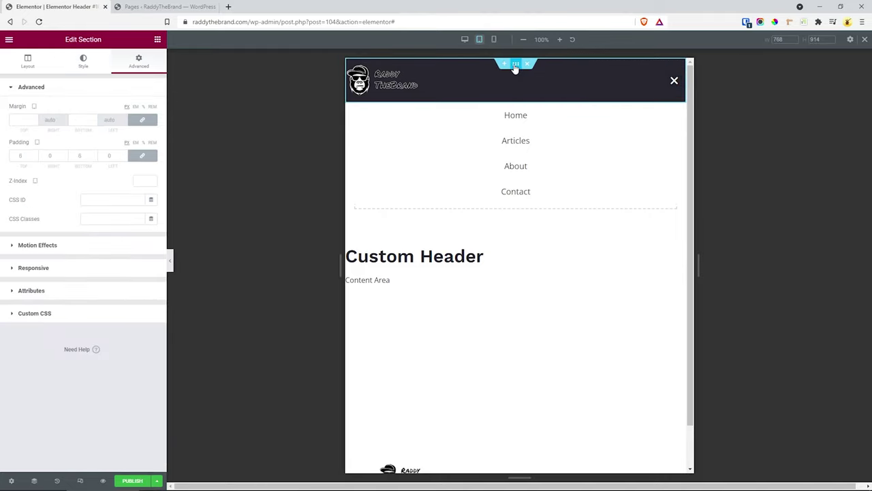
- Set the header section padding to 6 top and bottom, 10 left and right
click(23, 120)
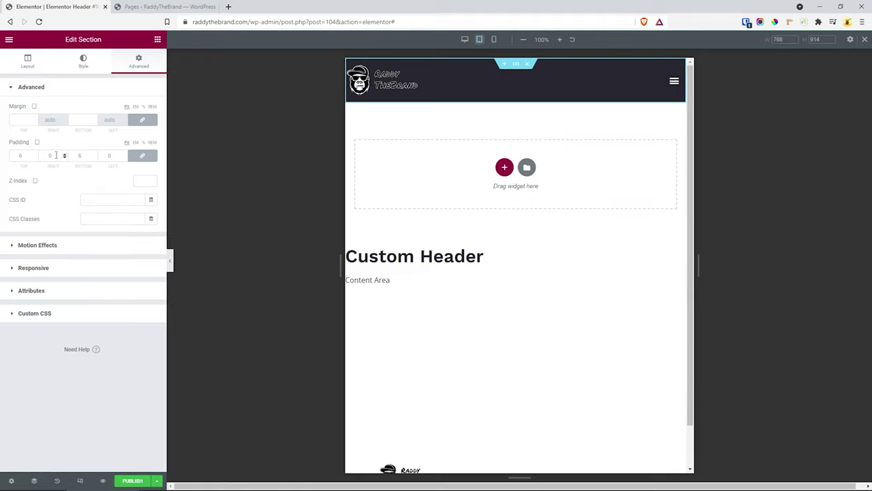
click(116, 158)
text(10)
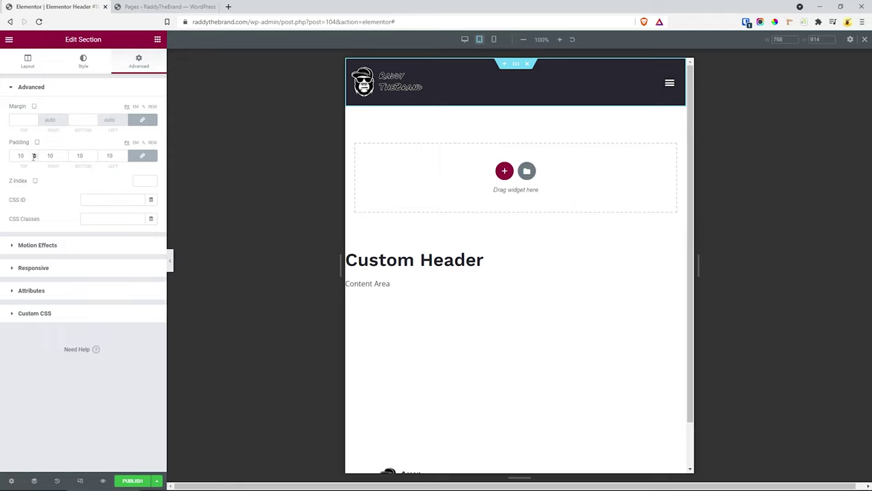
click(143, 156)
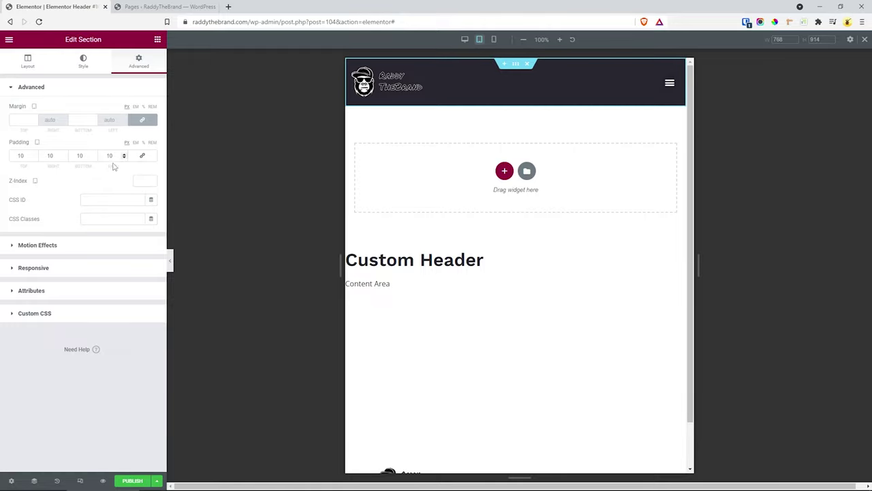
drag(27, 157, 3, 161)
text(6)
double_click(87, 156)
text(6)
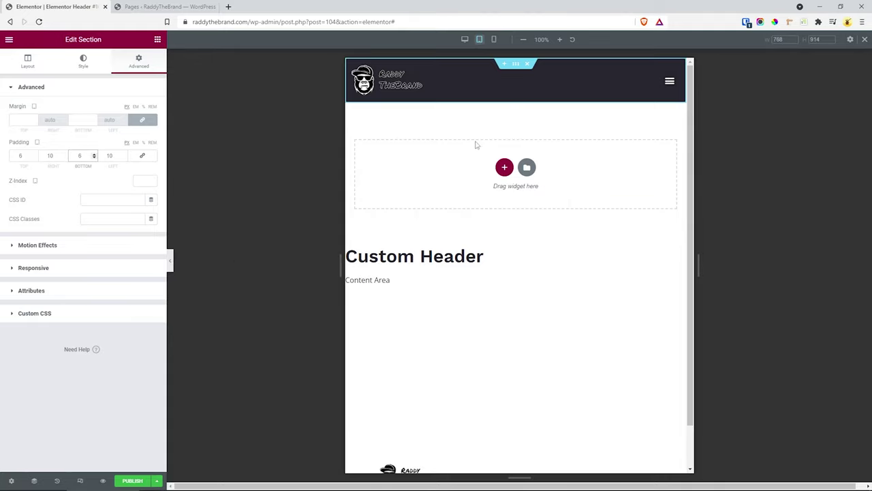
- Check the header at mobile, tablet and desktop widths
click(494, 38)
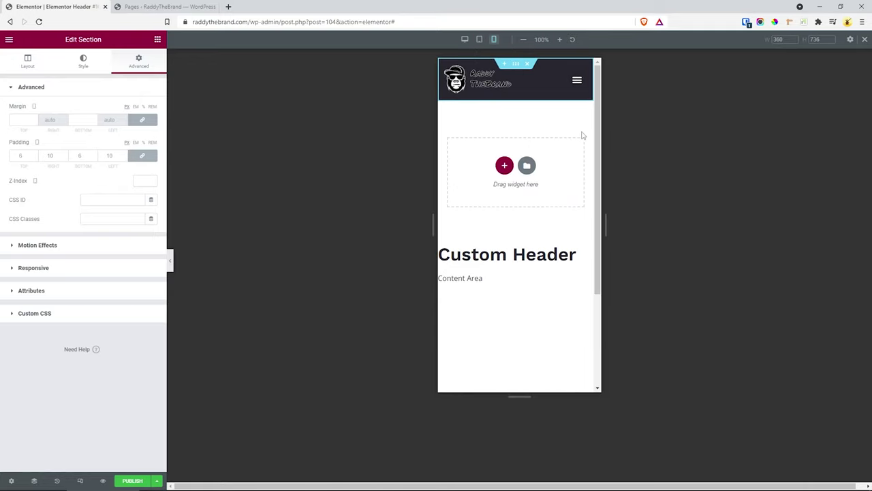
click(578, 90)
click(579, 85)
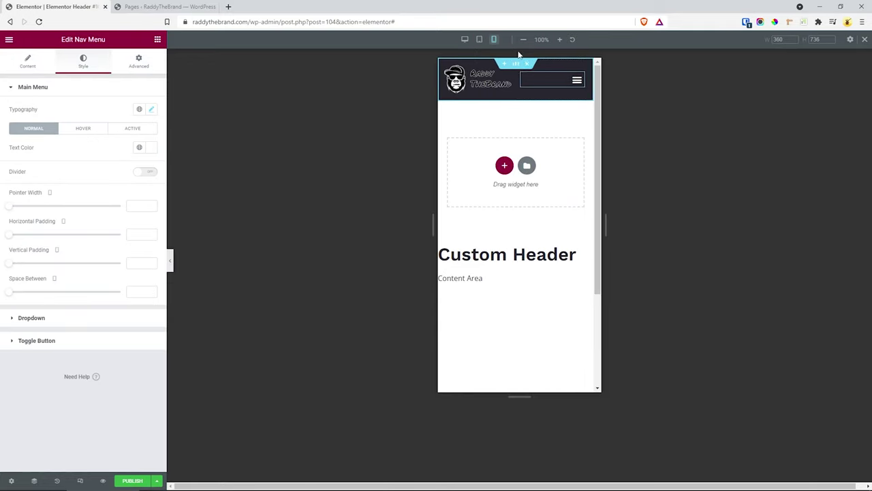
click(479, 39)
click(465, 39)
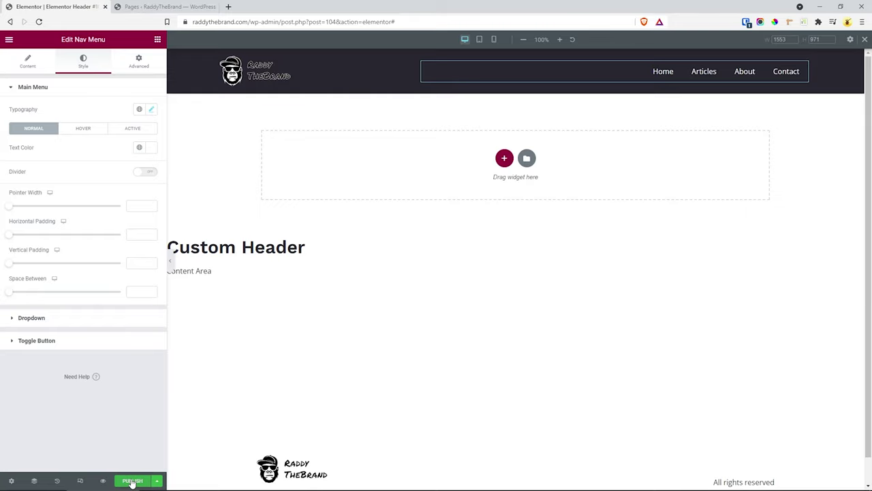
- Publish the header with an Include > Entire Site display condition
click(132, 482)
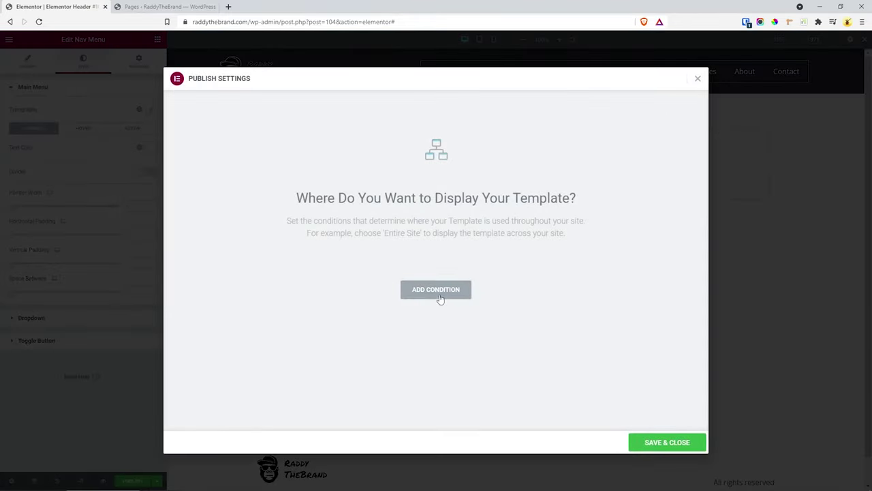
click(439, 294)
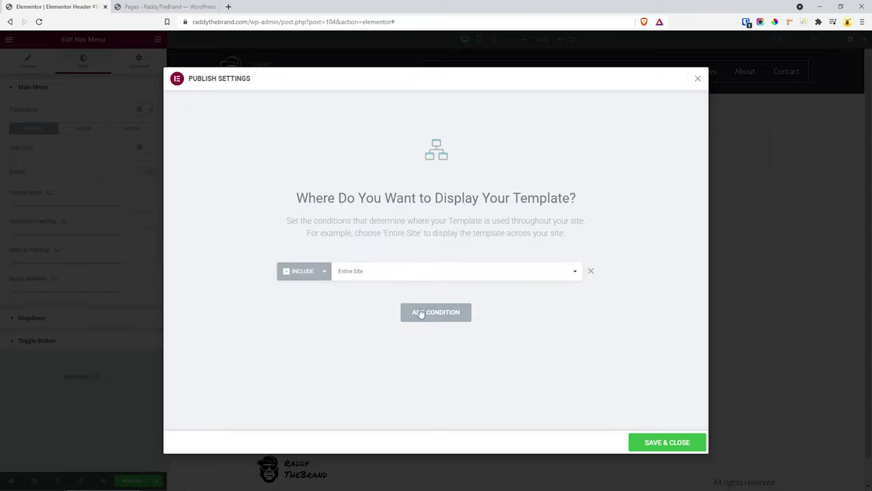
click(323, 272)
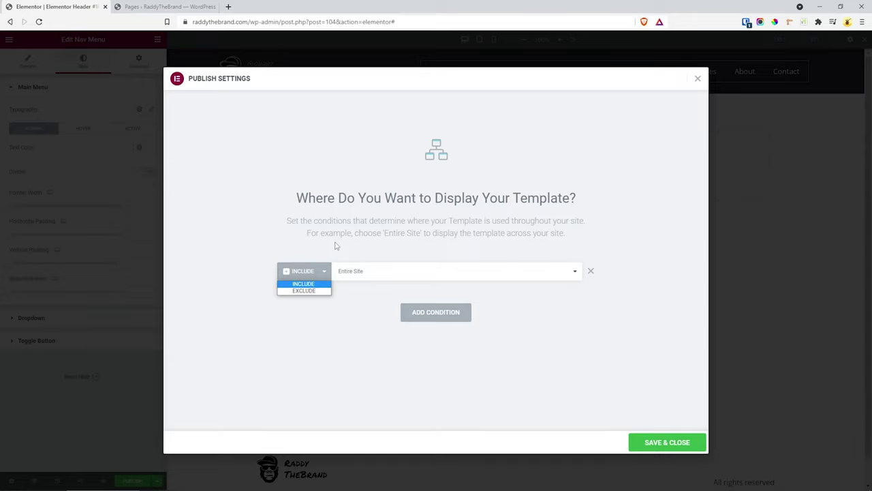
click(335, 245)
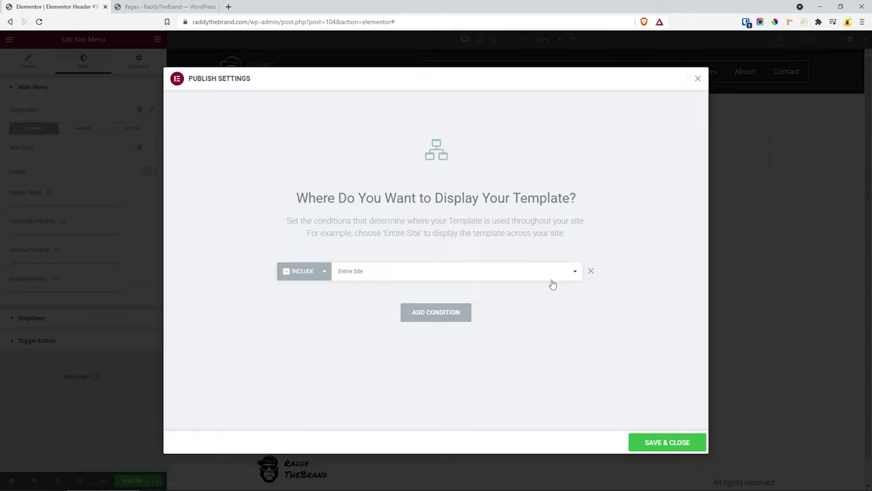
click(668, 443)
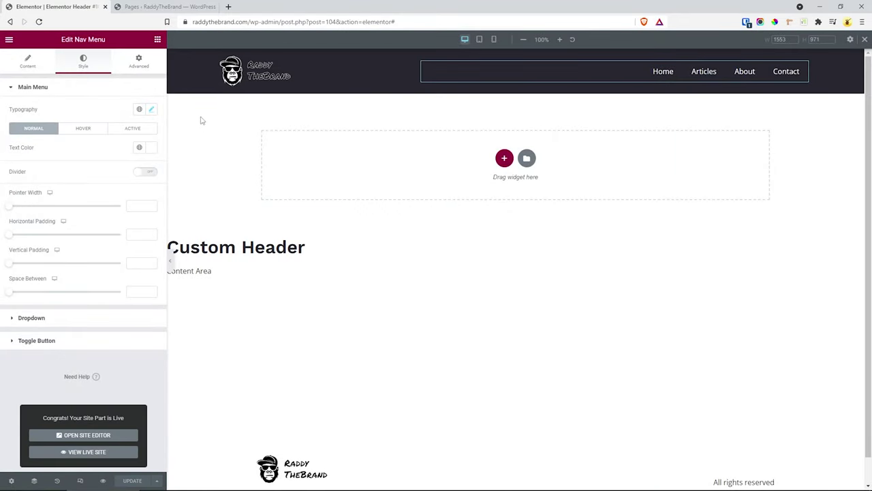
- Load the live raddythebrand.com home page to view the new header
click(167, 7)
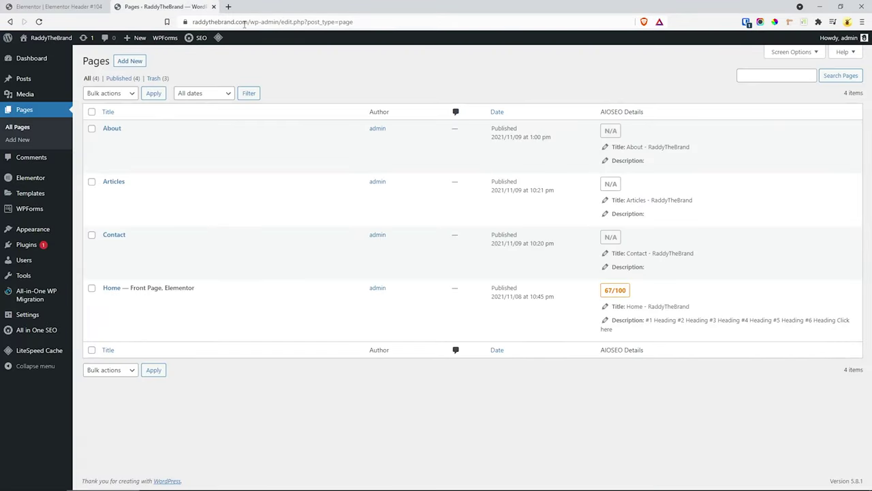
drag(244, 22, 355, 22)
key(BackSpace)
key(Return)
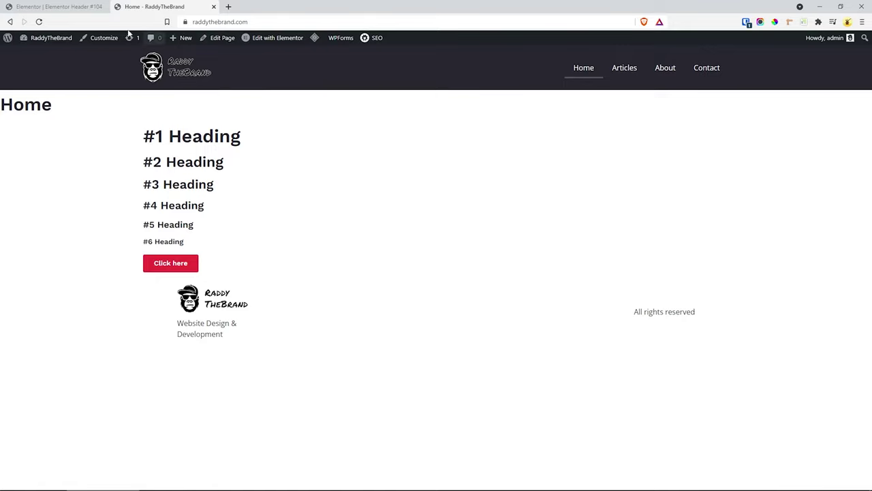
- Close the header editor tab and go to Elementor's Theme Builder
click(103, 7)
mouse_move(264, 43)
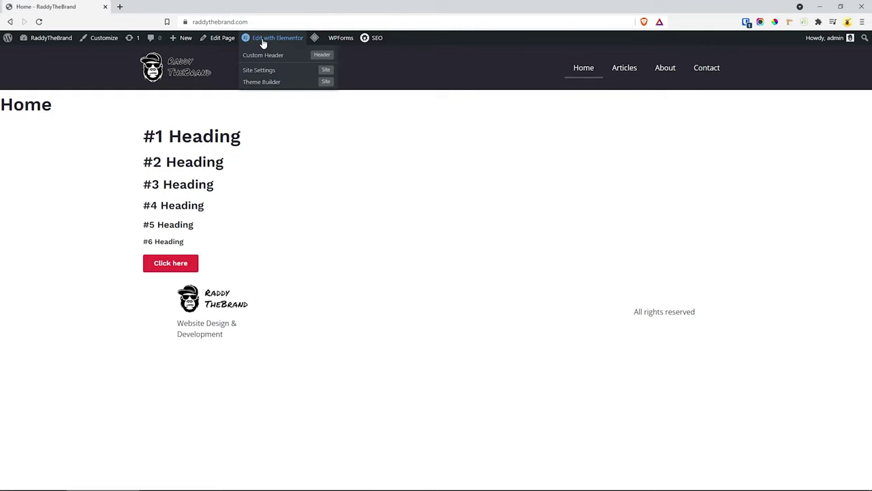
click(272, 83)
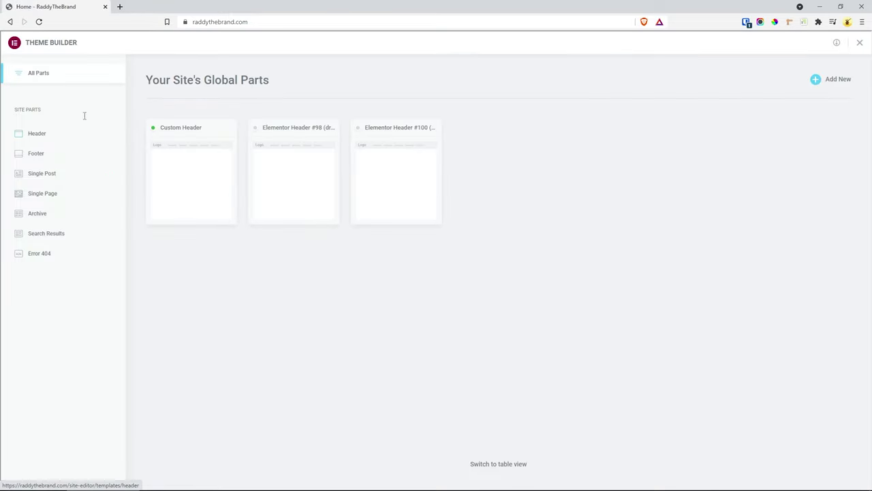
- Start a new footer, preview the Keep in Touch template, then close the library empty
click(39, 157)
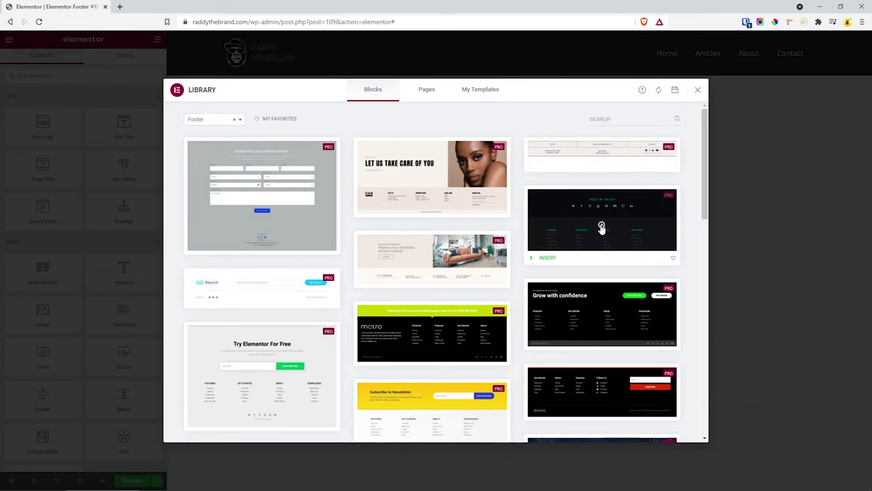
click(602, 229)
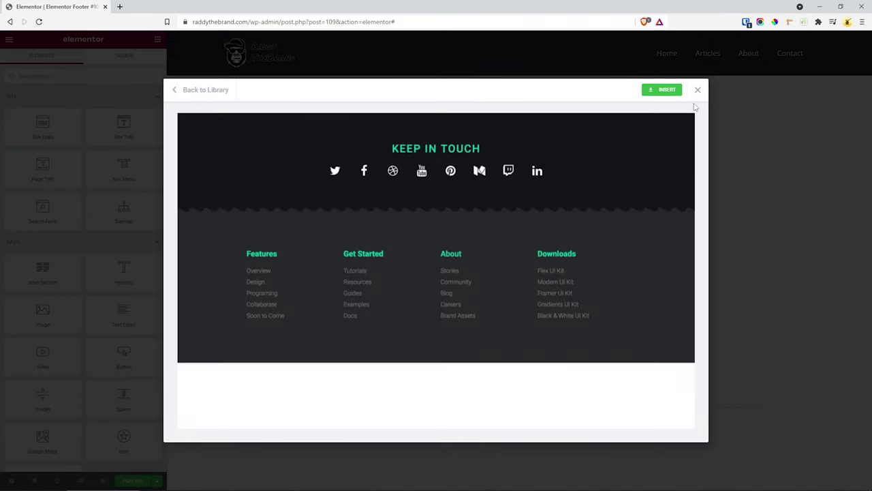
click(198, 90)
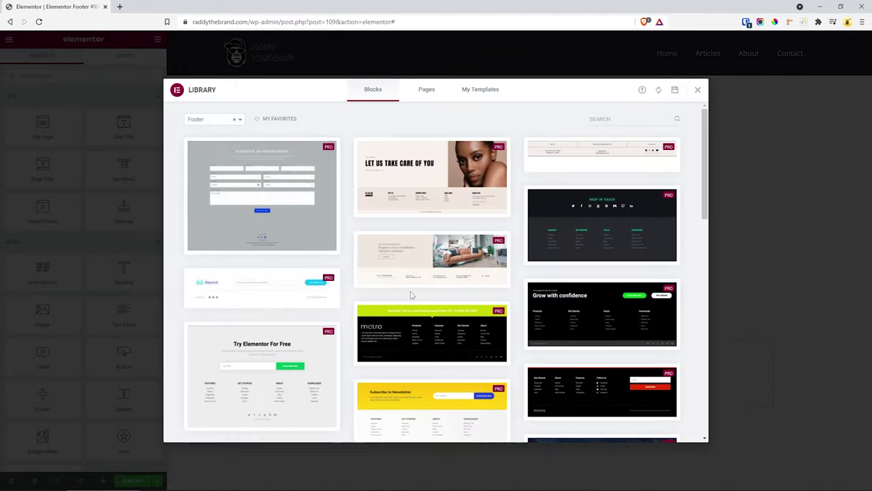
scroll(411, 295, down, 10)
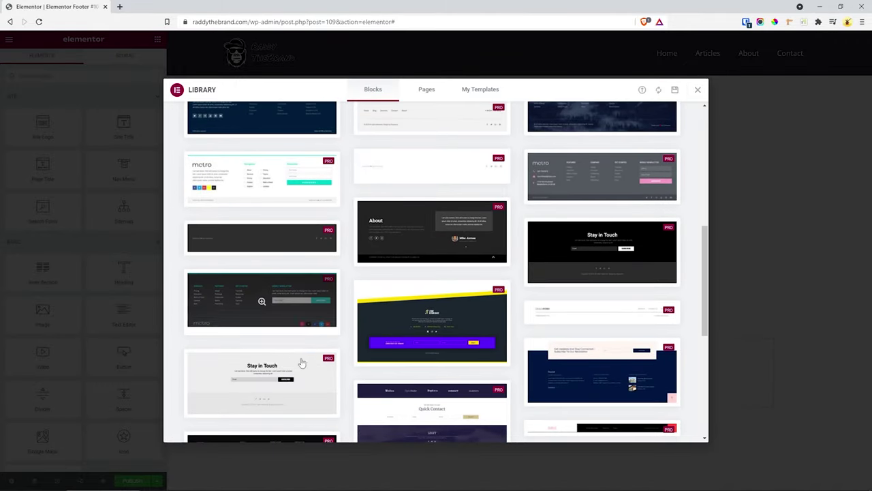
scroll(409, 358, down, 5)
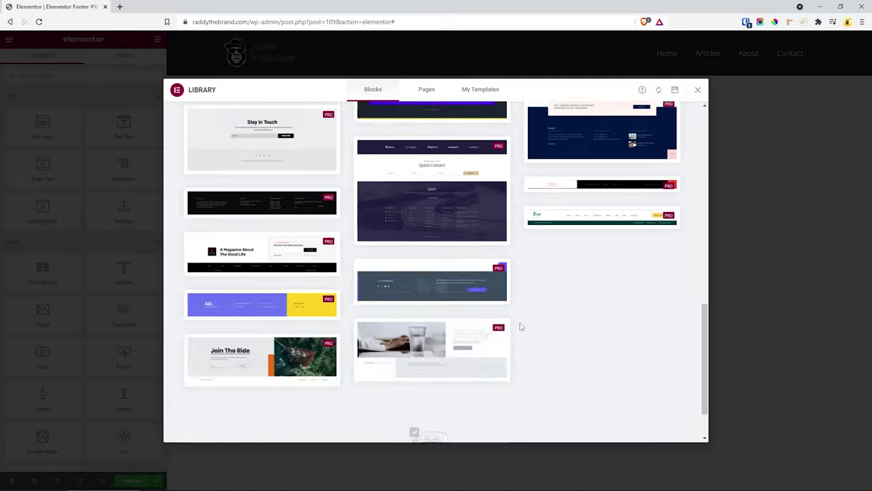
scroll(520, 327, down, 1)
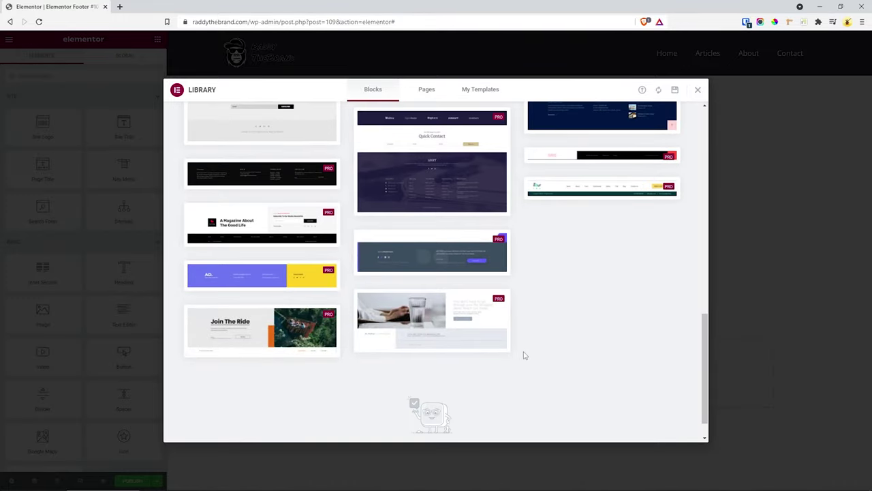
scroll(525, 355, up, 15)
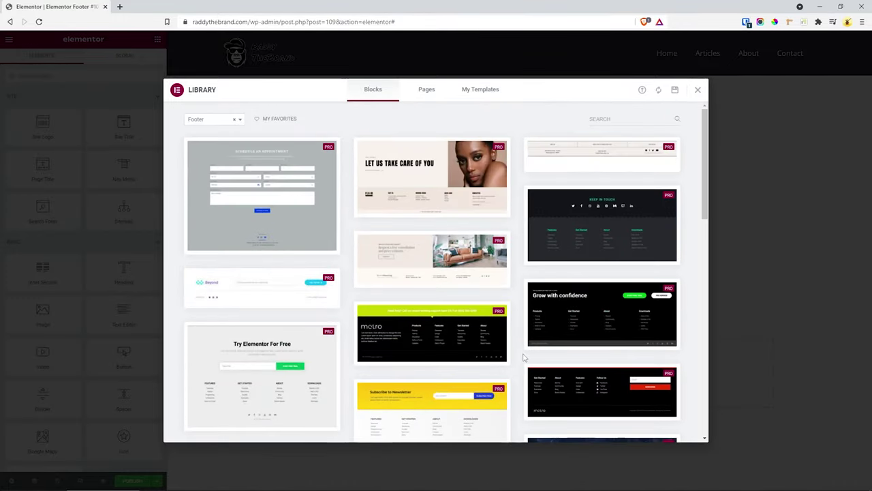
click(699, 90)
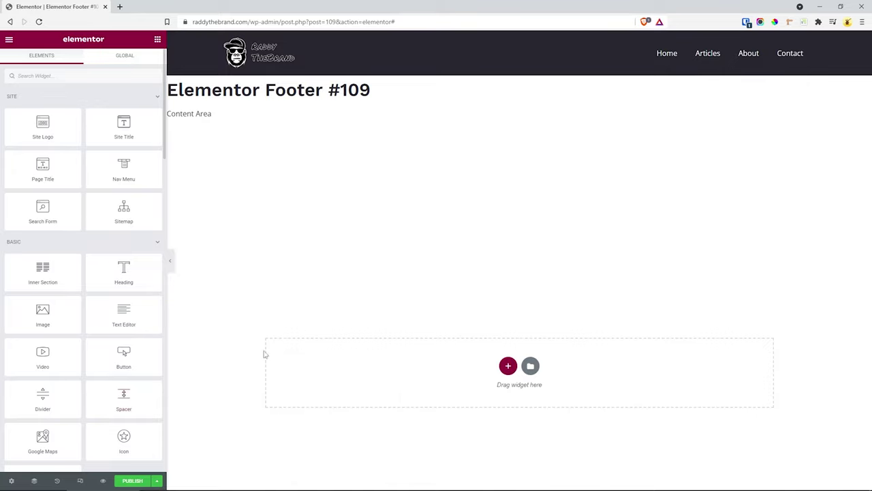
- Retitle the template 'Custom Footer' and set its HTML tag to footer
click(11, 481)
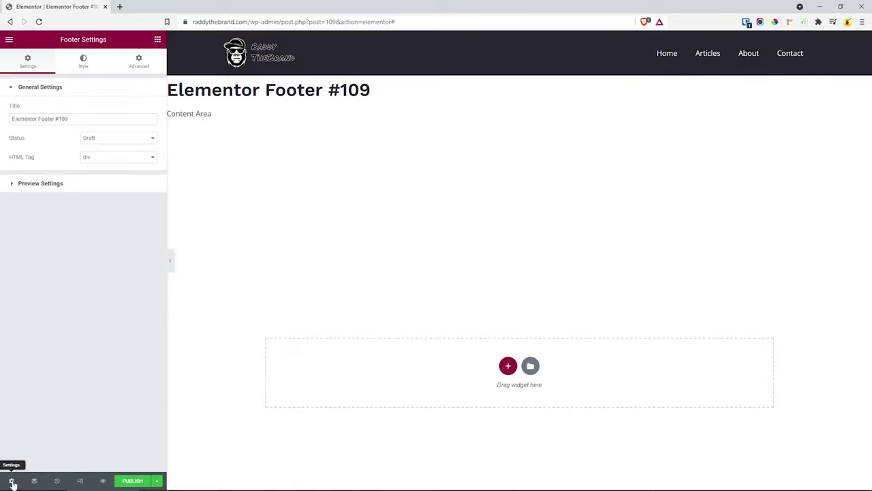
drag(76, 118, 3, 138)
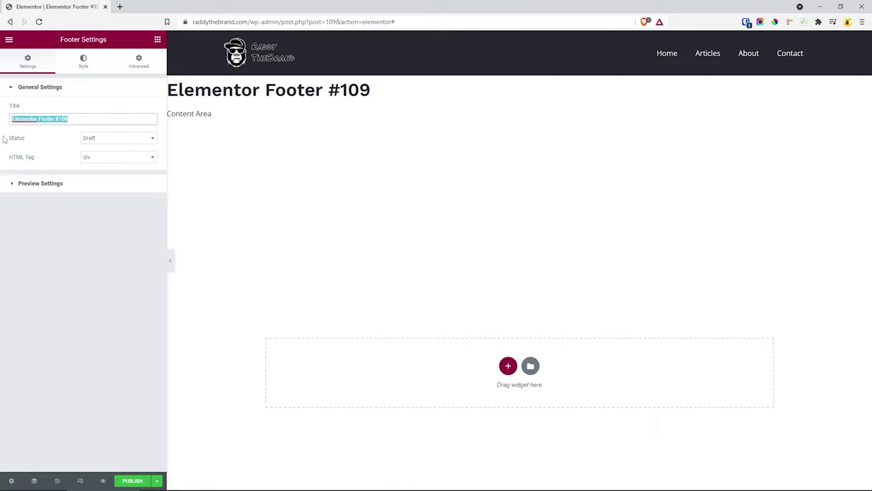
text(Custom Footer)
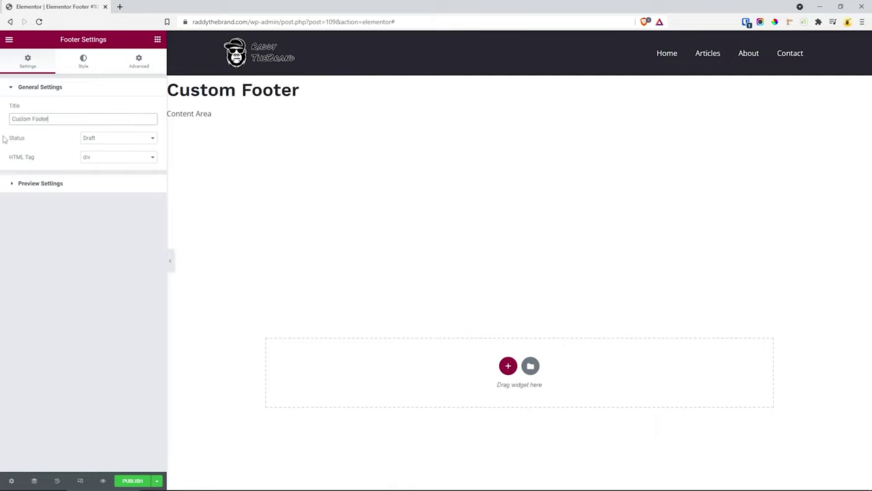
click(129, 161)
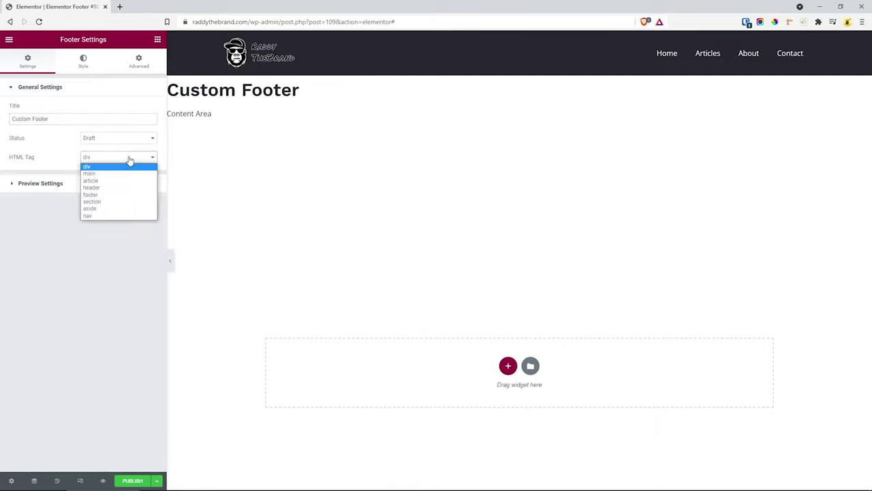
click(114, 194)
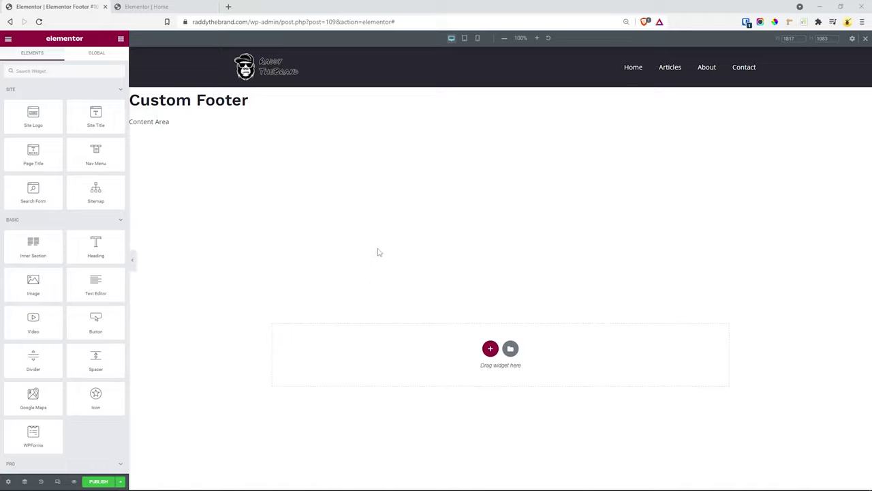
- Add a single-column section and drop an Inner Section into it
click(490, 348)
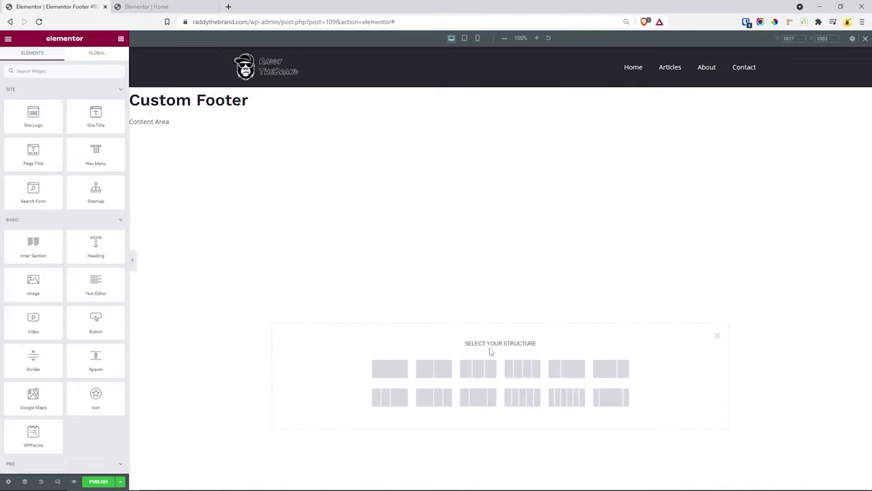
click(390, 371)
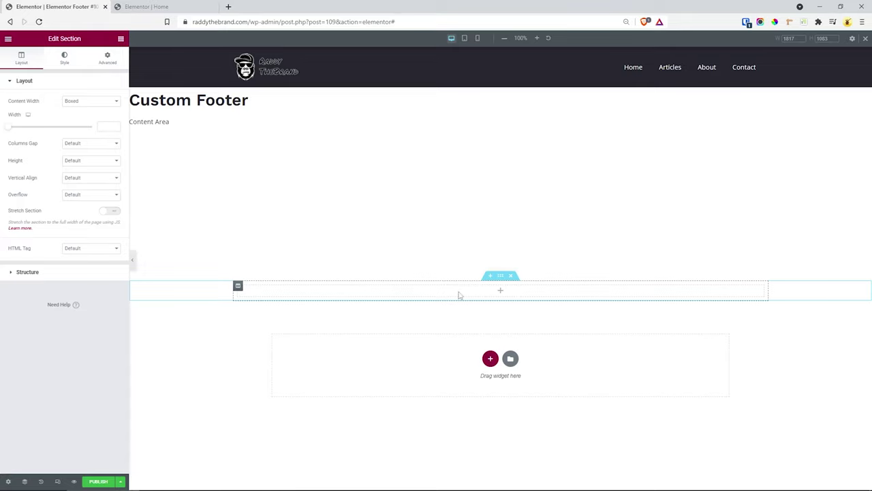
click(121, 39)
click(53, 75)
text(inn)
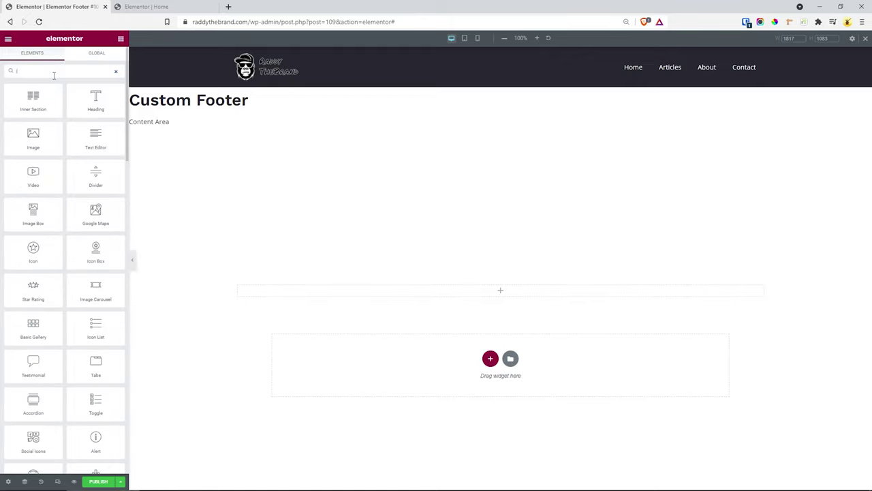
drag(33, 99, 491, 290)
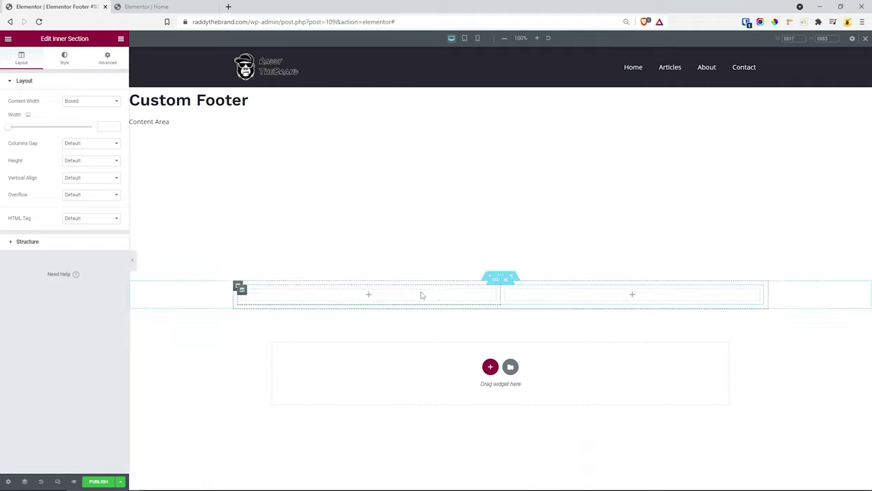
- Duplicate the inner section's columns twice to make four columns
right_click(420, 295)
click(458, 311)
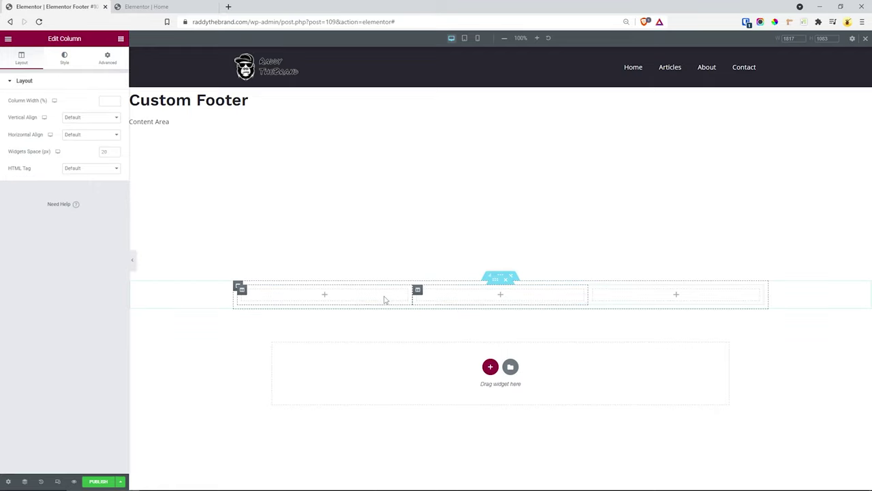
right_click(386, 300)
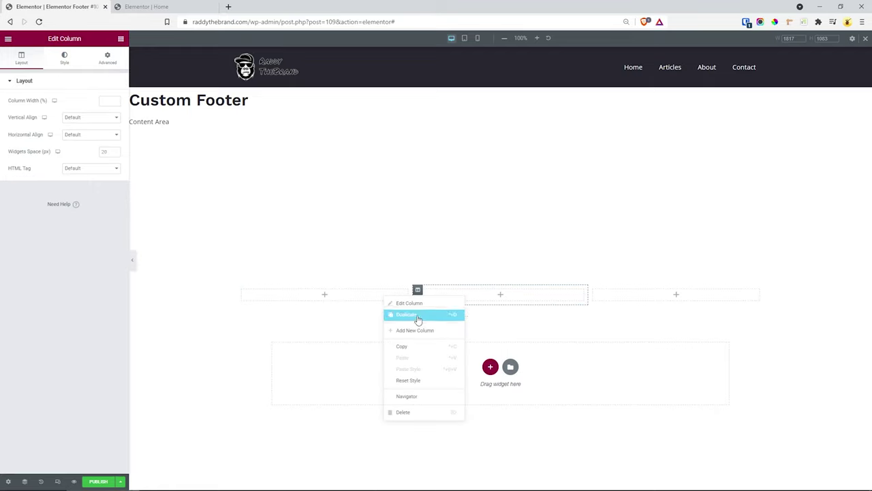
click(418, 317)
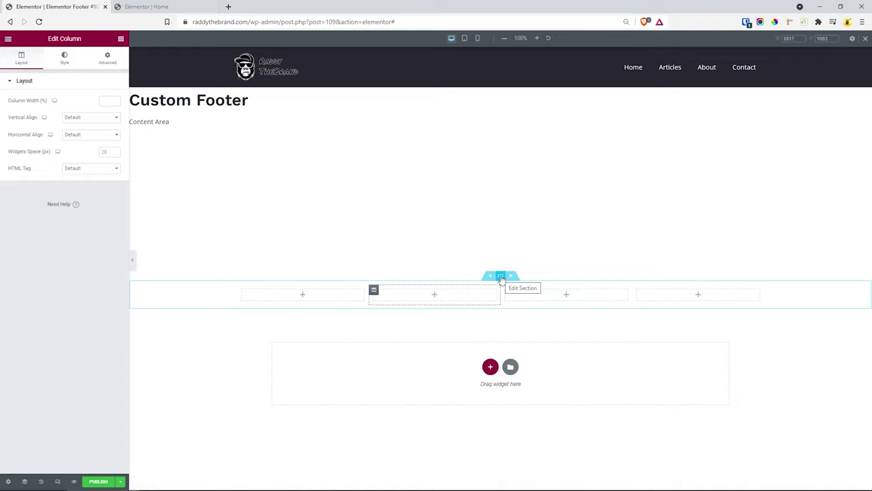
- Give the outer section a classic background in the Primary global colour
click(501, 276)
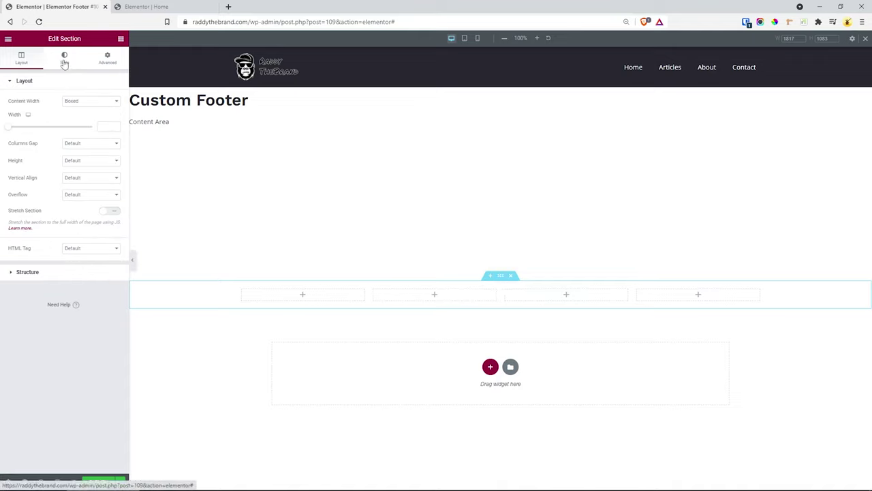
click(65, 61)
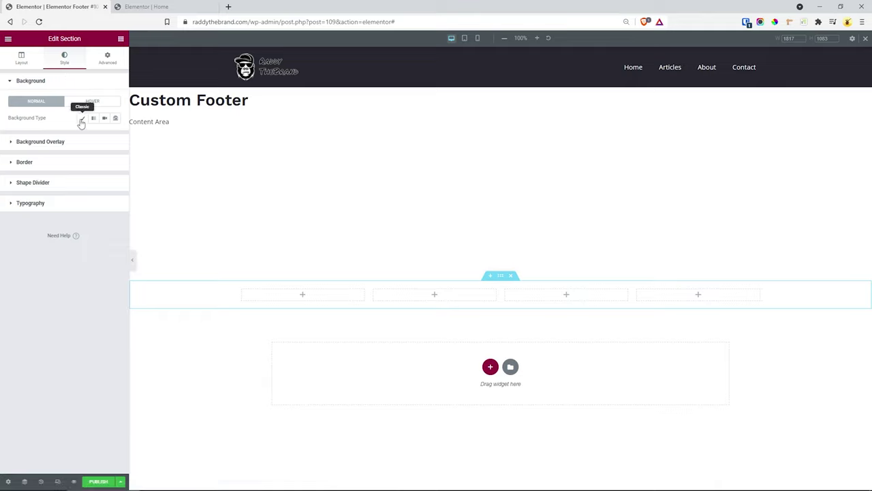
click(81, 120)
click(104, 135)
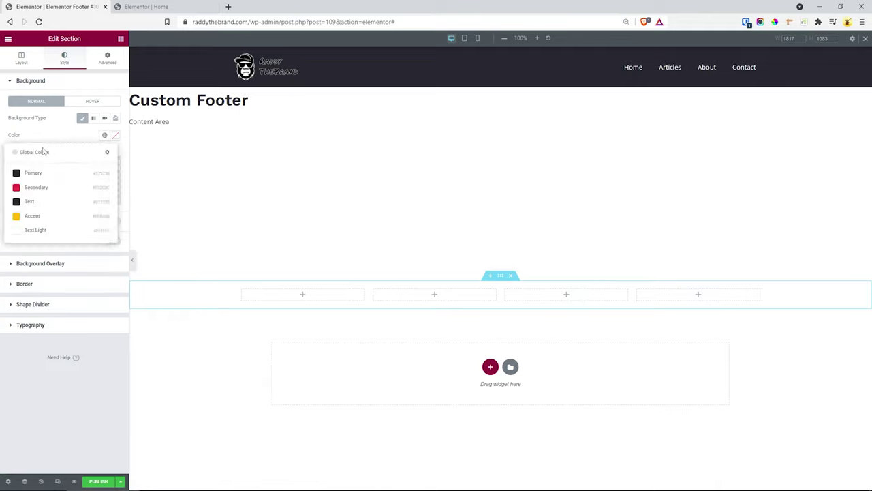
click(32, 173)
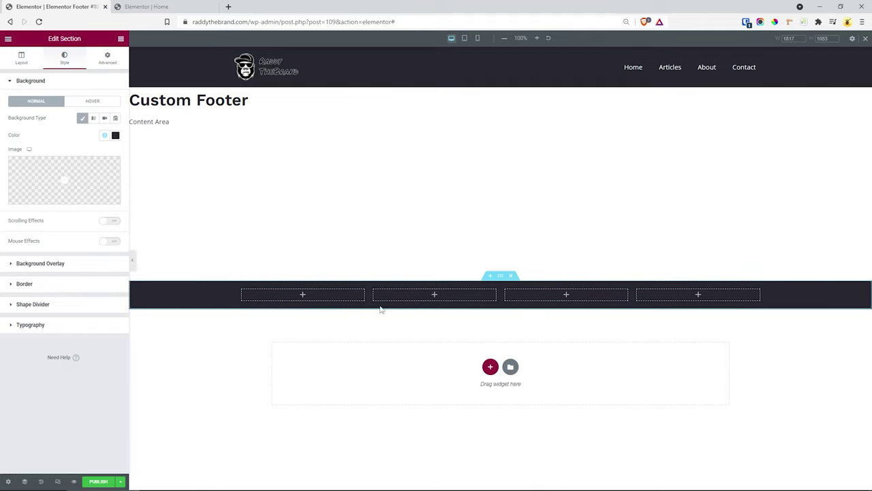
- Unlink the section padding and set top and bottom padding to 80
click(107, 60)
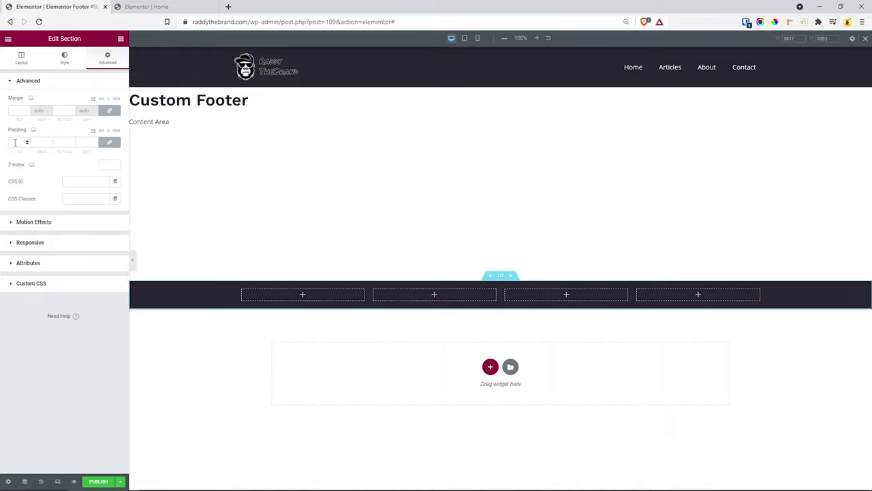
click(109, 142)
click(10, 141)
text(100)
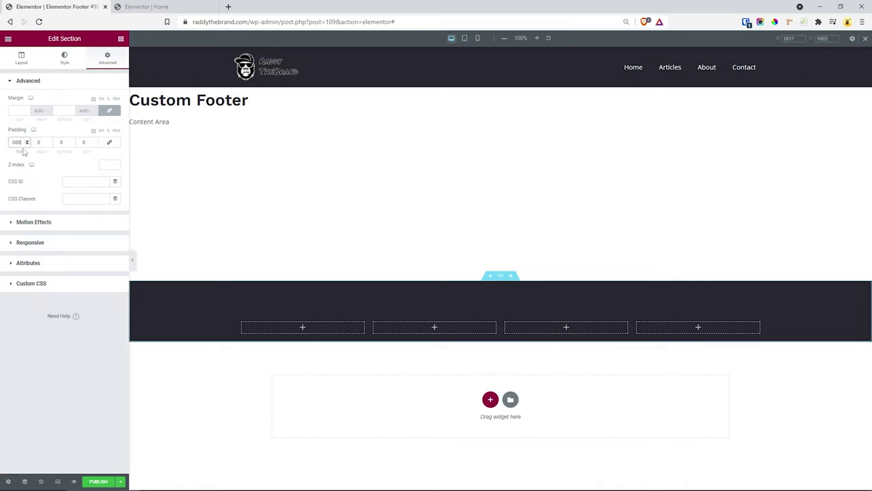
key(BackSpace)
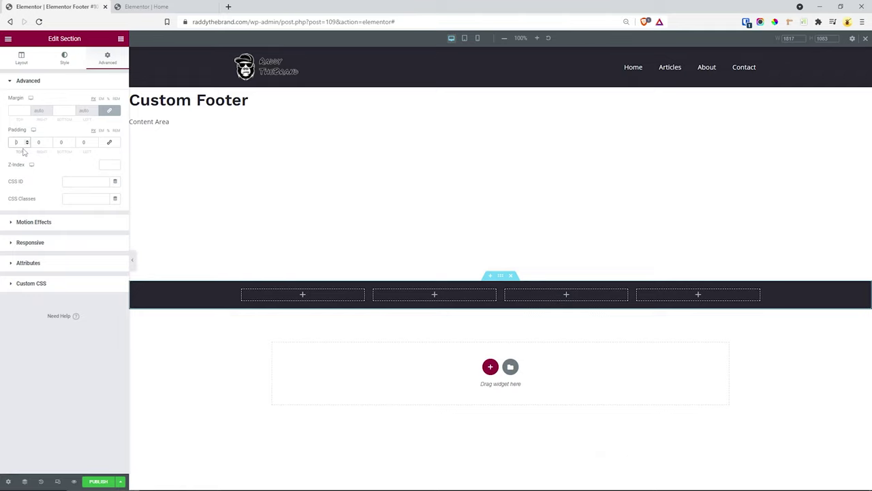
key(BackSpace)
text(50)
click(60, 142)
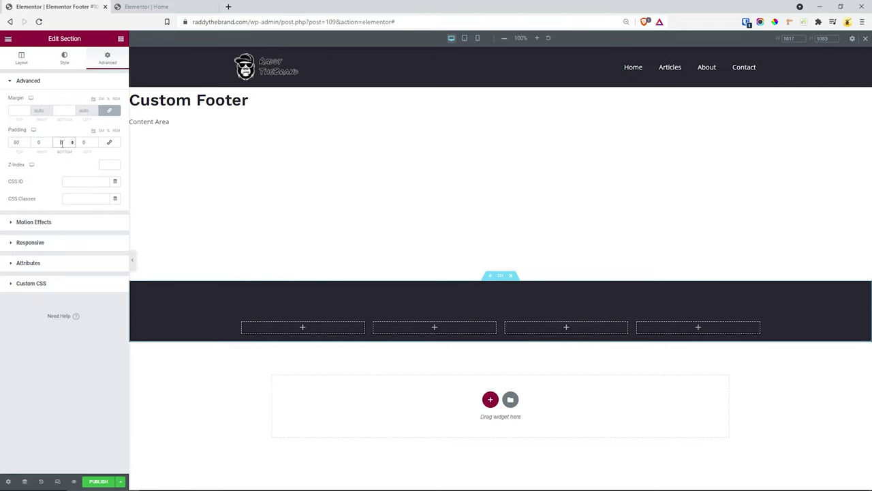
text(80)
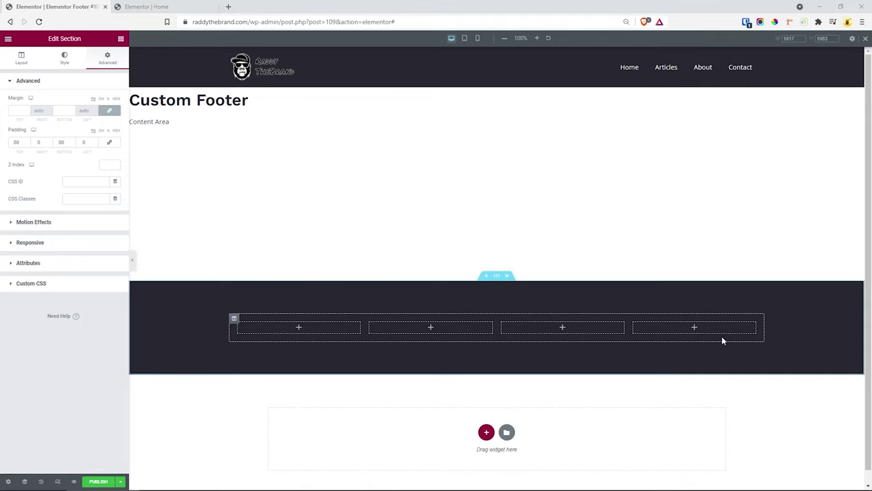
- Place the Site Logo widget in the first footer column and align it left
click(299, 328)
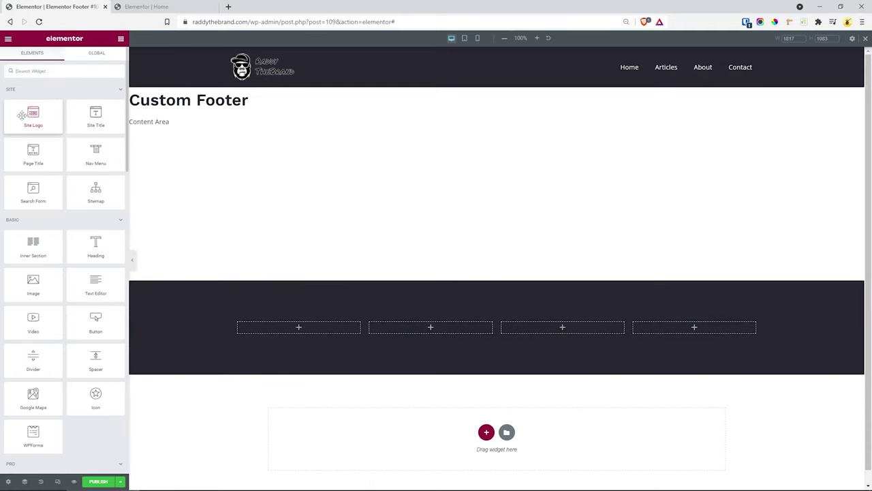
drag(21, 114, 299, 328)
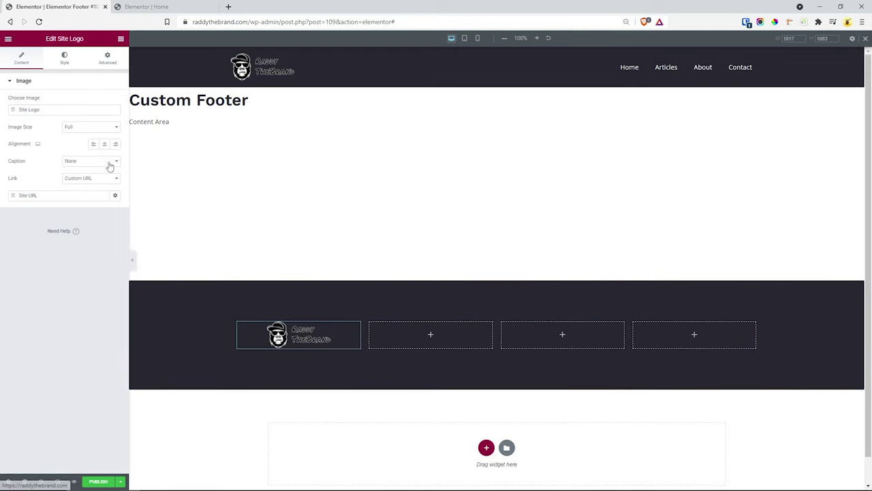
click(94, 146)
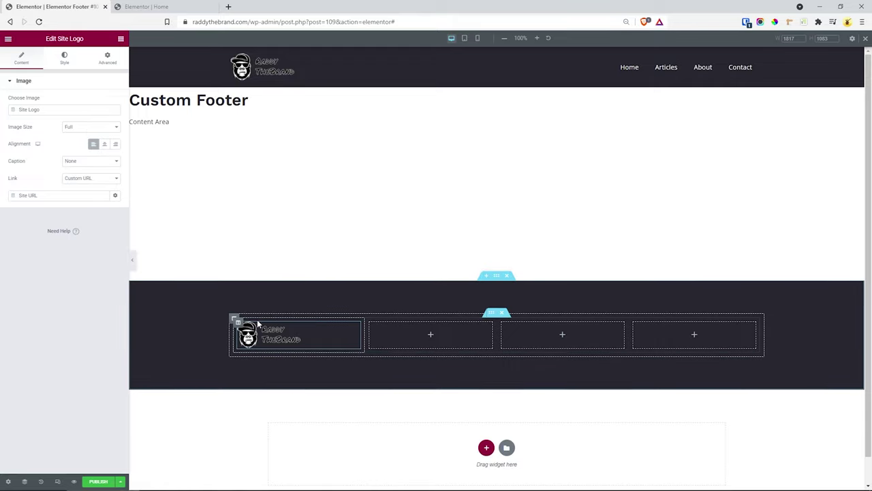
key(ctrl+plus)
key(ctrl+plus)
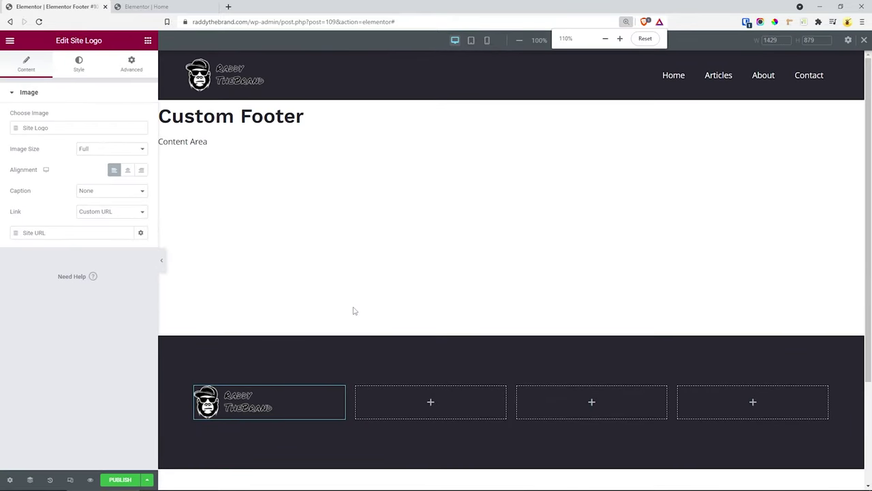
scroll(354, 300, down, 3)
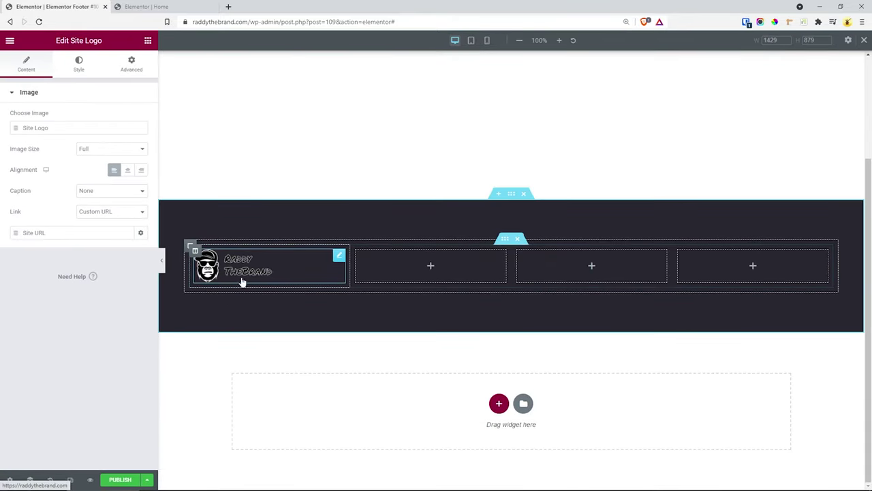
click(147, 41)
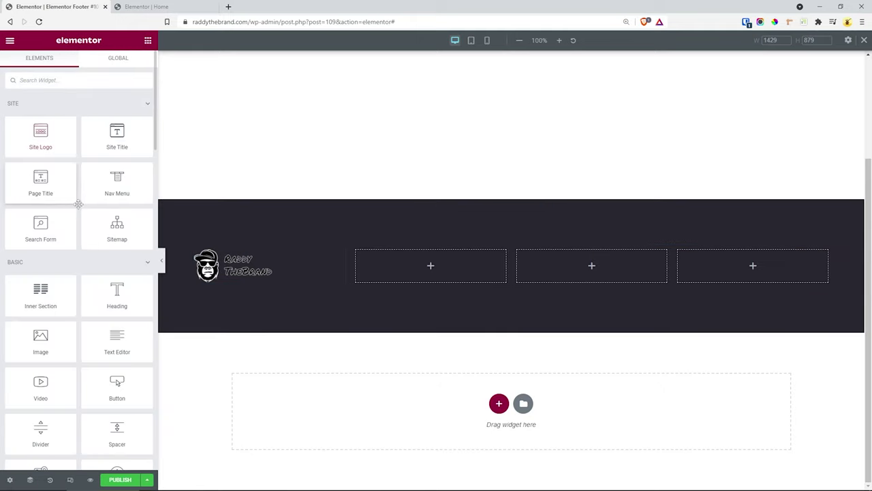
- Add a Text Editor block under the logo and colour its placeholder text white with Text Light
drag(116, 339, 257, 281)
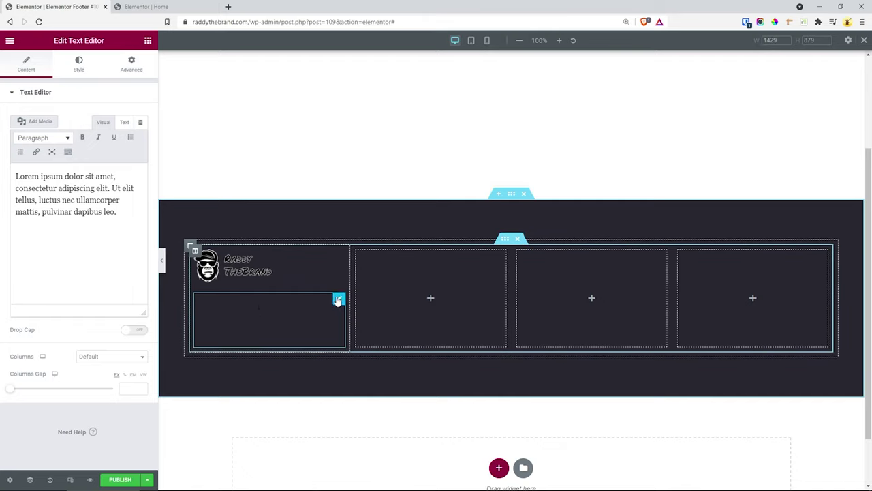
click(79, 66)
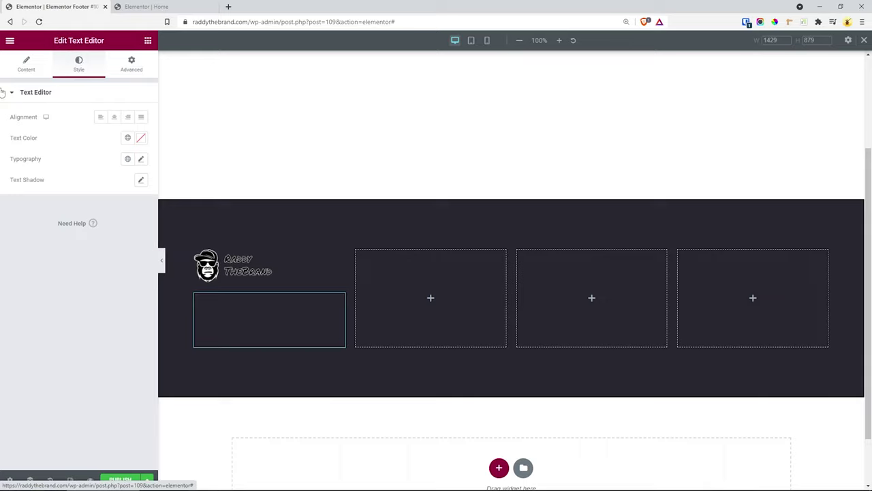
click(127, 138)
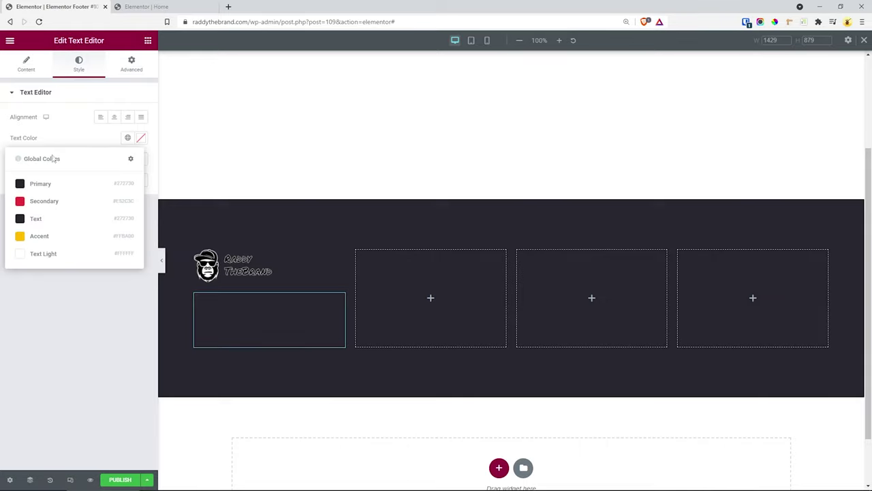
click(71, 253)
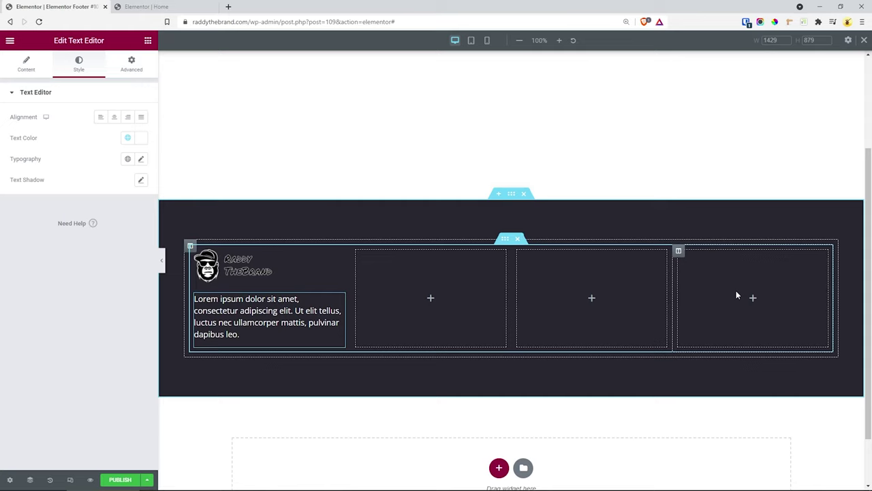
click(430, 301)
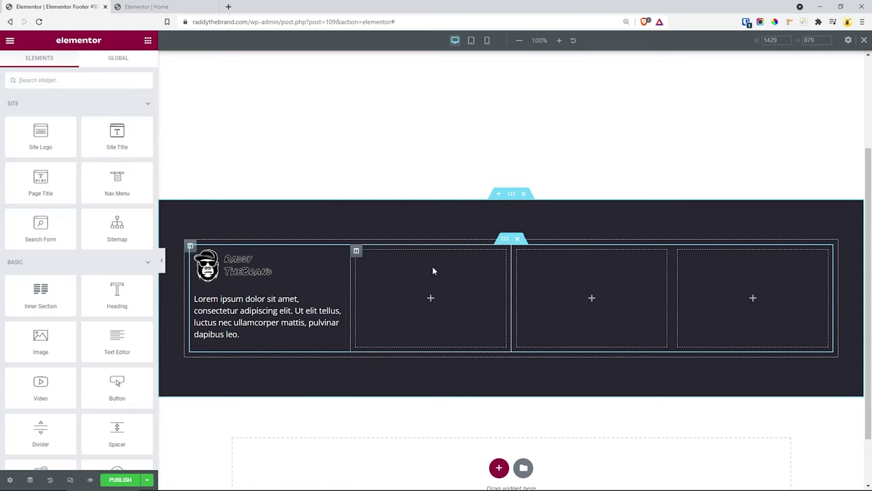
- Add a Heading to the second column, coloured Text Light and set to H4
drag(116, 294, 450, 286)
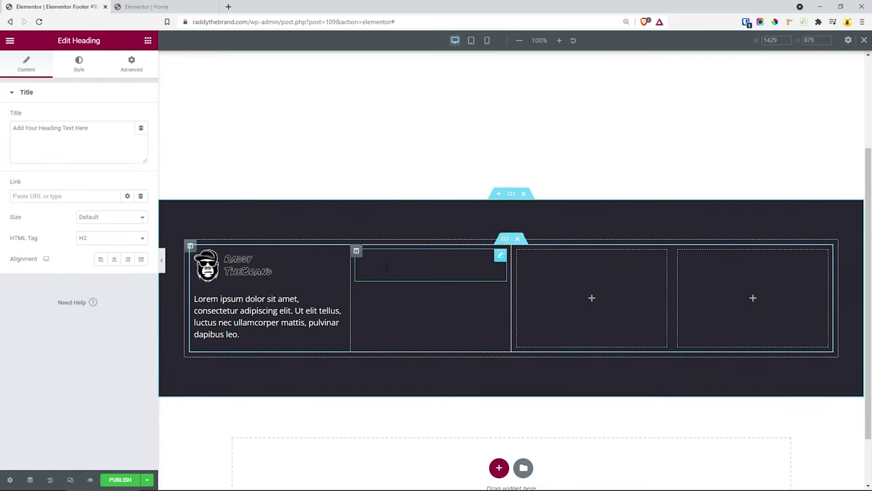
click(79, 65)
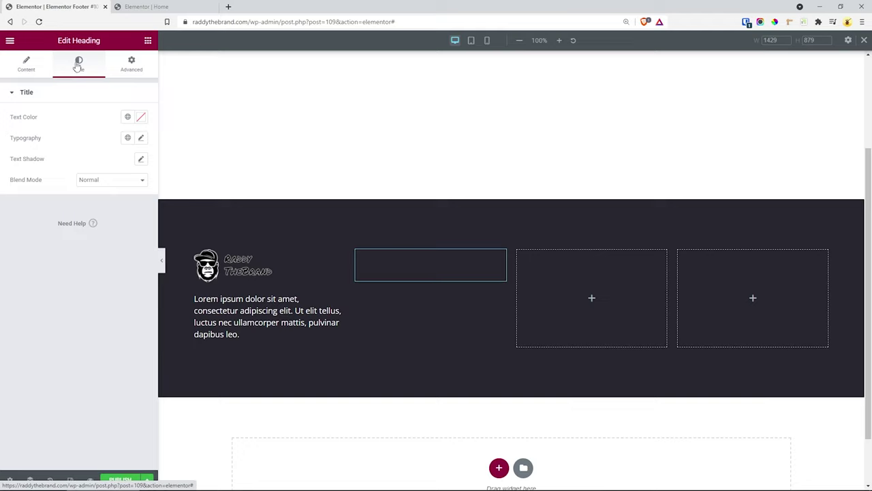
click(125, 117)
click(37, 230)
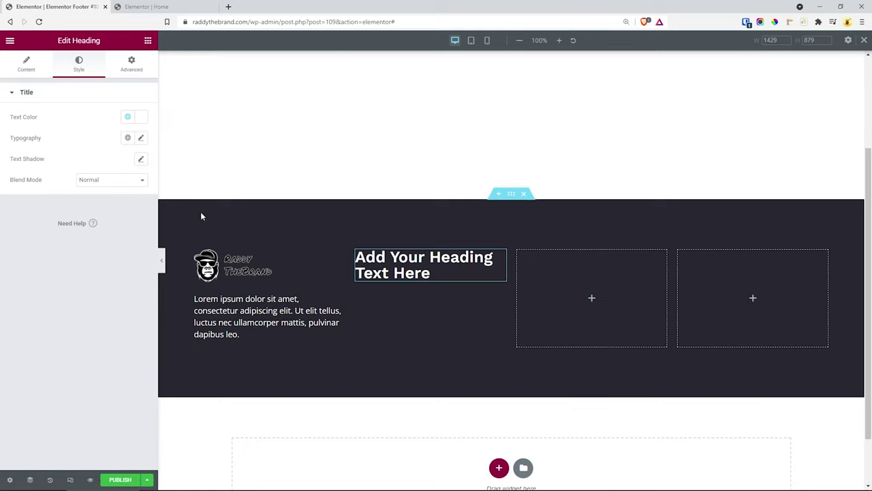
click(25, 64)
click(96, 239)
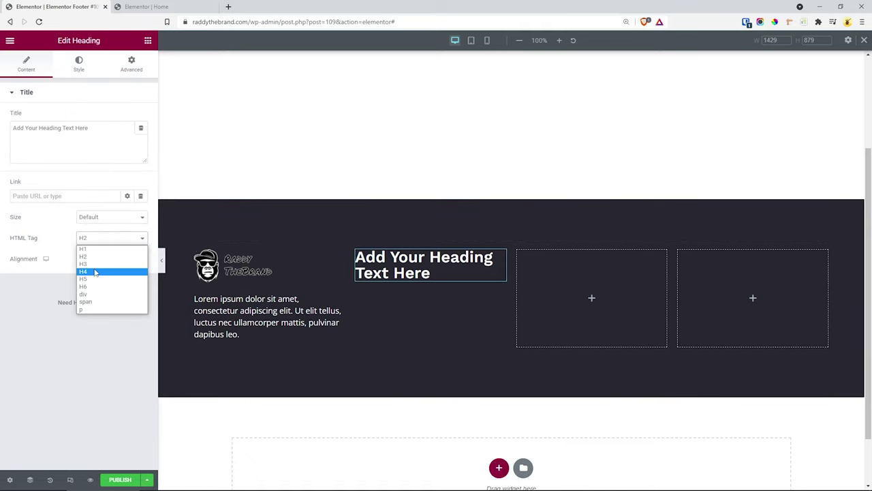
click(83, 272)
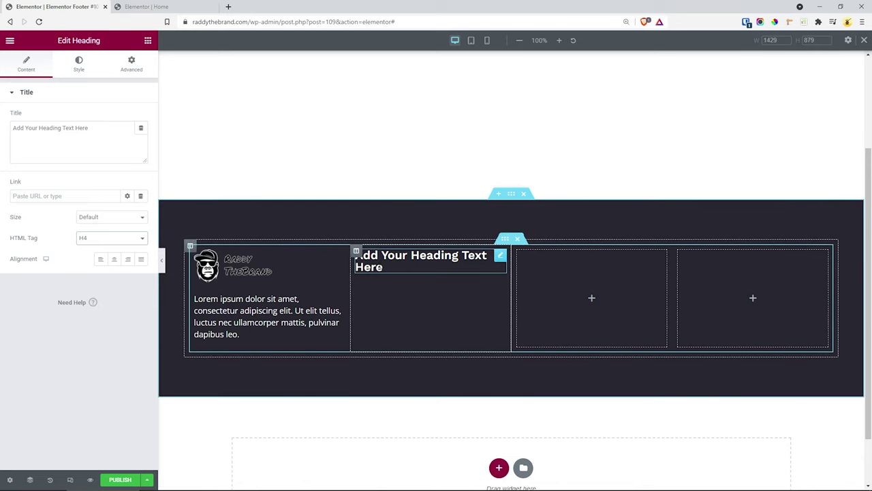
- Replace the placeholder heading text with 'Useful Links'
triple_click(357, 257)
key(BackSpace)
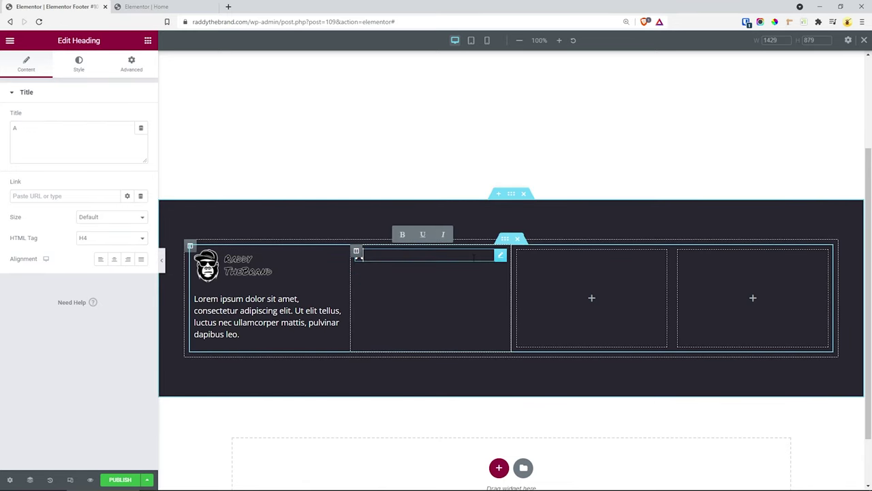
text(Usefu)
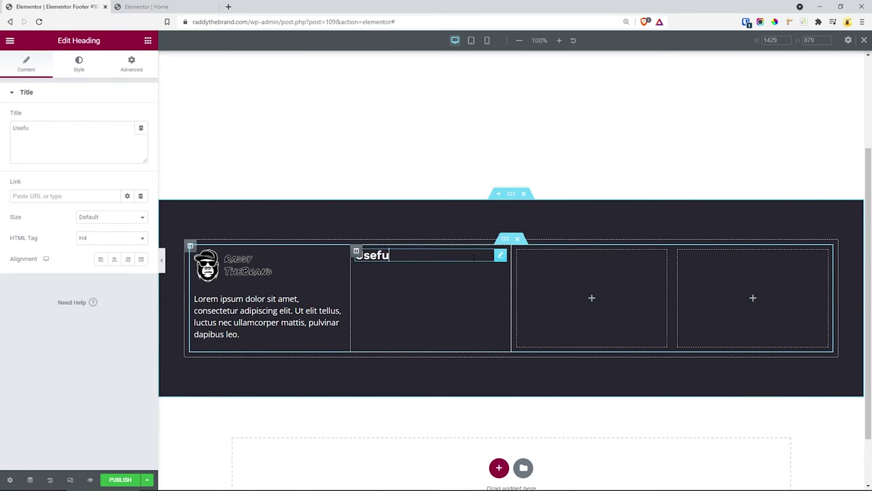
text(l Links)
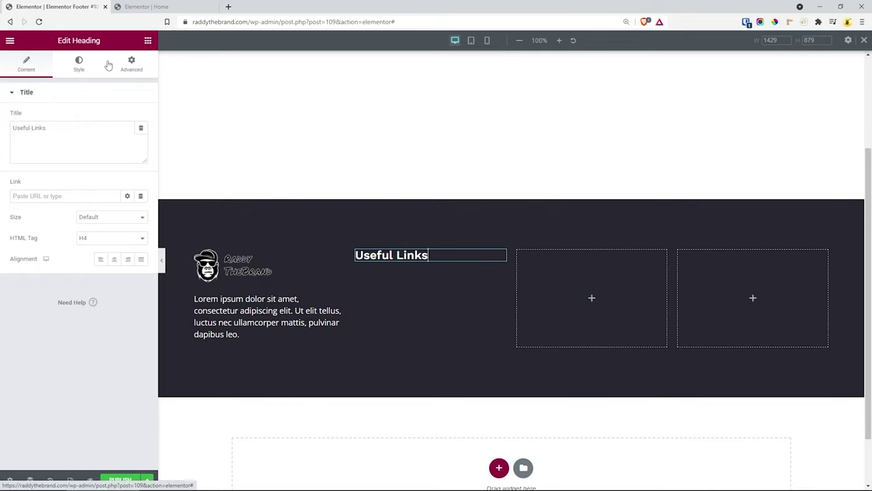
click(148, 41)
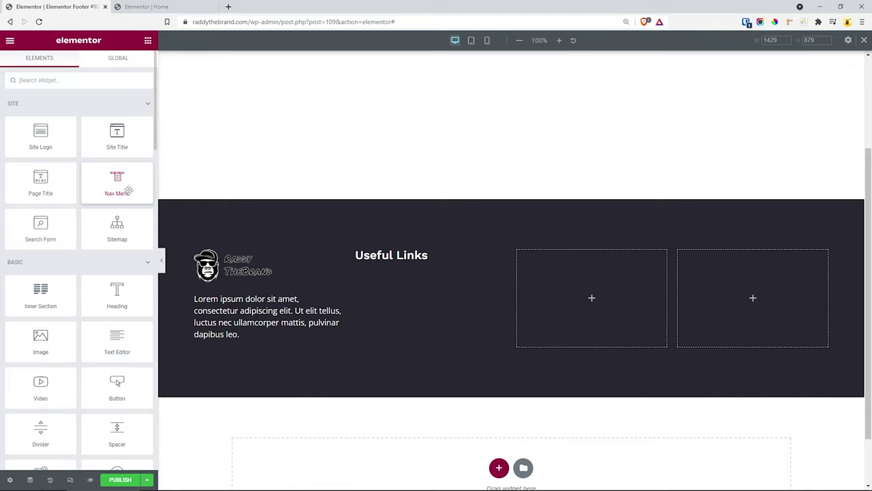
- Add a Nav Menu widget using the Main menu under Useful Links, and open the Menus screen
drag(117, 179, 413, 266)
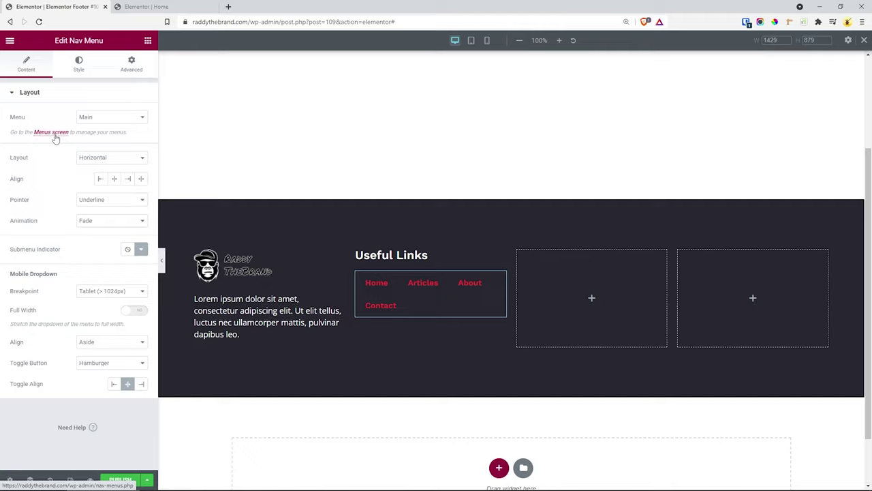
click(95, 117)
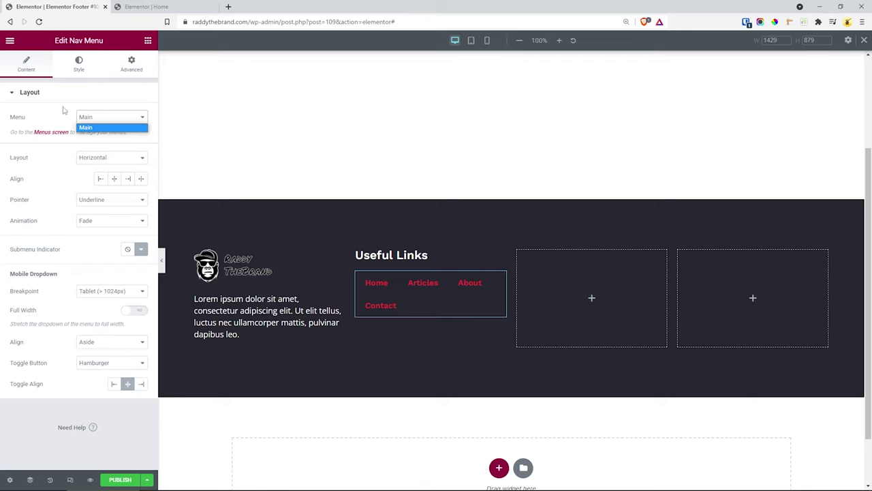
click(61, 133)
click(61, 132)
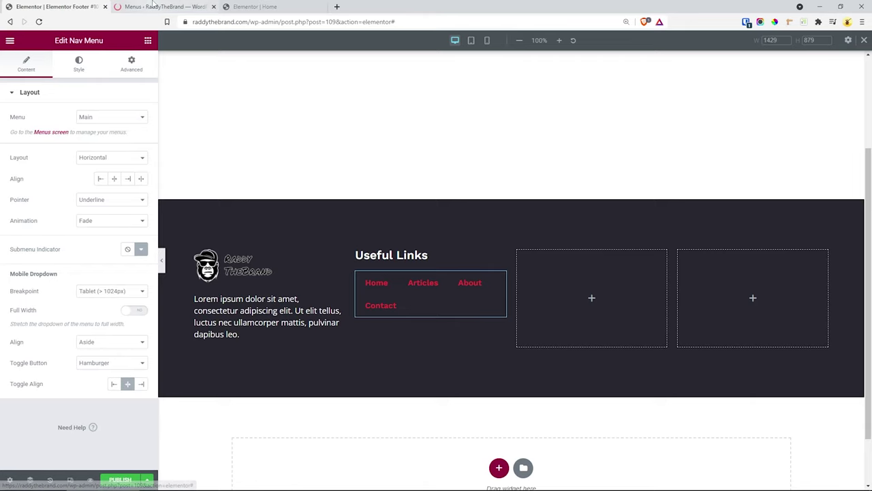
- Check the Main menu's pages in the Menus tab, then close it to return to Elementor
click(154, 6)
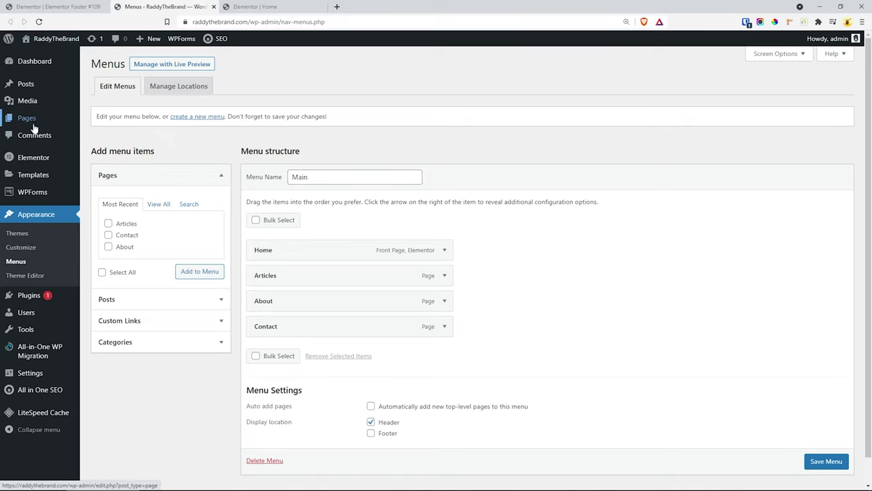
click(214, 6)
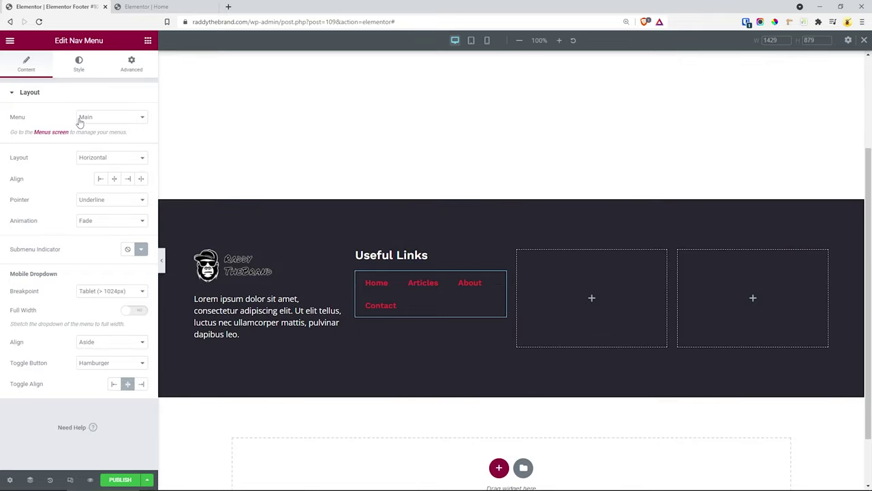
- Set the nav menu to Vertical layout with Pointer, Submenu Indicator and Breakpoint all None
click(123, 158)
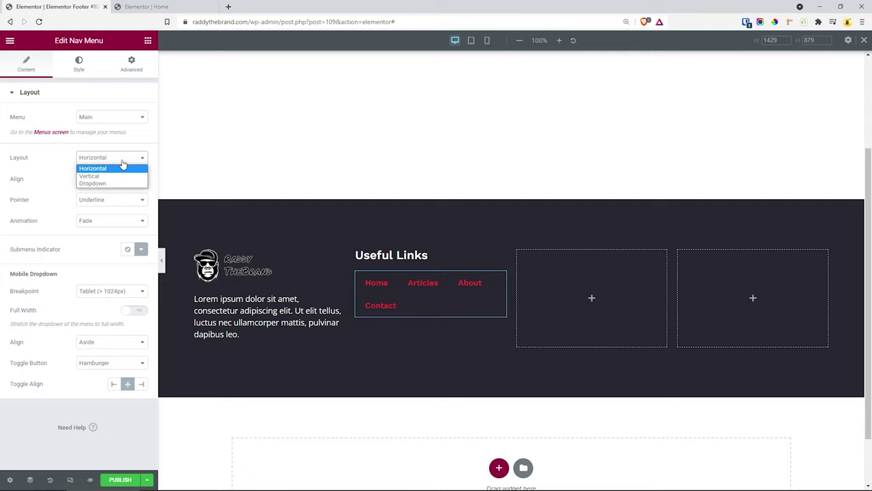
click(120, 174)
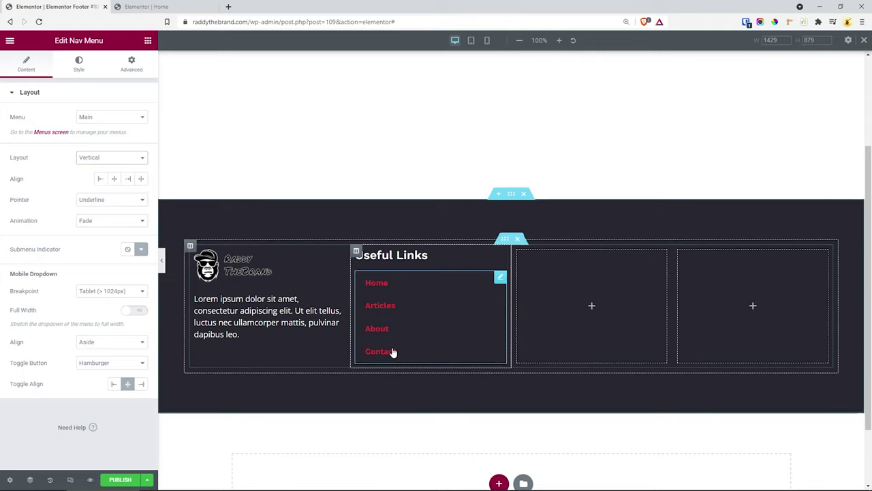
click(98, 200)
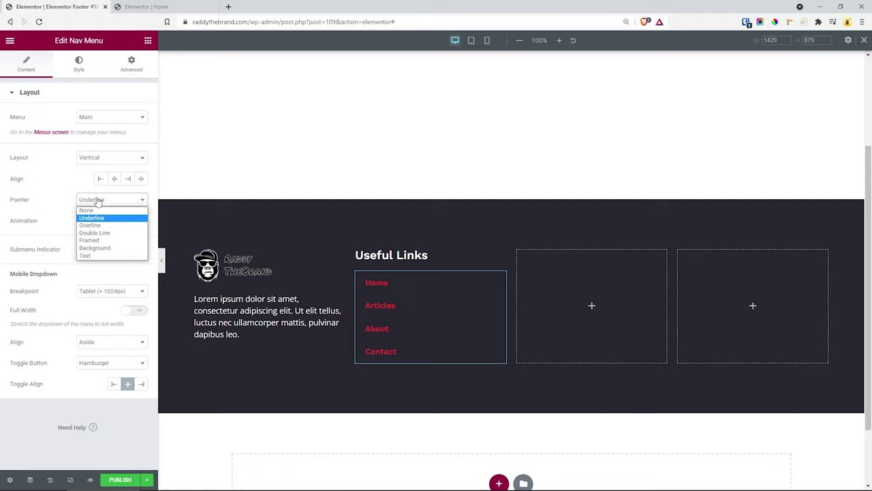
click(94, 210)
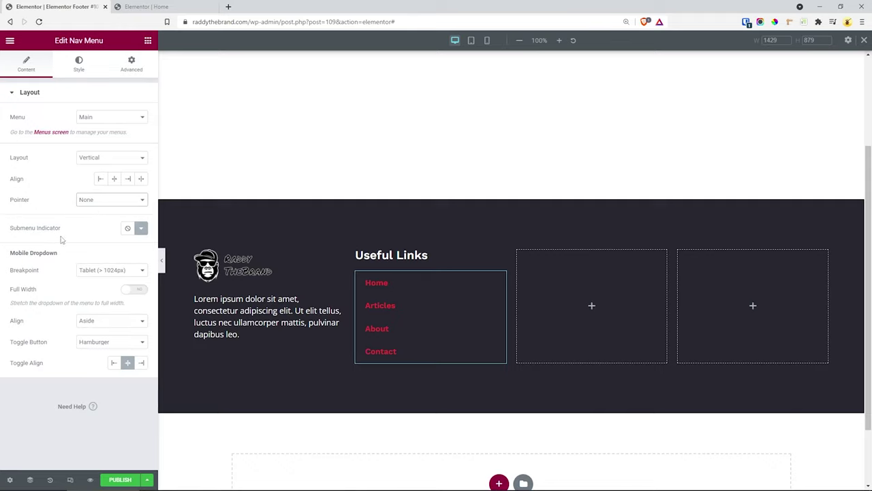
click(127, 228)
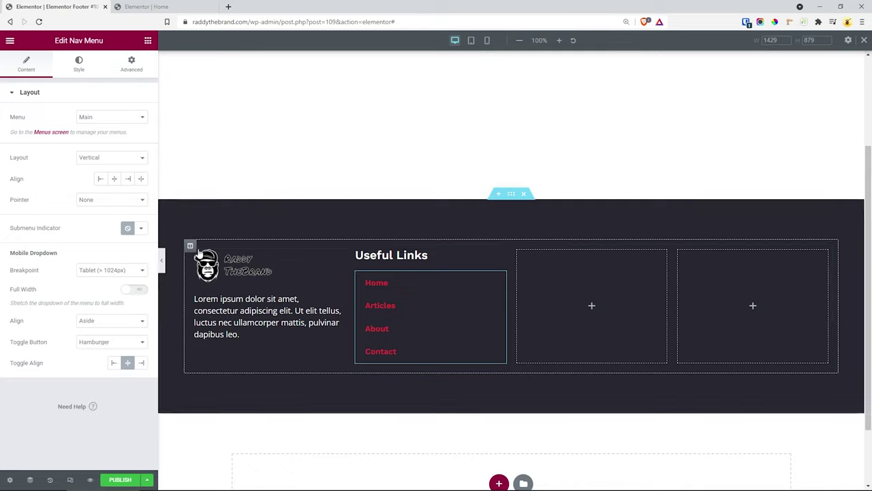
click(113, 270)
click(98, 298)
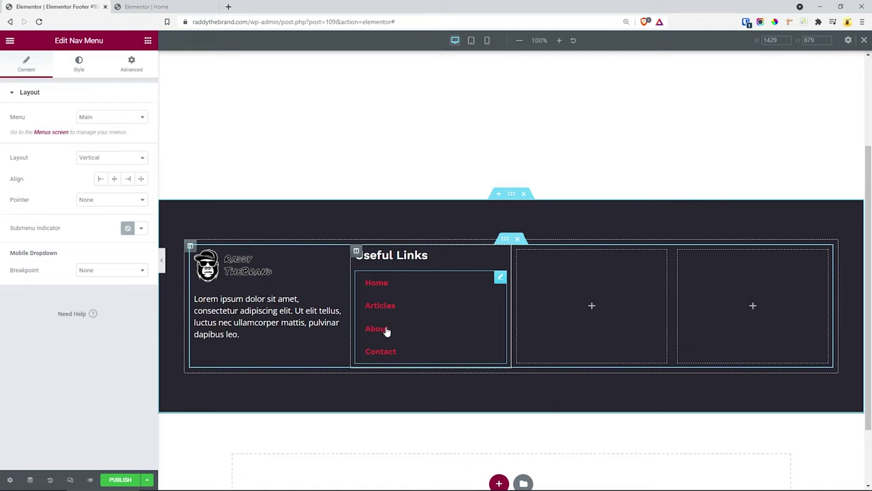
- Make the menu links white with Text Light, with 0 horizontal and 8 px vertical padding
click(80, 63)
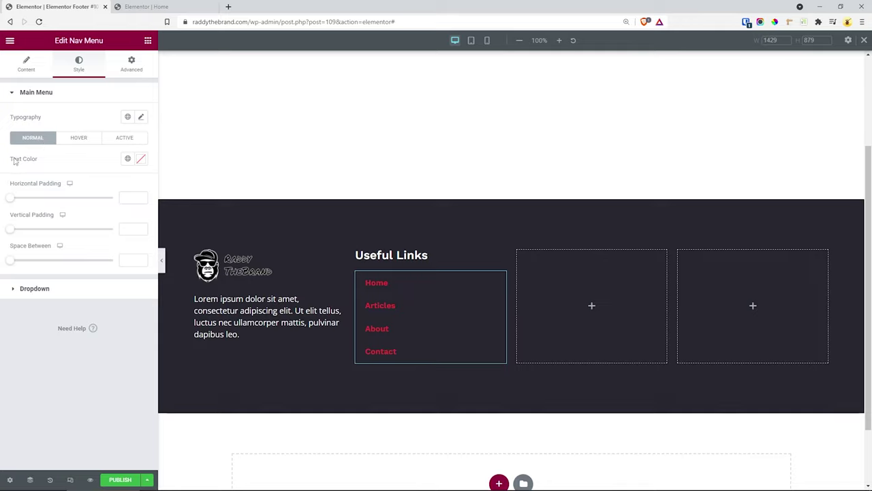
click(137, 161)
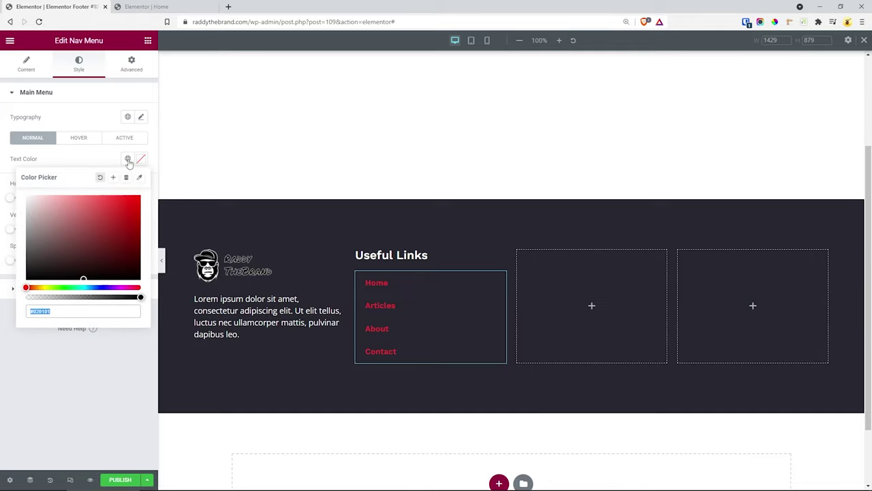
click(128, 158)
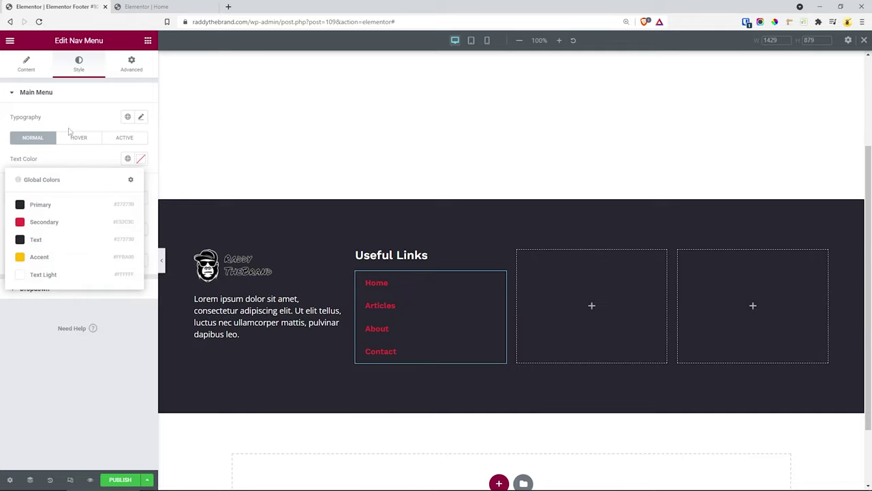
click(43, 276)
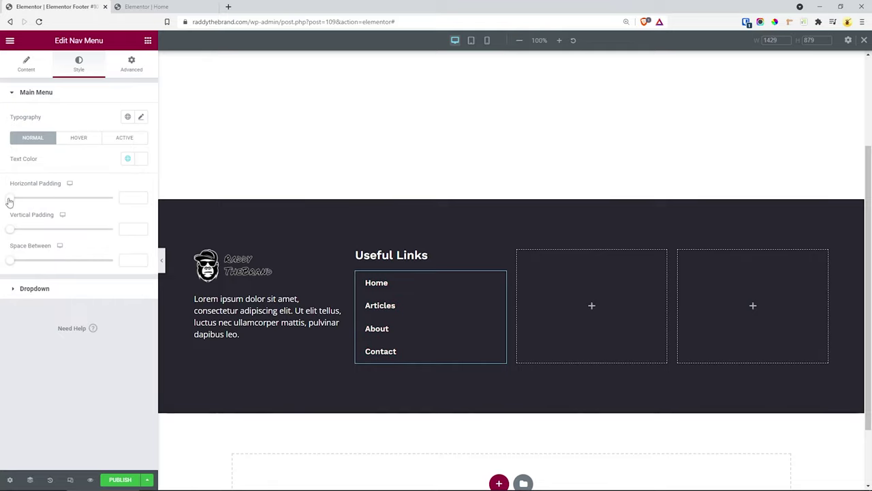
mouse_move(9, 202)
mouse_down()
mouse_move(93, 202)
mouse_move(9, 198)
mouse_up()
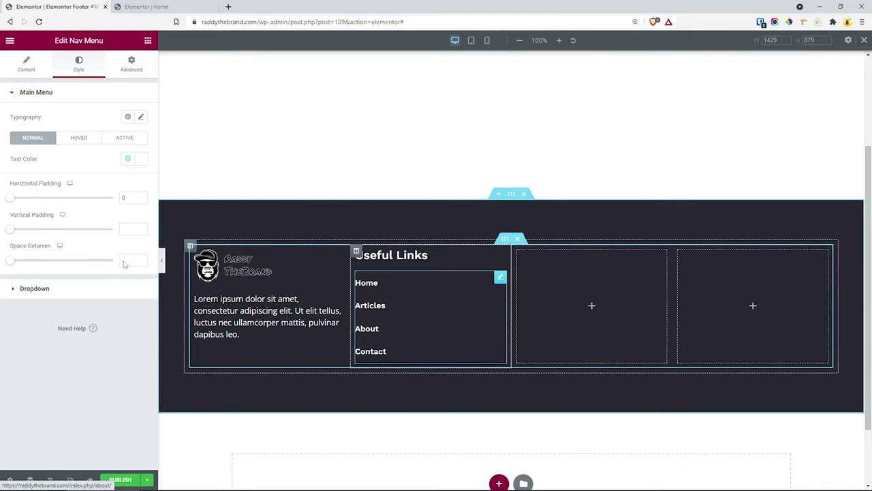
drag(12, 233, 27, 235)
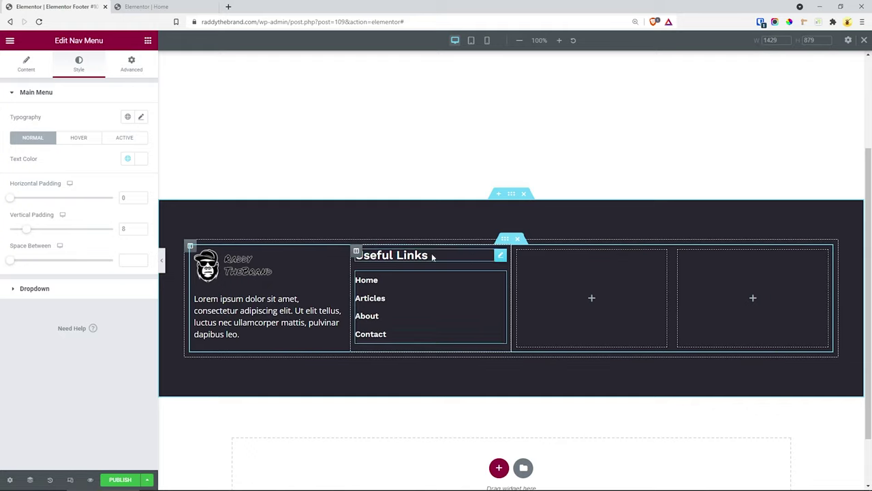
- Duplicate the Useful Links heading into the third and fourth footer columns
click(500, 257)
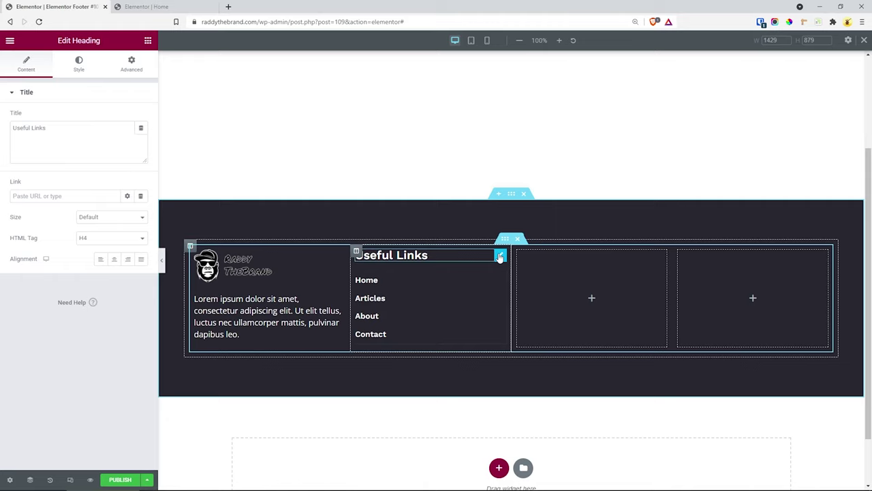
key(ctrl+d)
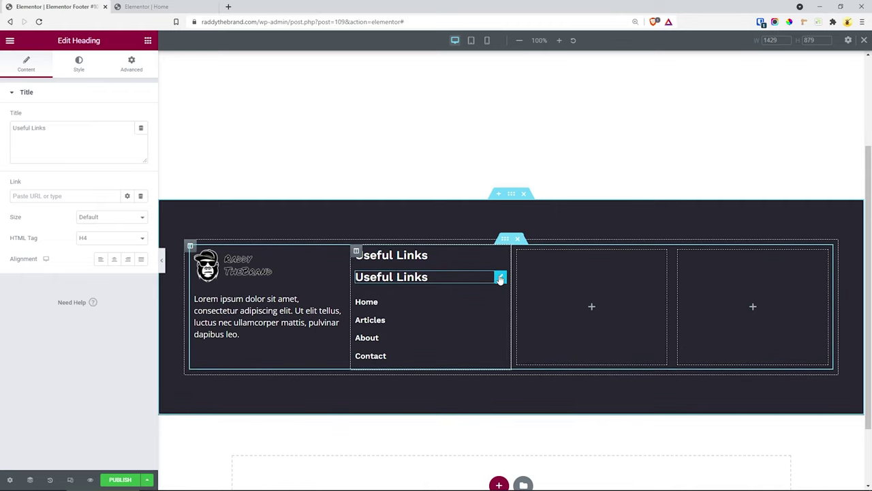
right_click(501, 278)
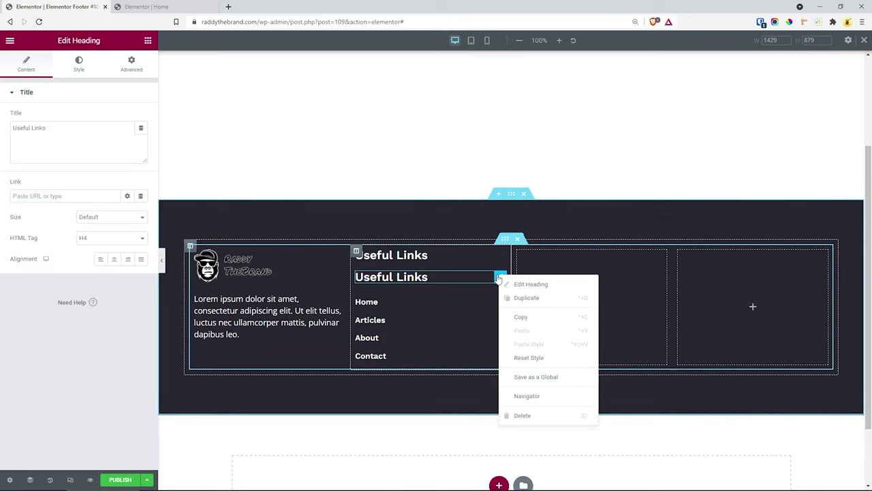
drag(499, 279, 586, 271)
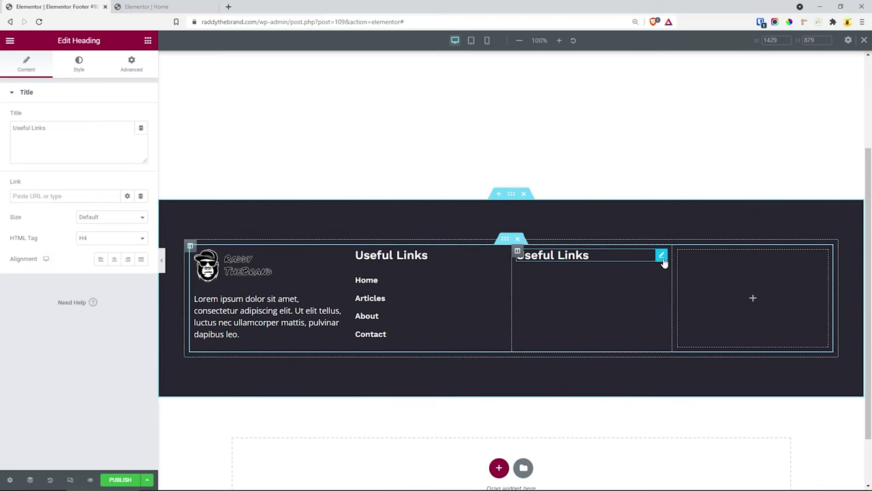
drag(665, 261, 756, 279)
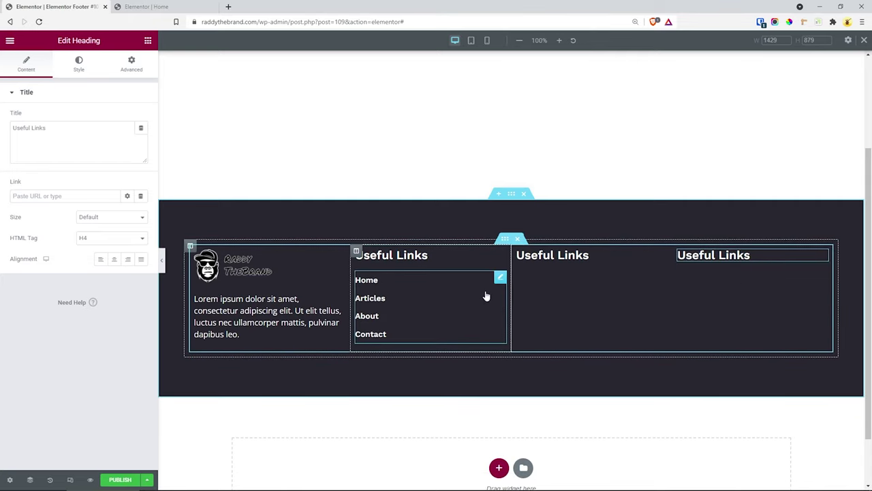
- Duplicate the Useful Links menu and move the copy into the third column
drag(501, 277, 470, 284)
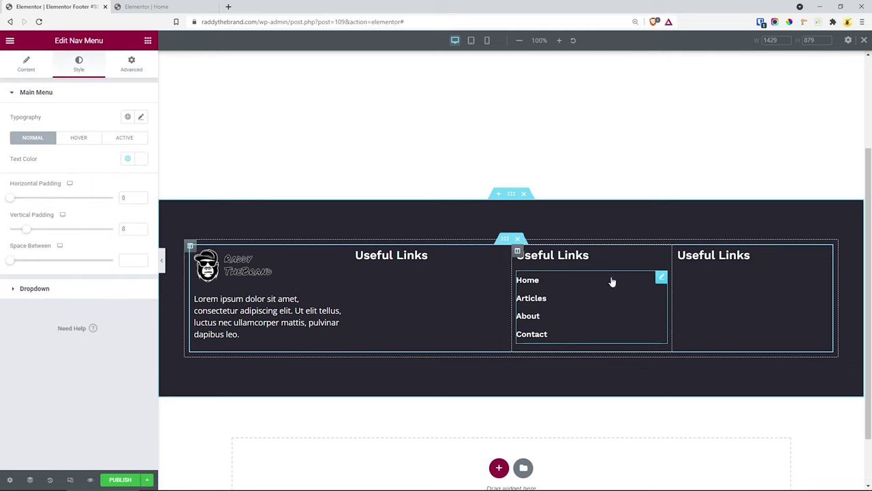
drag(659, 277, 470, 281)
right_click(501, 277)
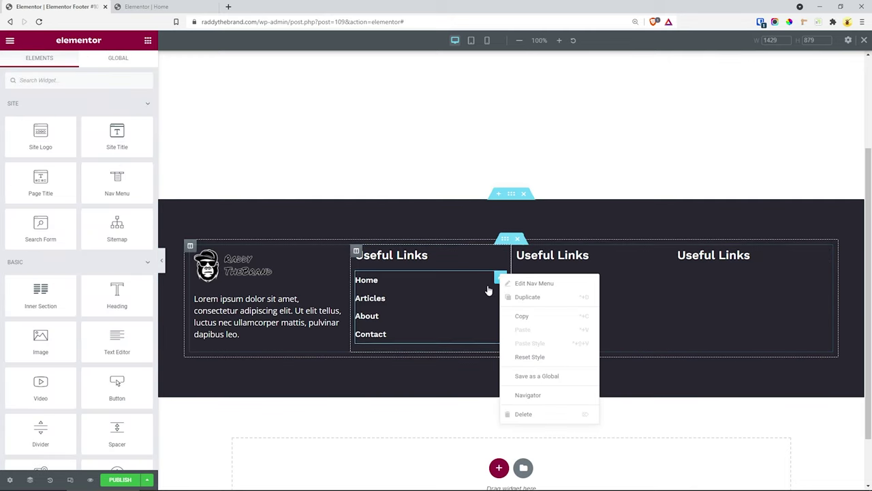
click(525, 300)
drag(500, 360, 567, 293)
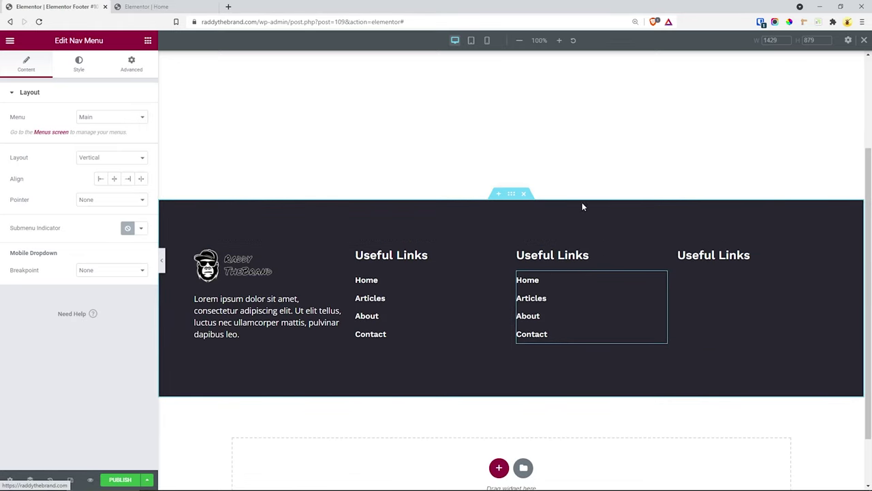
- Replace the third column heading's text with 'Products'
click(604, 258)
key(ctrl+a)
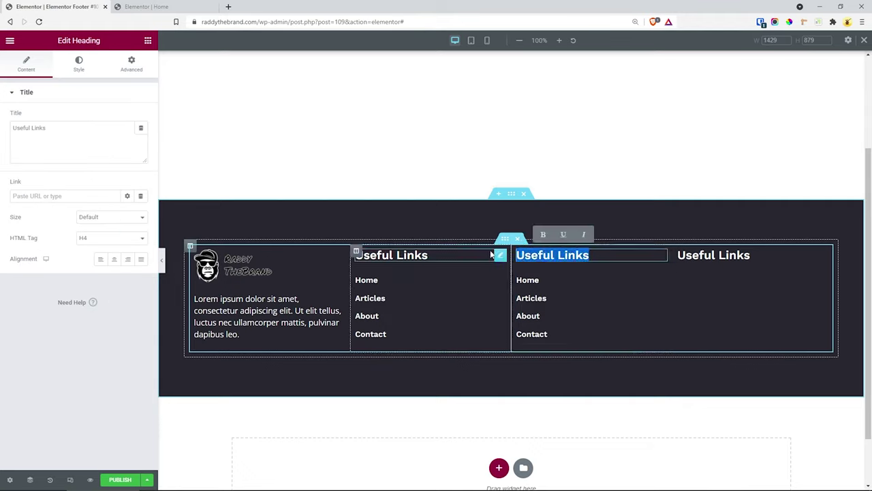
text(Products)
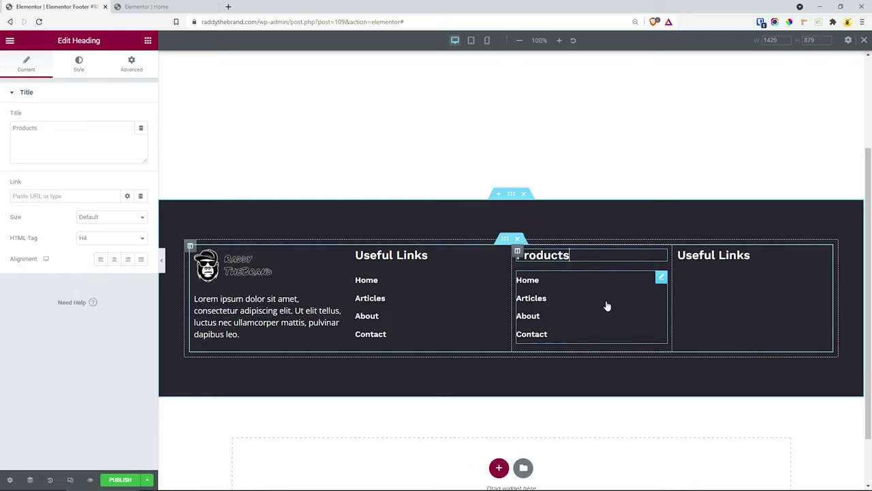
click(580, 284)
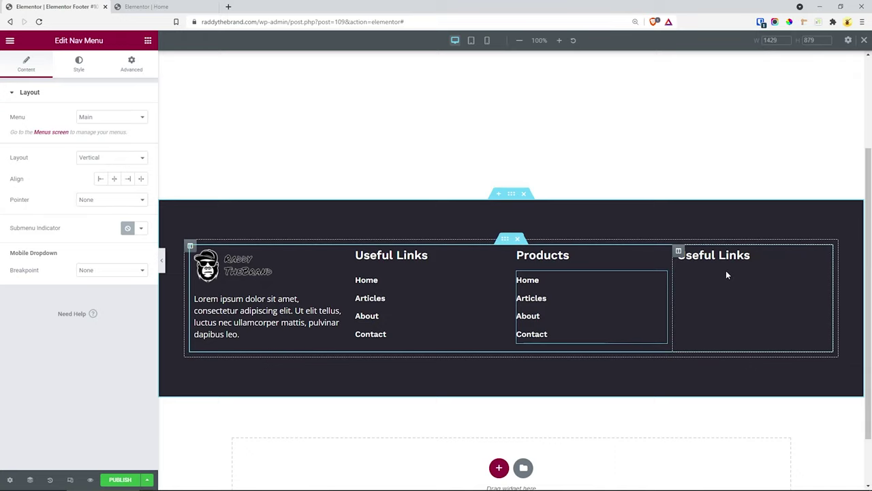
- Search widgets for 'list' and drop an Icon List under the fourth column's heading
click(148, 41)
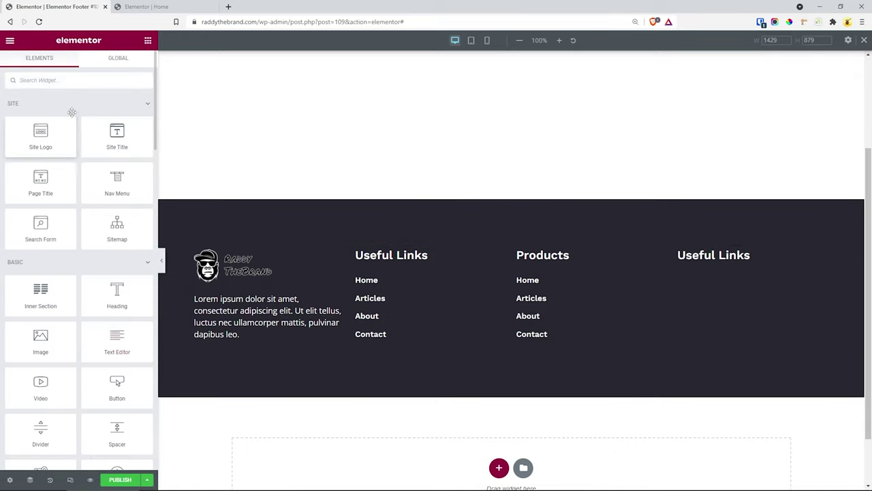
click(70, 79)
text(list)
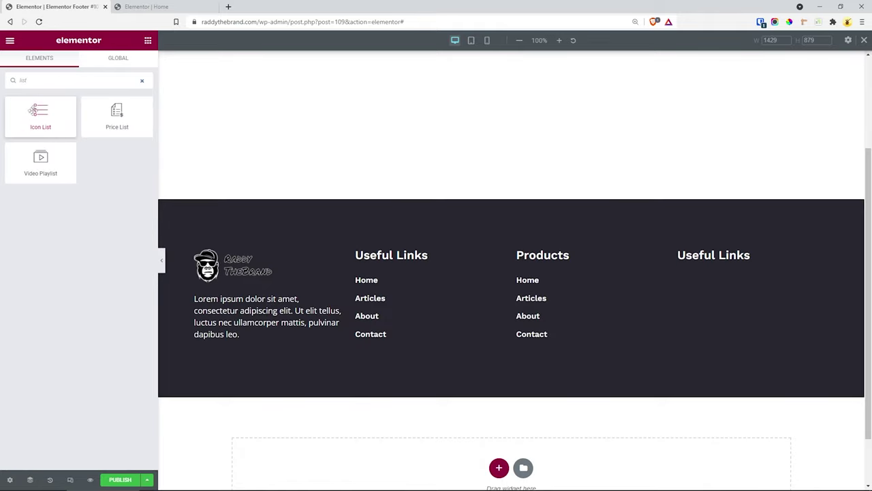
drag(40, 107, 752, 257)
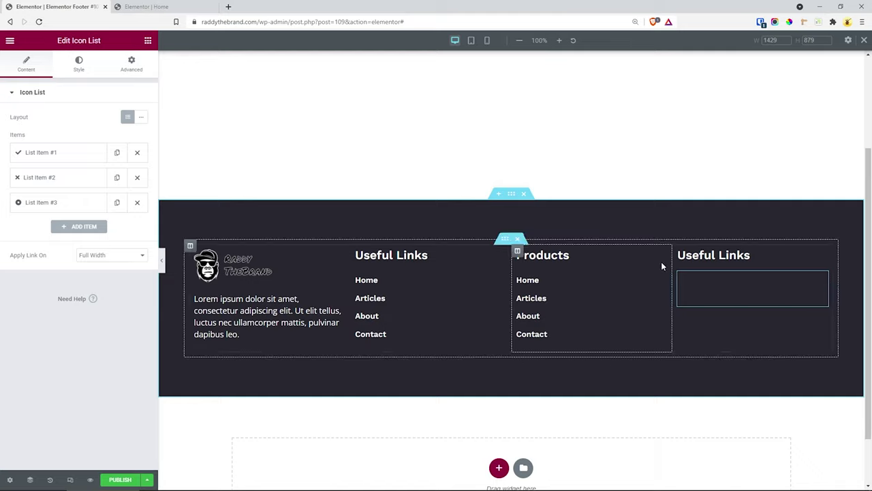
- Colour the list icons Text Light white and centre them
click(72, 66)
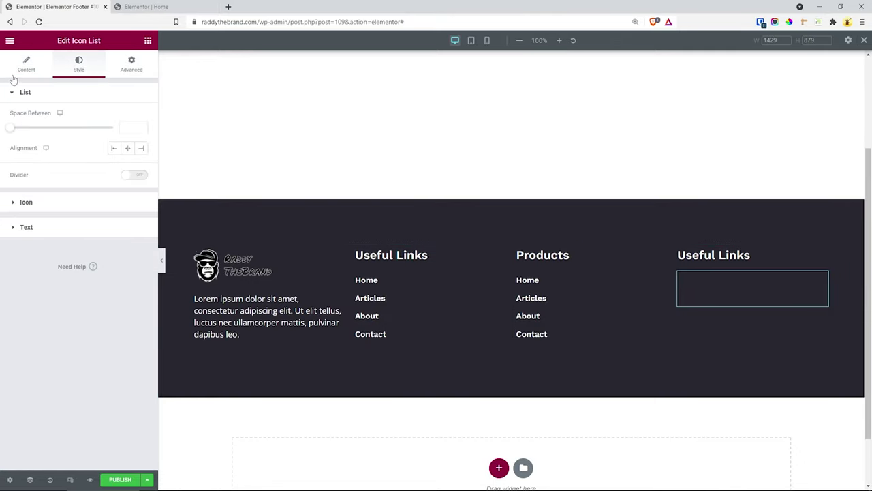
click(14, 202)
click(127, 141)
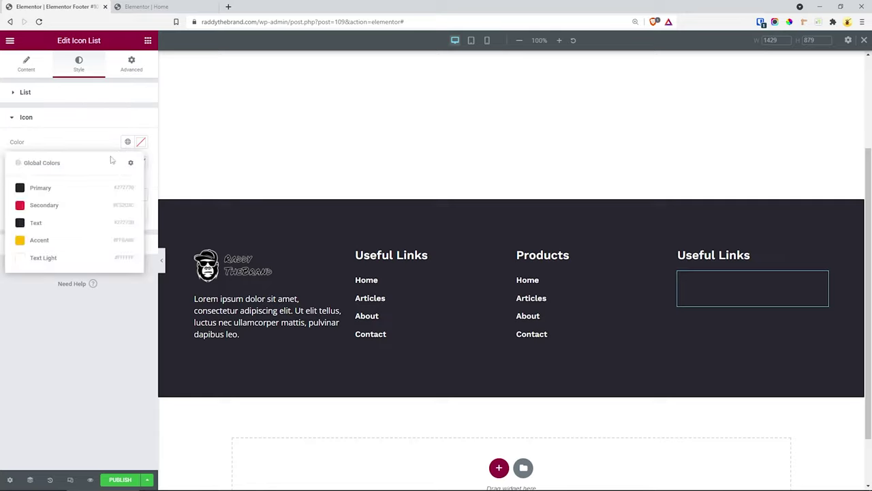
click(37, 257)
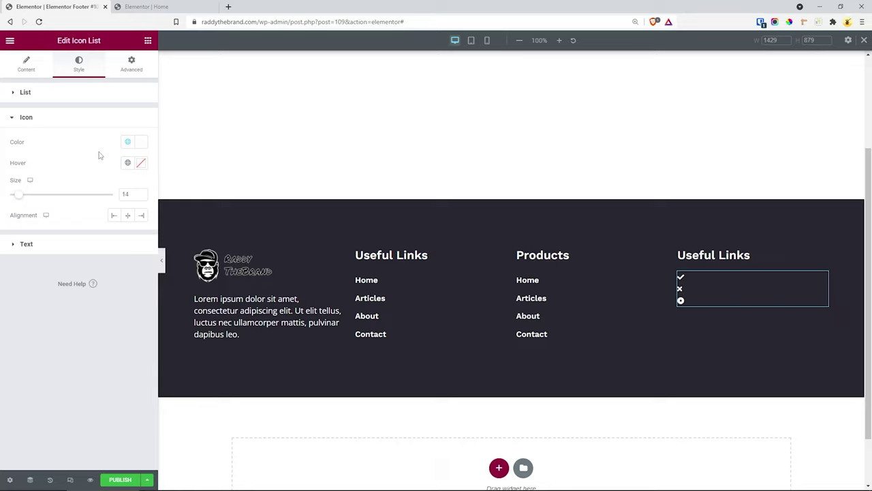
click(128, 142)
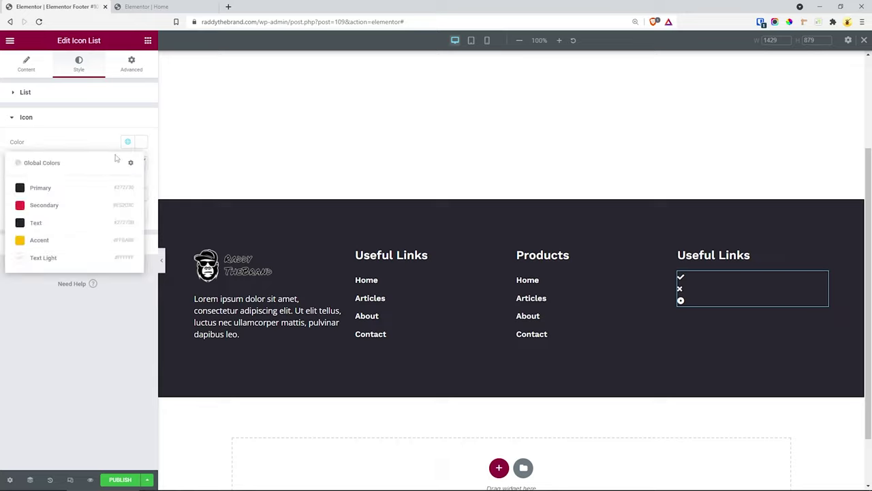
click(38, 243)
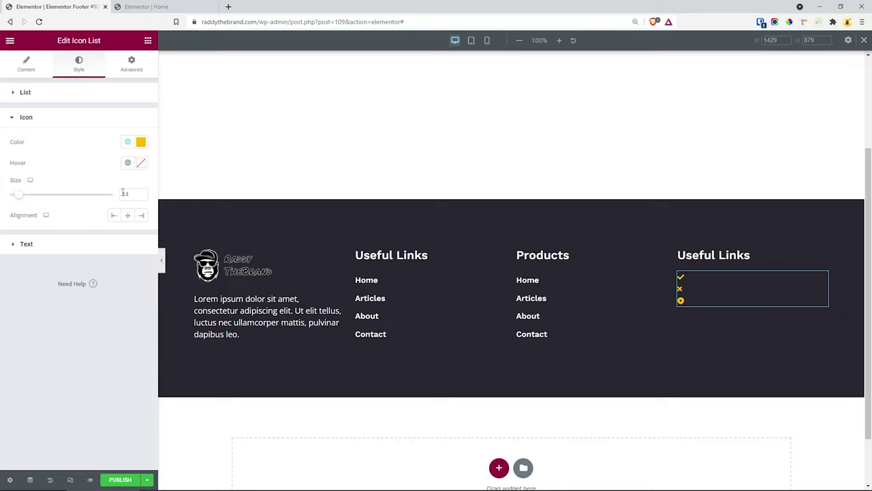
click(128, 142)
click(36, 259)
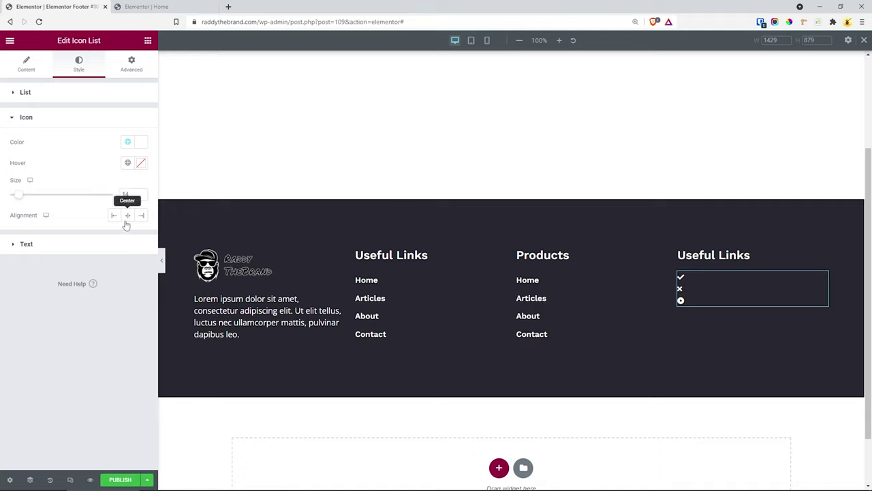
click(128, 216)
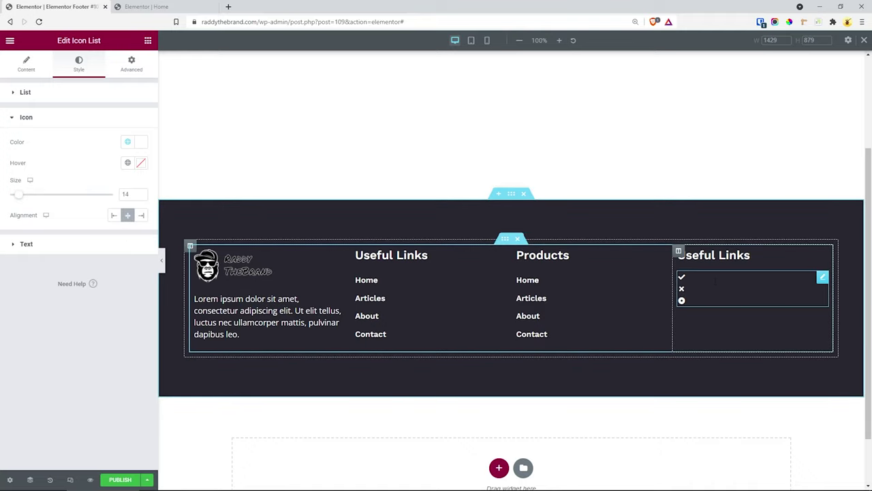
- Make the list text Text Light white and space the items 6 apart
click(13, 247)
click(127, 167)
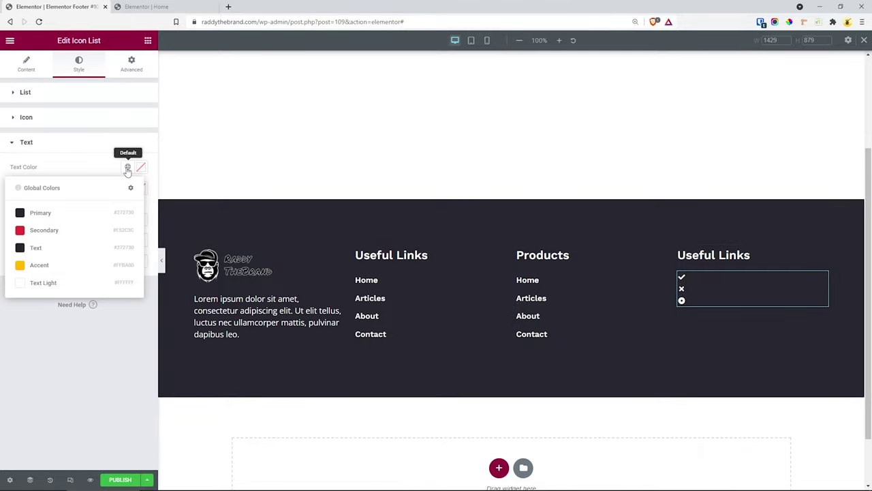
click(43, 283)
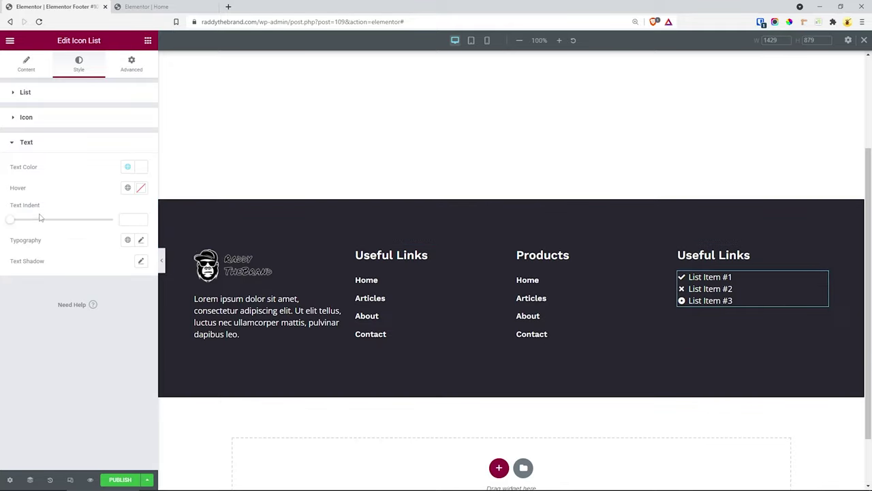
click(15, 145)
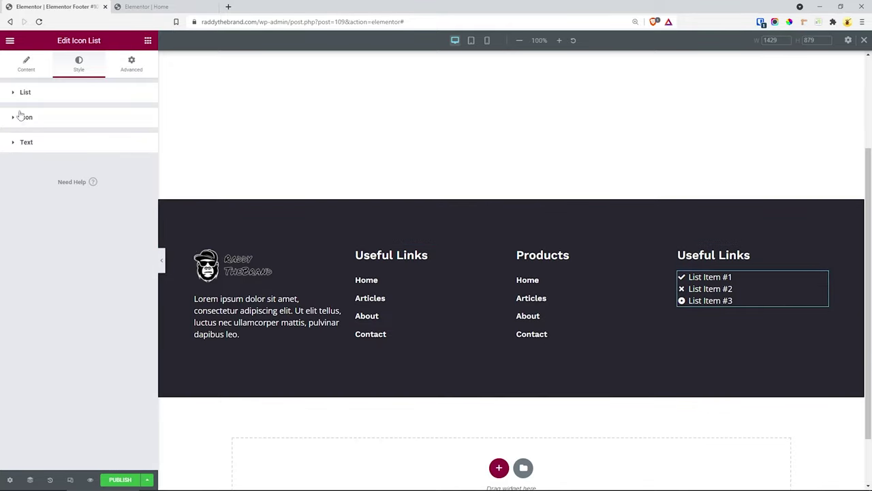
click(12, 94)
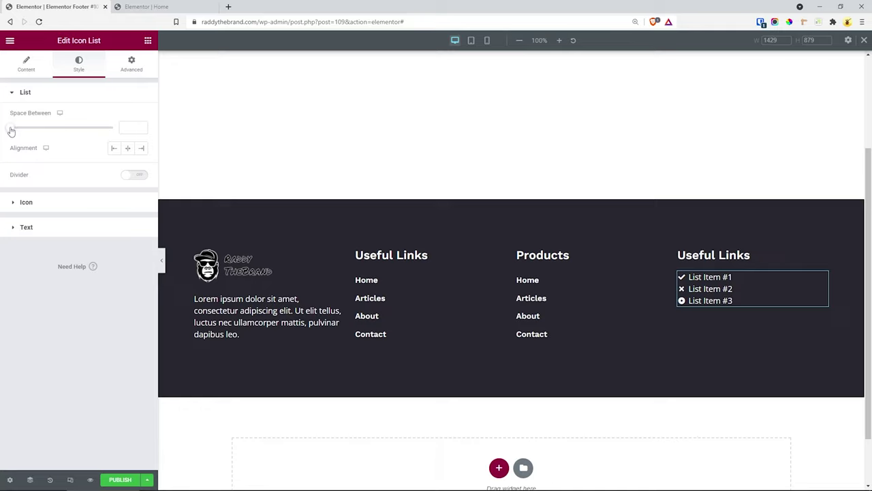
drag(12, 129, 23, 130)
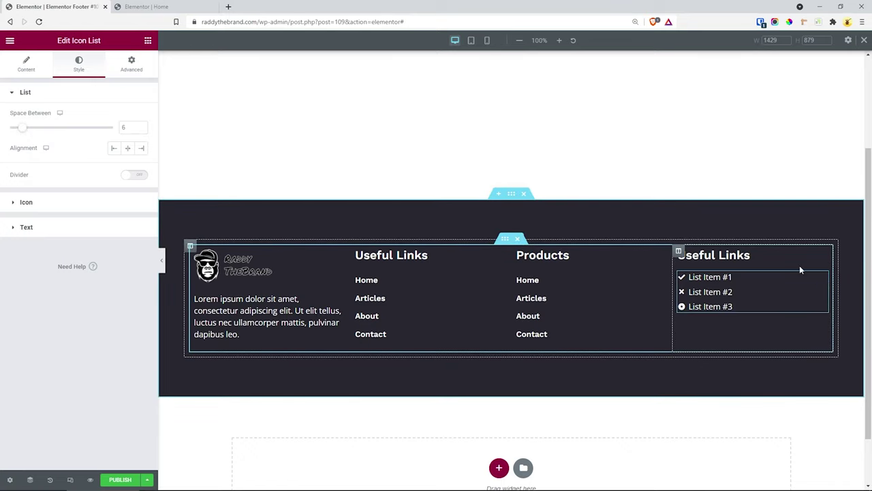
click(30, 73)
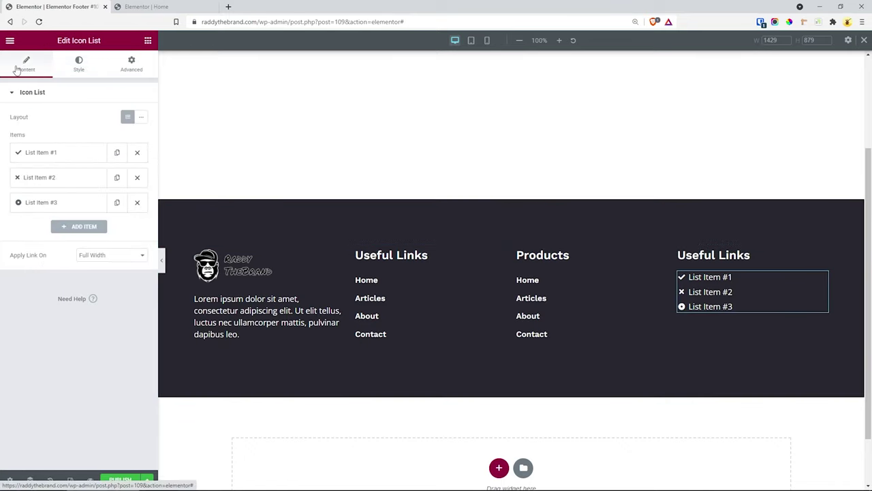
- Replace the first item's text with the London address and give it the Home icon
click(60, 154)
drag(52, 188, 1, 193)
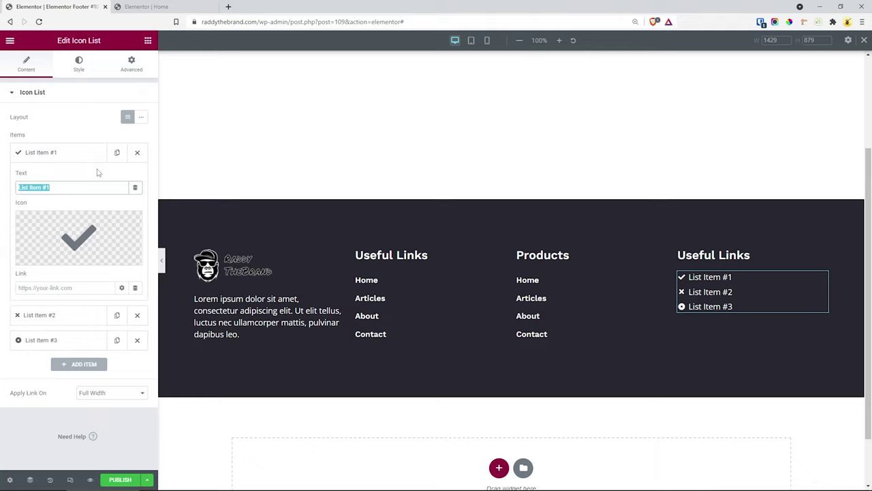
text(London, Piccadilly Circus)
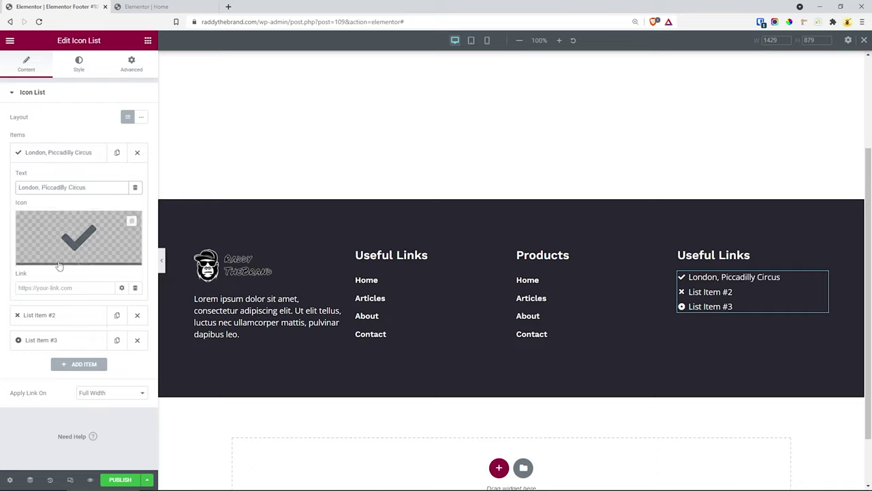
mouse_move(65, 229)
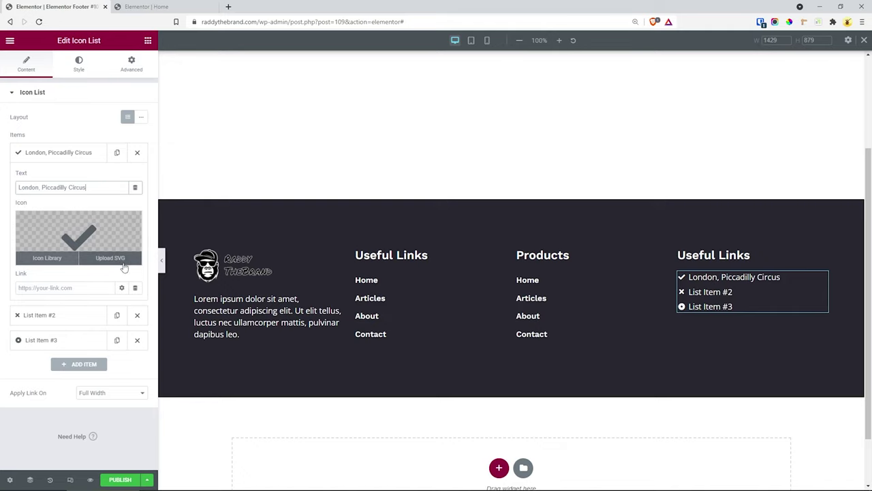
click(43, 261)
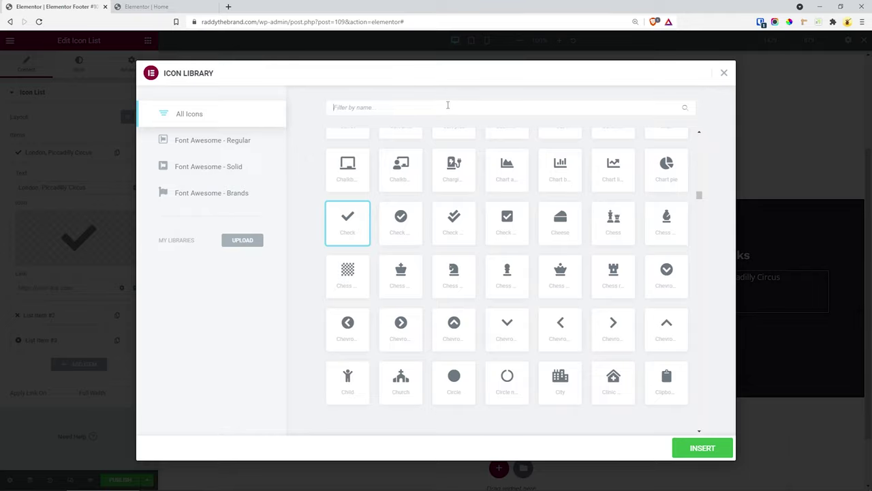
text(home)
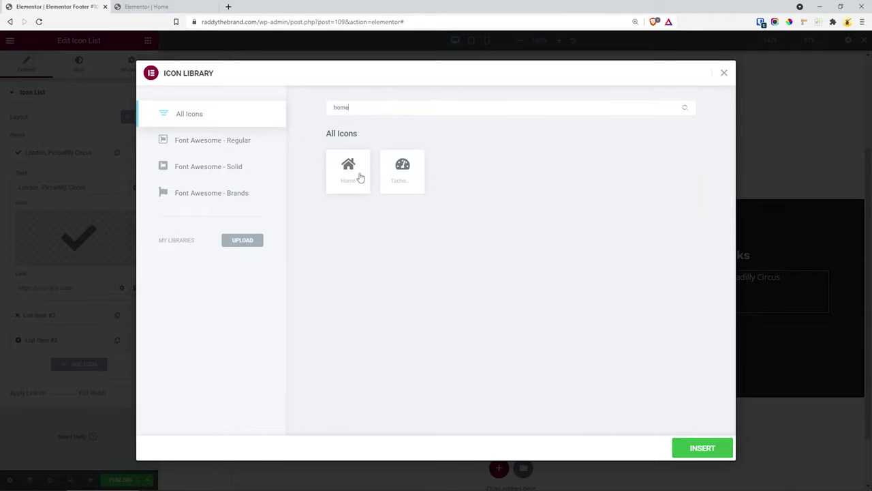
click(360, 177)
click(711, 447)
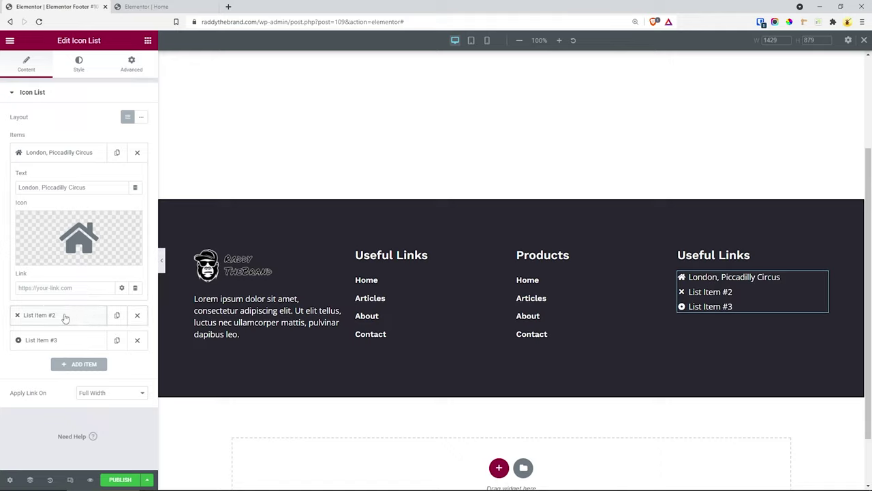
- Enter the contact e-mail address as the second item's text with an Envelope icon
click(77, 319)
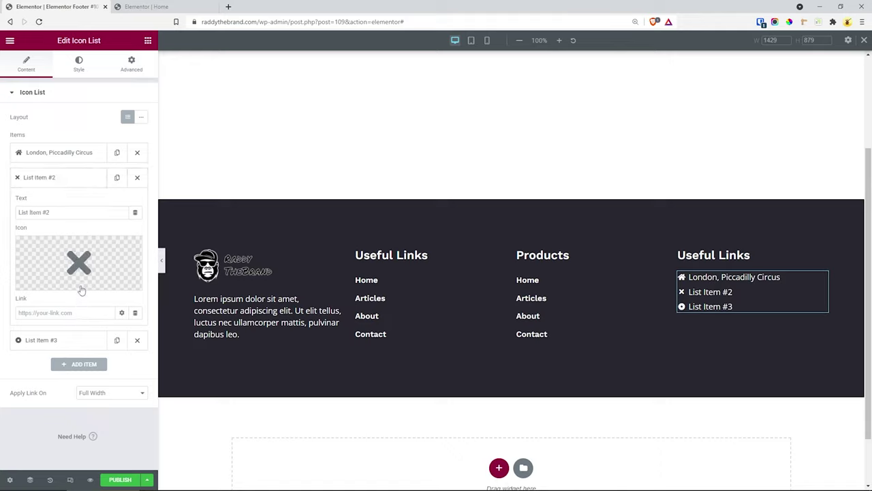
drag(68, 216, 2, 219)
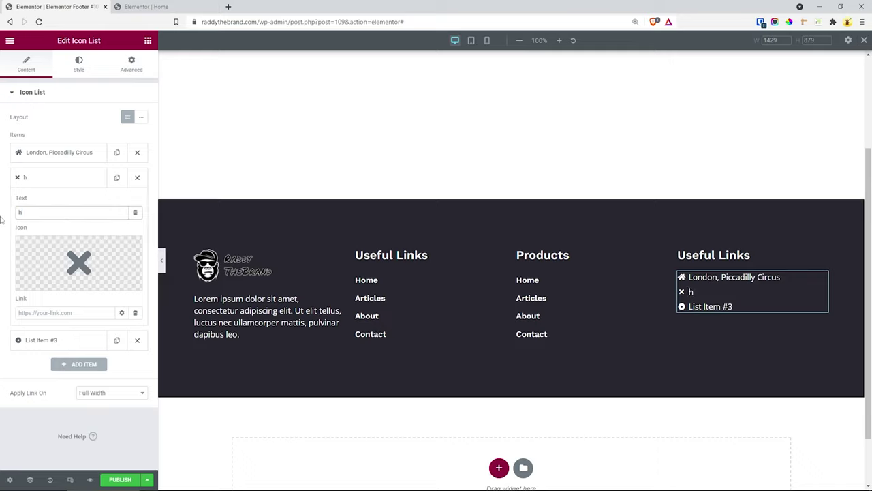
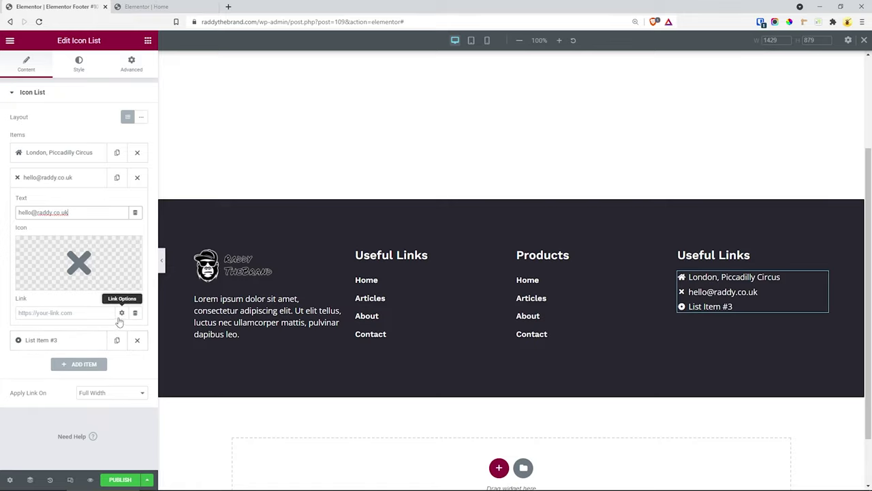
click(48, 285)
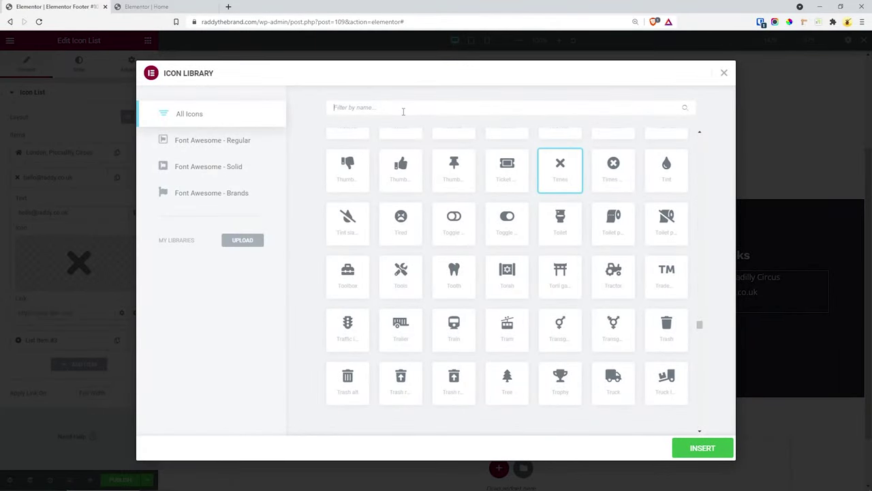
click(404, 111)
text(env)
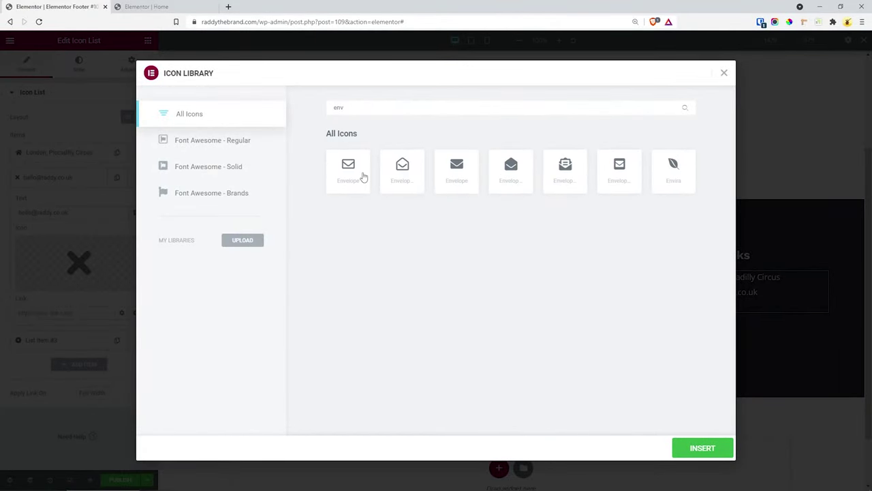
click(349, 170)
click(689, 446)
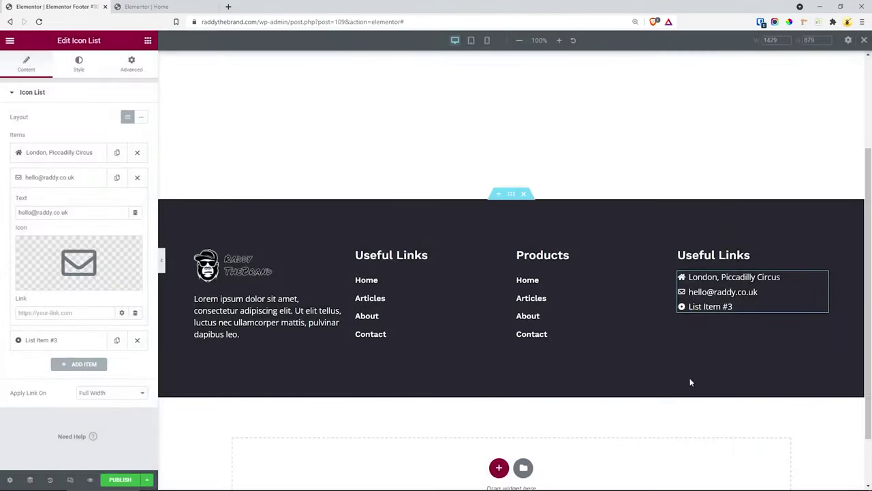
- Leave the e-mail item's link field empty
click(76, 314)
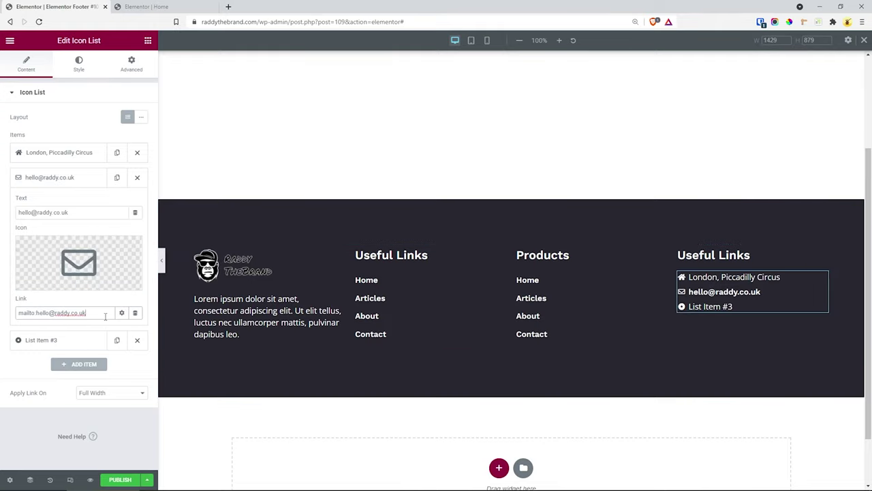
drag(106, 315, 2, 305)
key(BackSpace)
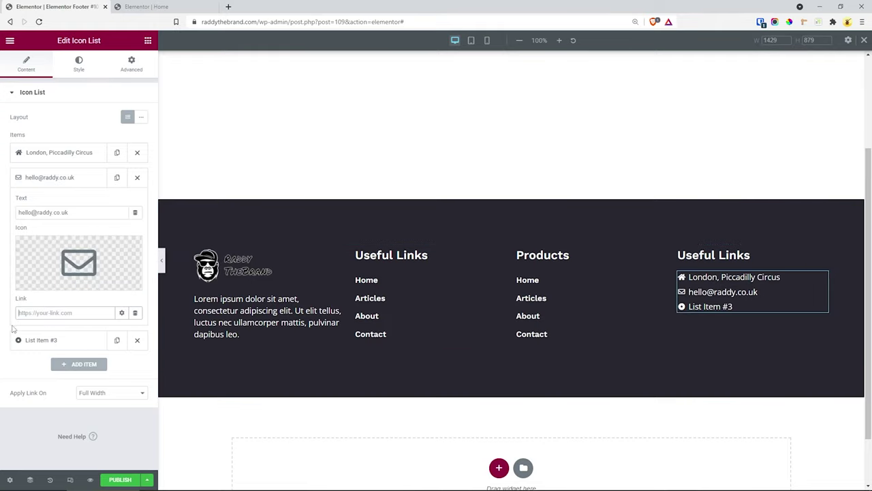
click(5, 334)
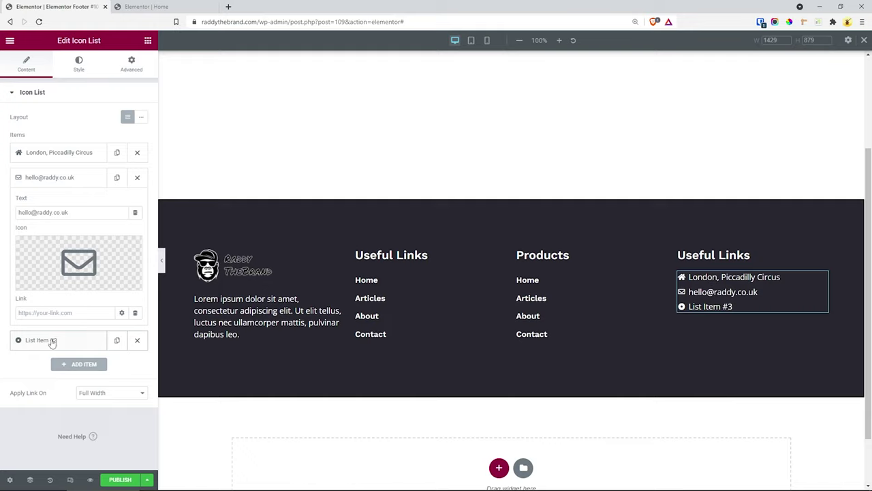
- Enter the contact phone number as the third item's text with the Phone alt icon
click(52, 341)
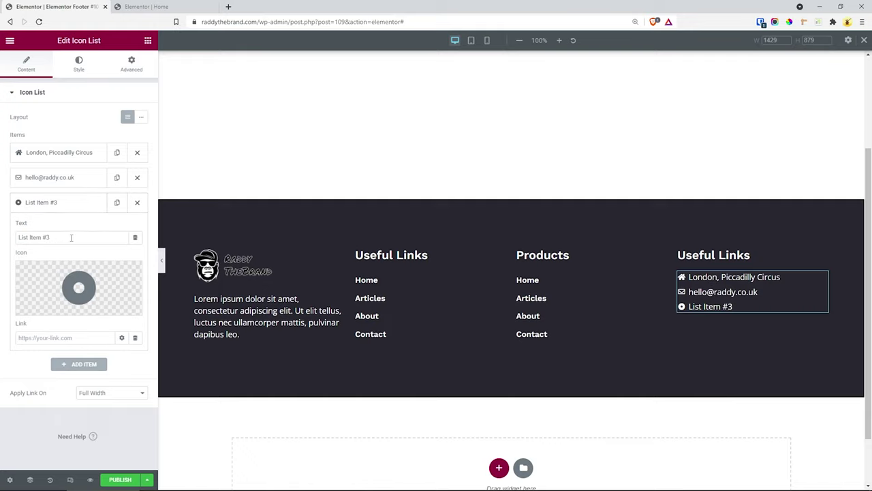
drag(61, 237, 10, 247)
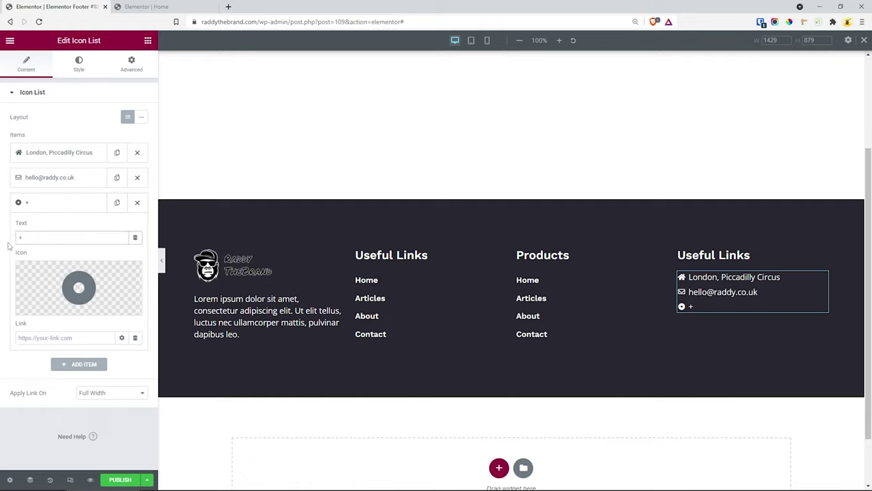
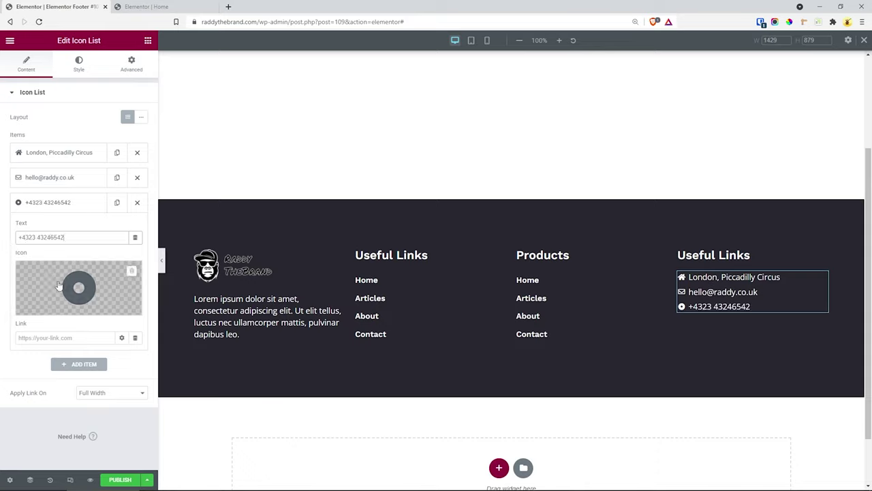
click(53, 312)
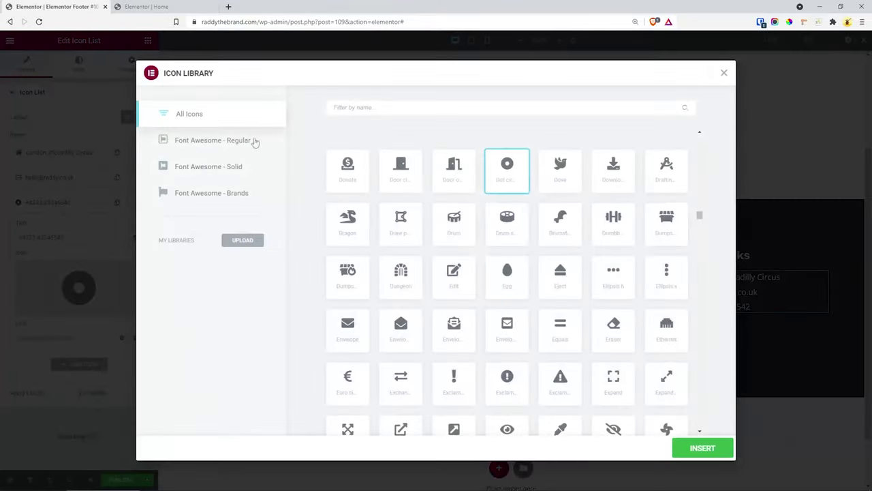
click(401, 109)
text(phone)
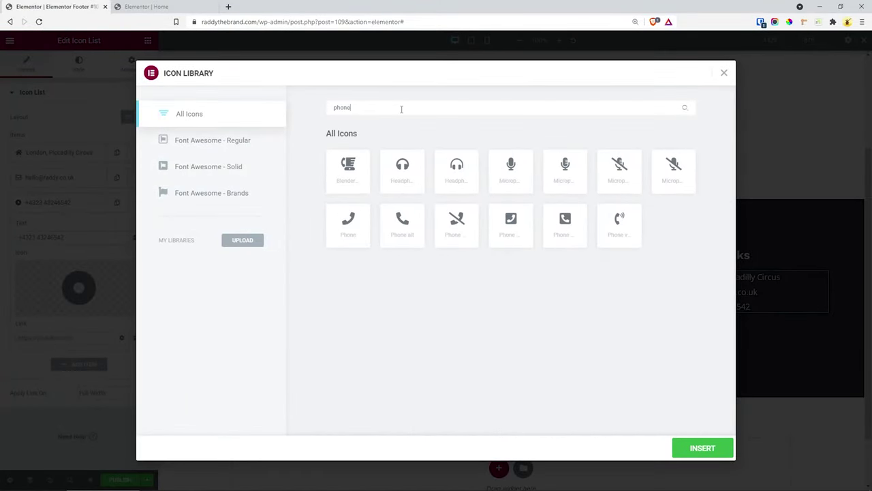
click(402, 224)
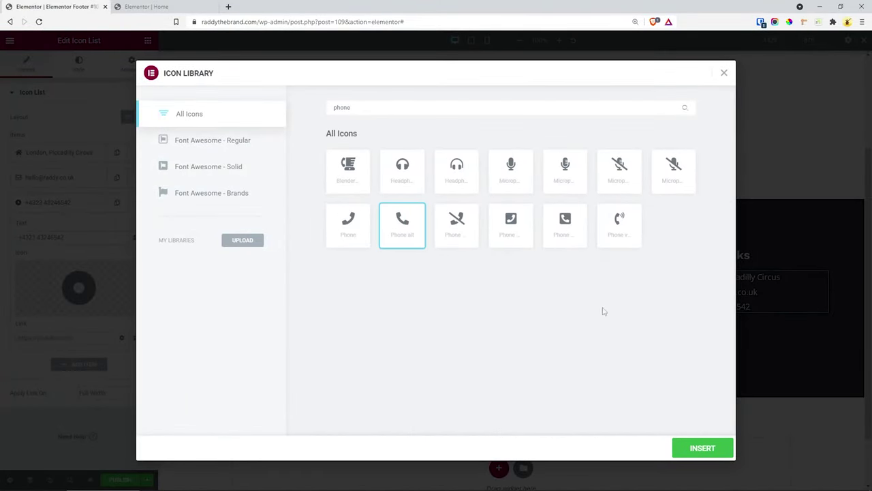
click(717, 443)
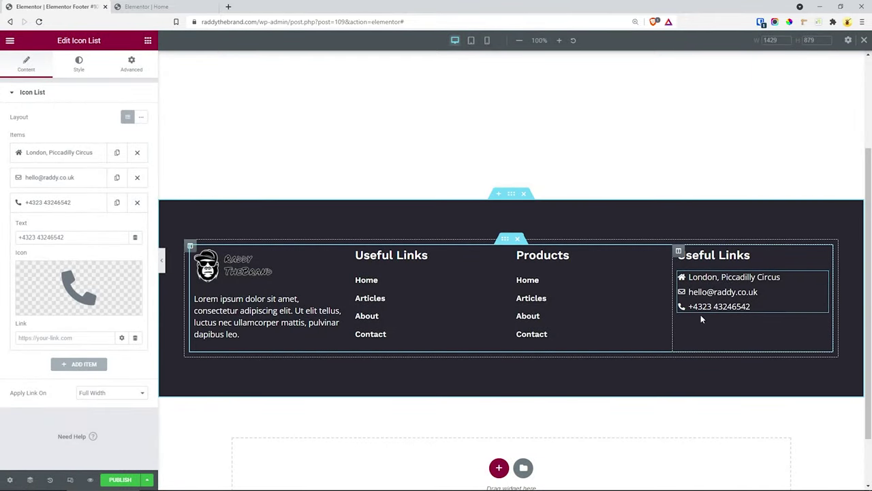
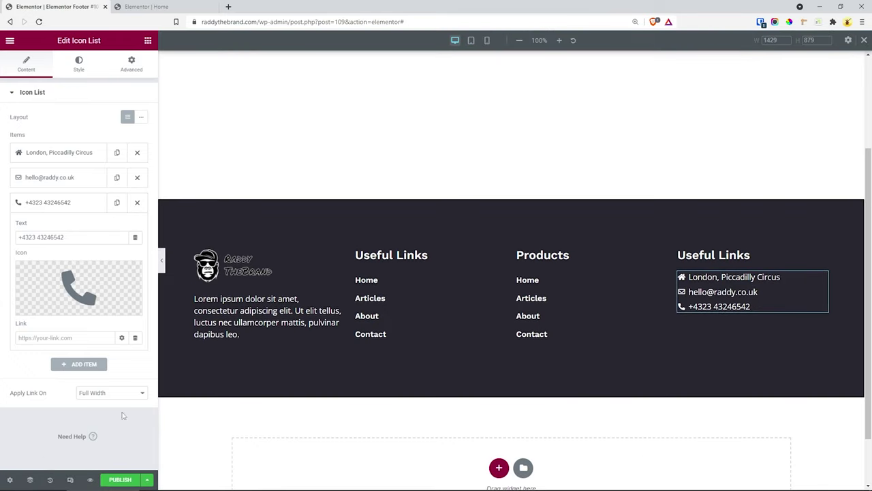
- Preview the footer at tablet and mobile widths, ending on the tablet view
click(474, 42)
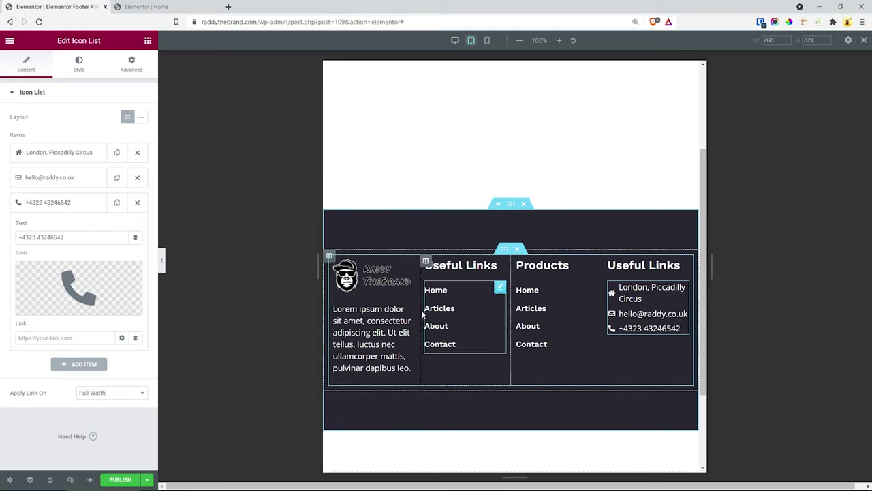
click(487, 43)
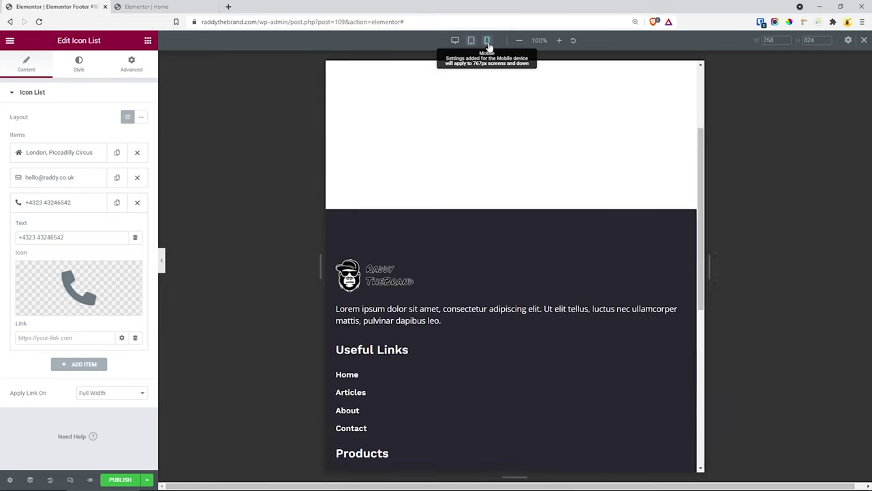
scroll(508, 319, down, 5)
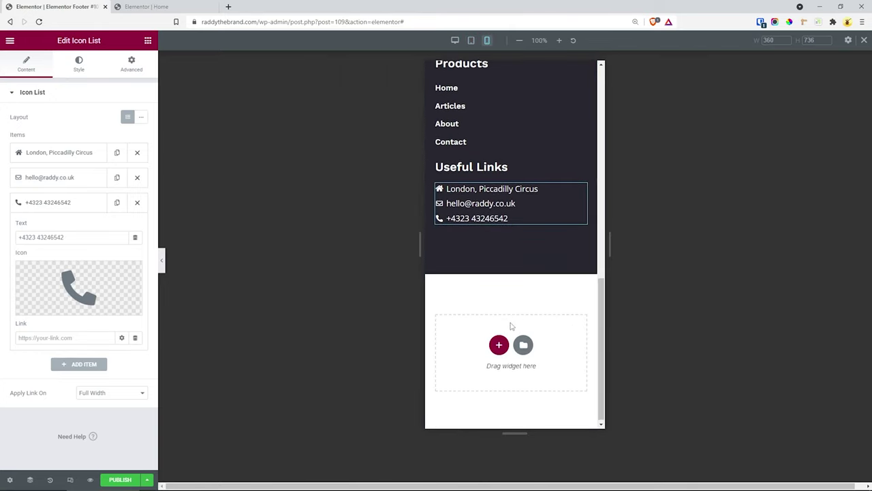
scroll(511, 326, up, 5)
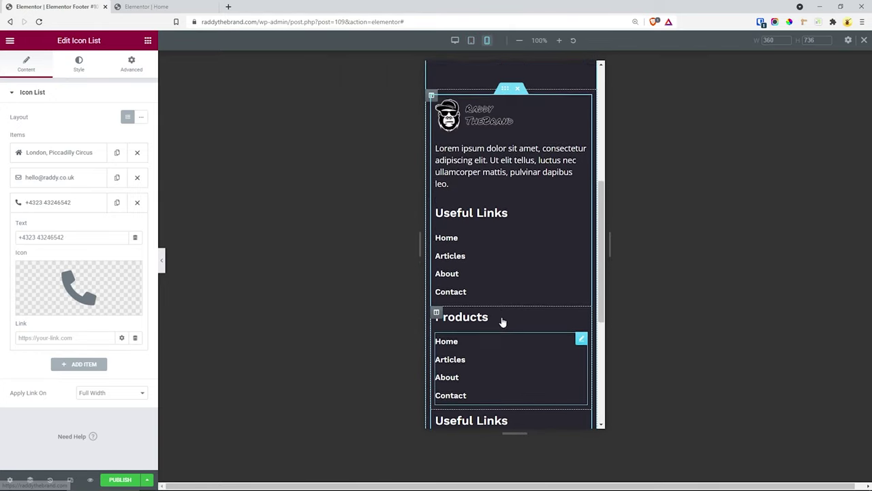
click(471, 40)
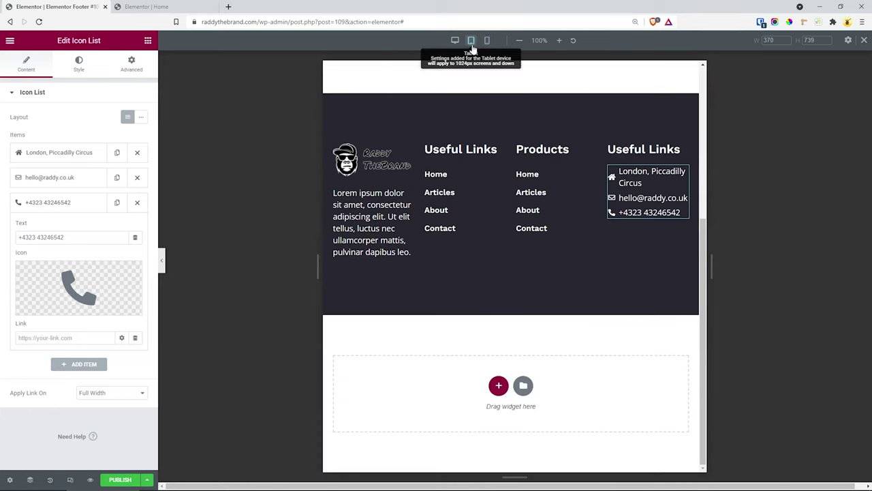
scroll(527, 296, up, 3)
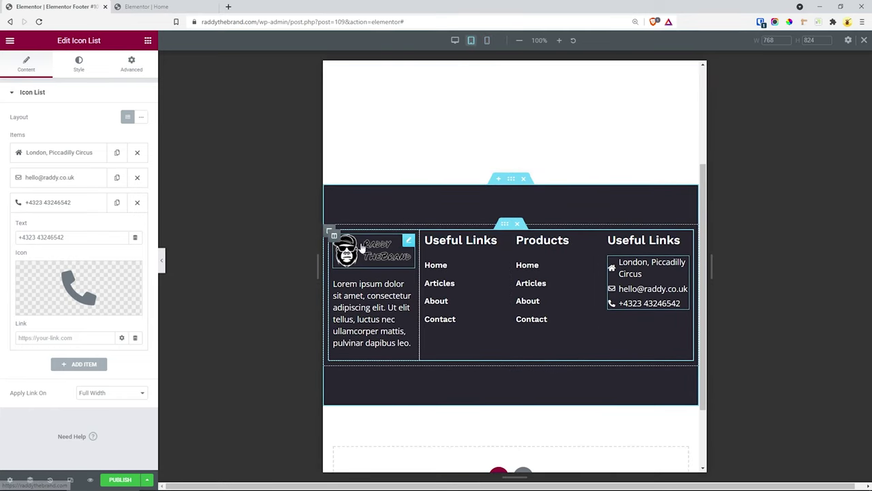
- Set the logo, Useful Links and Products columns to 50% width on tablet
click(334, 235)
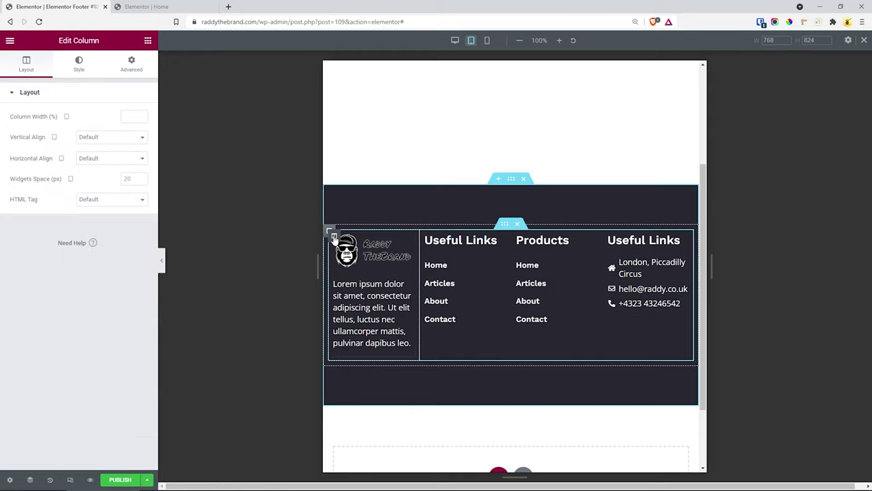
click(133, 117)
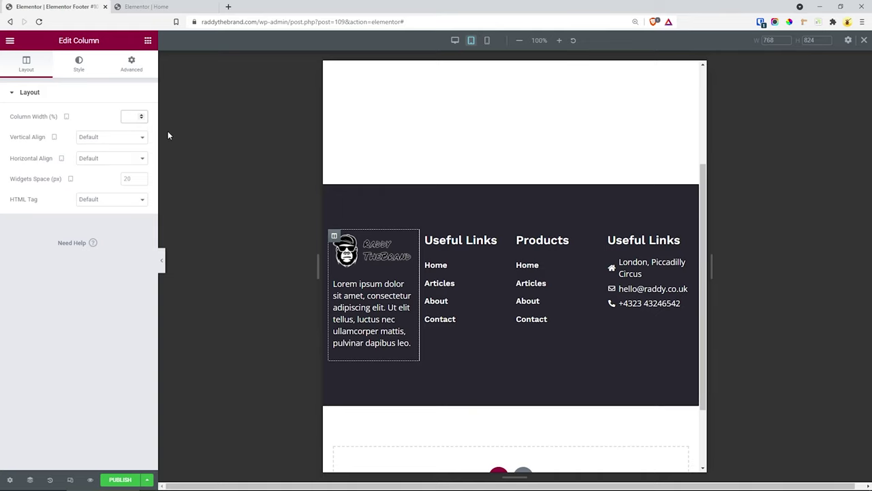
text(50)
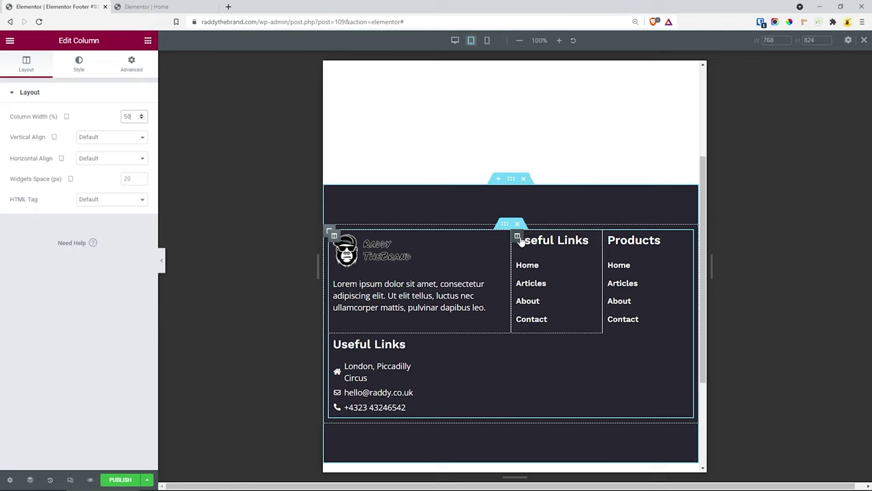
click(124, 117)
text(50)
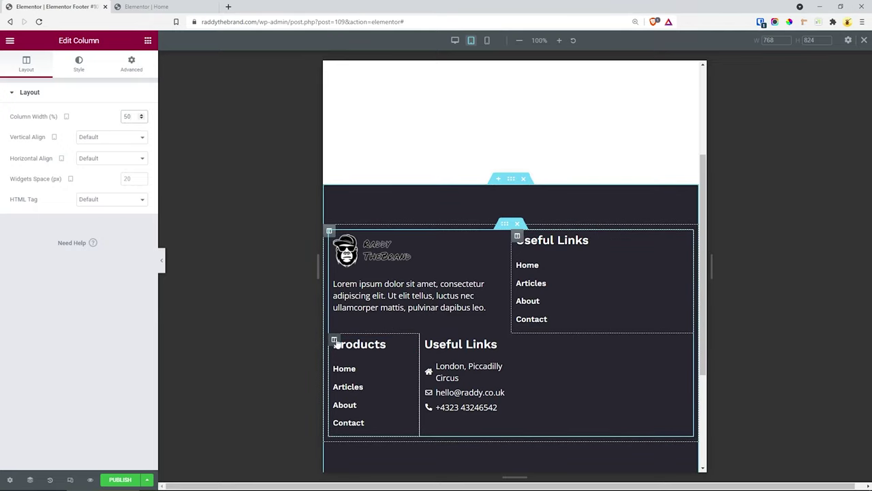
click(331, 315)
text(50)
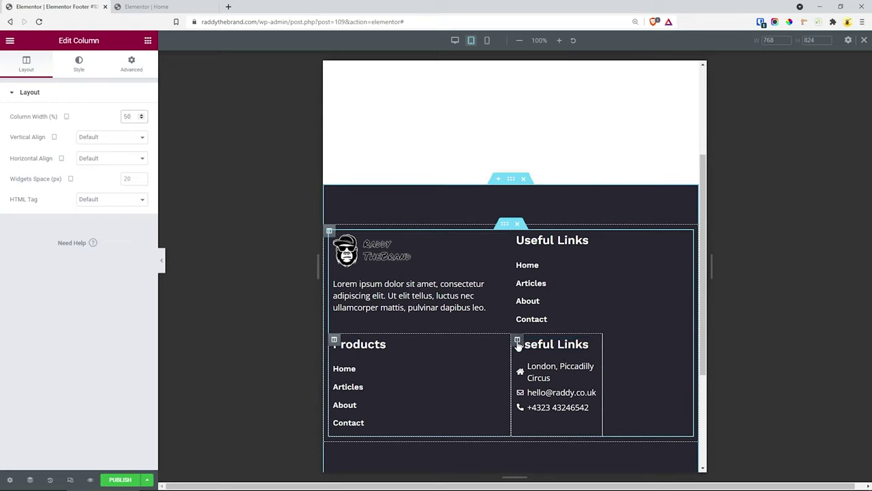
key(BackSpace)
key(BackSpace)
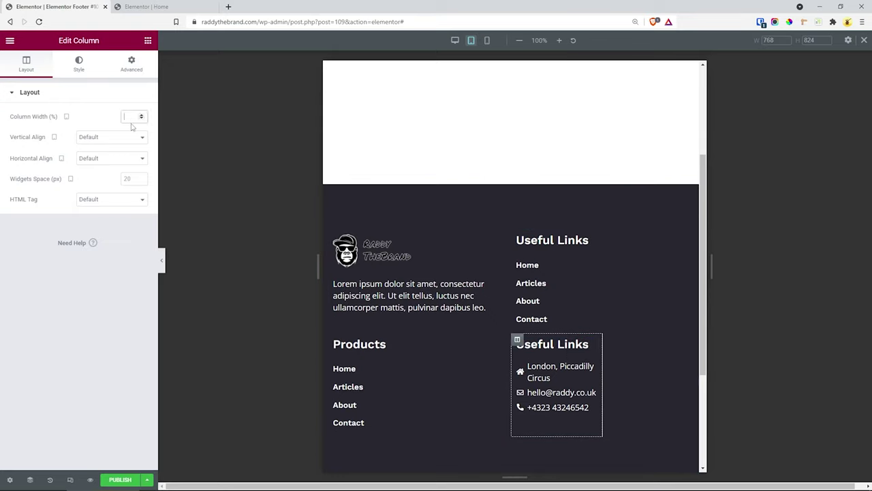
text(50)
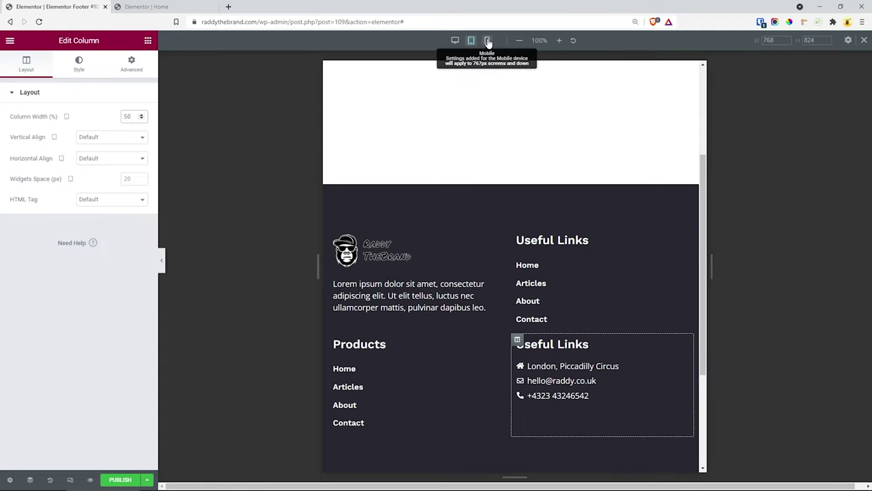
- Check the two-by-two footer at mobile and tablet widths, then return to desktop
click(487, 40)
scroll(489, 295, down, 2)
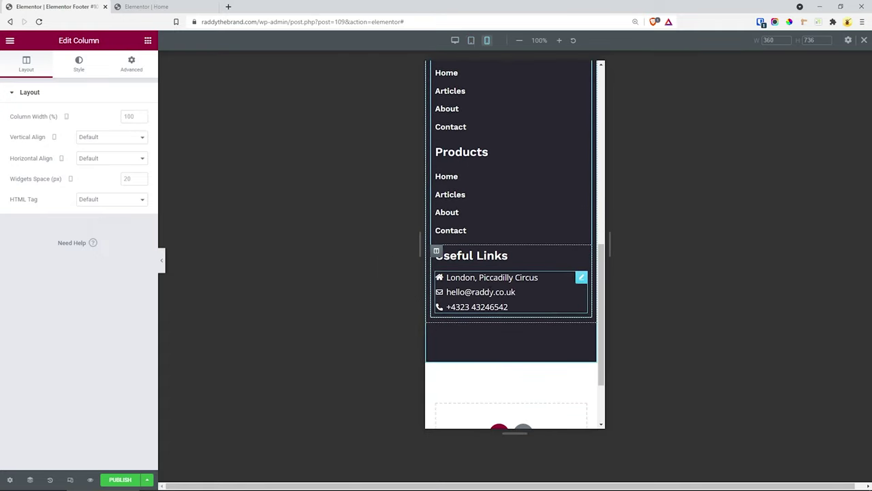
scroll(487, 341, up, 4)
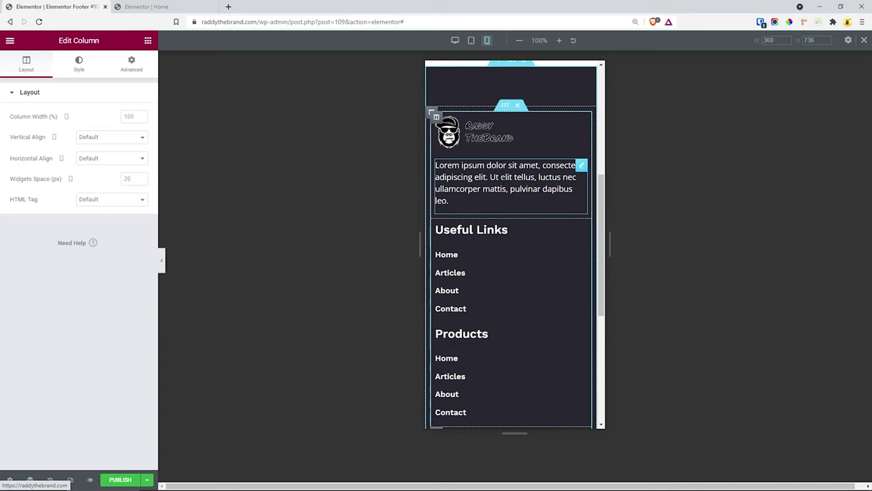
click(475, 41)
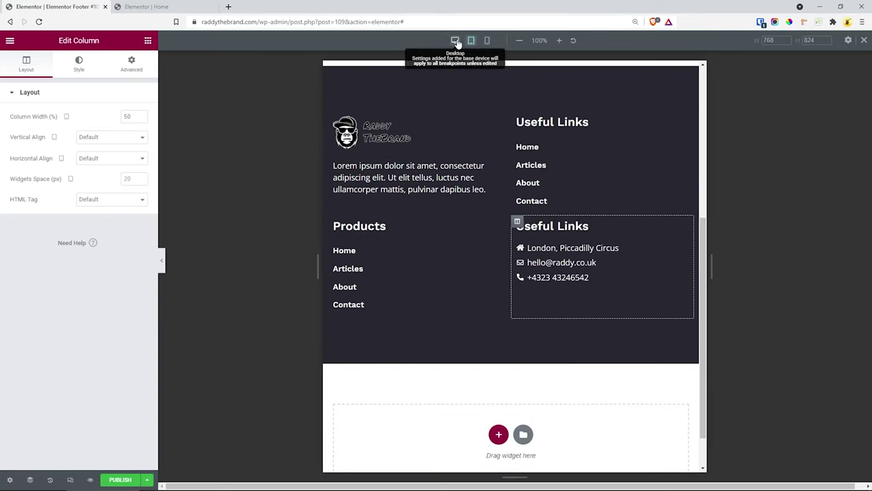
click(455, 41)
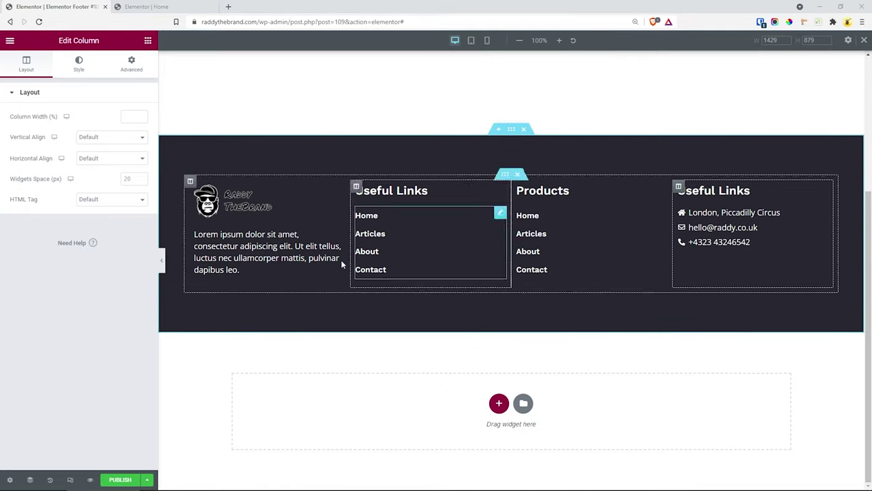
- Add an inner section below the footer columns and delete its second column
click(148, 41)
click(93, 84)
text(inne)
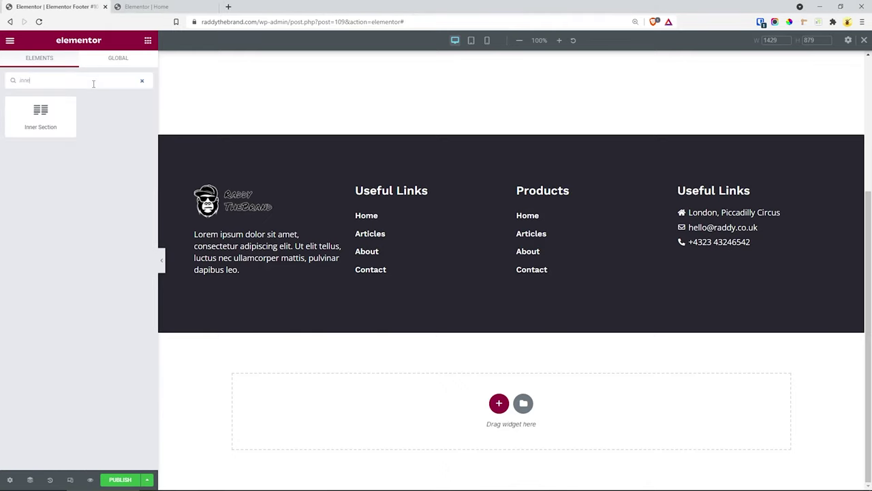
drag(40, 114, 494, 287)
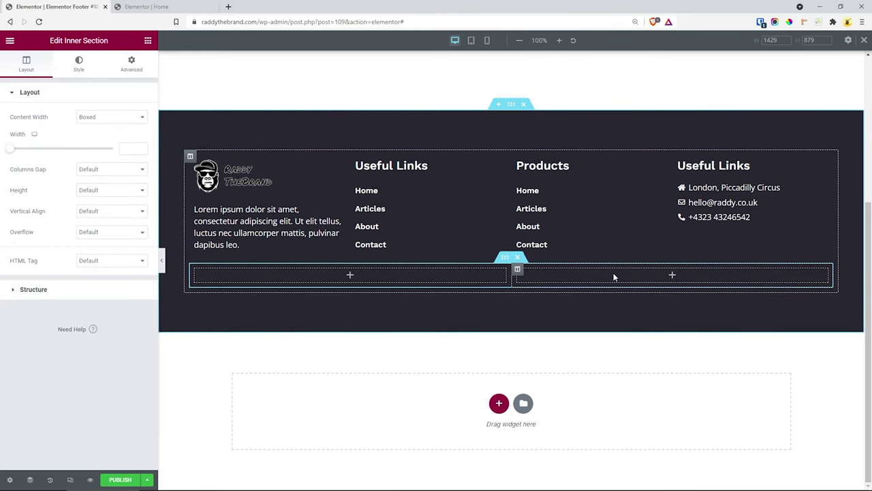
right_click(650, 281)
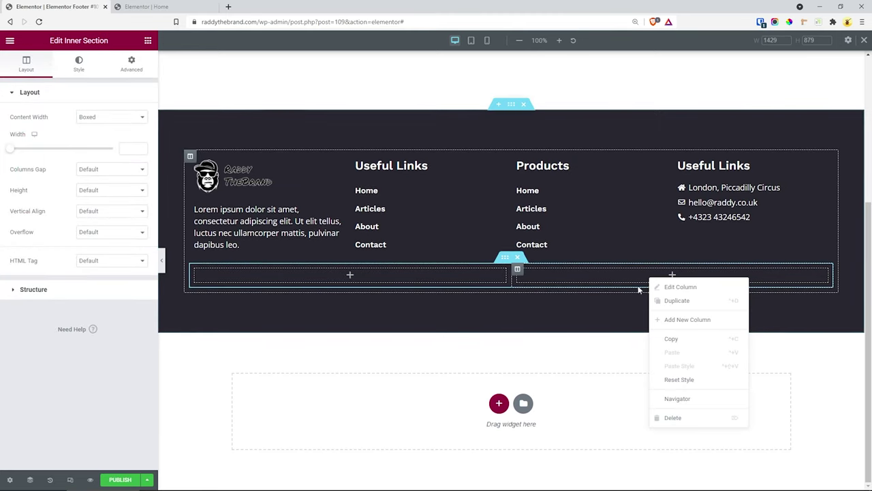
click(673, 417)
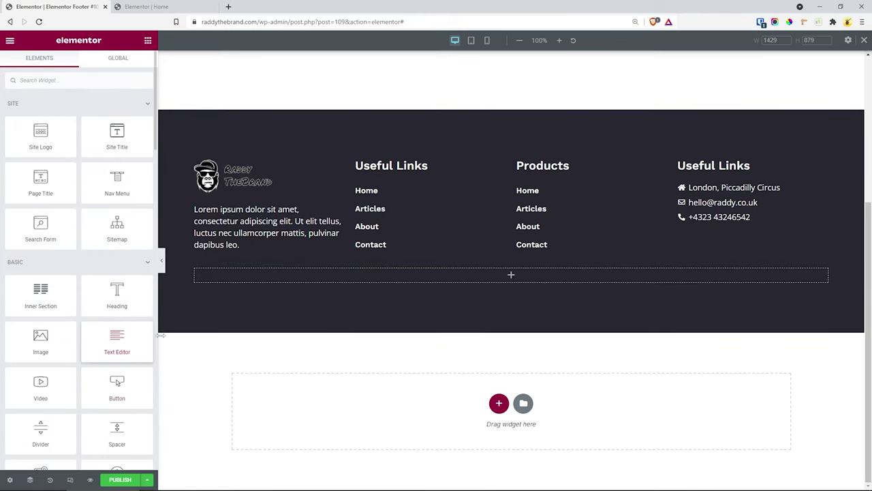
- Place a text editor in the new row with centred, Text Light coloured text
drag(150, 345, 458, 271)
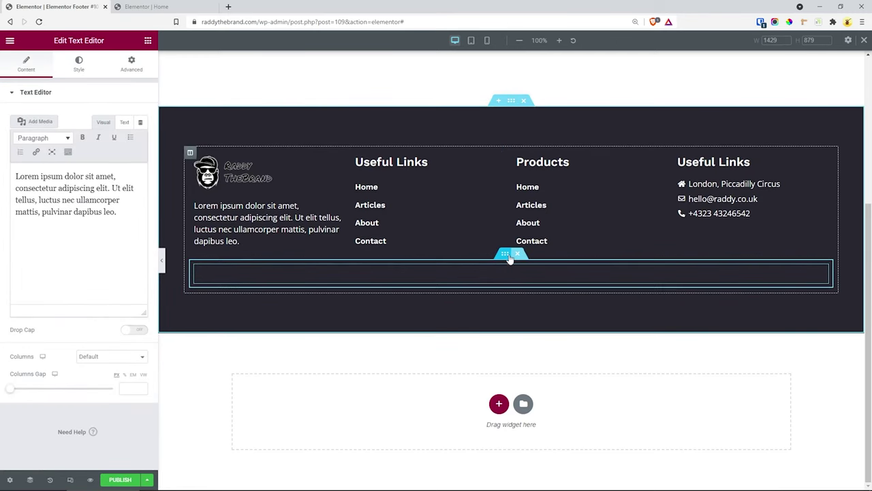
click(77, 67)
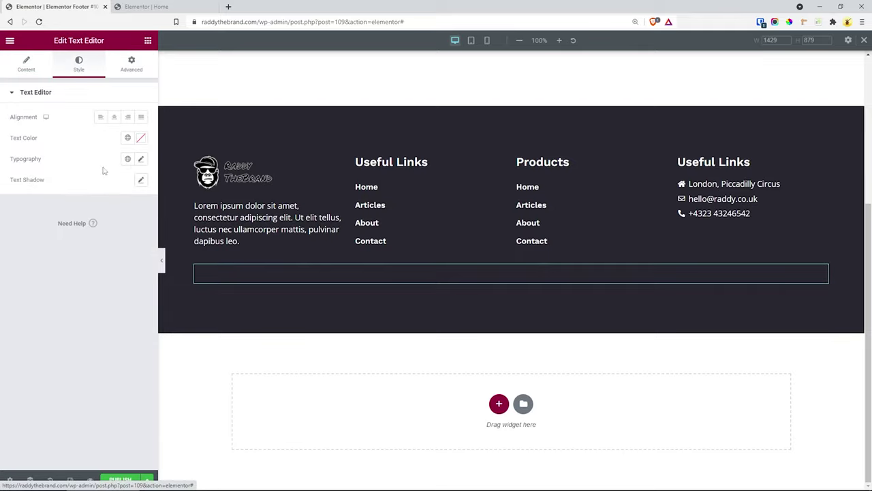
click(128, 138)
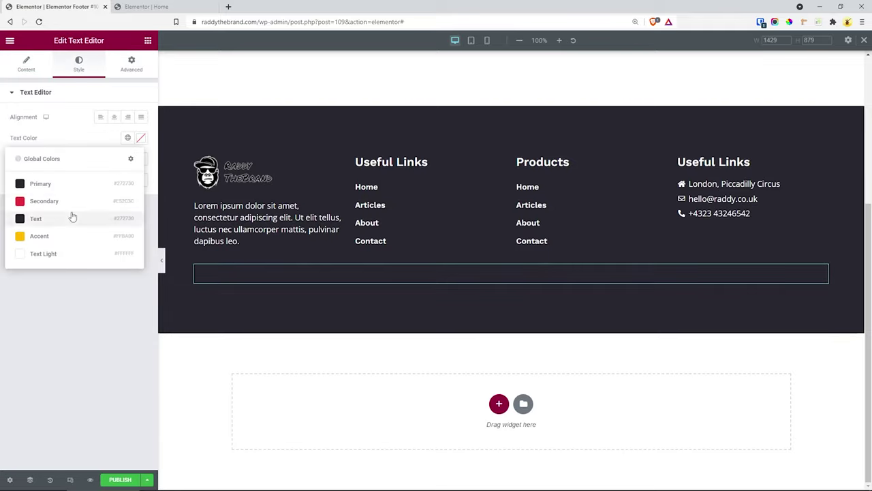
click(45, 254)
click(115, 118)
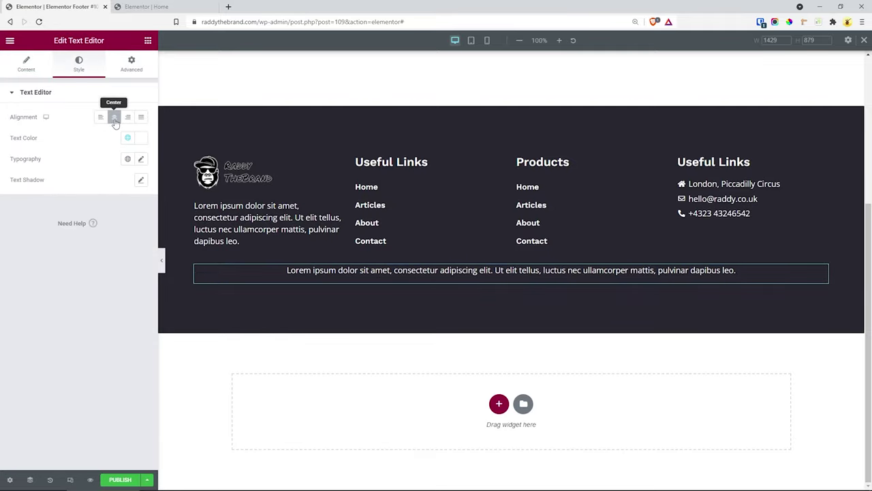
- Unlink the text block's padding and set Padding Top to 20
click(130, 64)
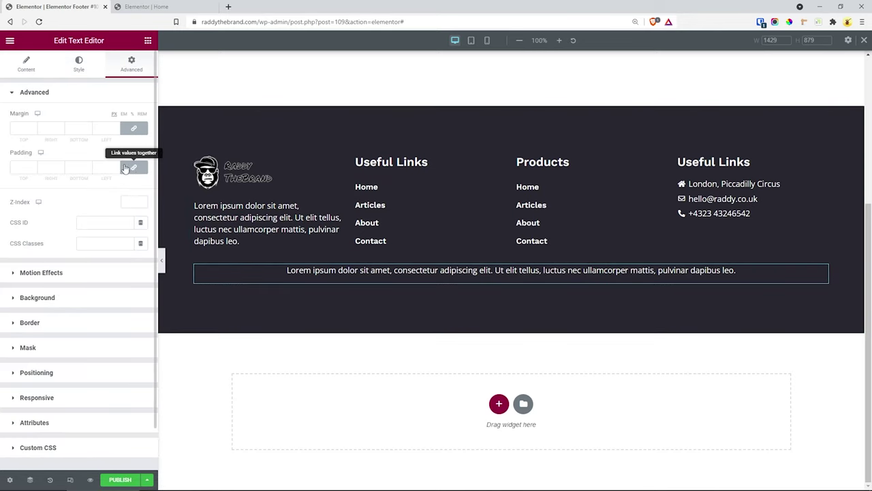
click(133, 167)
drag(22, 166, 7, 168)
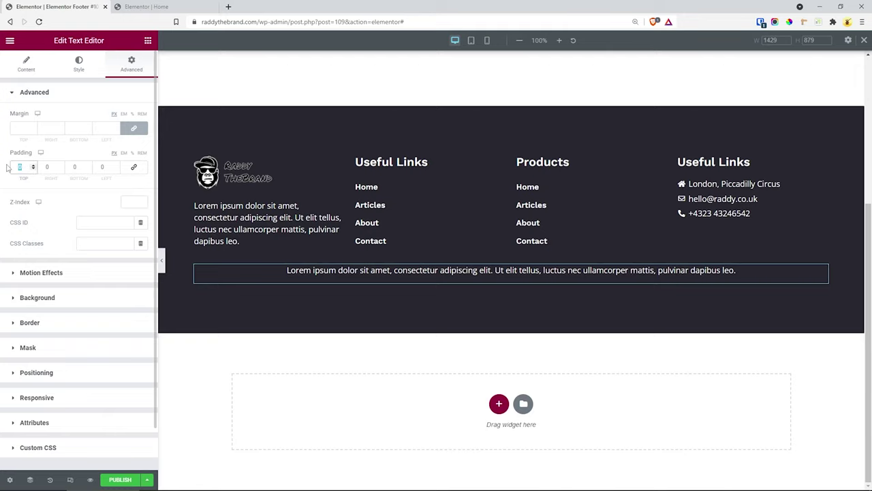
text(40)
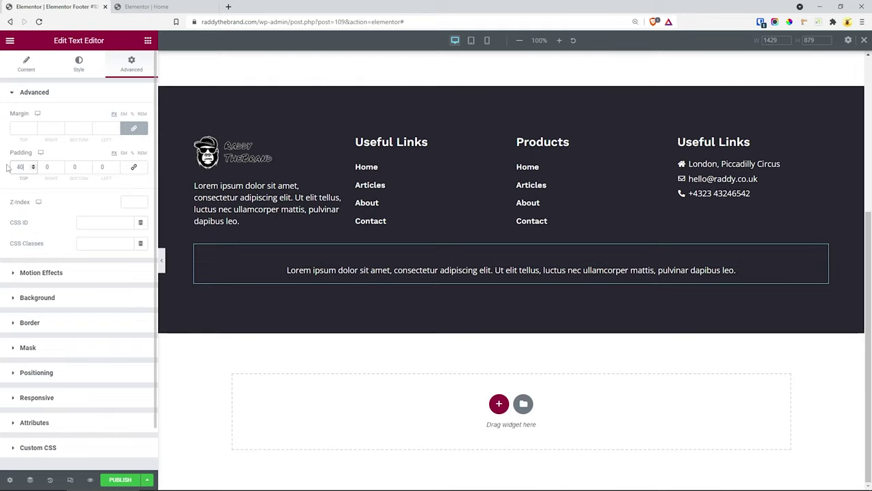
key(BackSpace)
key(BackSpace)
text(20)
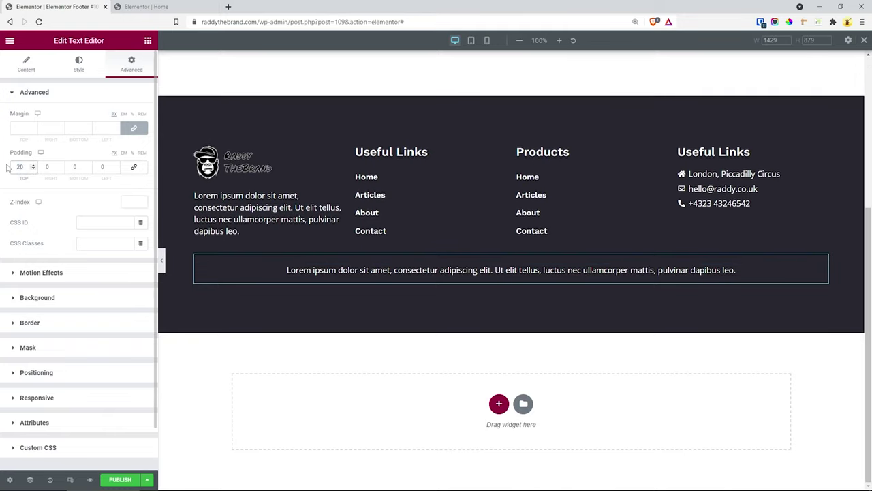
- Delete the placeholder lorem ipsum footer paragraph
click(334, 287)
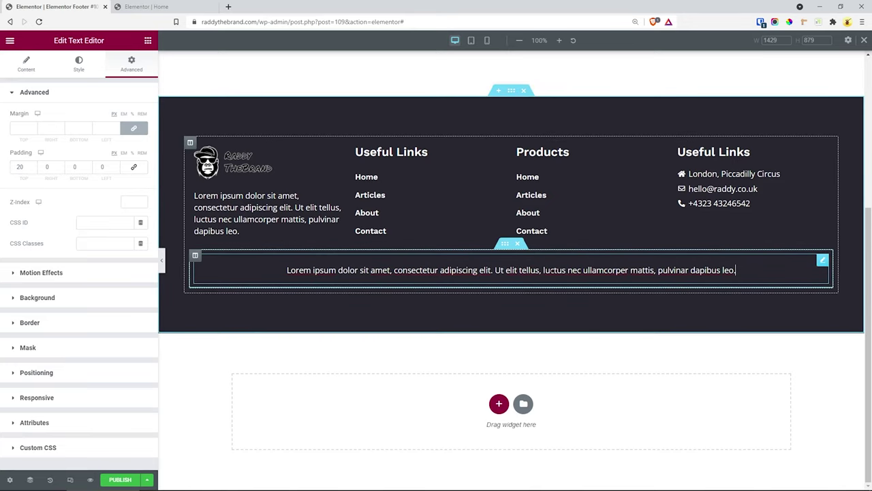
drag(736, 271, 285, 272)
key(Delete)
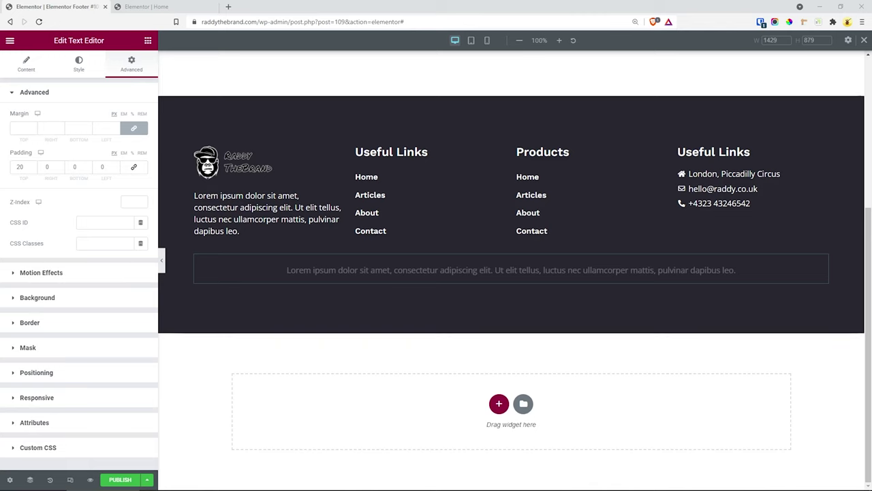
- Write the footer line '© 2021 Raddy • Build with Elementor • Hosted on Hostinger'
click(591, 266)
text(©)
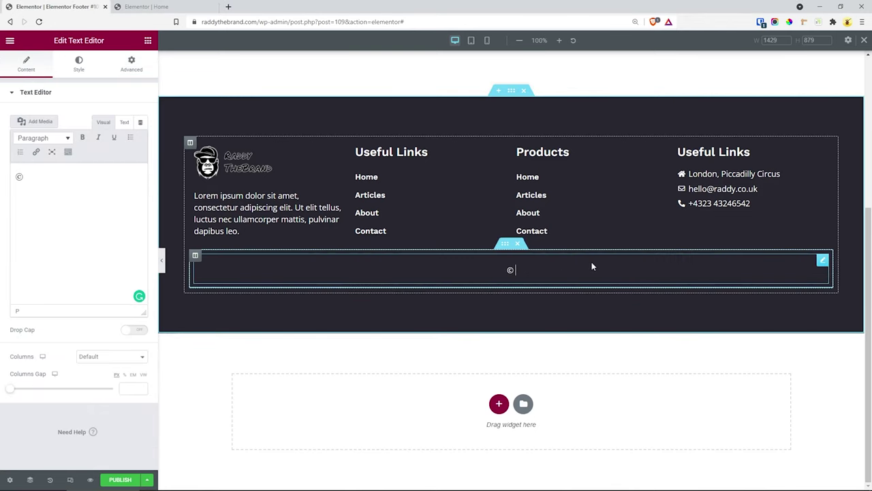
text( 2021 Raddy)
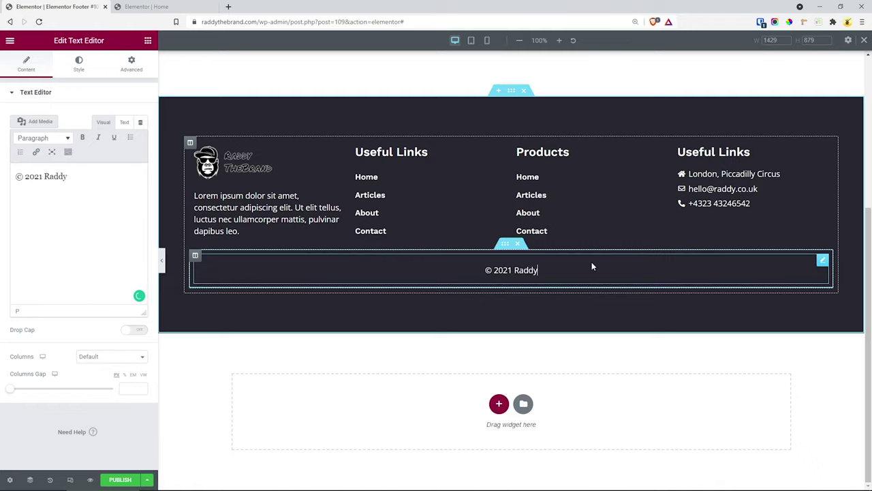
text( / Build with)
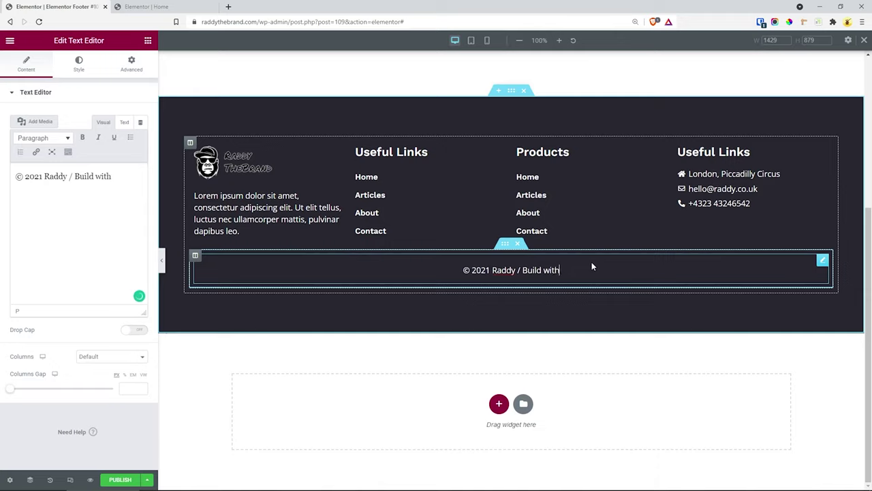
text( Elementor)
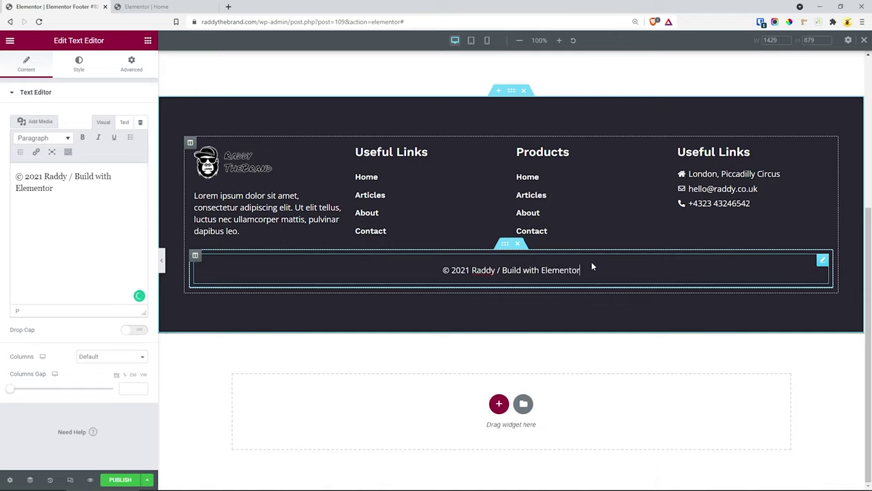
text( /)
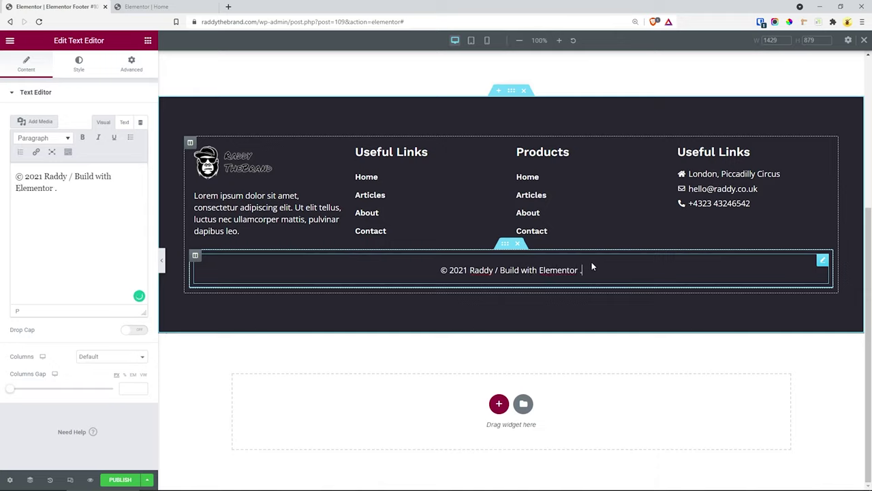
double_click(497, 270)
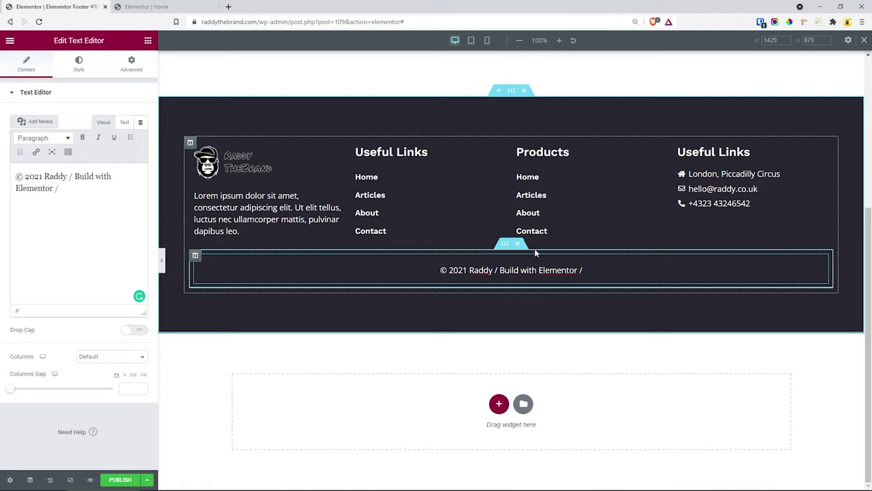
text(•)
key(Right)
key(Right)
key(Right)
key(Right)
key(Right)
key(Left)
key(Left)
key(Left)
key(Left)
key(Left)
key(End)
key(shift+Left)
text(• Hosted )
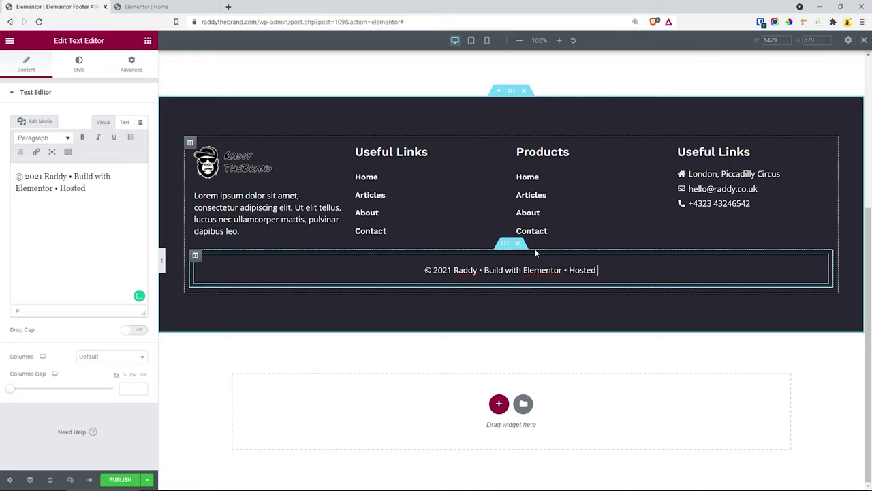
text(on Host)
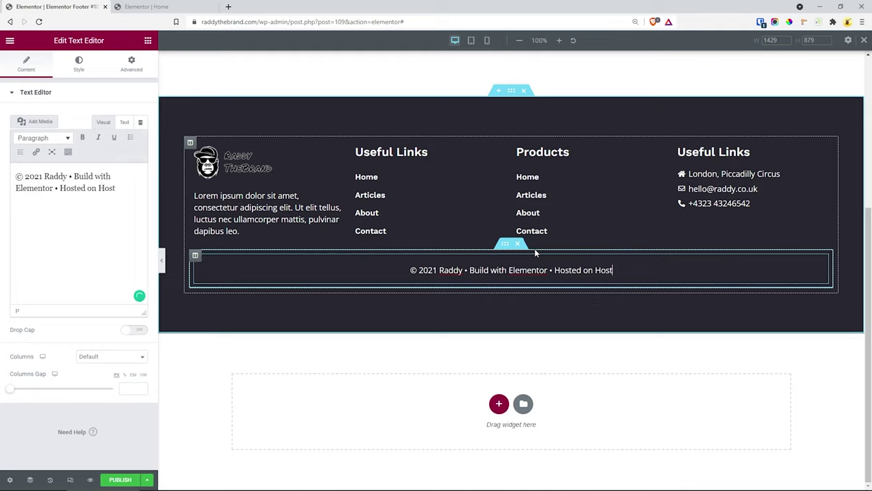
text(inger)
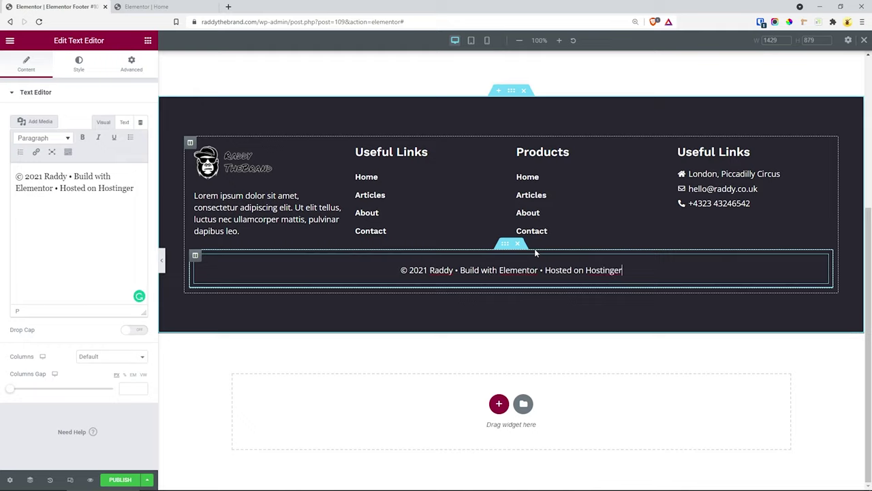
- Link the words Elementor and Hostinger to their web addresses
double_click(535, 271)
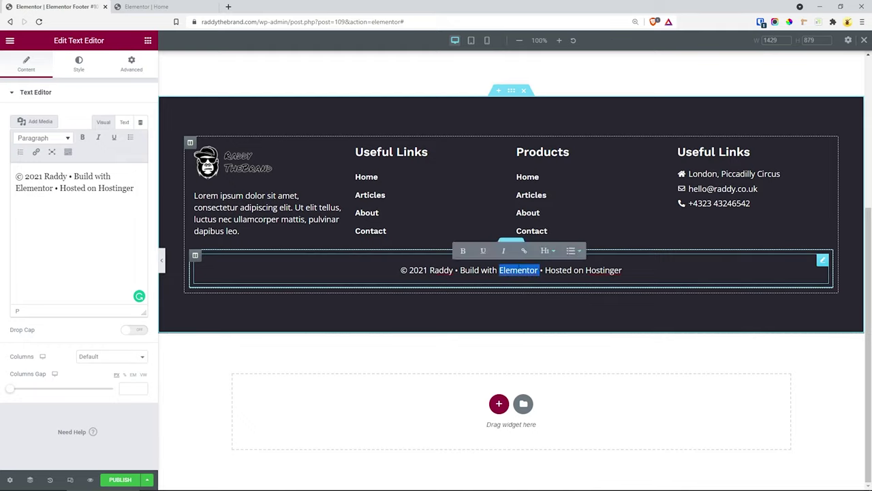
click(525, 253)
text(https://elementor.com/?ref=26518)
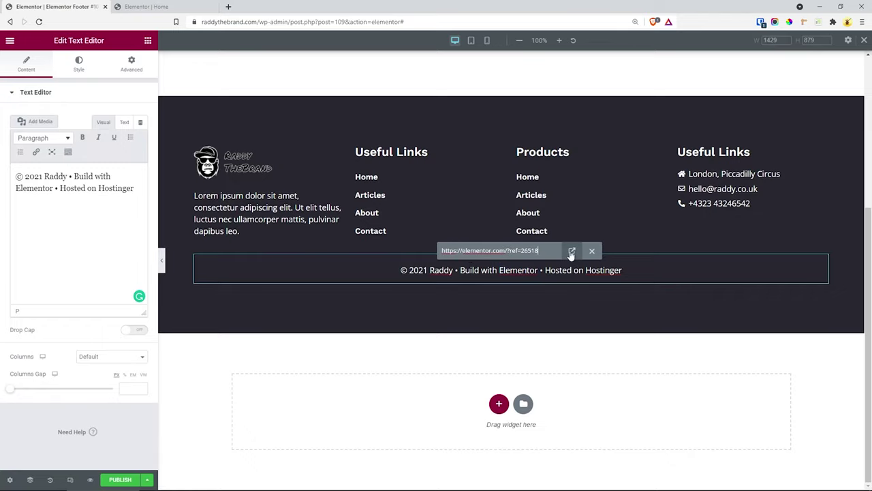
click(572, 252)
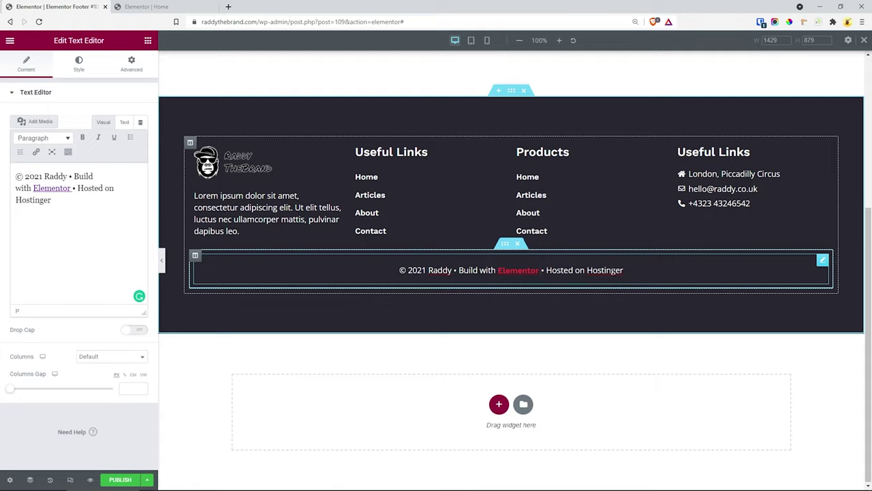
double_click(603, 270)
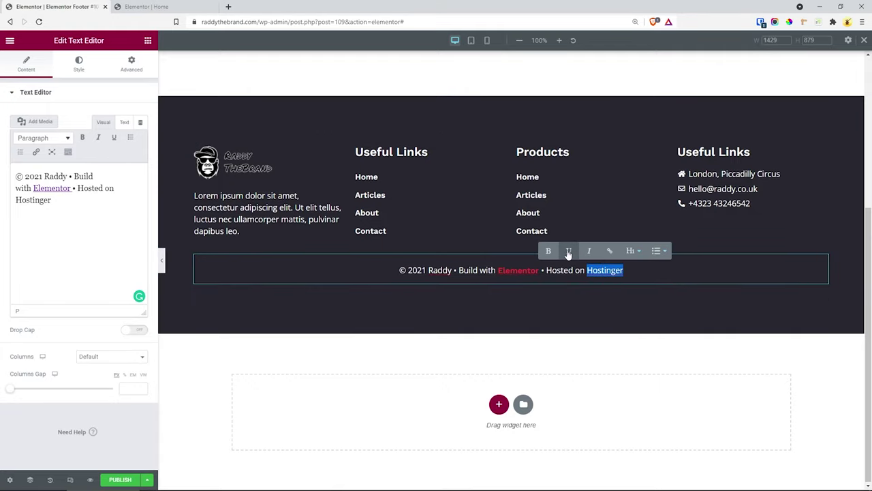
click(609, 250)
text(https://www.hostinger.com)
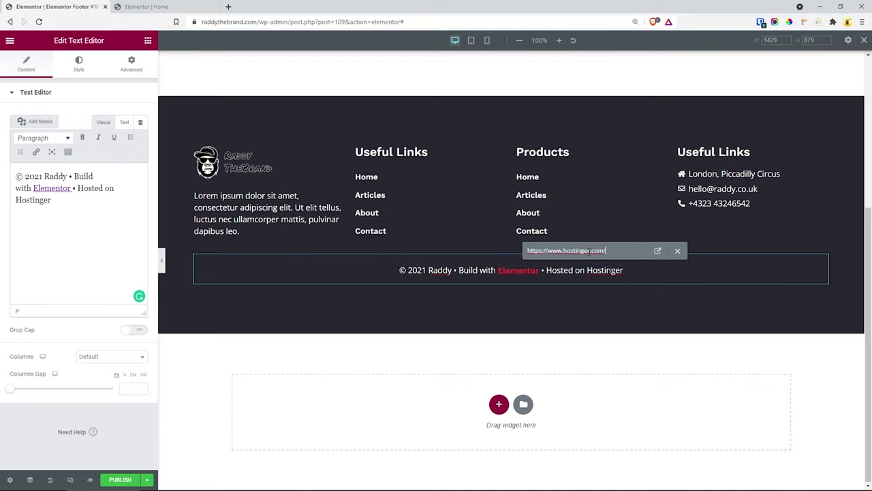
click(658, 251)
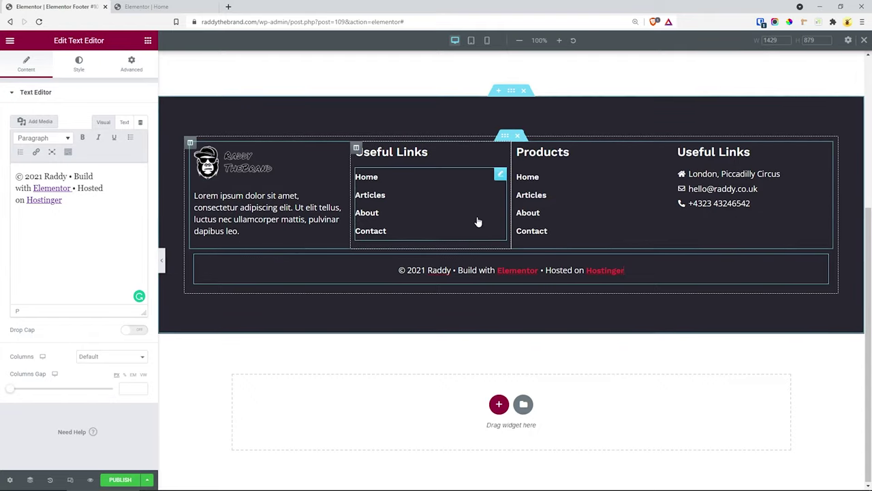
- Preview the finished footer at tablet and mobile widths
click(471, 40)
click(487, 40)
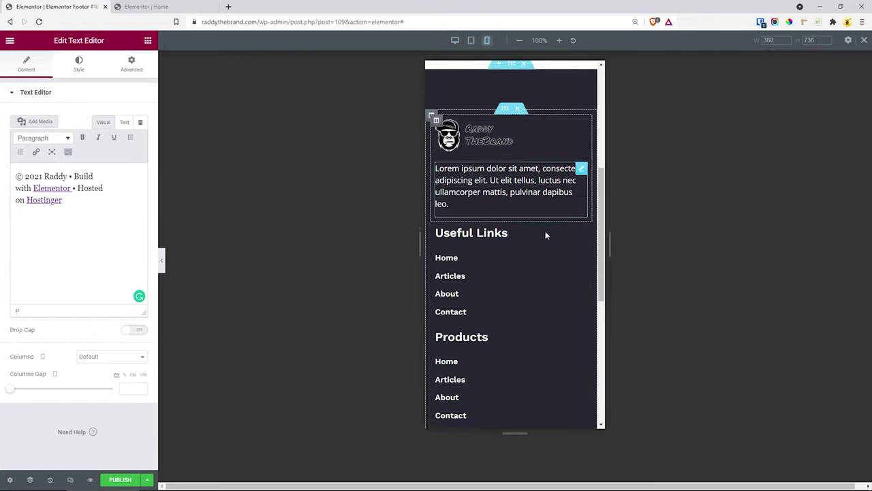
scroll(546, 235, down, 8)
- Back on desktop view, publish the footer with an Include / Entire Site condition
scroll(544, 274, up, 8)
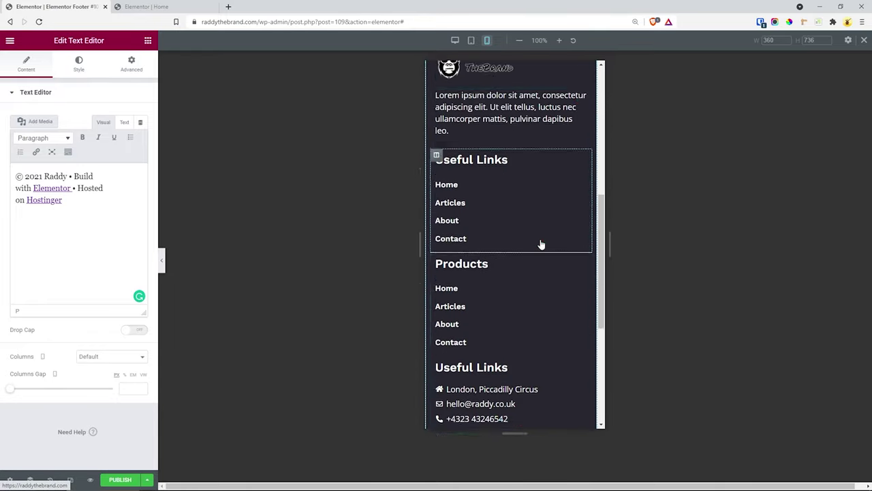
click(456, 42)
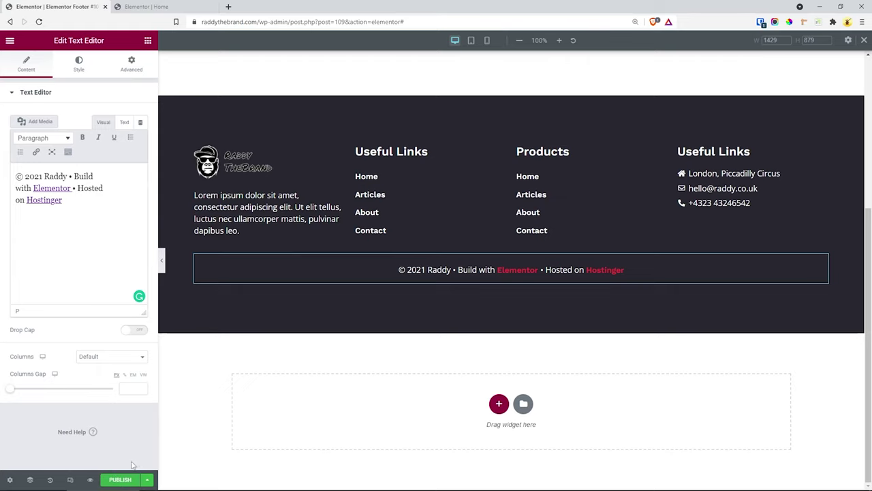
click(119, 480)
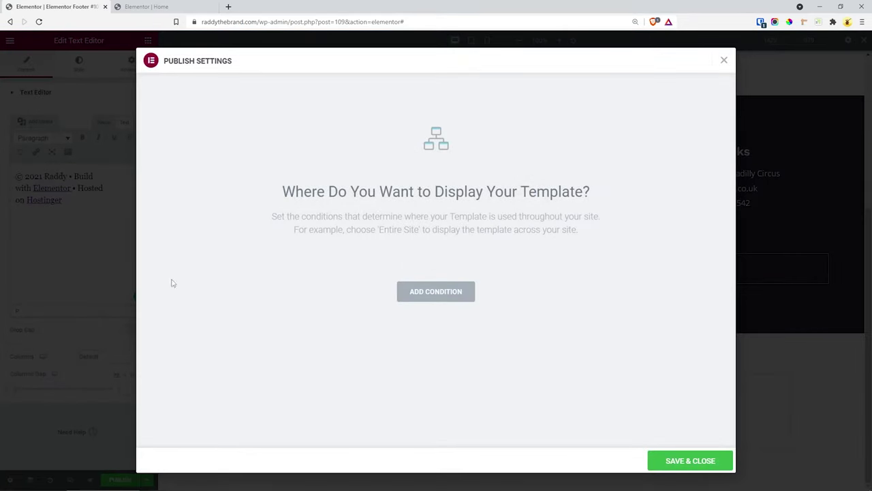
click(434, 291)
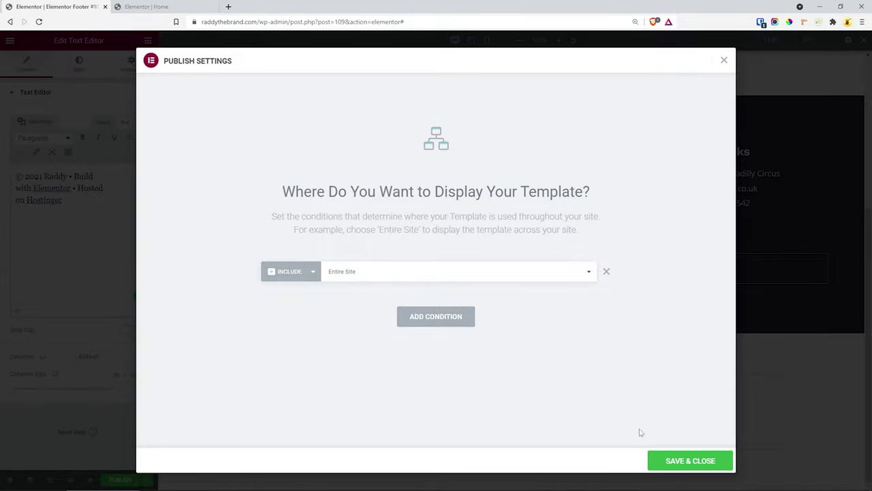
click(672, 459)
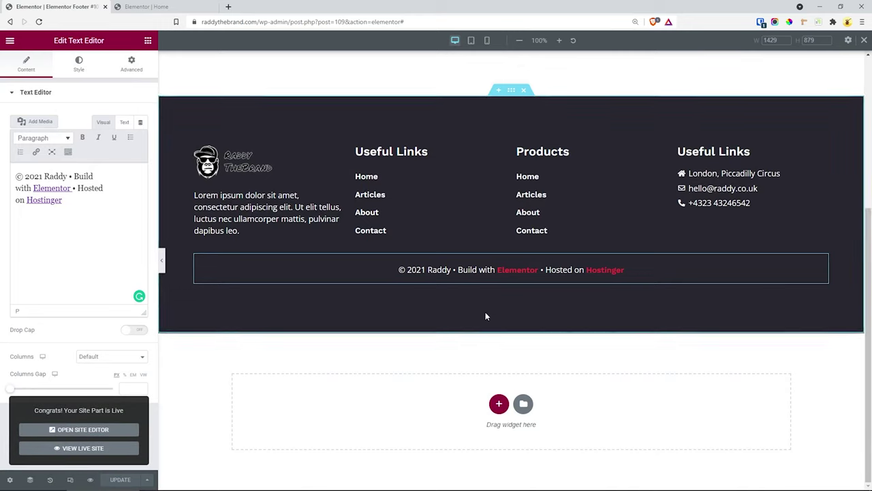
click(191, 6)
- Load the live homepage at the bare domain, check its footer, then edit it with Elementor
drag(261, 22, 488, 21)
key(BackSpace)
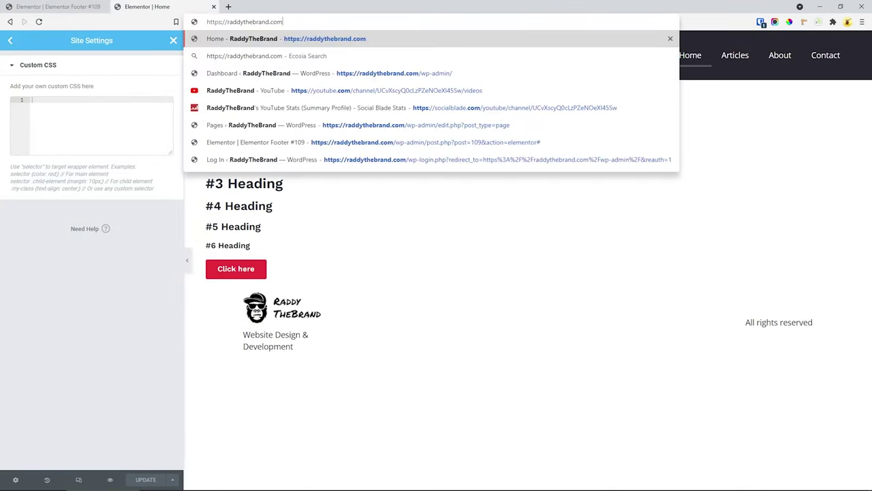
key(Return)
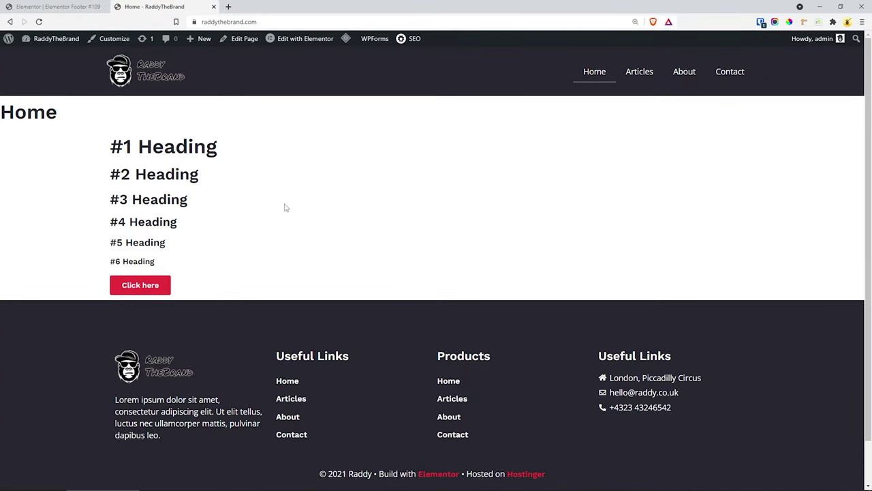
scroll(387, 355, down, 2)
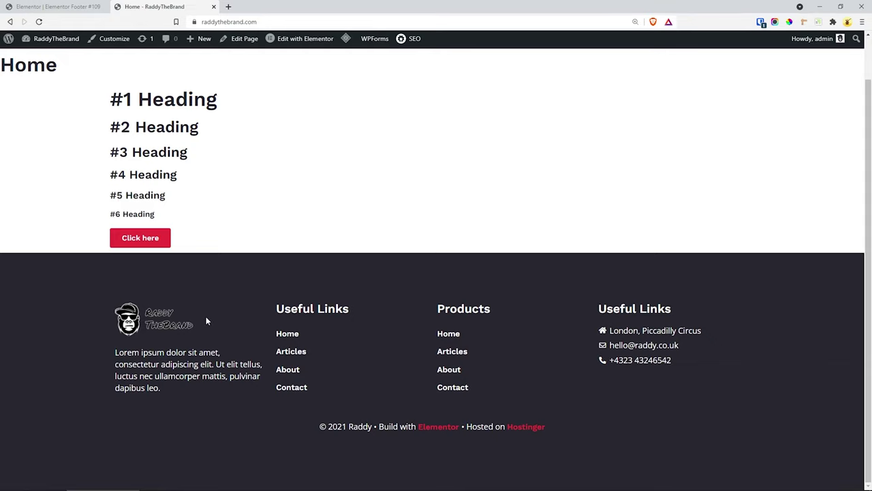
scroll(206, 317, up, 2)
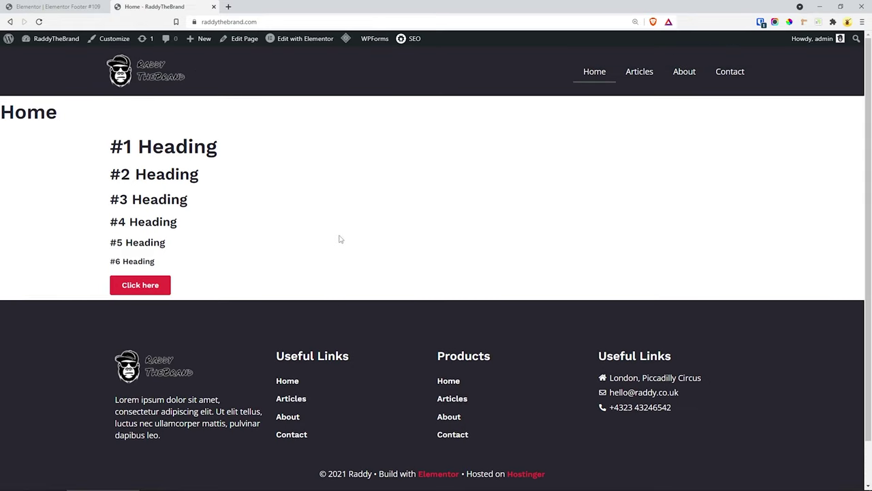
click(300, 38)
click(103, 6)
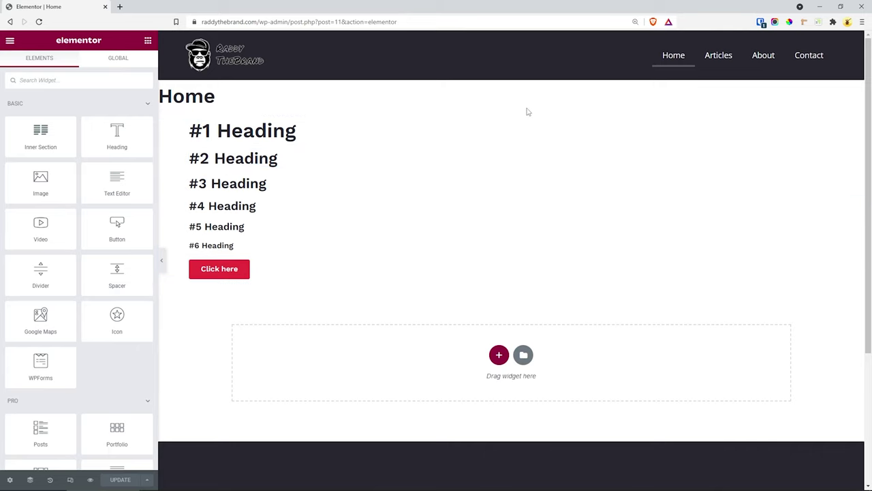
- Delete the old section holding the sample headings and button
click(526, 109)
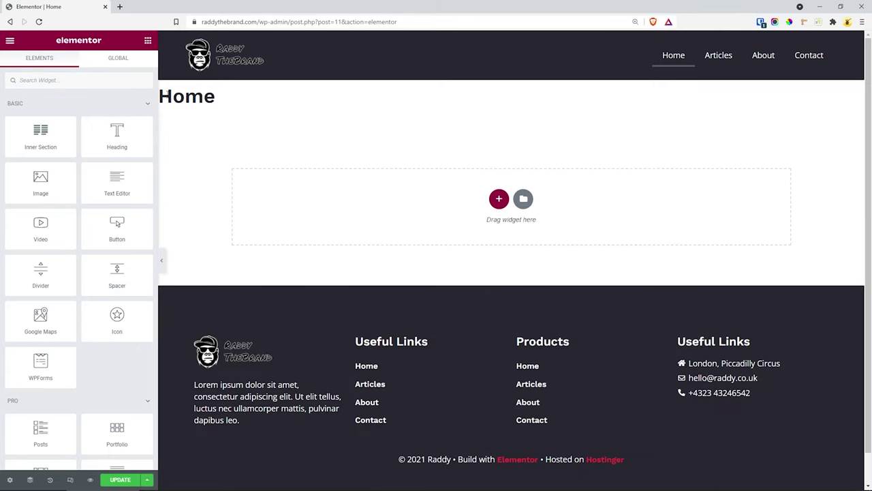
drag(161, 96, 238, 101)
click(237, 100)
- Switch on Hide Title in Page Settings and update the page
click(9, 480)
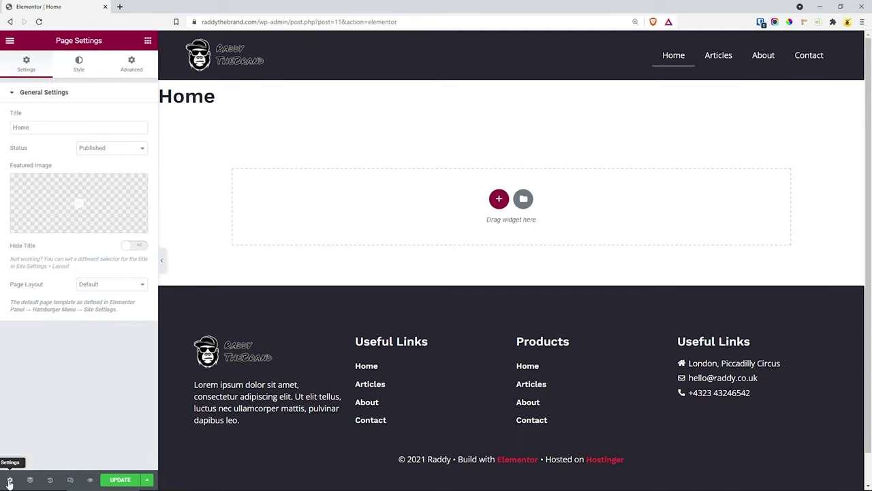
click(53, 250)
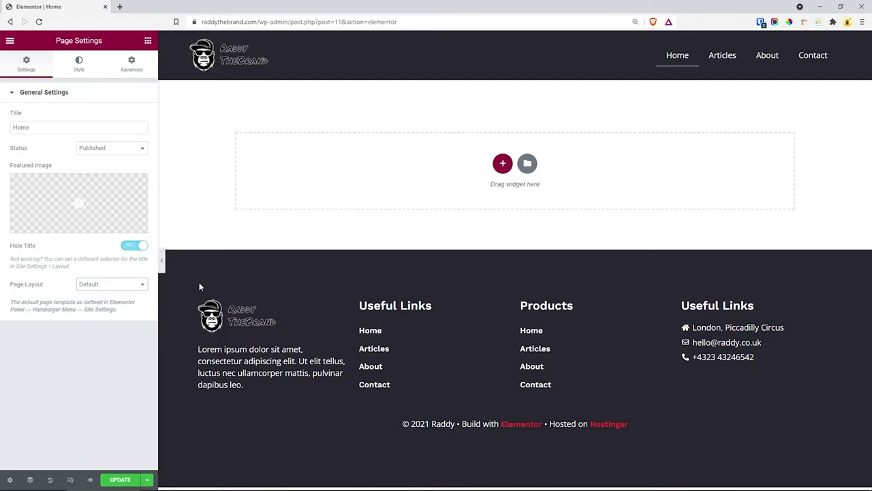
click(117, 480)
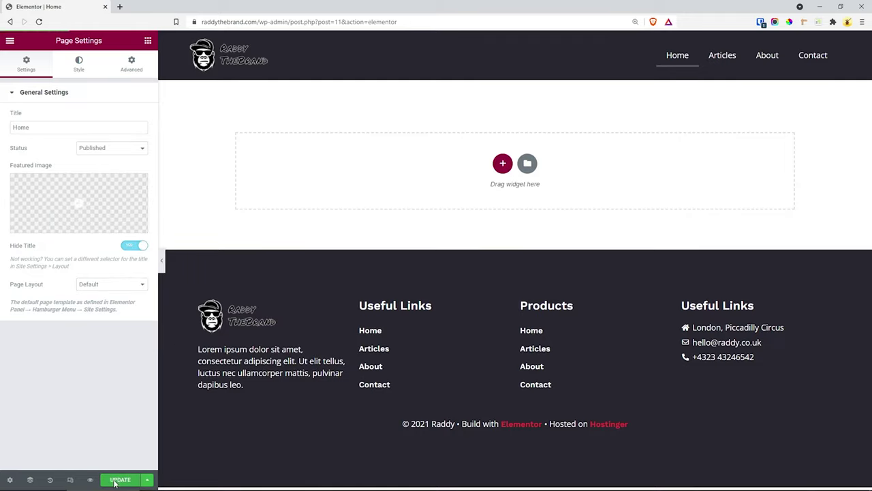
- Load raddythebrand.com in a new tab to confirm the title is gone, then return to the editor
click(119, 6)
text(ra)
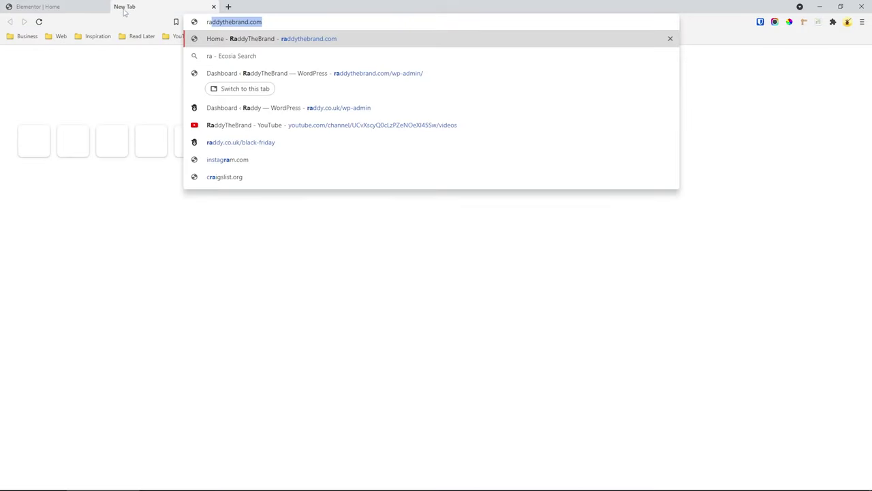
key(Return)
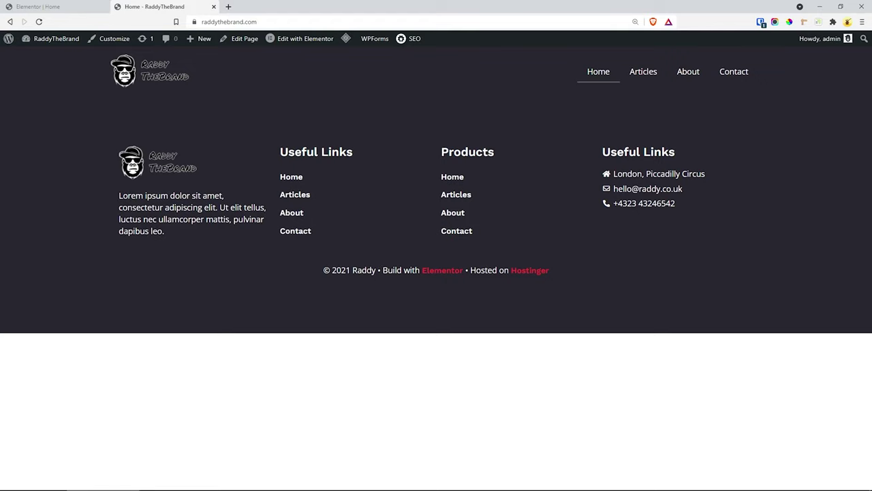
key(ctrl+shift+Tab)
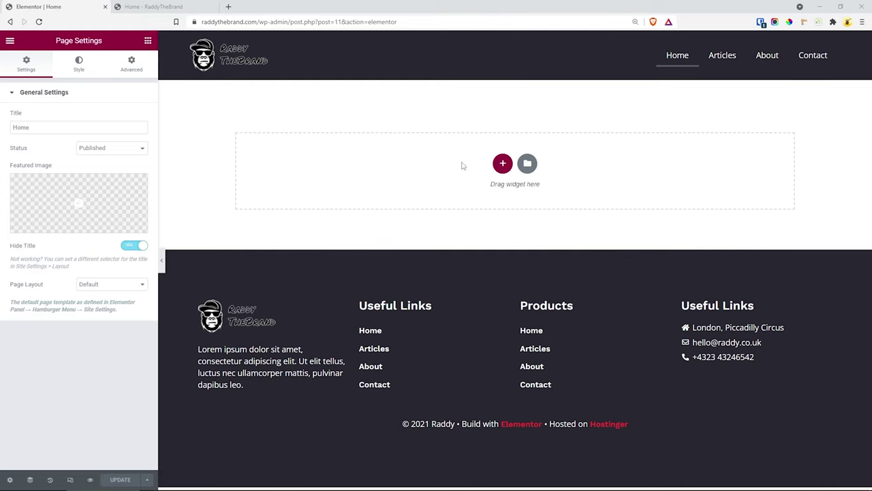
- Add a single-column section with Height set to Min Height of 600 px
click(503, 164)
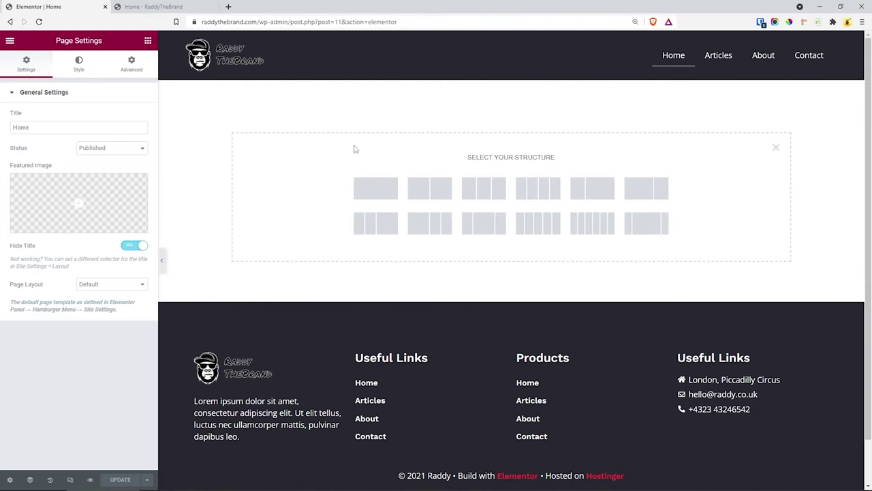
click(377, 195)
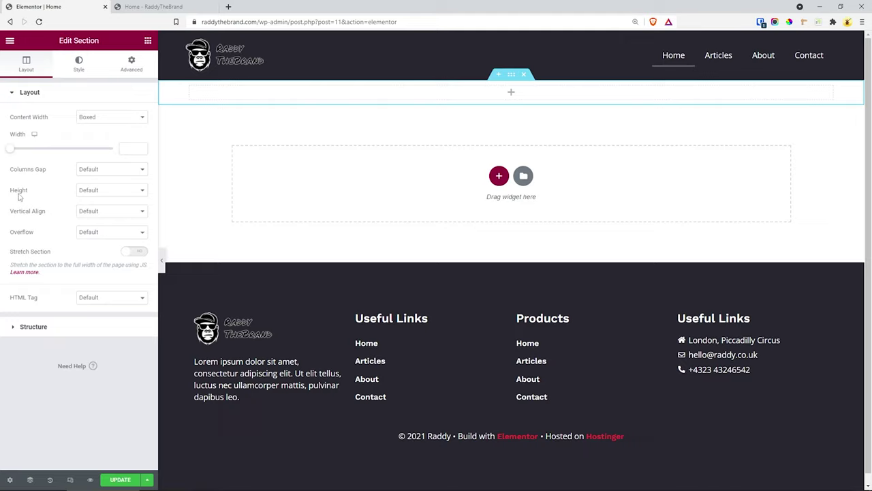
click(111, 190)
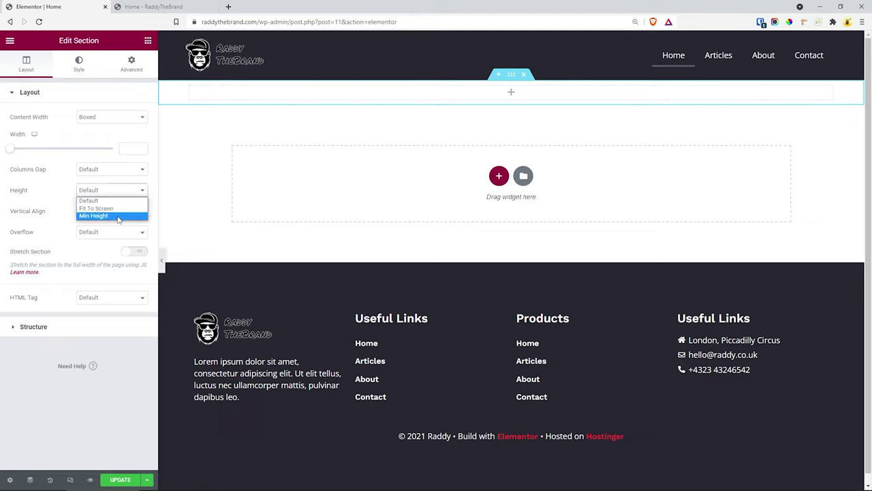
click(116, 216)
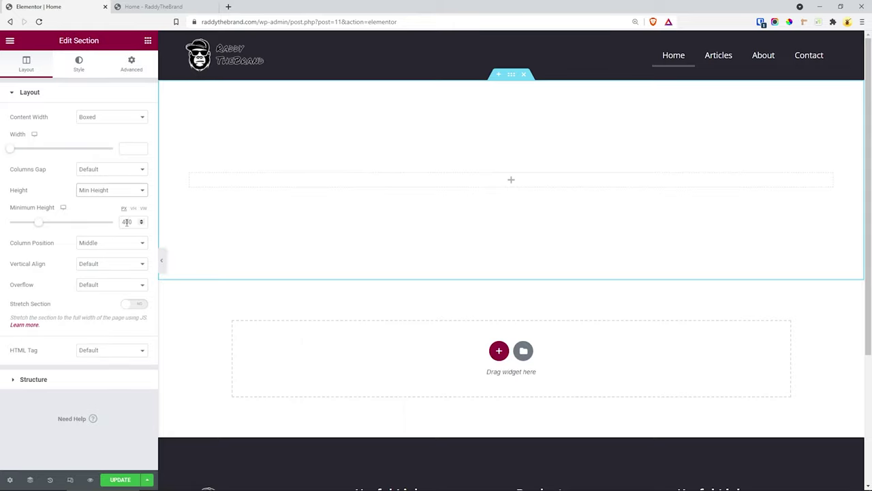
drag(127, 222, 118, 225)
text(600)
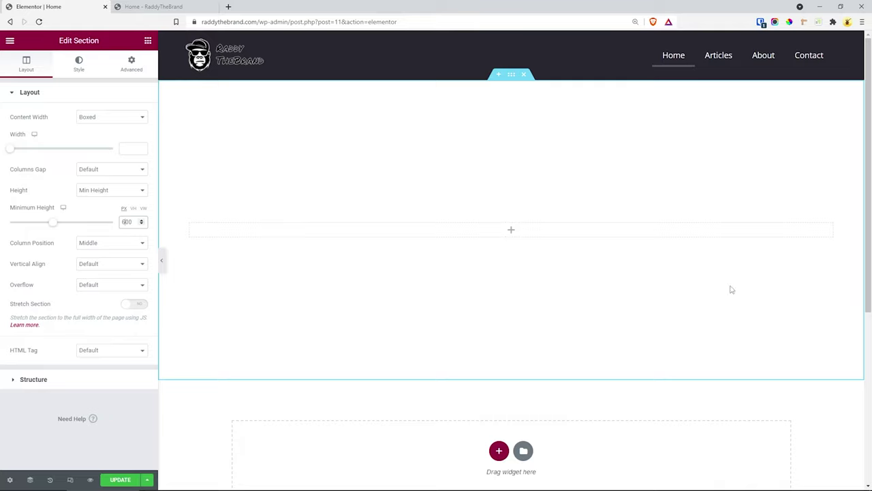
click(84, 96)
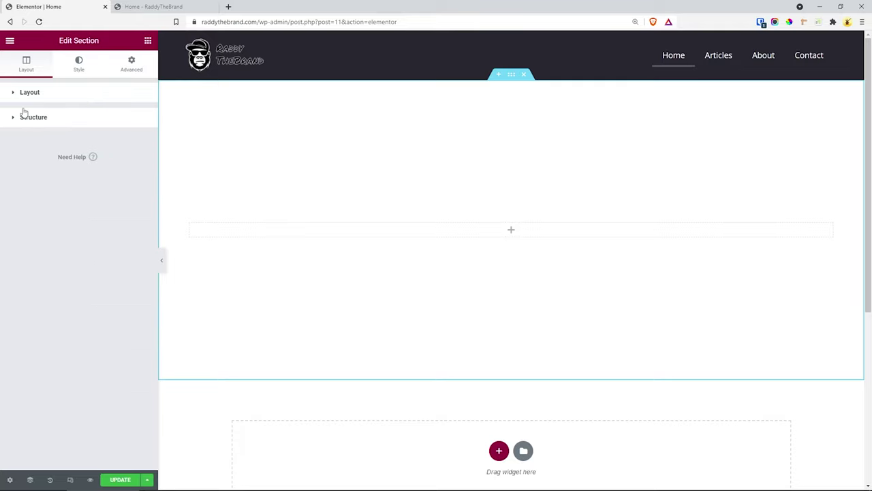
click(70, 68)
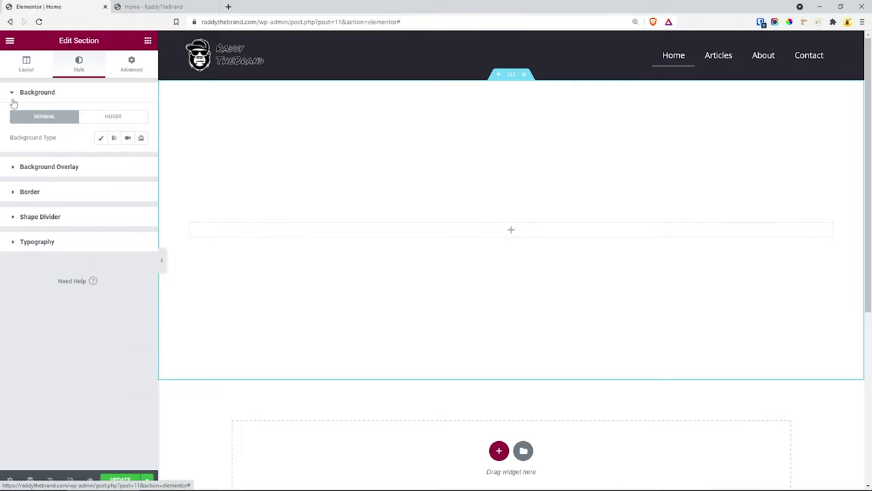
- Set a Classic background image, uploading hero-image.jpg and pasting its alt text
click(101, 138)
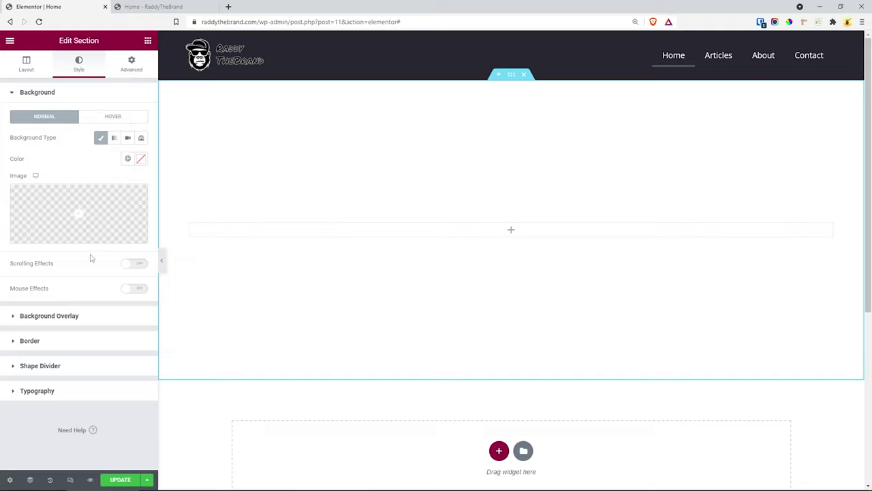
click(74, 241)
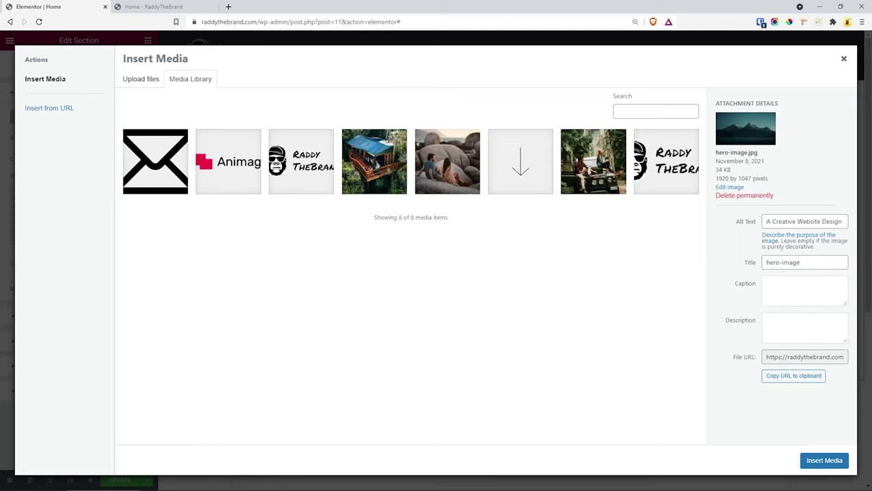
drag(0, 288, 317, 288)
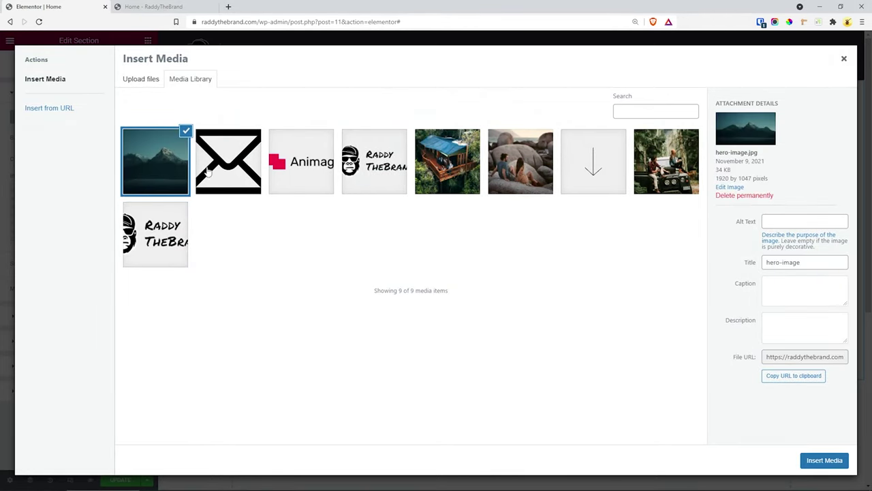
click(784, 217)
key(ctrl+v)
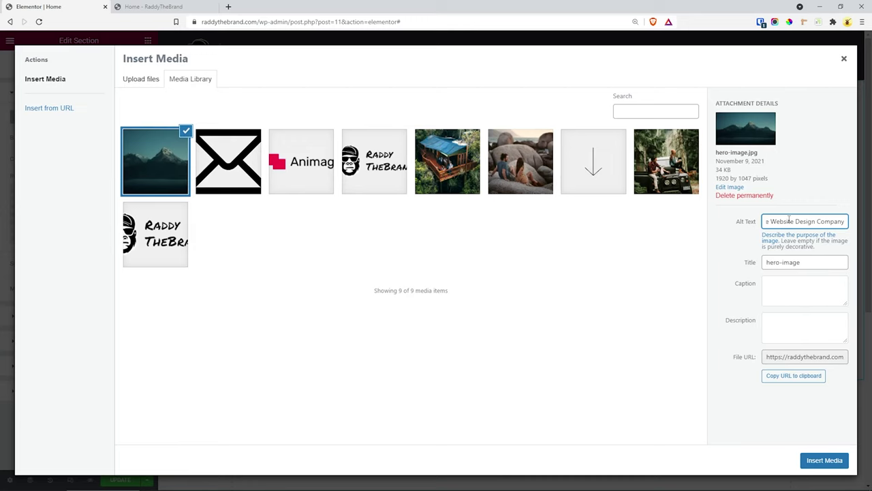
triple_click(774, 223)
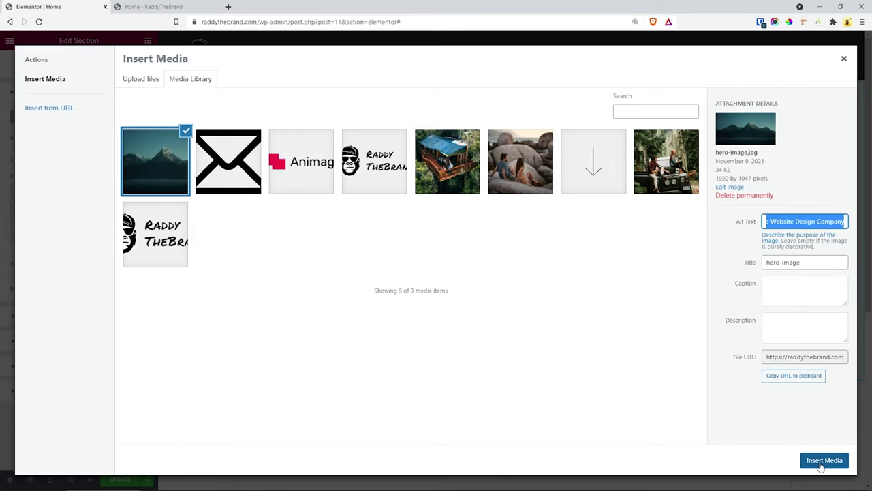
click(823, 462)
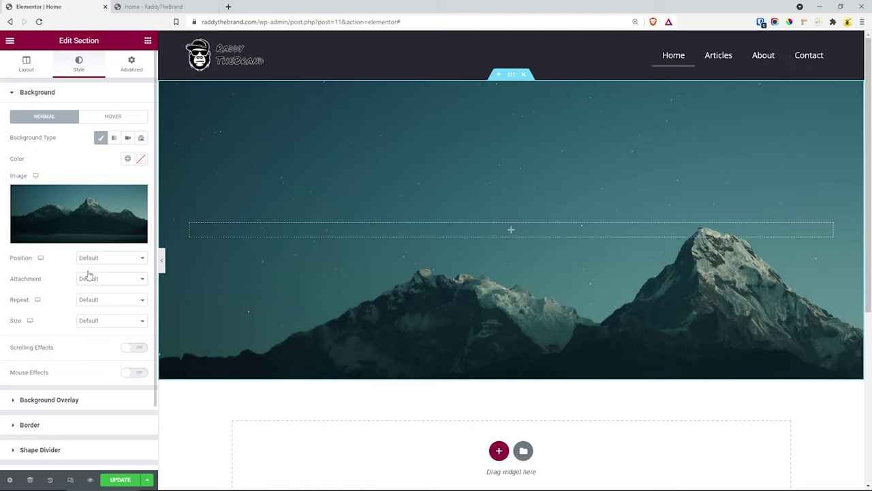
- Leave background Position at Default and set background Size to Cover
click(108, 258)
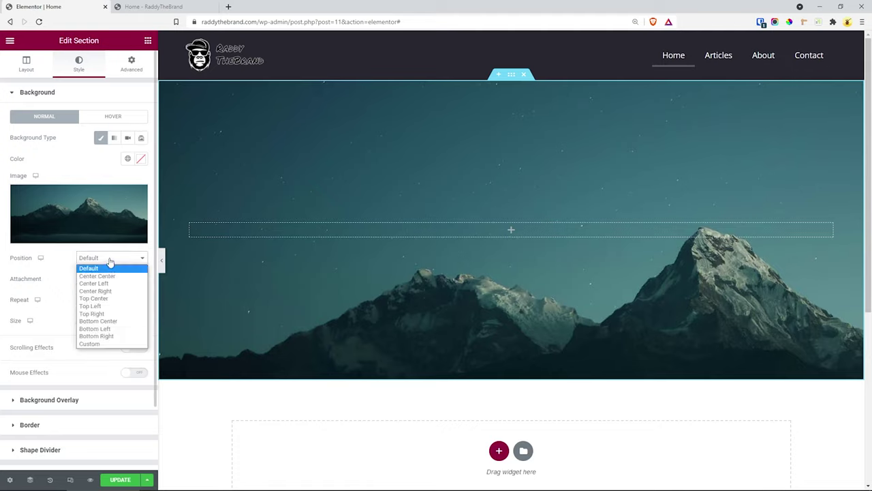
click(110, 262)
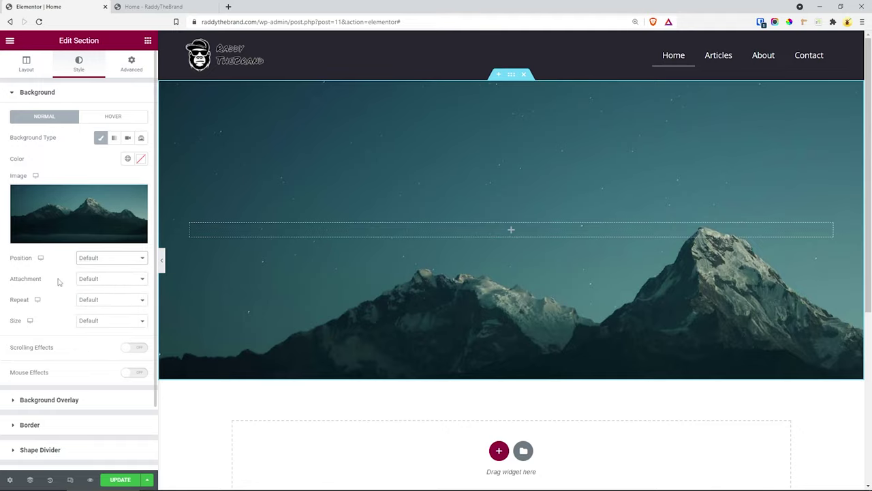
click(110, 328)
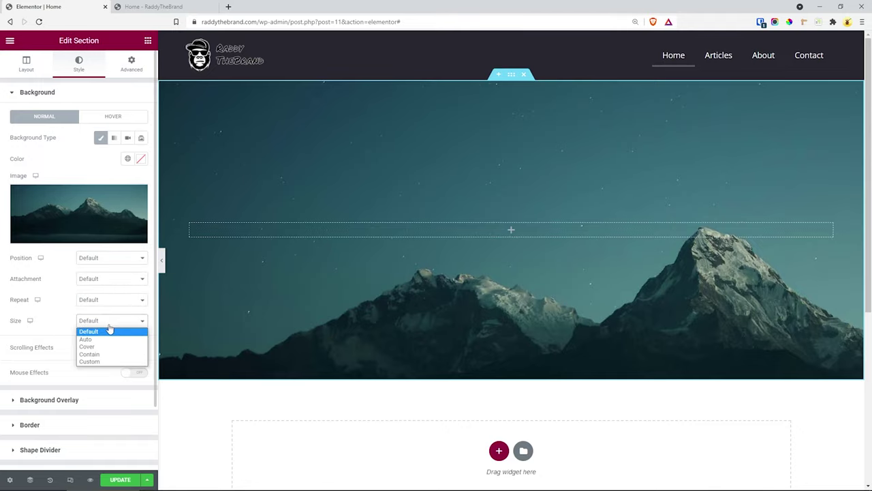
click(103, 346)
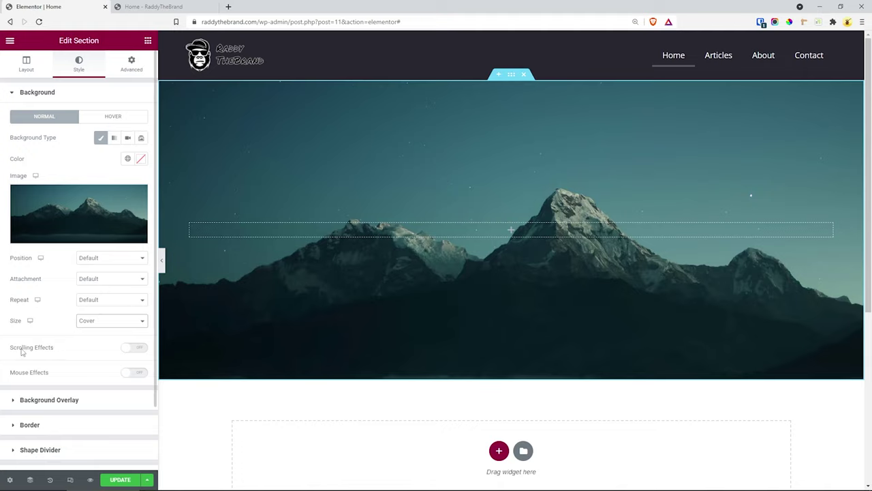
scroll(74, 363, down, 1)
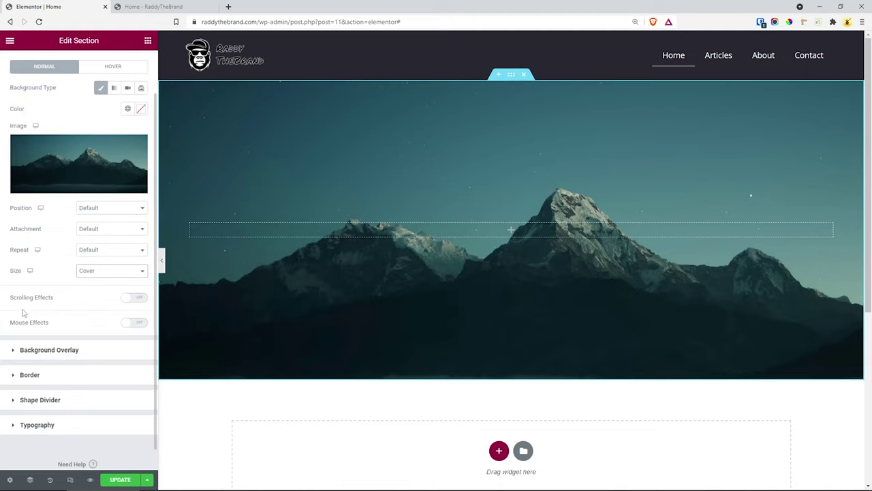
- Enable scrolling effects on the hero section and review the Vertical Scroll settings
click(130, 298)
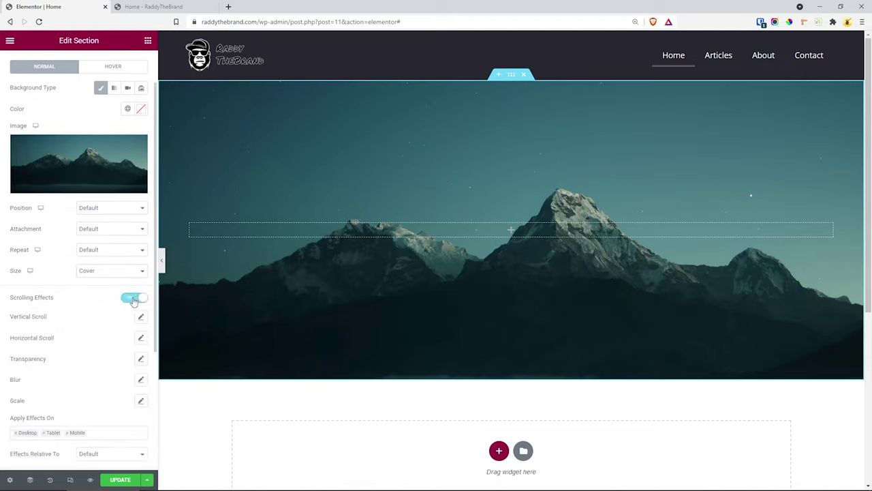
scroll(420, 196, down, 1)
scroll(415, 235, up, 1)
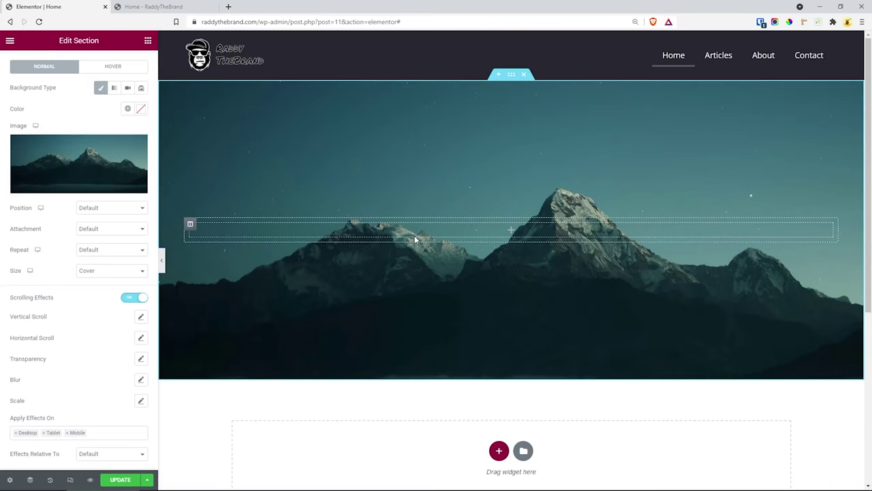
scroll(411, 245, down, 1)
scroll(411, 247, down, 1)
click(140, 316)
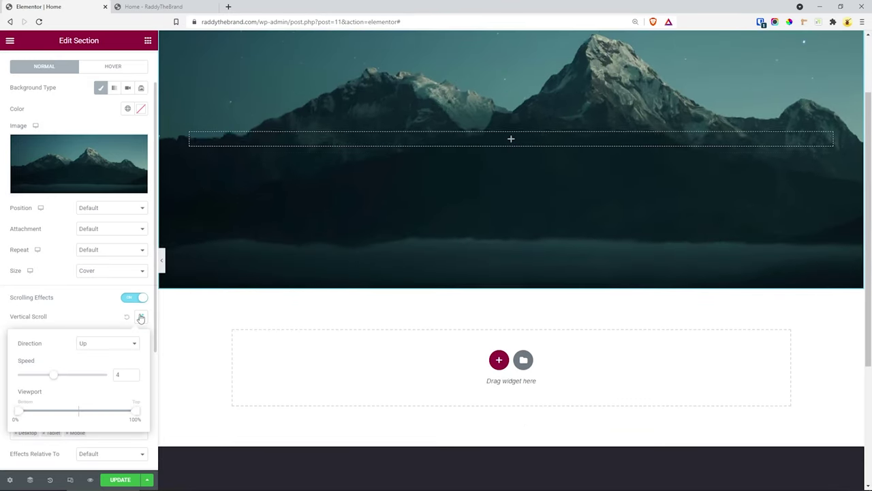
scroll(521, 235, up, 2)
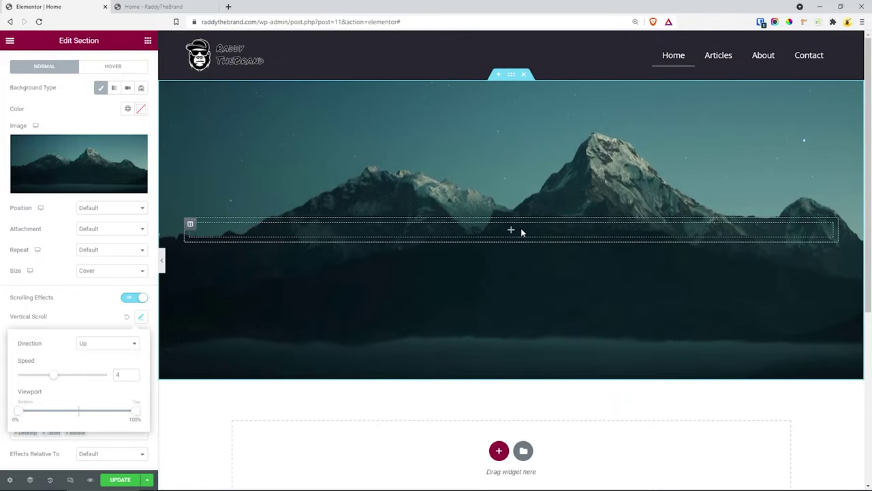
scroll(521, 230, down, 2)
scroll(521, 232, down, 1)
scroll(521, 229, up, 2)
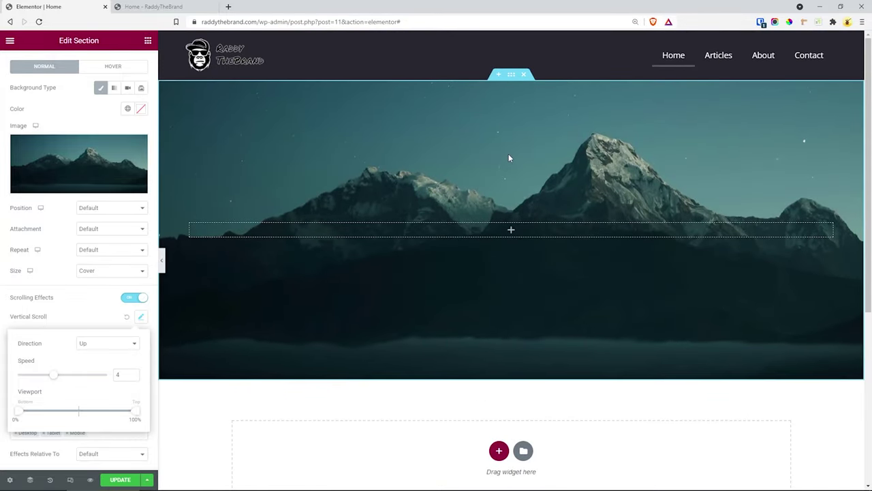
scroll(508, 170, down, 1)
scroll(507, 175, down, 2)
scroll(503, 195, up, 3)
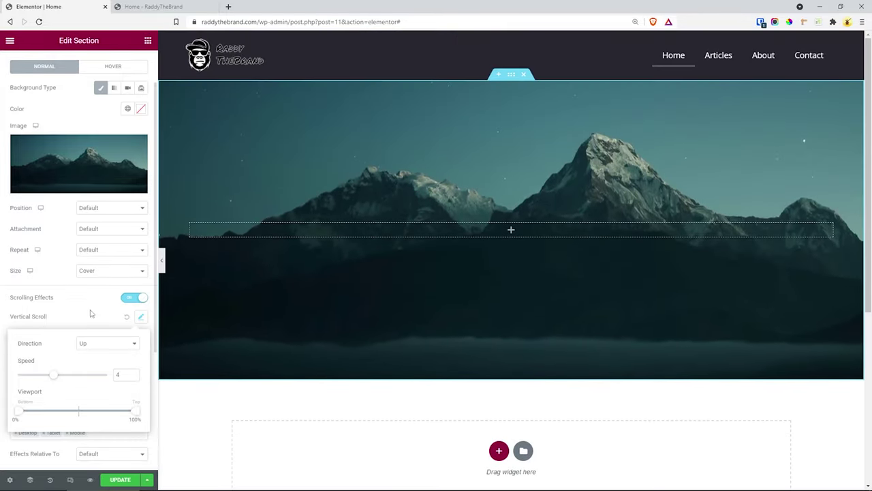
click(55, 315)
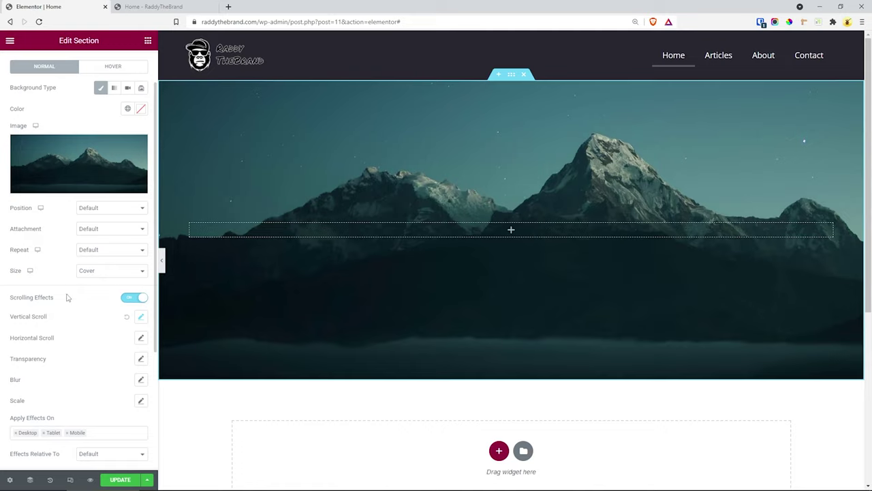
- Try Mouse Effects with Mouse Track speed 2.2, then switch Mouse Effects back off
scroll(70, 292, down, 1)
scroll(61, 262, down, 2)
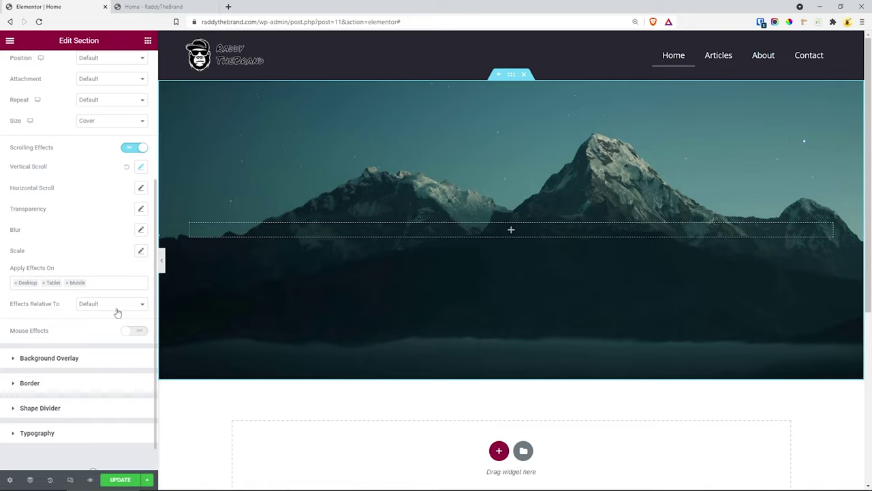
click(131, 331)
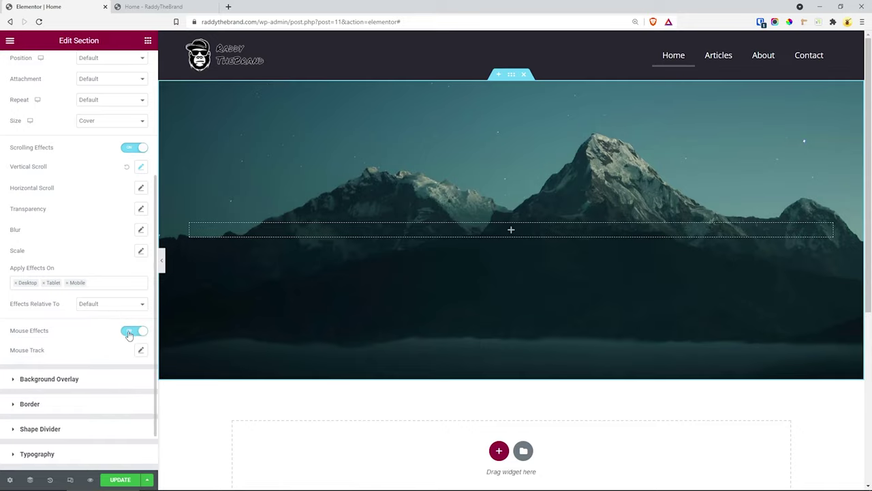
click(140, 350)
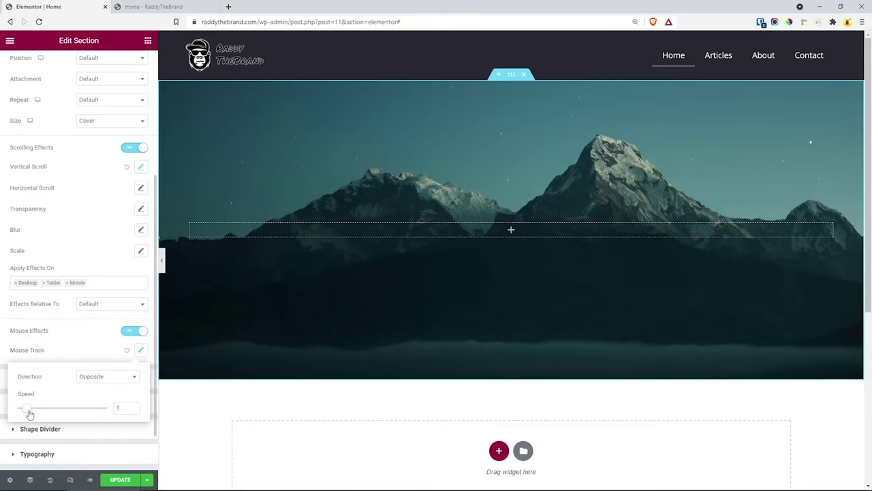
drag(27, 407, 37, 408)
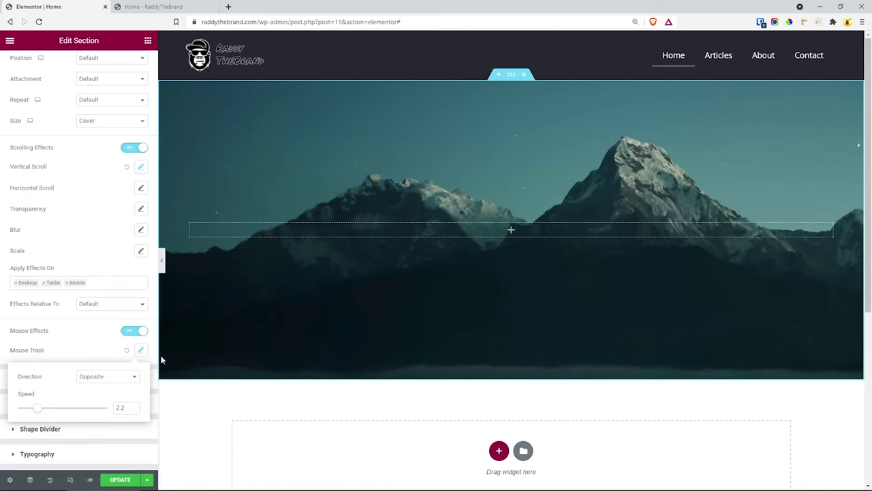
click(137, 331)
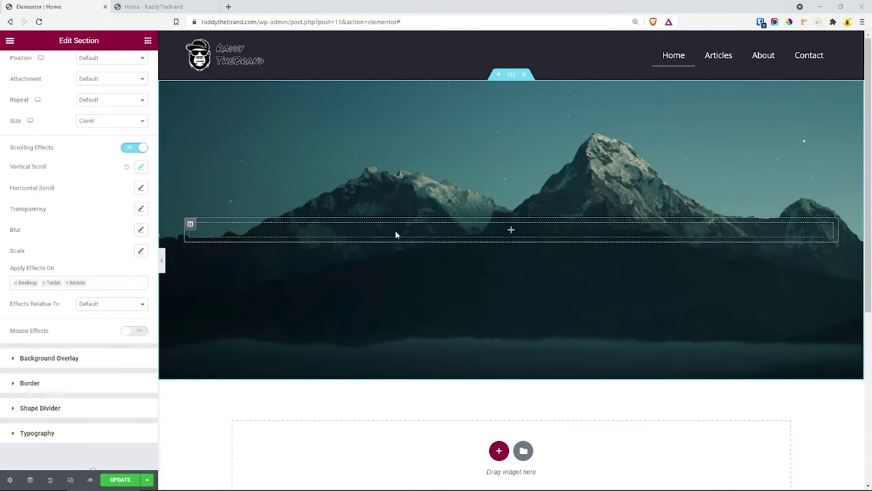
click(147, 41)
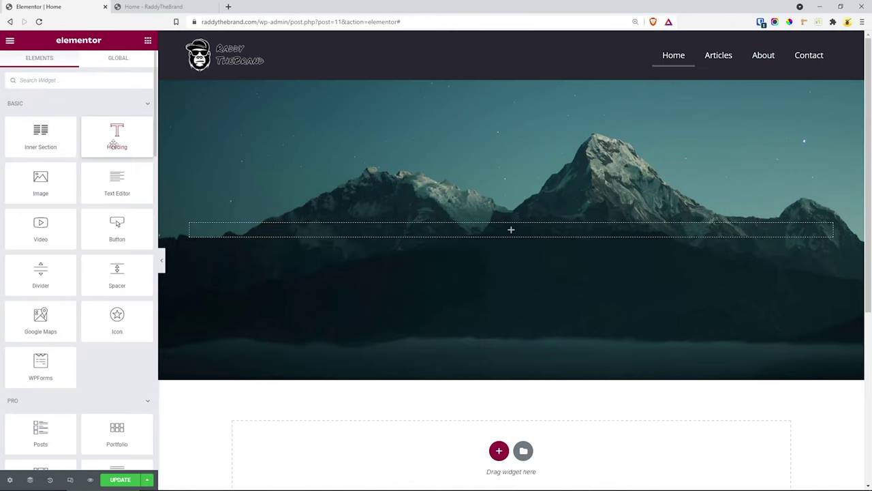
- Add a Heading widget to the hero as an H1 in the white Text Light colour
drag(116, 136, 235, 234)
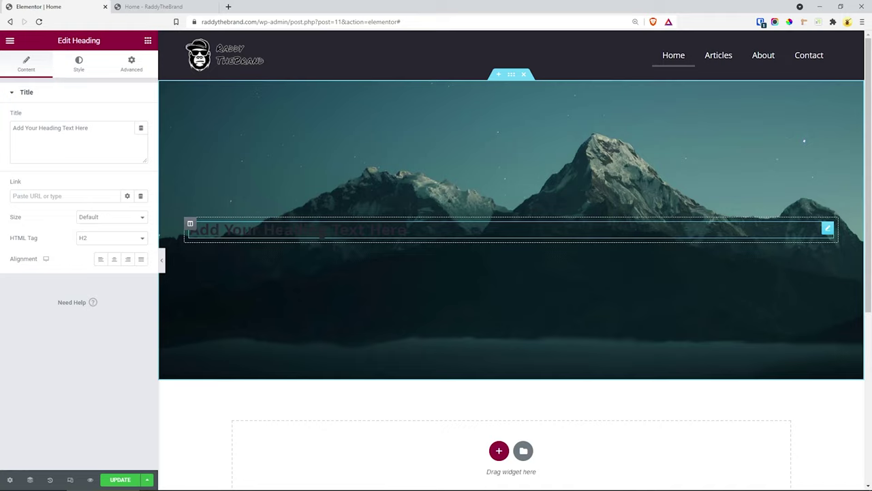
click(86, 239)
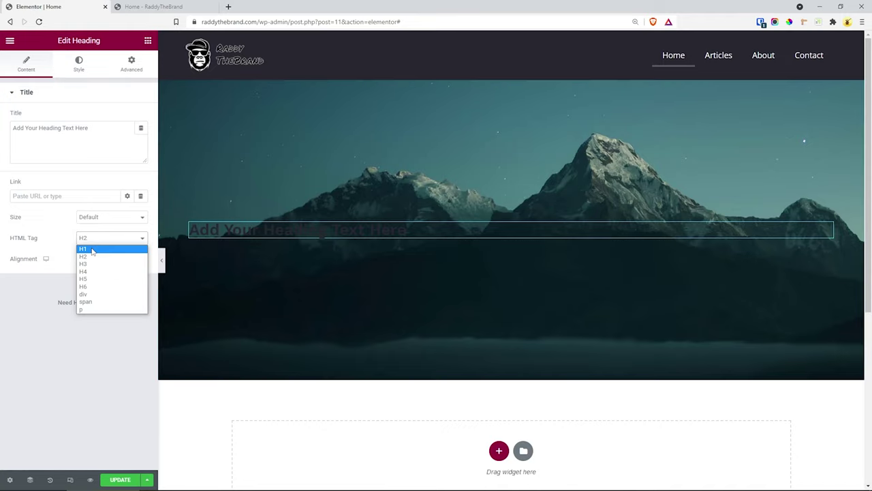
click(93, 250)
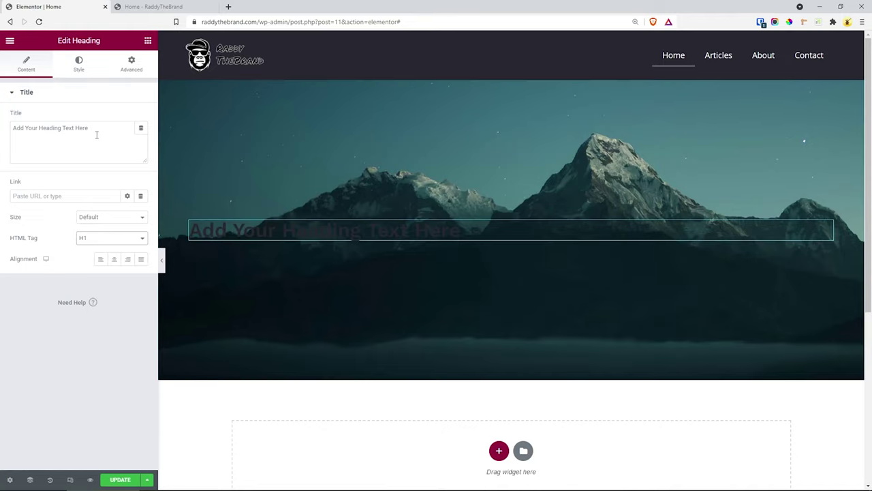
drag(96, 131, 2, 123)
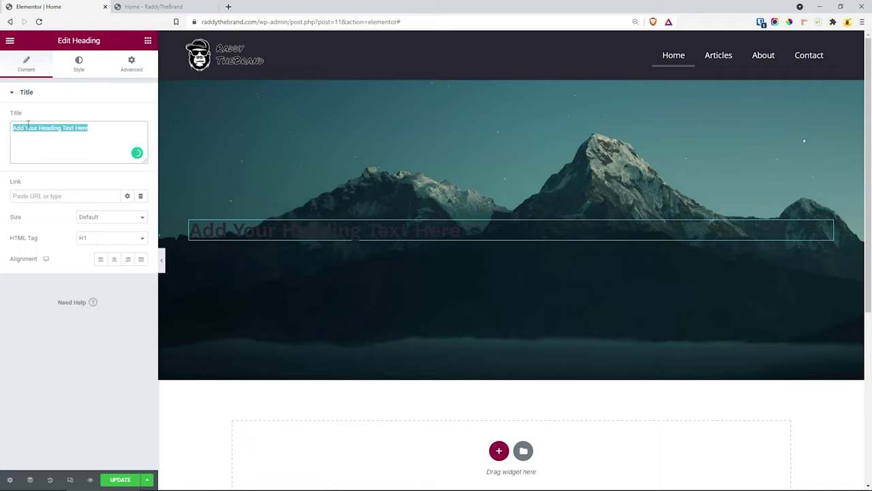
click(520, 239)
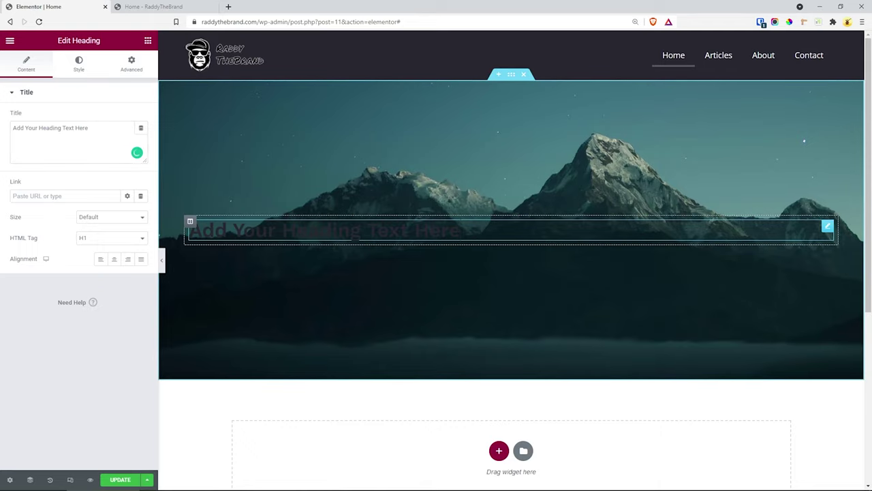
click(78, 63)
click(128, 116)
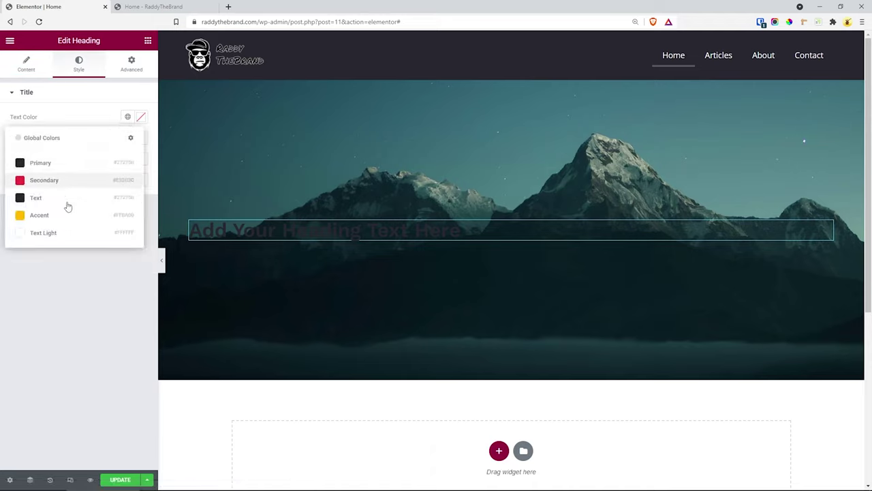
click(51, 234)
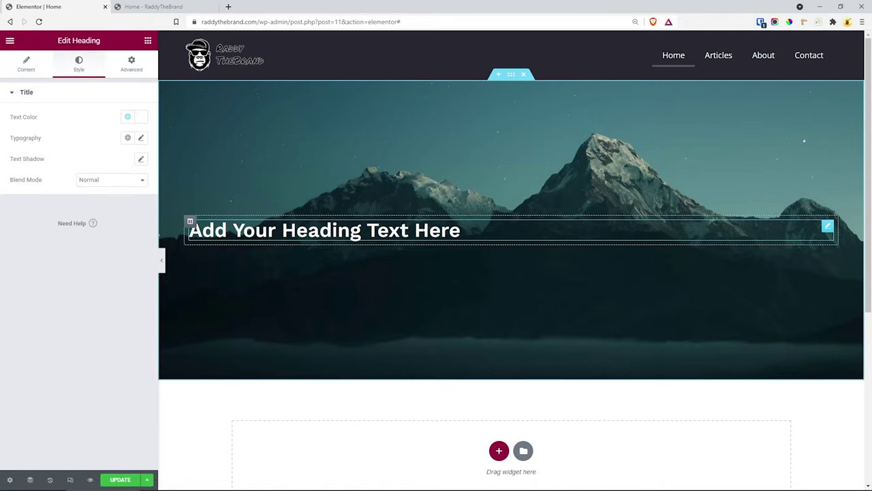
- Replace the placeholder with 'A creative web' / 'development agency' on two lines
drag(461, 230, 165, 217)
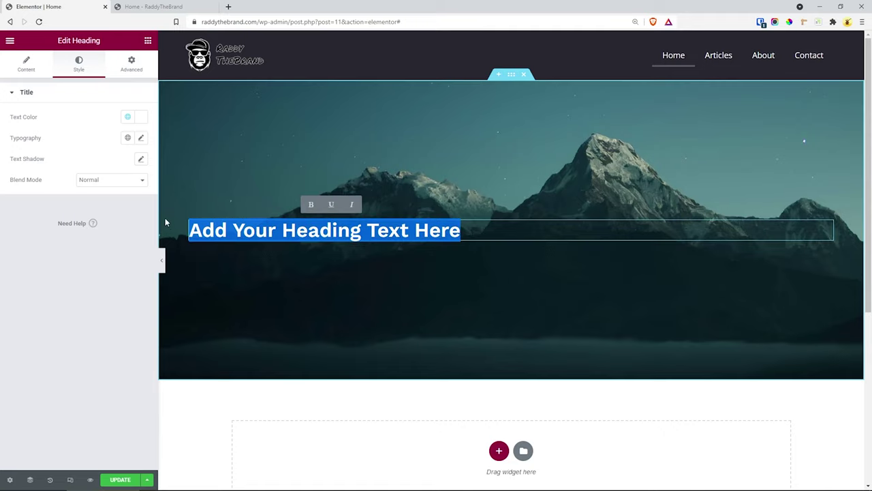
text(A c)
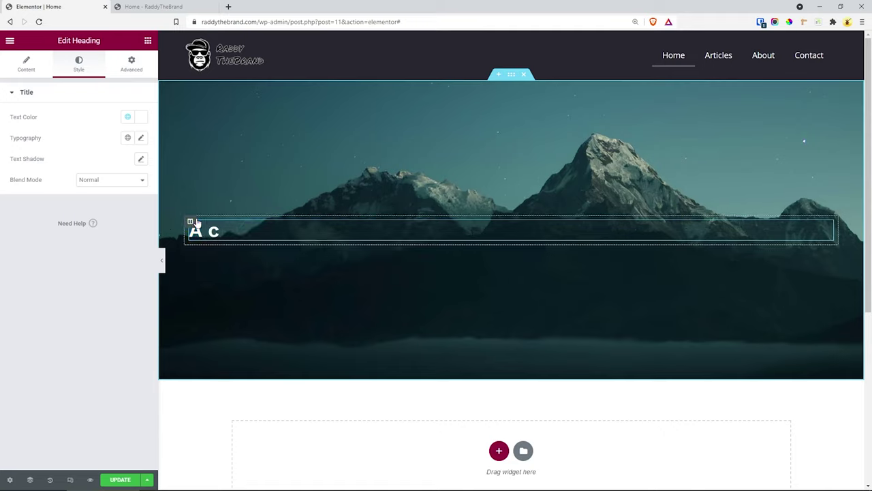
text(reative web)
key(Return)
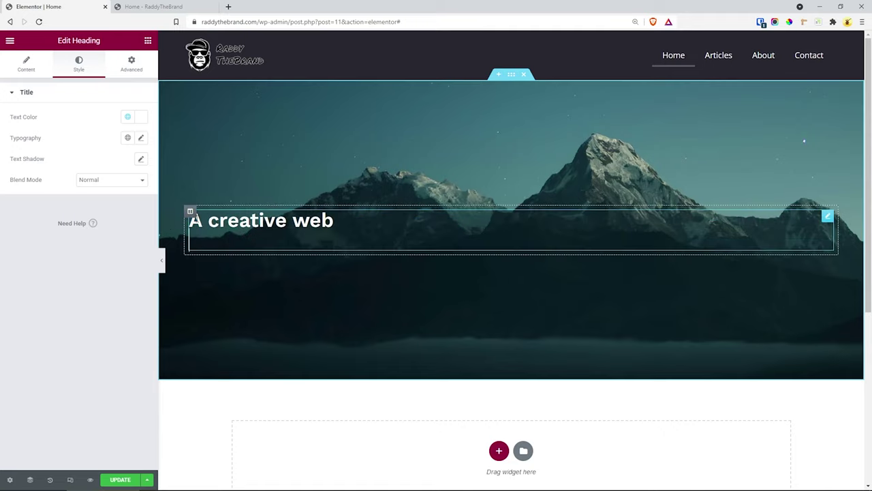
text(devel)
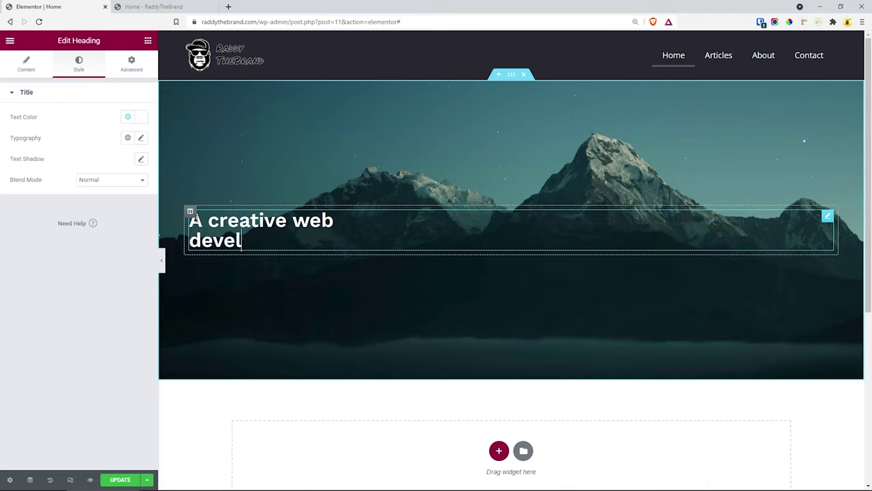
text(opment agency)
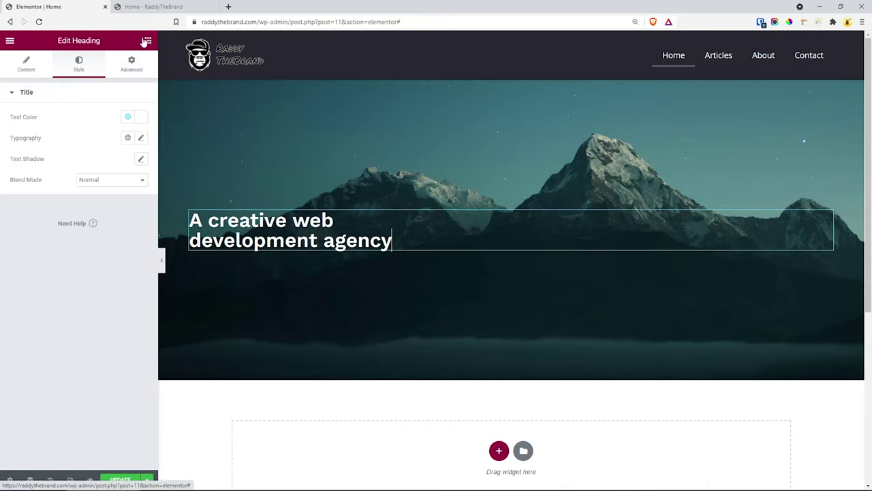
click(121, 64)
click(81, 64)
click(147, 40)
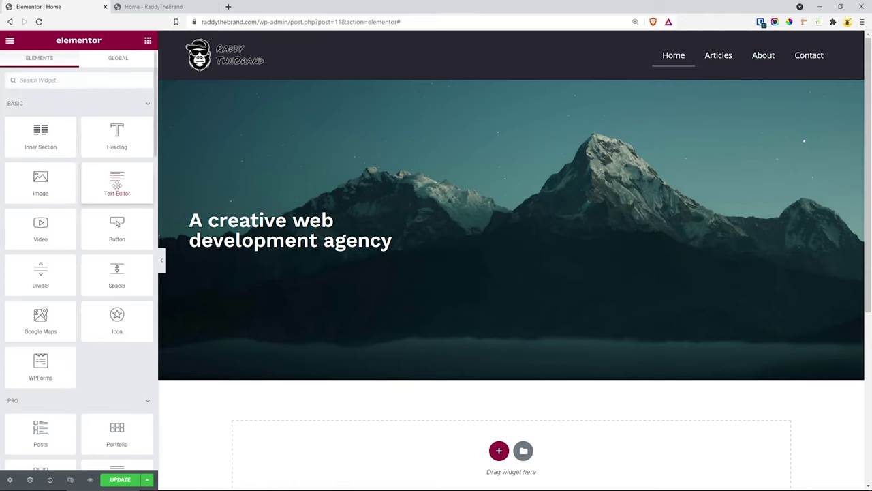
- Add a Text Editor widget below the heading with white Text Light text colour
drag(116, 180, 245, 250)
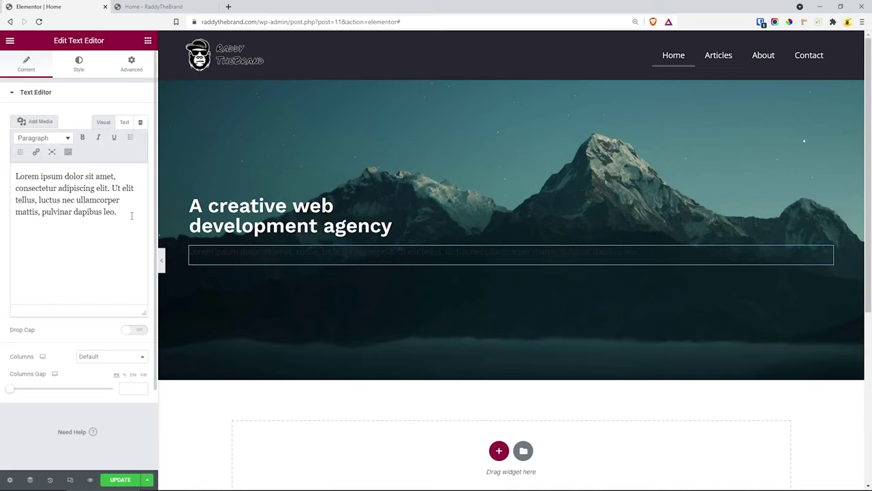
drag(131, 215, 1, 156)
click(79, 64)
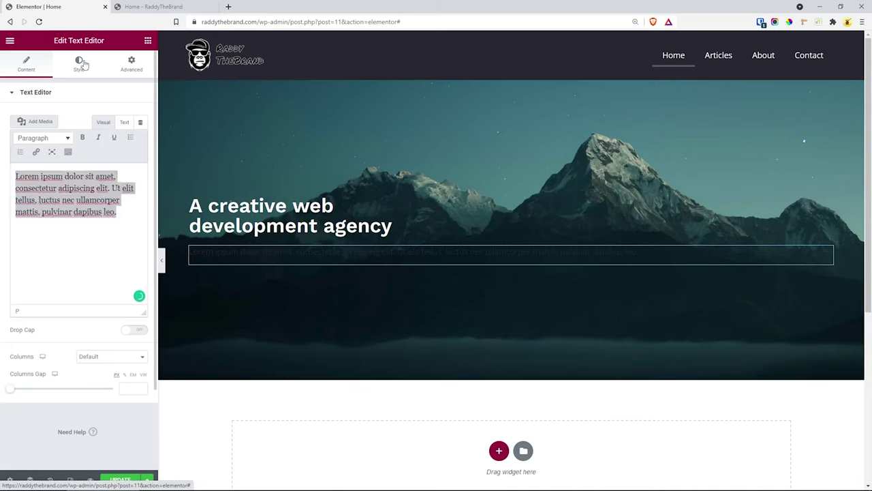
click(127, 137)
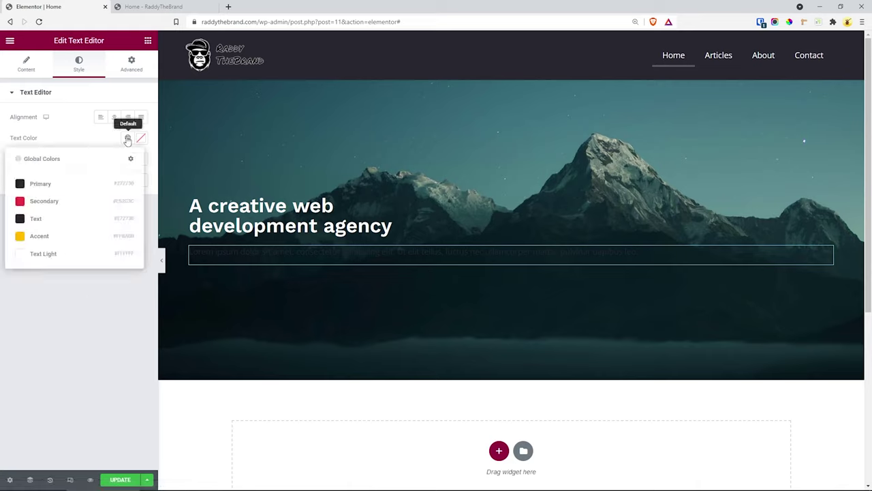
click(40, 255)
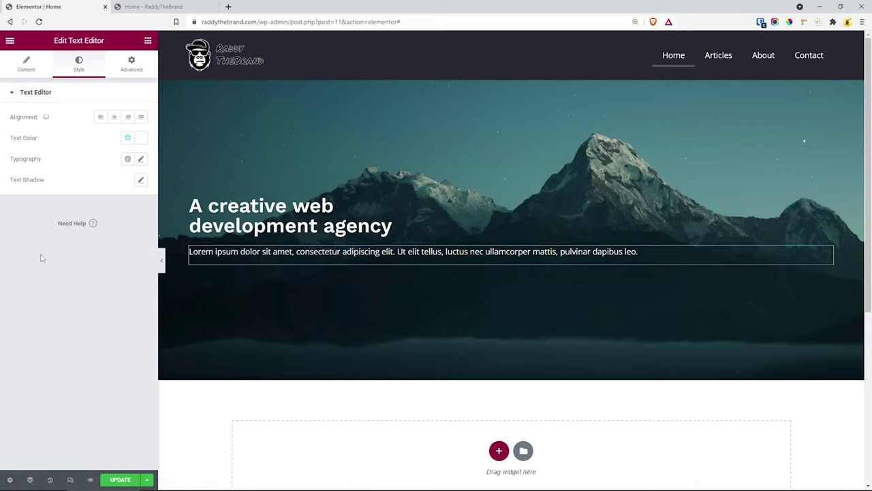
click(28, 66)
- Enter the subtext 'Award-winning digital agency. We specialize in design and development for web and mobile' as one paragraph
drag(638, 251, 189, 252)
text(Aw)
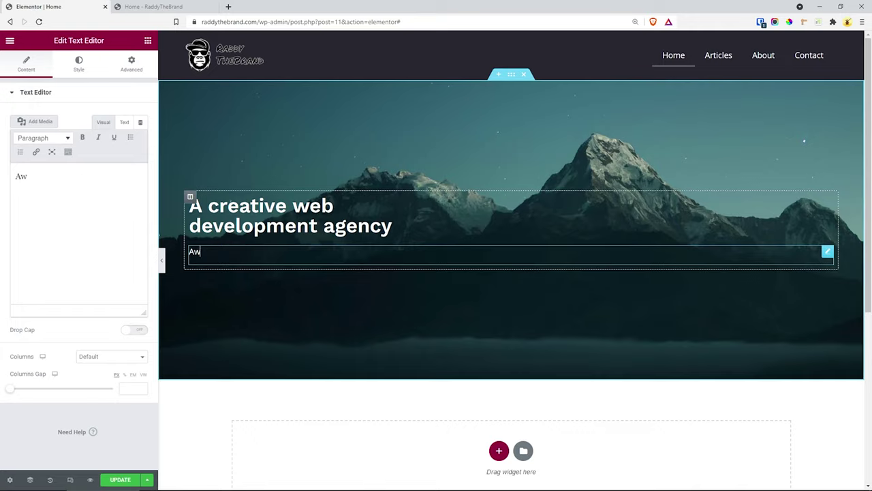
key(BackSpace)
text(wardo)
text(winning d)
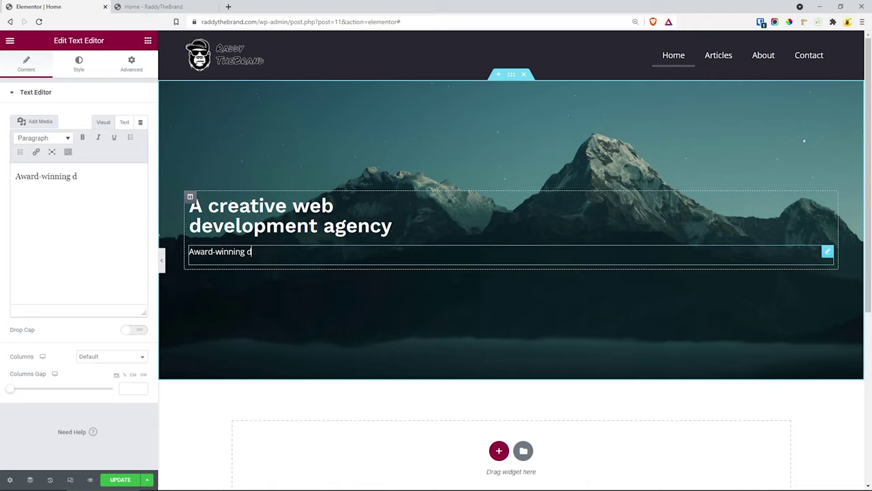
text(igital agency. We specialize in design )
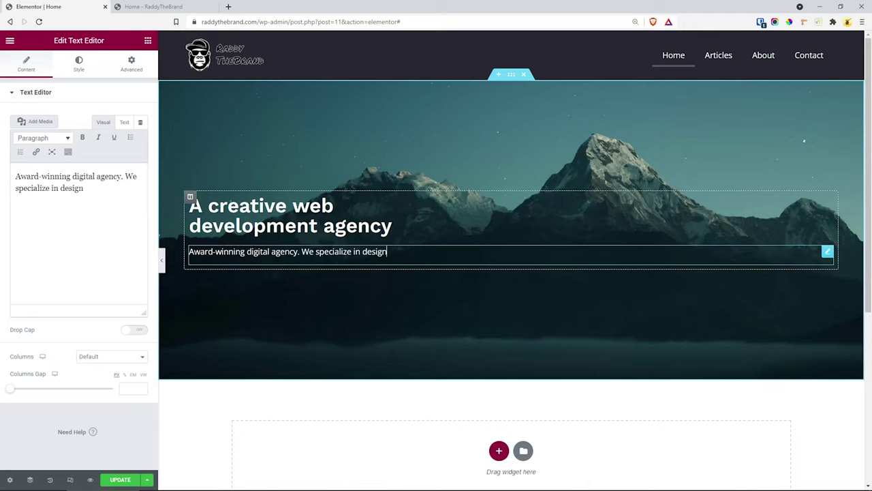
text(and development for web and mobile)
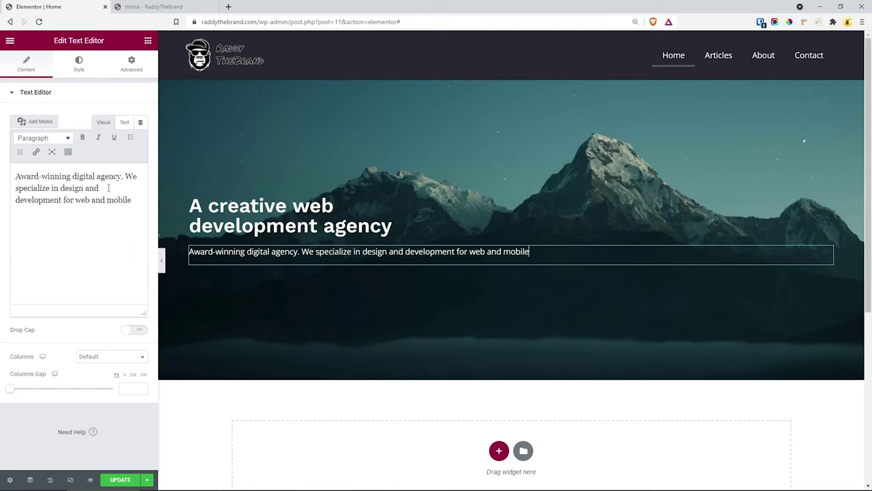
click(388, 252)
key(Return)
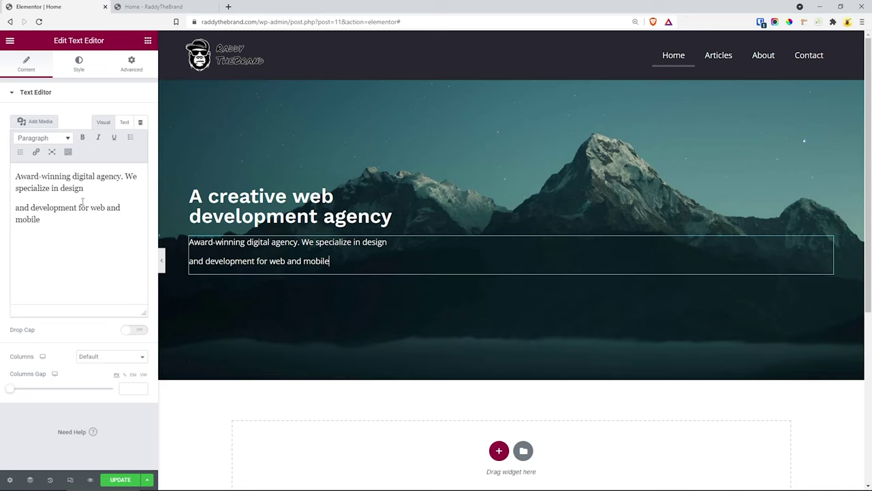
click(15, 208)
key(BackSpace)
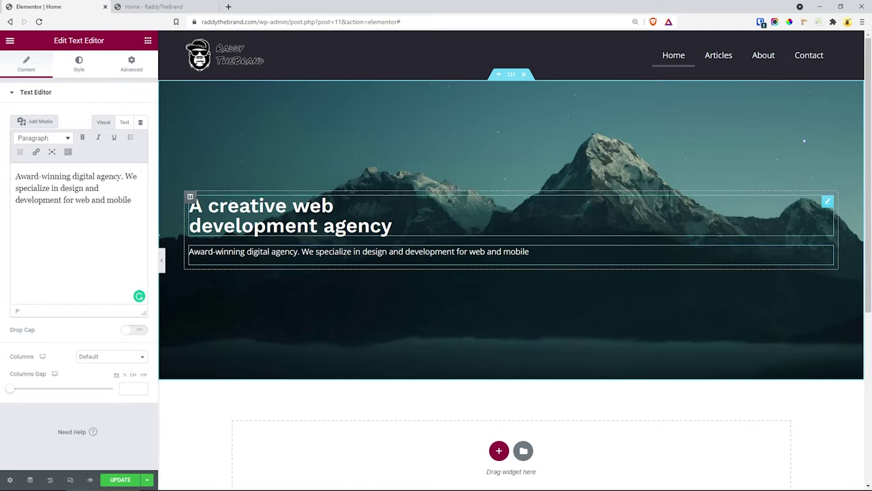
- Give the subtext a Custom width of 460 px under Advanced > Positioning
click(80, 63)
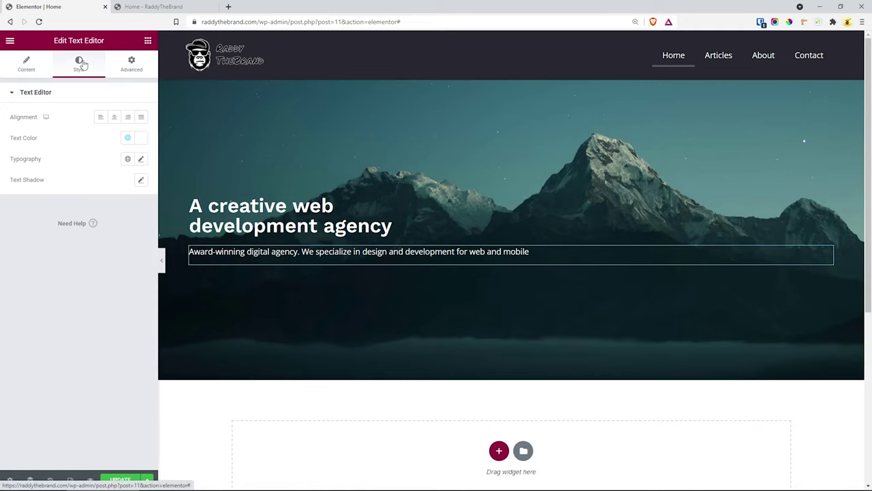
click(131, 63)
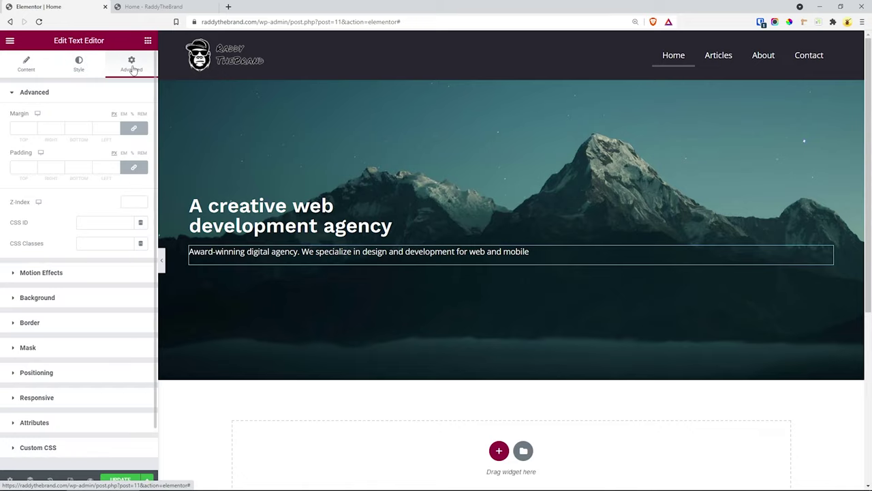
click(6, 97)
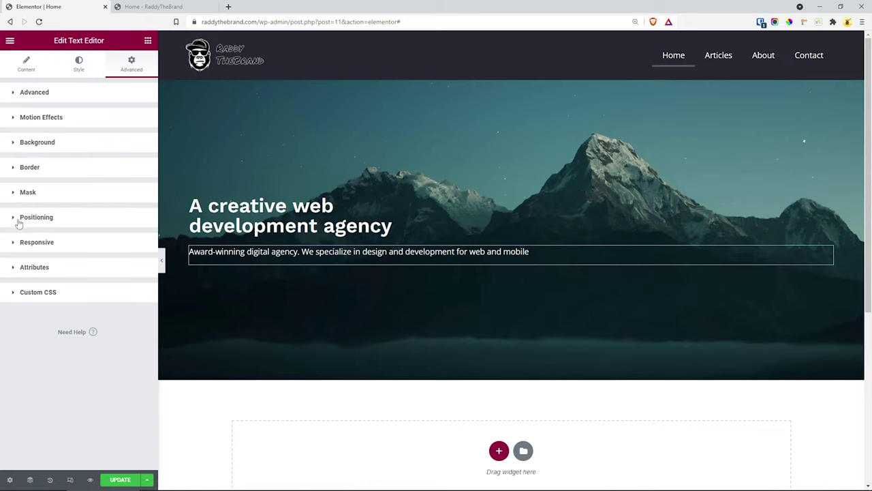
click(16, 219)
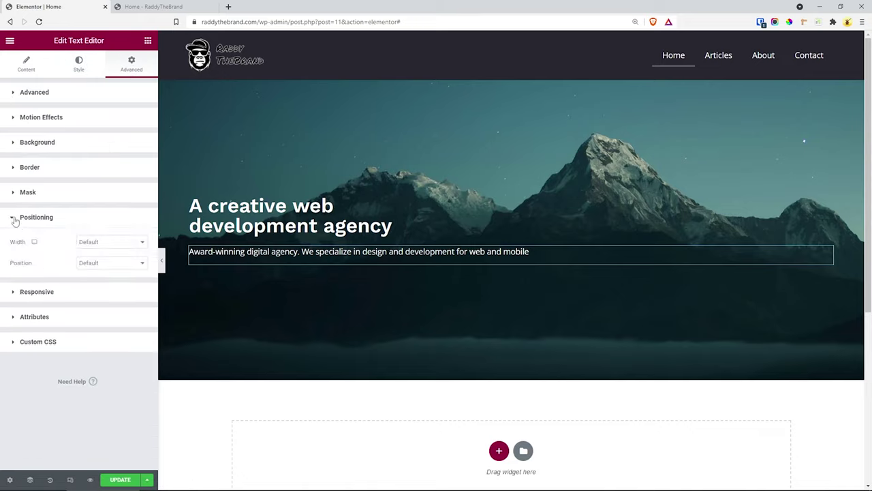
click(117, 244)
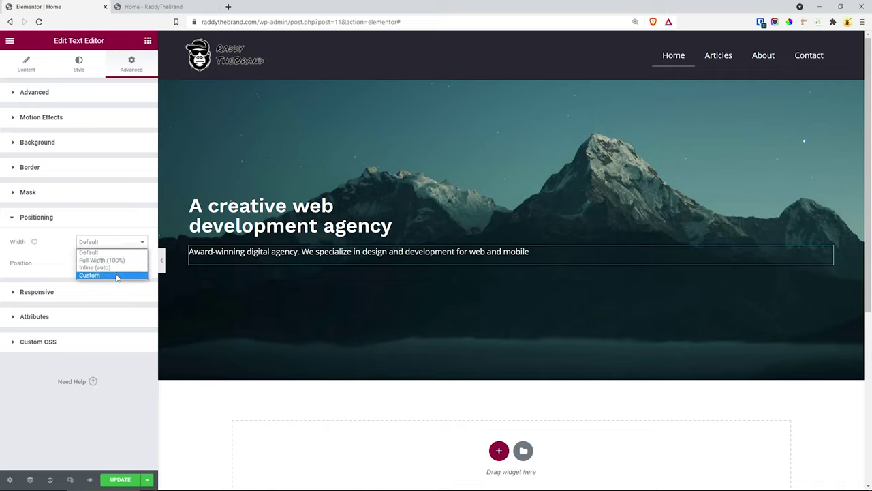
click(116, 275)
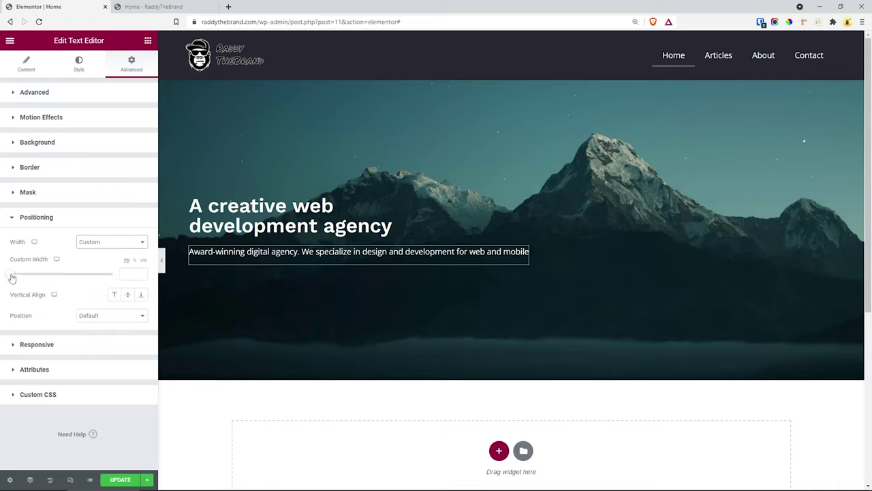
drag(12, 279, 58, 268)
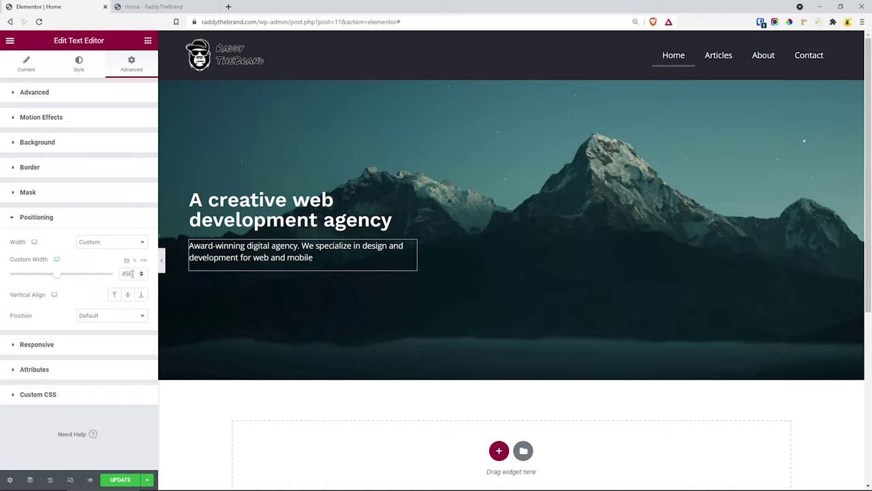
text(460)
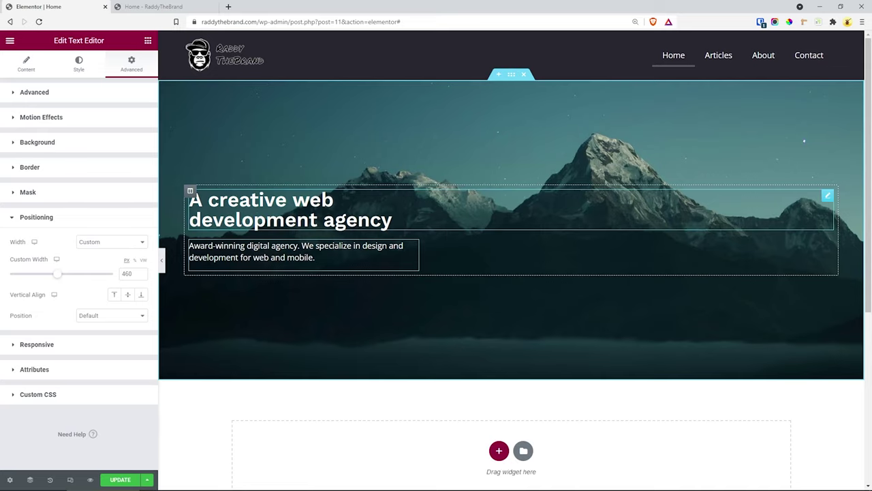
click(148, 40)
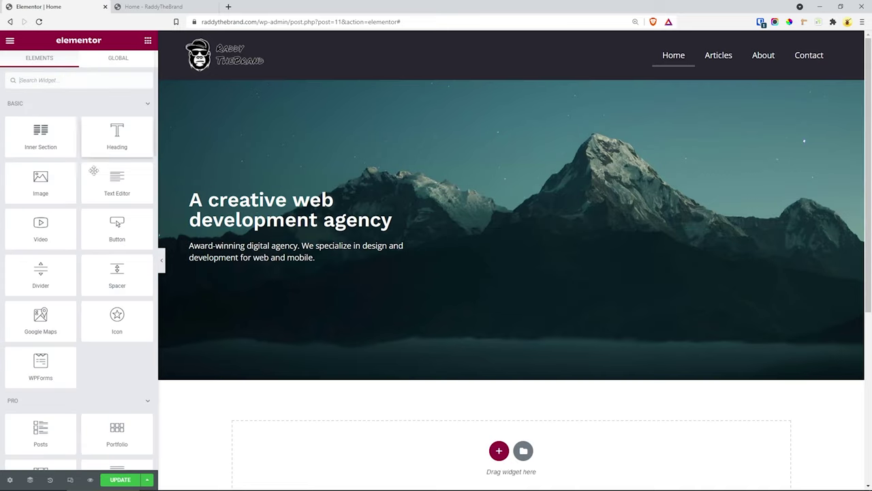
- Drop a Button widget below the subtext and change its label from 'Click here' to 'Call Now'
drag(114, 224, 250, 256)
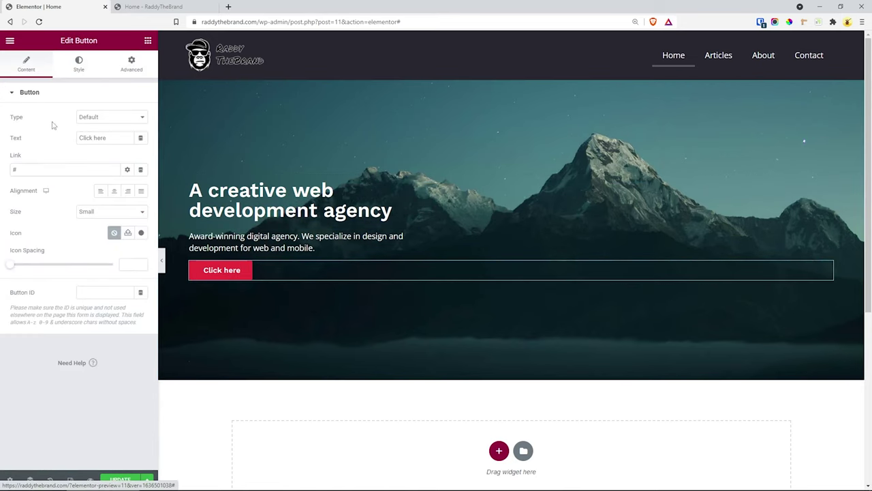
triple_click(101, 136)
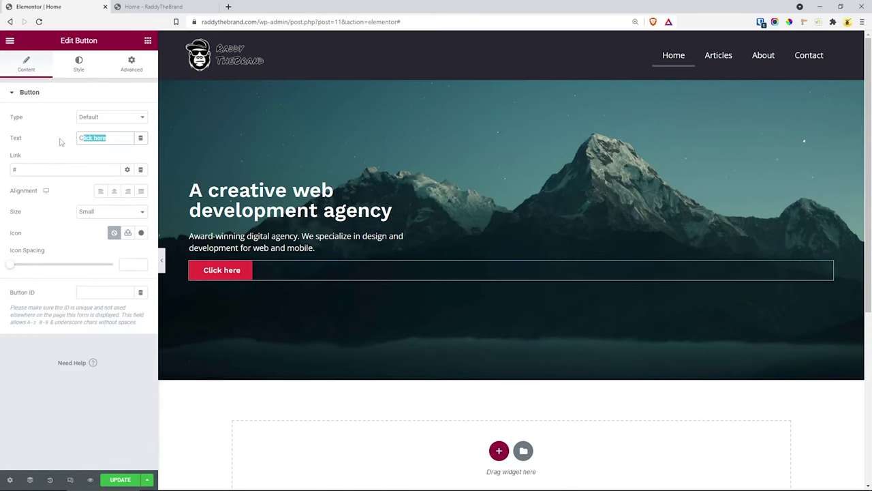
text(Call now)
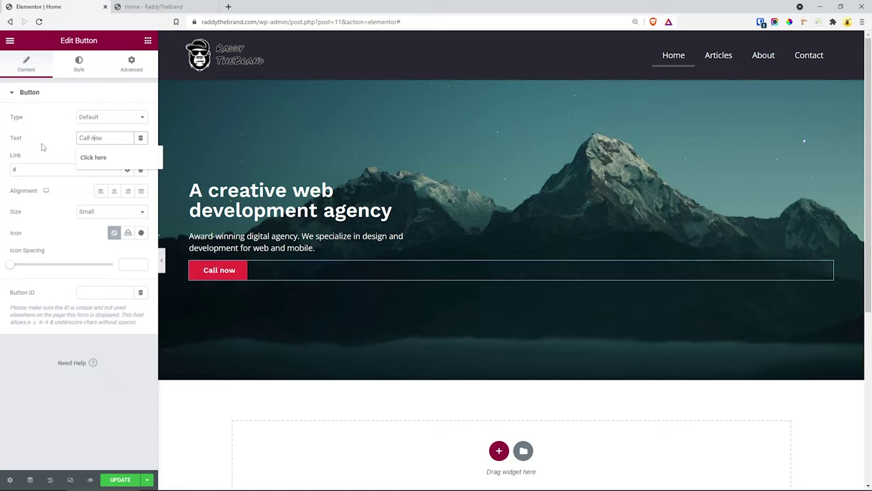
key(BackSpace)
text(N)
key(Tab)
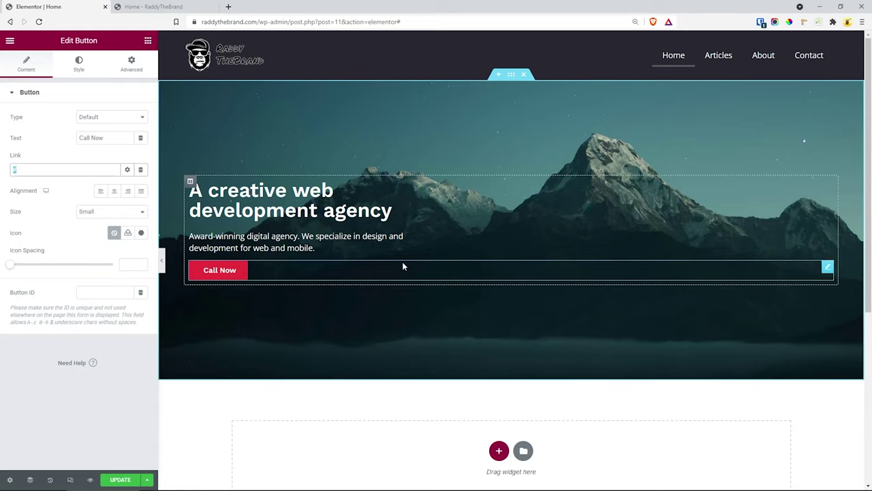
- In mobile view, set the hero section's minimum height to 411 px, then return to tablet view
click(72, 480)
click(471, 40)
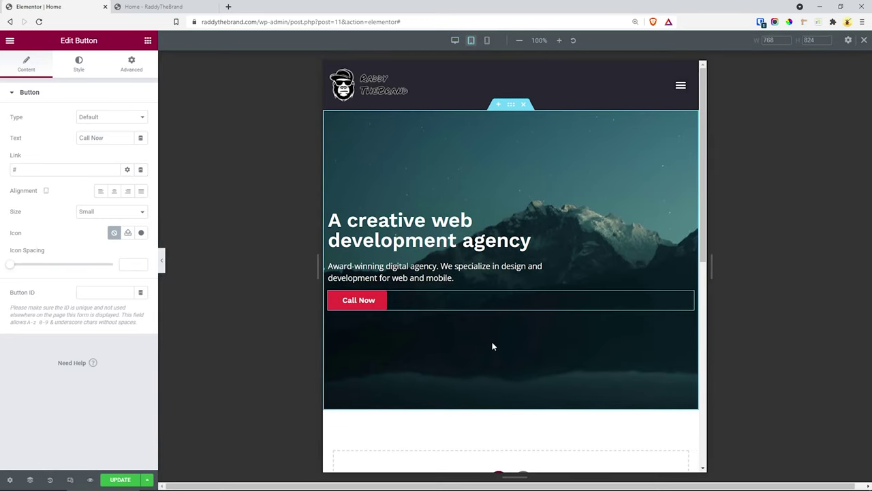
click(486, 40)
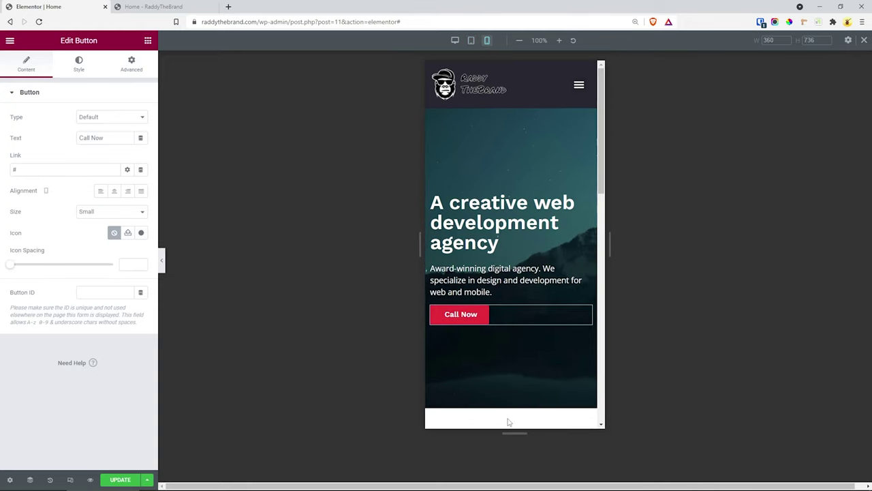
click(507, 223)
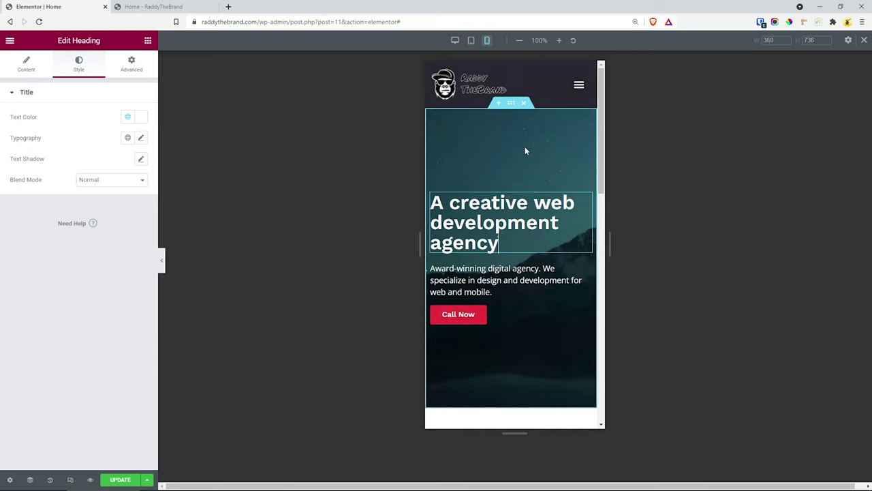
click(511, 103)
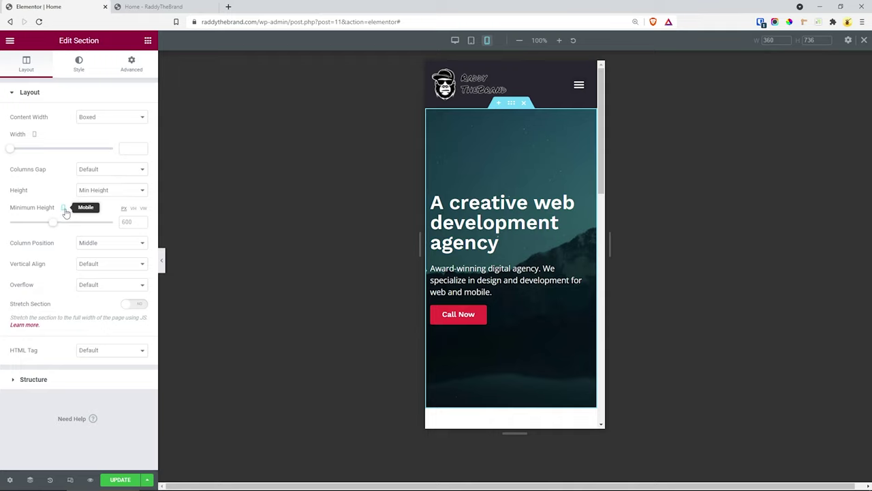
drag(55, 226, 38, 224)
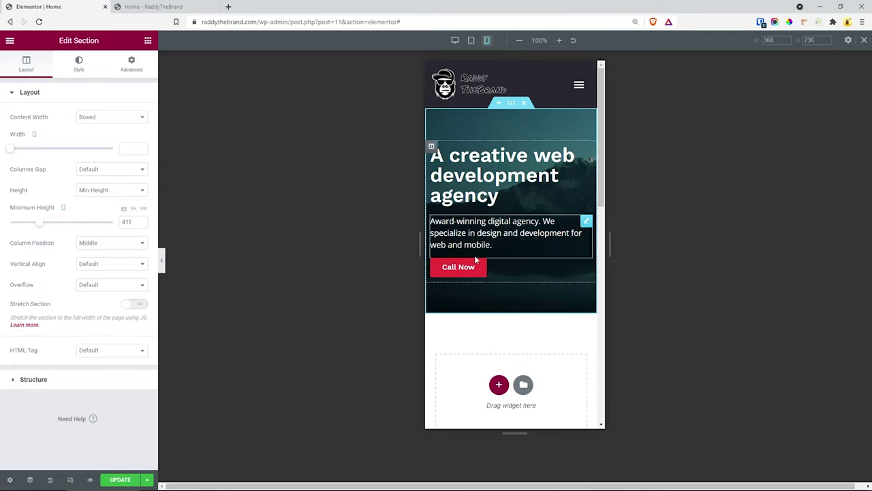
click(471, 40)
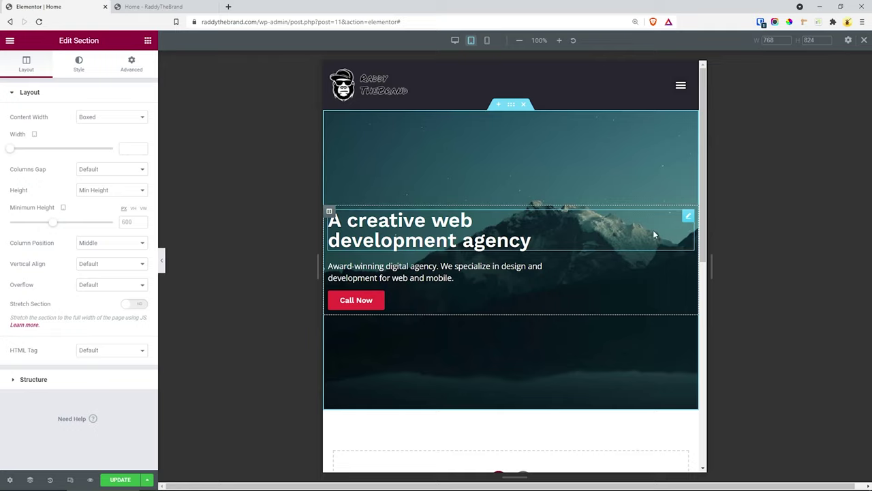
- Set the hero heading's Alignment to Center for the Tablet layout
click(687, 215)
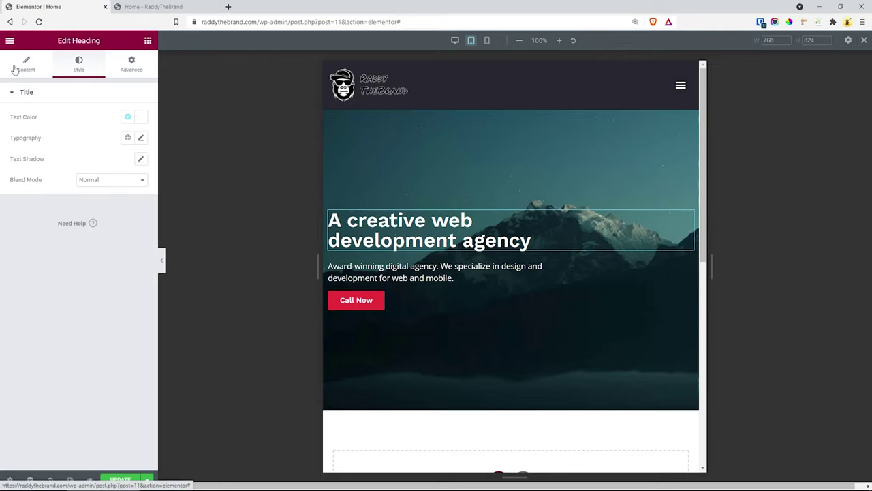
click(14, 70)
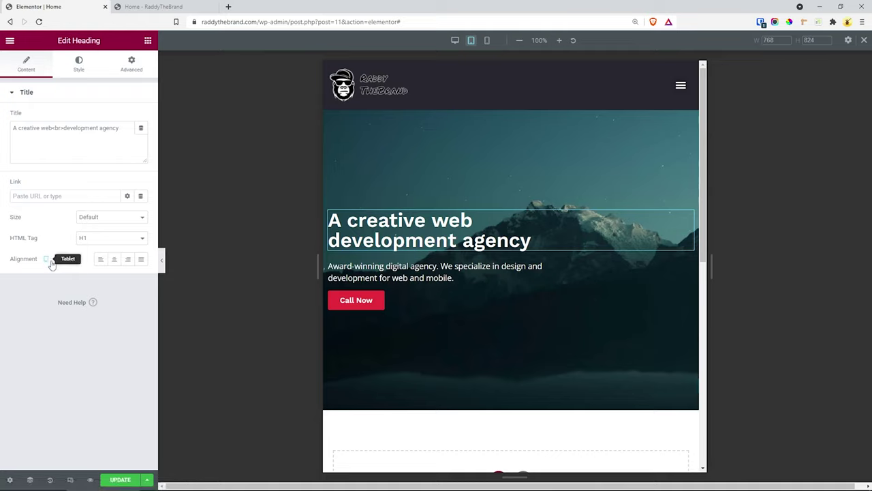
click(116, 262)
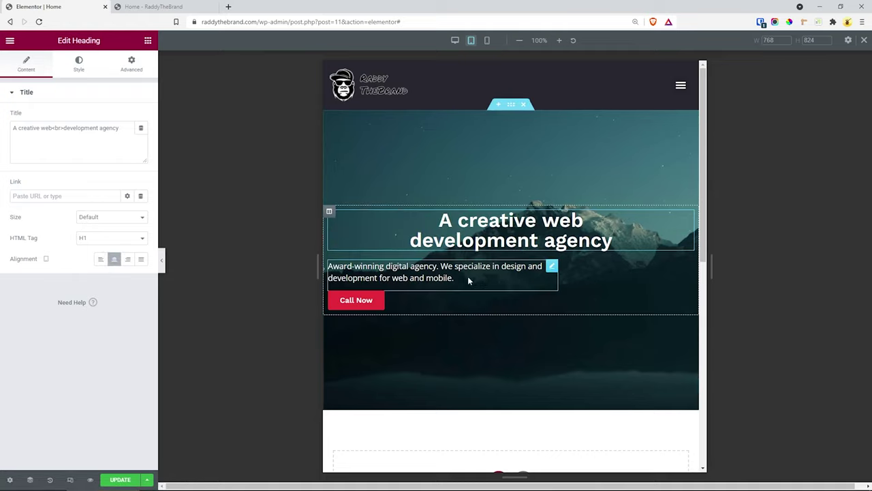
click(552, 267)
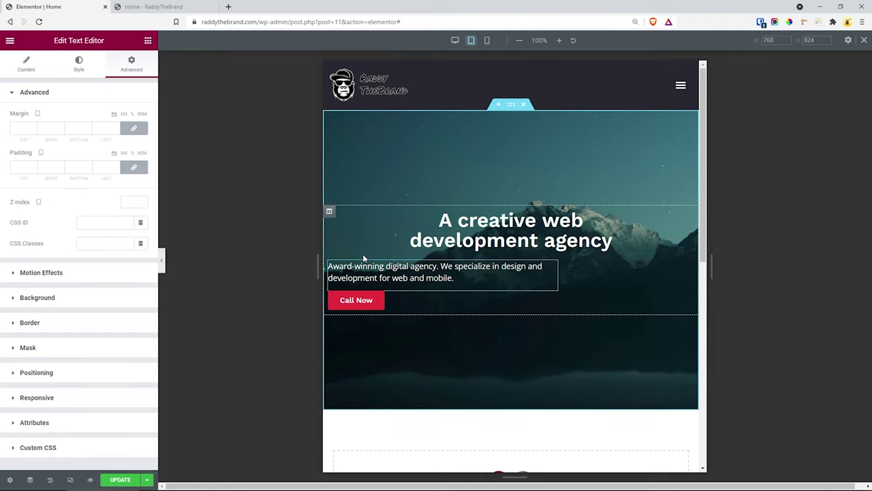
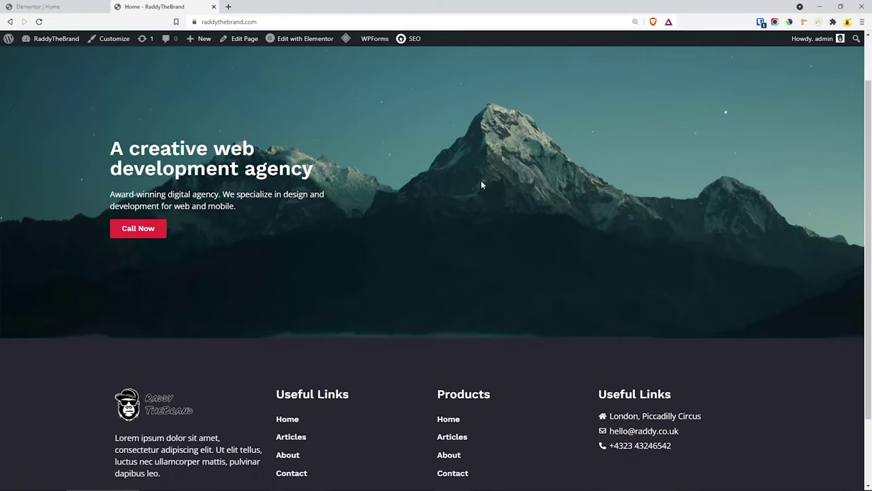
scroll(481, 183, up, 2)
scroll(441, 209, down, 3)
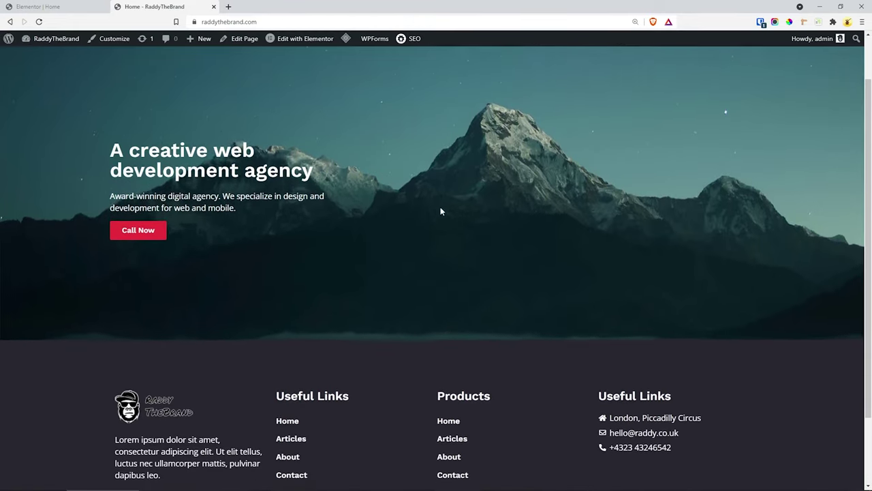
scroll(460, 221, up, 3)
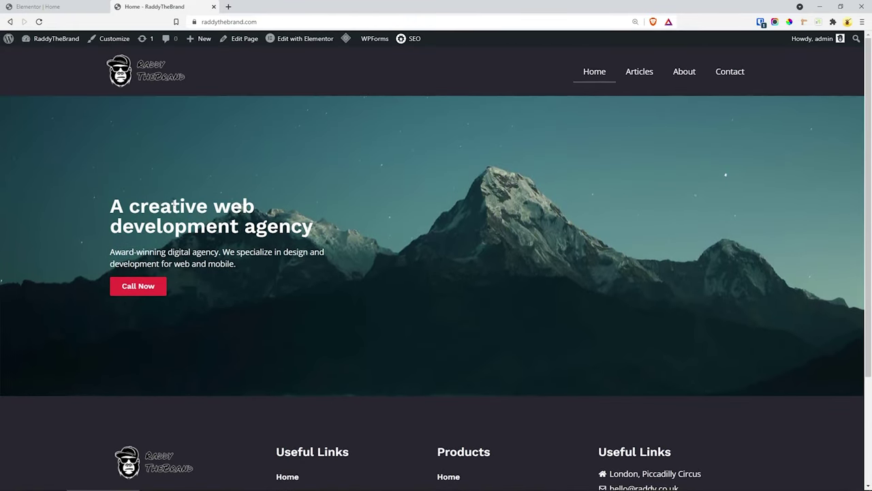
drag(130, 205, 254, 206)
click(204, 225)
- Open the hero section's bottom shape divider settings under Style
click(95, 7)
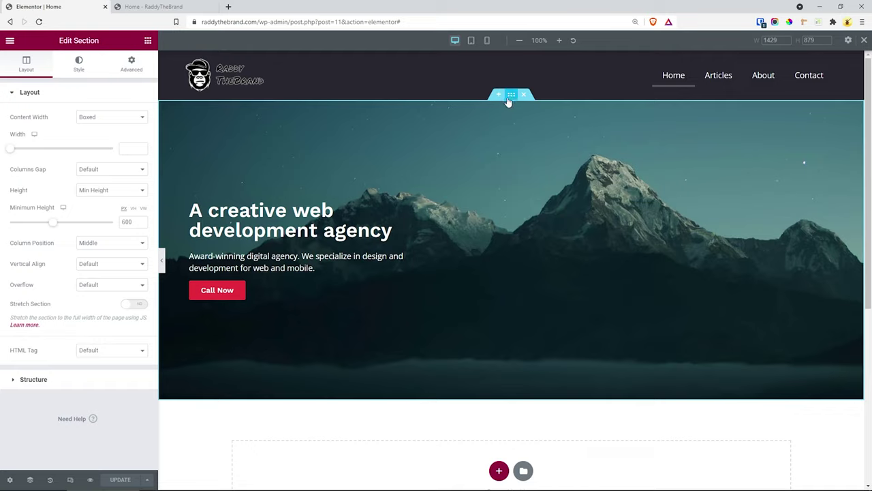
click(134, 68)
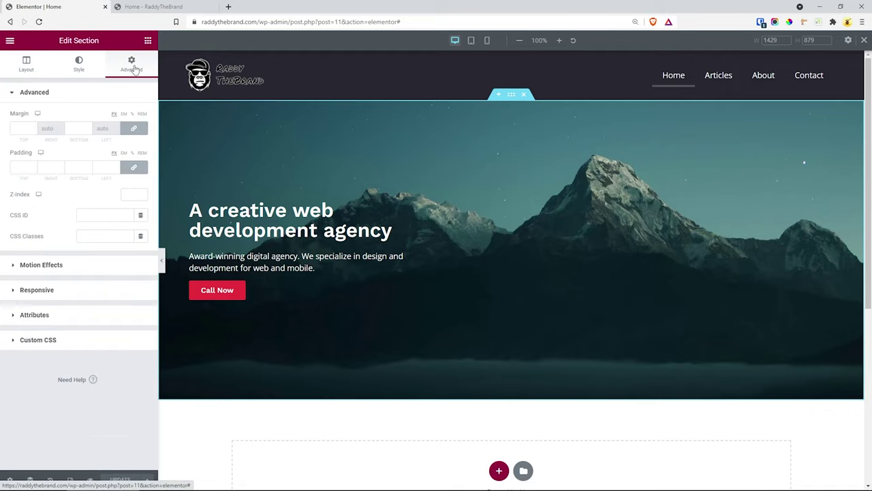
click(85, 70)
scroll(73, 228, down, 3)
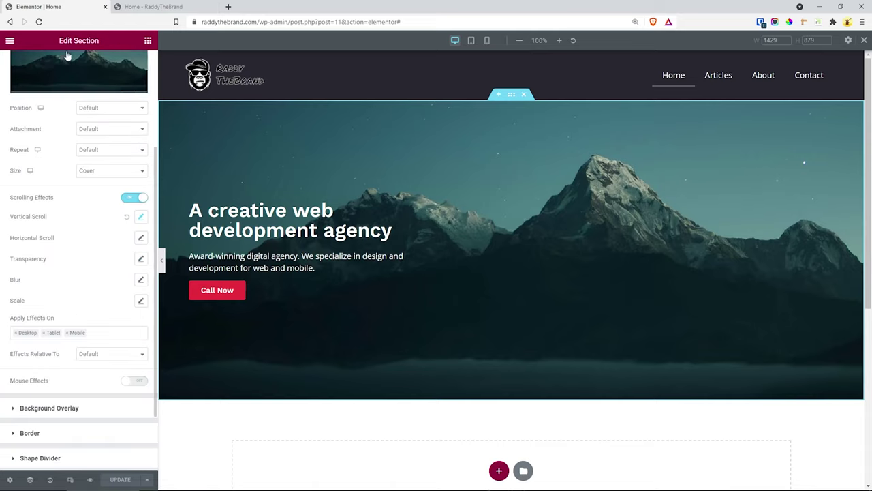
scroll(73, 230, down, 2)
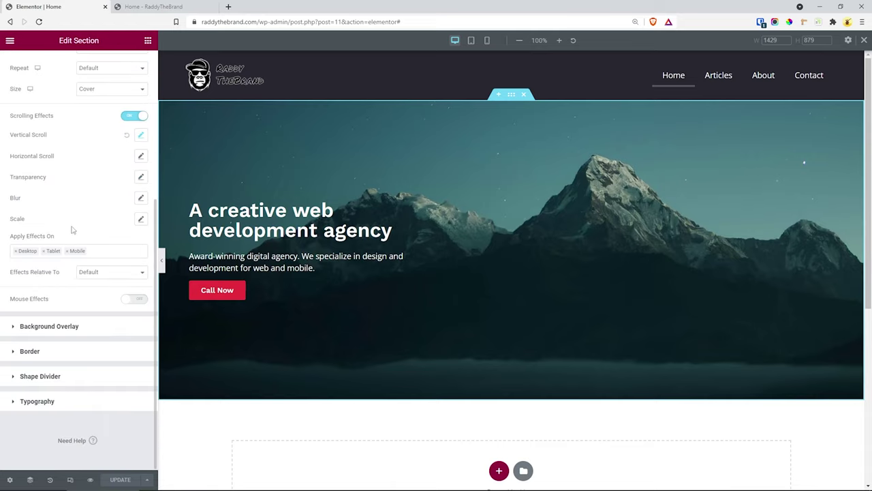
click(15, 380)
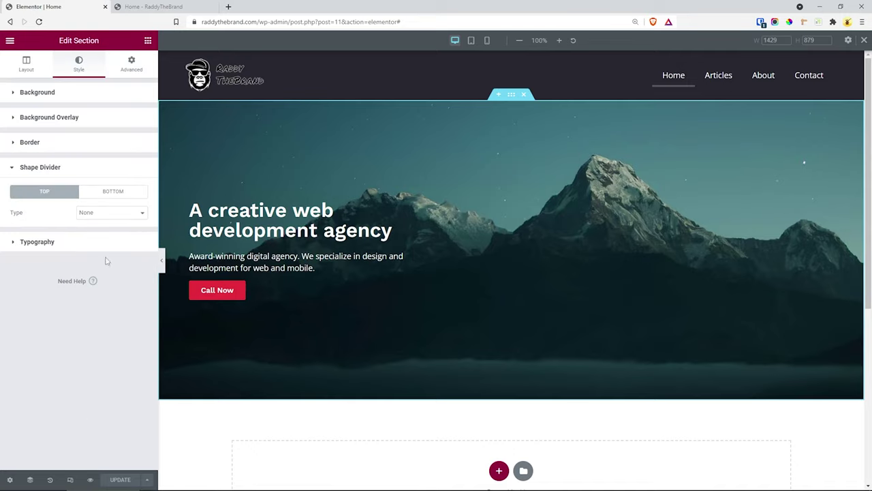
click(116, 192)
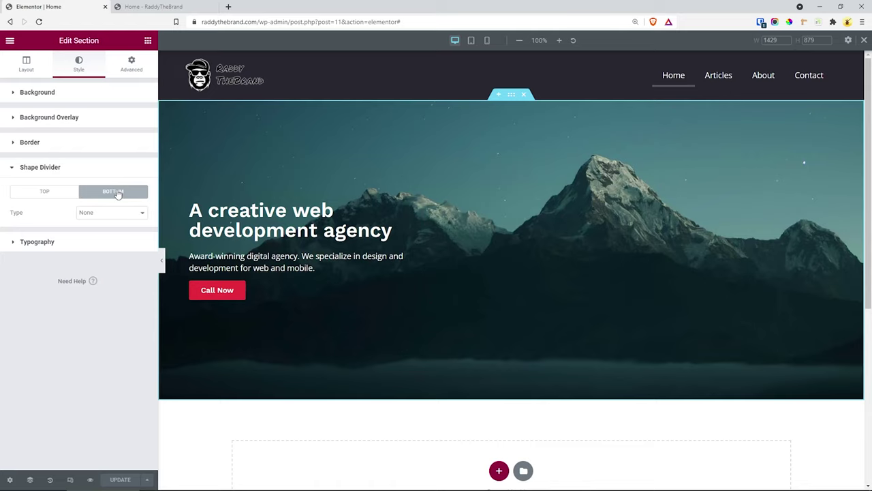
- Try the bottom divider shapes and settle on Waves Brush
click(100, 213)
click(99, 238)
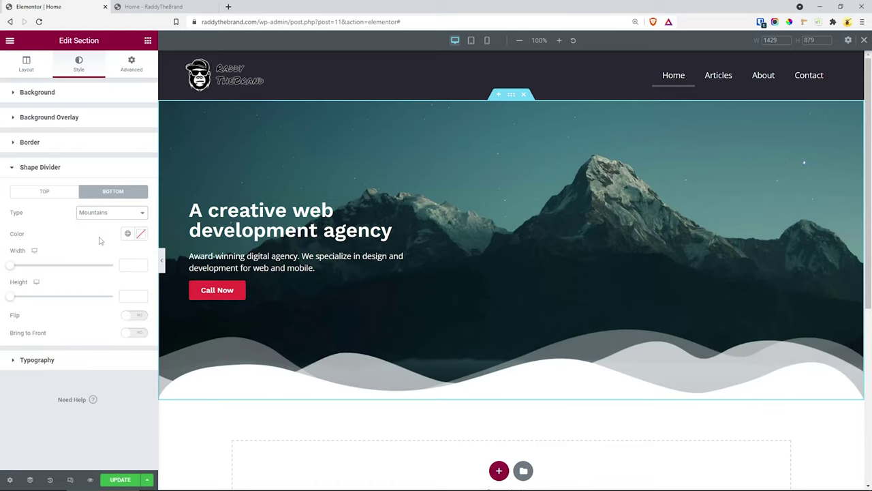
key(Down)
key(Down)
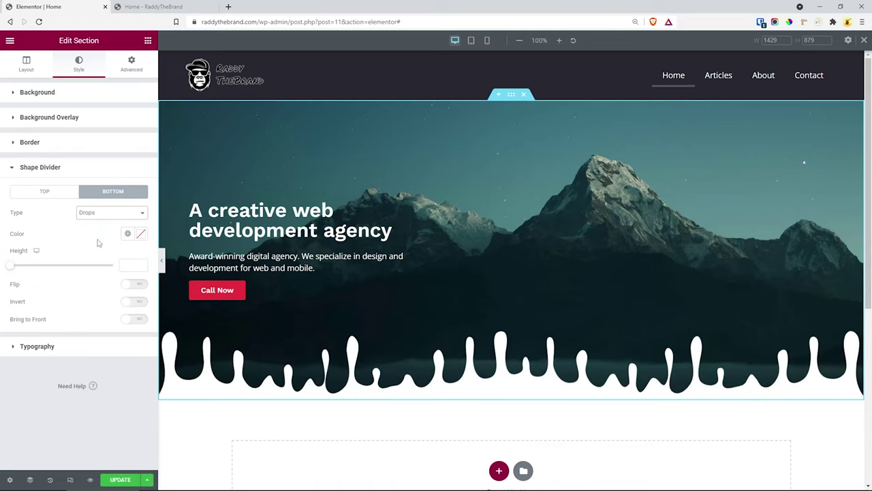
key(Up)
key(Down)
key(Down)
key(Down)
key(Down)
key(Down)
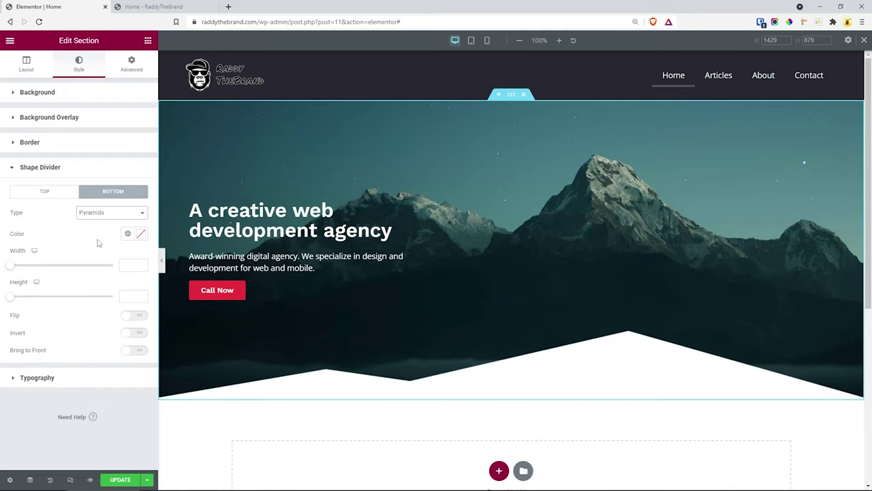
key(Down)
key(Down)
key(Down)
key(Down)
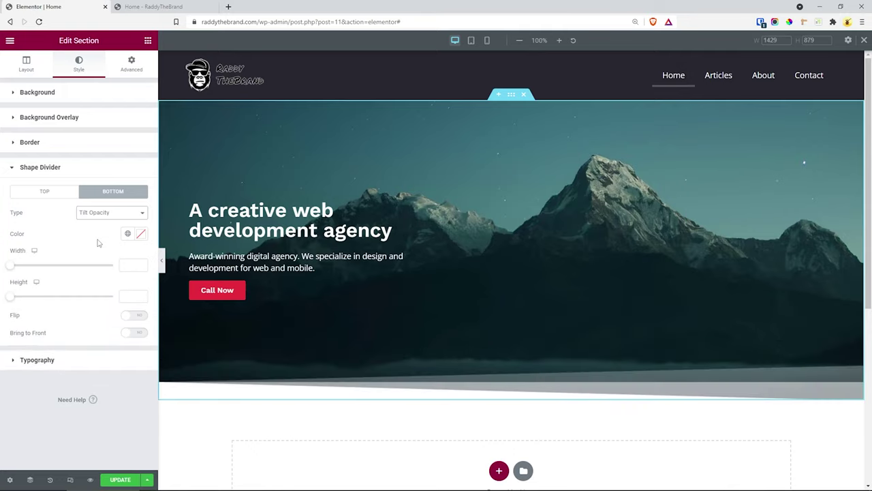
key(Down)
key(Down)
key(Down)
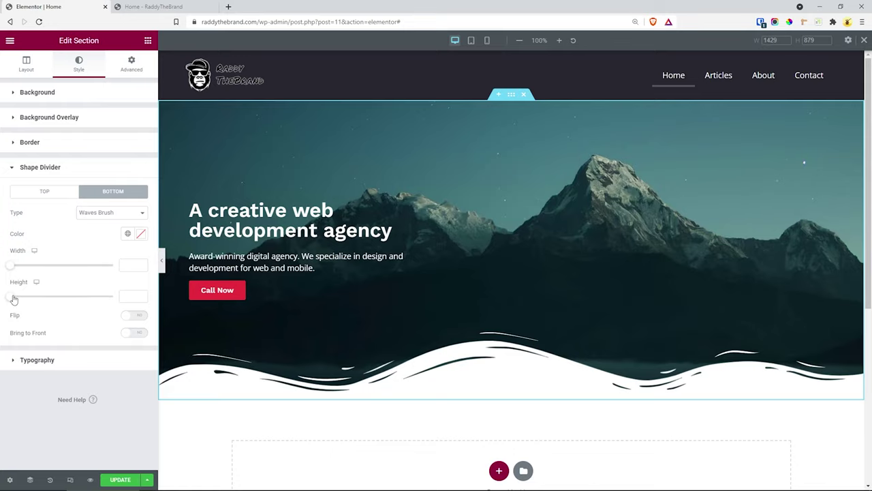
- Set the Waves Brush divider height to 80 and update the page
drag(14, 298, 32, 304)
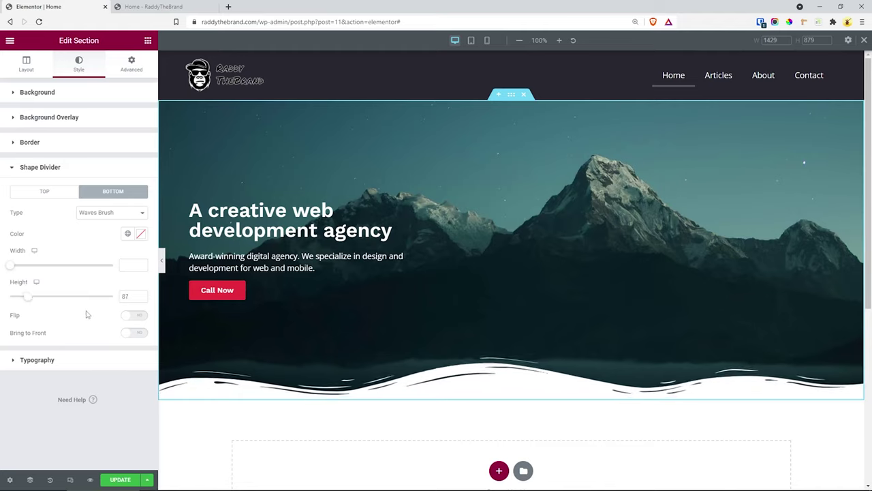
double_click(125, 296)
text(80)
click(75, 289)
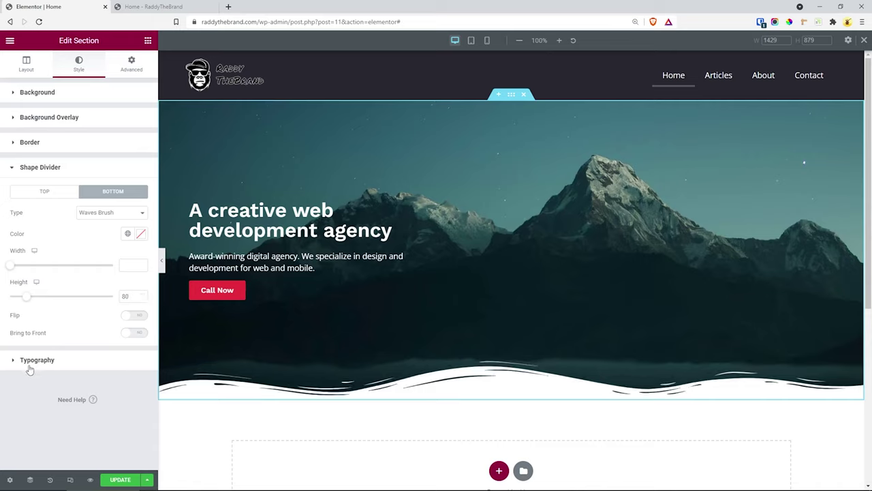
click(120, 480)
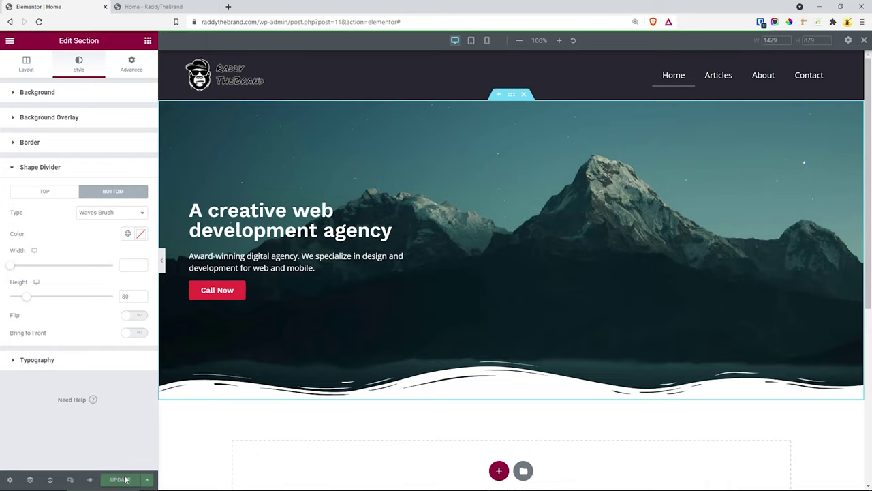
click(179, 6)
- Reload the live homepage and scroll to check the new wave divider under the hero
click(39, 21)
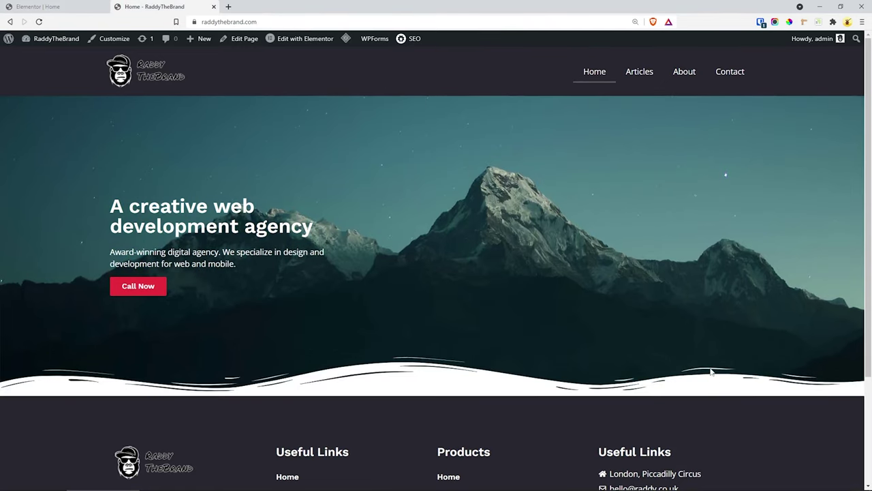
scroll(423, 320, down, 2)
scroll(456, 310, up, 2)
- Add a new two-column section below the hero
click(41, 6)
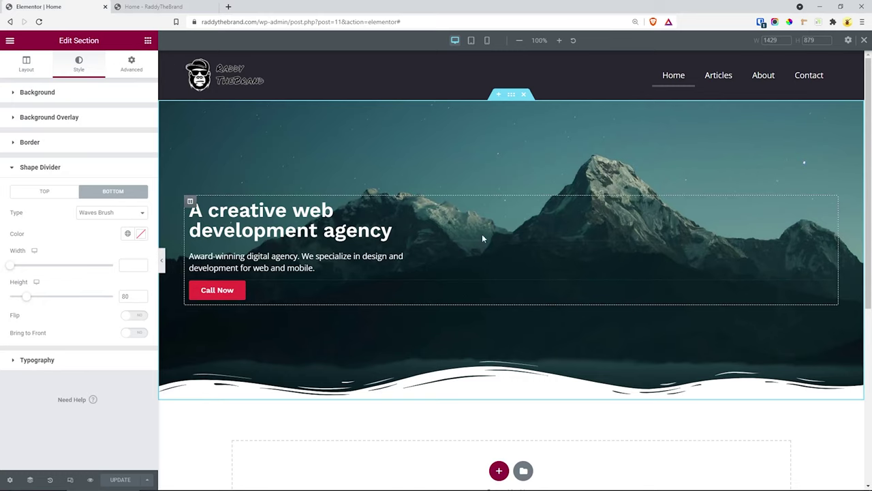
scroll(470, 205, down, 1)
scroll(460, 191, down, 3)
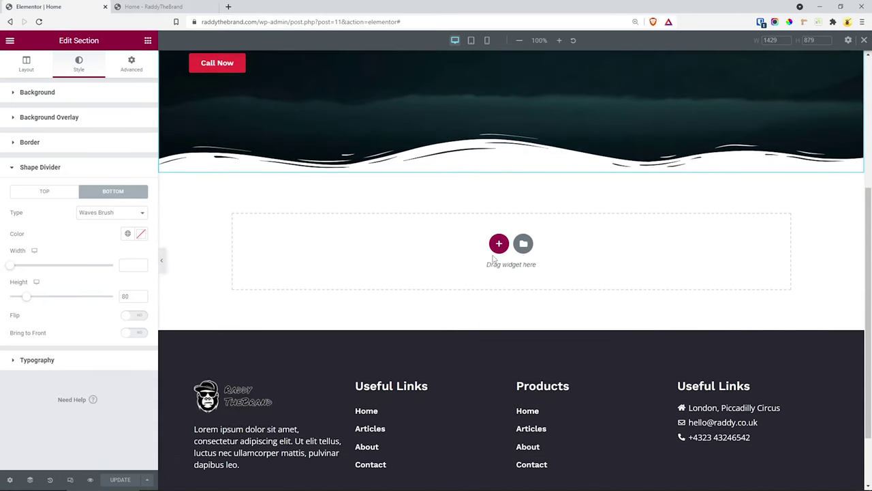
click(499, 244)
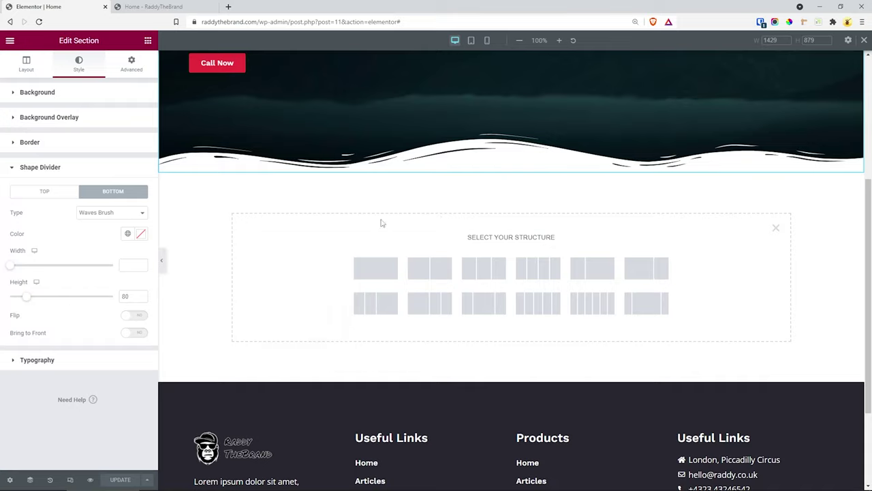
click(430, 271)
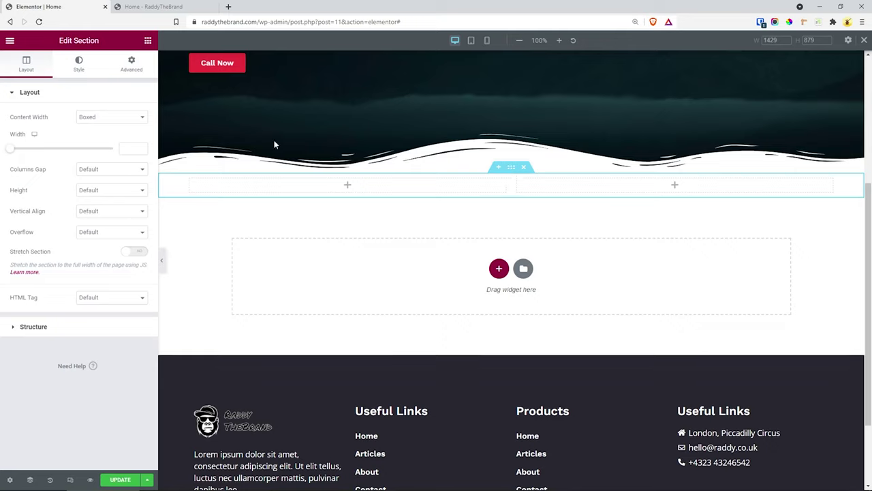
- Unlink the section's padding and set Top 40 and Bottom 40
click(131, 64)
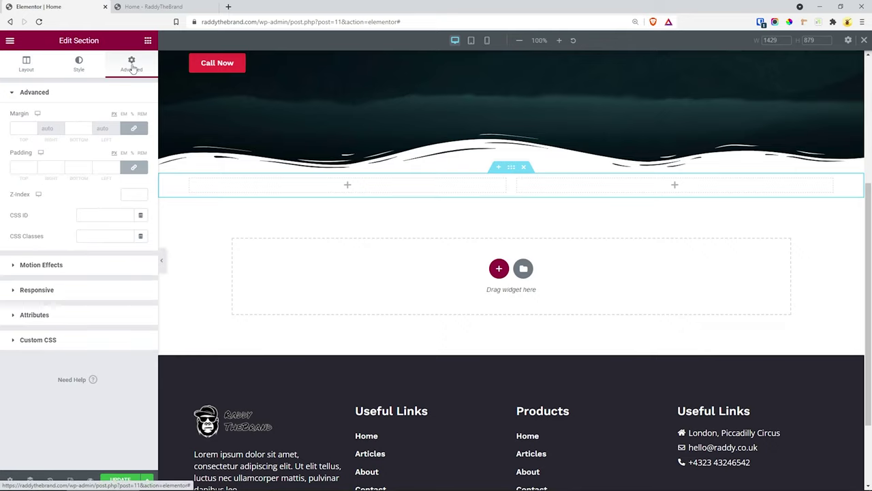
click(134, 167)
click(20, 167)
text(40)
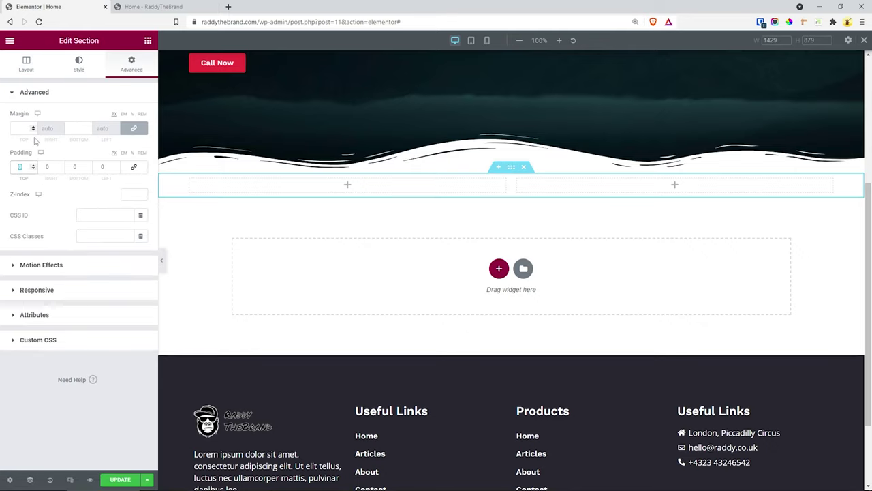
click(78, 167)
text(40)
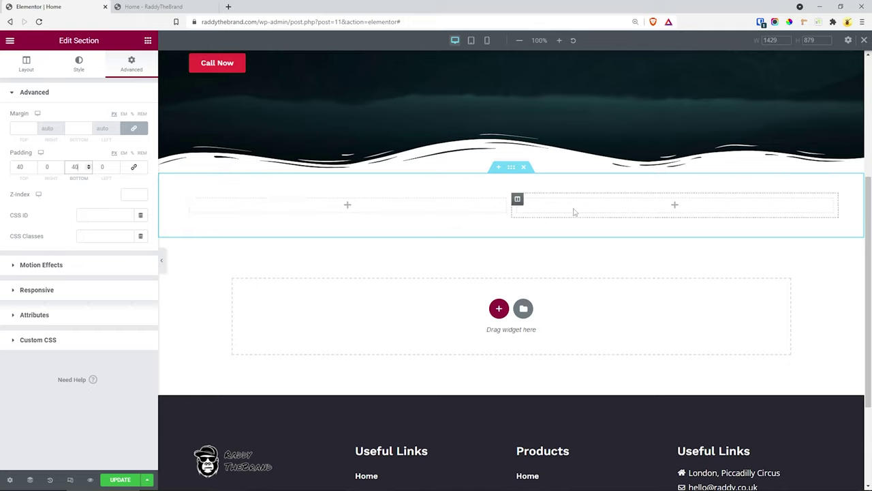
- Place an Image widget showing our-story.jpg in the new section's left column
click(348, 206)
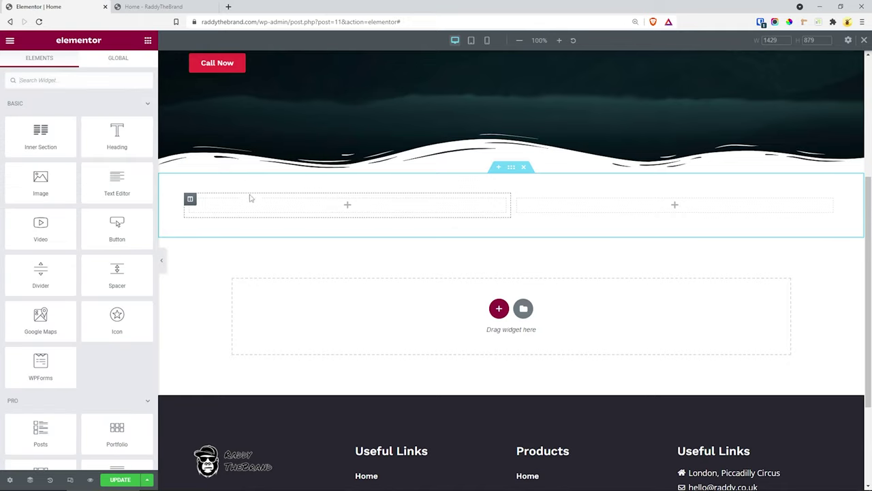
drag(40, 182, 332, 199)
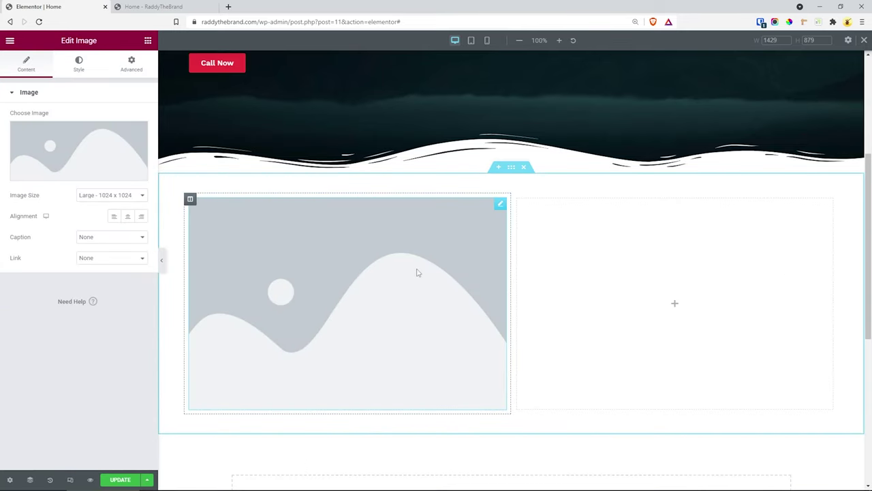
click(66, 176)
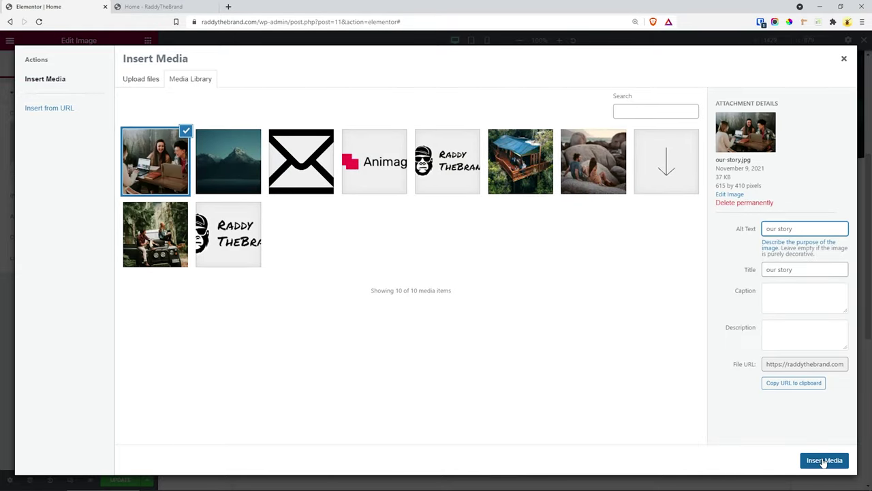
click(823, 463)
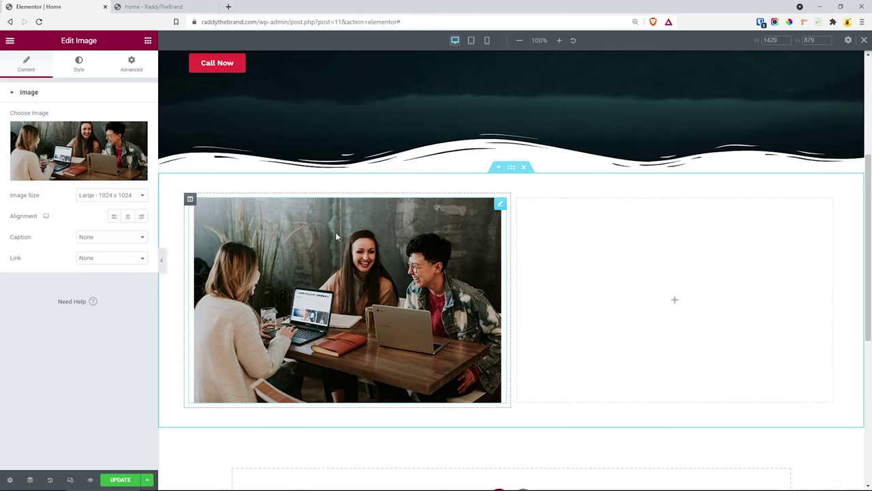
click(593, 255)
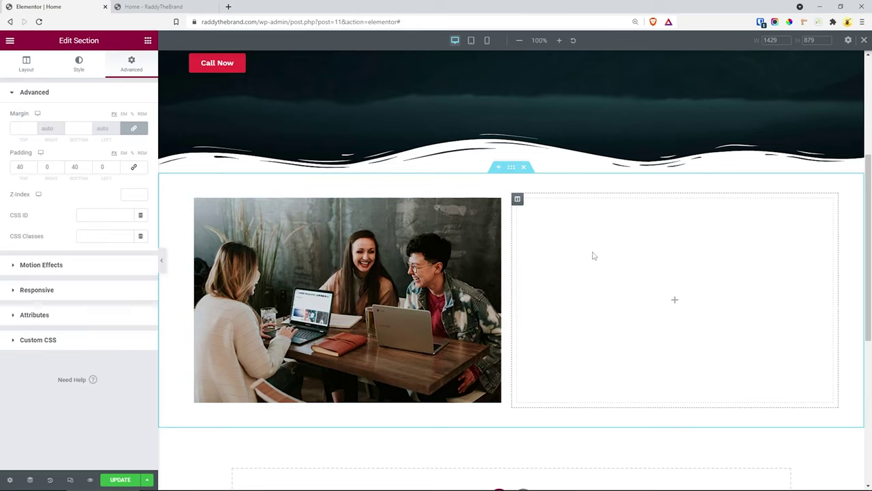
- Add a Heading widget to the right column reading 'Our Story'
click(675, 300)
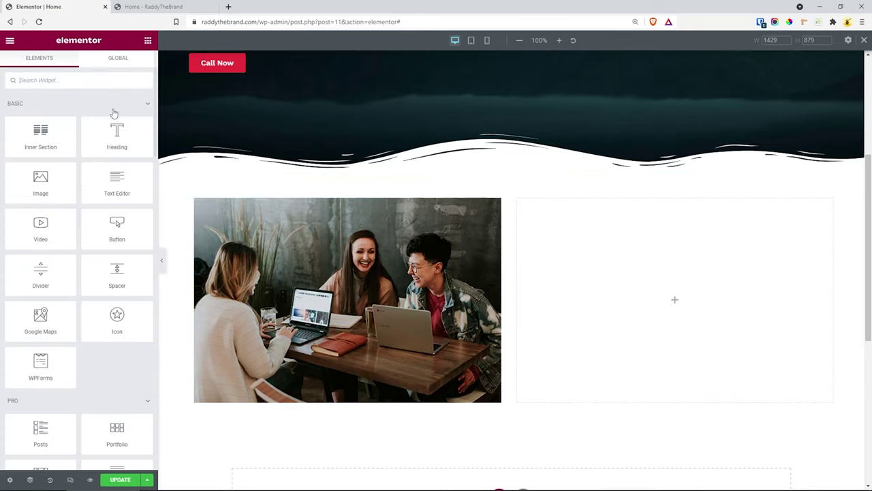
drag(114, 118, 623, 249)
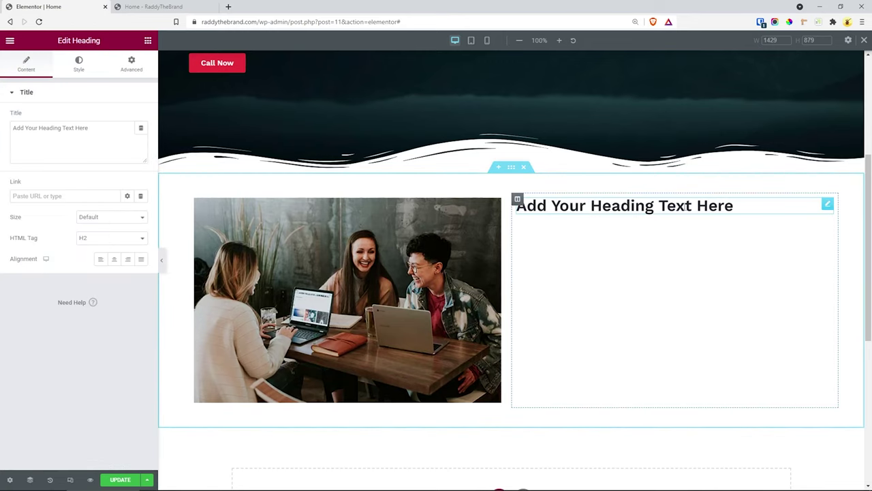
double_click(622, 205)
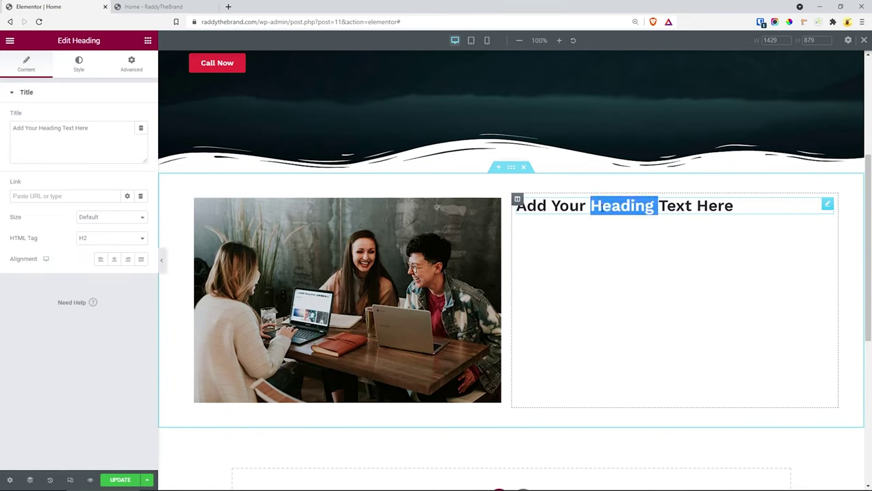
key(ctrl+a)
key(BackSpace)
text(O)
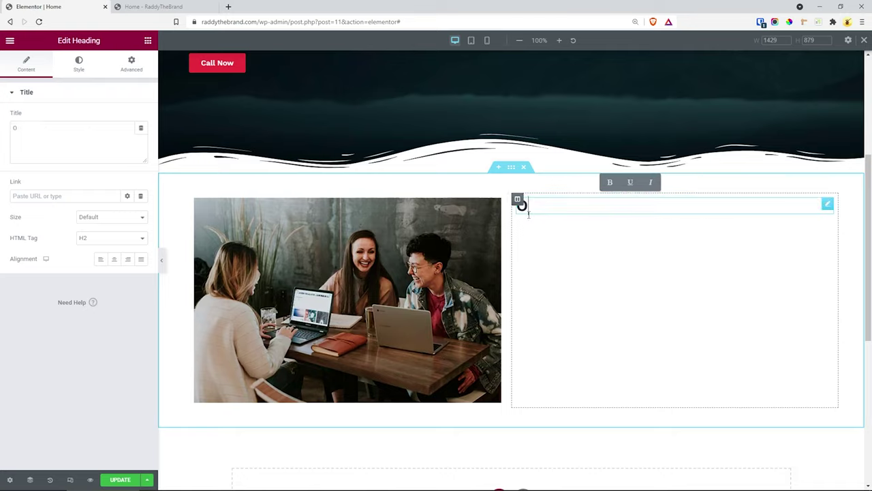
text(ur Story)
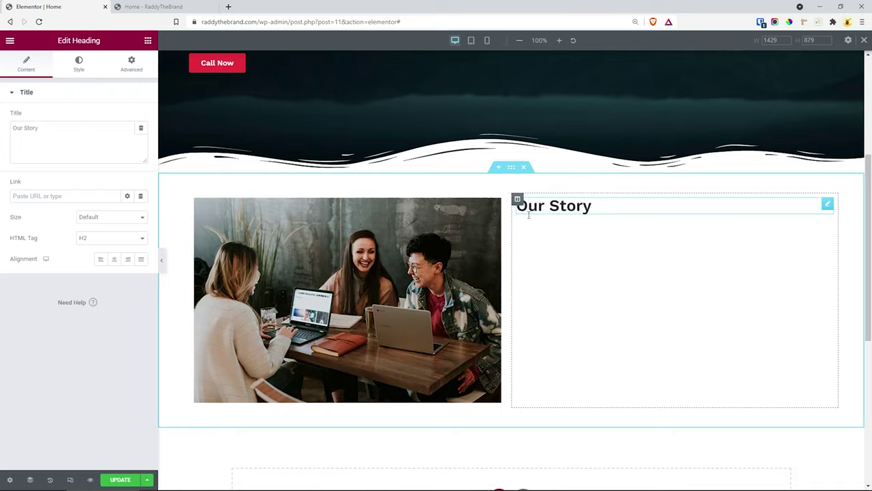
- Add a Text Editor below the heading containing two pasted Lorem Ipsum paragraphs
click(147, 41)
drag(117, 182, 572, 221)
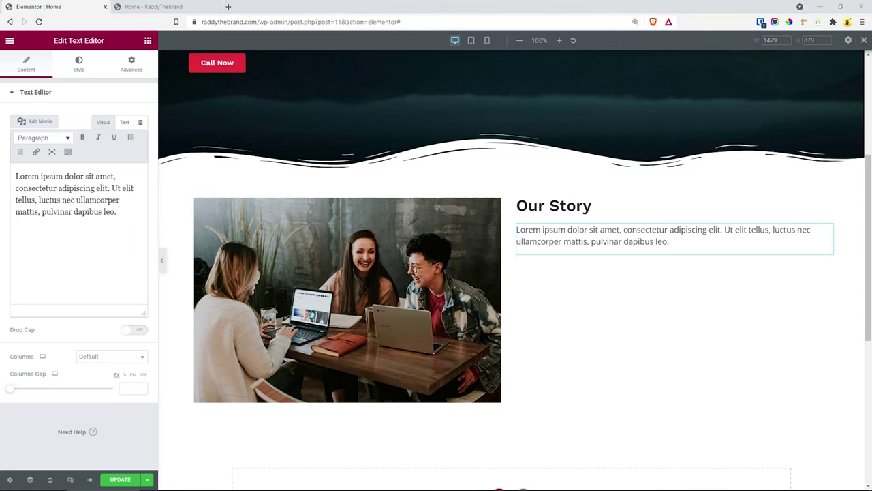
double_click(642, 229)
key(ctrl+a)
text(Lorem Ipsum is simply dummy text of the printing and typesetting industry. Lorem Ipsum has been the industry's standard dummy text ever since the 1500s, when an unknown printer took a galley of type and scrambled it to make a type specimen book. It has survived not only five centuries, but also the leap into electronic typesetting, remaining essentially unchanged. It was popularised in the 1960s with the release of Letraset sheets containing Lorem Ipsum passages, and more recently with desktop publishing software like Aldus PageMaker including versions of Lorem Ipsum.)
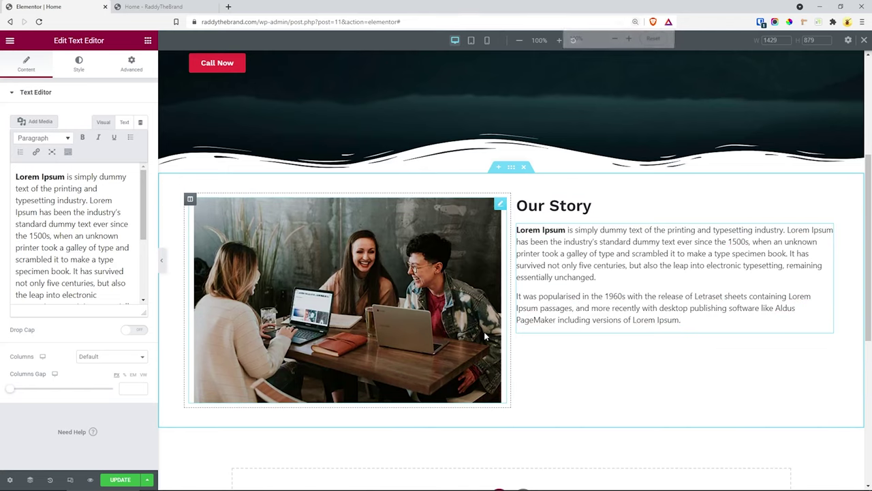
key(ctrl+minus)
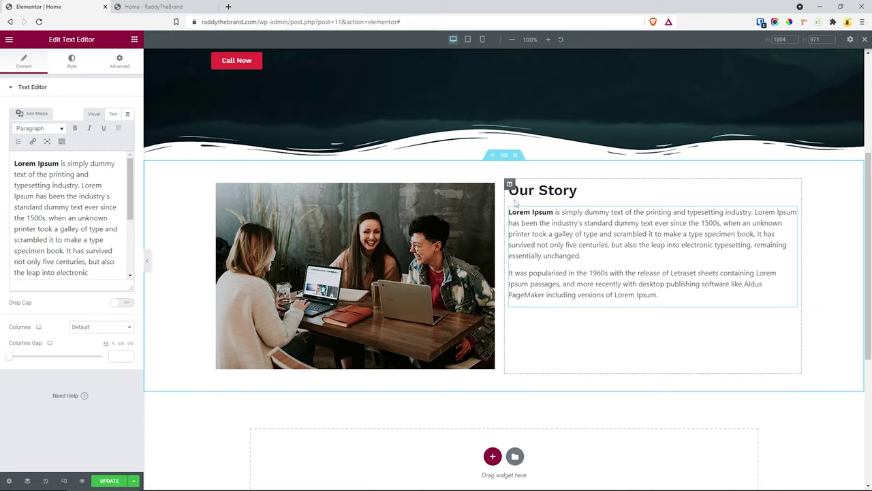
- Change the story section's Columns Gap from Narrow to Wide to Wider, then save with Ctrl+S
click(505, 156)
click(23, 63)
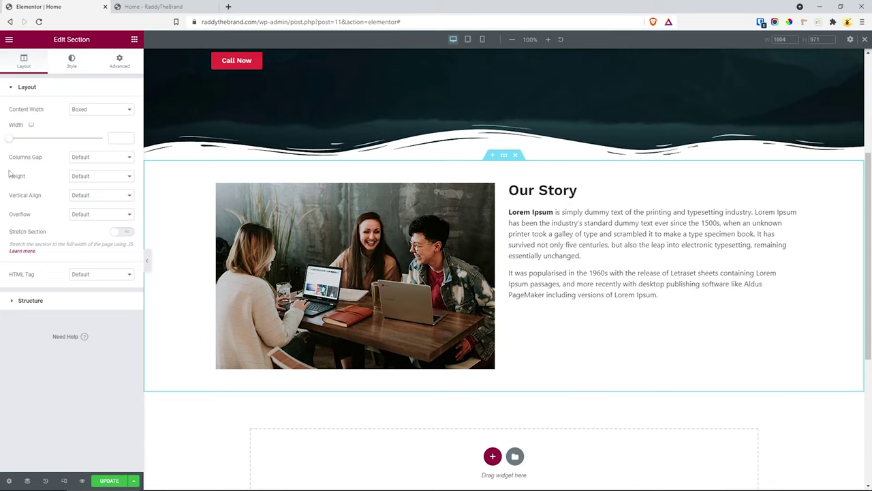
click(79, 158)
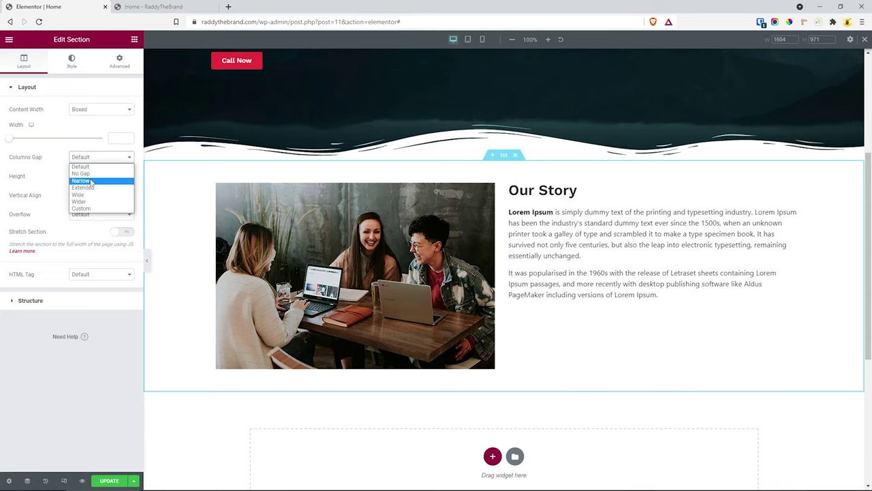
click(88, 181)
click(93, 157)
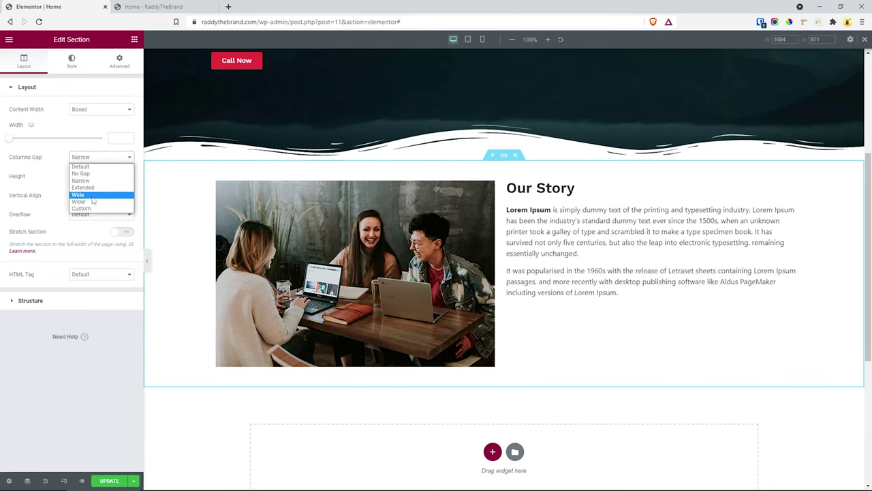
click(94, 197)
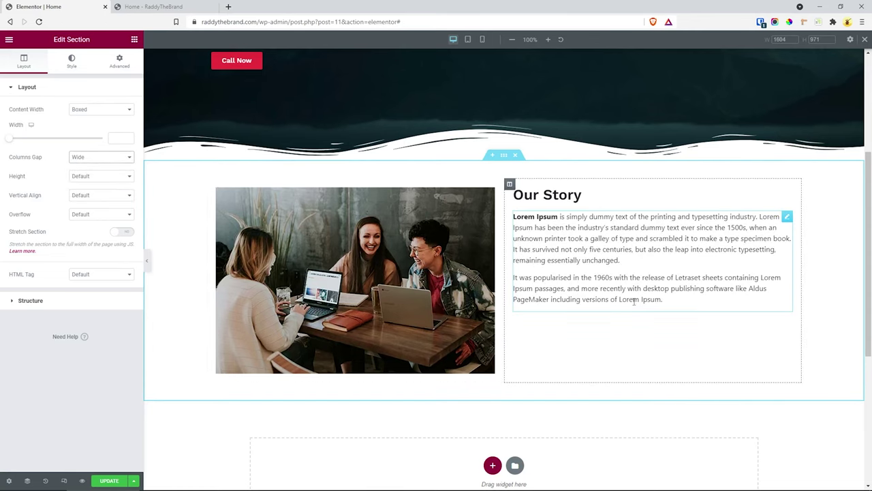
click(88, 157)
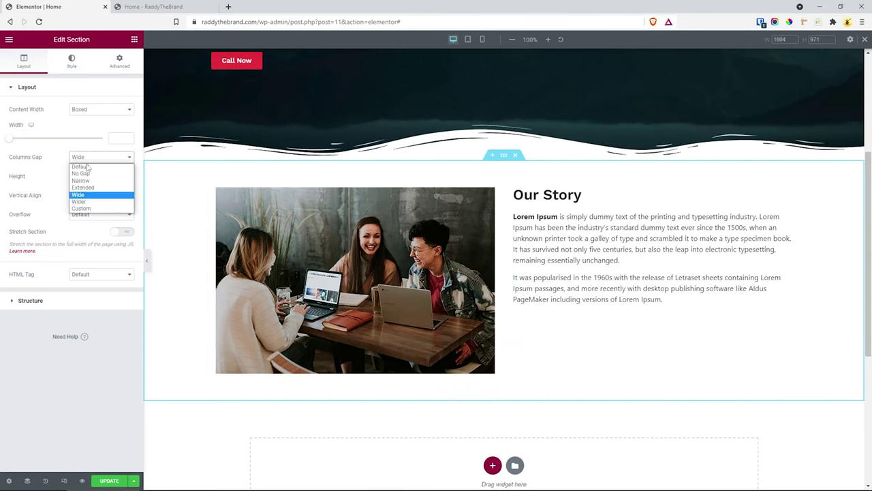
click(79, 202)
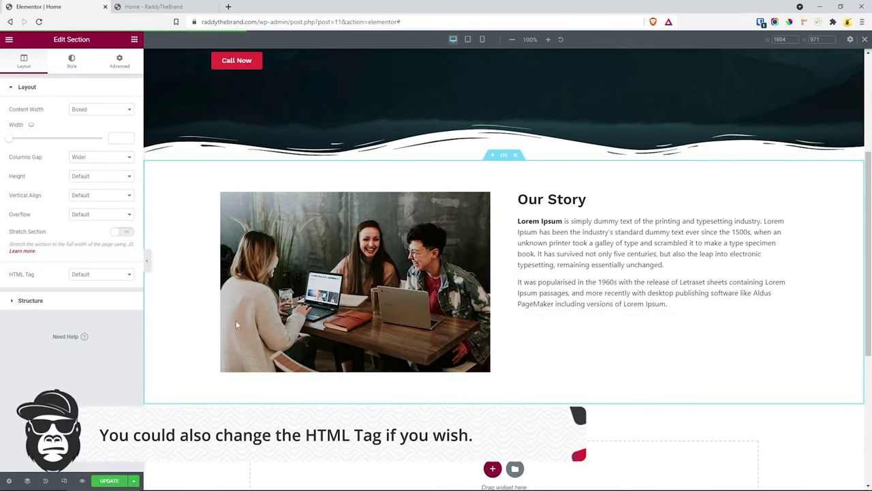
key(ctrl+s)
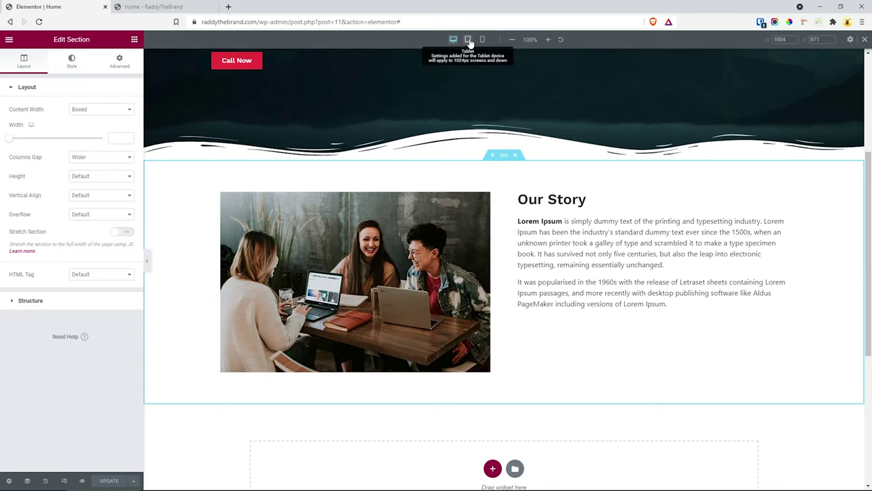
- Preview the Our Story section at tablet and mobile sizes, ending on tablet
click(468, 40)
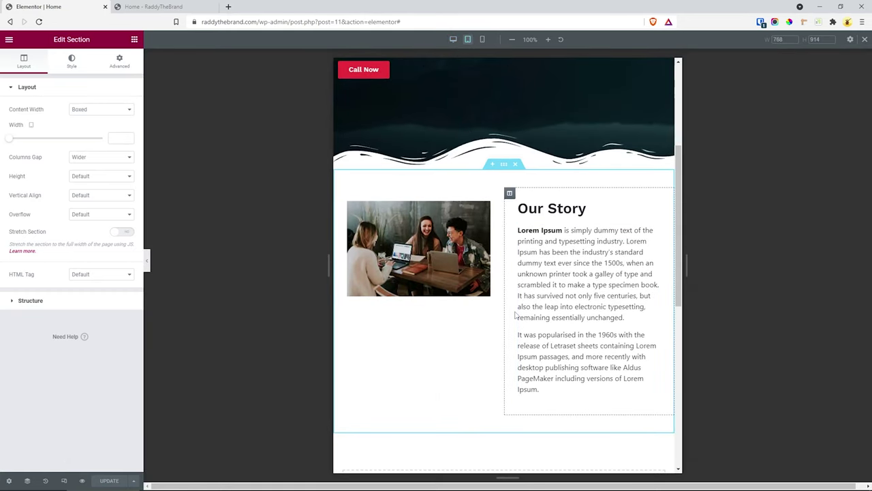
click(483, 40)
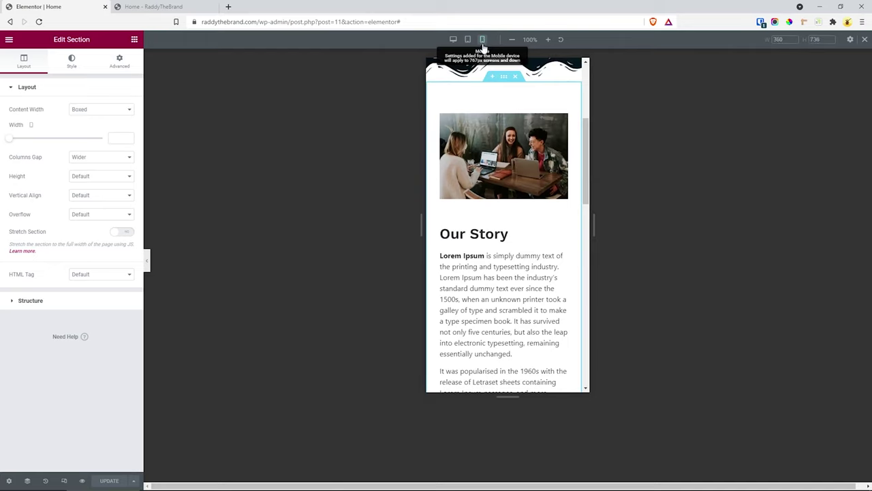
scroll(500, 252, up, 3)
scroll(499, 252, down, 4)
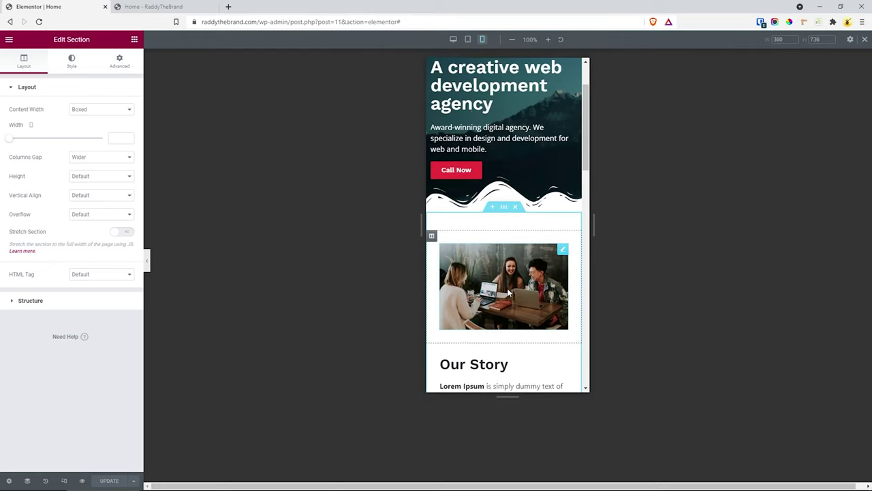
scroll(509, 289, up, 3)
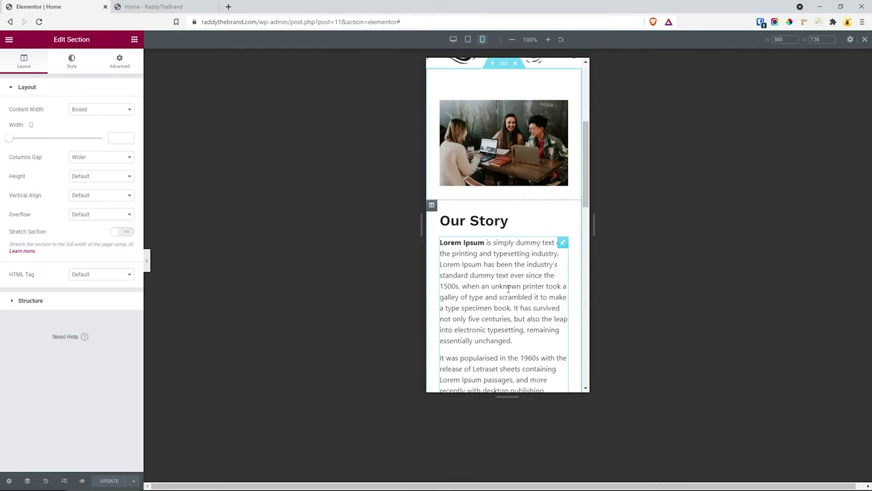
click(467, 39)
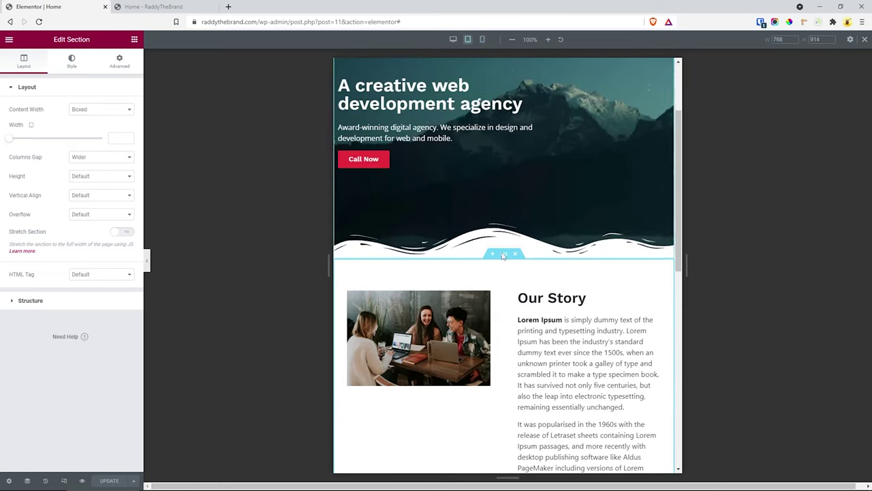
scroll(444, 239, down, 1)
- Set the image column's Vertical Align to Middle on tablet, check mobile and desktop, and update
click(339, 239)
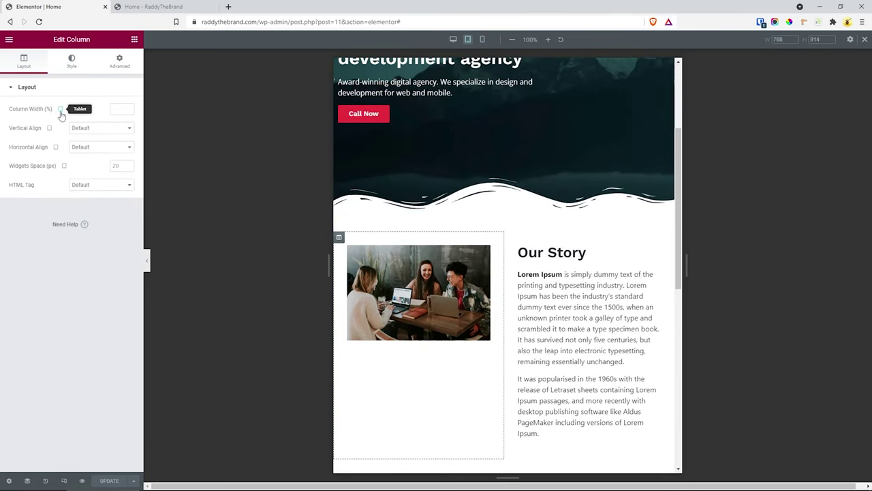
click(87, 133)
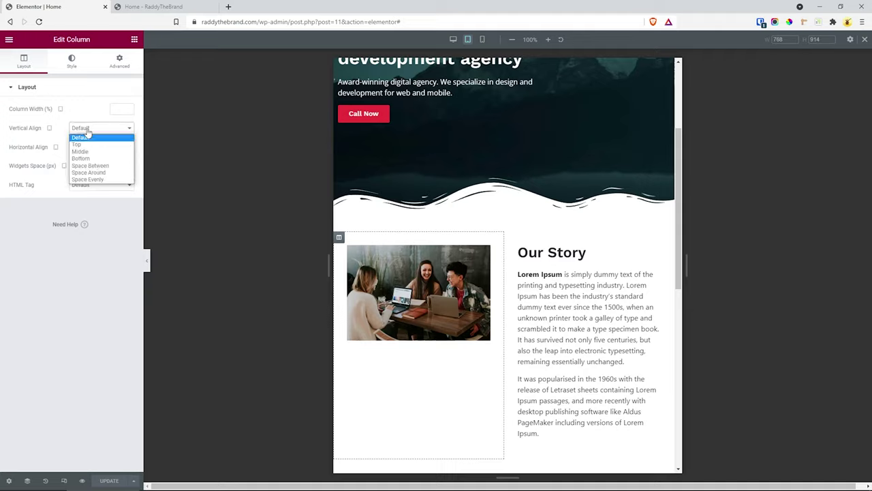
click(91, 149)
click(88, 129)
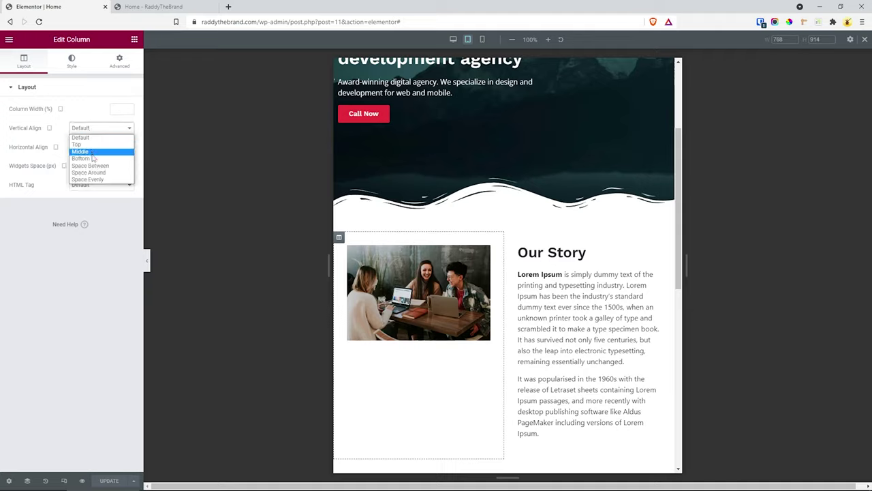
click(83, 153)
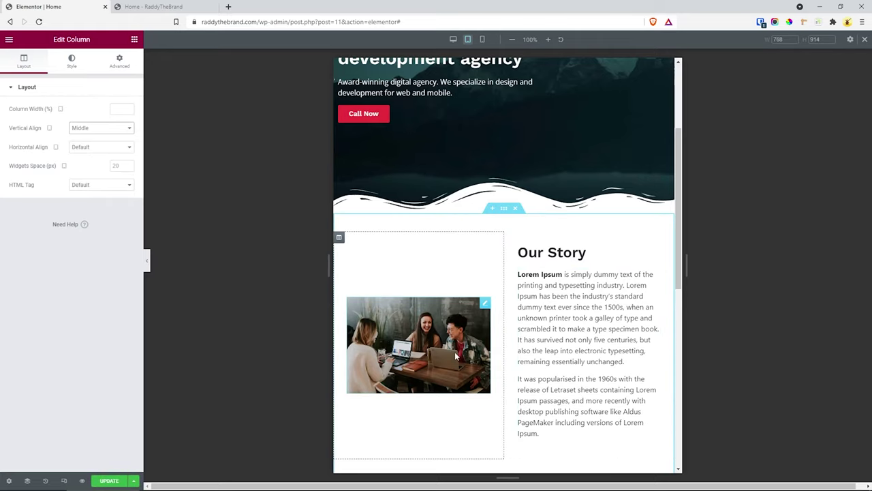
click(482, 38)
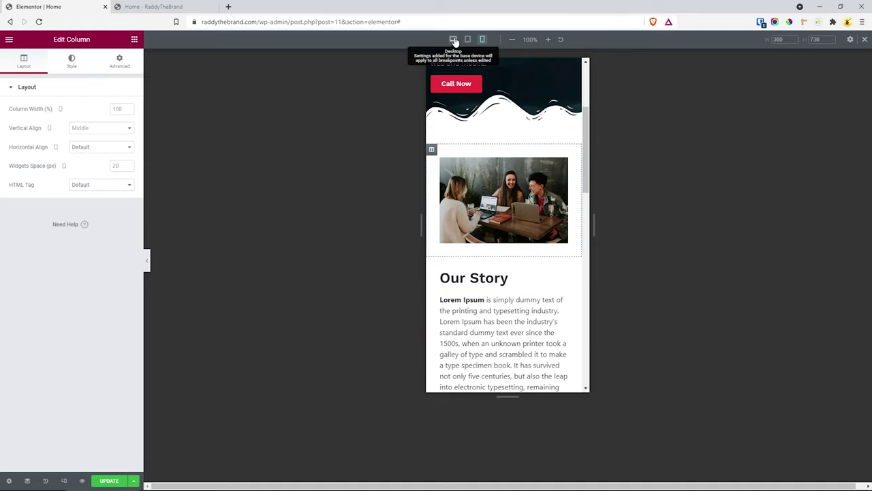
click(453, 39)
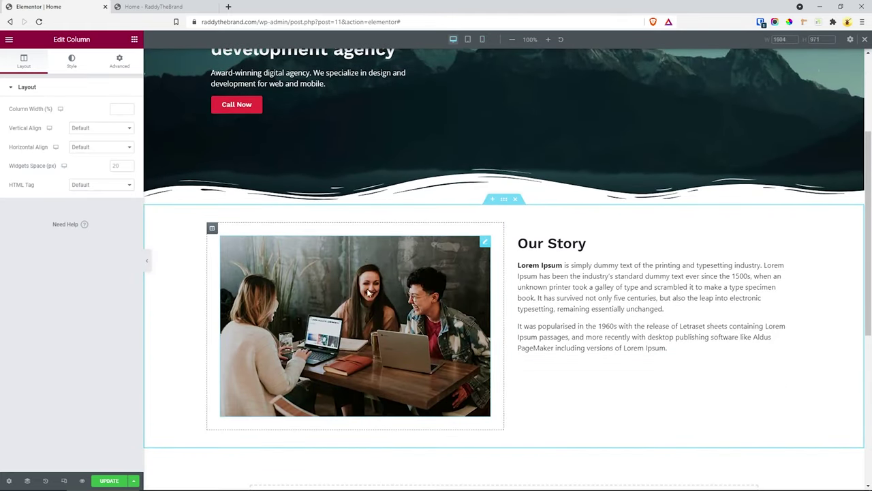
click(114, 481)
click(154, 7)
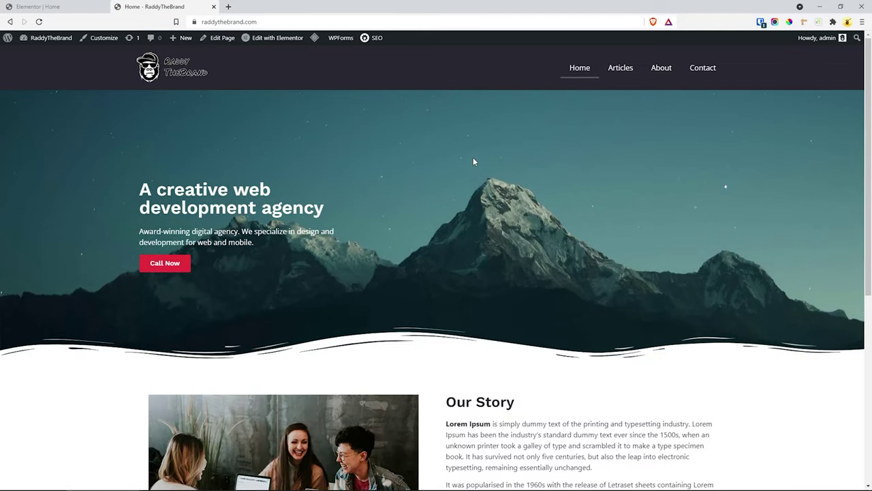
- Review the Our Story section on the live homepage, then scroll the editor to the empty section above the footer
scroll(405, 187, down, 5)
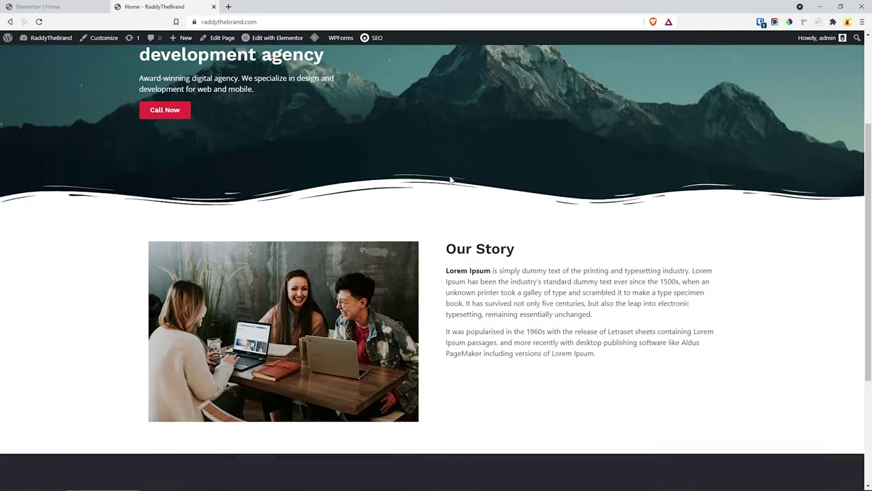
scroll(450, 183, up, 1)
scroll(450, 183, up, 2)
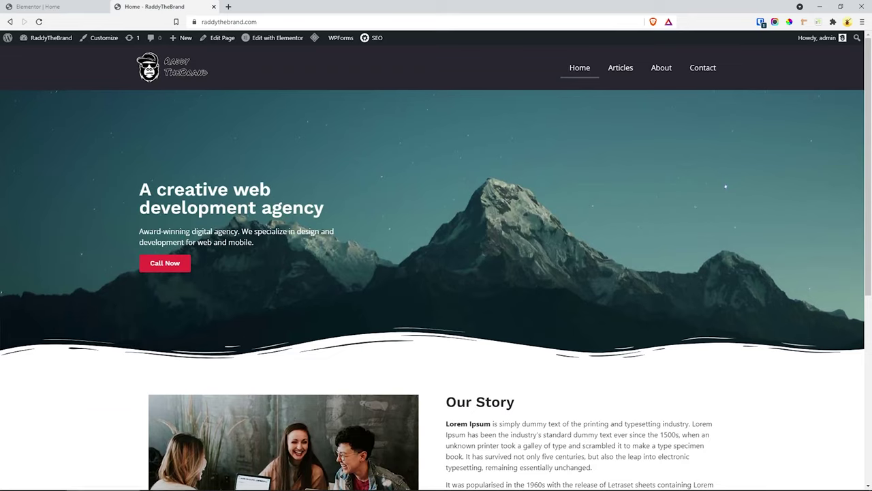
click(26, 5)
scroll(536, 220, down, 3)
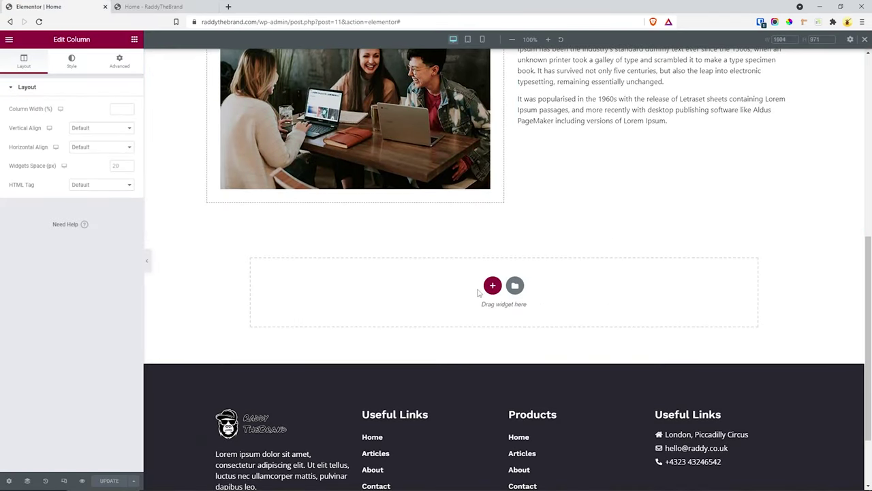
- Add a single-column section with an Inner Section, deleting one inner column
click(492, 285)
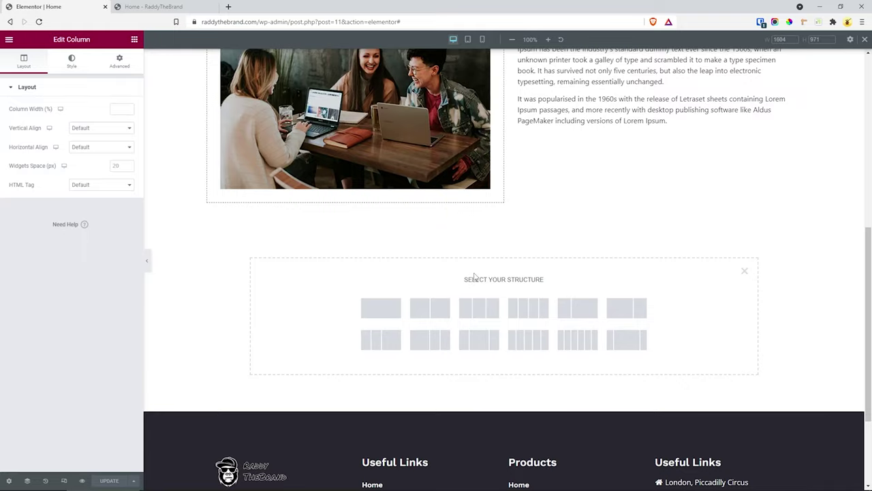
click(392, 310)
click(136, 40)
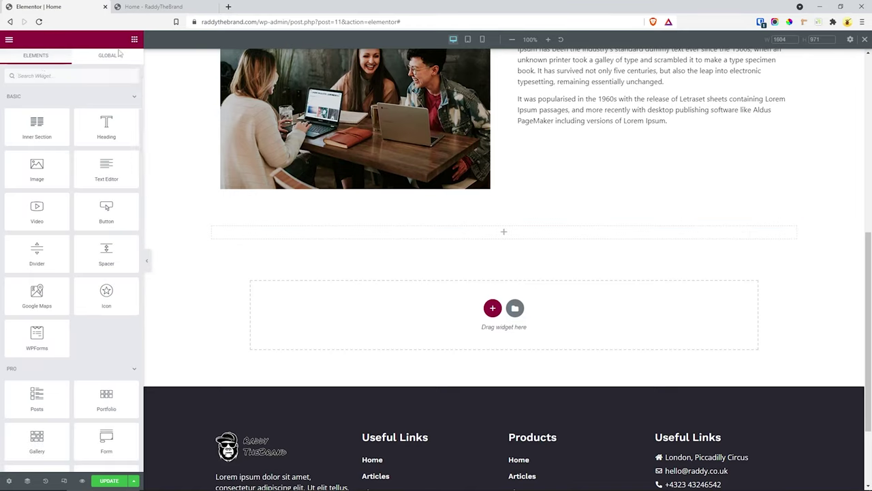
text(in)
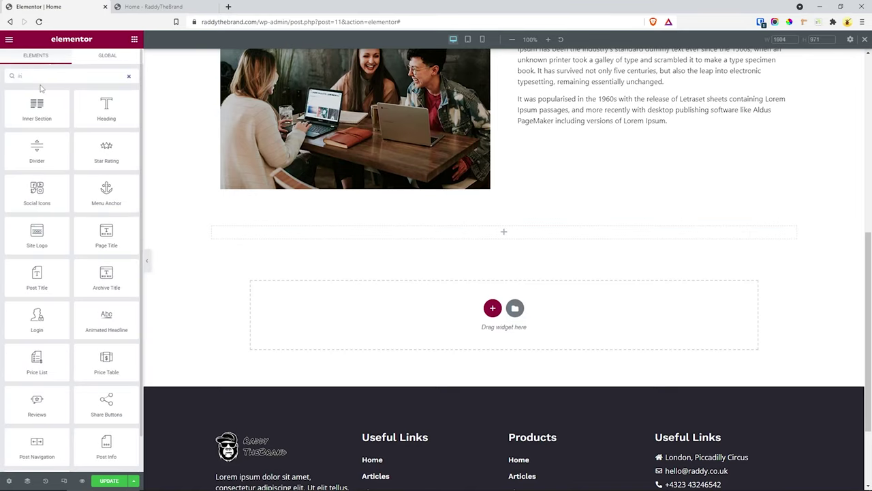
drag(37, 108, 496, 233)
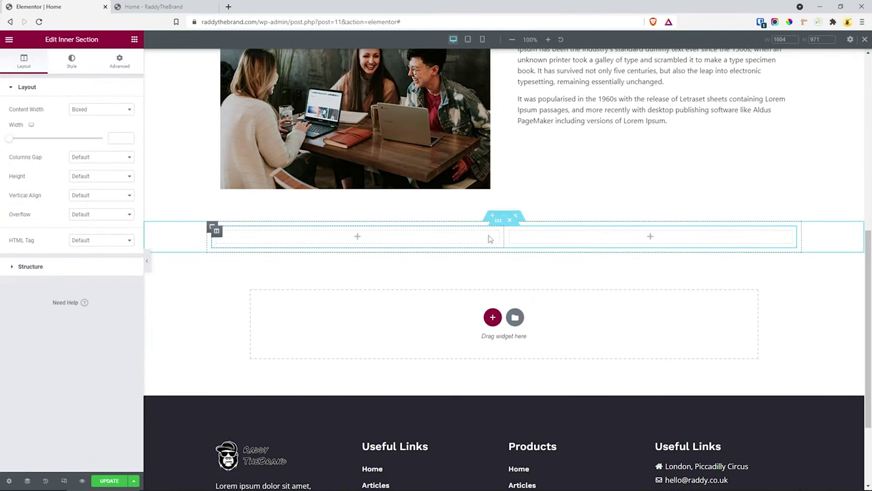
click(134, 39)
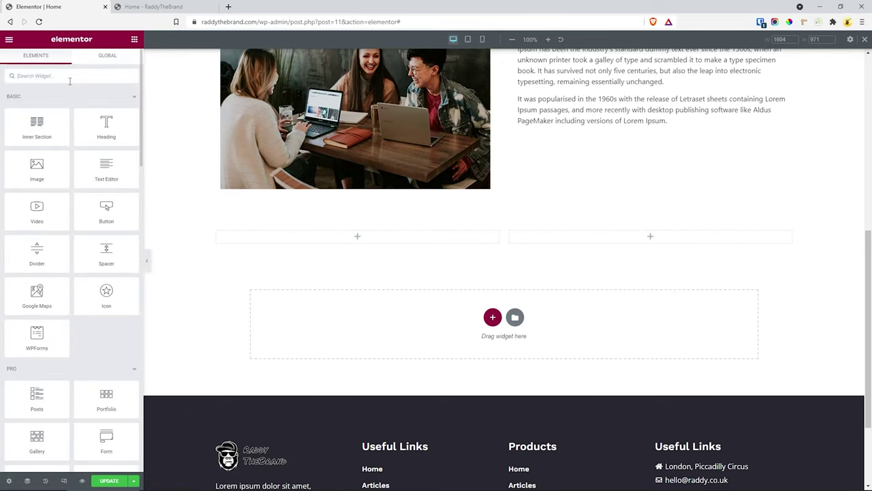
click(69, 80)
text(inn)
drag(36, 109, 507, 237)
right_click(533, 240)
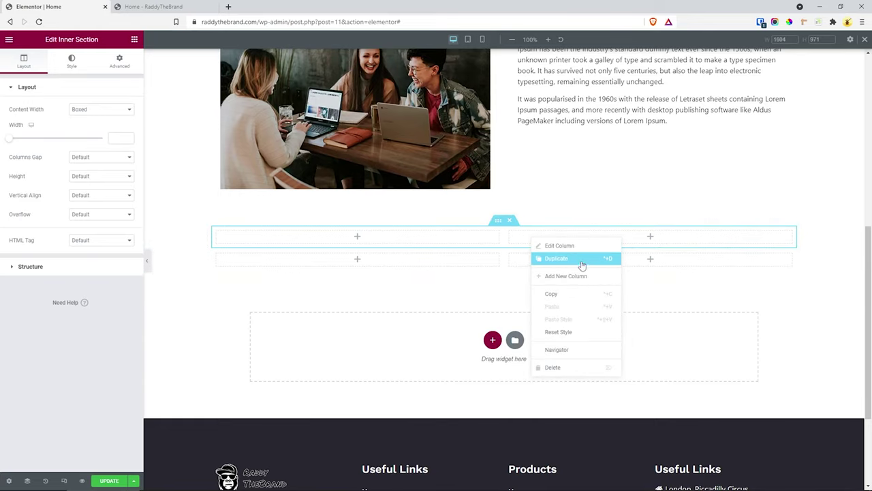
click(576, 367)
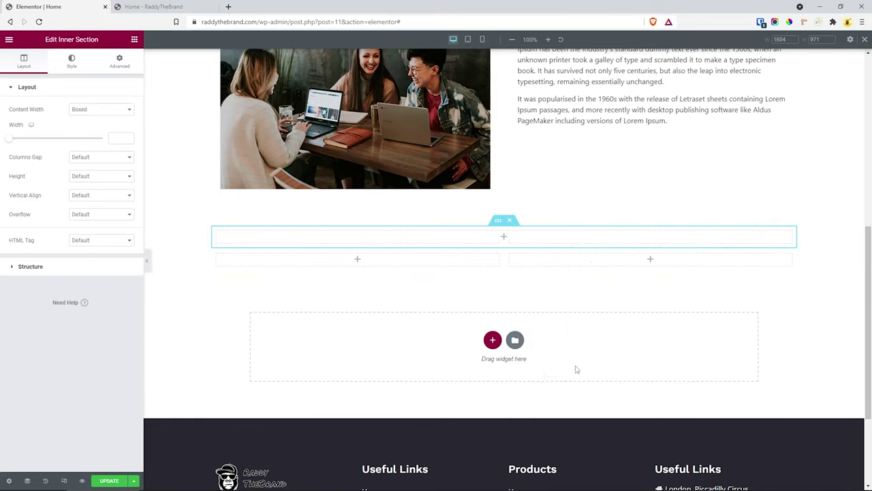
- Add a centre-aligned 'Our Expertise' heading to the full-width column
click(505, 239)
drag(102, 118, 217, 238)
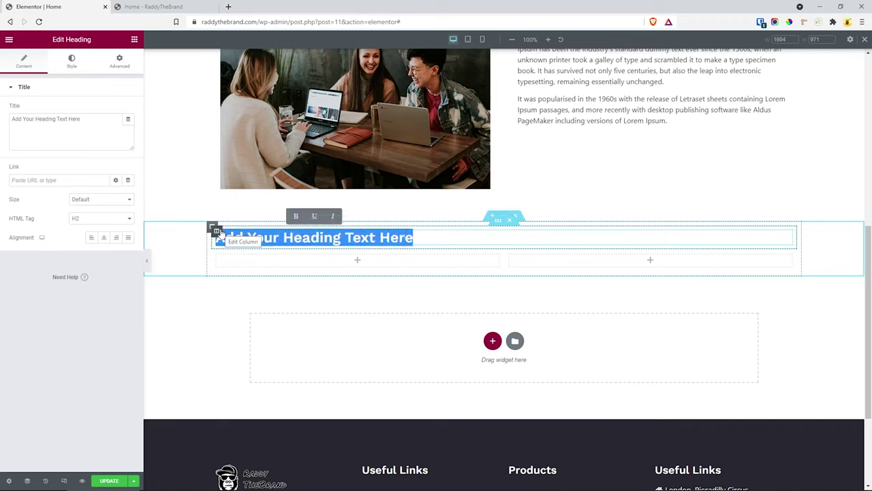
text(Our )
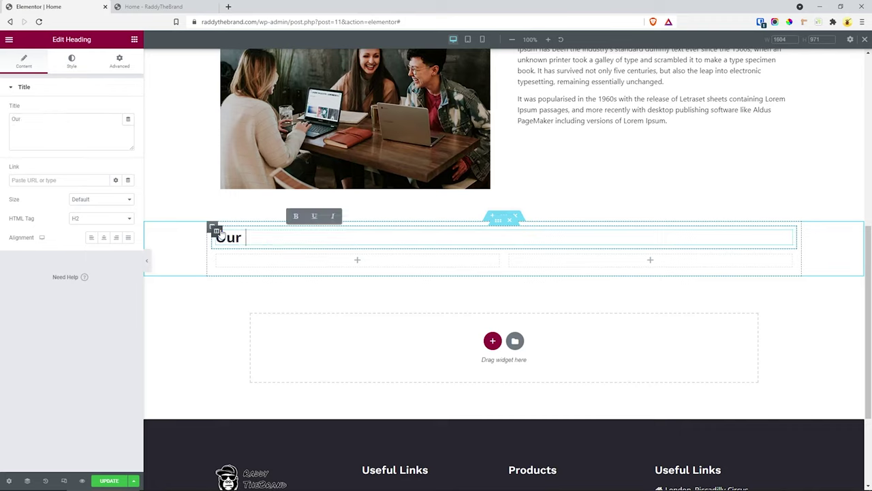
text(Expertise)
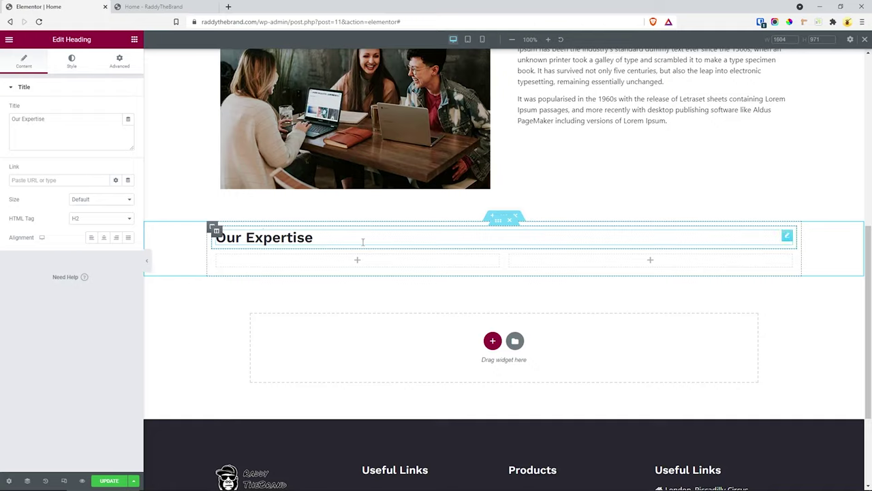
click(104, 237)
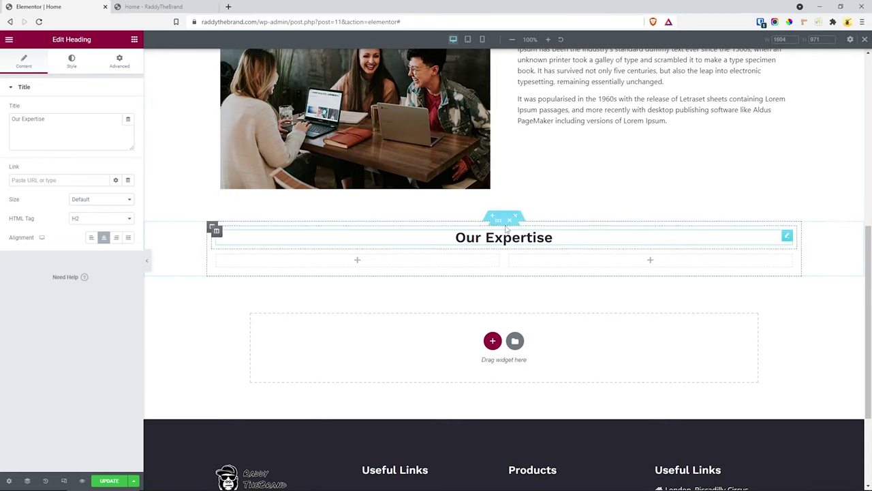
click(505, 217)
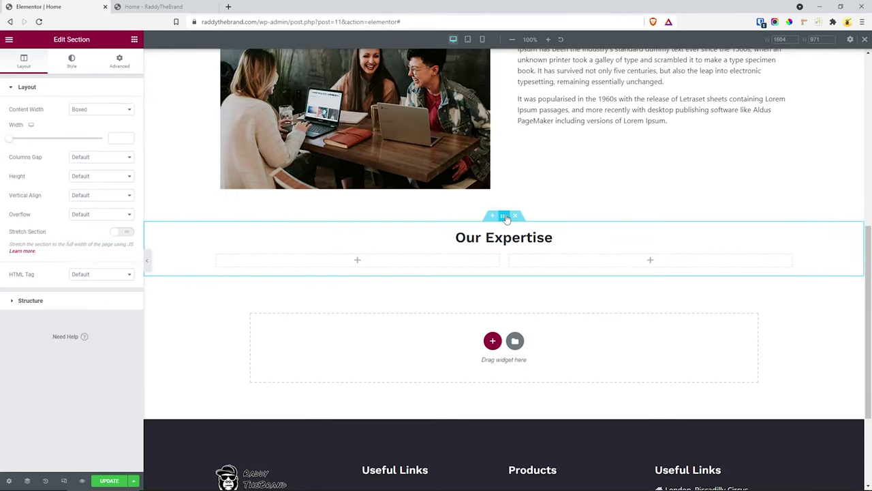
- Give the Our Expertise section a classic background in the global Accent yellow
click(71, 62)
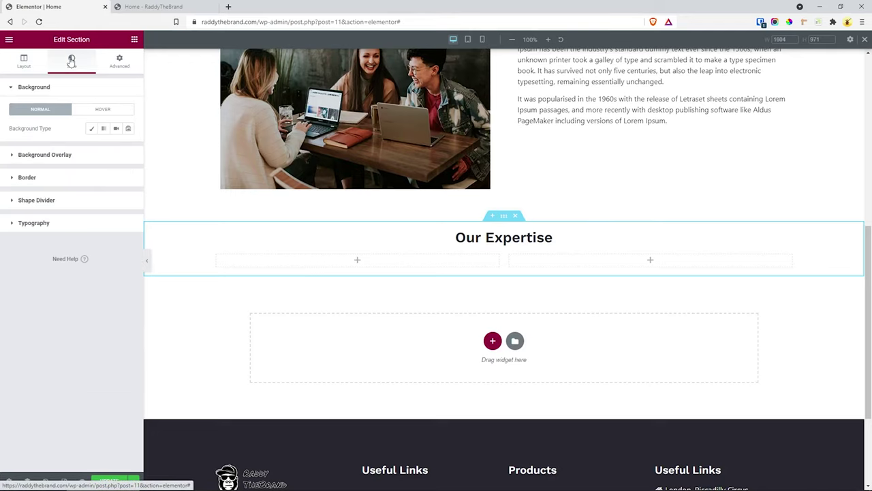
click(91, 128)
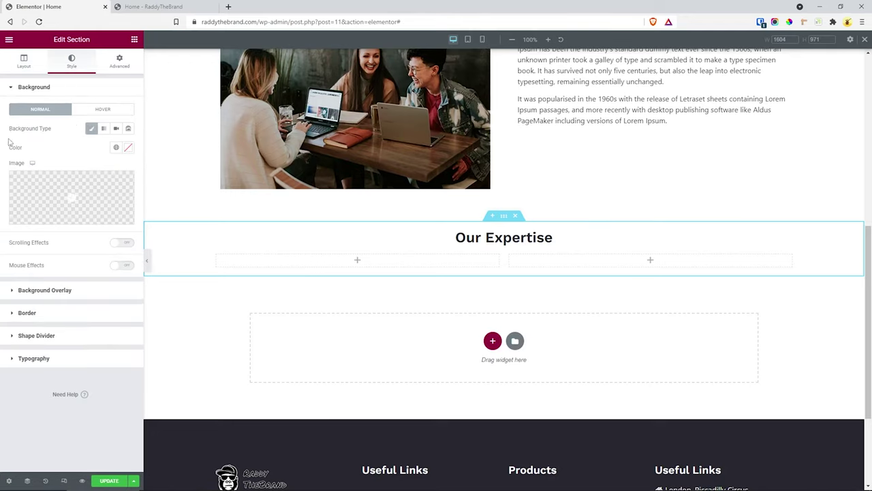
click(117, 148)
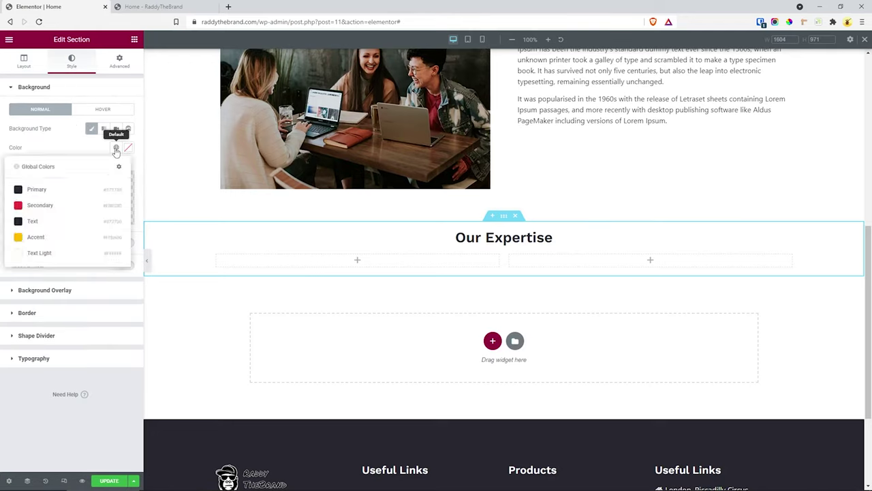
click(20, 235)
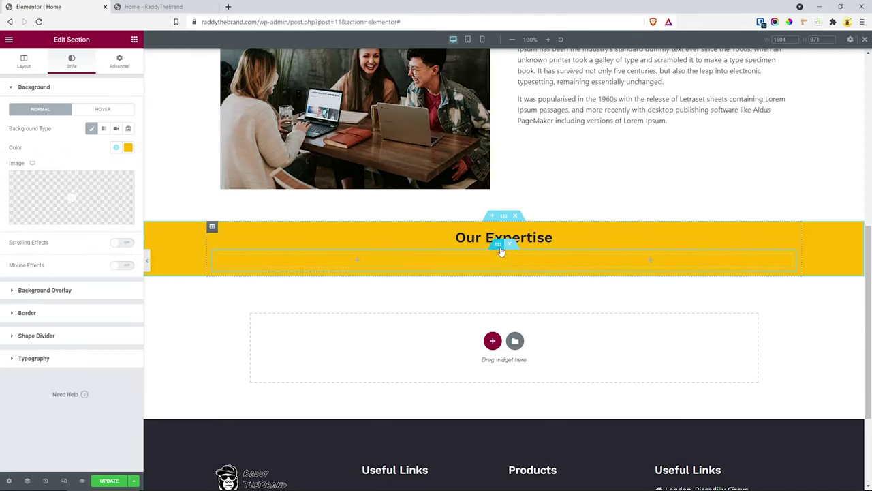
- Unlink the section's padding and set top and bottom padding to 40
click(109, 62)
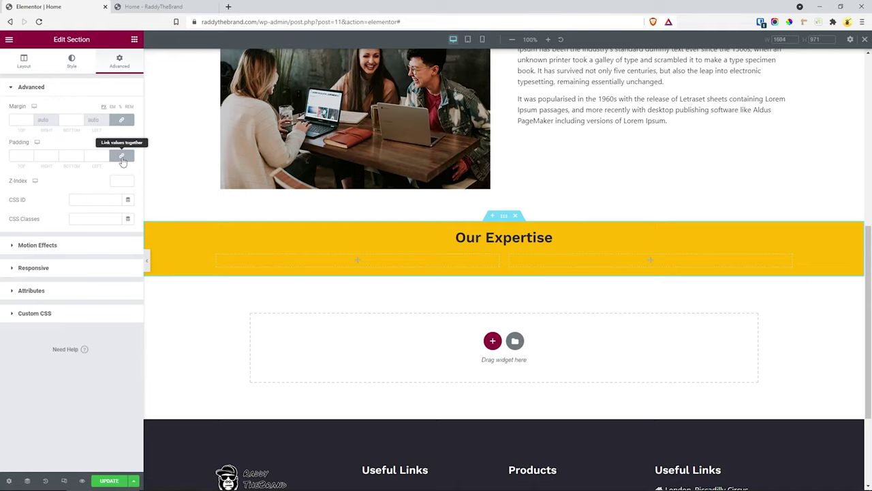
click(123, 158)
click(18, 157)
text(40)
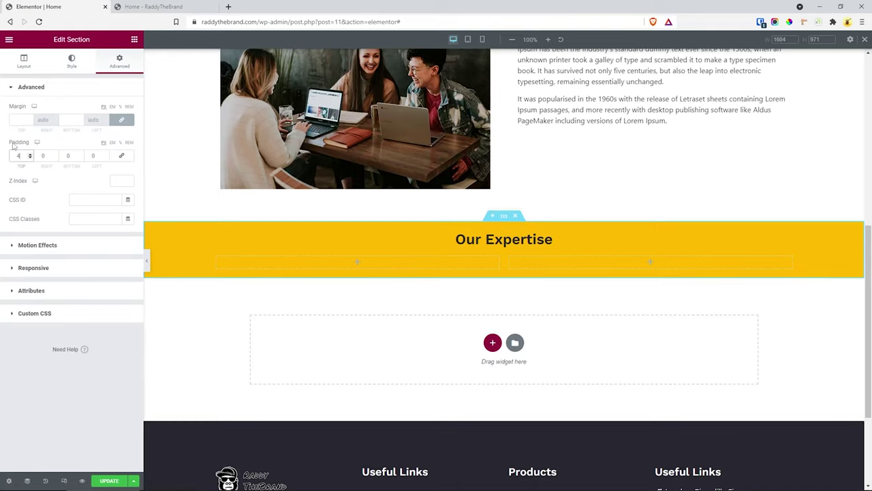
click(72, 156)
text(40)
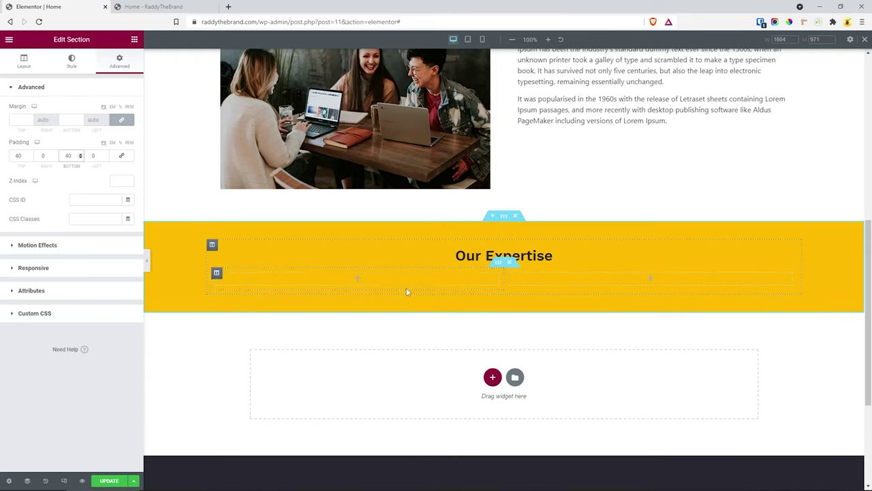
scroll(430, 289, down, 1)
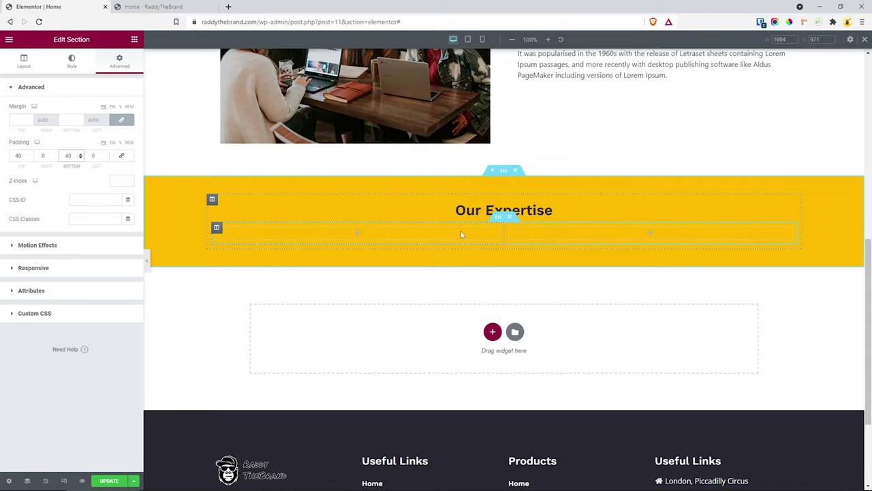
- Duplicate the empty column twice so the row has four columns
right_click(455, 237)
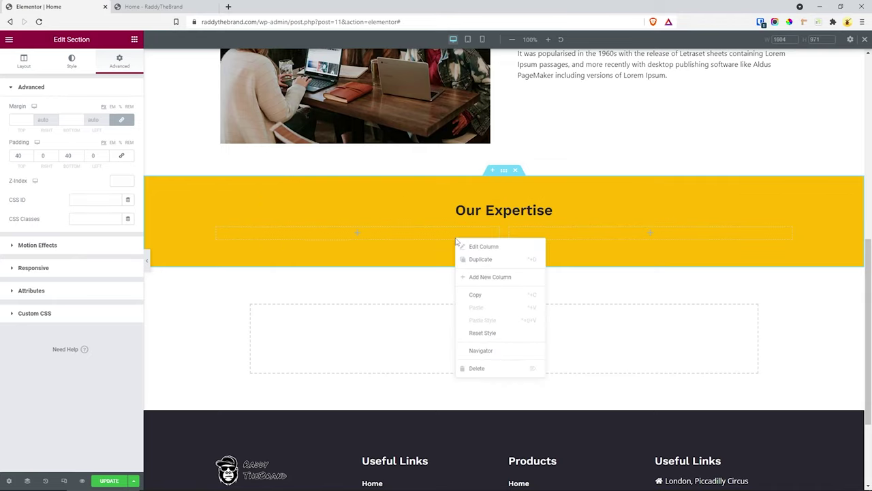
click(467, 259)
right_click(440, 233)
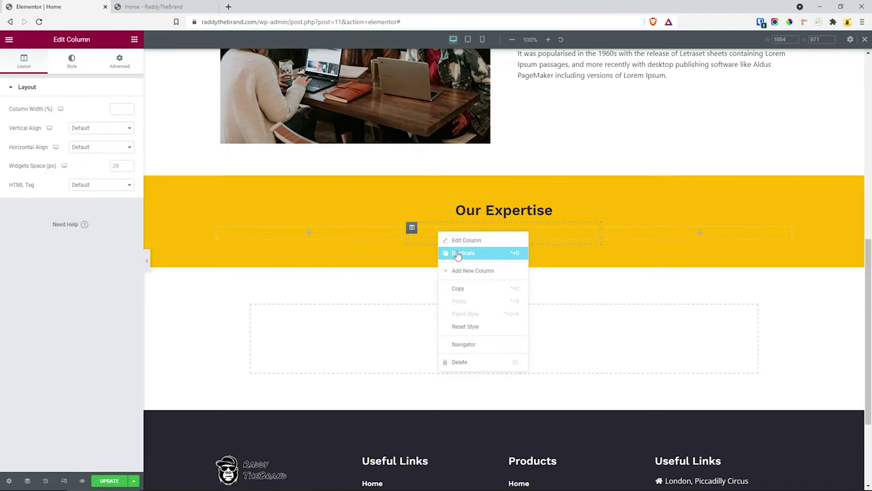
click(457, 254)
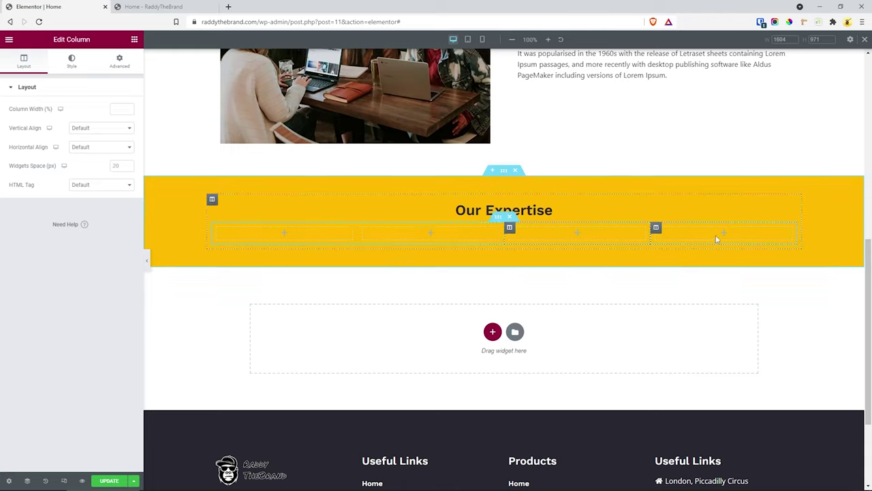
- Search the widget panel for 'icon'
click(135, 39)
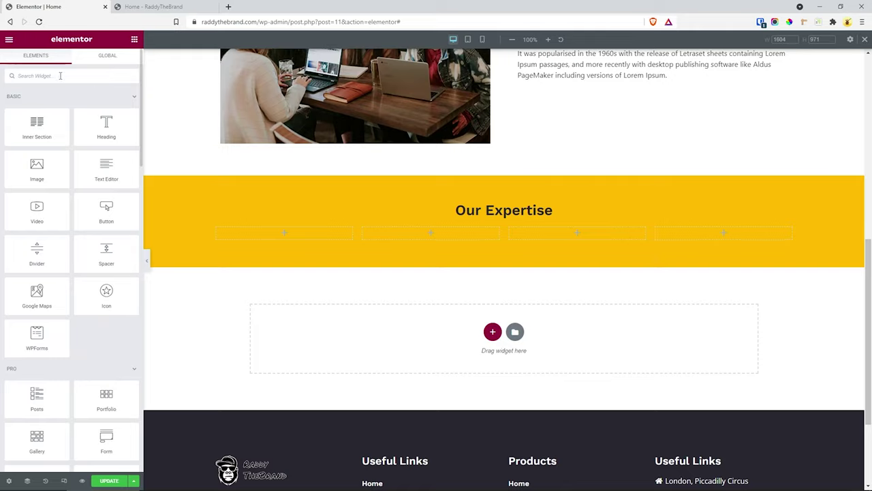
click(60, 76)
text(icon)
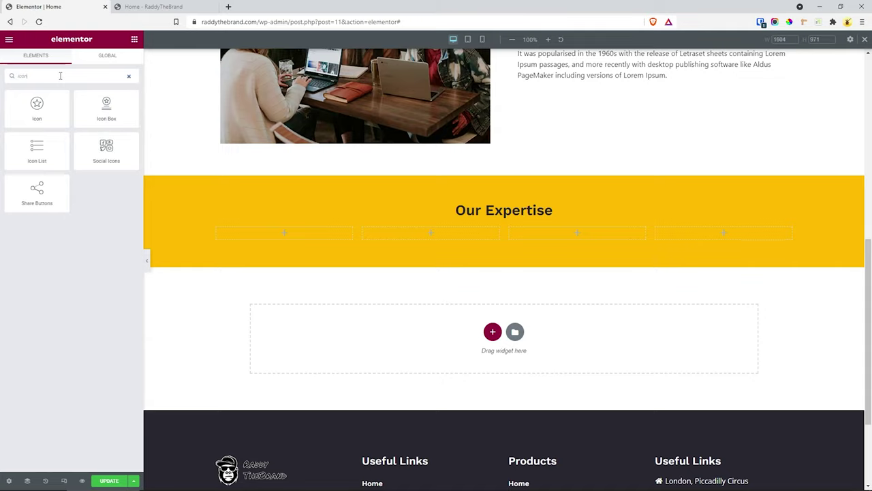
- Drag an Icon Box into the first column and change its heading to 'Web Design'
drag(106, 107, 330, 228)
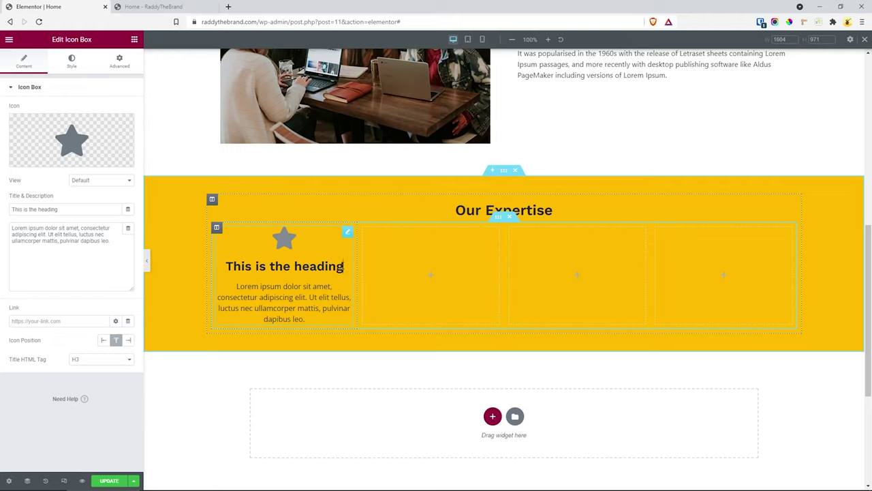
drag(344, 266, 225, 266)
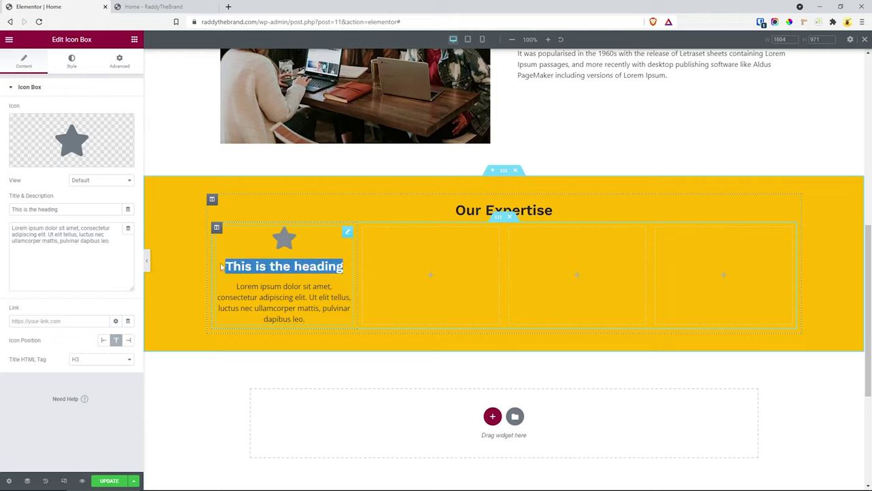
text(Web Design)
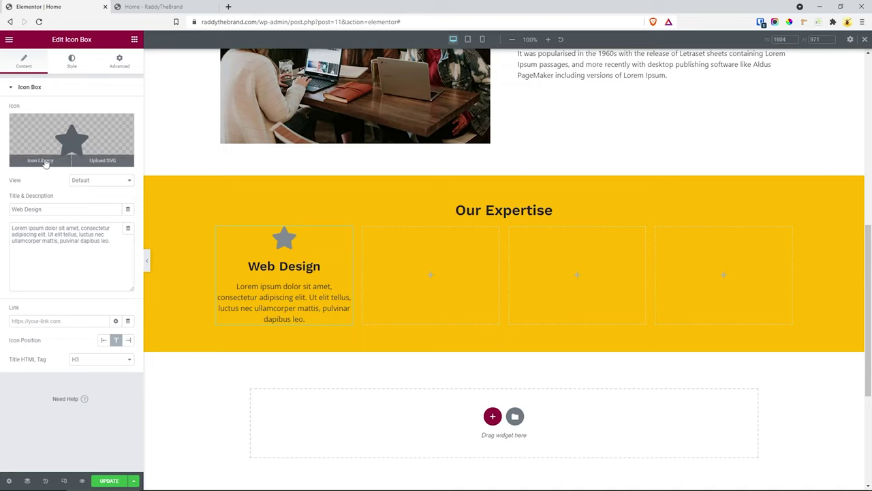
- Replace the icon box's star with the paint brush icon from the Icon Library
click(47, 162)
click(430, 122)
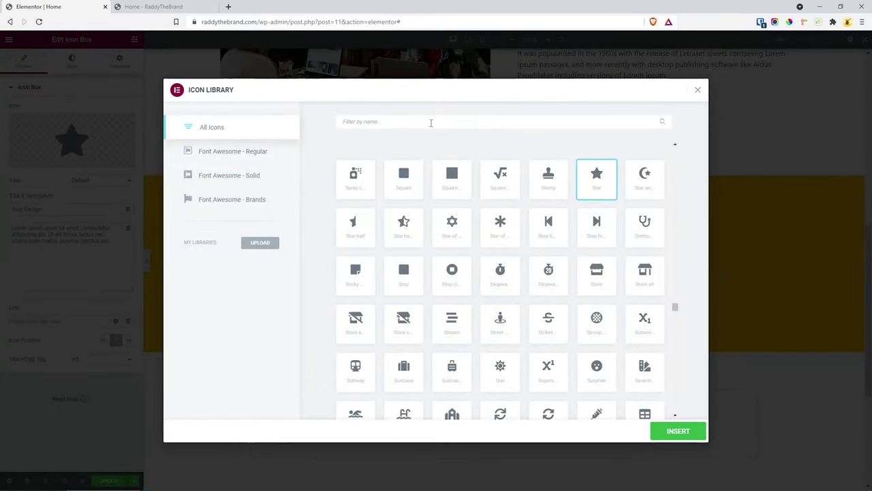
text(brus)
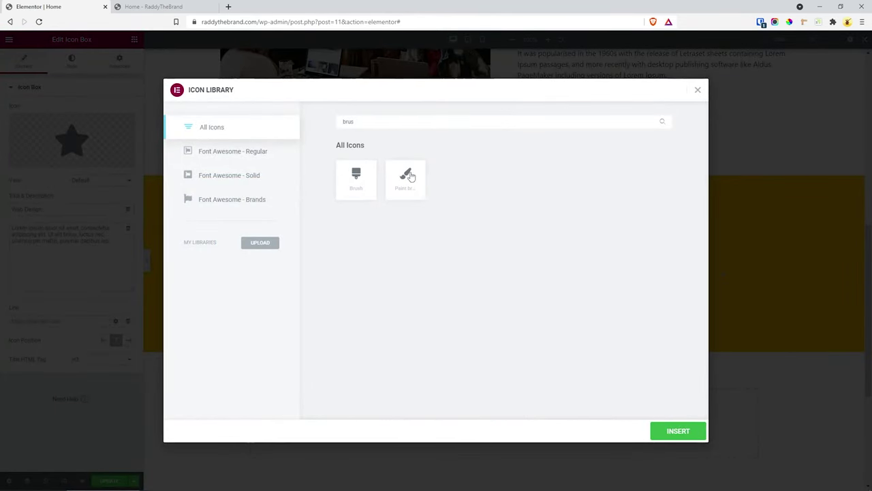
click(405, 179)
click(674, 430)
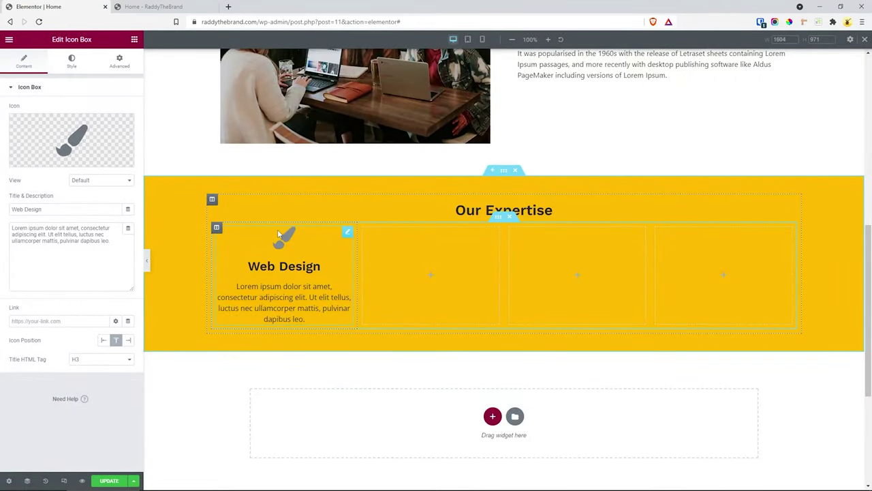
- Colour the icon with the global Primary colour
click(71, 61)
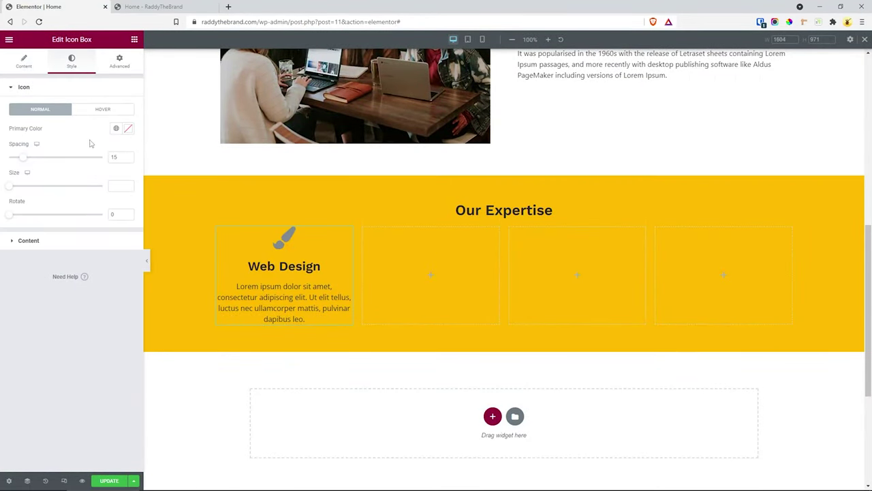
click(116, 129)
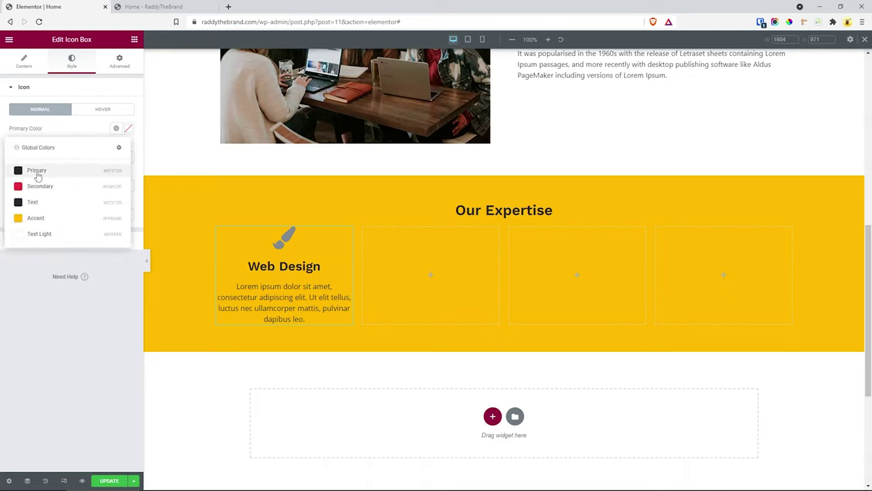
click(38, 174)
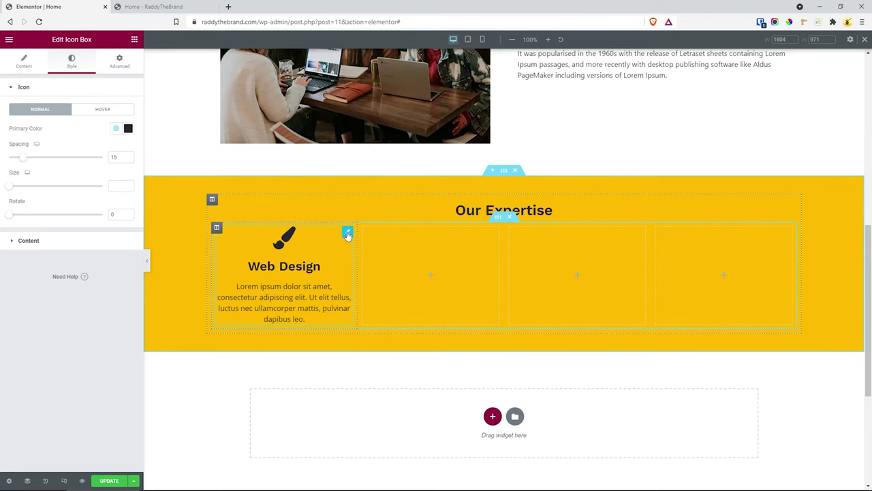
- Copy the Web Design box three times with Ctrl+D into the second, third and fourth columns
key(ctrl+d)
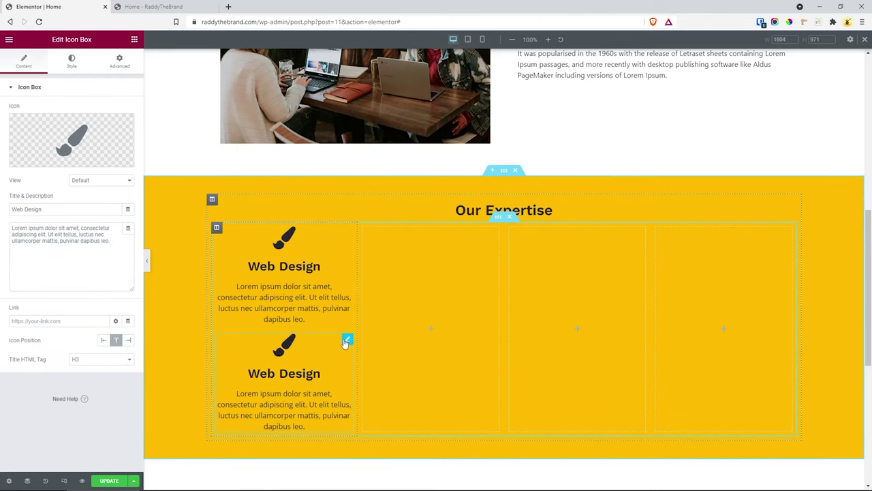
mouse_move(348, 338)
mouse_down()
mouse_move(409, 321)
mouse_move(438, 279)
mouse_move(418, 284)
mouse_up()
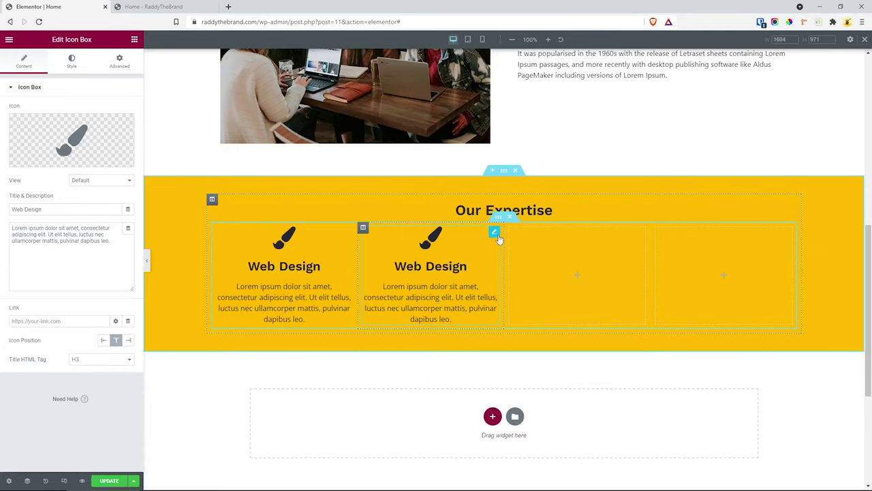
key(ctrl+d)
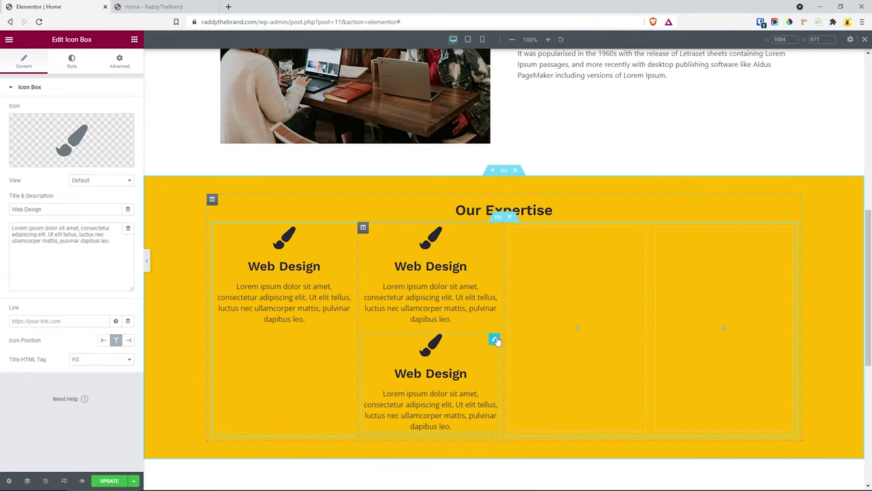
drag(495, 339, 578, 267)
key(ctrl+d)
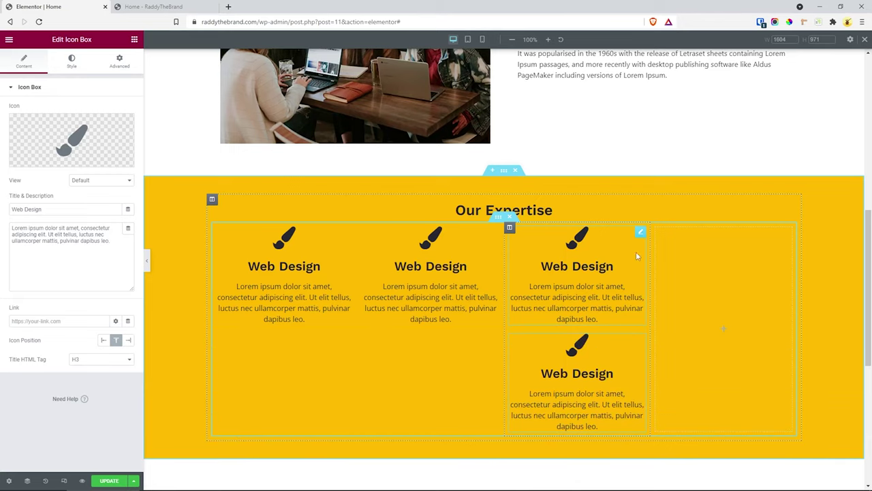
drag(643, 341, 724, 286)
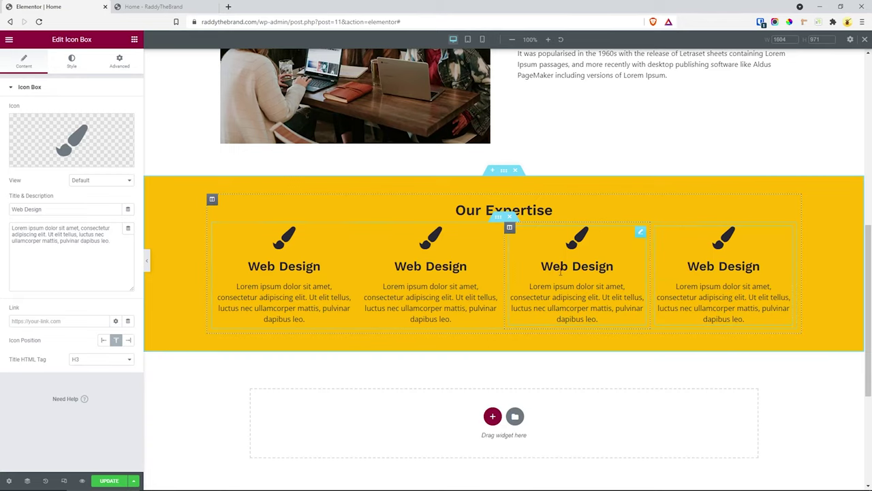
click(499, 218)
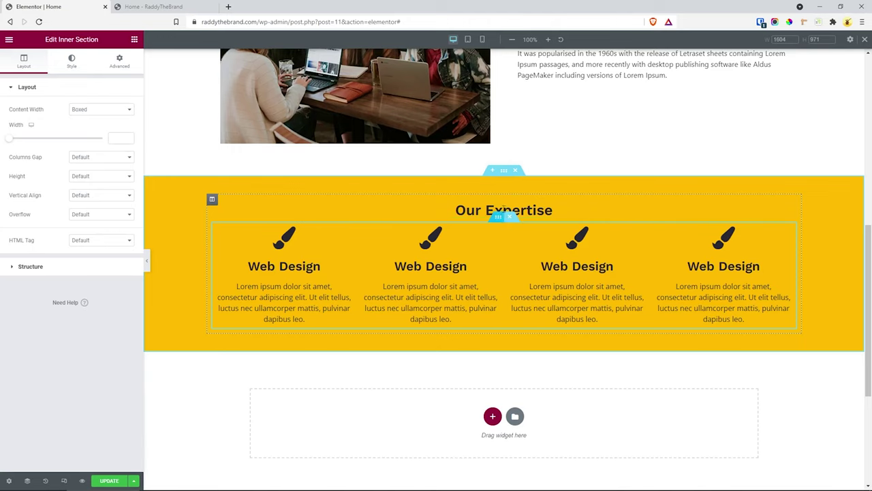
- Unlink the inner section's margins and set its top margin to 40
click(119, 61)
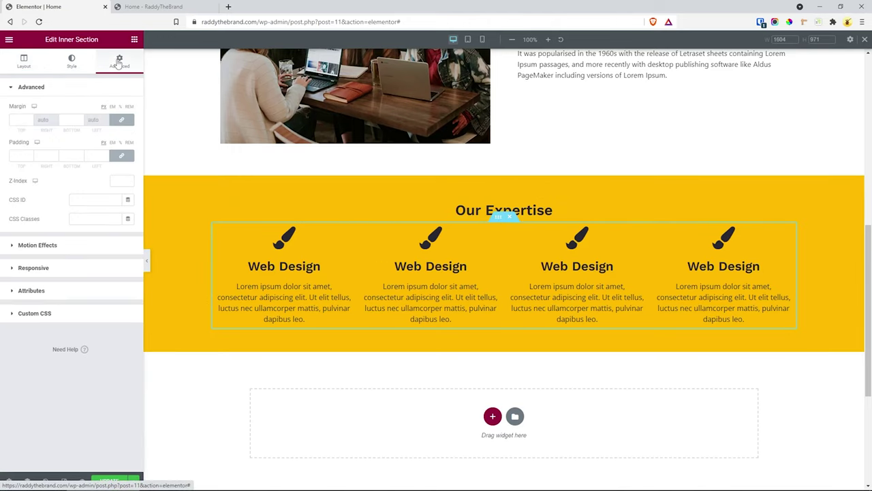
click(121, 121)
click(23, 120)
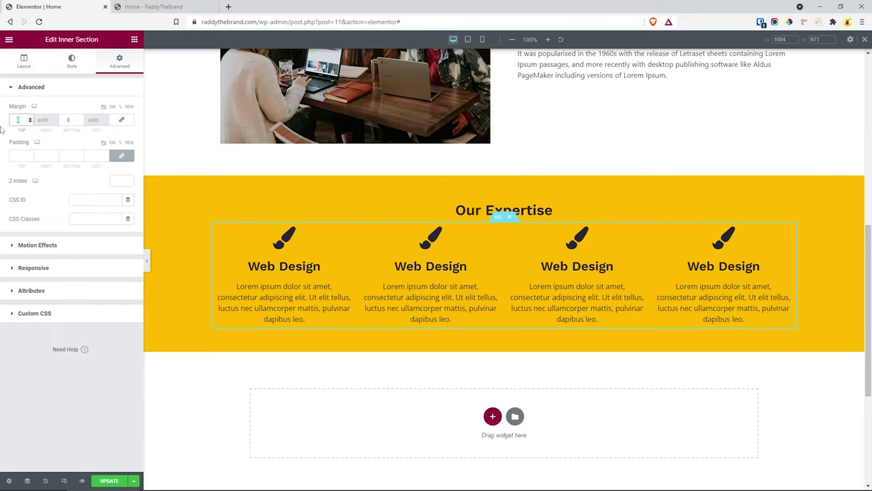
text(20)
key(BackSpace)
key(BackSpace)
text(040)
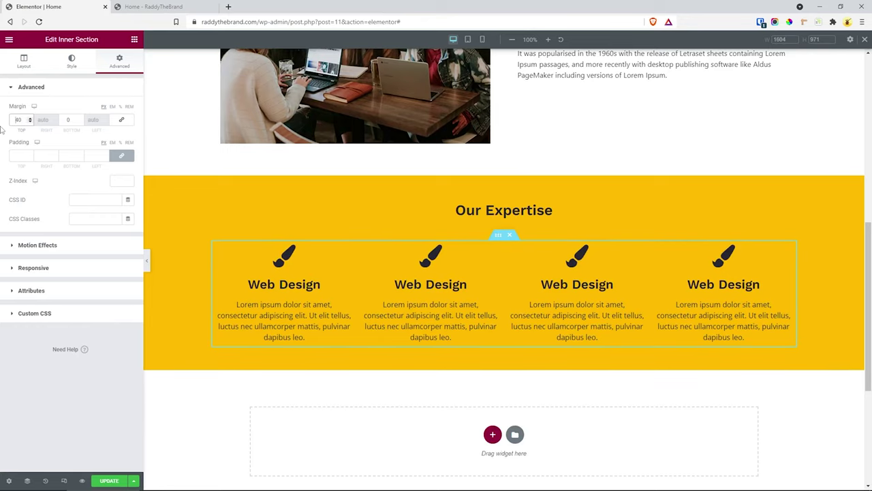
scroll(452, 231, down, 1)
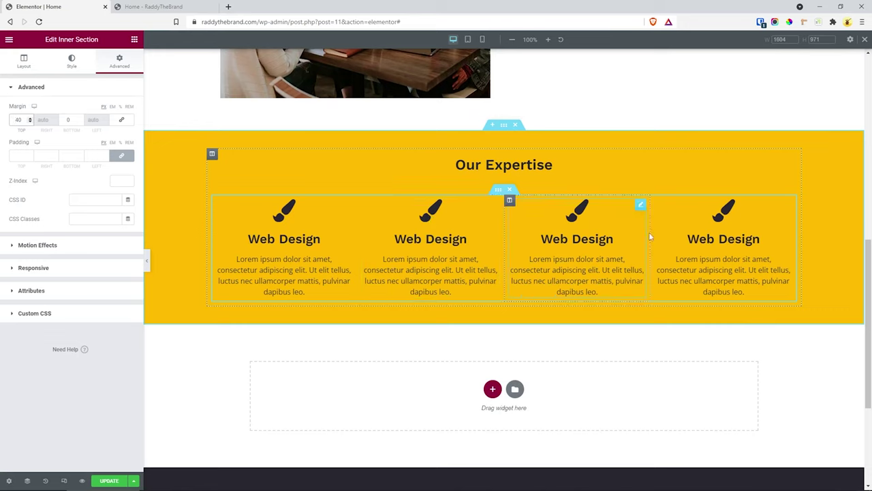
- Change the second, third and fourth titles to 'Web Development', 'Mobile Apps' and 'User Experience'
click(466, 239)
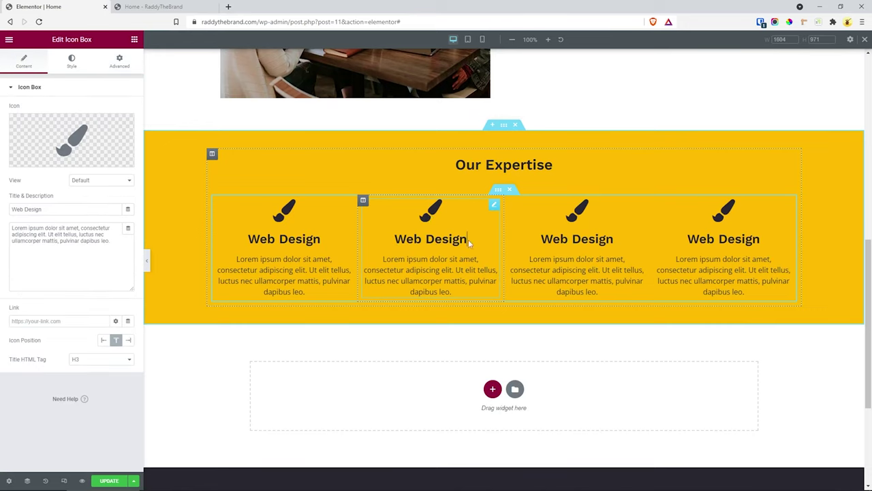
double_click(441, 240)
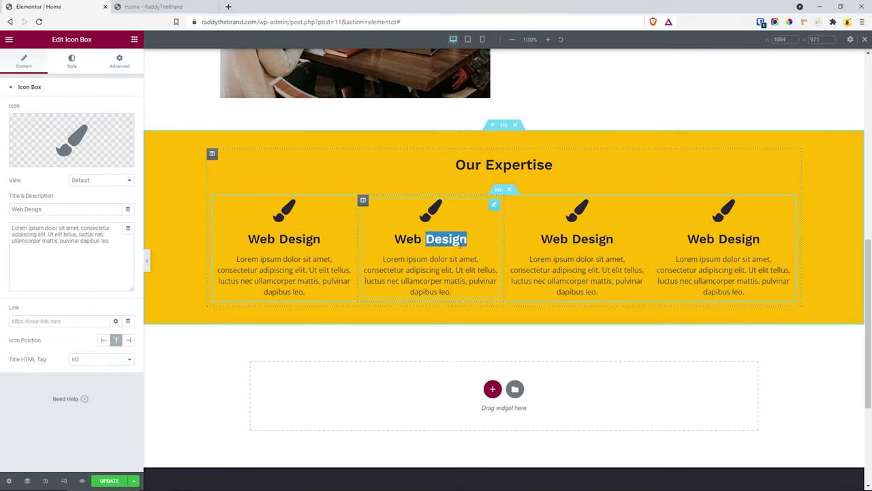
key(BackSpace)
text(D)
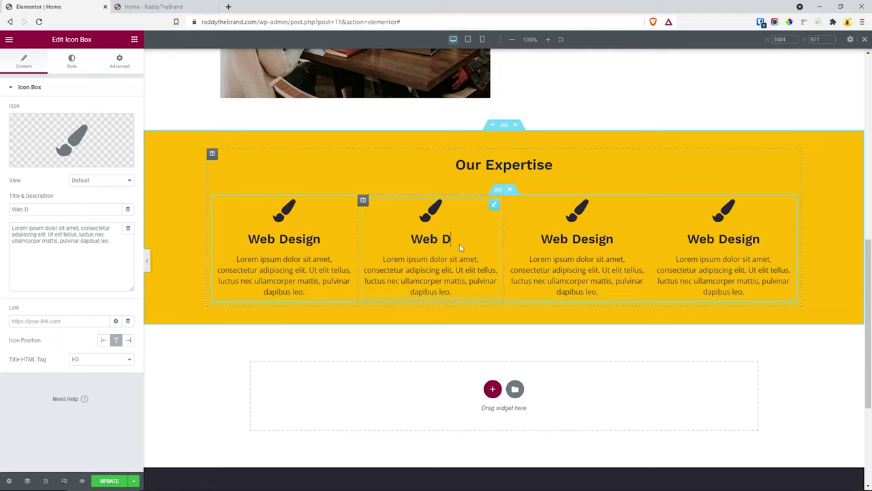
text(evelopment)
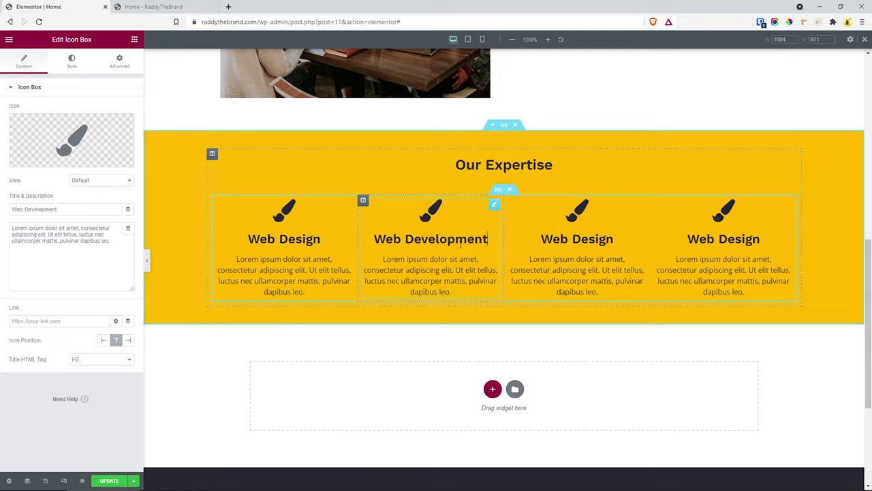
click(526, 249)
click(570, 239)
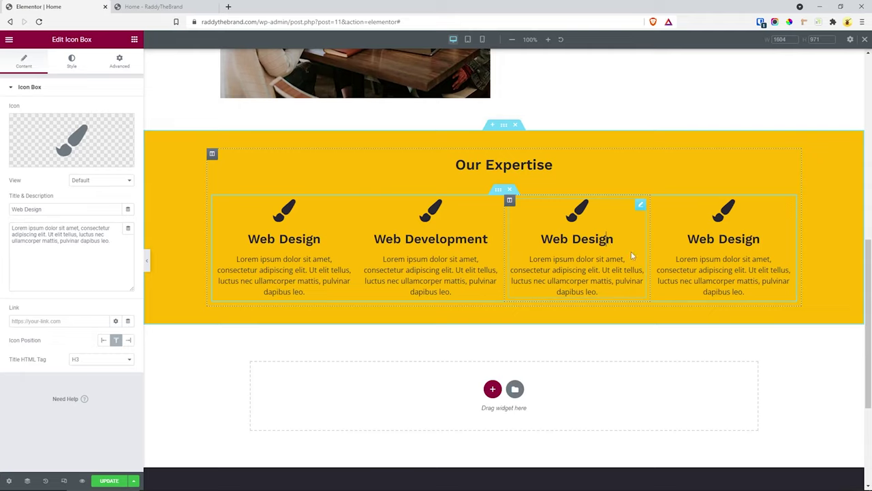
key(shift+Left)
key(shift+Left)
key(shift+Left)
key(shift+Left)
key(shift+Left)
key(shift+Left)
key(shift+Left)
key(shift+Left)
key(shift+Left)
key(shift+Left)
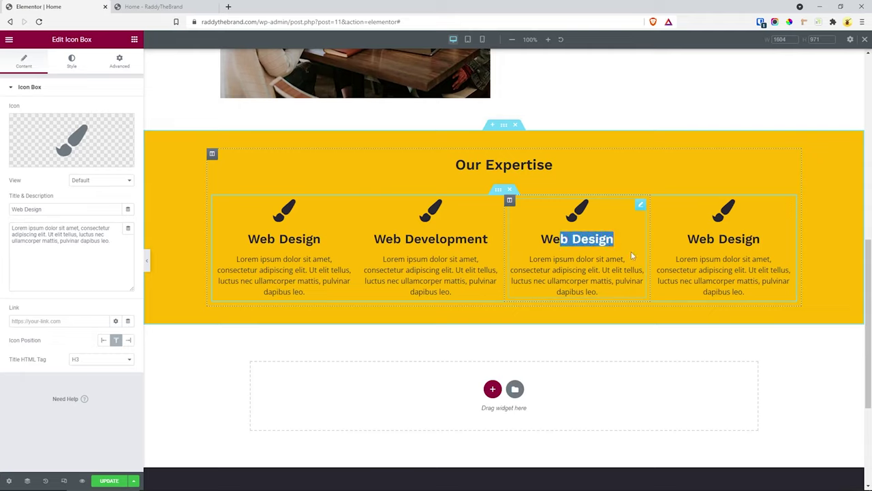
text(Mobile Apps)
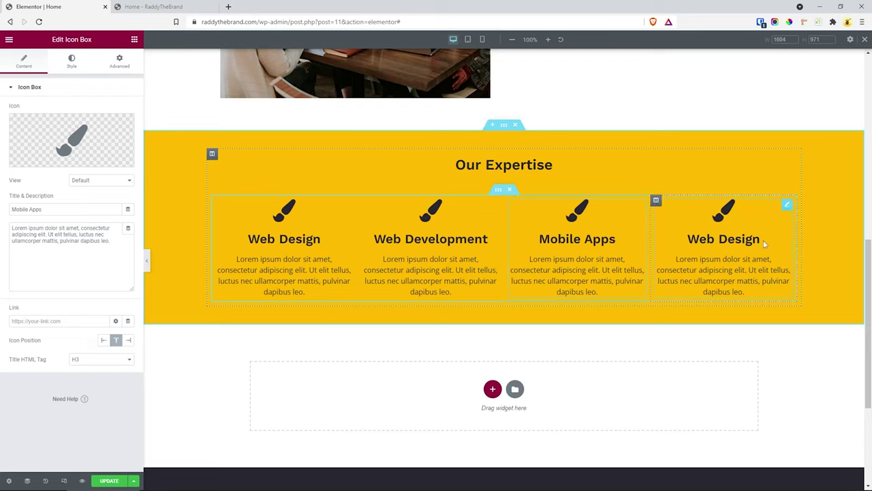
key(shift+Left)
key(shift+Left)
key(shift+Left)
key(shift+Left)
key(shift+Left)
key(shift+Left)
key(shift+Left)
key(shift+Left)
key(shift+Left)
key(shift+Left)
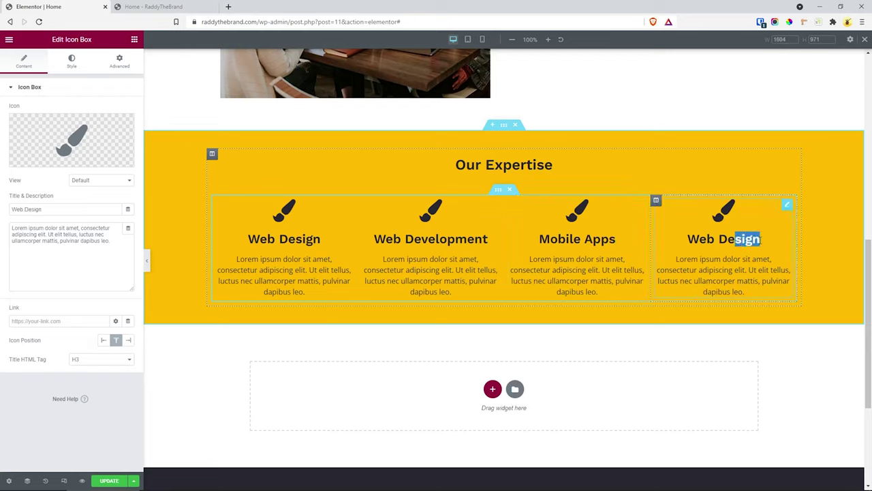
text(ser)
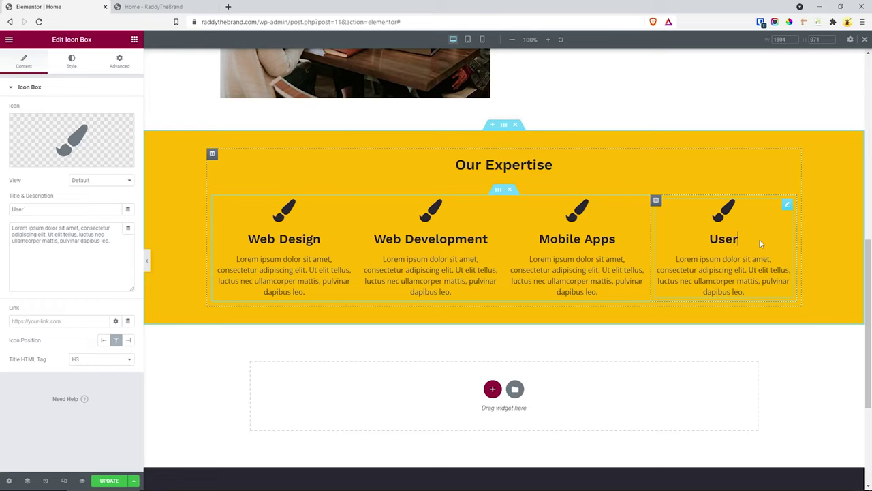
text( Experience)
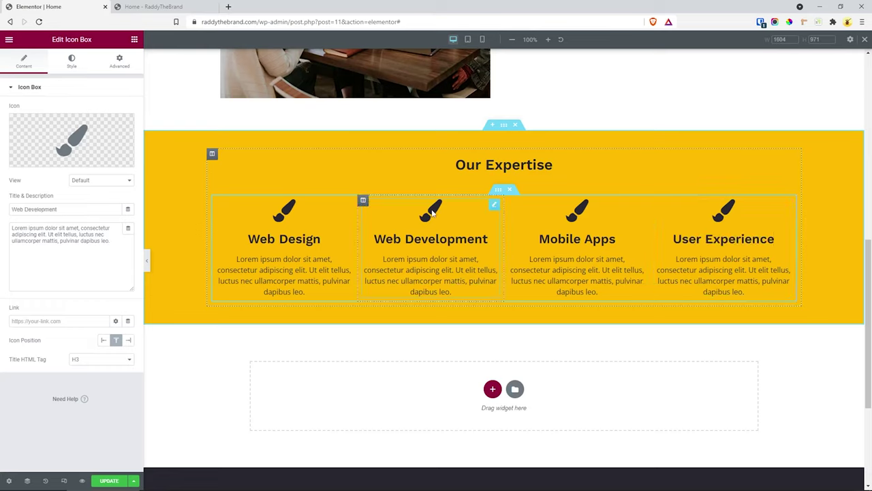
- Give the Web Development box the laptop code icon
click(33, 166)
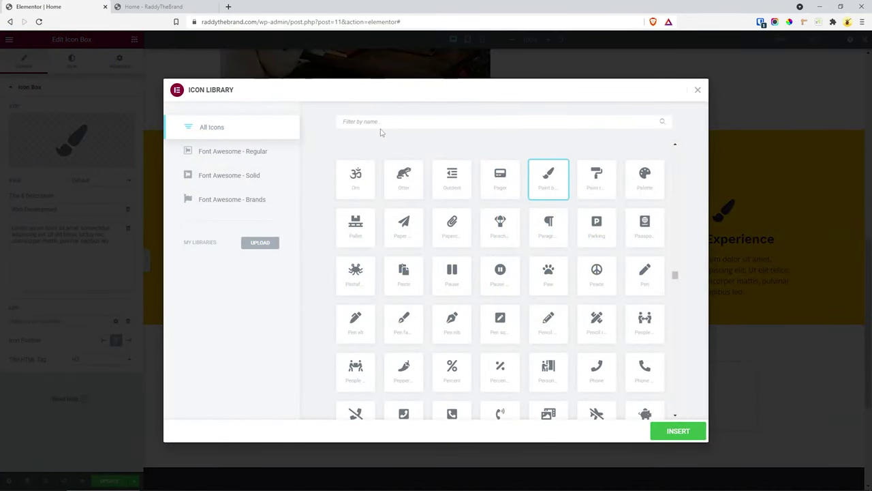
text(code)
click(614, 183)
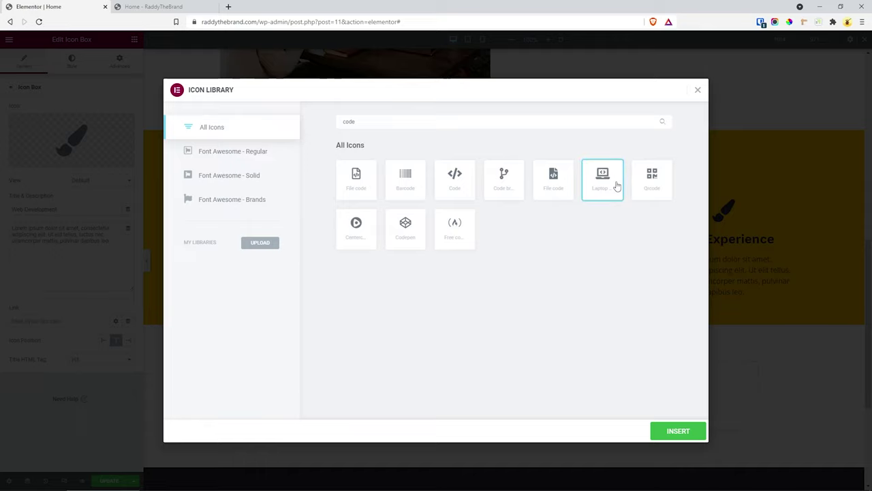
click(678, 431)
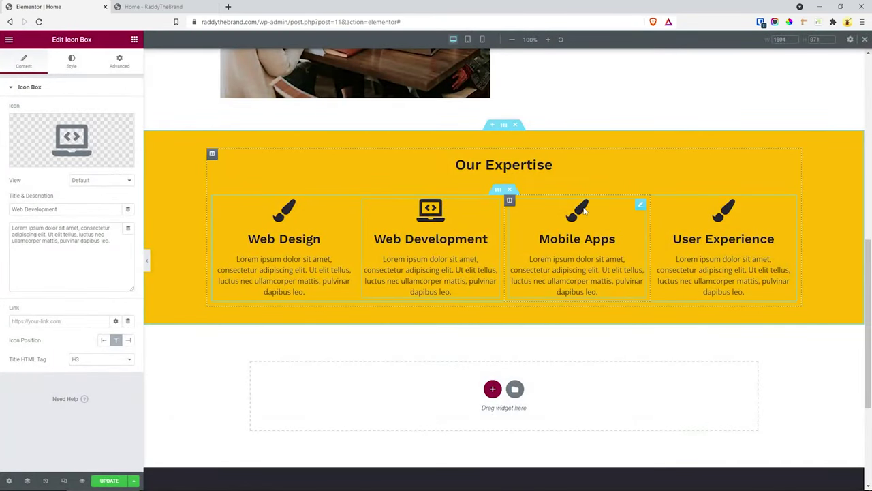
- Give the Mobile Apps box the outlined mobile phone icon
click(585, 212)
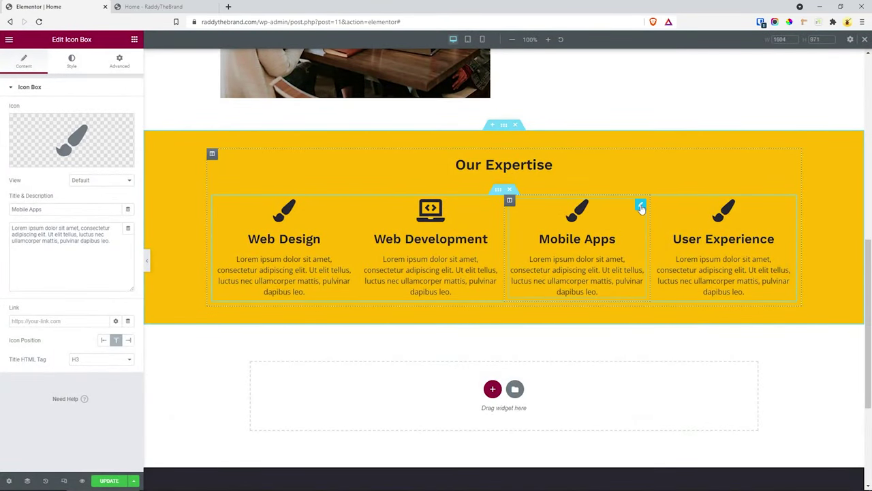
click(31, 165)
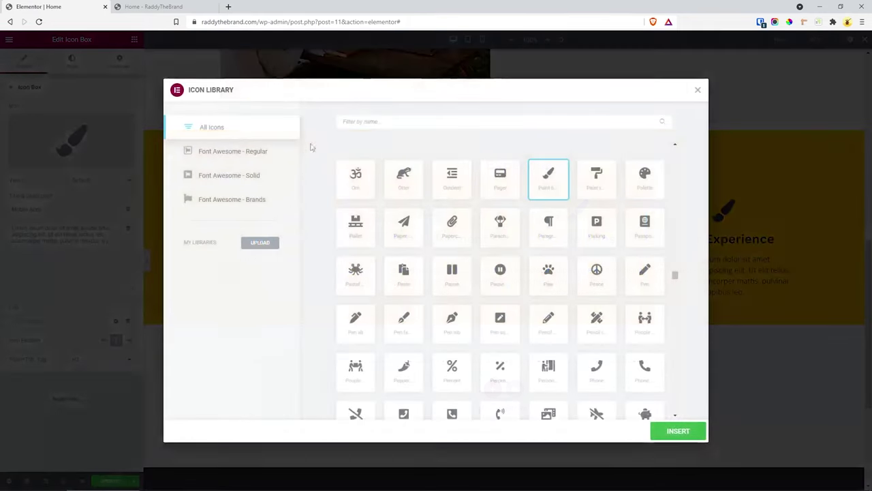
click(379, 121)
text(mobile)
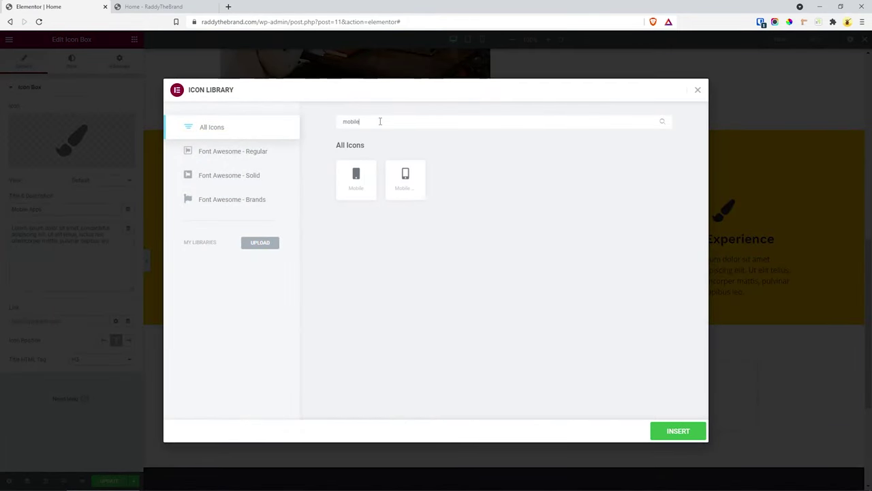
click(405, 178)
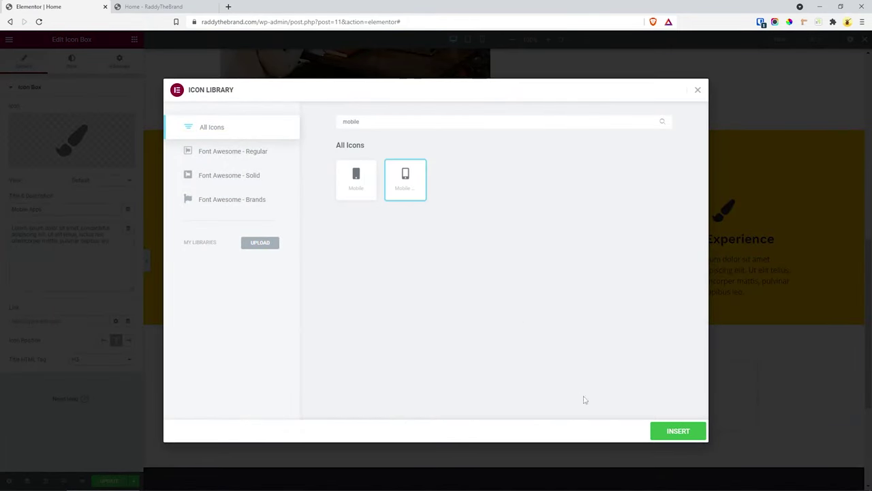
click(678, 431)
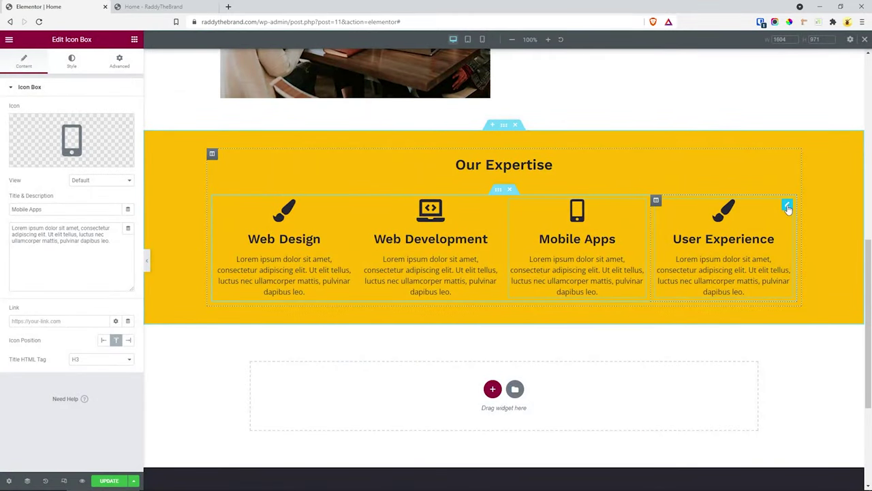
- Give the User Experience box the user astronaut icon, found by searching 'user'
click(787, 208)
click(42, 163)
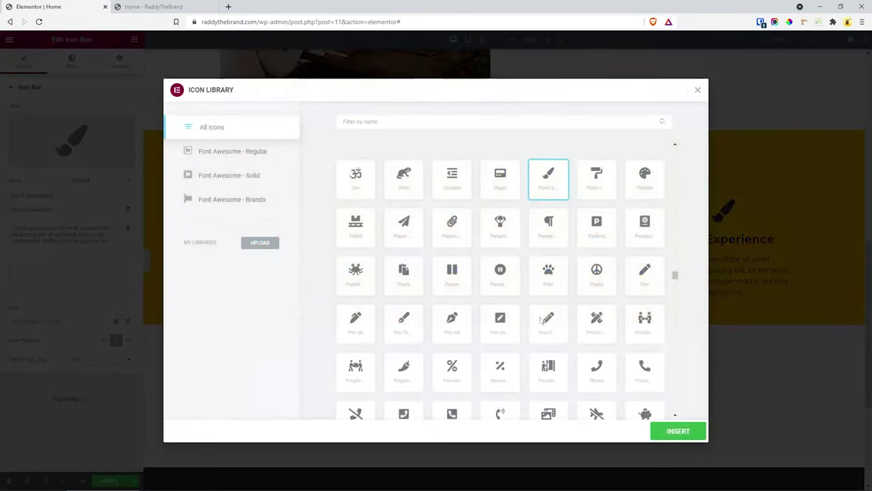
scroll(572, 317, down, 1)
scroll(580, 273, up, 3)
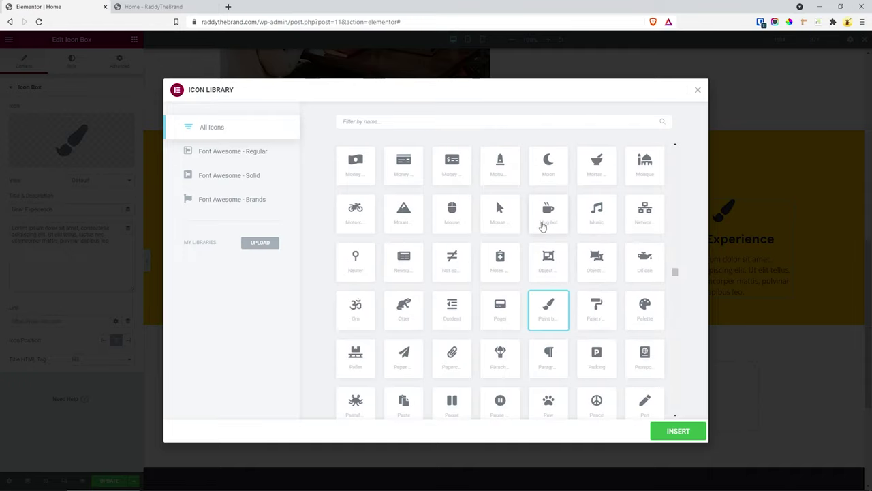
scroll(584, 278, down, 9)
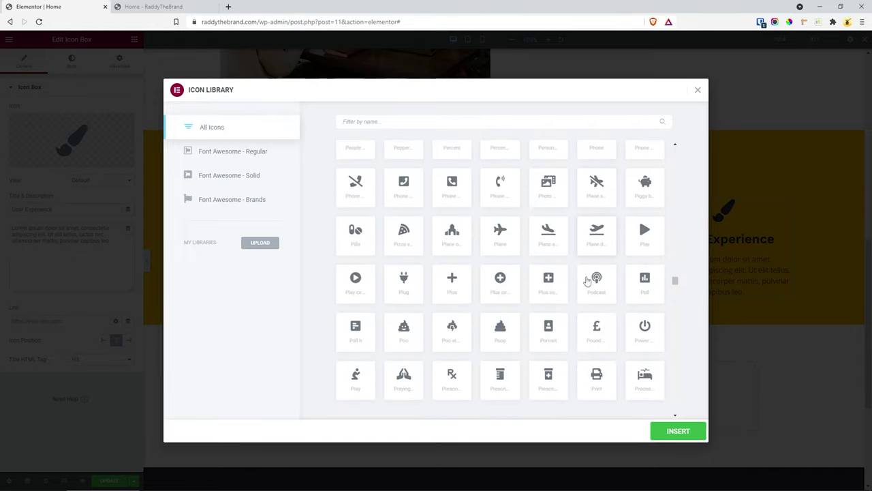
scroll(587, 281, down, 1)
text(p)
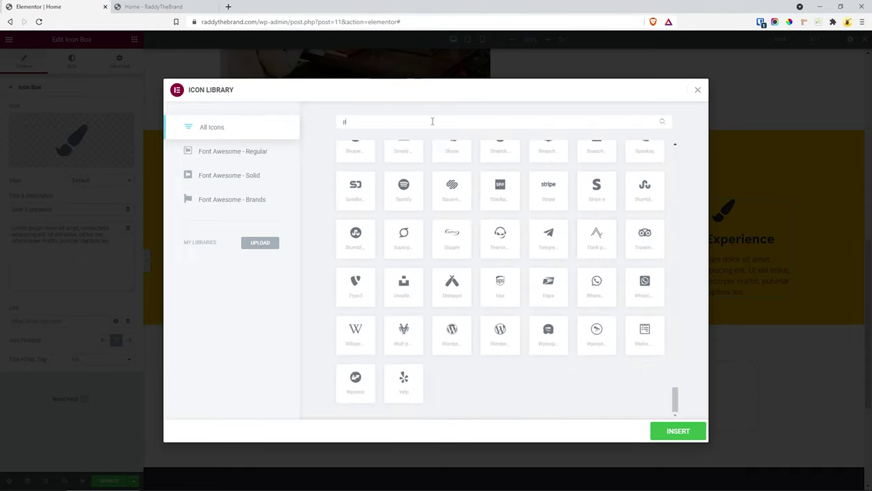
text(erso)
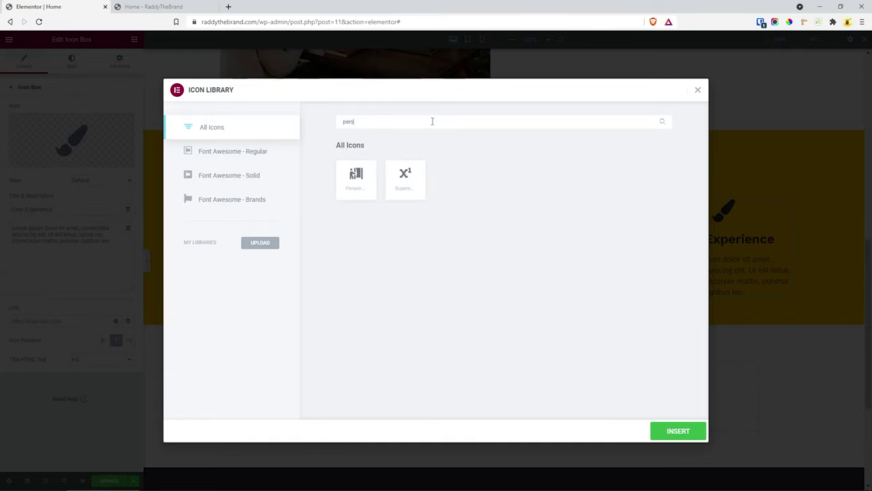
key(BackSpace)
key(BackSpace)
key(BackSpace)
key(BackSpace)
key(BackSpace)
text(user)
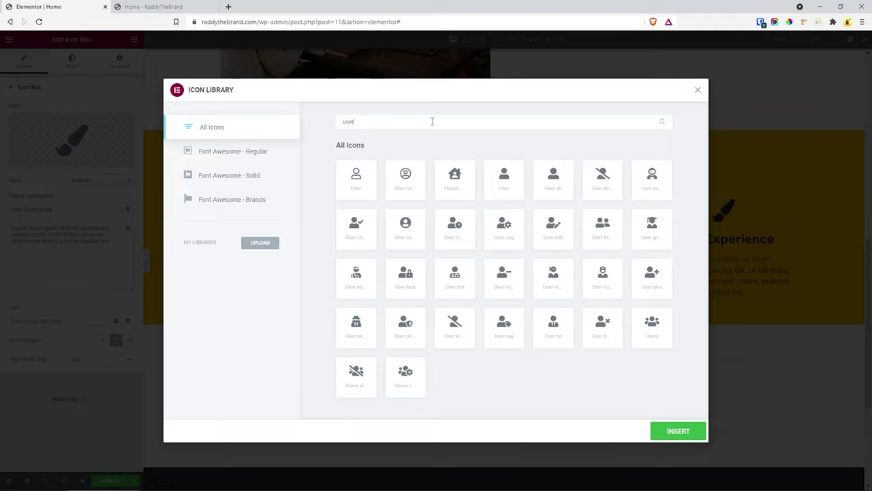
click(658, 187)
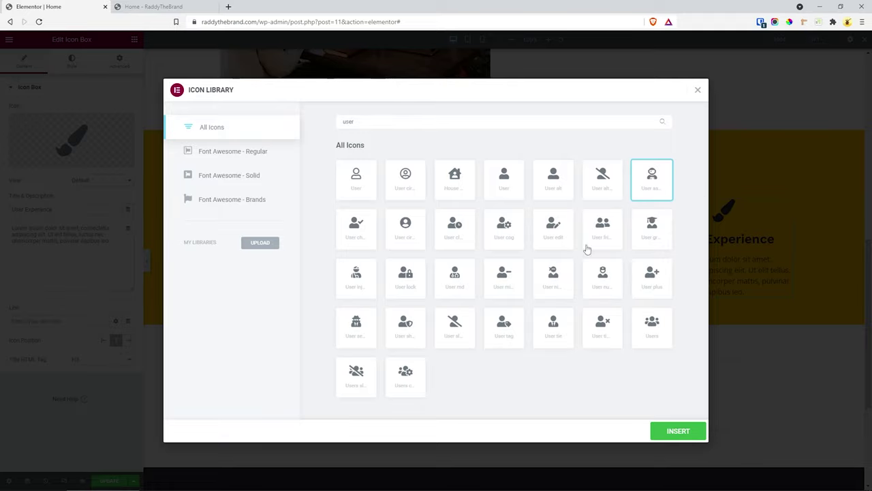
click(678, 431)
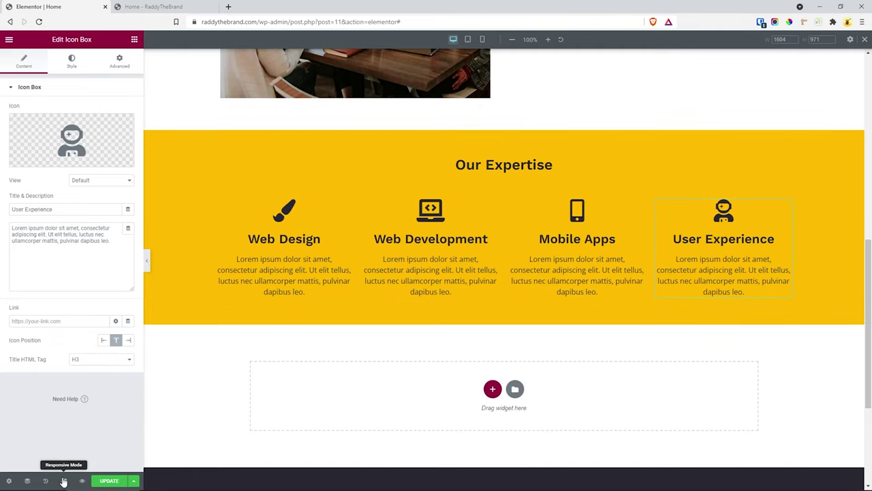
- Switch the editor's responsive preview to tablet width
click(63, 482)
click(64, 481)
click(468, 39)
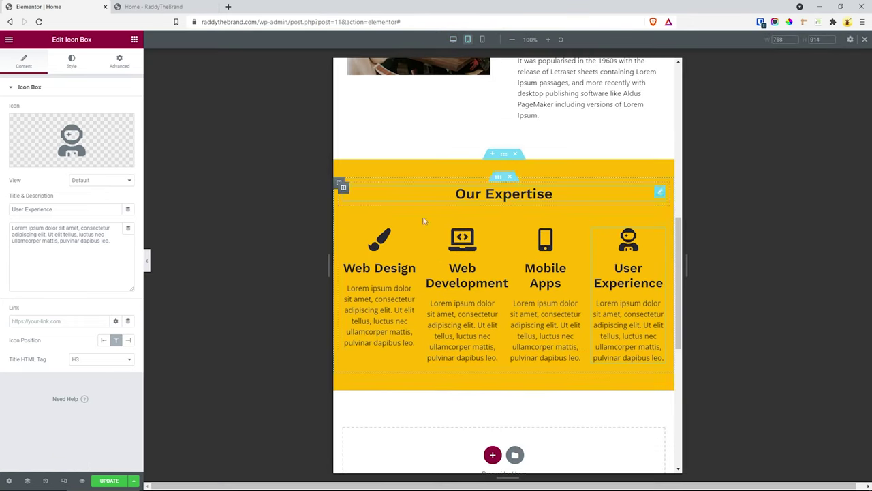
click(482, 39)
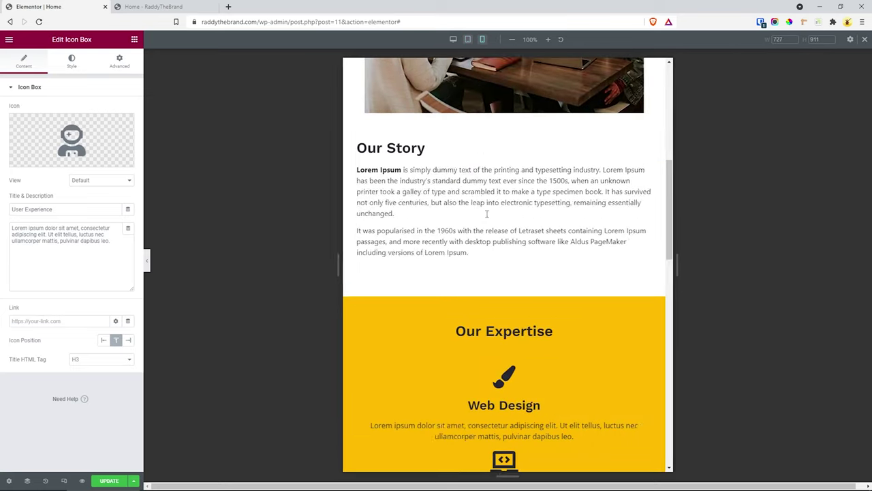
scroll(506, 261, down, 5)
scroll(506, 262, up, 5)
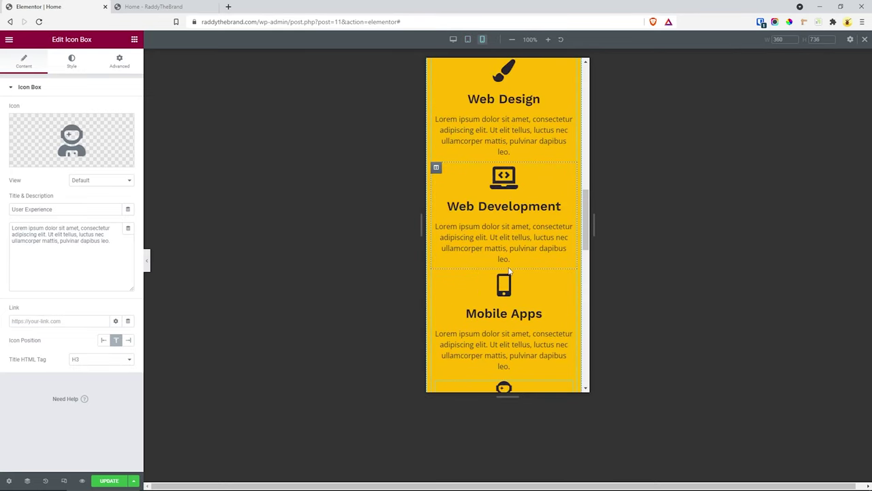
click(468, 39)
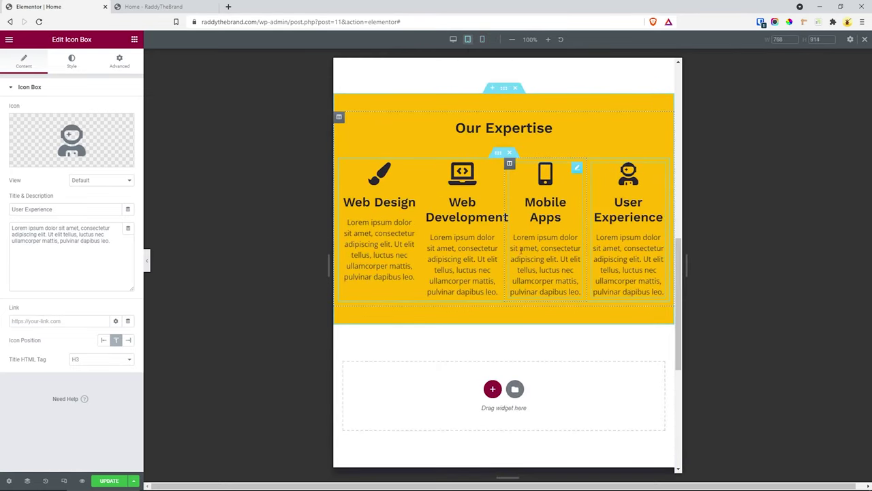
scroll(409, 232, up, 1)
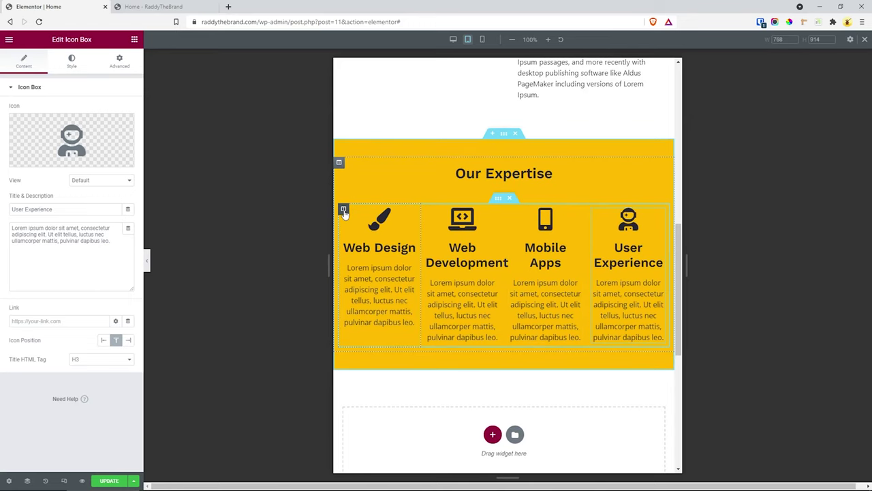
- Set all four expertise columns to 50% width on tablet
click(343, 208)
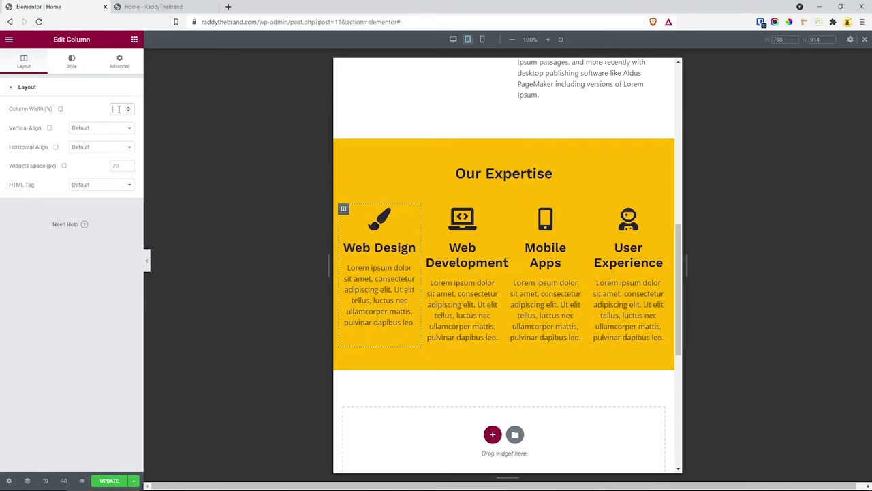
text(50)
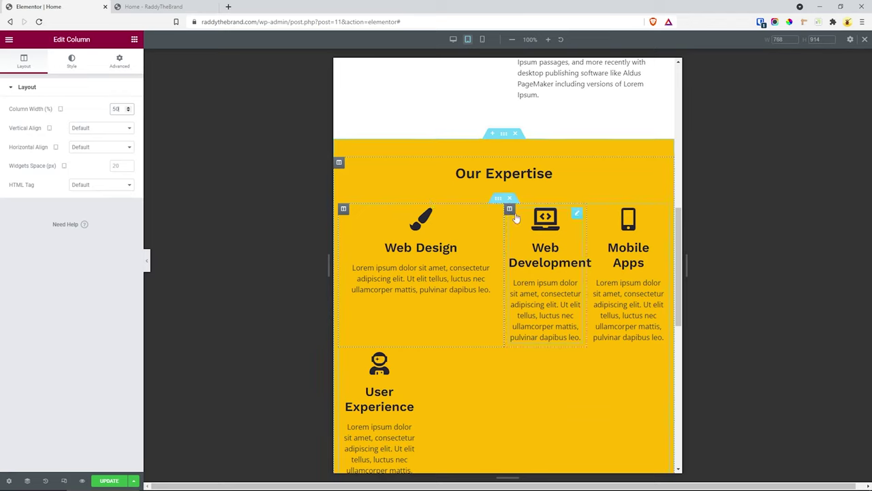
click(510, 210)
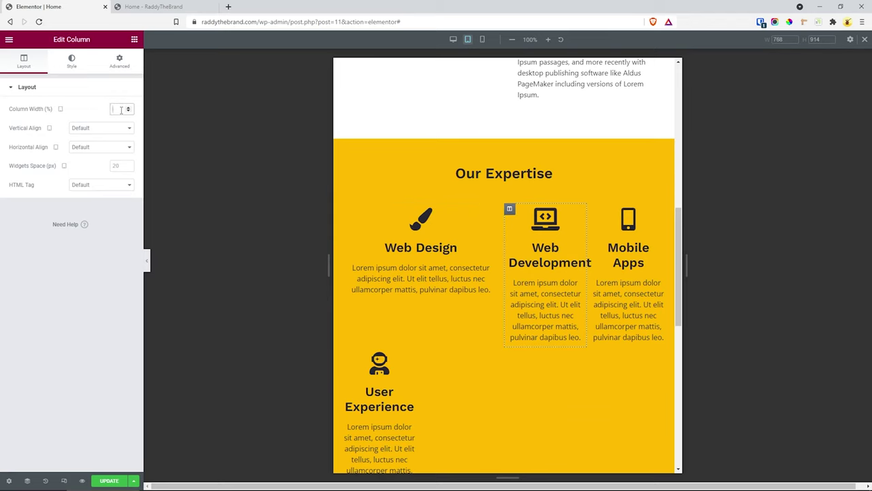
text(50)
click(345, 305)
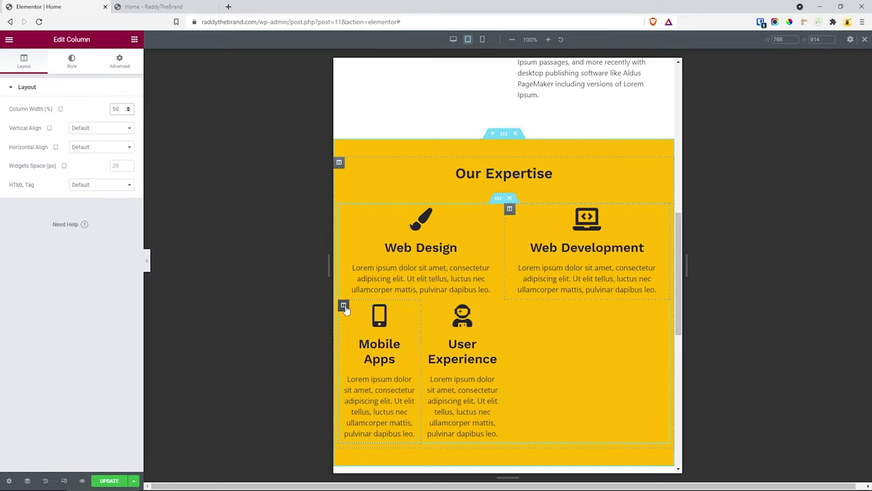
text(50)
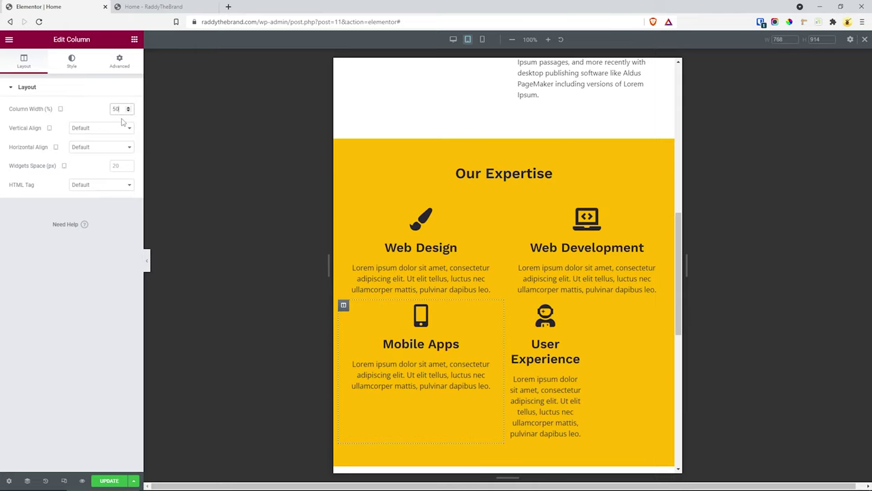
click(509, 307)
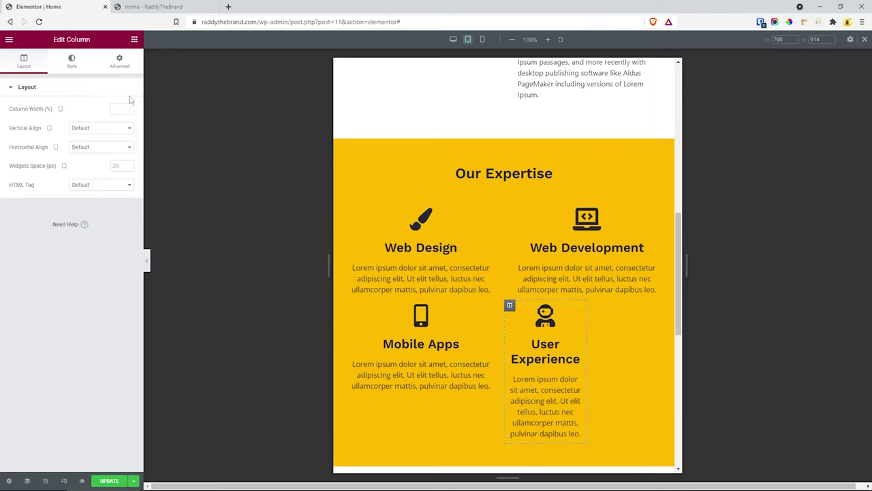
text(50)
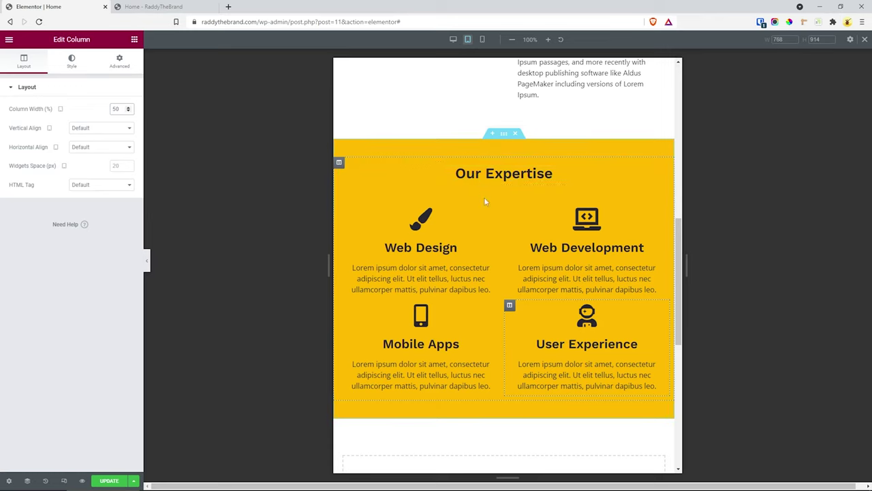
- Check the layout in desktop, tablet and phone previews, ending on desktop
click(454, 39)
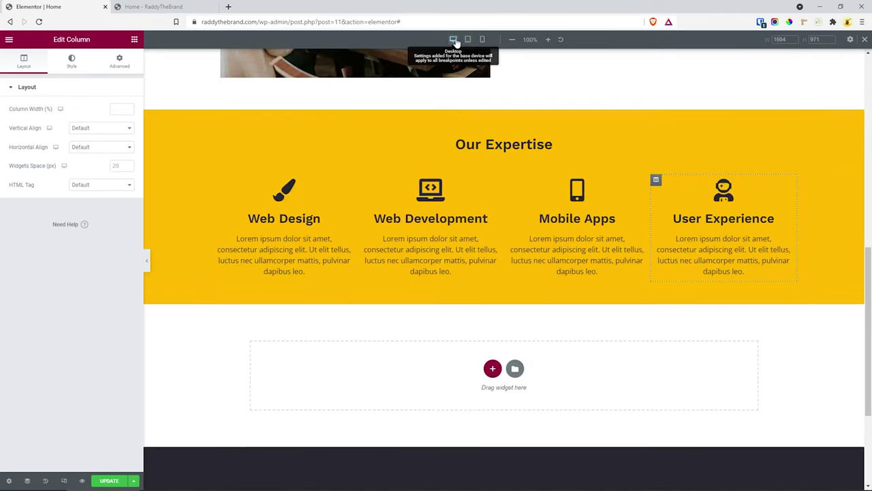
click(468, 39)
click(481, 40)
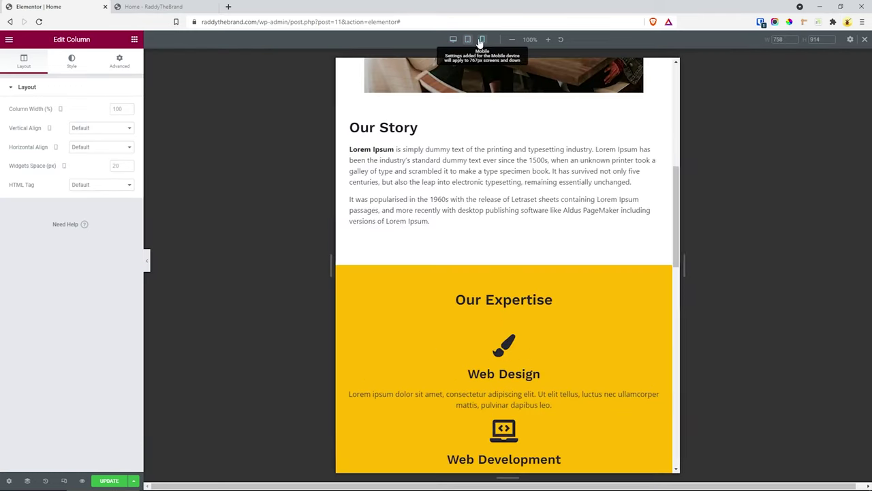
click(454, 39)
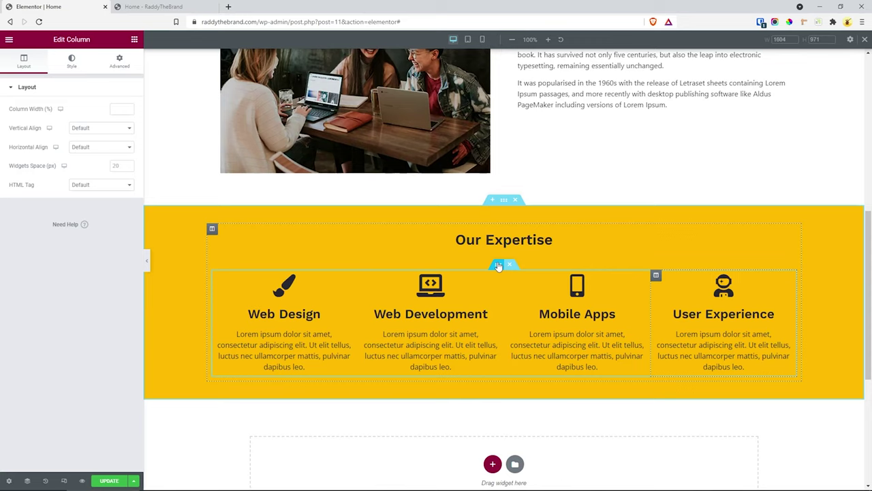
- Set the inner section's column gap to Wide
click(498, 265)
click(41, 62)
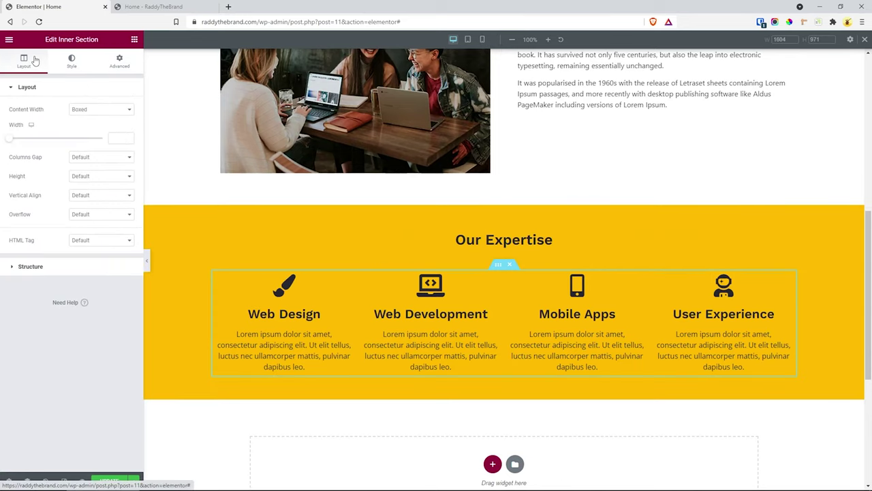
click(87, 157)
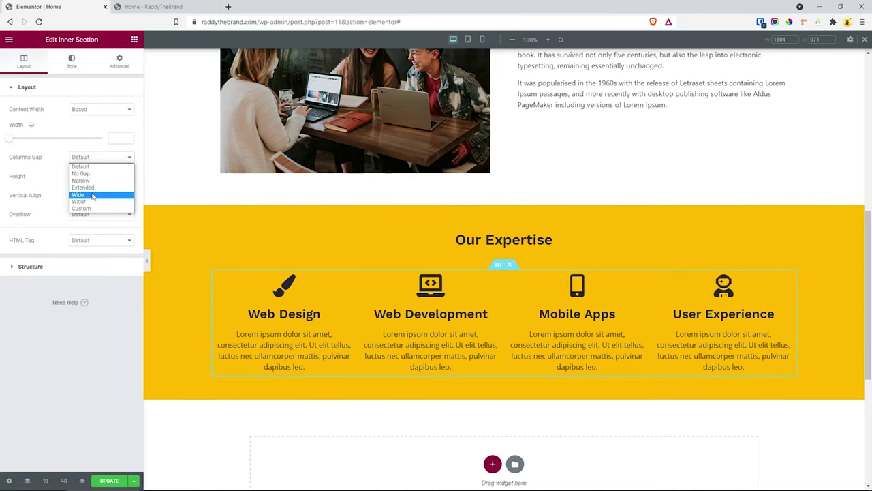
click(92, 196)
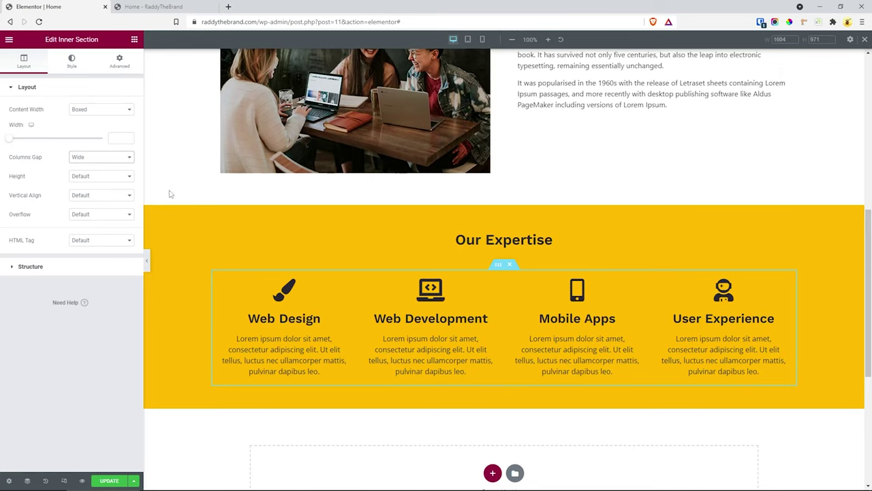
- Check tablet and phone previews, then Update the homepage and view it live
click(468, 39)
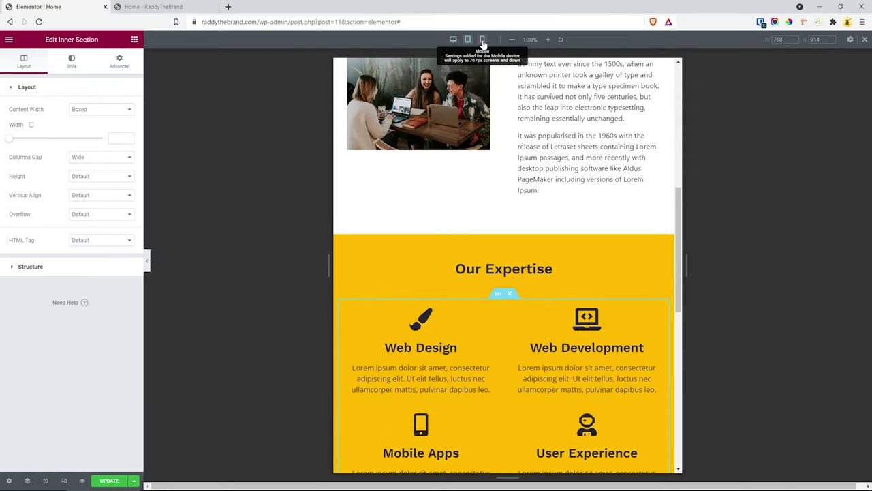
click(483, 40)
scroll(515, 222, down, 5)
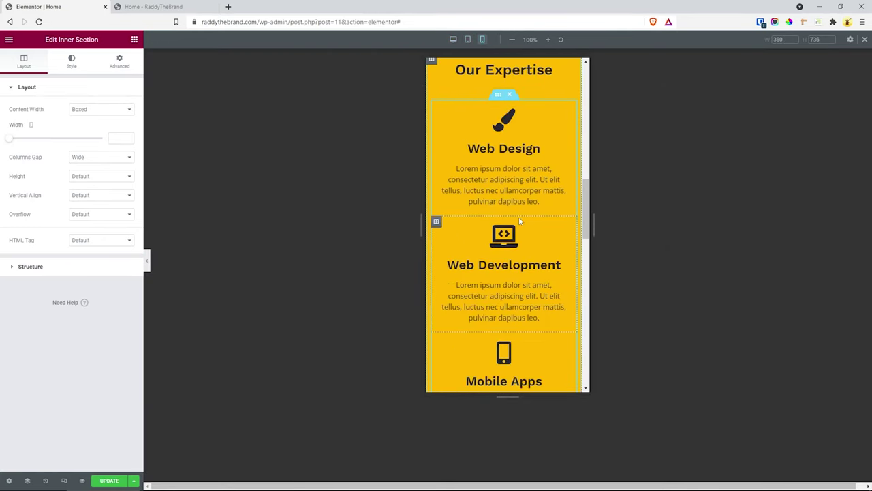
click(454, 39)
scroll(503, 234, up, 2)
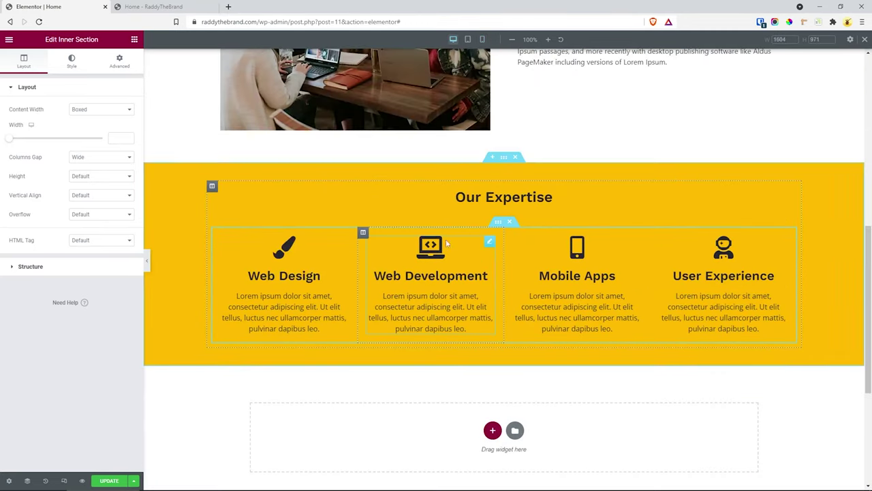
click(109, 481)
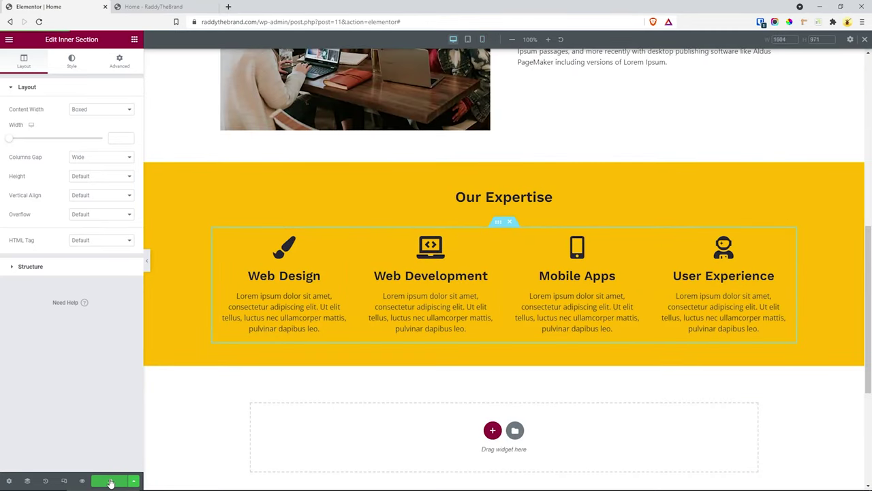
click(159, 7)
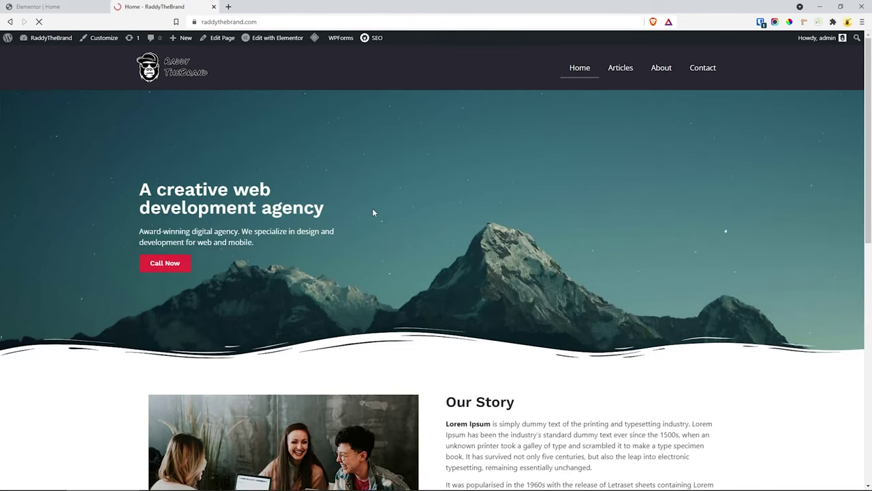
- Scroll the live RaddyTheBrand homepage down to Our Expertise, then go back to the Elementor tab
scroll(439, 166, down, 3)
scroll(441, 168, down, 5)
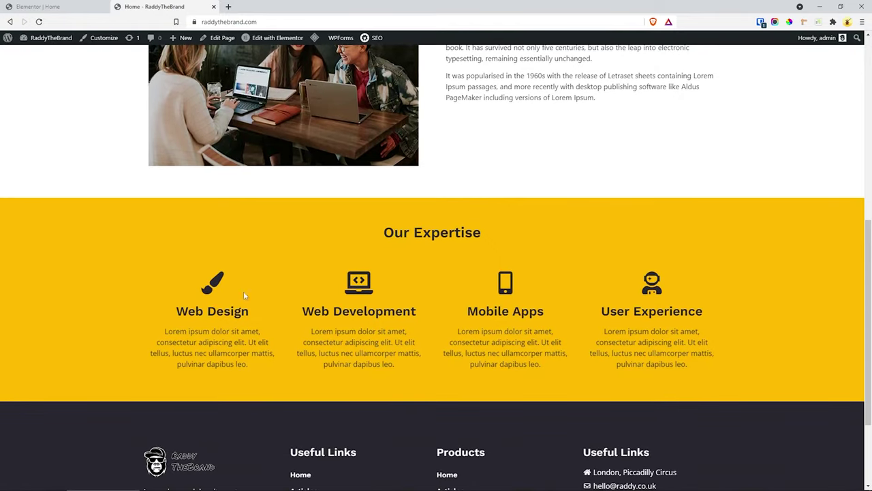
scroll(243, 291, down, 1)
drag(182, 265, 763, 265)
click(647, 328)
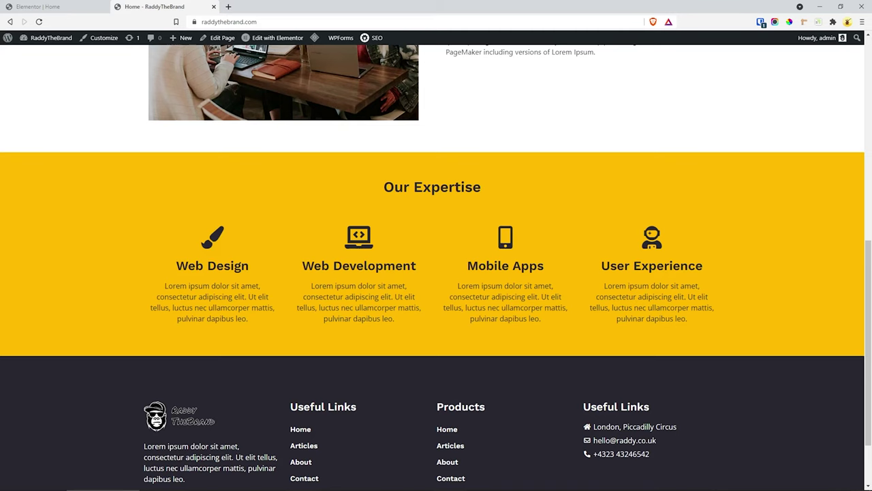
key(ctrl+Page_Up)
scroll(526, 331, up, 5)
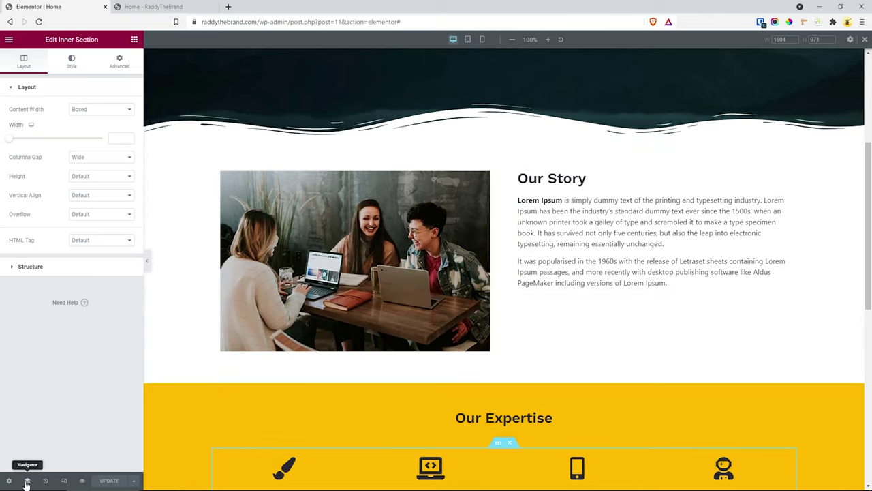
- In the Navigator tree, duplicate the collapsed Our Story section from its right-click menu
key(ctrl+plus)
key(ctrl+plus)
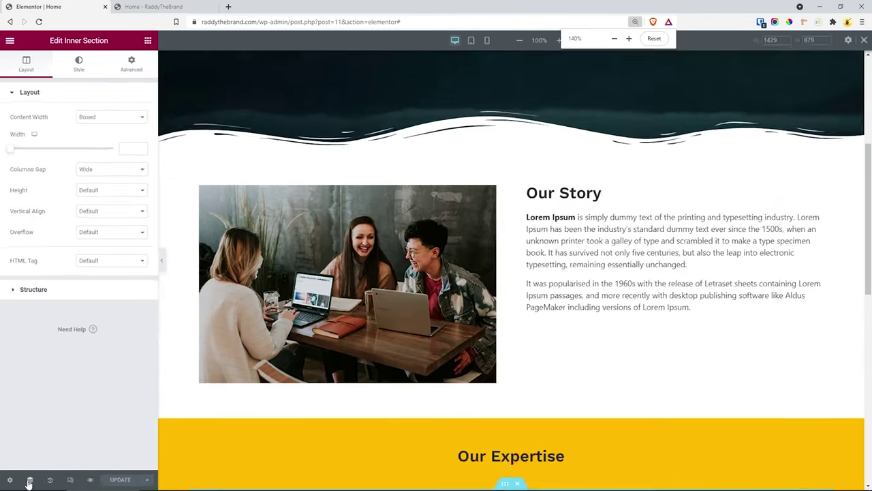
click(39, 478)
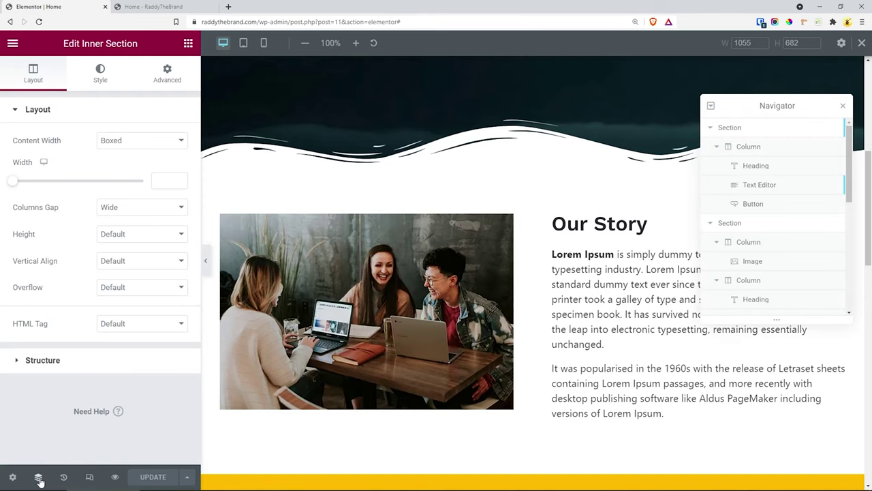
key(ctrl+minus)
key(ctrl+minus)
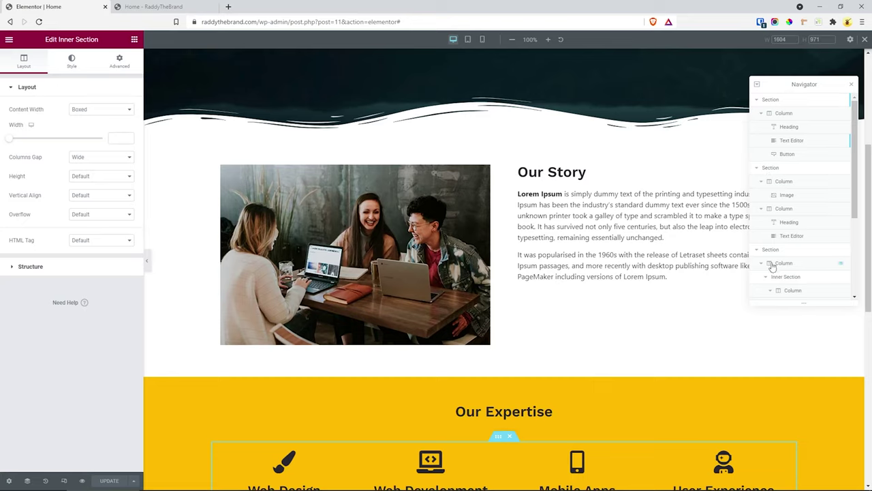
double_click(772, 169)
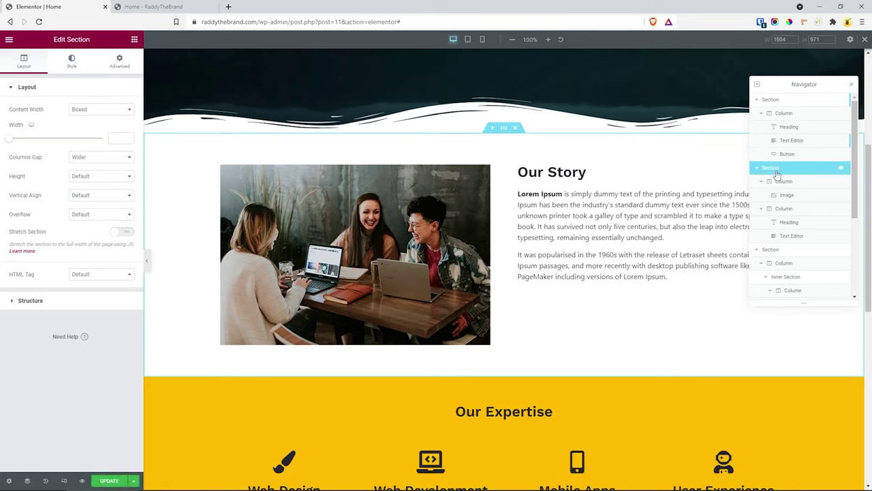
click(771, 100)
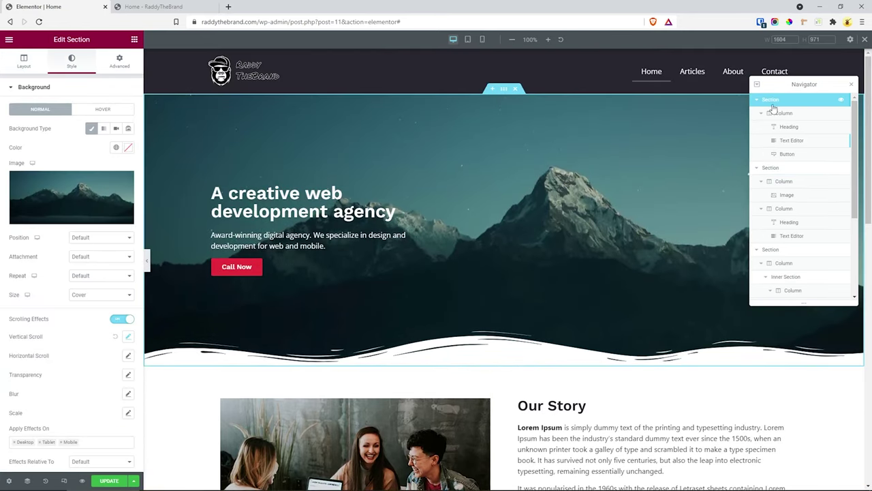
click(778, 169)
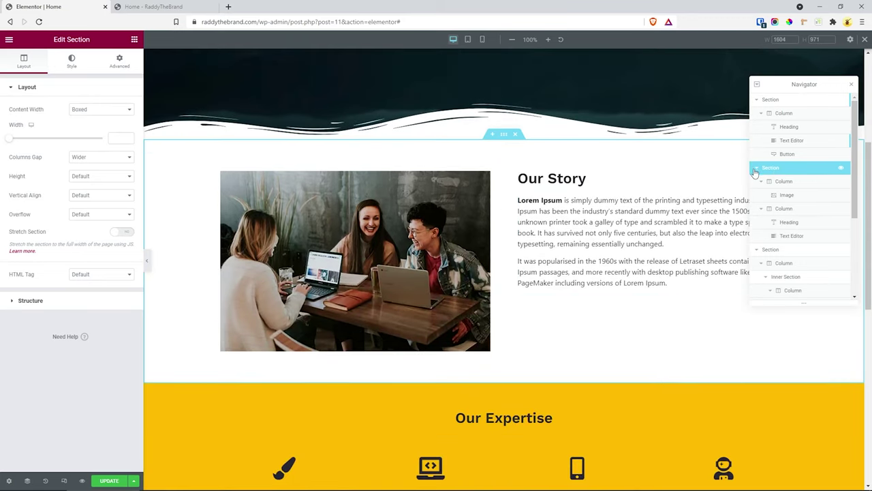
click(756, 169)
right_click(767, 170)
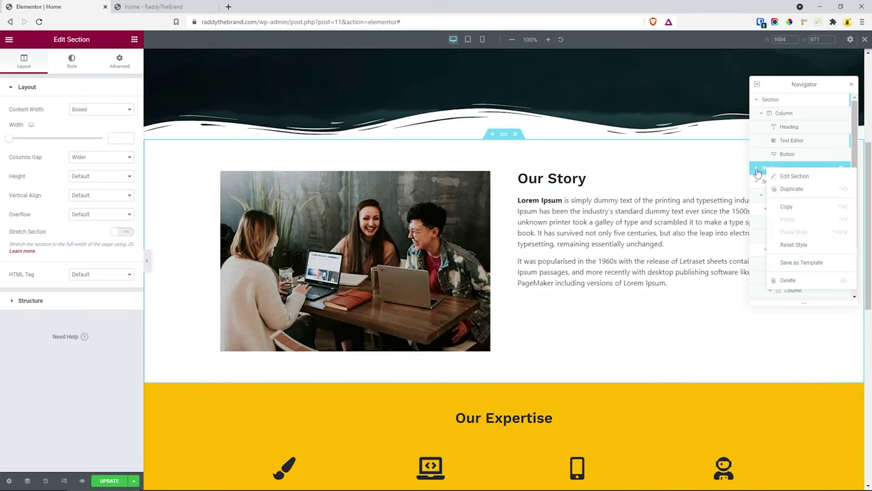
click(787, 189)
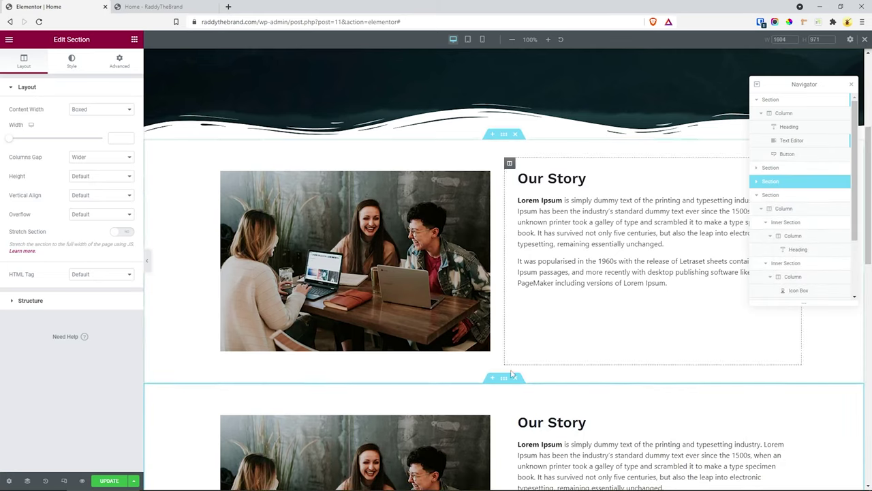
- Move the Our Story copy below the Our Expertise section and close the Navigator
drag(504, 381, 501, 357)
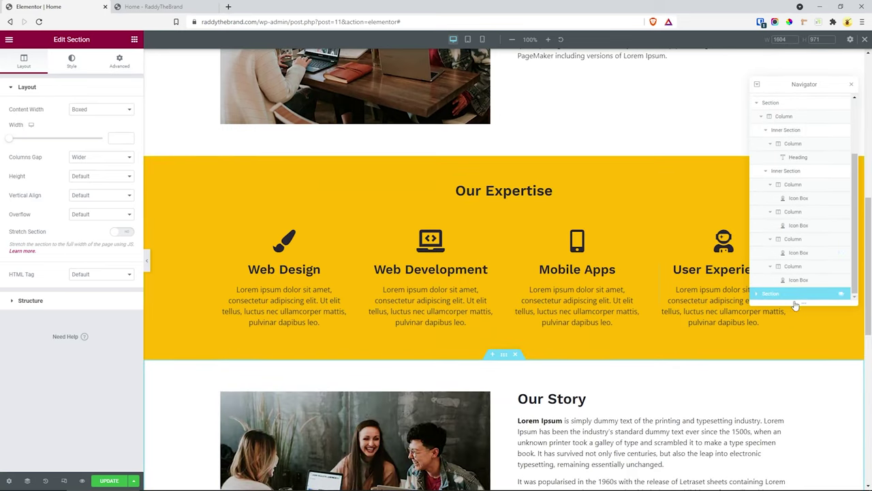
click(853, 87)
scroll(600, 194, down, 3)
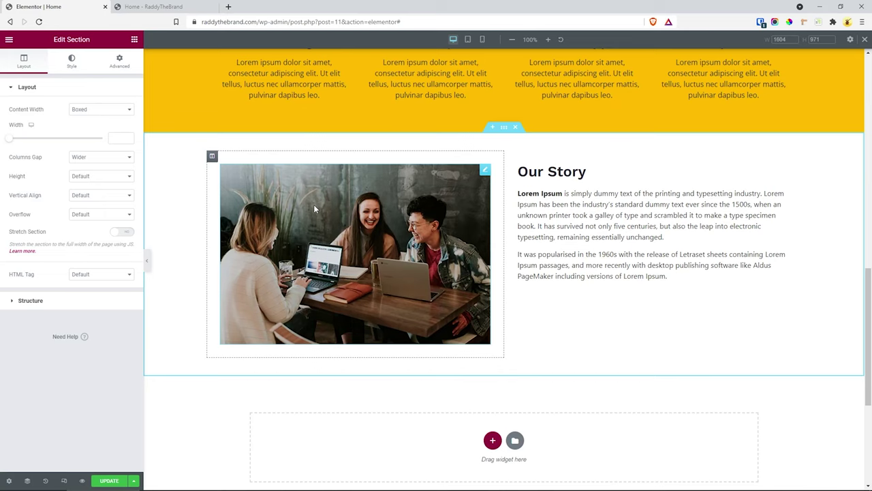
- Put the copy's heading and paragraph in the left column and the photo in the right
drag(572, 204, 371, 239)
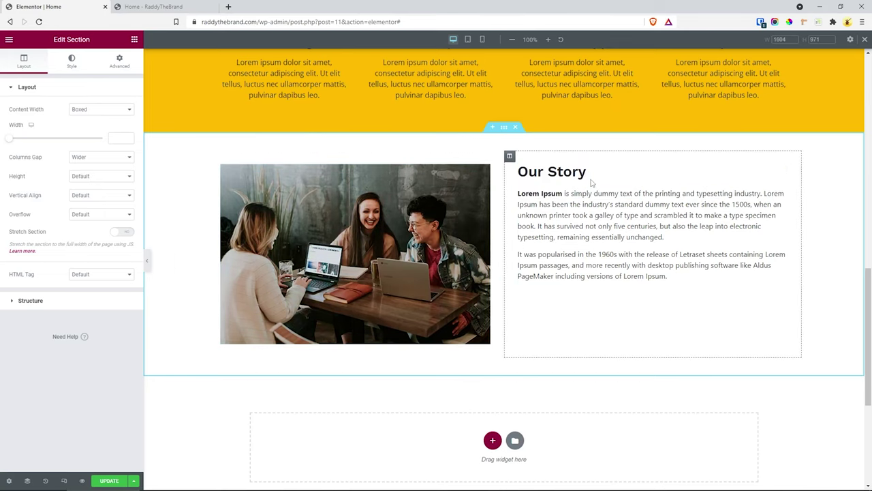
drag(777, 171, 396, 170)
click(769, 189)
drag(782, 171, 340, 204)
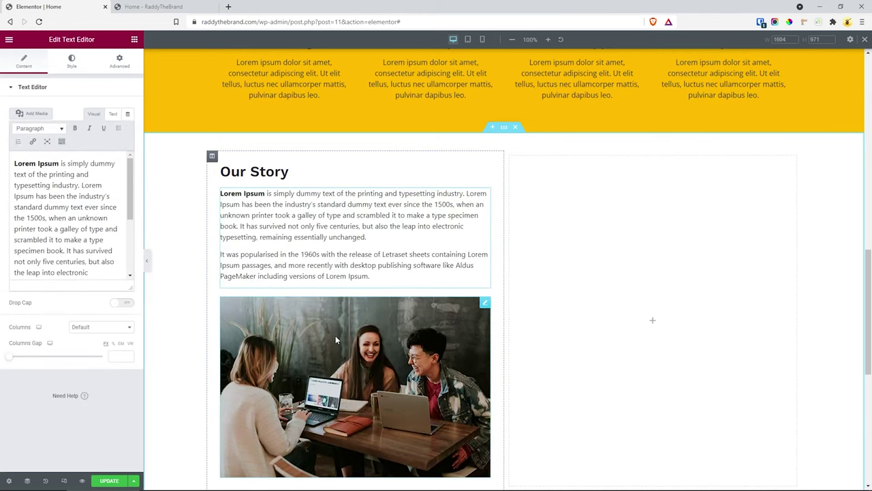
drag(336, 335, 603, 220)
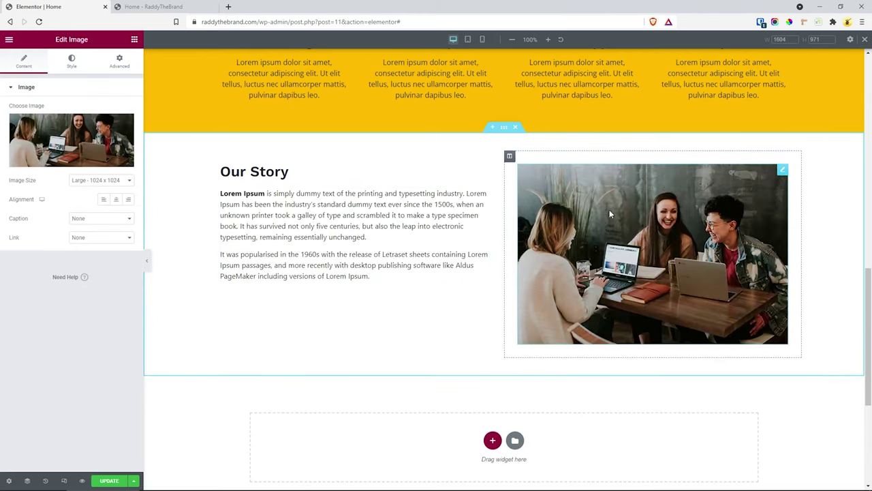
- Delete the copy's photo and add a Video widget to the empty right column
key(Delete)
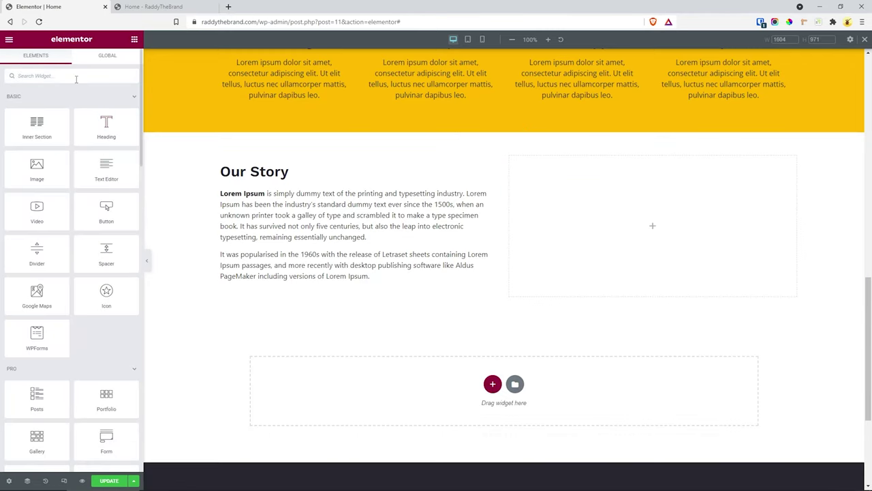
click(55, 75)
drag(37, 209, 663, 228)
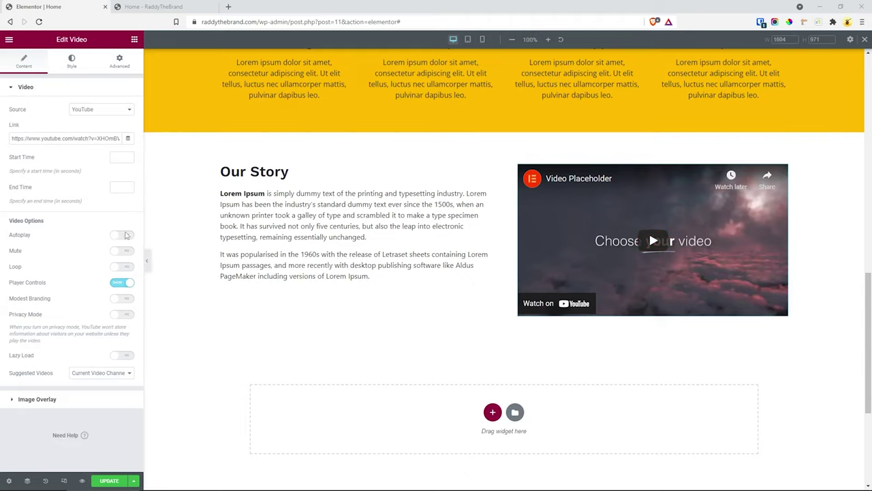
- Paste the NodeJs REST API tutorial YouTube URL as the video link, keeping YouTube as source
triple_click(89, 139)
triple_click(90, 141)
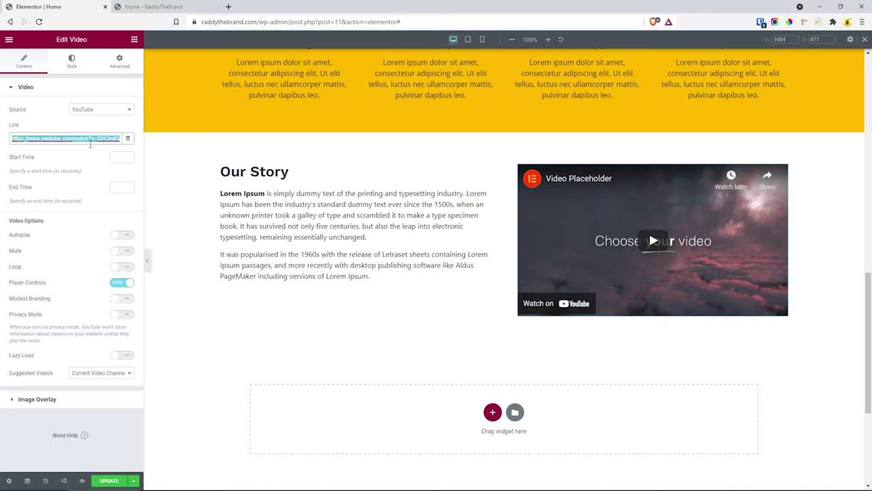
text(https://www.youtube.com/watch?v=xTETCDNUZsg)
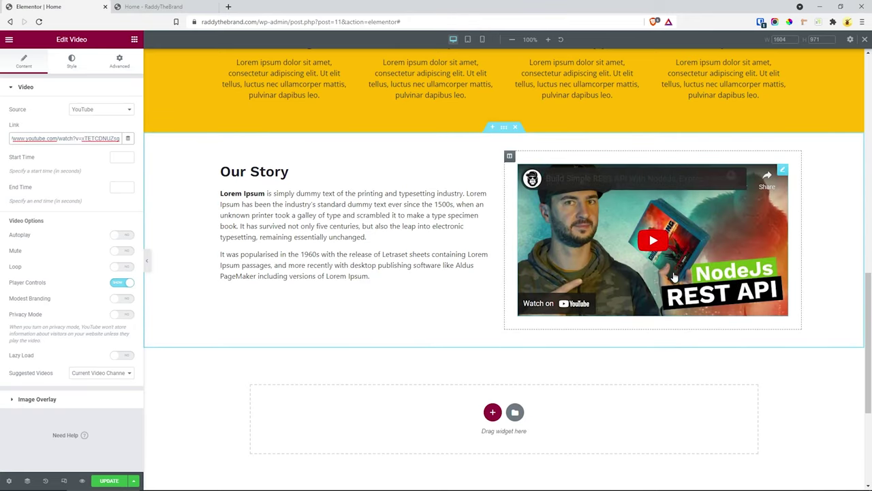
click(101, 111)
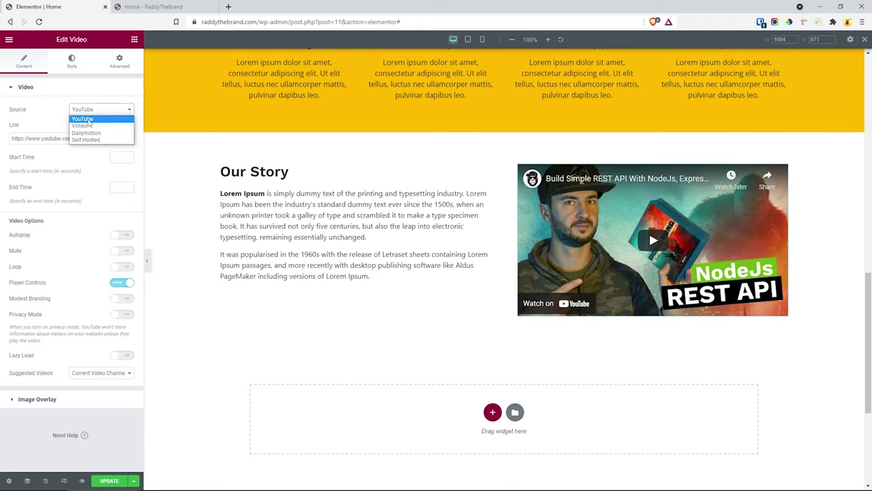
click(87, 120)
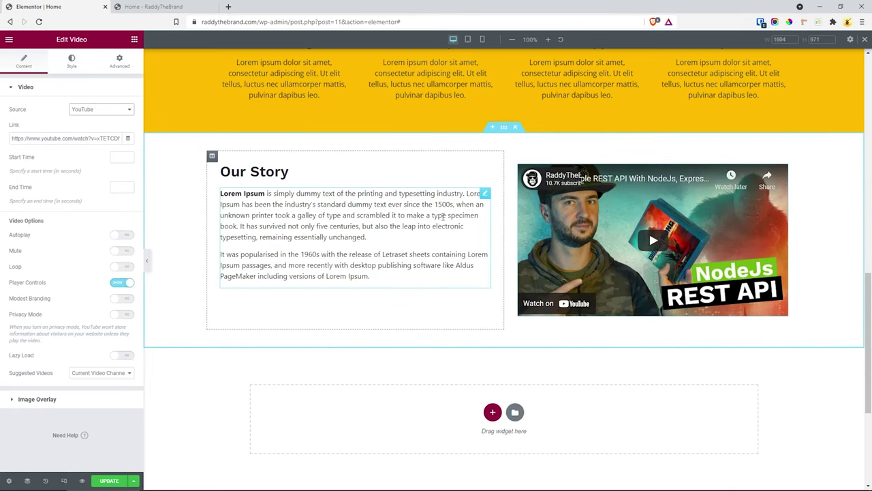
- Preview the page at tablet width and test-play, then pause, the embedded video
click(467, 39)
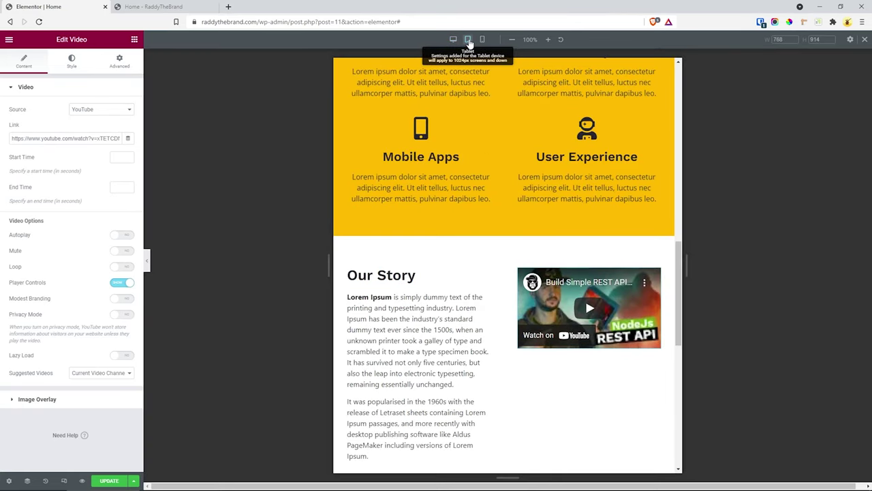
click(589, 309)
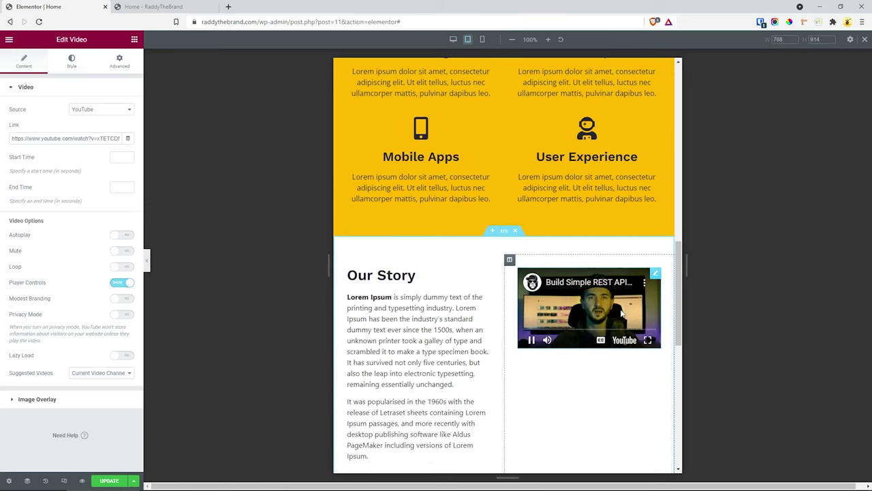
scroll(612, 268, down, 1)
click(612, 268)
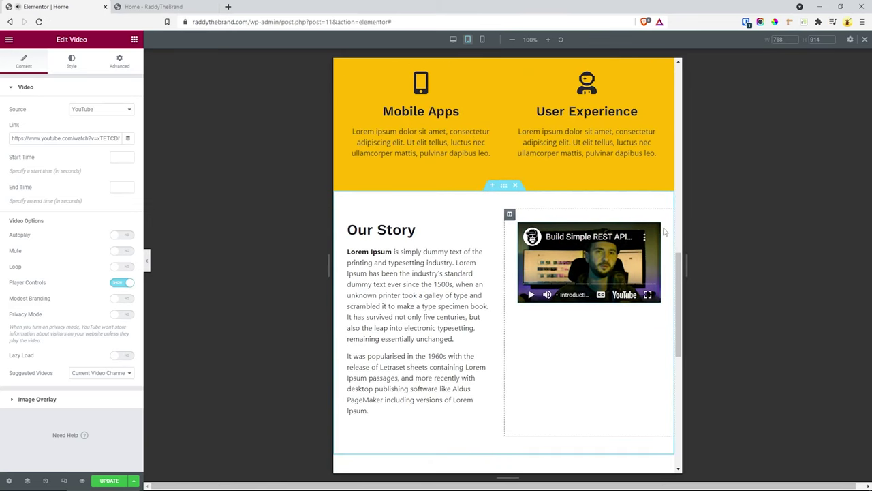
- Center the video vertically within its column
click(510, 215)
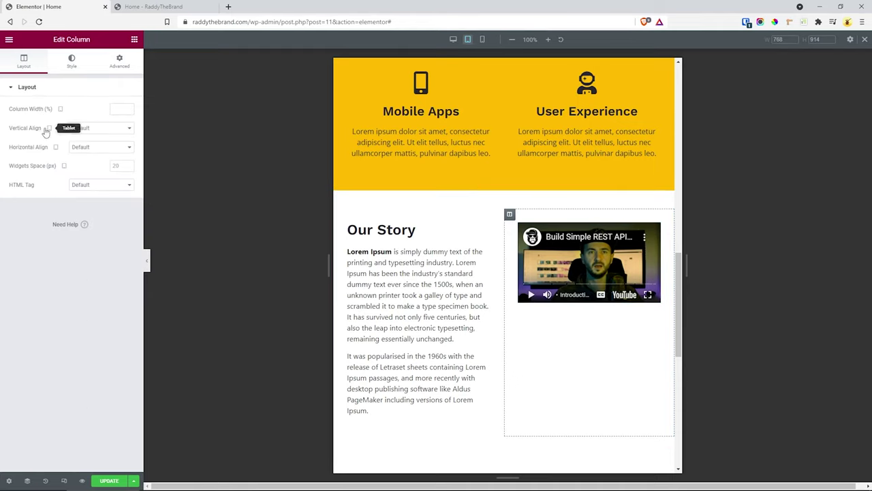
click(91, 129)
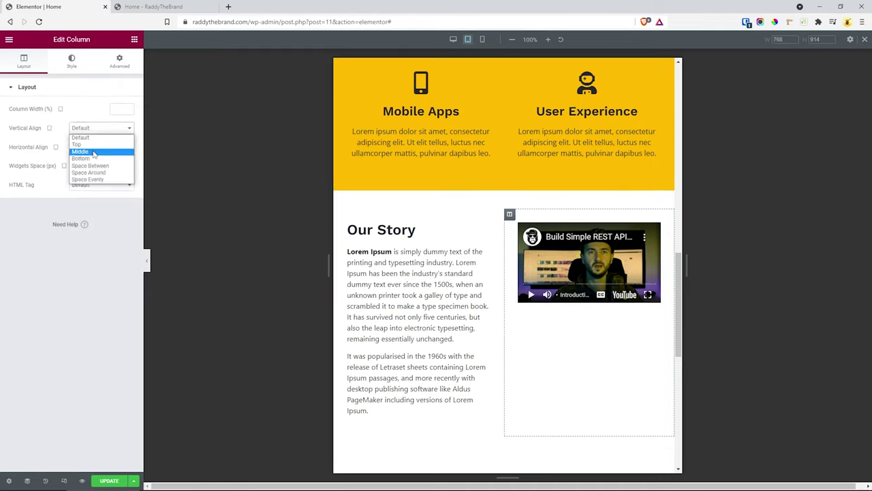
click(96, 150)
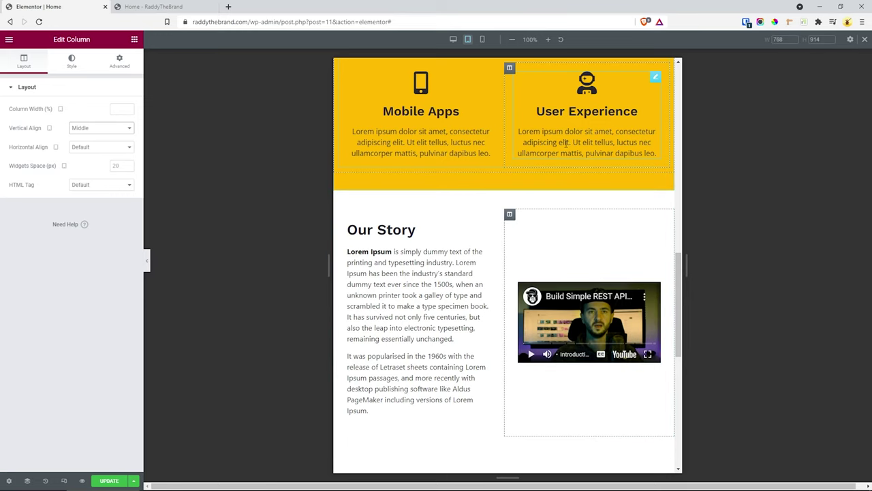
- Check mobile and desktop layouts, save the homepage, and reload the live homepage tab
click(482, 39)
click(453, 38)
click(120, 483)
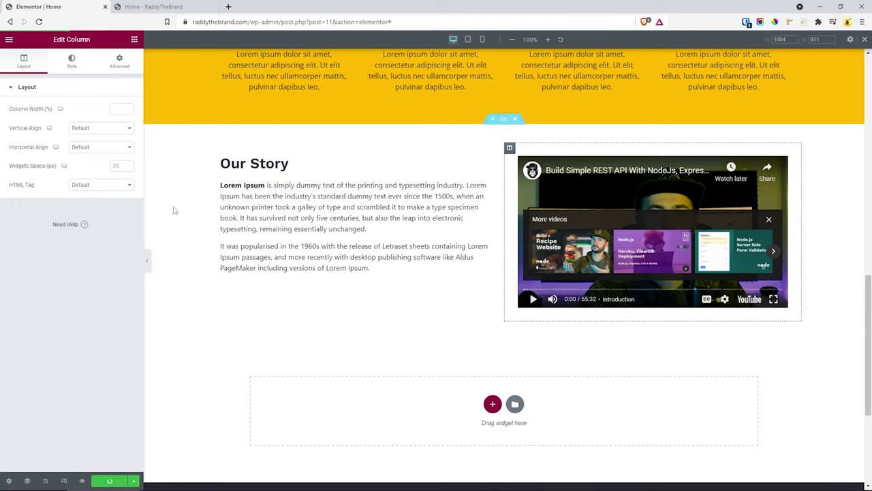
click(160, 7)
key(F5)
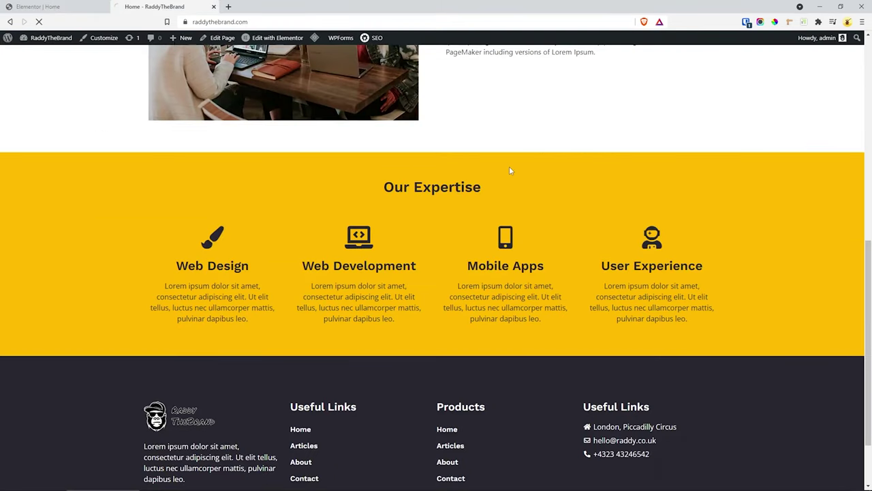
- Scroll the refreshed homepage to check the second Our Story section with its video
scroll(536, 196, up, 6)
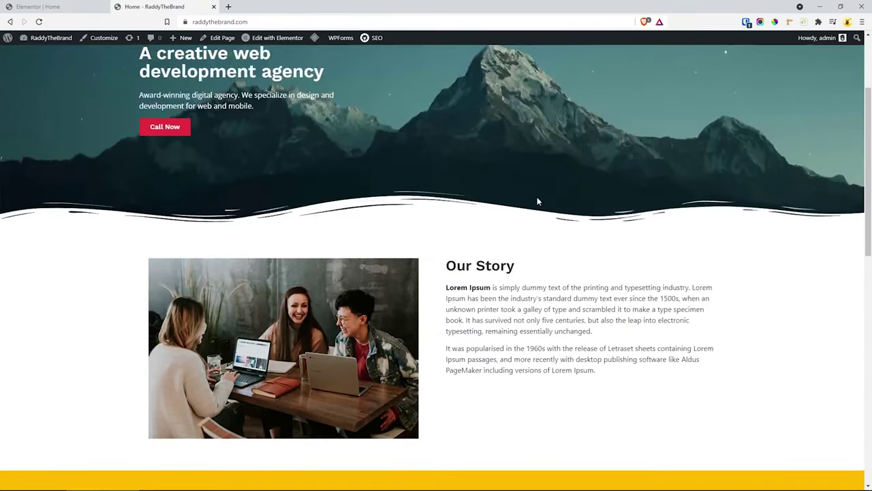
scroll(537, 197, down, 4)
scroll(538, 201, down, 7)
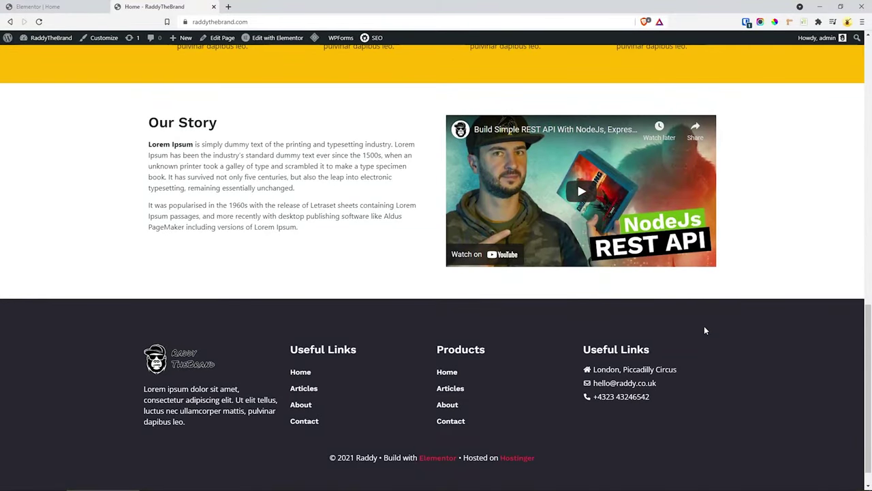
scroll(721, 332, up, 10)
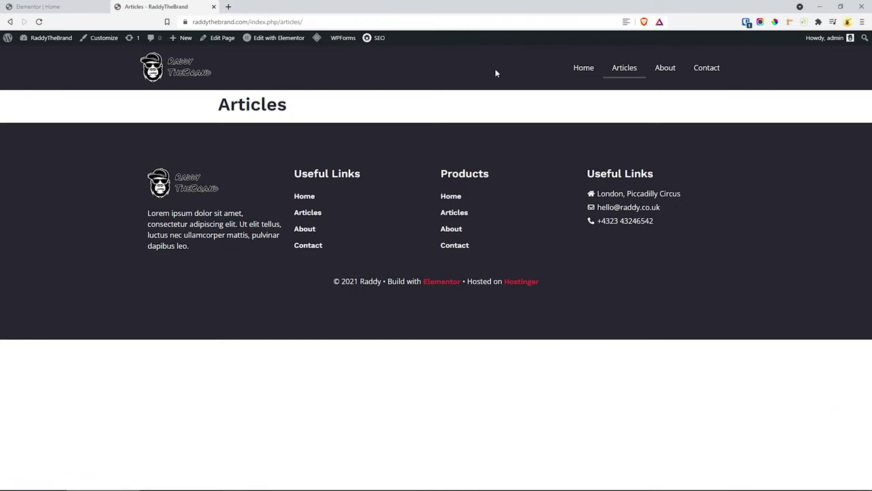
- Go to the Contact page via the About page and open it in the WordPress editor
click(676, 69)
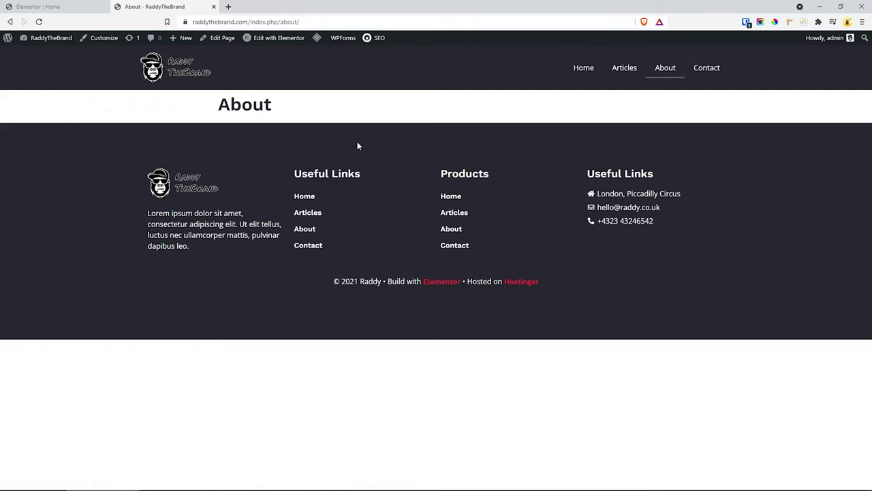
click(707, 68)
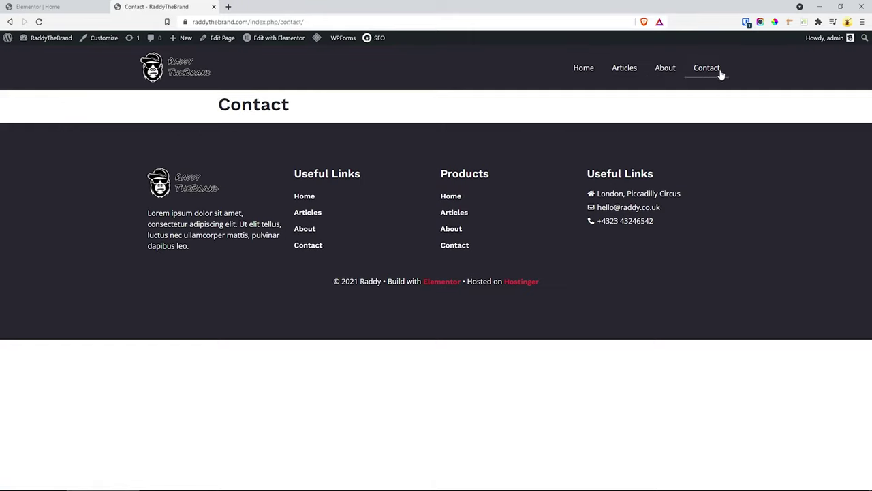
click(221, 38)
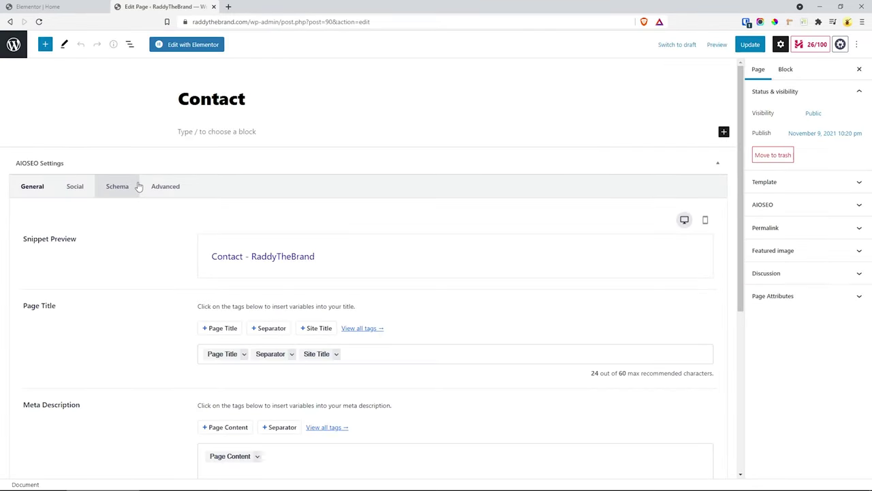
- Open the Contact page in Elementor, turn on Hide Title, update, and open the template library
click(175, 46)
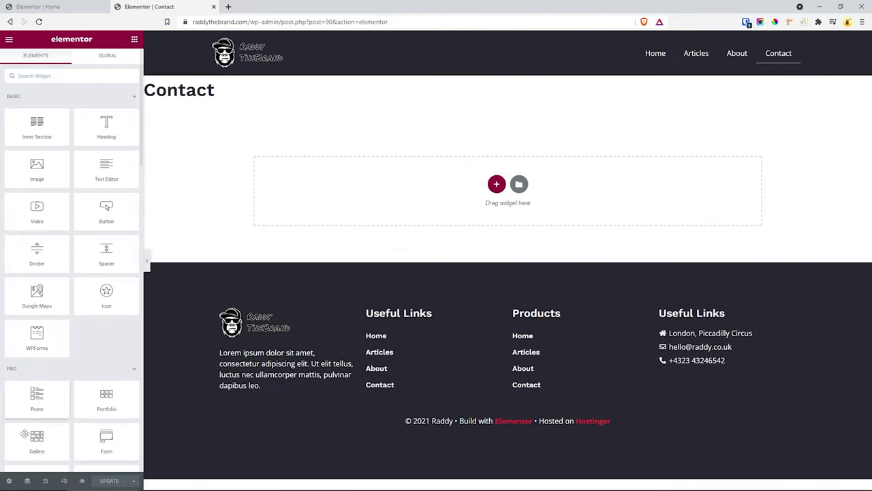
click(8, 481)
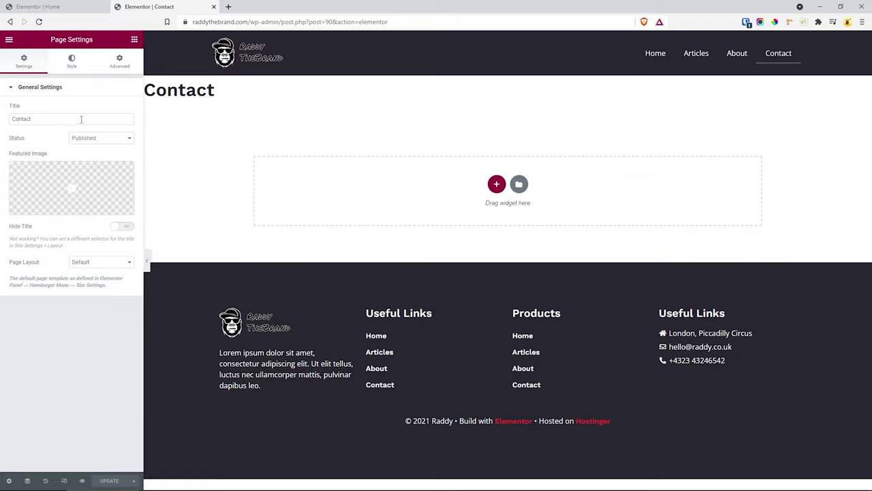
click(123, 228)
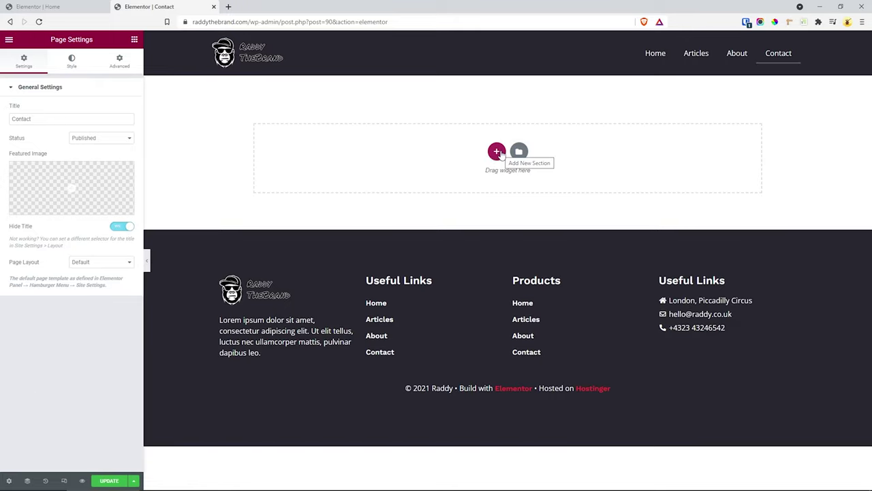
click(109, 480)
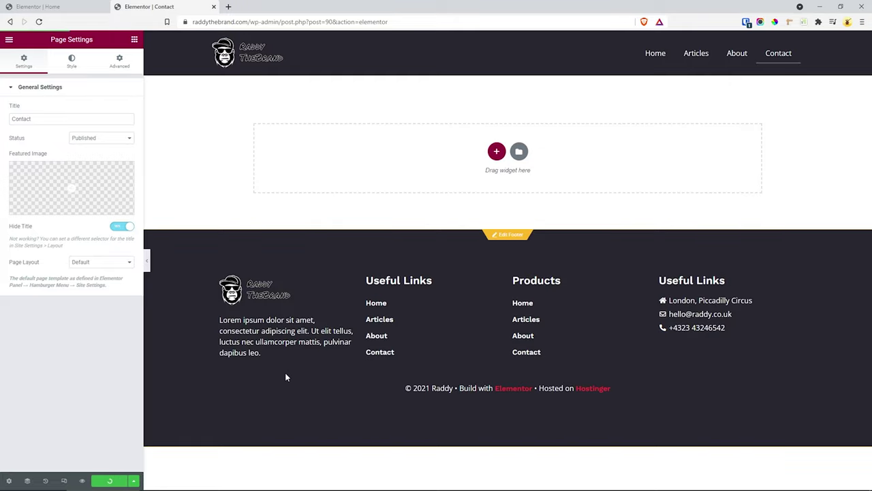
click(520, 152)
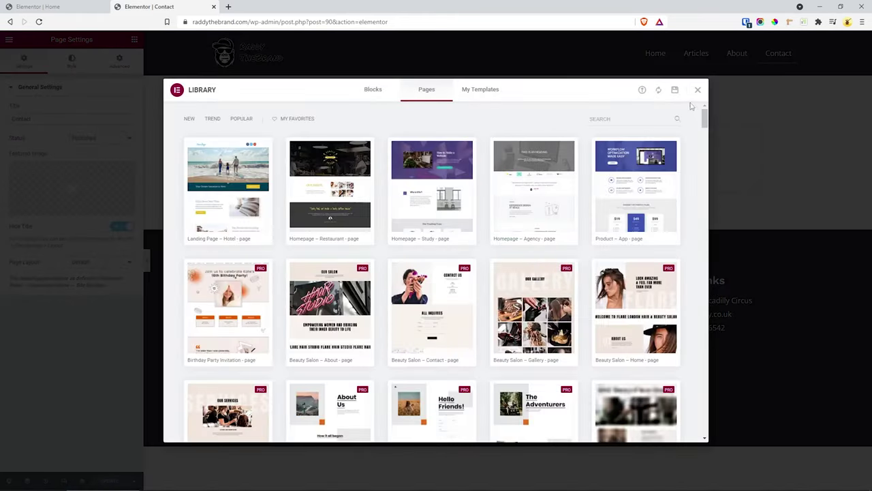
- Search the library for 'conta' and insert the Beauty Salon – Contact template with its page settings
click(698, 89)
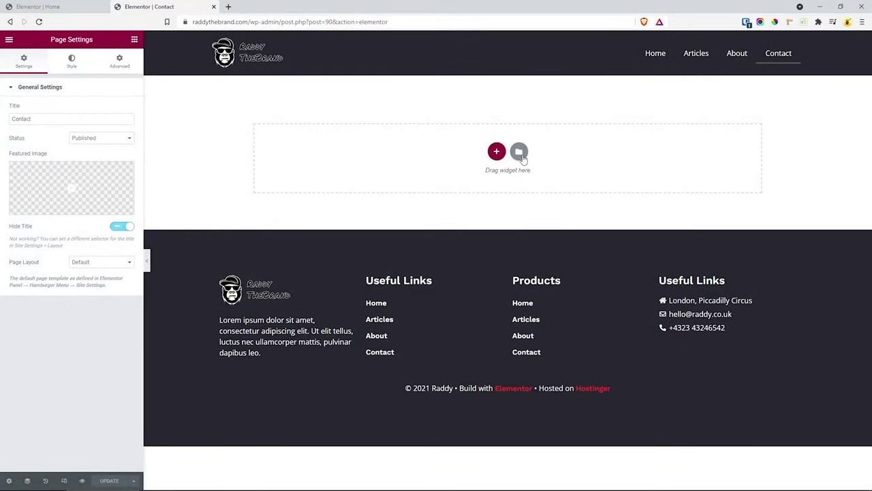
click(522, 151)
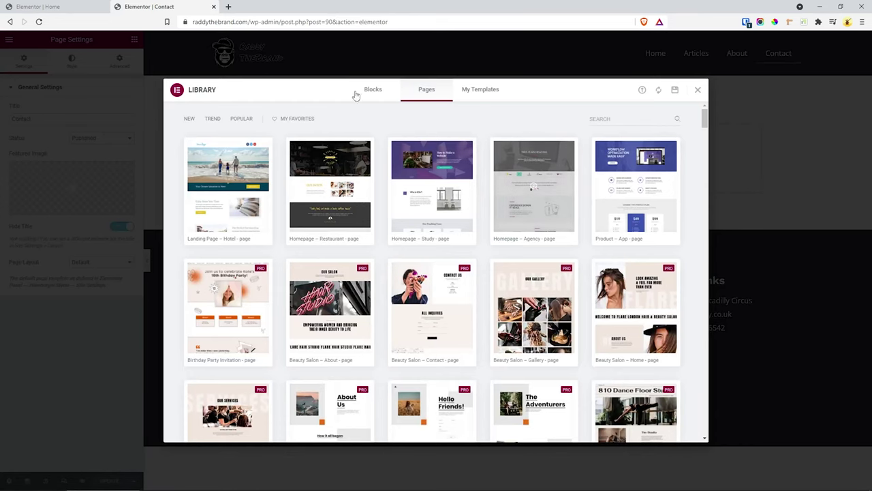
click(614, 124)
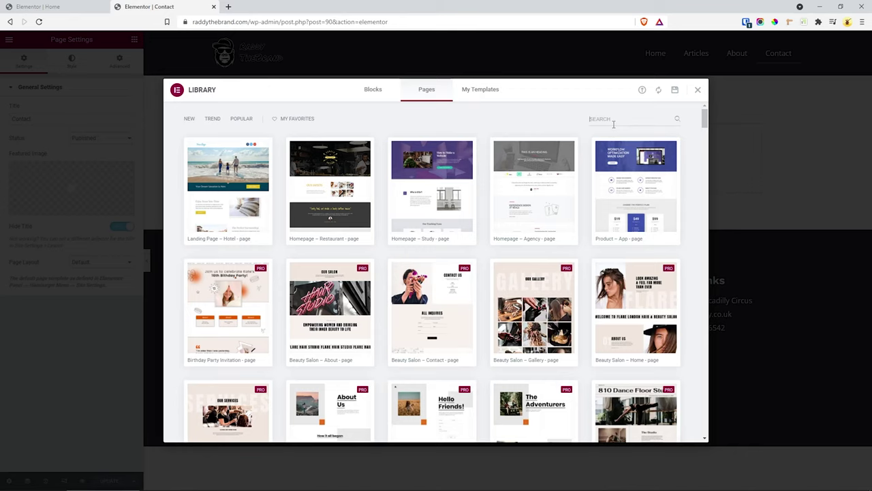
text(contact)
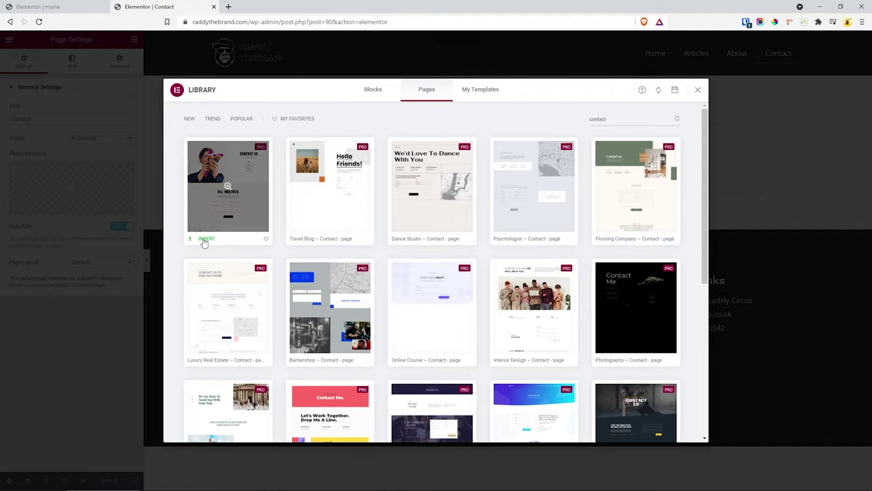
click(204, 240)
click(477, 291)
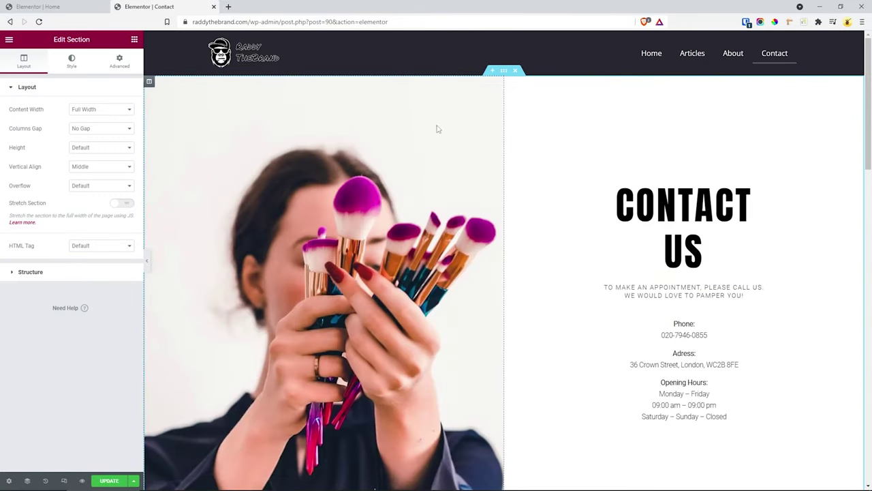
- Scroll through the inserted Beauty Salon sections, update the Contact page, and select the URL path
scroll(338, 183, down, 1)
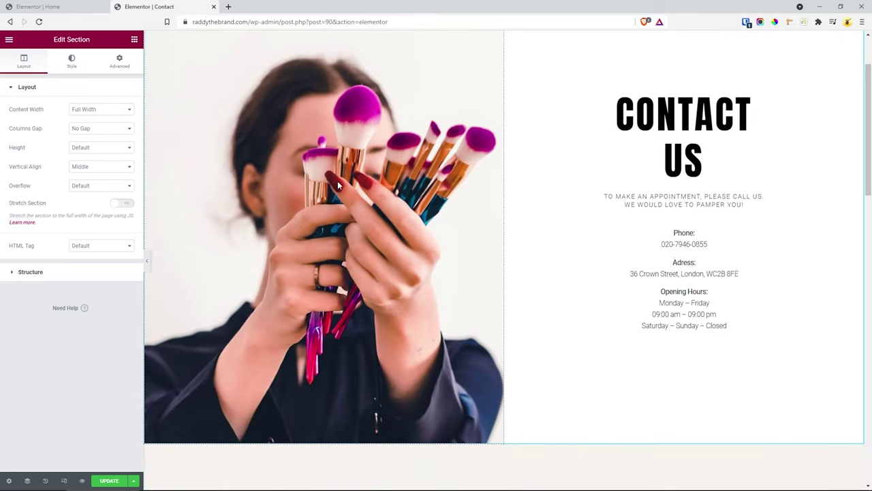
scroll(684, 179, down, 3)
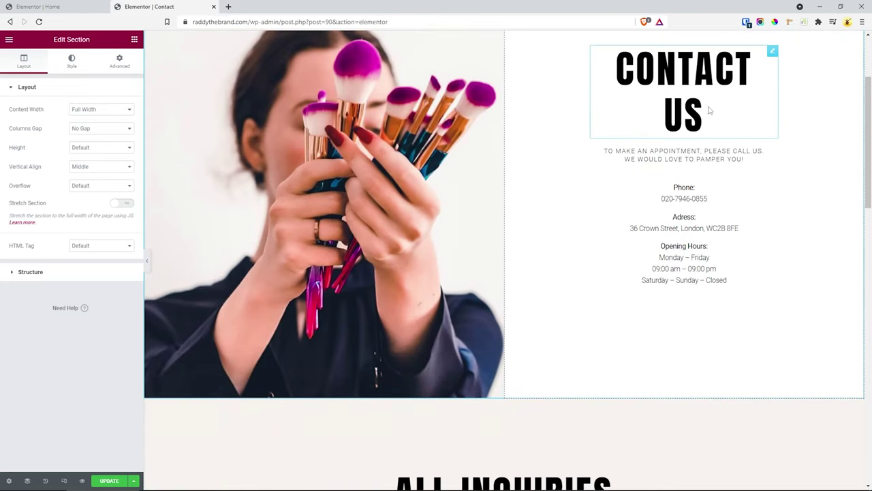
scroll(507, 286, down, 7)
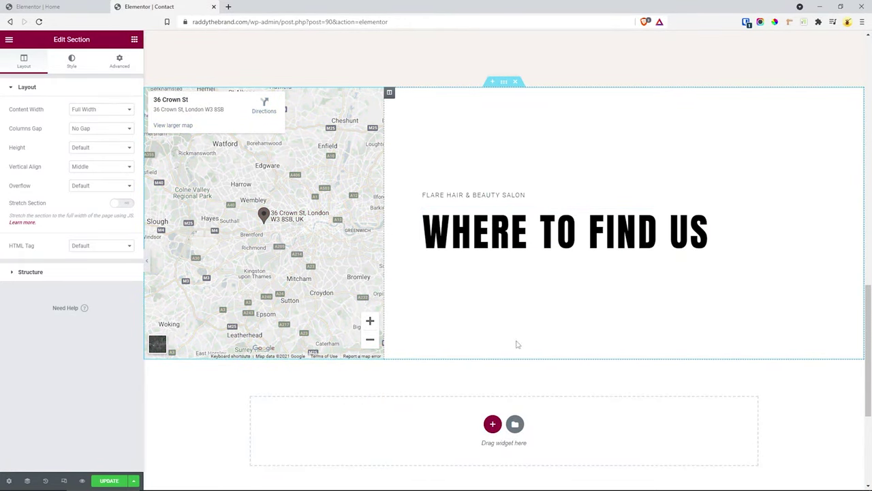
scroll(518, 347, down, 3)
scroll(525, 365, up, 5)
scroll(528, 372, up, 4)
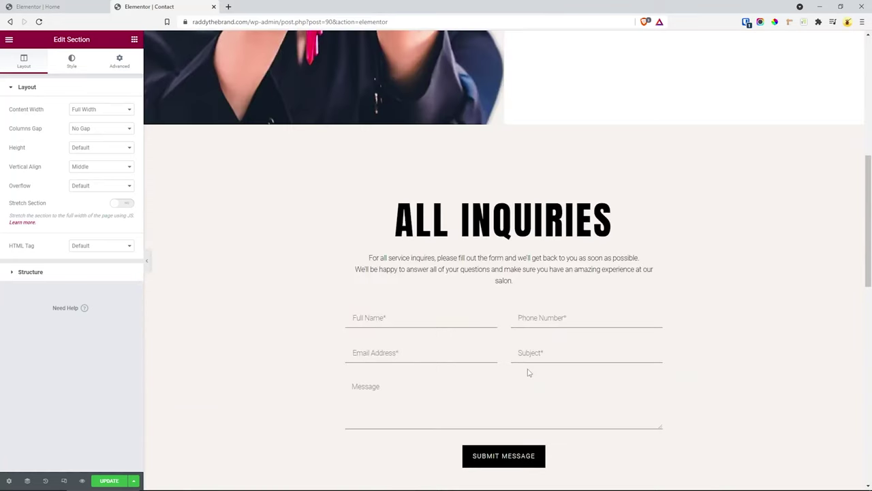
scroll(510, 289, up, 6)
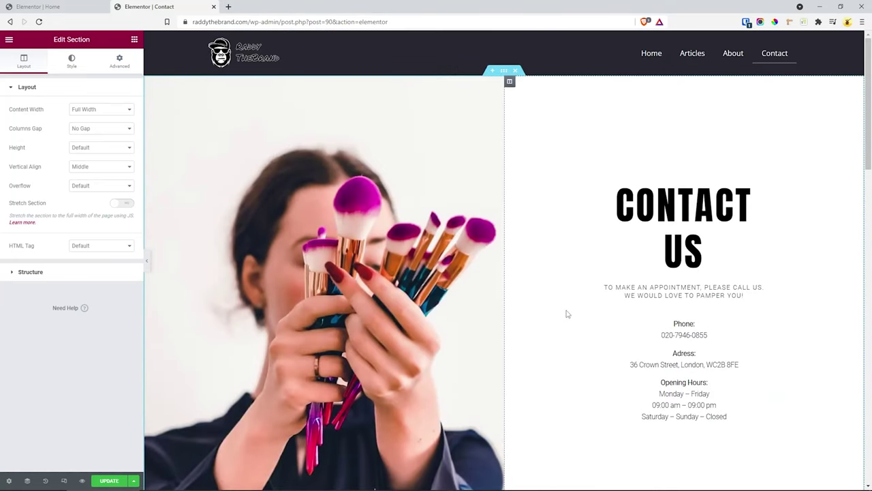
click(106, 483)
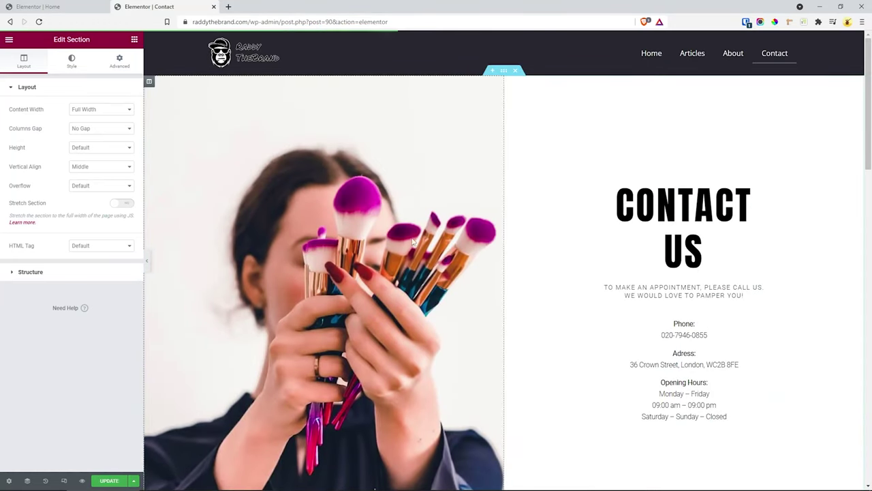
drag(250, 24, 392, 22)
- Load raddythebrand.com, view the live Contact page down to the map, then return Home
key(BackSpace)
key(Return)
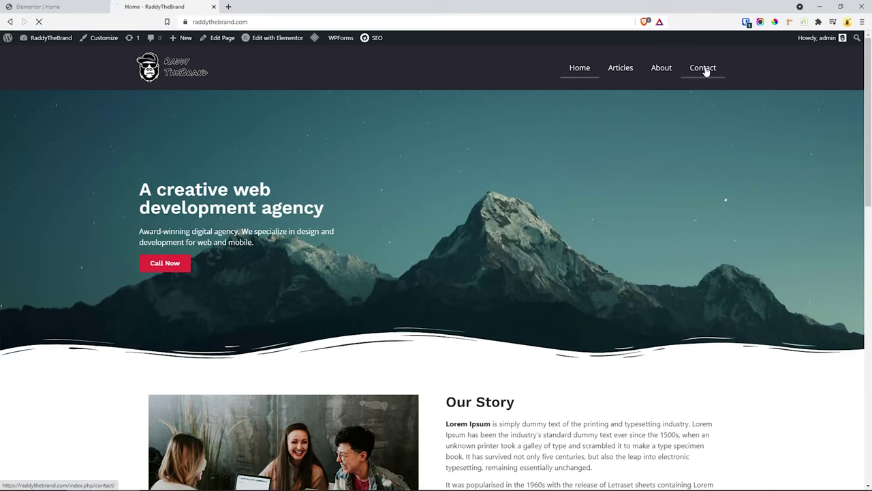
click(703, 67)
scroll(430, 204, down, 15)
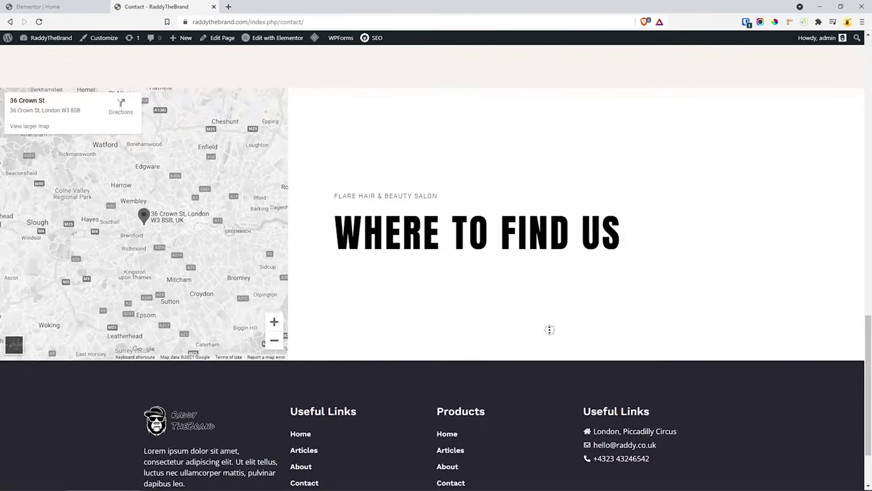
scroll(532, 245, up, 15)
click(170, 67)
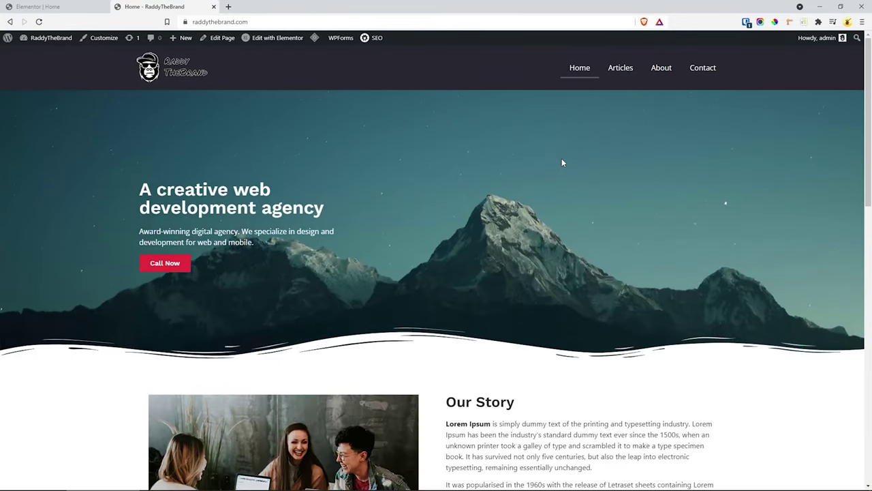